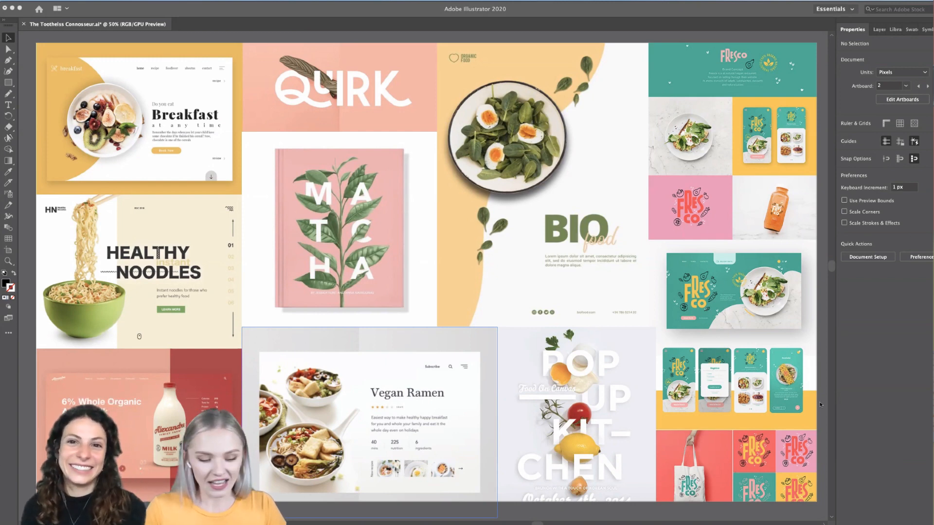
# - Look over the moodboard of food-branding layouts, from the breakfast page to the pop-up kitchen poster
pyautogui.scroll(-1, 818, 402)
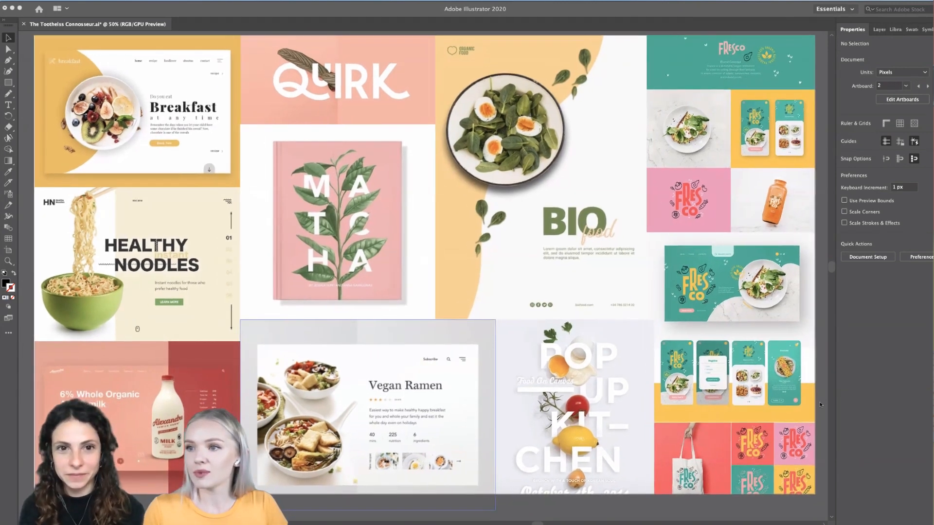
pyautogui.scroll(-2, 819, 401)
pyautogui.hscroll(4, 819, 402)
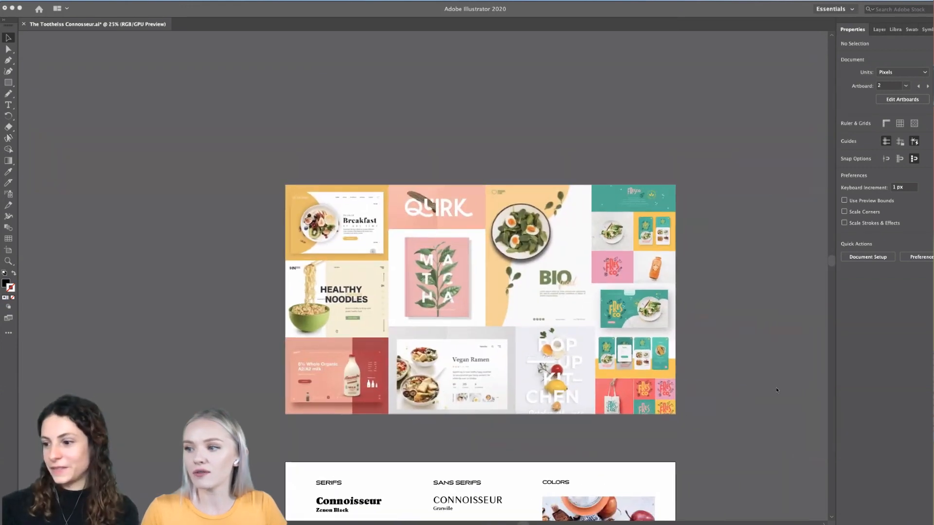
pyautogui.scroll(2, 775, 387)
pyautogui.hscroll(-5, 777, 390)
pyautogui.scroll(1, 776, 390)
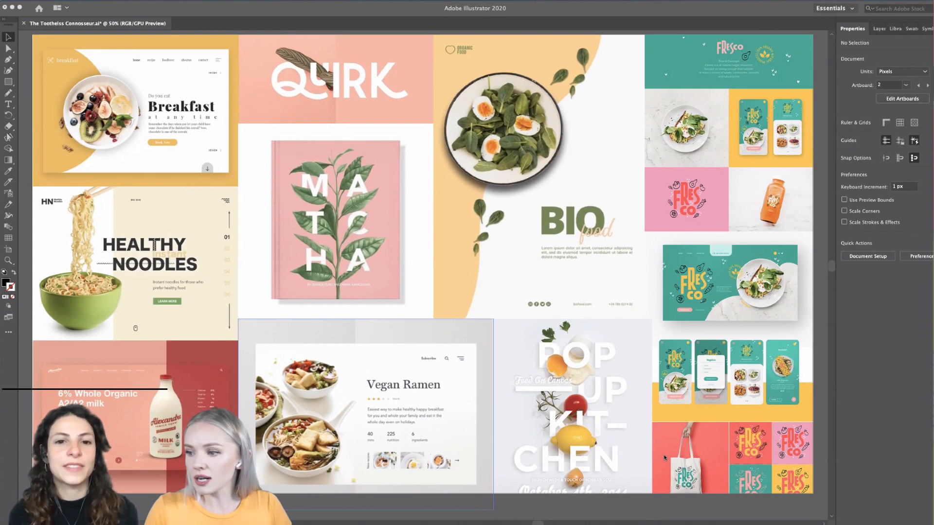
# - Examine the style artboard with its serif and sans serif font options, apple photo and color palette
pyautogui.scroll(-5, 664, 458)
pyautogui.scroll(-20, 664, 458)
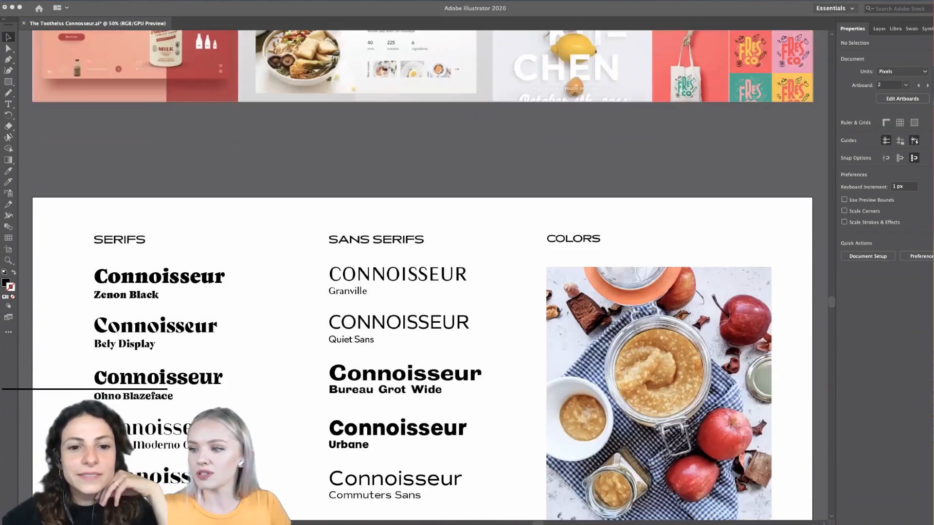
pyautogui.scroll(-1, 664, 457)
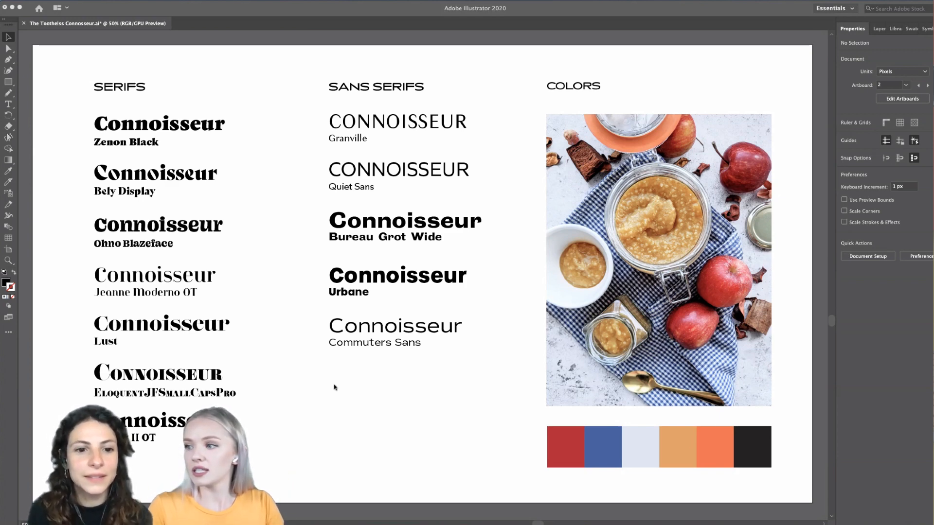
pyautogui.hscroll(5, 506, 366)
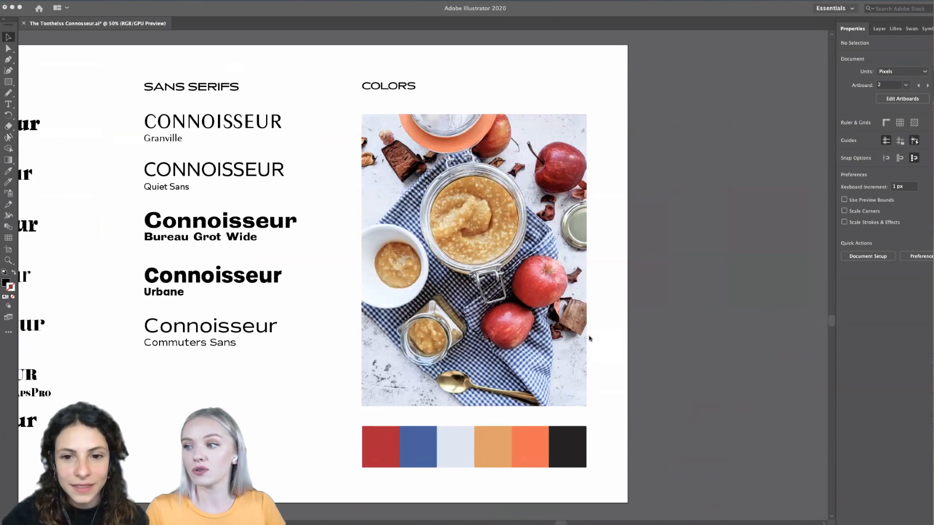
pyautogui.scroll(1, 590, 338)
pyautogui.scroll(1, 590, 338)
pyautogui.hscroll(-1, 589, 339)
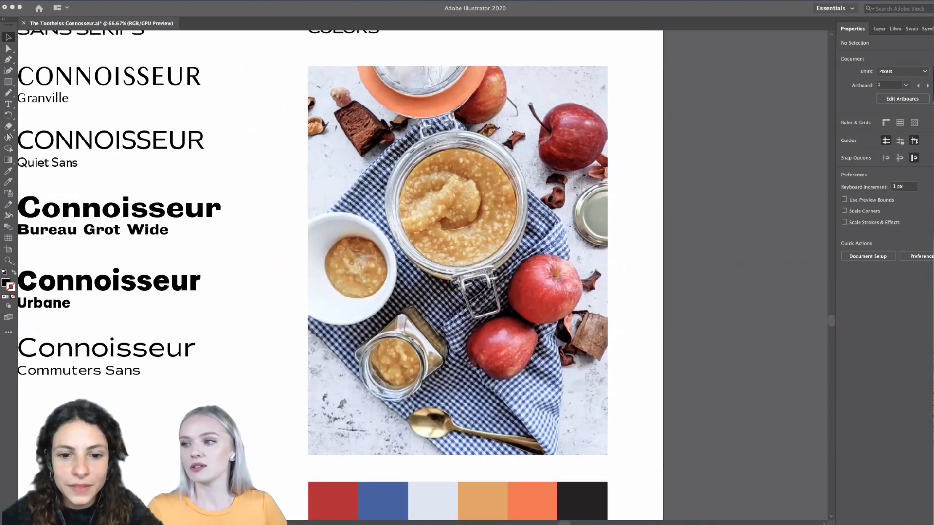
pyautogui.scroll(-3, 608, 210)
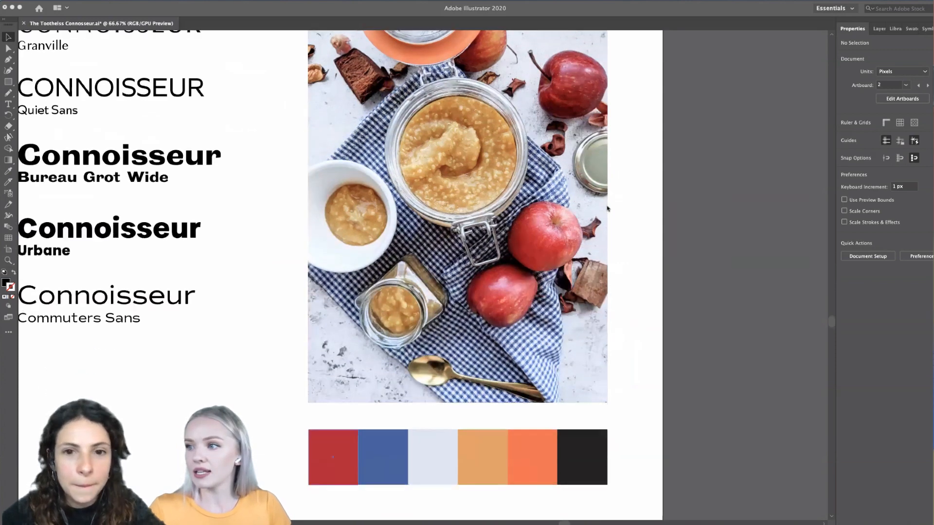
pyautogui.scroll(1, 392, 438)
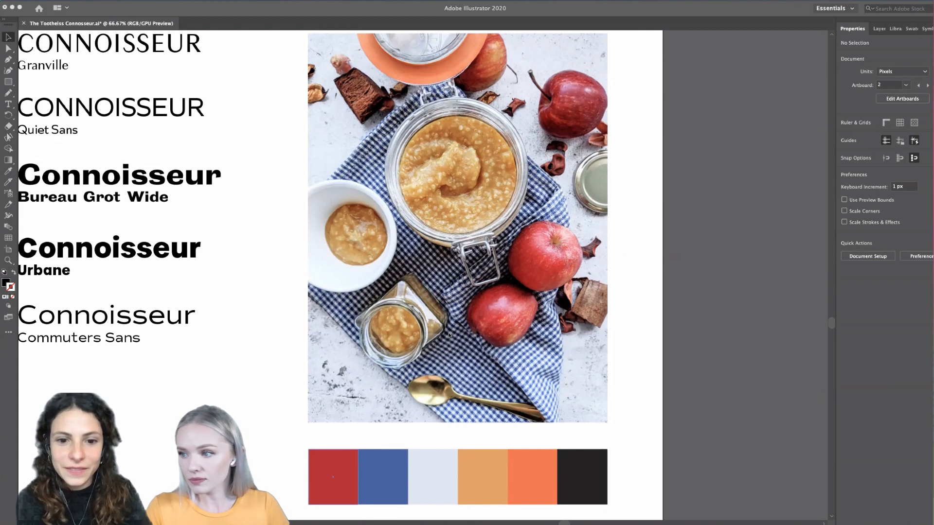
# - Switch to the web browser, go to color.adobe.com and open the Extract Theme tool
pyautogui.moveTo(276, 511)
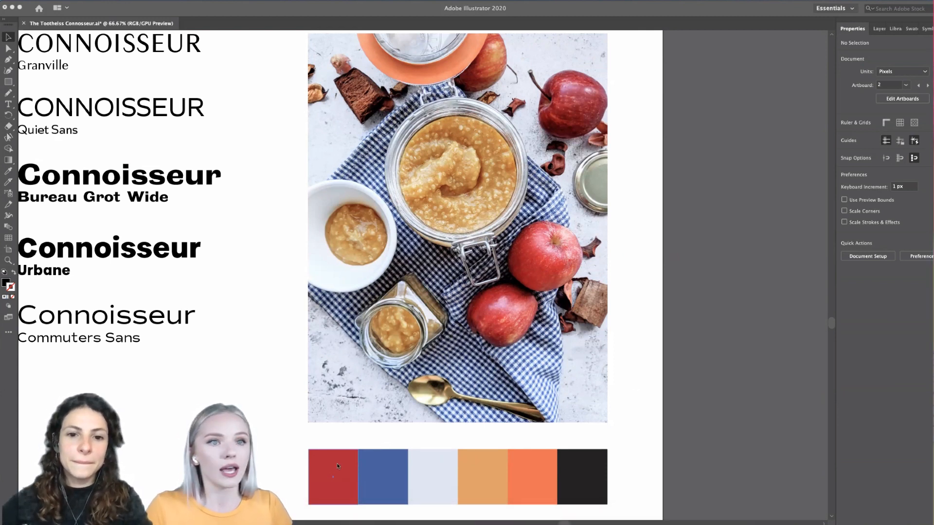
pyautogui.click(695, 515)
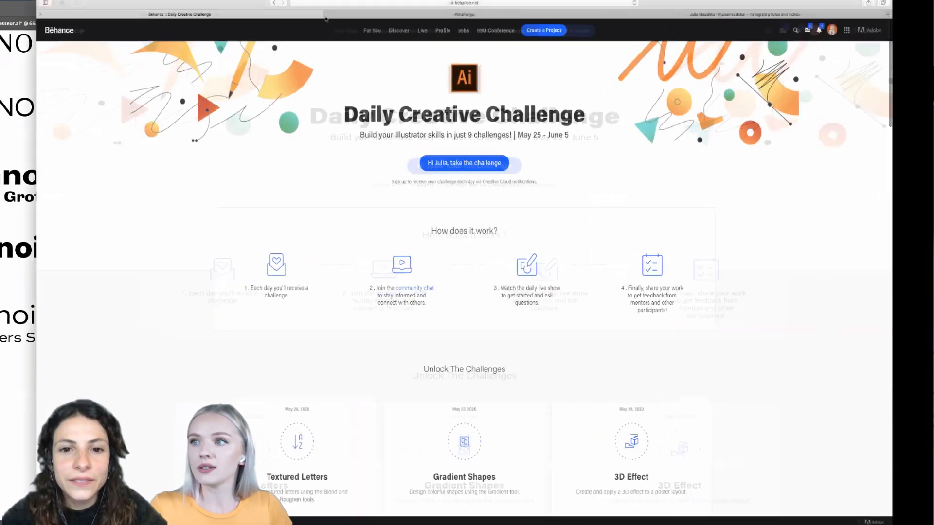
pyautogui.click(322, 3)
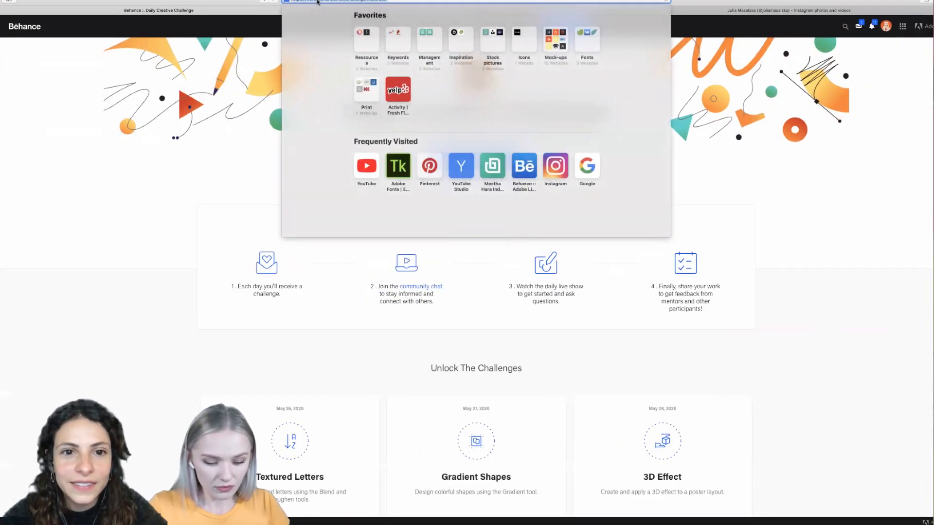
pyautogui.write('color.adobe.com')
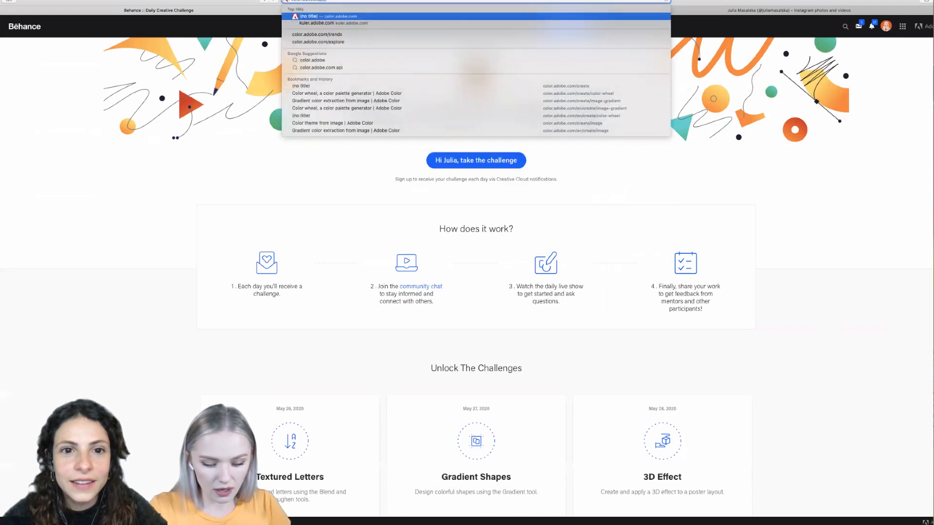
pyautogui.press('Return')
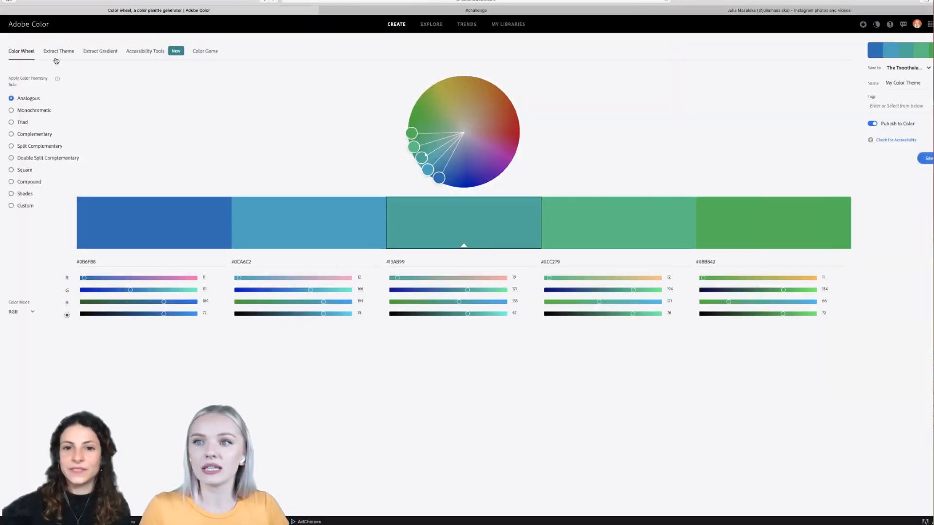
pyautogui.click(59, 52)
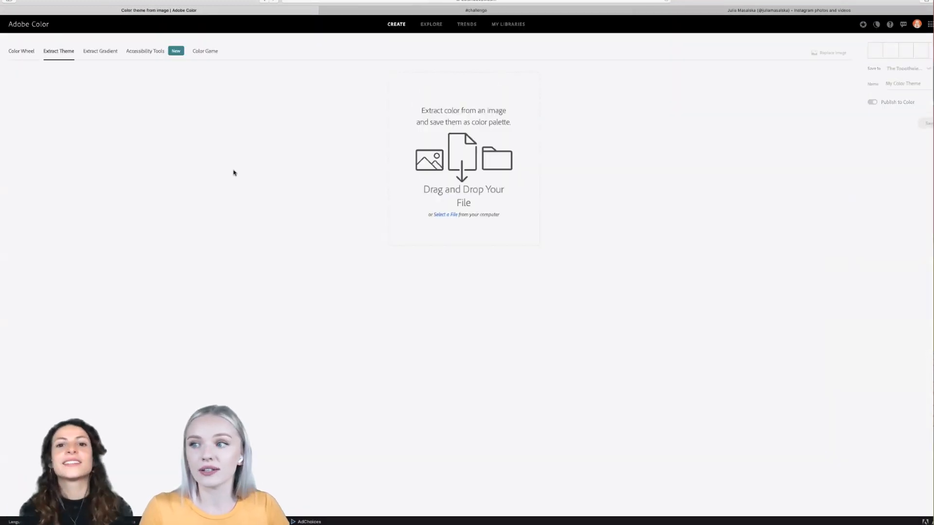
# - Load IMG_20200519_093635.jpg from the project's Photos > Edited folder in Dropbox as the source image for the color theme
pyautogui.click(445, 216)
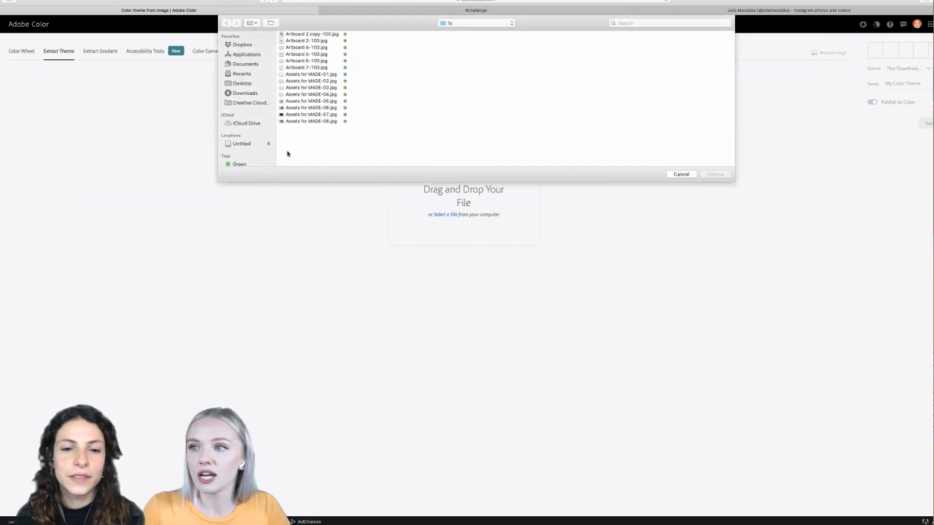
pyautogui.click(242, 45)
pyautogui.scroll(-10, 321, 125)
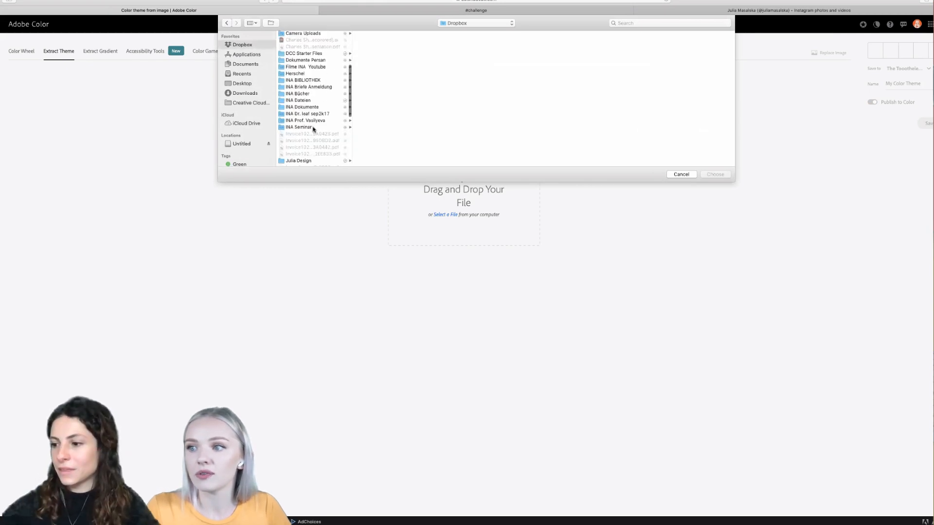
pyautogui.scroll(-5, 314, 129)
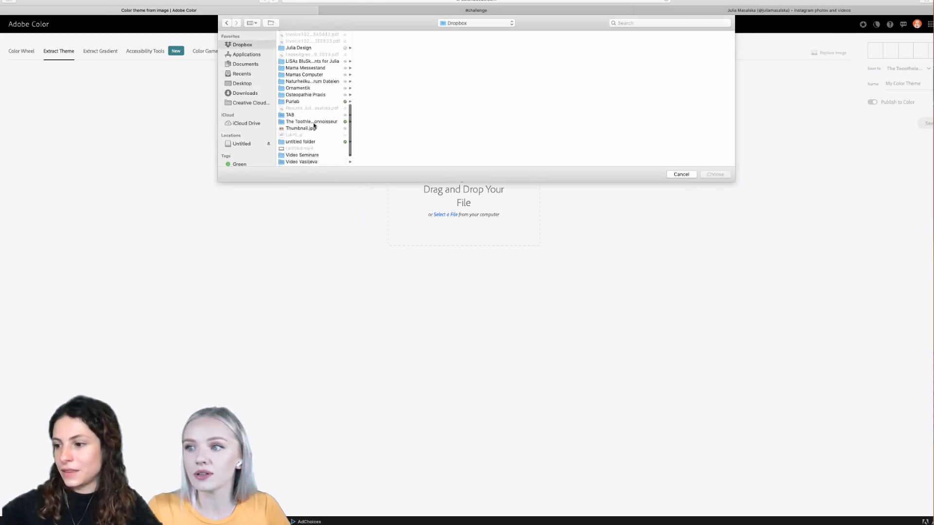
pyautogui.click(328, 122)
pyautogui.click(370, 41)
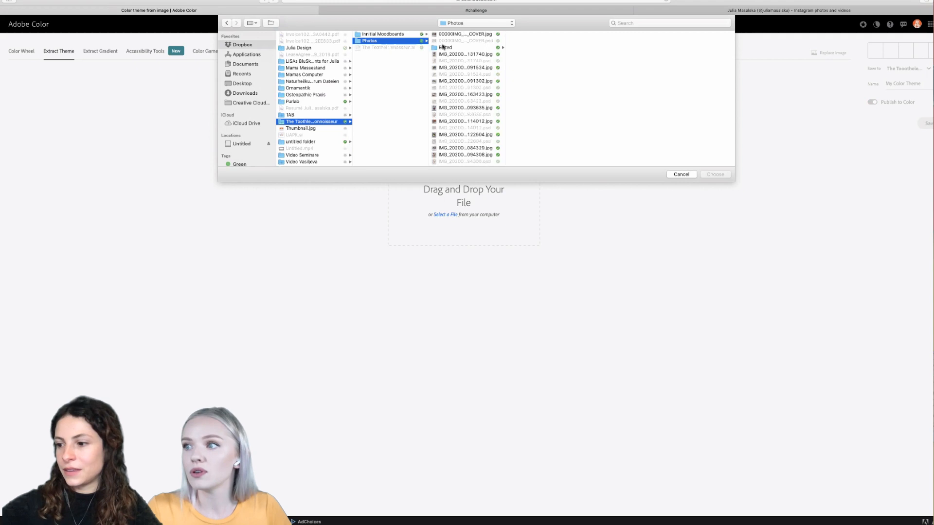
pyautogui.click(446, 48)
pyautogui.click(518, 62)
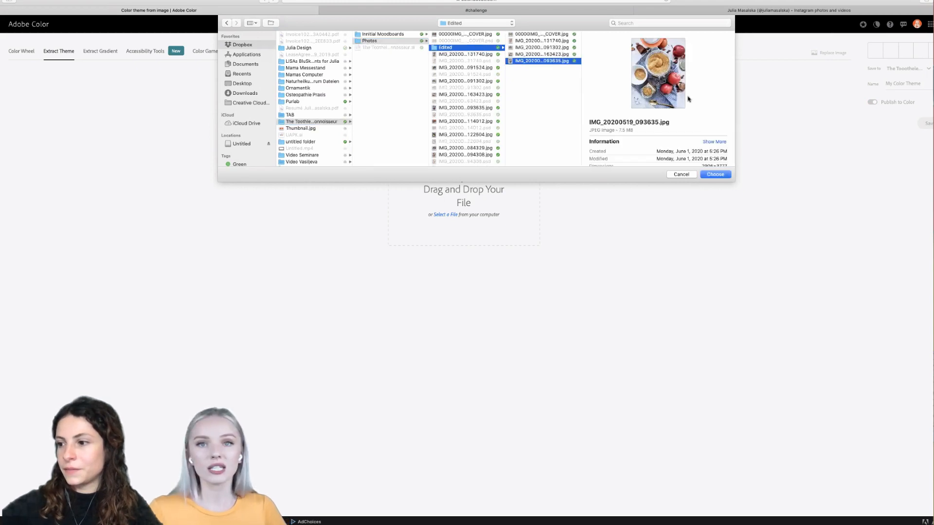
pyautogui.click(715, 174)
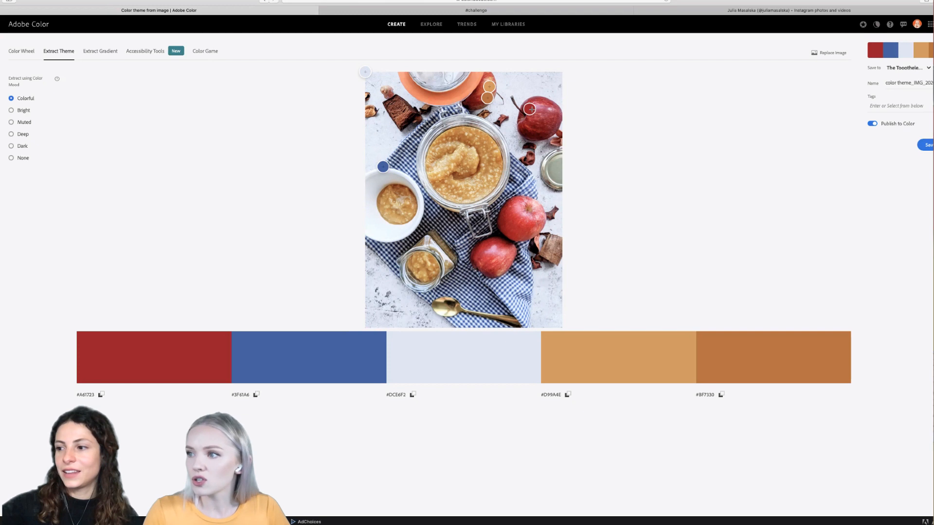
# - Reposition three color sample points: red within the upper apple, tan onto the orange lid, and pale blue slightly inward from the photo's corner
pyautogui.moveTo(530, 109); pyautogui.dragTo(538, 111)
pyautogui.moveTo(489, 86); pyautogui.dragTo(472, 85)
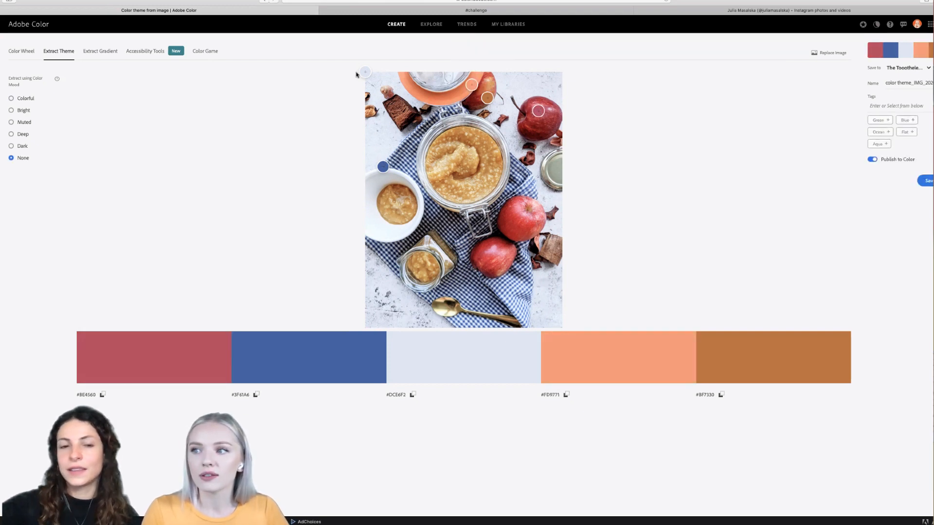
pyautogui.moveTo(366, 71); pyautogui.dragTo(372, 78)
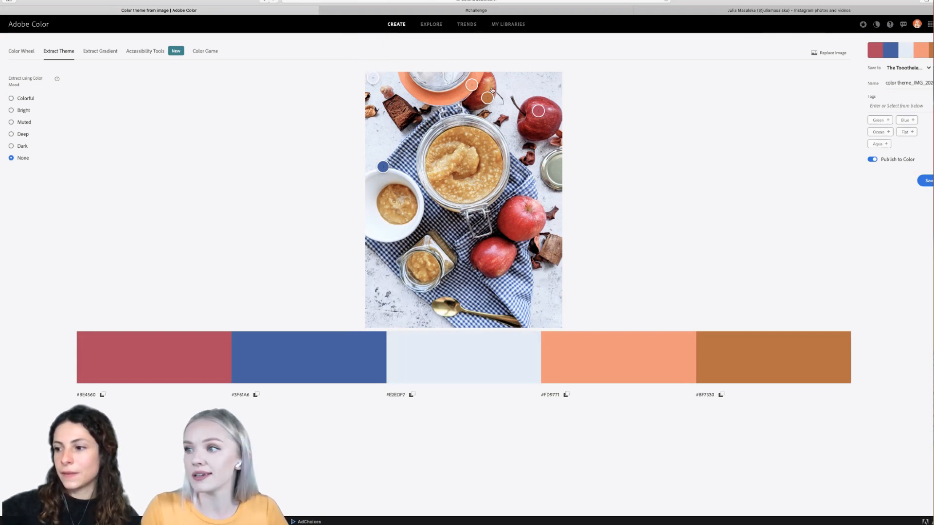
# - Save the extracted color theme to The Toootheless Connoisseur library
pyautogui.click(928, 70)
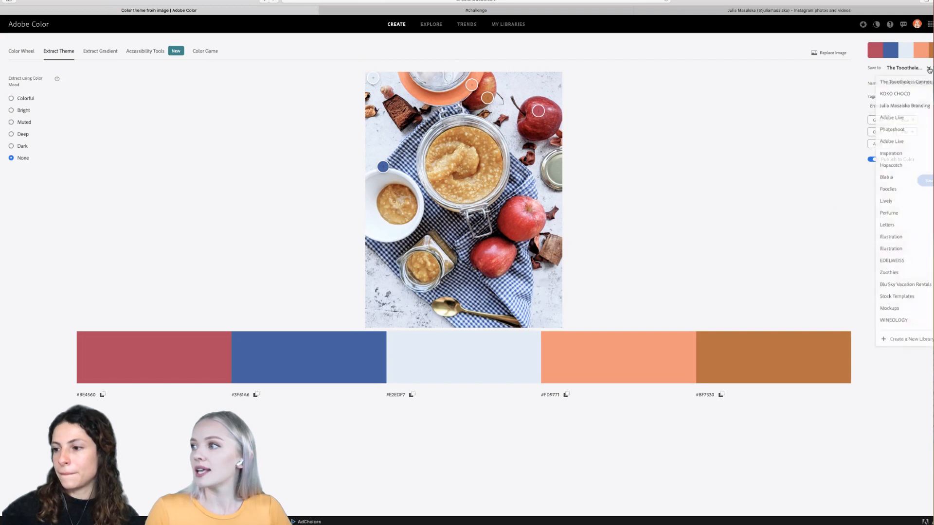
pyautogui.click(829, 92)
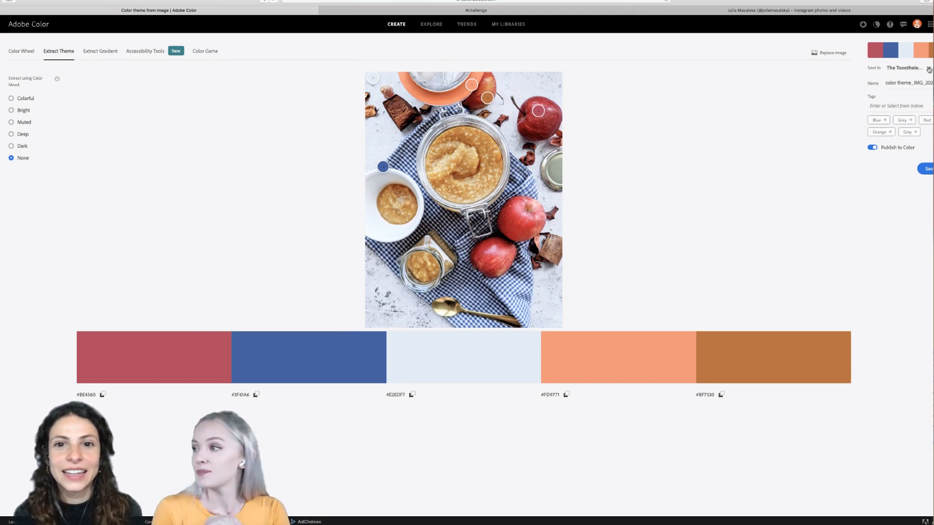
pyautogui.click(928, 169)
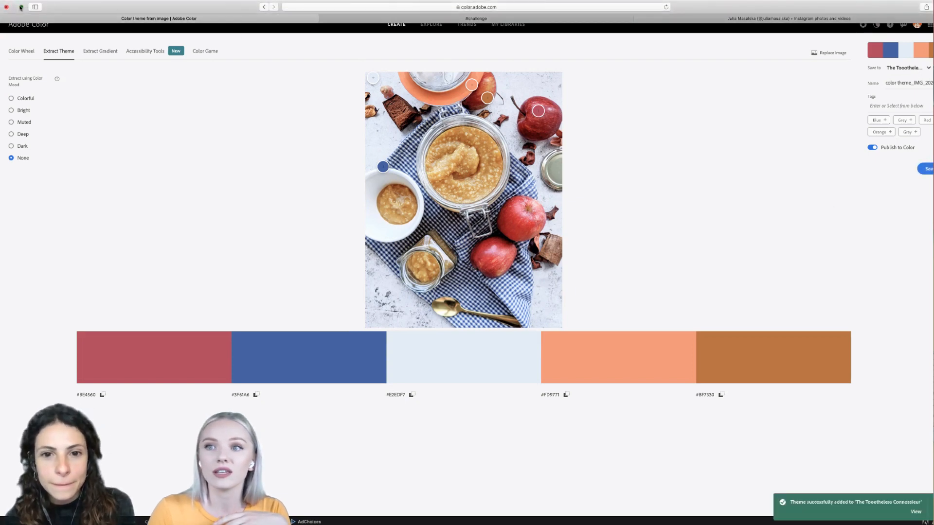
# - Switch back to Illustrator and view the color themes and available libraries in Creative Cloud Libraries
pyautogui.click(21, 7)
pyautogui.click(34, 400)
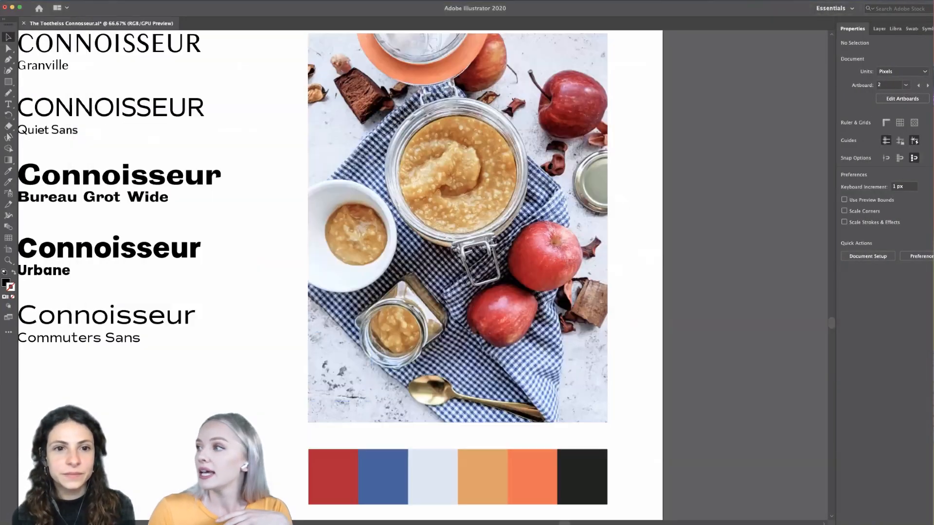
pyautogui.click(895, 30)
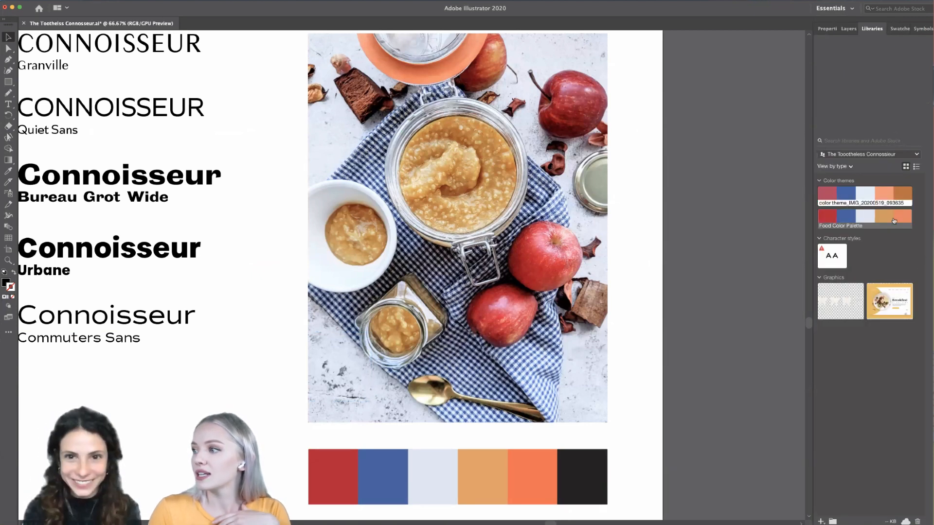
pyautogui.click(917, 161)
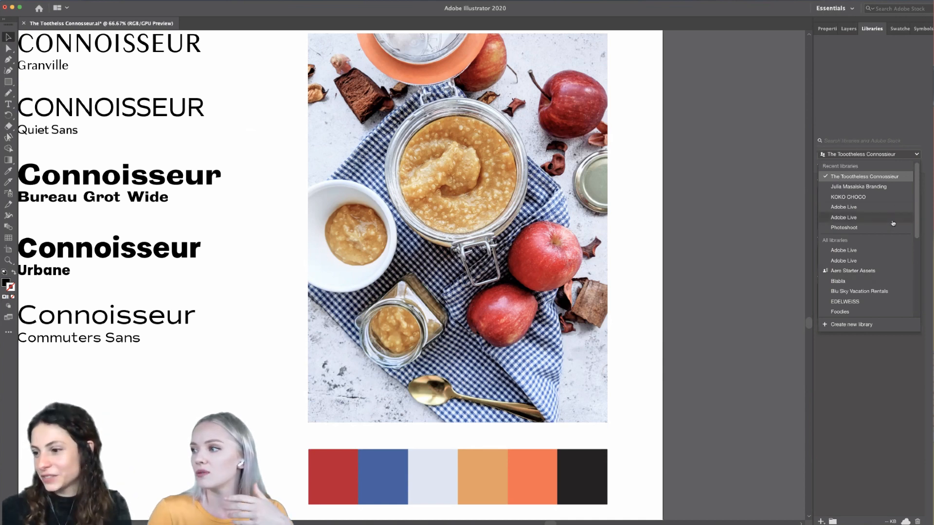
pyautogui.click(920, 344)
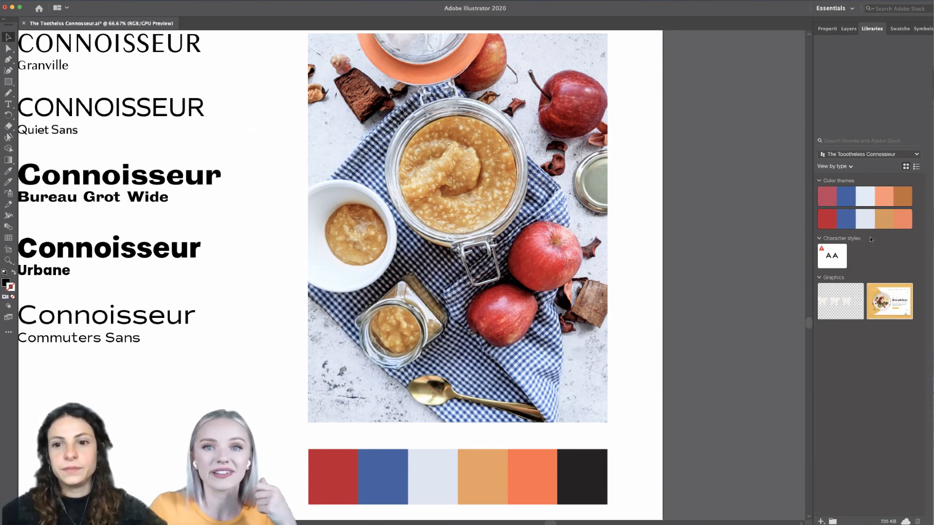
# - Review the whole style artboard, comparing the serif and sans serif font samples beside the photo and swatches
pyautogui.scroll(-1, 718, 340)
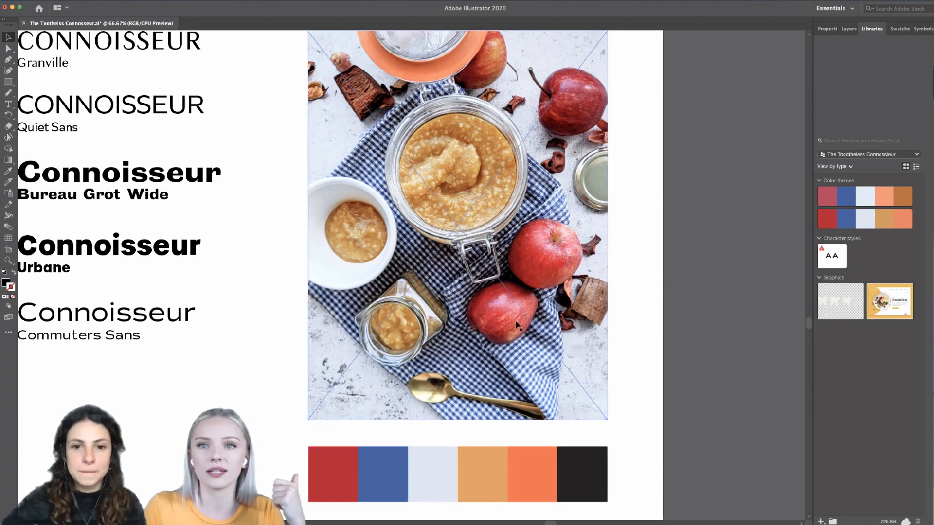
pyautogui.scroll(-2, 557, 326)
pyautogui.hscroll(-2, 547, 326)
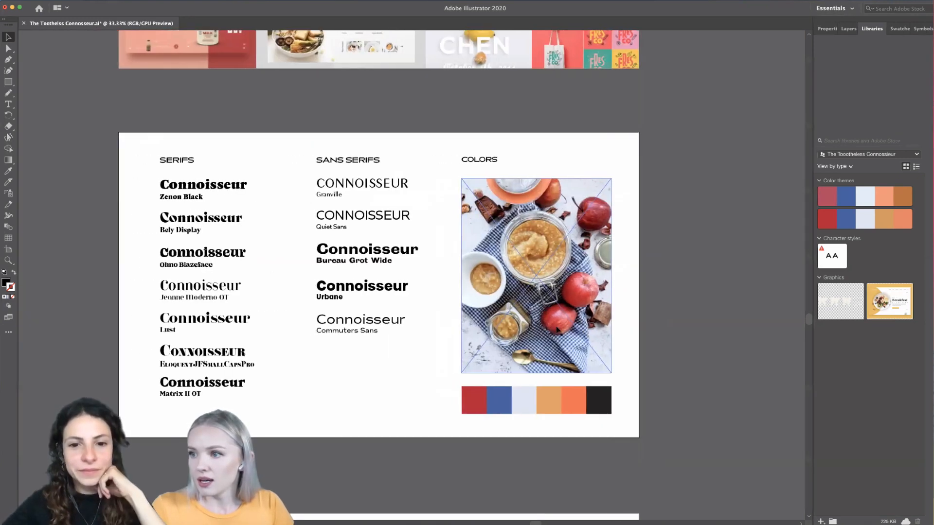
pyautogui.scroll(-1, 538, 326)
pyautogui.hscroll(1, 537, 328)
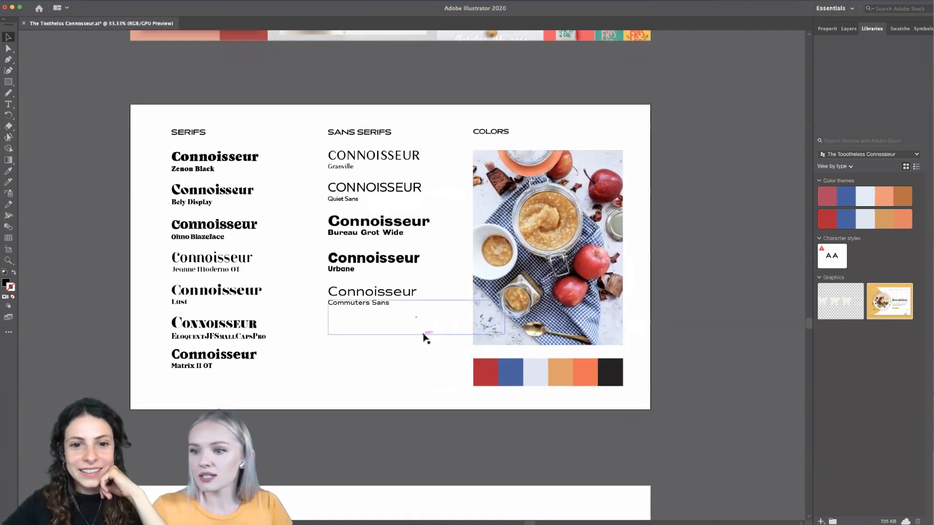
pyautogui.scroll(1, 423, 334)
pyautogui.scroll(2, 423, 334)
pyautogui.hscroll(-2, 424, 334)
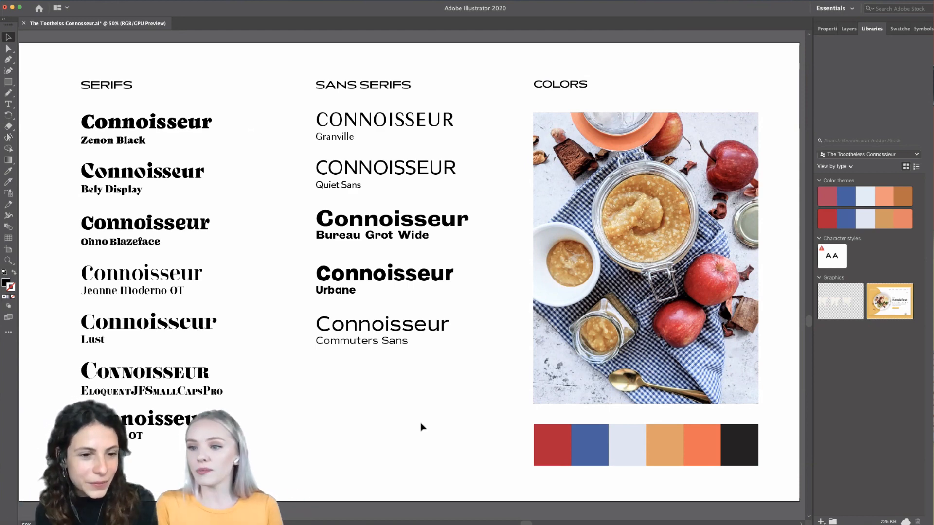
pyautogui.scroll(-2, 422, 428)
pyautogui.scroll(2, 422, 429)
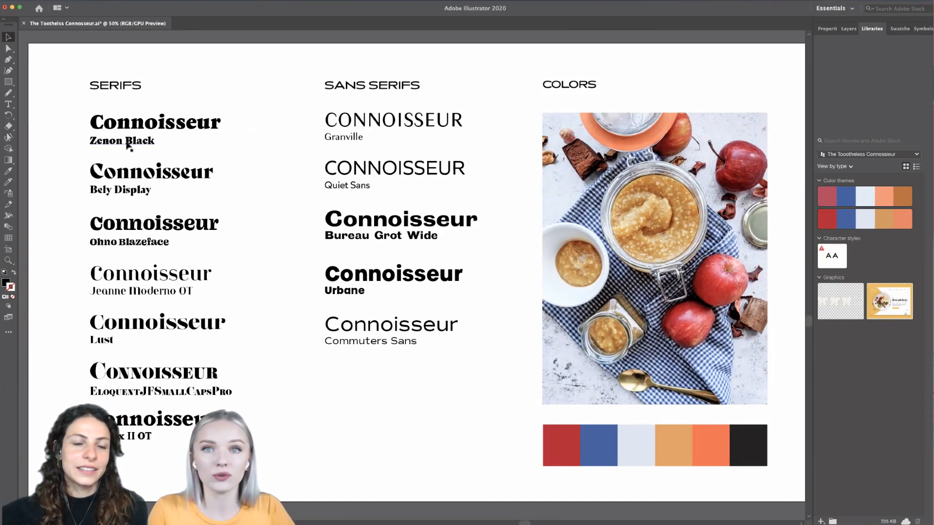
# - Compare the serif and sans serif samples up close, and check the Commuters Sans sample's character properties
pyautogui.scroll(1, 126, 139)
pyautogui.scroll(-1, 125, 138)
pyautogui.scroll(-2, 125, 142)
pyautogui.hscroll(-1, 125, 142)
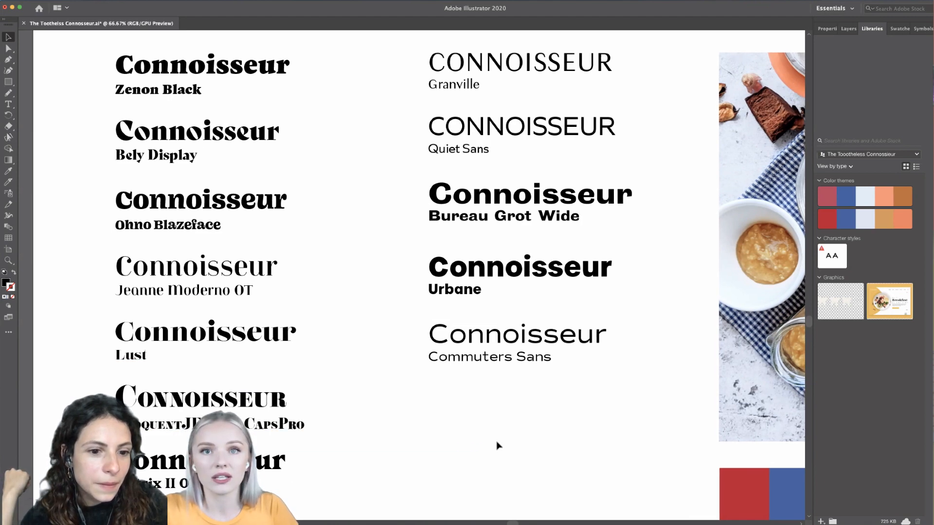
pyautogui.scroll(2, 497, 445)
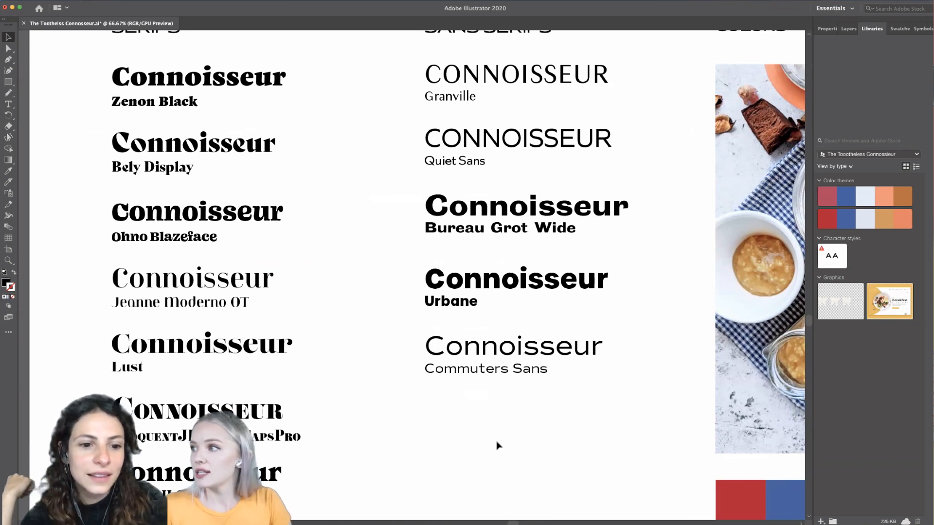
pyautogui.click(826, 28)
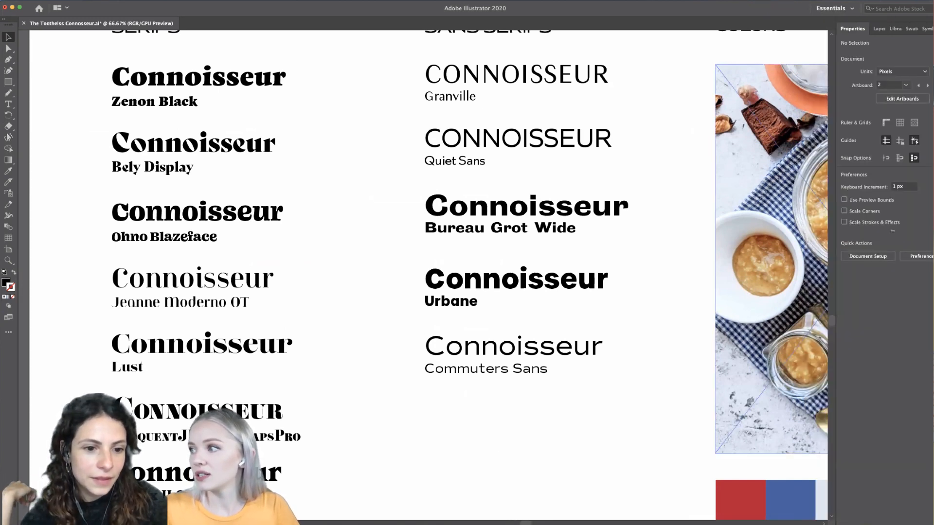
pyautogui.click(493, 377)
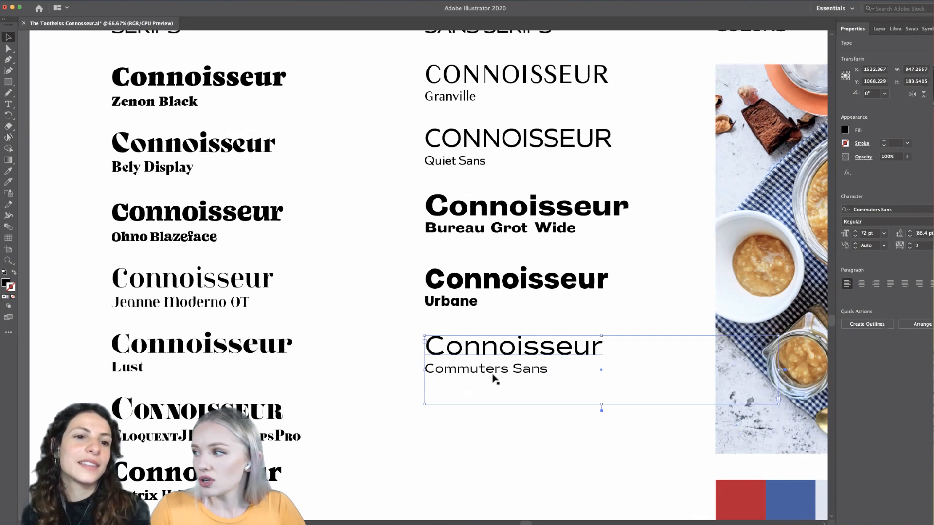
pyautogui.click(495, 416)
pyautogui.scroll(-2, 505, 428)
pyautogui.scroll(-3, 506, 428)
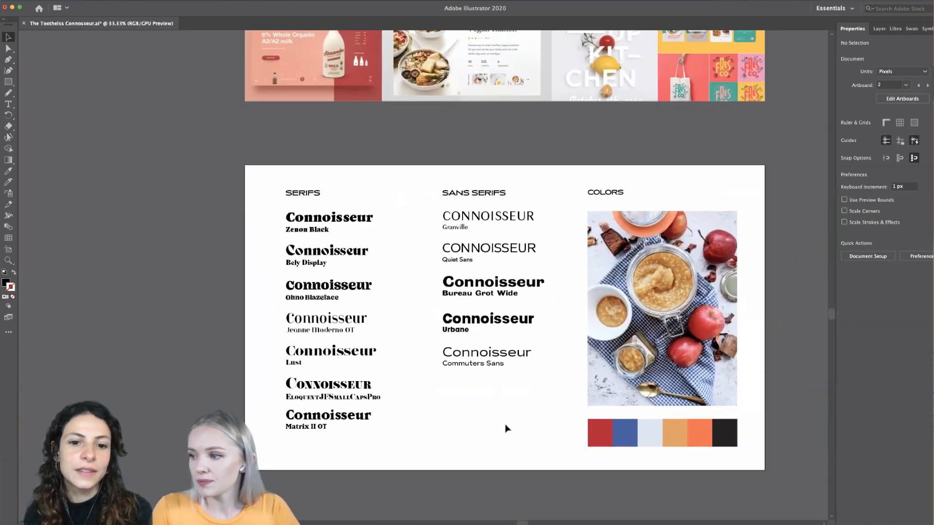
pyautogui.scroll(1, 506, 428)
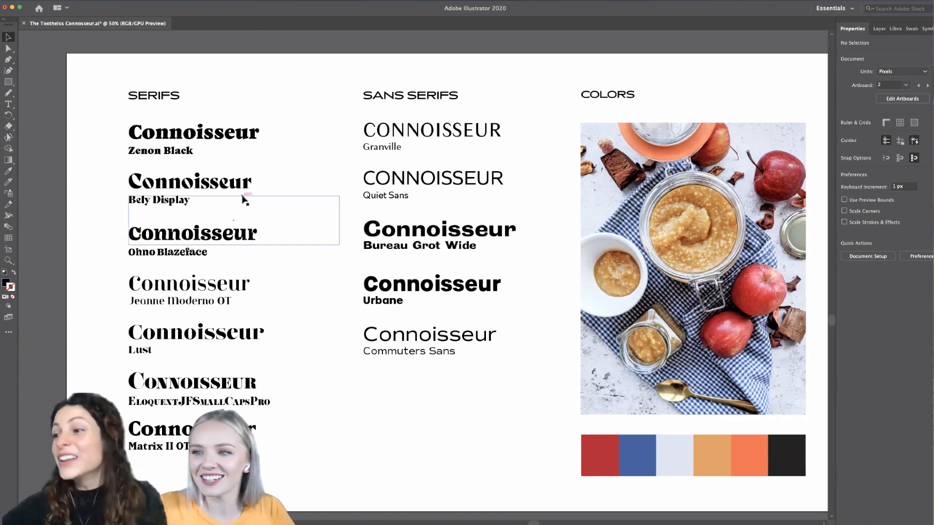
pyautogui.hscroll(3, 402, 454)
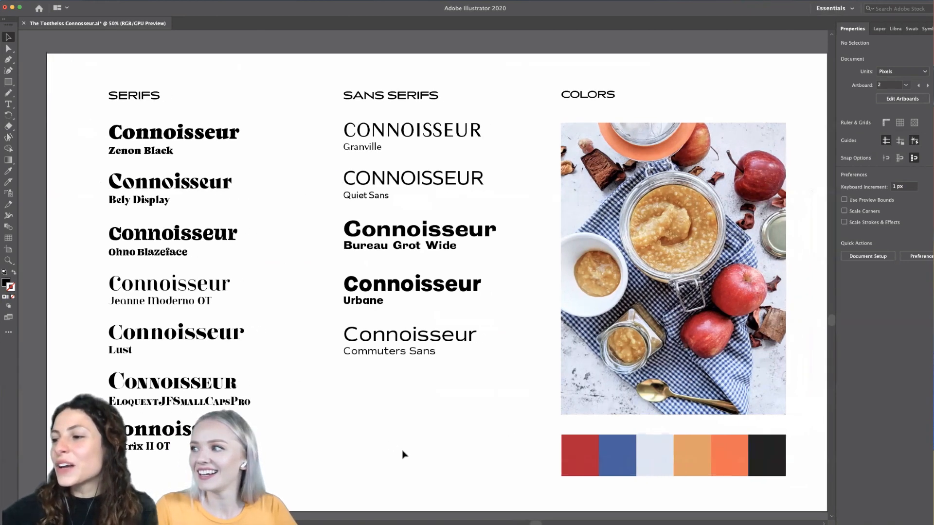
pyautogui.hscroll(-1, 402, 454)
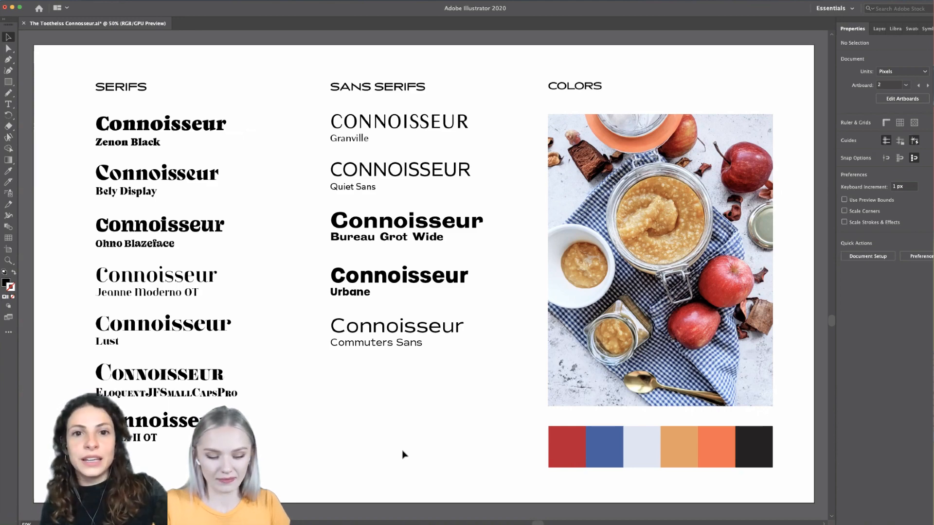
# - Examine the moodboard's food brand layouts, typography and color combinations
pyautogui.scroll(10, 403, 455)
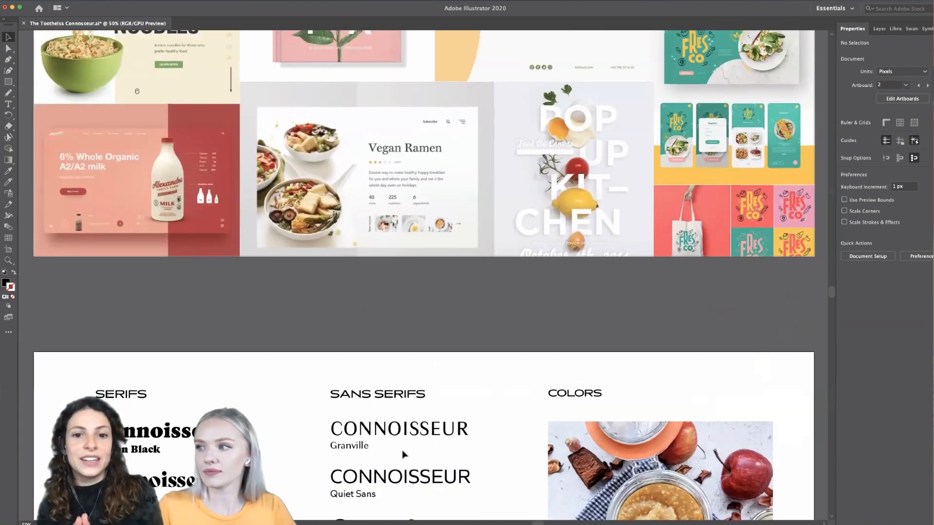
pyautogui.scroll(3, 403, 454)
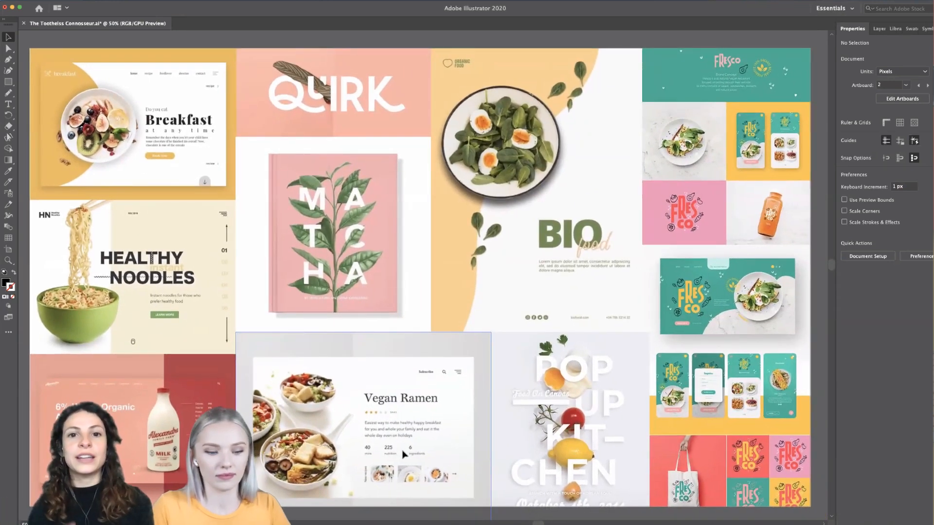
pyautogui.scroll(-1, 403, 454)
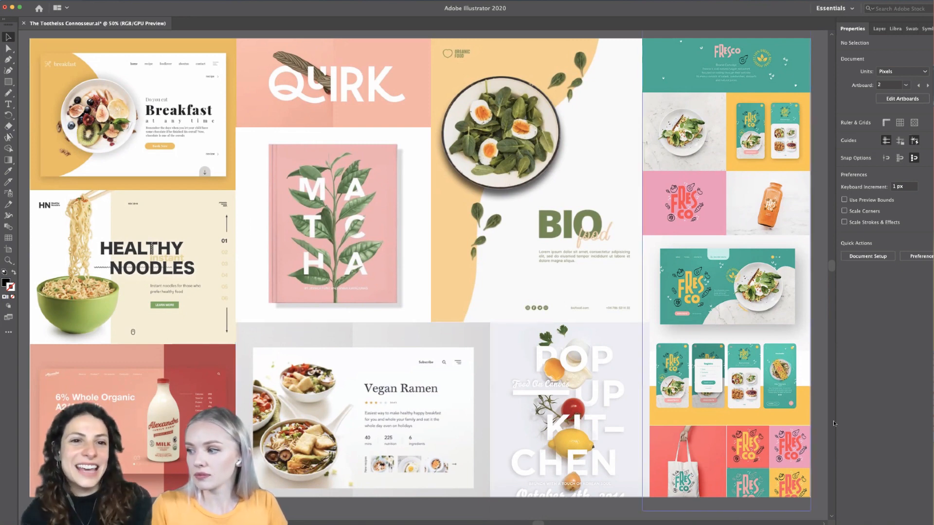
pyautogui.scroll(-3, 833, 421)
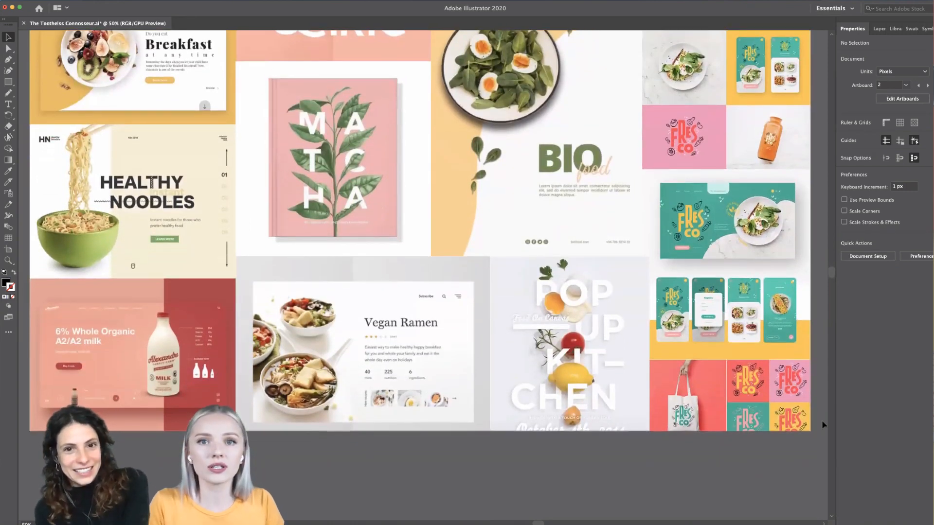
pyautogui.scroll(3, 823, 425)
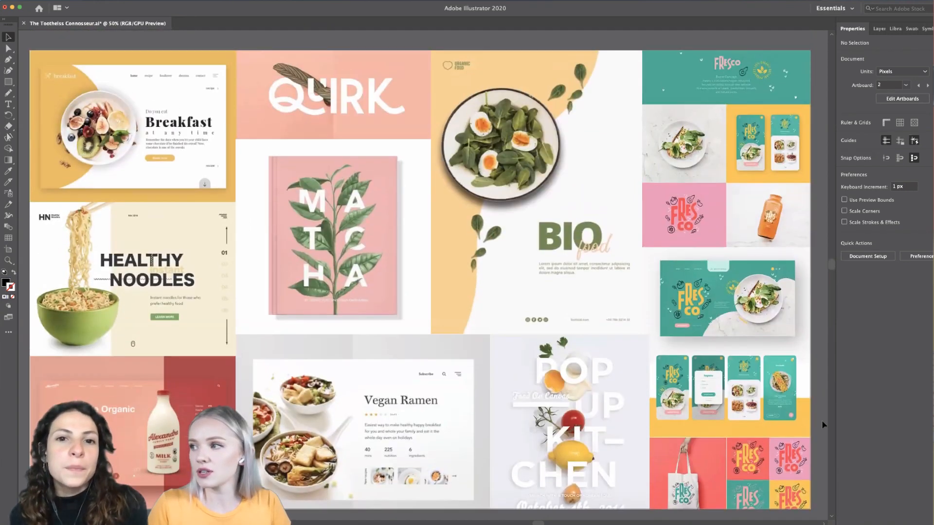
pyautogui.scroll(-1, 822, 425)
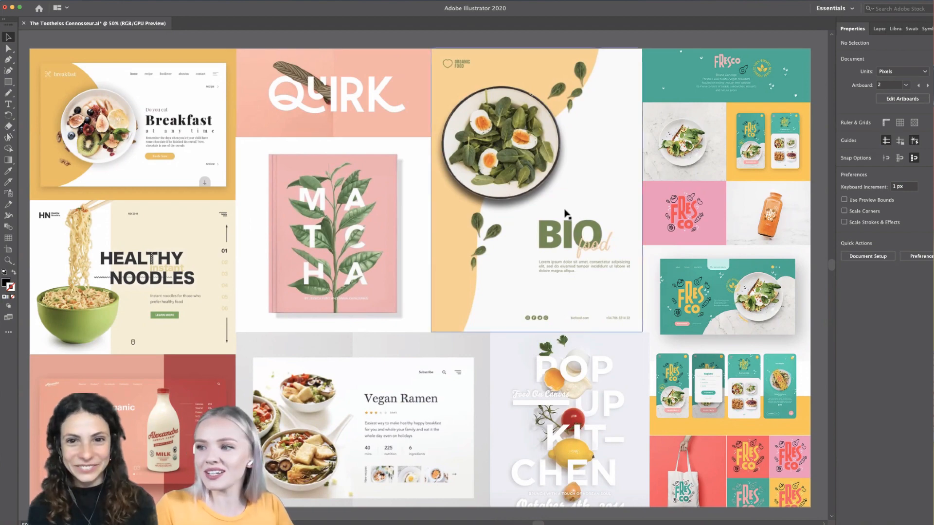
# - Review the font and color artboard up close and together with the blank artboard below it
pyautogui.scroll(-3, 565, 214)
pyautogui.scroll(-2, 566, 214)
pyautogui.scroll(-4, 565, 211)
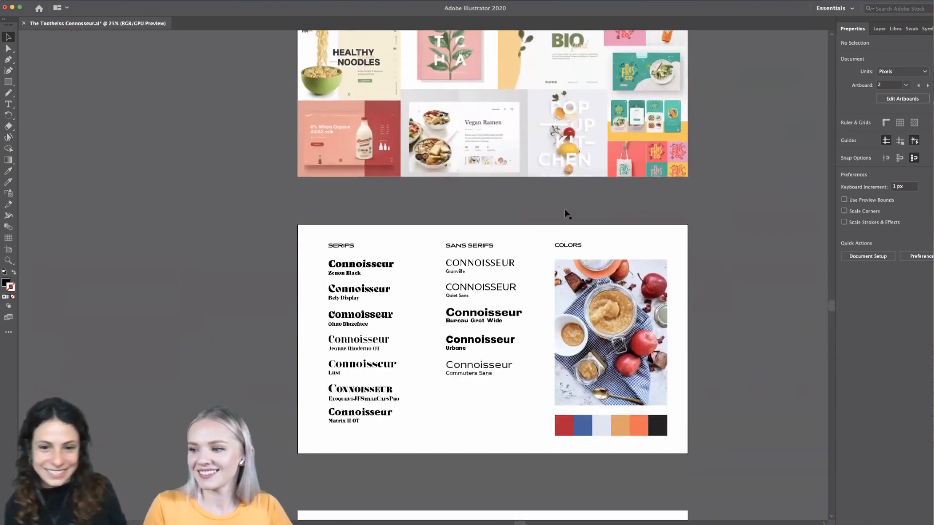
pyautogui.scroll(1, 538, 405)
pyautogui.scroll(3, 538, 405)
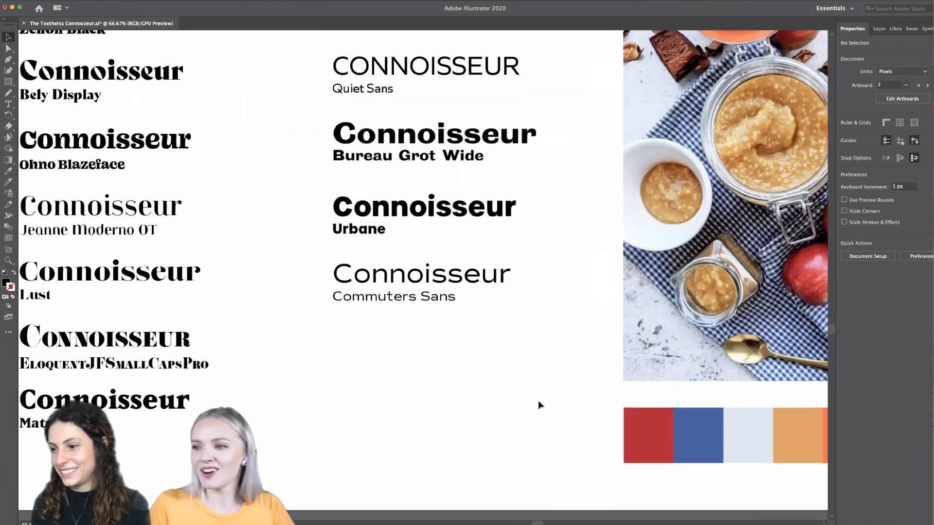
pyautogui.scroll(-1, 539, 405)
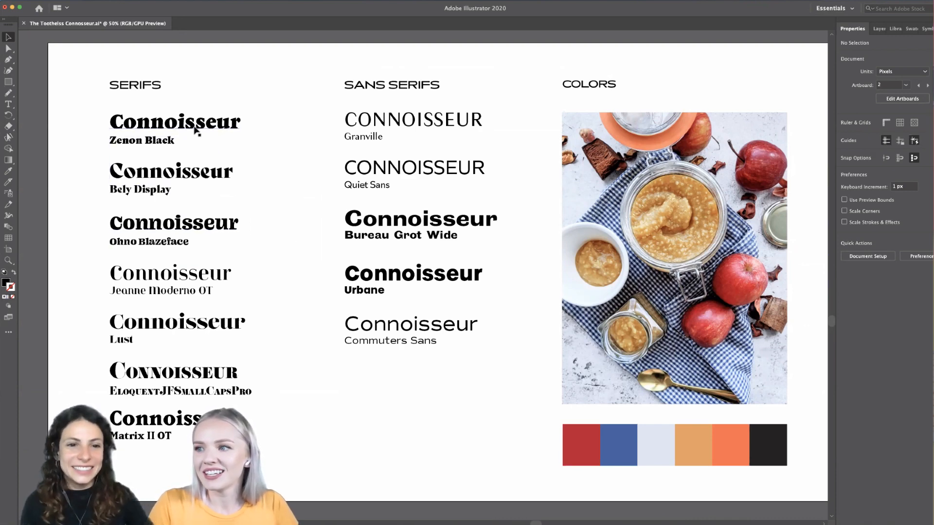
pyautogui.scroll(-3, 195, 130)
pyautogui.hscroll(-3, 195, 130)
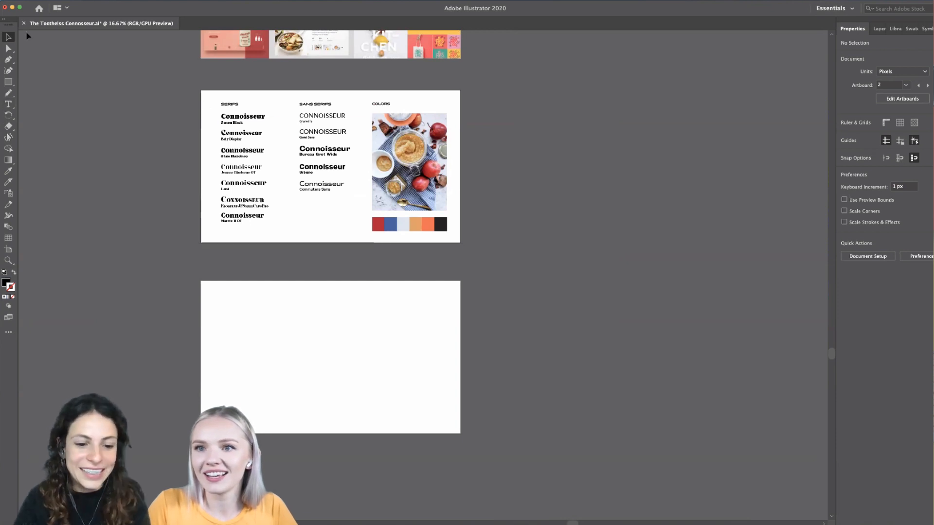
pyautogui.scroll(2, 287, 139)
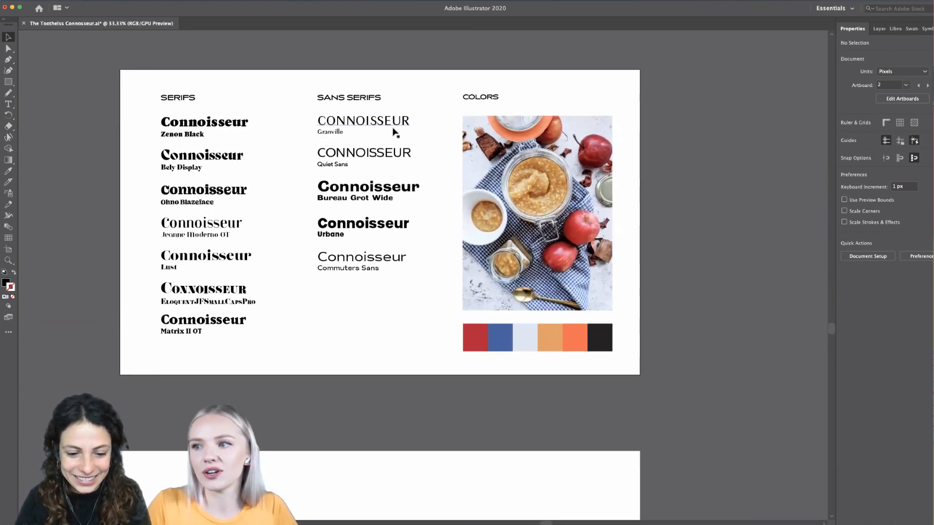
pyautogui.scroll(-2, 350, 352)
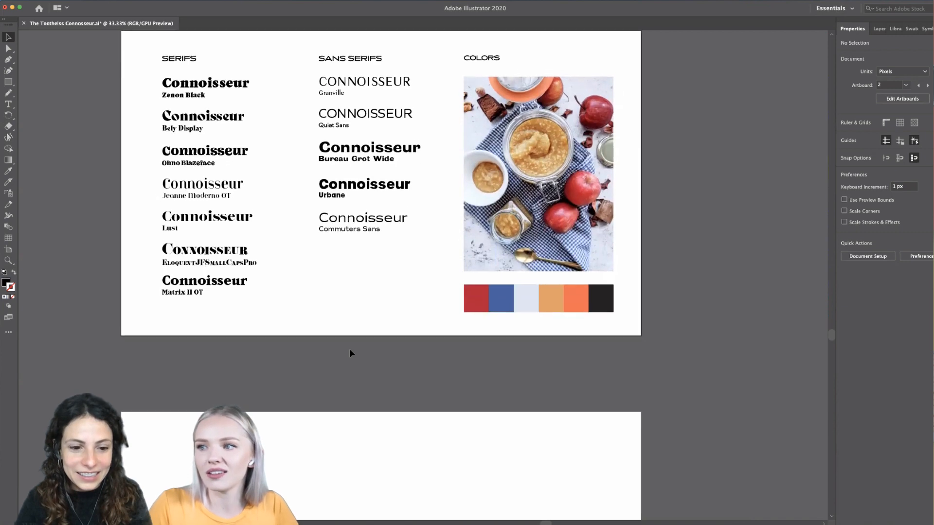
pyautogui.scroll(2, 350, 353)
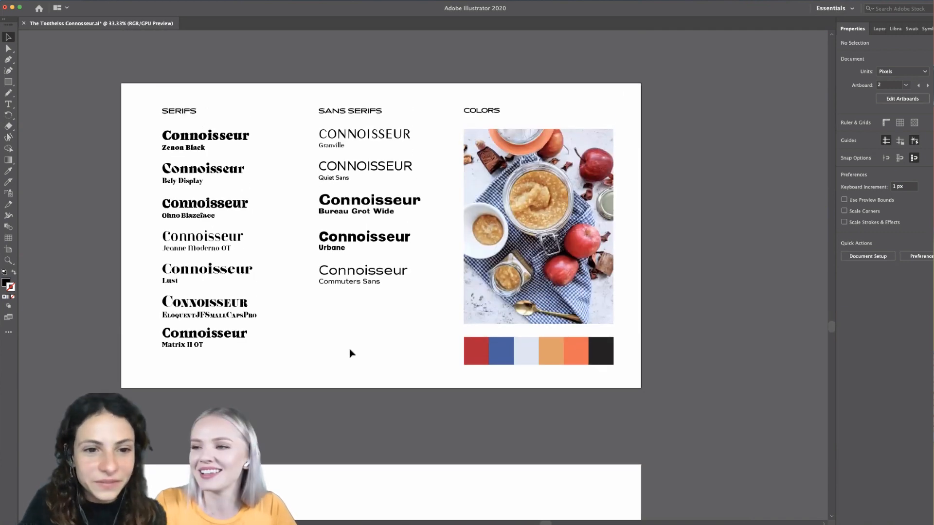
pyautogui.scroll(-2, 351, 354)
pyautogui.scroll(-2, 351, 354)
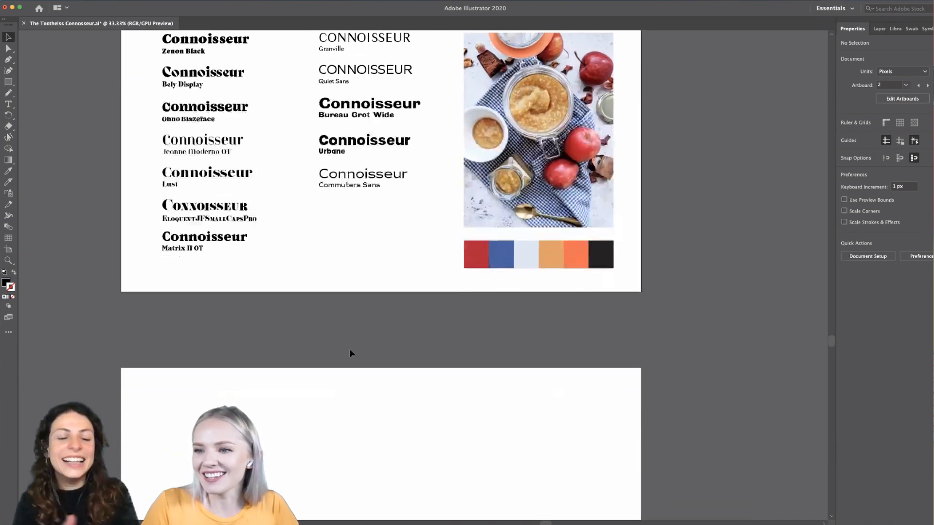
pyautogui.scroll(2, 350, 352)
pyautogui.scroll(-2, 350, 352)
pyautogui.scroll(-1, 351, 352)
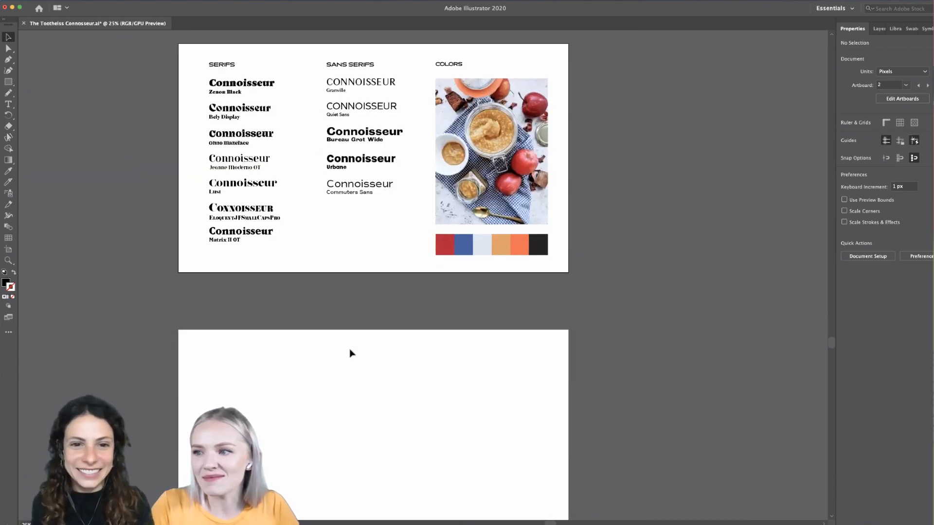
pyautogui.scroll(-2, 350, 351)
pyautogui.scroll(2, 350, 351)
pyautogui.scroll(-2, 351, 351)
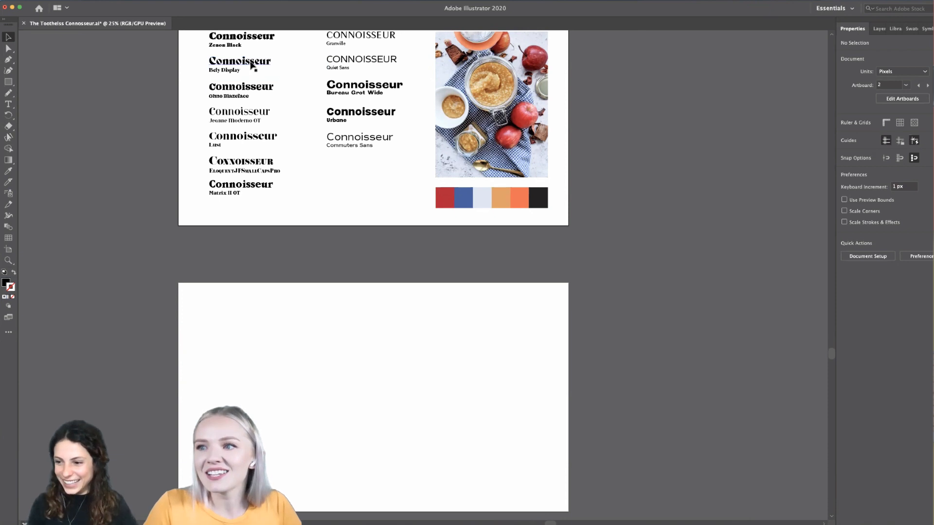
# - Place the first six serif Connoisseur samples, without their font name labels, on the blank artboard below
pyautogui.click(256, 39)
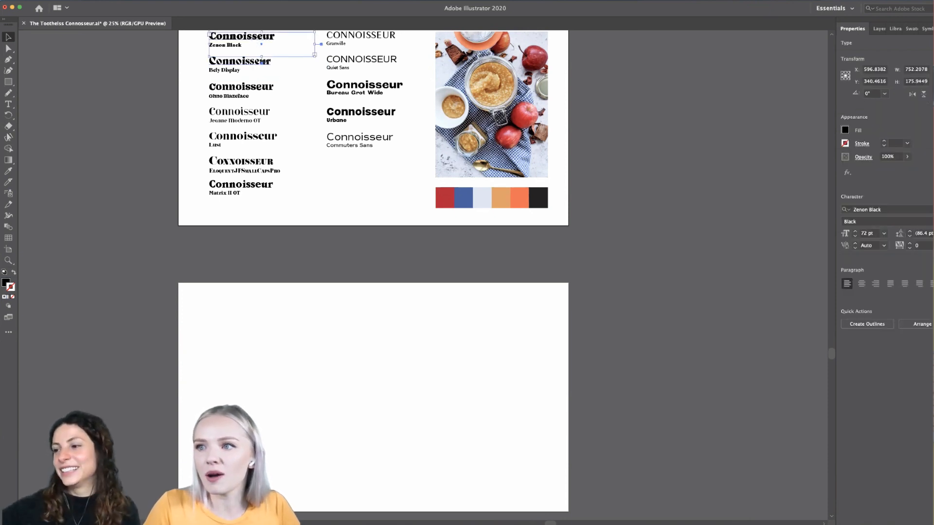
pyautogui.keyDown('shift'); pyautogui.click(272, 65); pyautogui.keyUp('shift')
pyautogui.keyDown('shift'); pyautogui.click(269, 90); pyautogui.keyUp('shift')
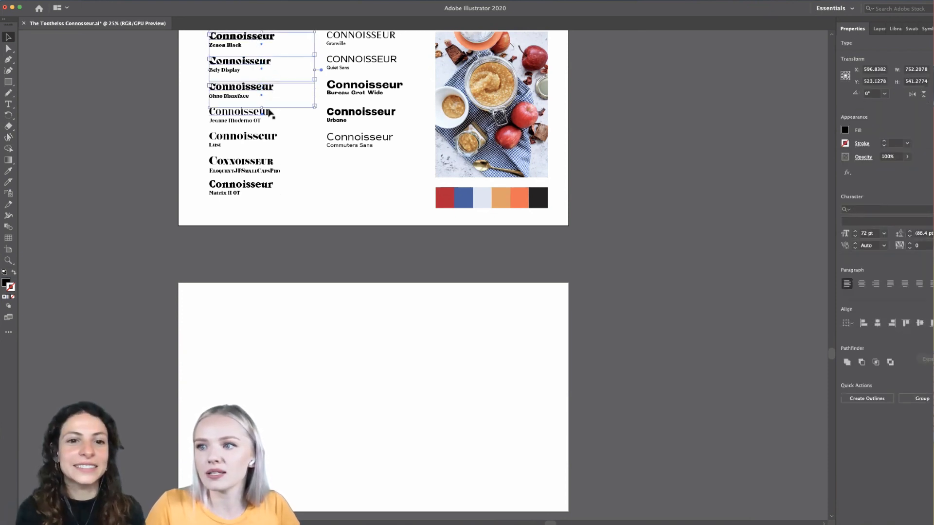
pyautogui.keyDown('shift'); pyautogui.click(269, 116); pyautogui.keyUp('shift')
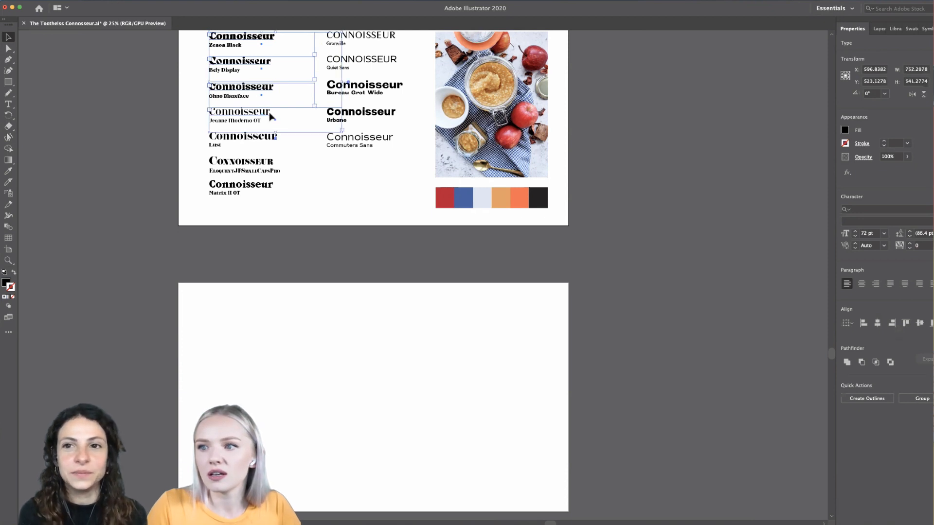
pyautogui.keyDown('shift'); pyautogui.click(263, 137); pyautogui.keyUp('shift')
pyautogui.keyDown('shift'); pyautogui.click(259, 162); pyautogui.keyUp('shift')
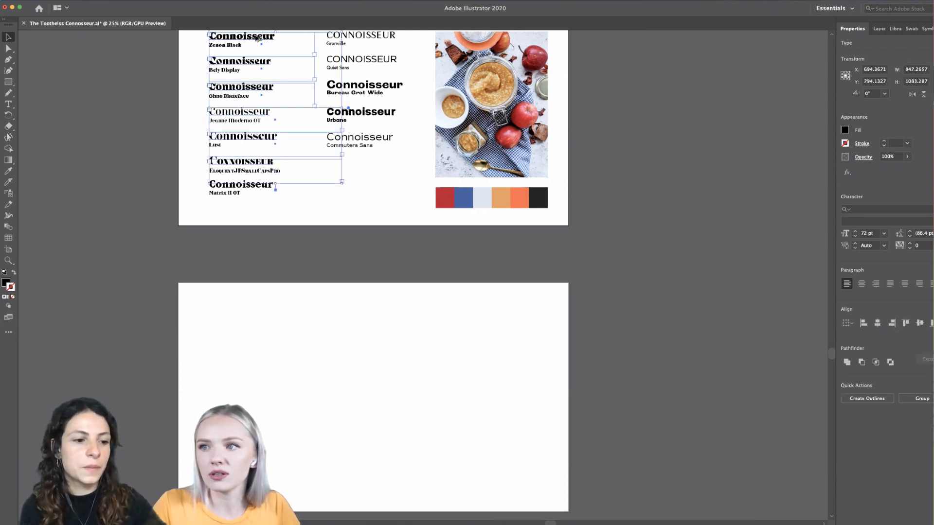
pyautogui.moveTo(257, 39); pyautogui.dragTo(241, 326)
pyautogui.click(204, 404)
# - Show the shared library and shift the Zenon Black, Bely Display and Eloquent small caps samples to the right of the others
pyautogui.scroll(4, 204, 396)
pyautogui.scroll(-4, 204, 397)
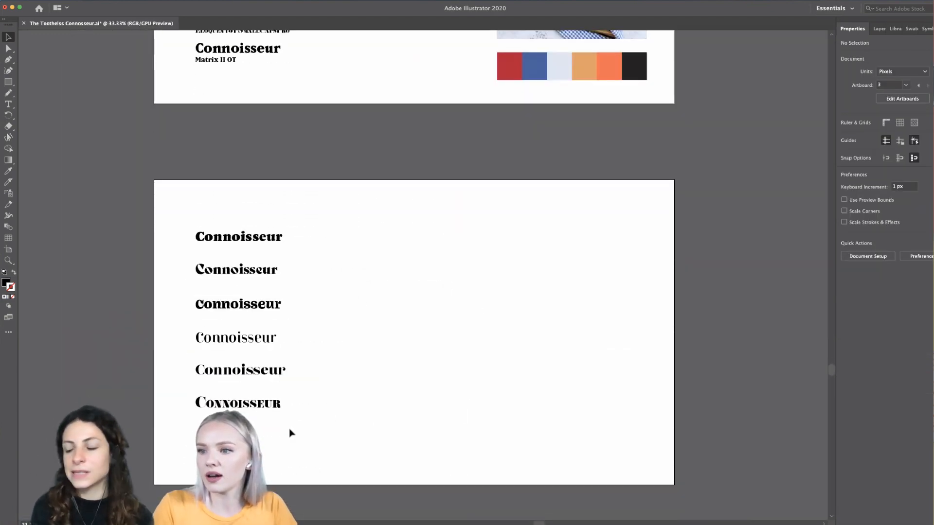
pyautogui.scroll(1, 290, 431)
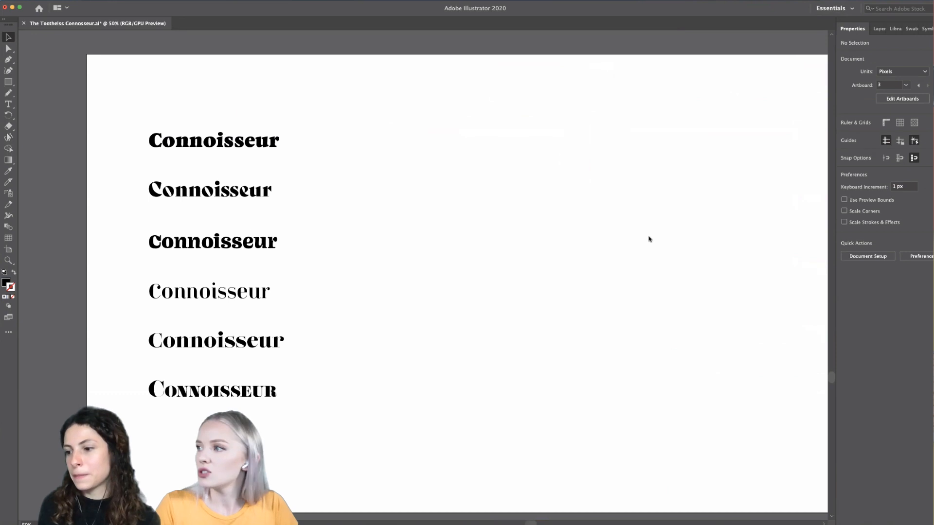
pyautogui.click(896, 28)
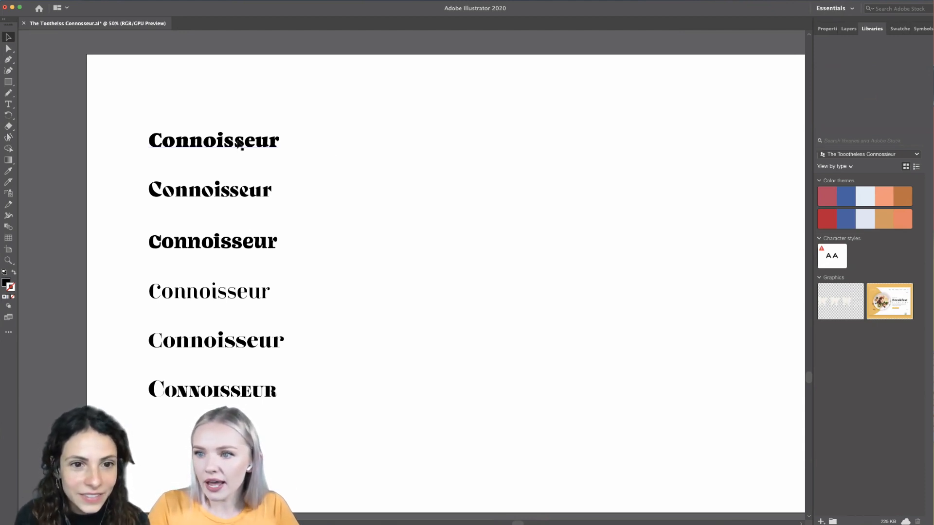
pyautogui.moveTo(239, 145); pyautogui.dragTo(288, 145)
pyautogui.moveTo(253, 195); pyautogui.dragTo(301, 197)
pyautogui.moveTo(232, 400); pyautogui.dragTo(276, 403)
pyautogui.scroll(2, 235, 407)
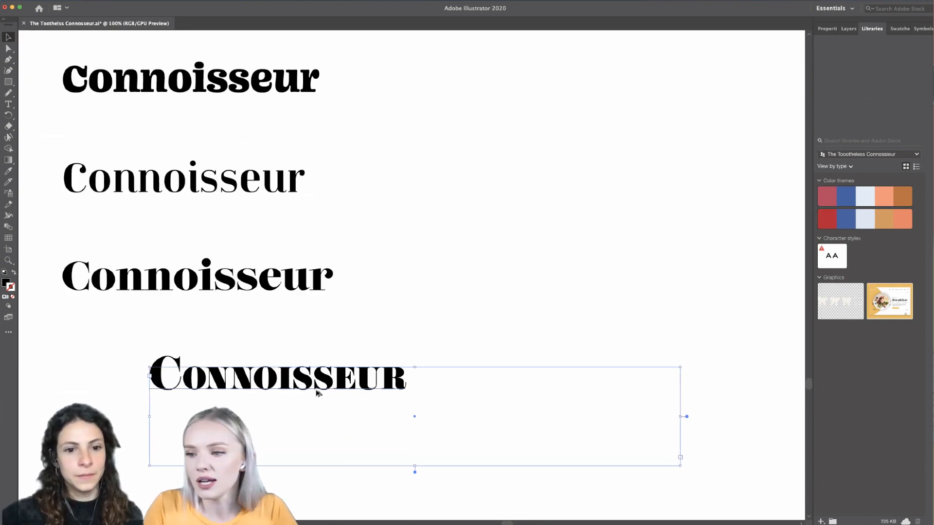
pyautogui.scroll(-2, 317, 392)
pyautogui.hscroll(2, 317, 392)
pyautogui.click(526, 384)
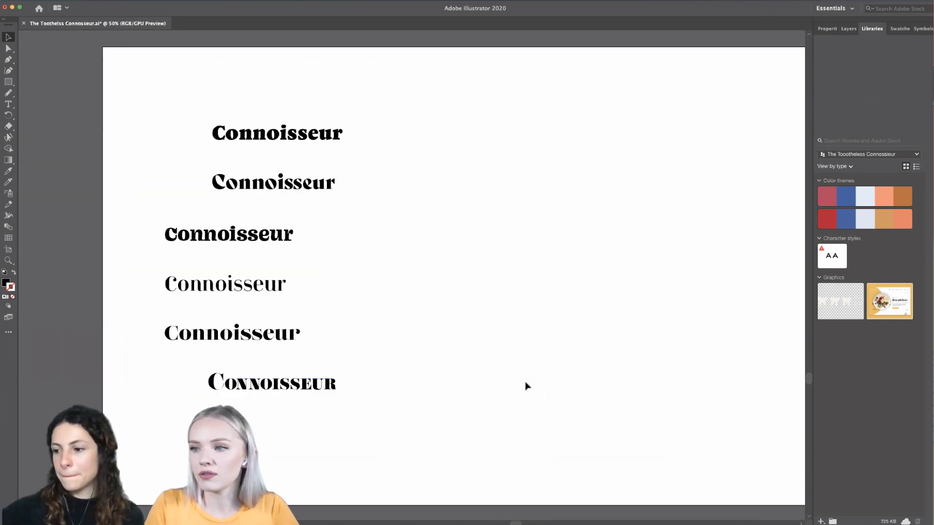
# - Convert all six serif Connoisseur samples on the lower artboard to outlines
pyautogui.hscroll(3, 525, 384)
pyautogui.click(282, 389)
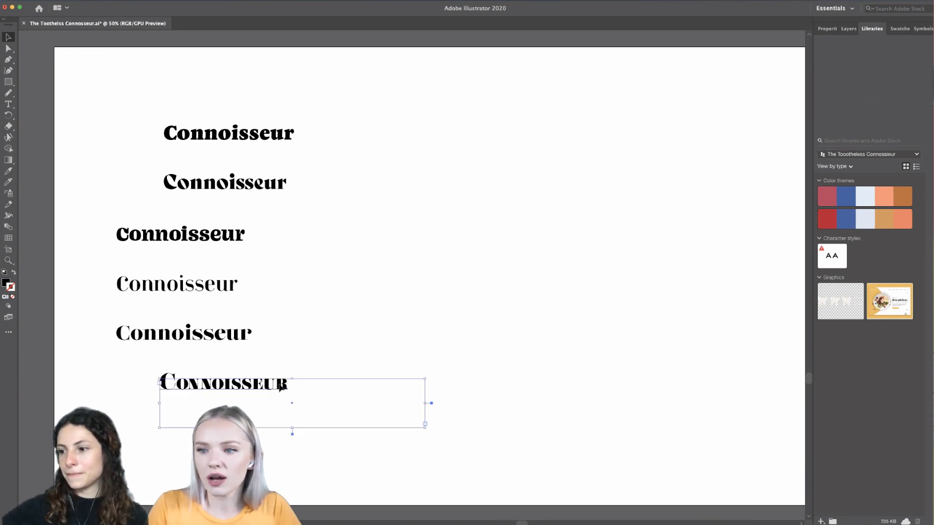
pyautogui.moveTo(312, 80); pyautogui.dragTo(139, 412)
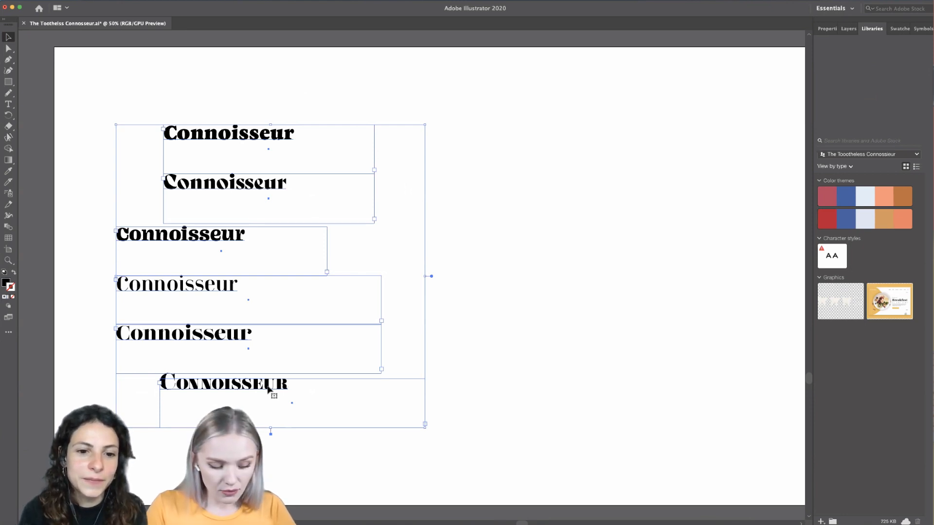
pyautogui.press('super+shift+o')
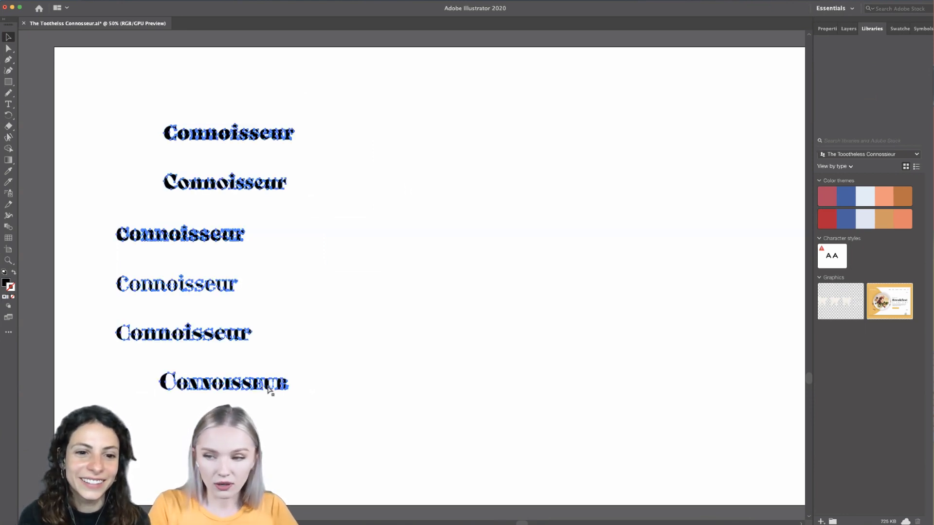
pyautogui.click(266, 393)
# - Place a duplicate of the topmost outlined Connoisseur sample in the empty space to its right, keeping the original in place
pyautogui.scroll(3, 265, 388)
pyautogui.scroll(-5, 266, 392)
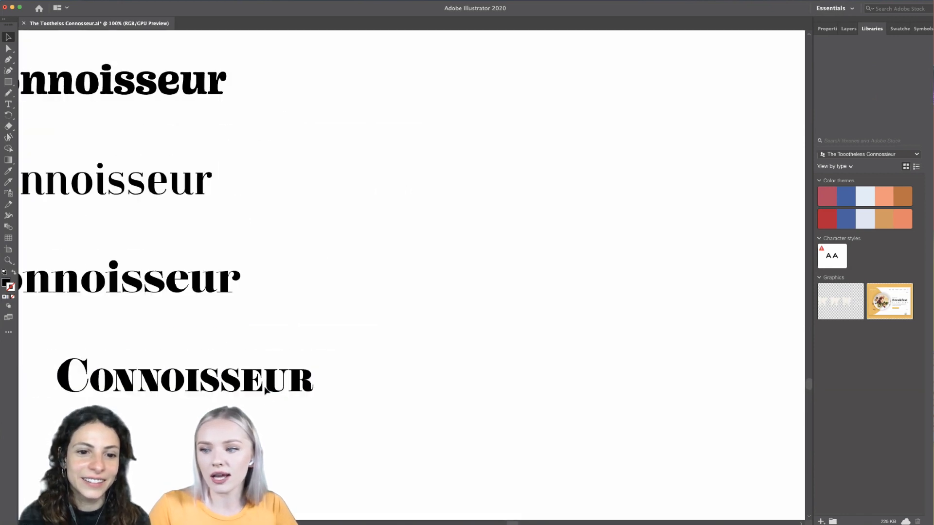
pyautogui.hscroll(2, 266, 355)
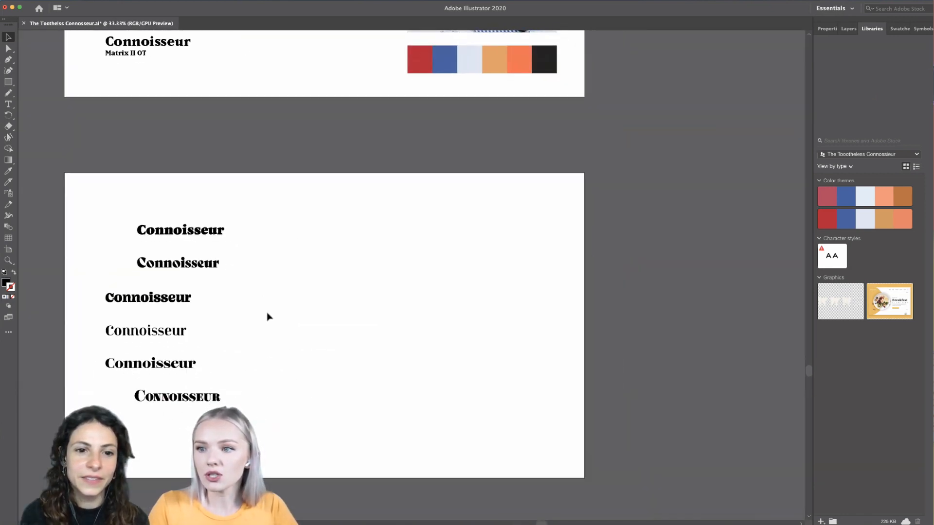
pyautogui.moveTo(214, 233); pyautogui.dragTo(408, 236)
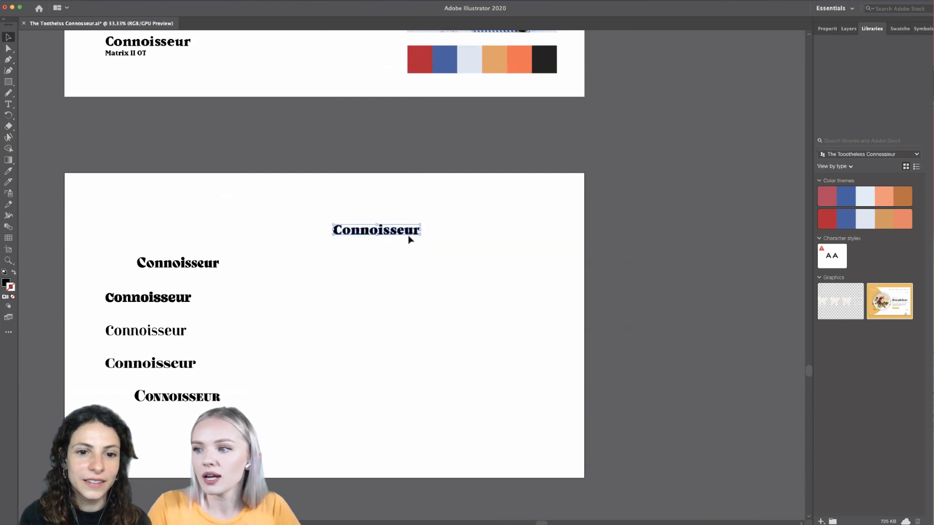
pyautogui.press('super+z')
pyautogui.moveTo(220, 234); pyautogui.dragTo(395, 245)
pyautogui.scroll(1, 393, 241)
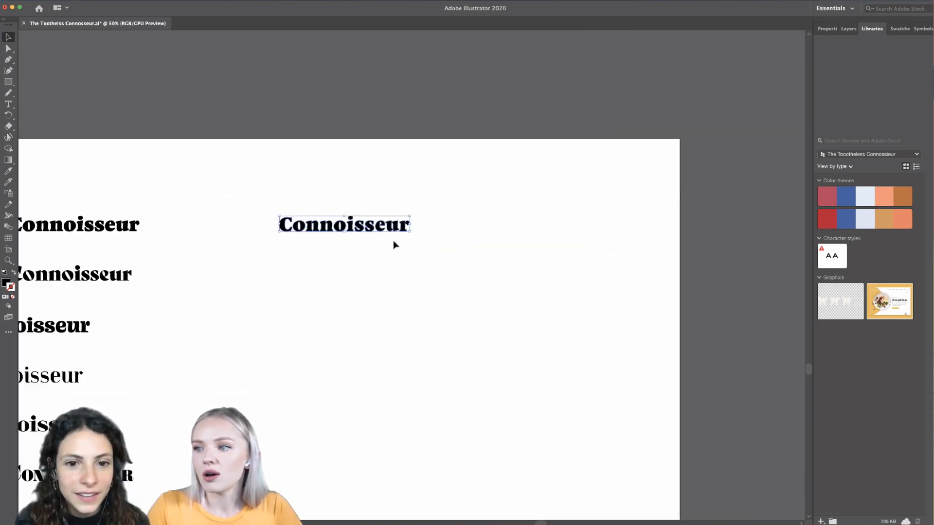
# - Copy the Commuters Sans Connoisseur sample, without its font name label, to the lower artboard just above the duplicated serif wordmark
pyautogui.scroll(-2, 393, 241)
pyautogui.scroll(5, 394, 241)
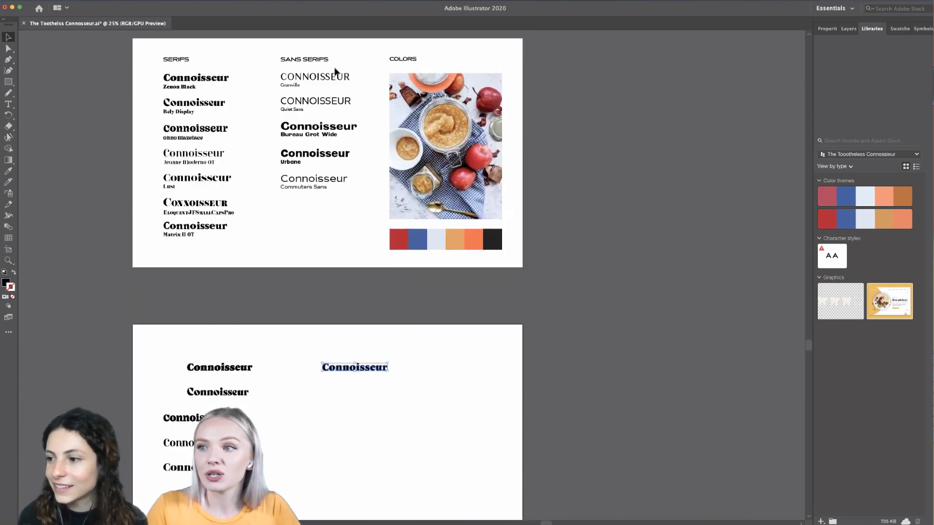
pyautogui.click(337, 76)
pyautogui.keyDown('shift'); pyautogui.click(336, 100); pyautogui.keyUp('shift')
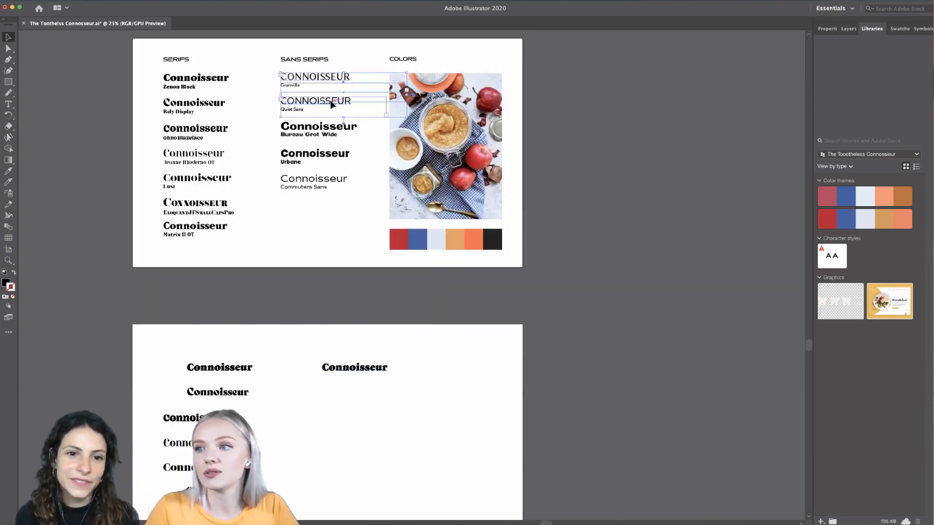
pyautogui.click(369, 158)
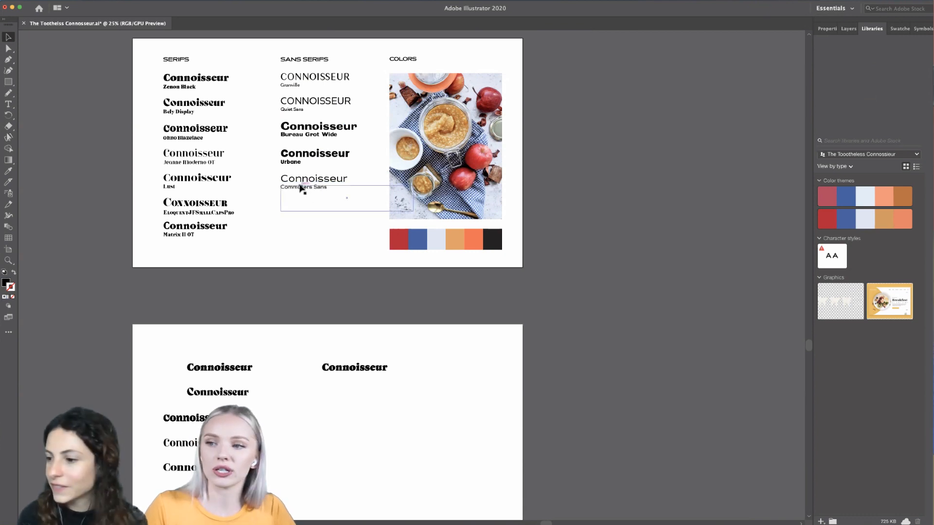
pyautogui.moveTo(305, 184); pyautogui.dragTo(413, 356)
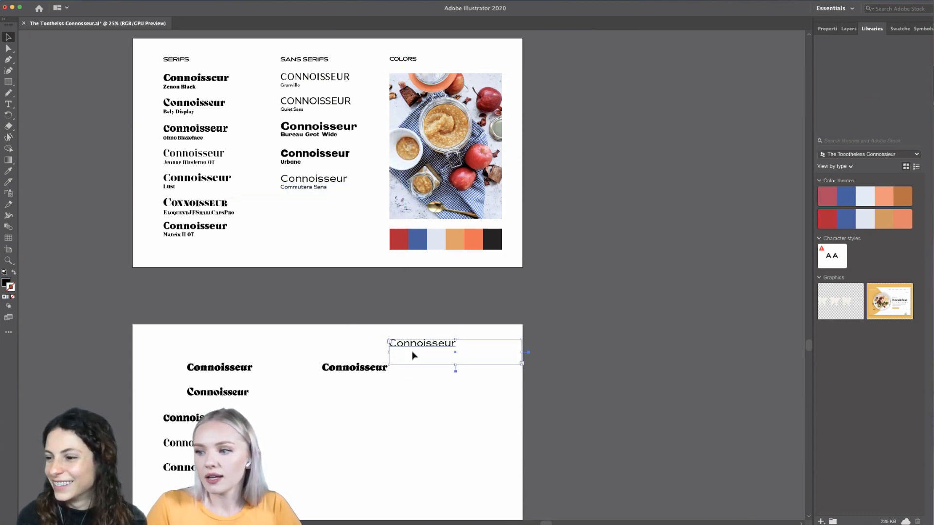
# - Change the copied sans serif text to "THE TOOTHLESS" and convert it to outlines
pyautogui.scroll(2, 413, 355)
pyautogui.doubleClick(418, 335)
pyautogui.write('TH')
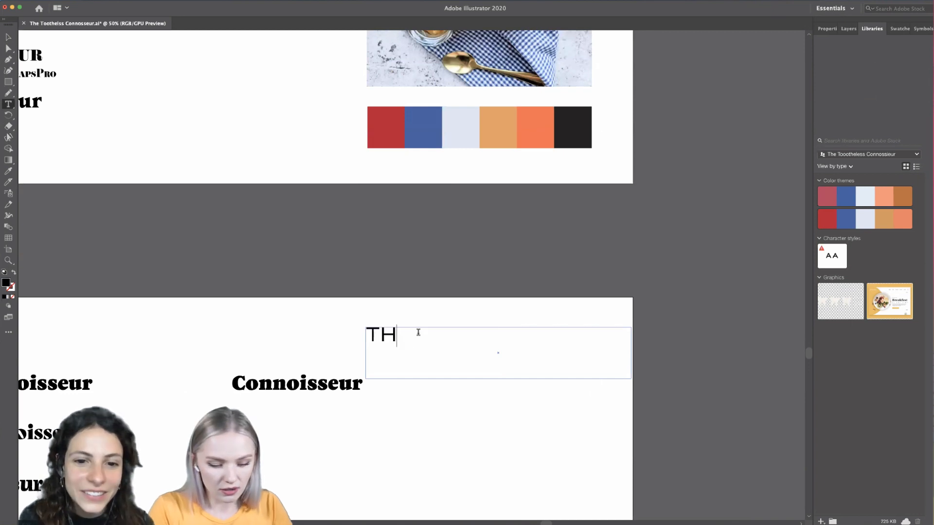
pyautogui.write('E TOOTHLESS')
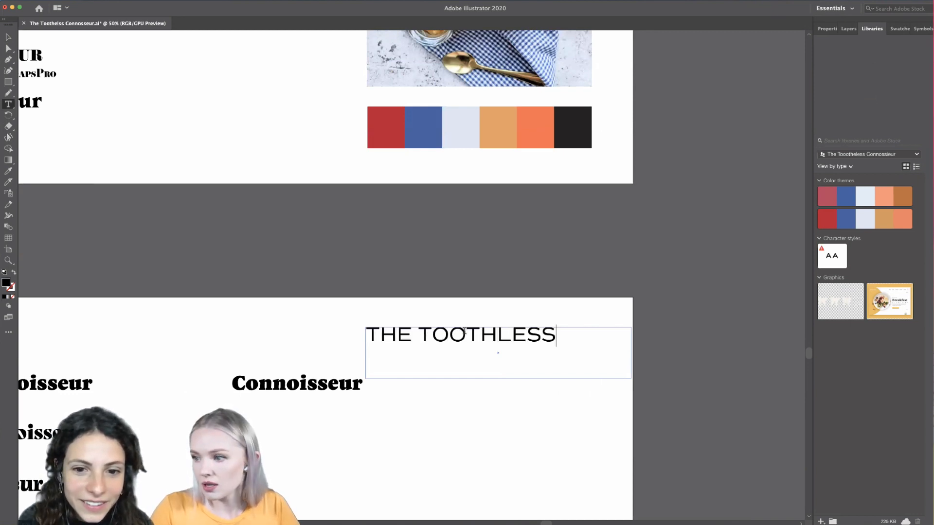
pyautogui.click(9, 37)
pyautogui.click(237, 266)
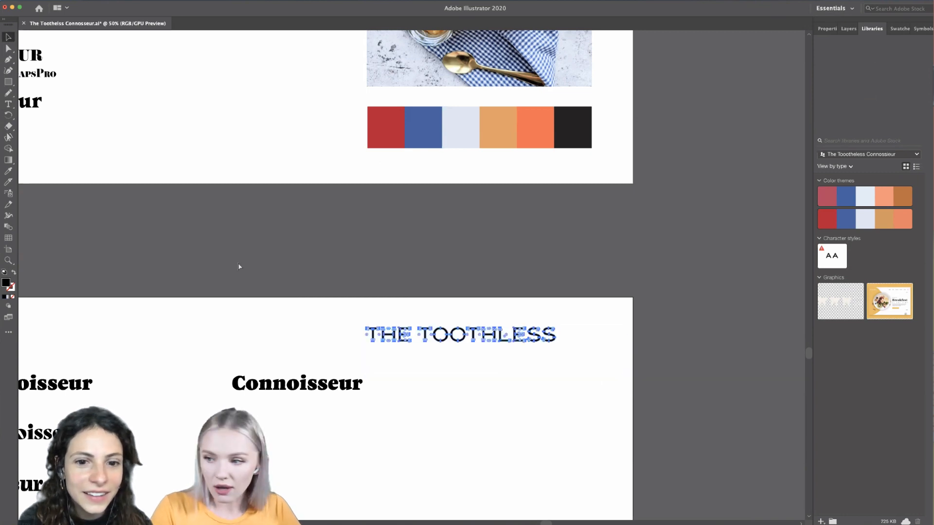
# - Scale THE TOOTHLESS down to less than the width of the duplicated Connoisseur and center it directly above that word
pyautogui.moveTo(494, 337); pyautogui.dragTo(328, 362)
pyautogui.hotkey('ctrl', '=')
pyautogui.moveTo(424, 359); pyautogui.dragTo(342, 379)
pyautogui.hotkey('ctrl', '=')
pyautogui.hotkey('ctrl', '=')
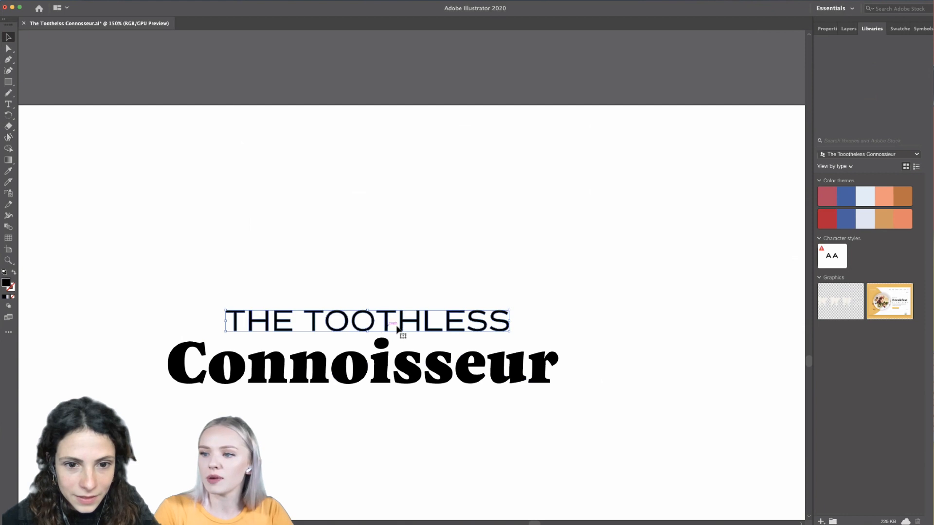
# - Isolate the letter i in the duplicated Connoisseur wordmark and delete its dot
pyautogui.doubleClick(381, 344)
pyautogui.click(383, 344)
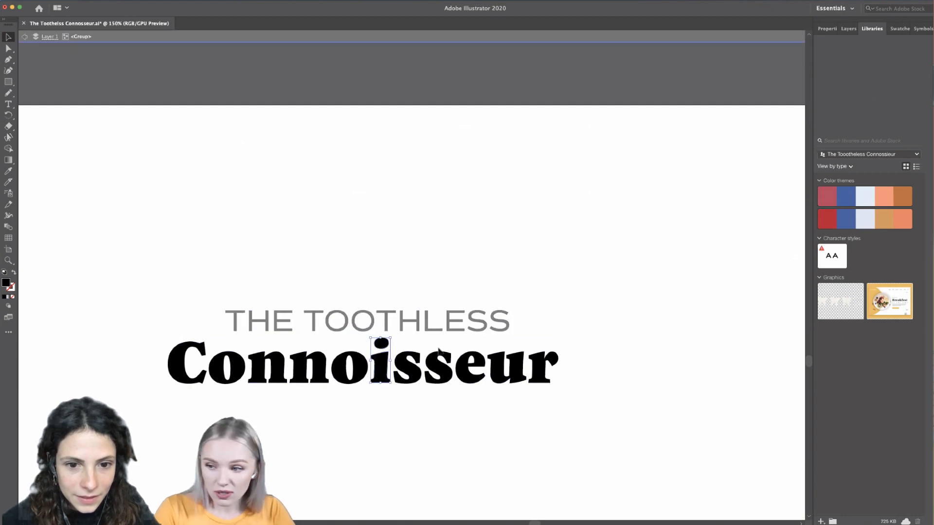
pyautogui.press('super+equal')
pyautogui.doubleClick(374, 346)
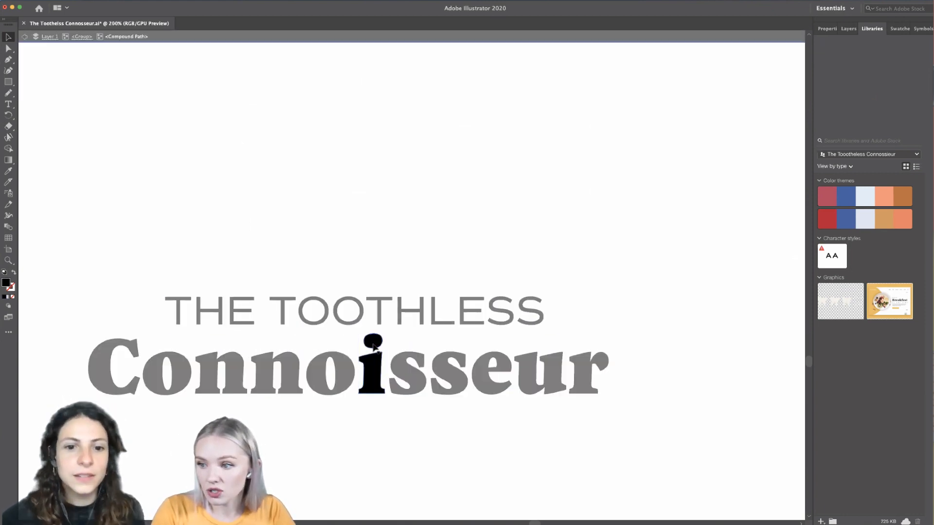
pyautogui.click(376, 345)
pyautogui.press('Delete')
pyautogui.doubleClick(569, 280)
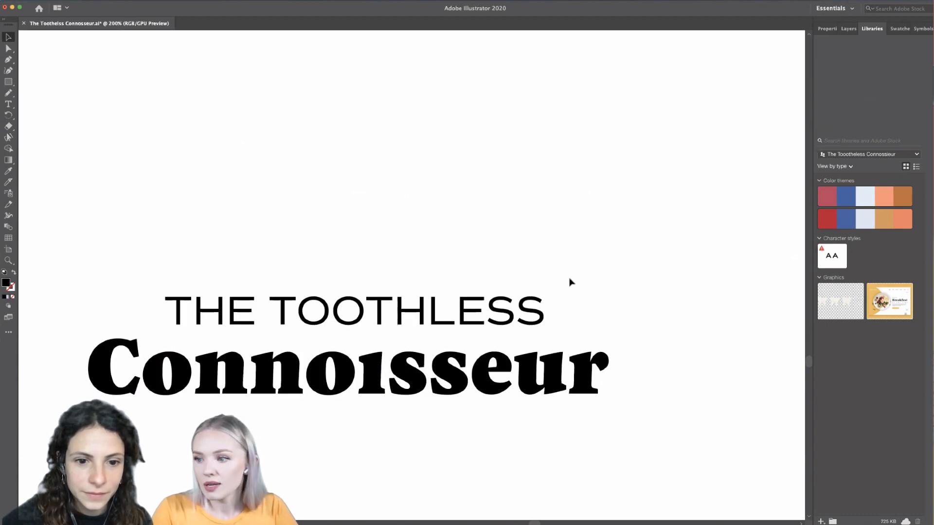
# - Move THE TOOTHLESS down closer to Connoisseur to tighten the gap between the two lines
pyautogui.hscroll(-5, 569, 280)
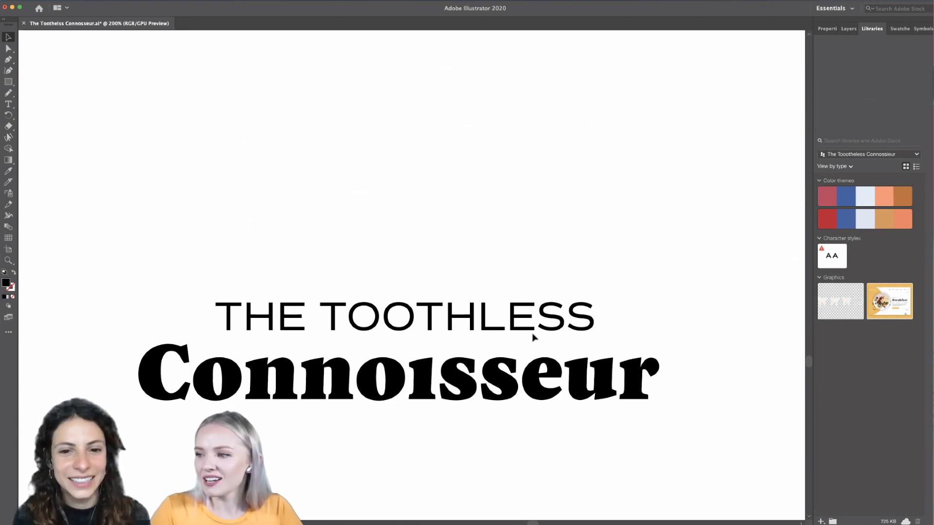
pyautogui.moveTo(551, 332); pyautogui.dragTo(552, 343)
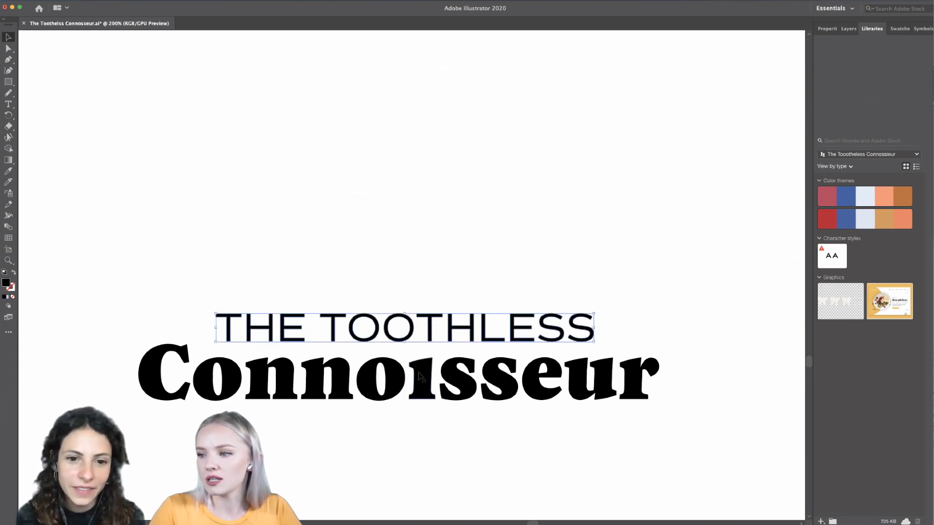
pyautogui.scroll(-2, 444, 444)
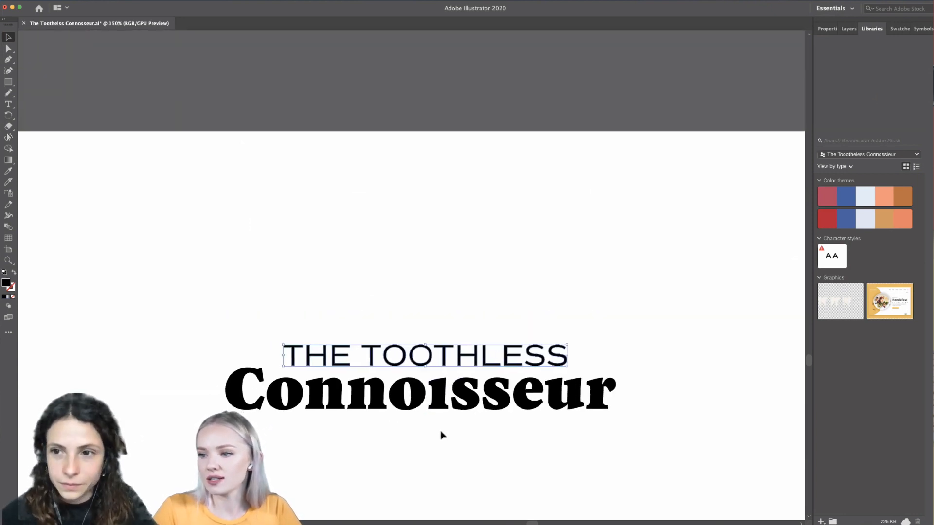
pyautogui.moveTo(445, 363); pyautogui.dragTo(445, 365)
pyautogui.click(450, 485)
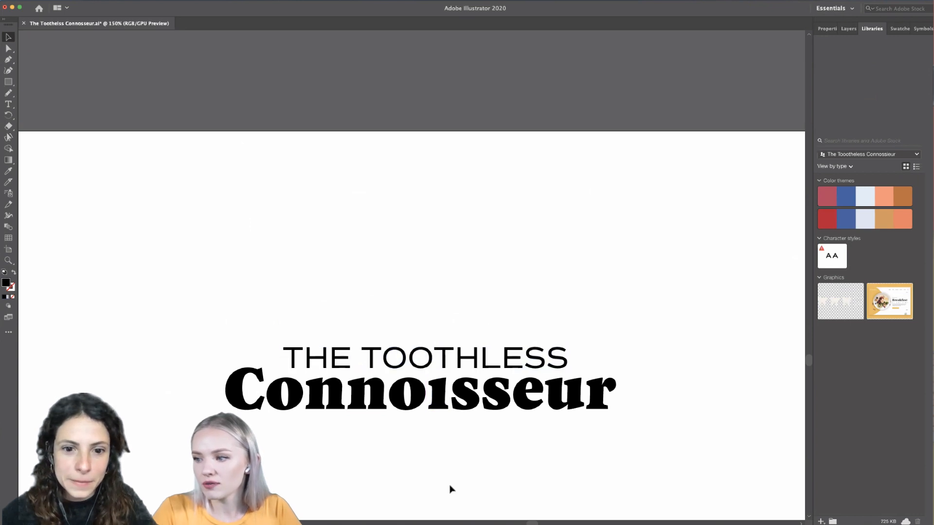
# - Enlarge THE TOOTHLESS slightly from its center and nudge it up a little above Connoisseur
pyautogui.scroll(2, 446, 473)
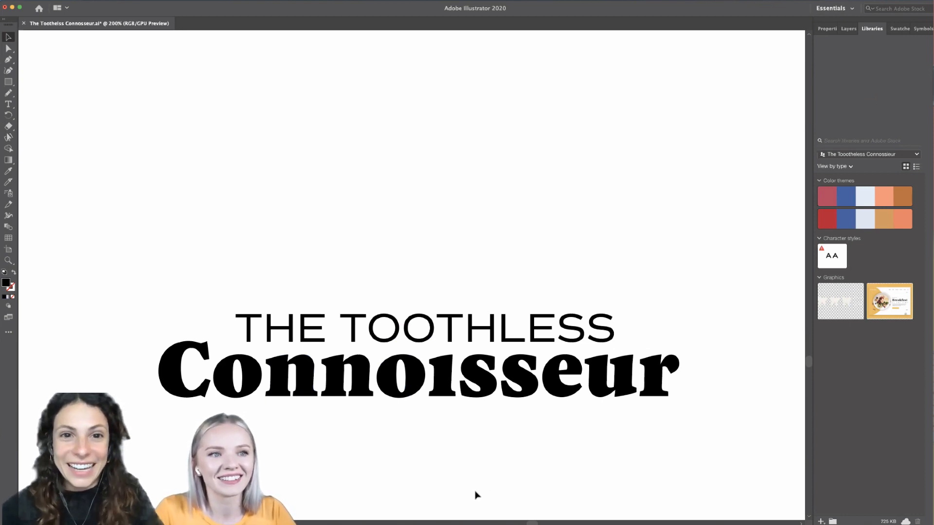
pyautogui.click(433, 331)
pyautogui.moveTo(617, 328); pyautogui.dragTo(620, 328)
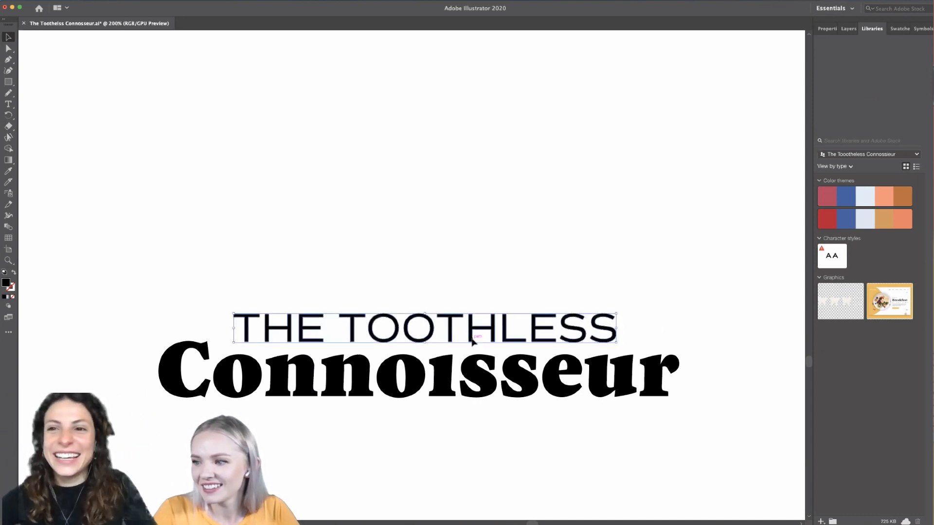
pyautogui.moveTo(471, 337); pyautogui.dragTo(472, 334)
pyautogui.click(449, 450)
# - Draw a straight horizontal line with the Pen tool below Connoisseur, spanning the full width of the word
pyautogui.scroll(-3, 449, 449)
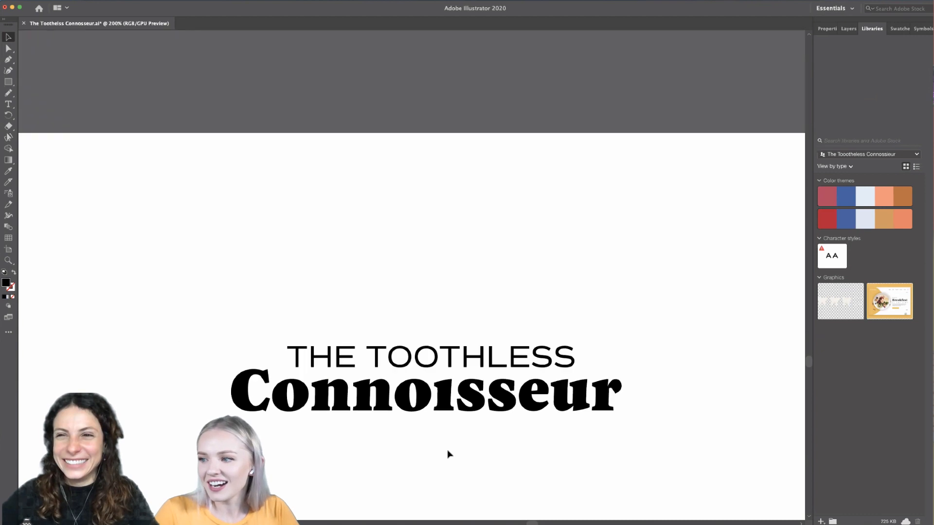
pyautogui.scroll(-4, 450, 446)
pyautogui.scroll(-3, 448, 399)
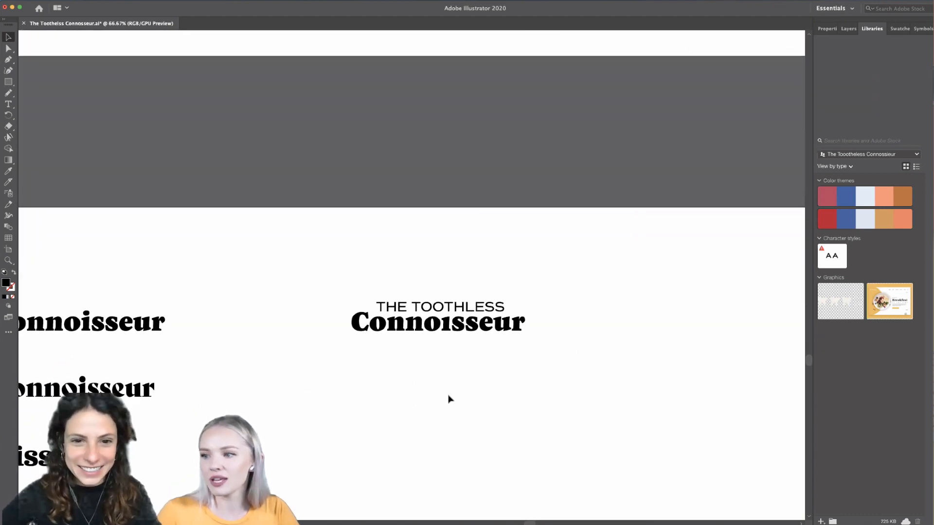
pyautogui.scroll(2, 448, 399)
pyautogui.scroll(1, 423, 318)
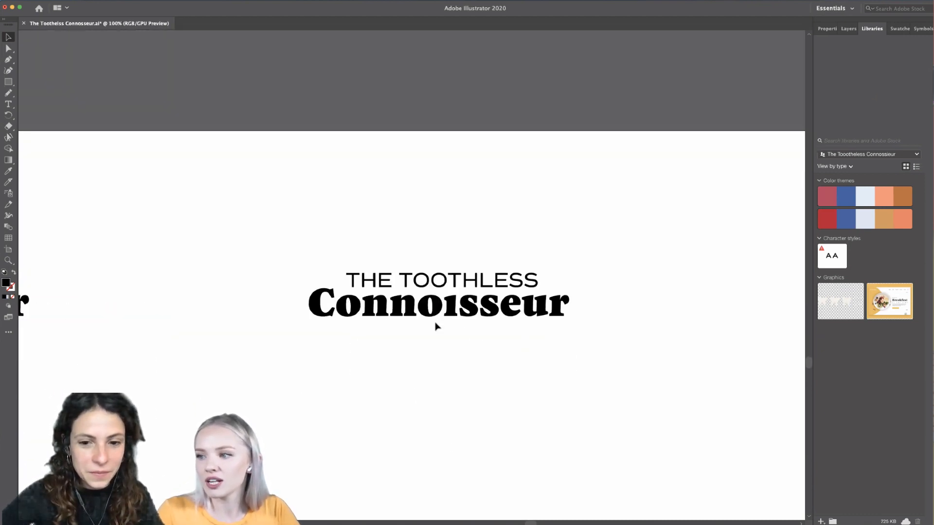
pyautogui.scroll(1, 458, 327)
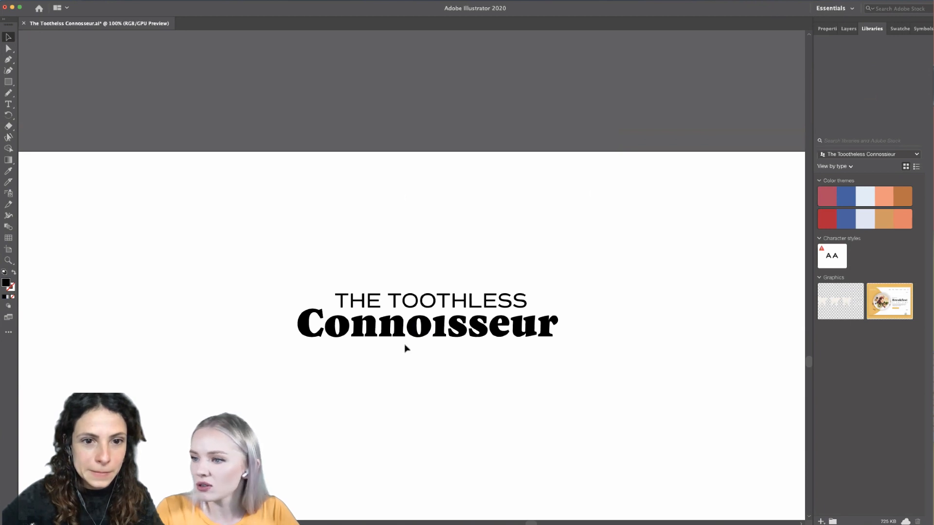
pyautogui.scroll(2, 405, 347)
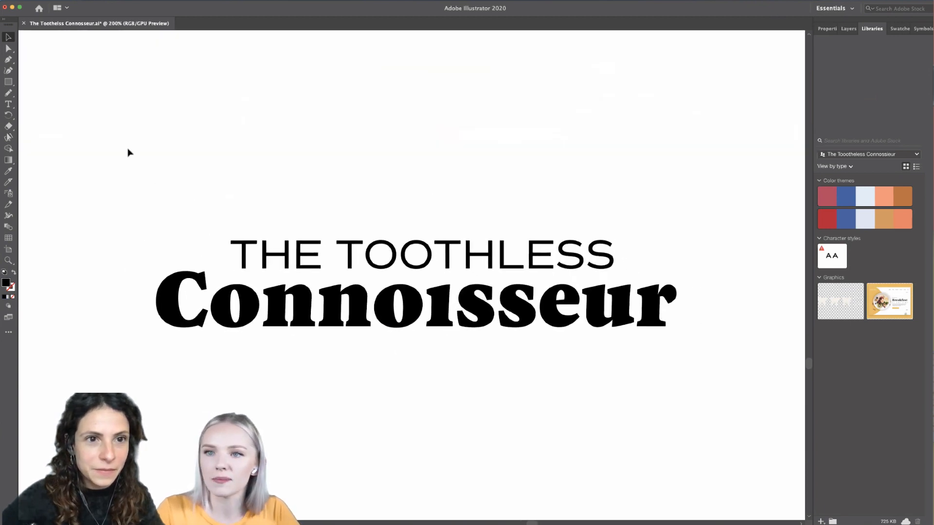
pyautogui.click(9, 59)
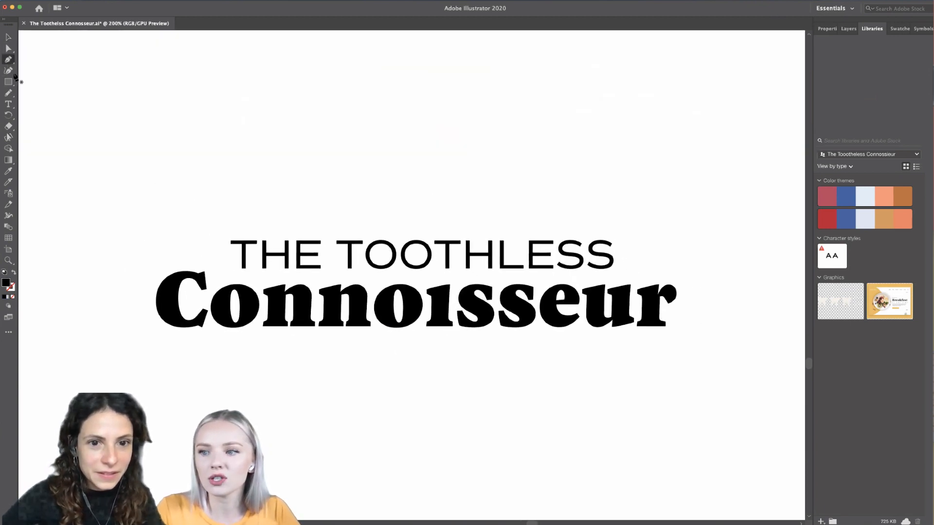
pyautogui.click(156, 347)
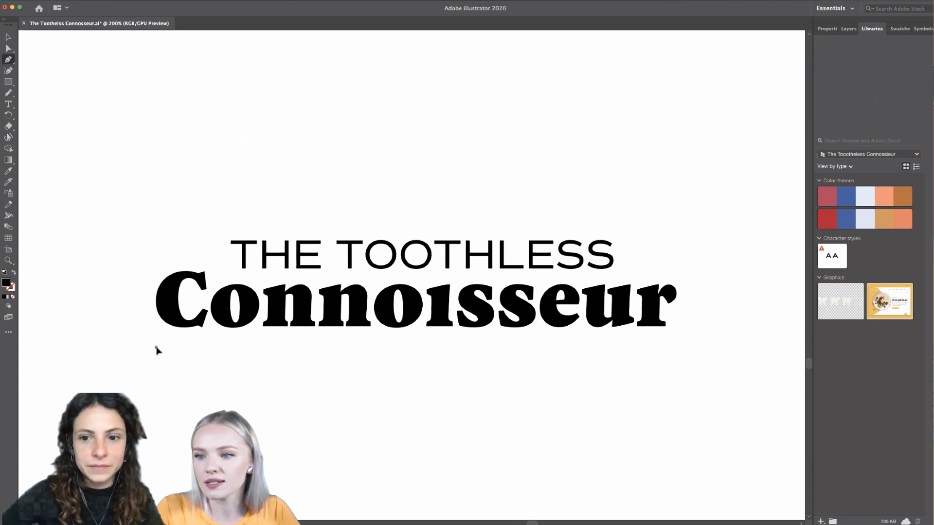
pyautogui.click(675, 347)
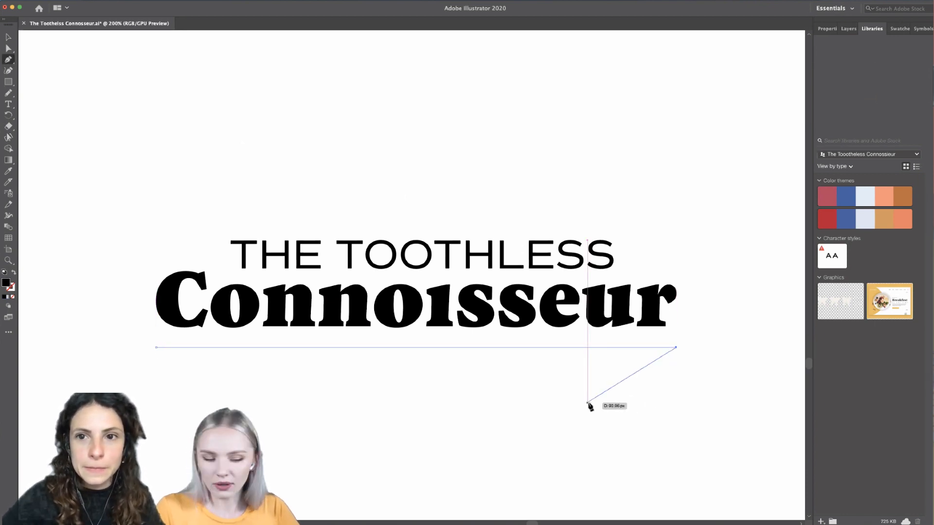
pyautogui.press('Escape')
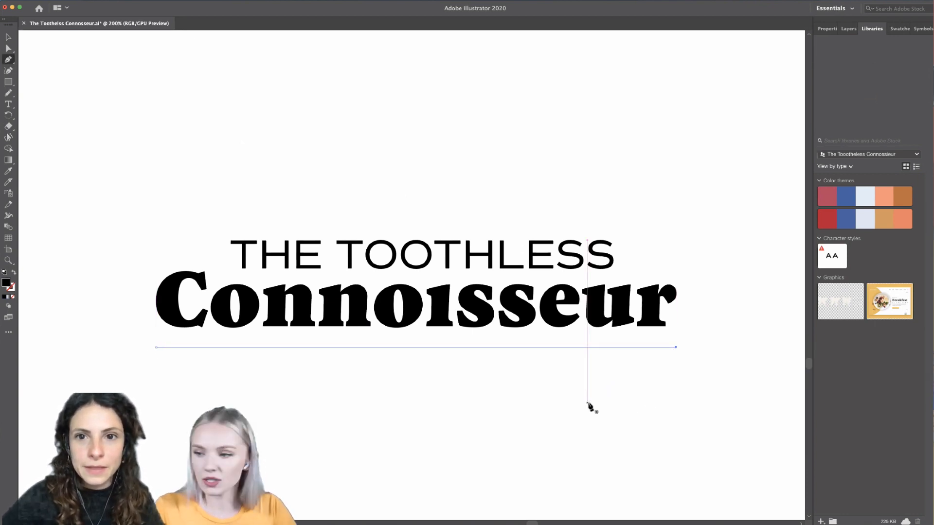
# - Swap the line's fill and stroke to give it a black stroke without fill, and set the stroke weight to 3 pt
pyautogui.click(13, 272)
pyautogui.click(826, 29)
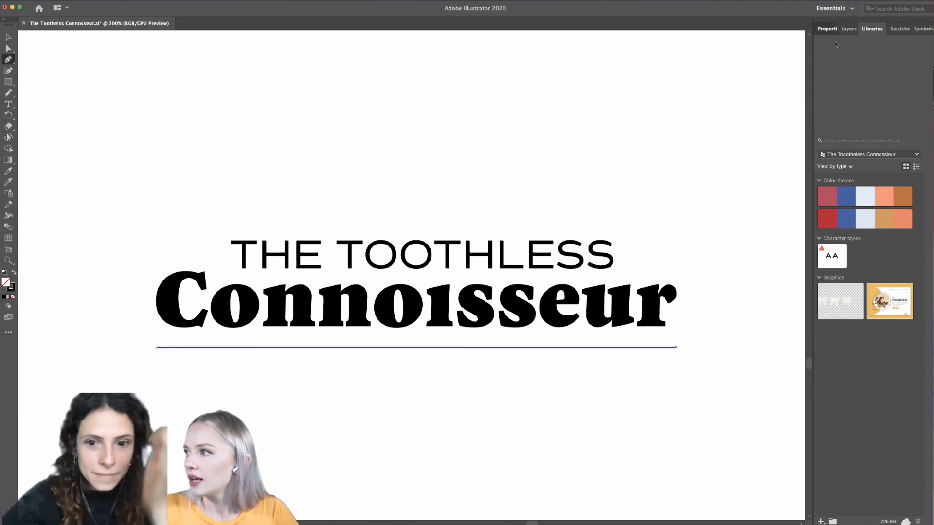
pyautogui.click(884, 141)
pyautogui.click(884, 142)
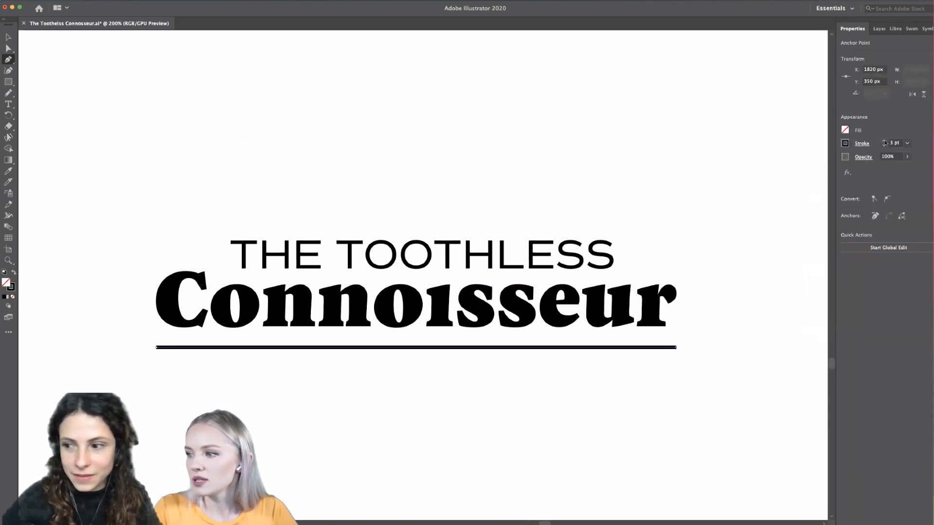
# - Increase the stroke weight of the underline below Connoisseur to 7 pt
pyautogui.click(885, 142)
pyautogui.click(885, 142)
pyautogui.click(885, 142)
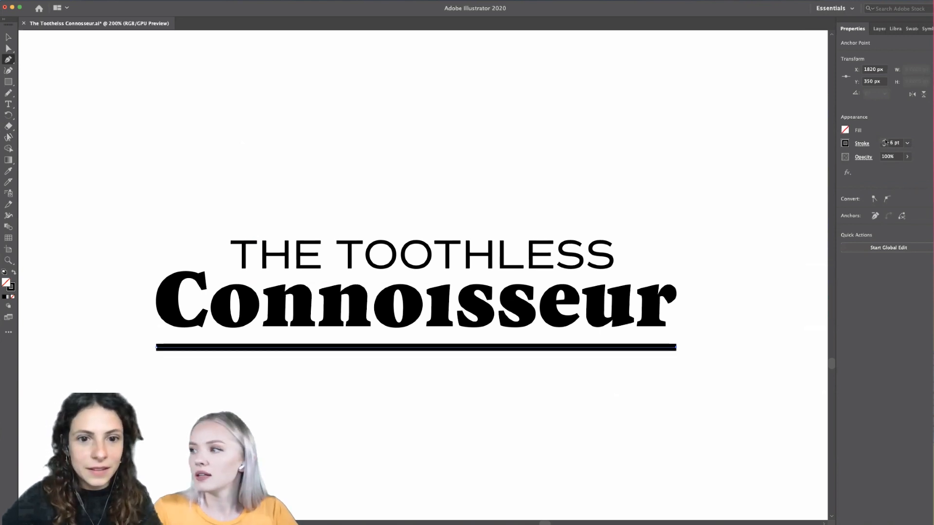
pyautogui.click(884, 142)
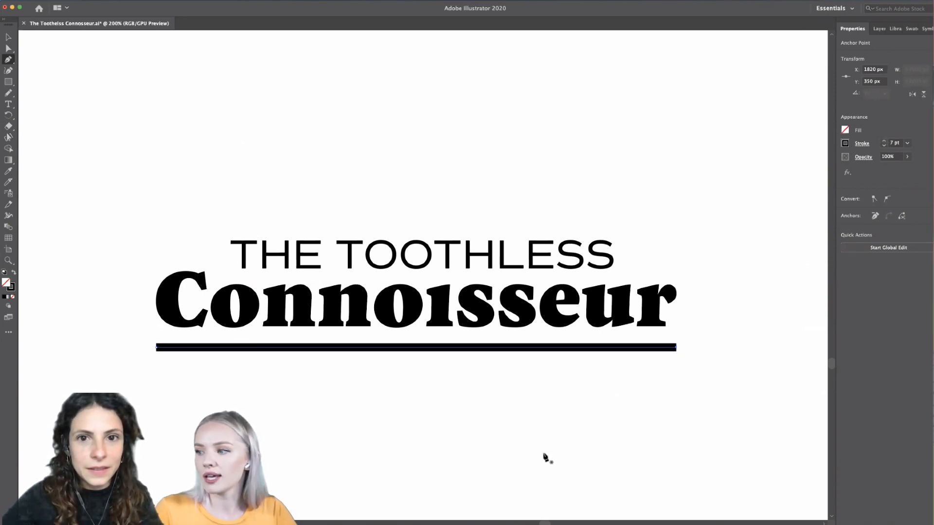
# - Convert the underline's stroke into a filled shape with Outline Stroke and reselect the resulting bar
pyautogui.click(9, 37)
pyautogui.scroll(1, 335, 371)
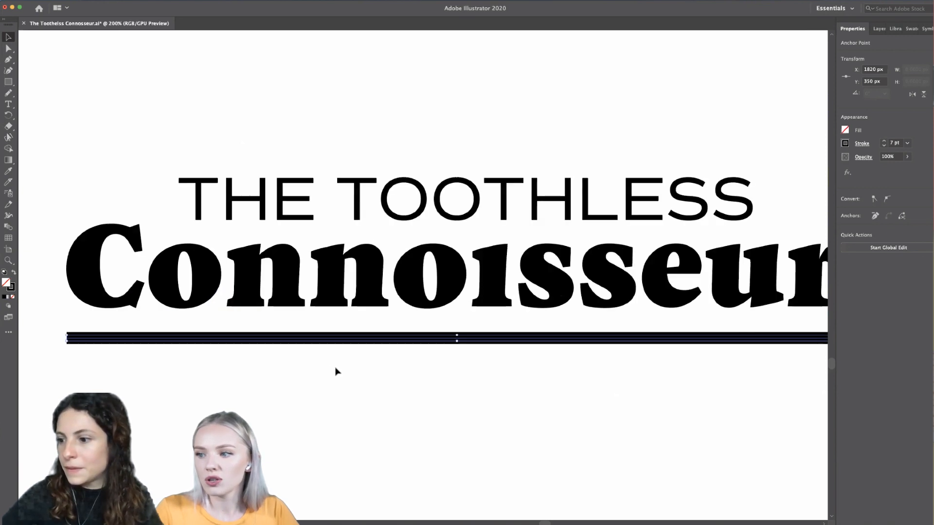
pyautogui.scroll(-2, 336, 370)
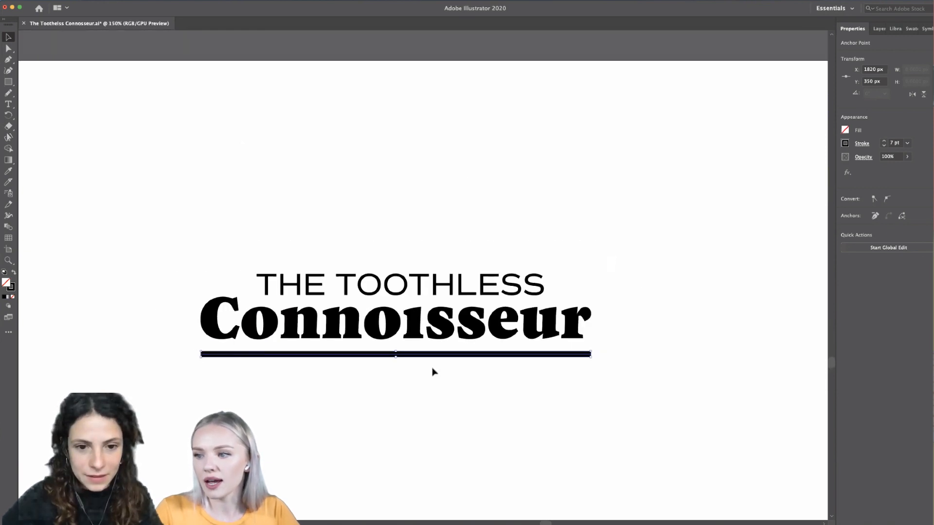
pyautogui.scroll(2, 414, 372)
pyautogui.hscroll(-3, 414, 372)
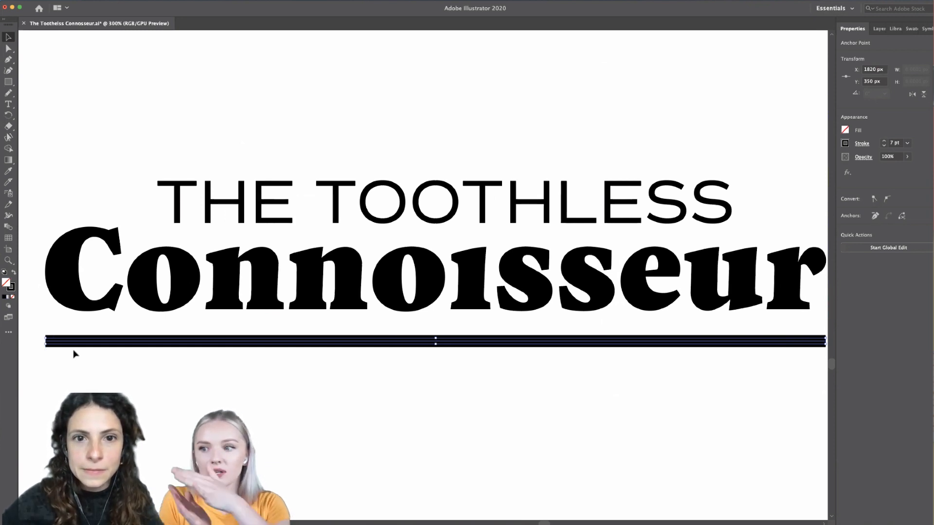
pyautogui.hscroll(1, 170, 405)
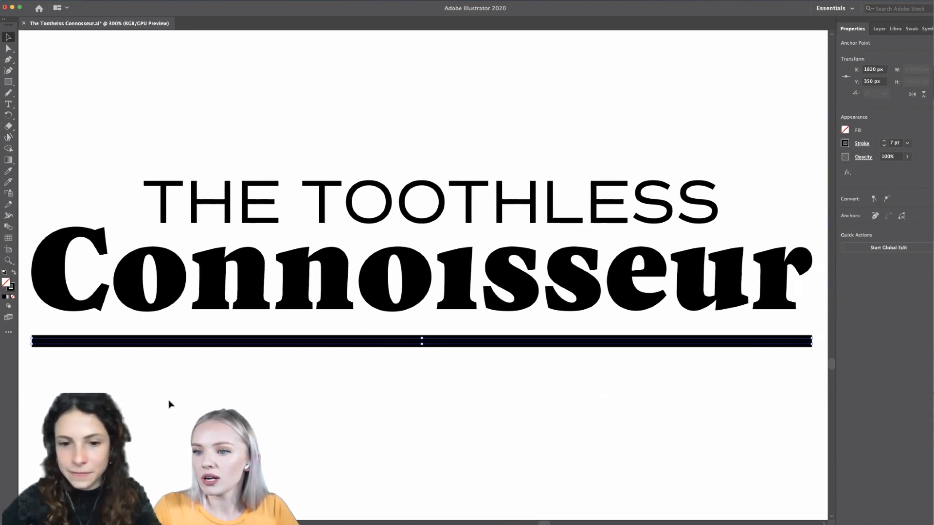
pyautogui.click(96, 1)
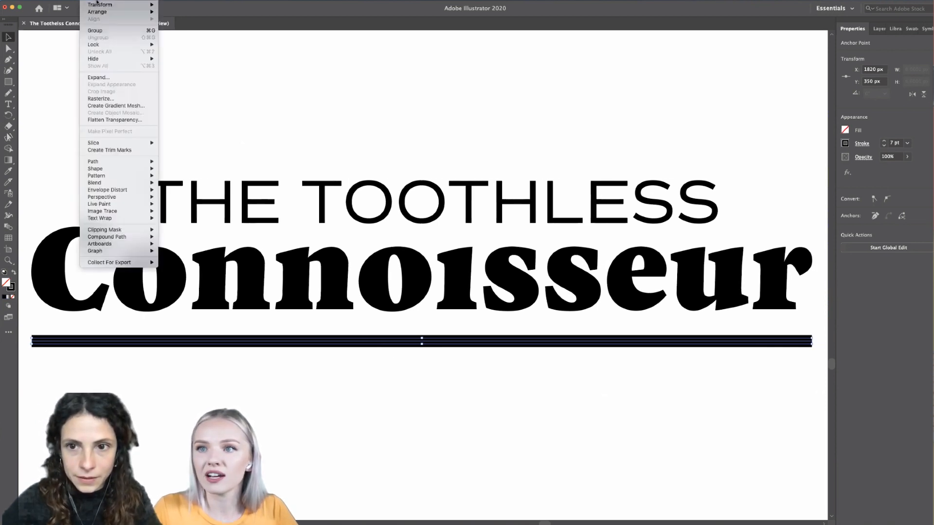
pyautogui.moveTo(119, 166)
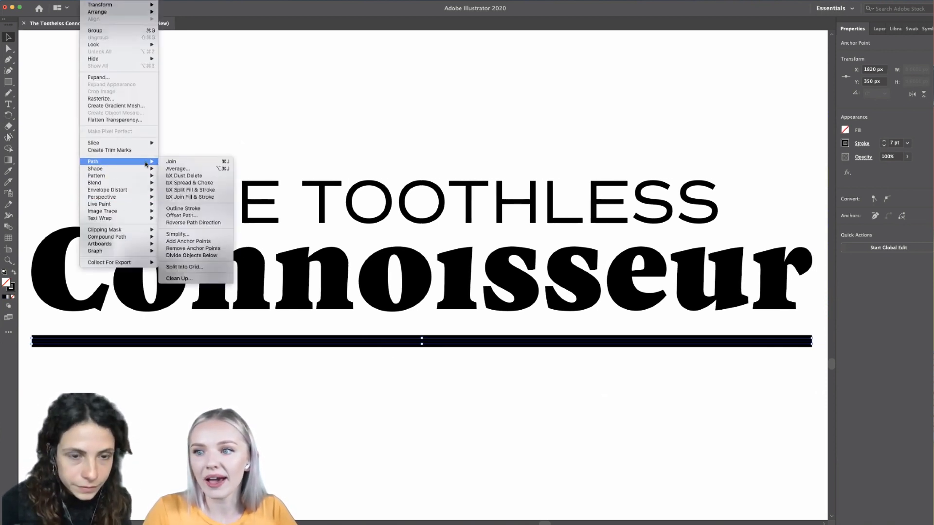
pyautogui.click(185, 209)
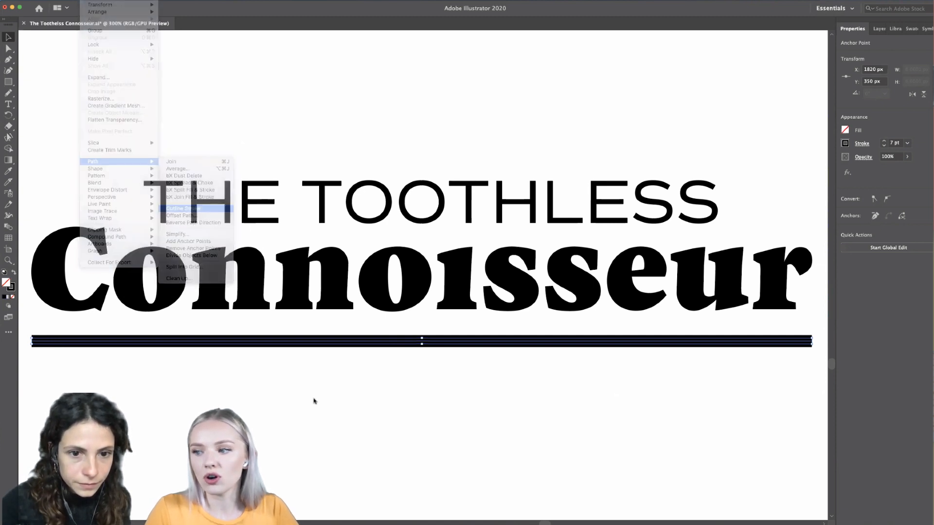
pyautogui.click(314, 398)
pyautogui.click(78, 347)
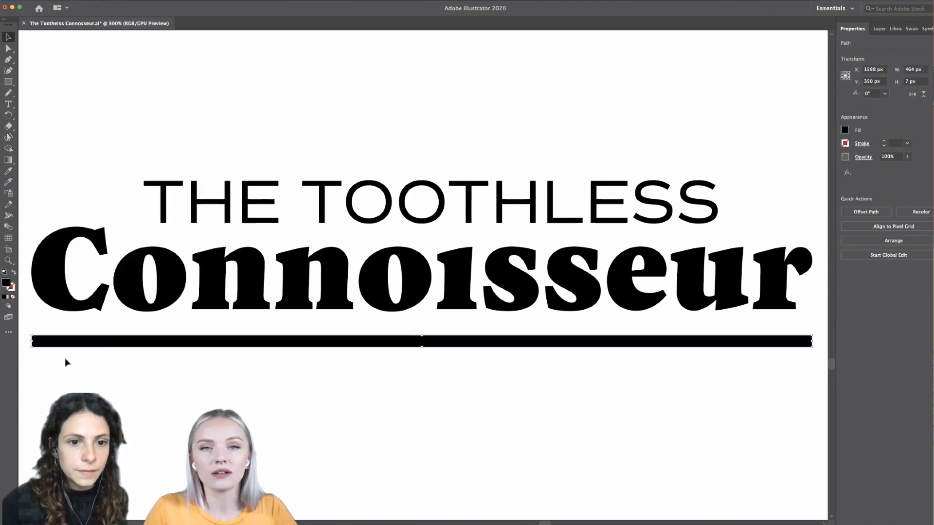
# - Examine the serif shapes and corner details of the Connoisseur letters up close and compare them with the underline's squared end
pyautogui.hscroll(-3, 96, 395)
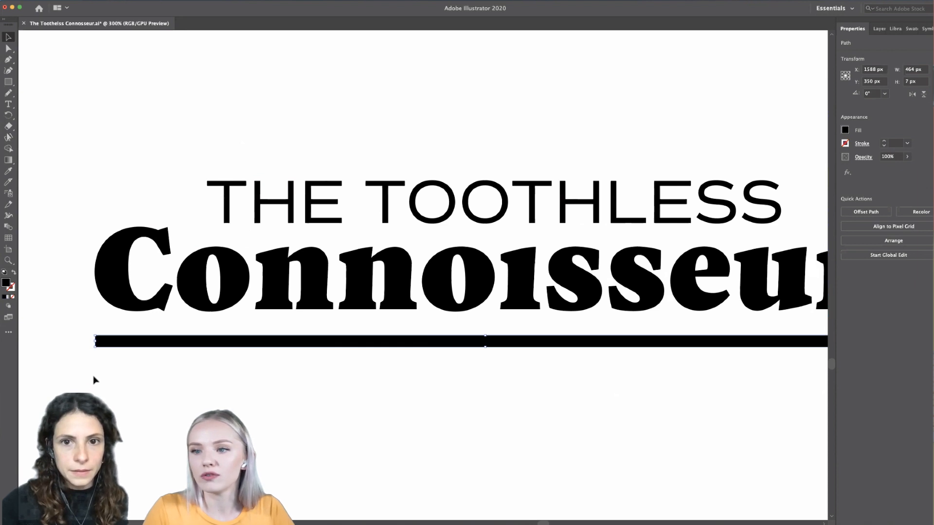
pyautogui.scroll(3, 93, 376)
pyautogui.scroll(3, 93, 375)
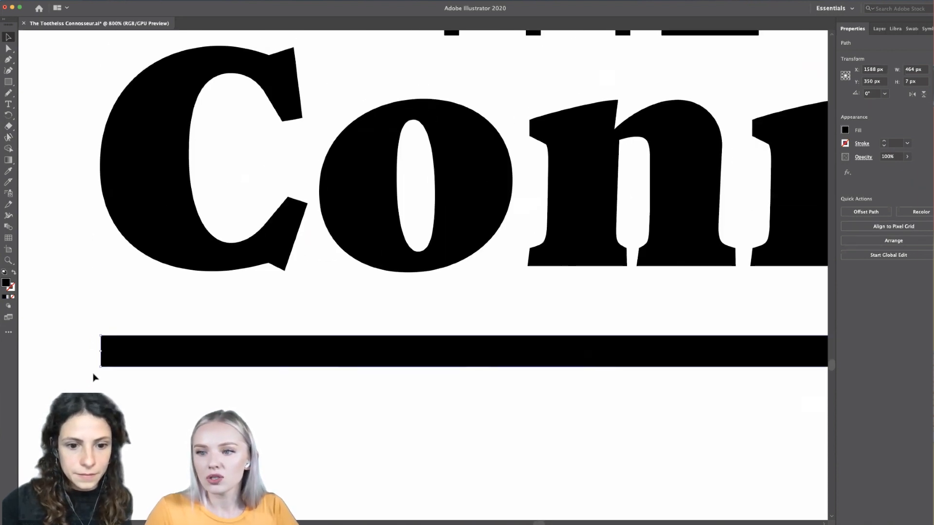
pyautogui.click(8, 48)
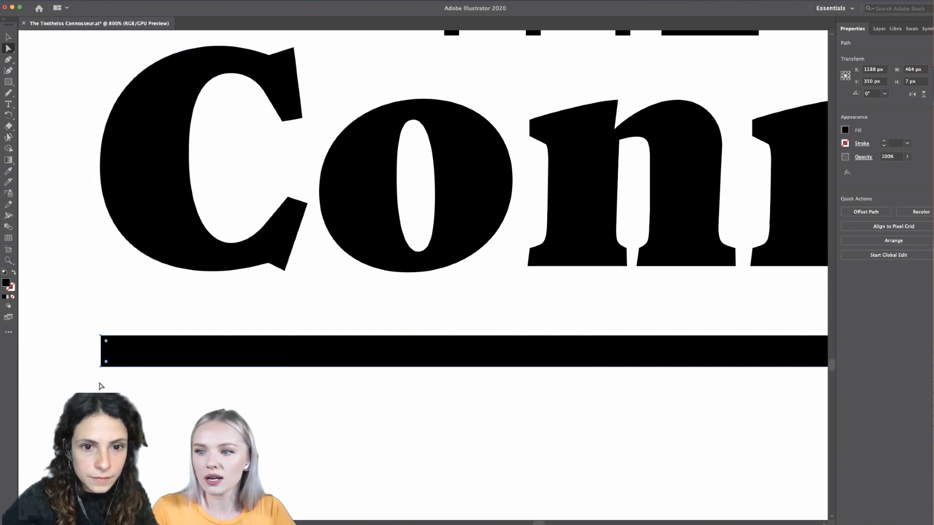
pyautogui.hscroll(2, 339, 409)
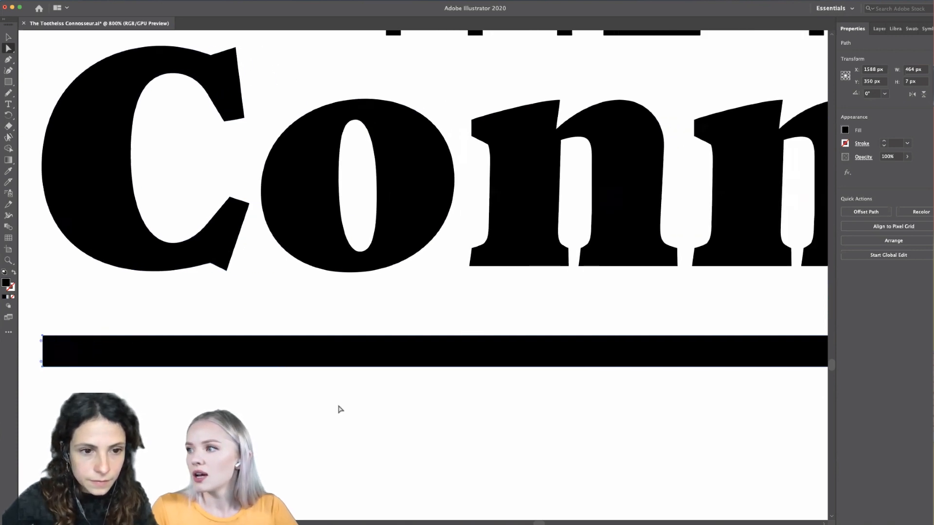
pyautogui.scroll(-1, 339, 409)
pyautogui.hscroll(10, 339, 408)
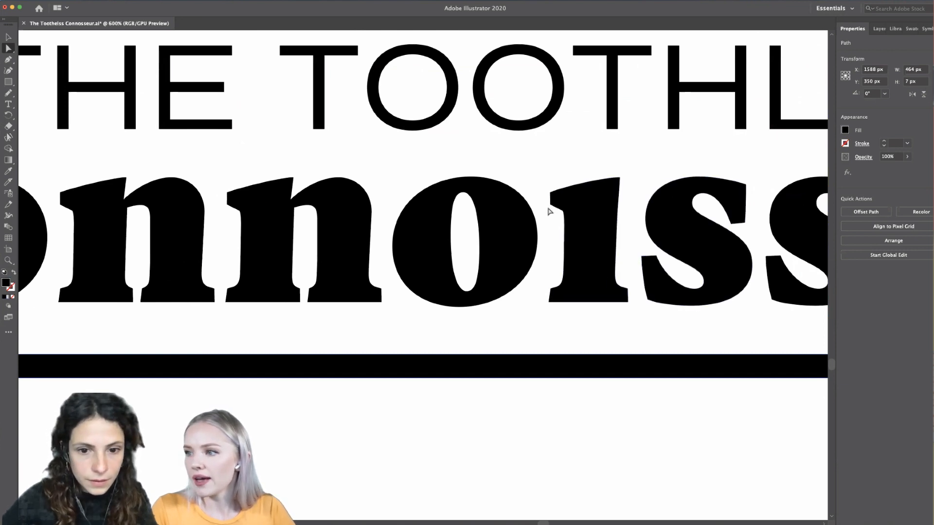
pyautogui.hscroll(-5, 461, 205)
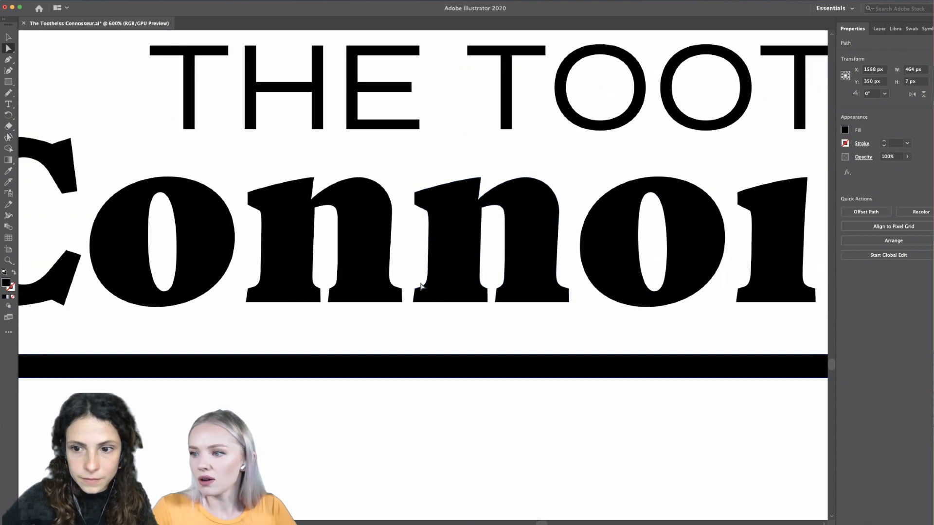
pyautogui.hscroll(-2, 506, 285)
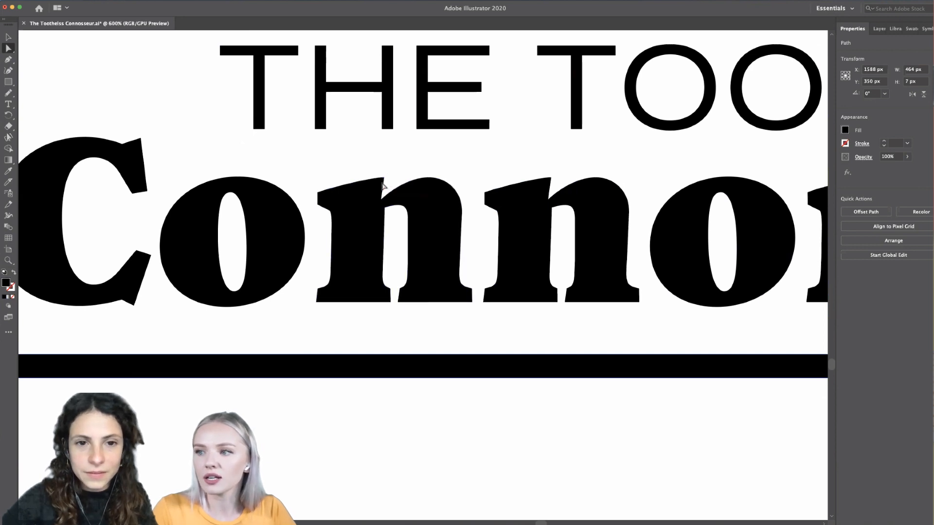
pyautogui.scroll(1, 384, 182)
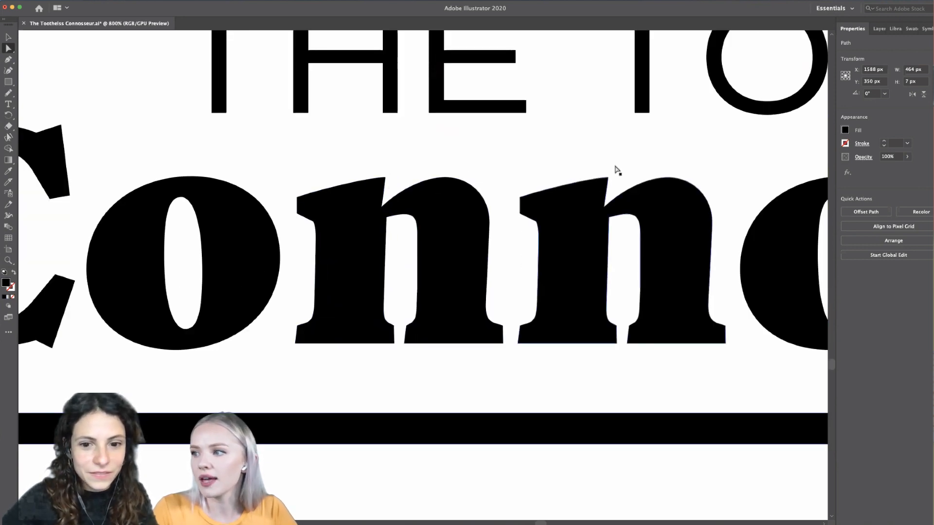
pyautogui.scroll(-1, 579, 216)
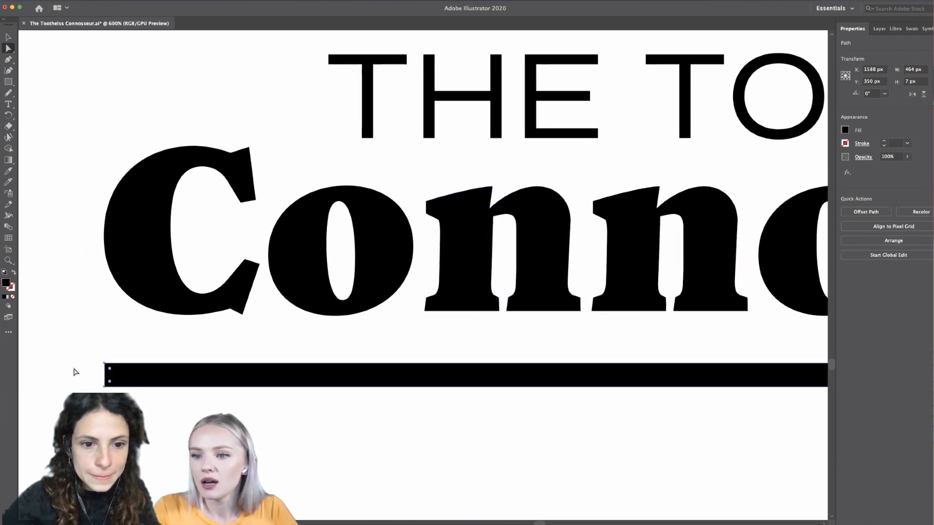
pyautogui.scroll(-2, 75, 372)
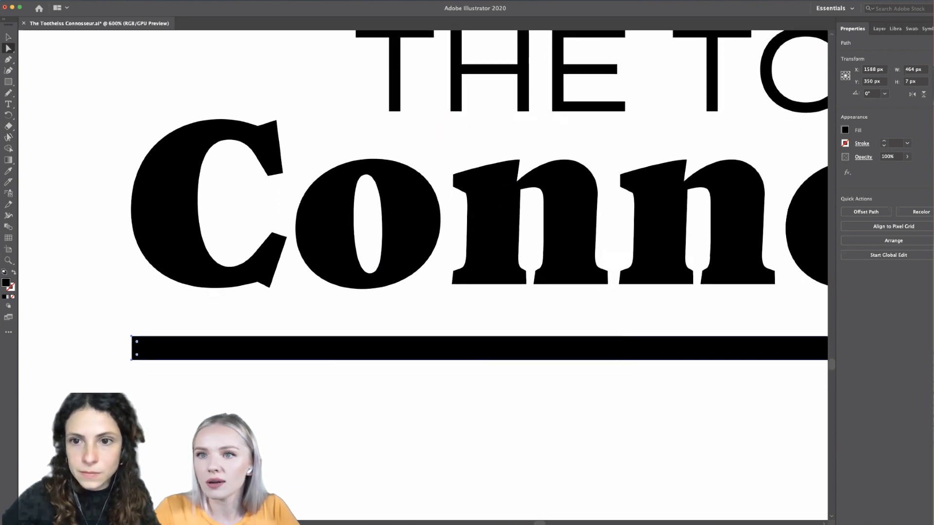
# - Lower the underline's bottom-left anchor point to Y 358 px with the Direct Selection tool, so the bottom edge slants
pyautogui.scroll(1, 91, 399)
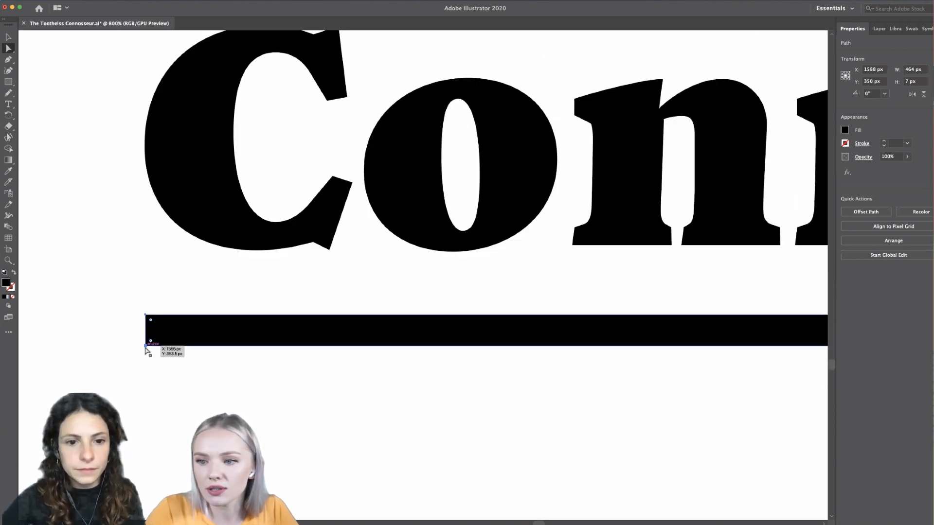
pyautogui.moveTo(145, 346); pyautogui.dragTo(146, 367)
pyautogui.press('super+z')
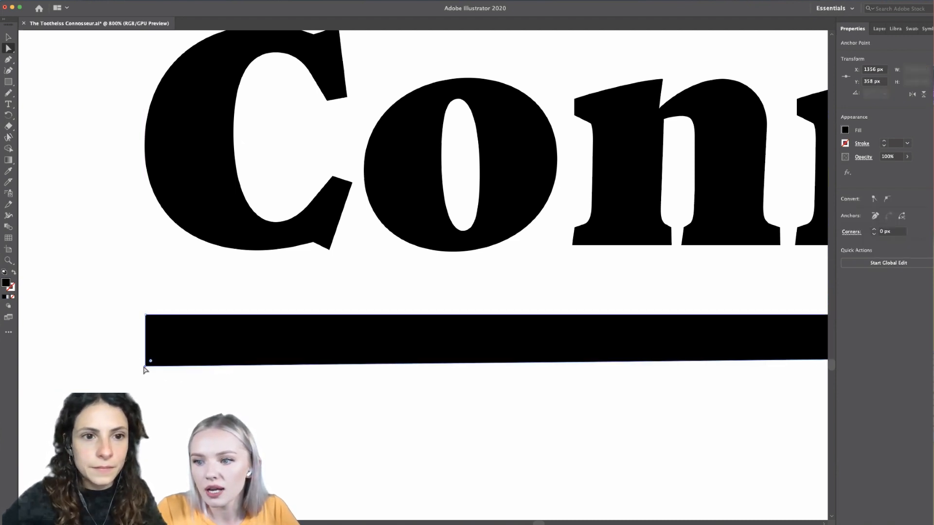
pyautogui.scroll(2, 146, 367)
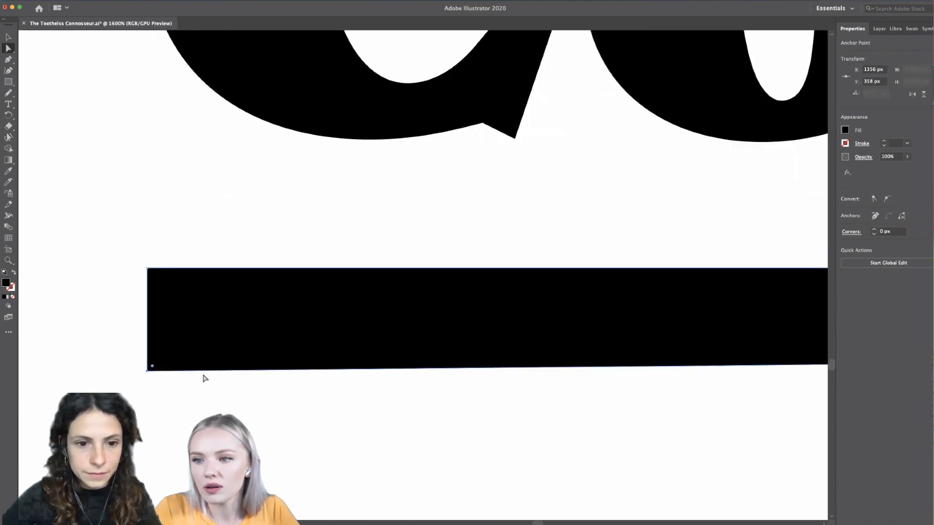
pyautogui.scroll(2, 149, 378)
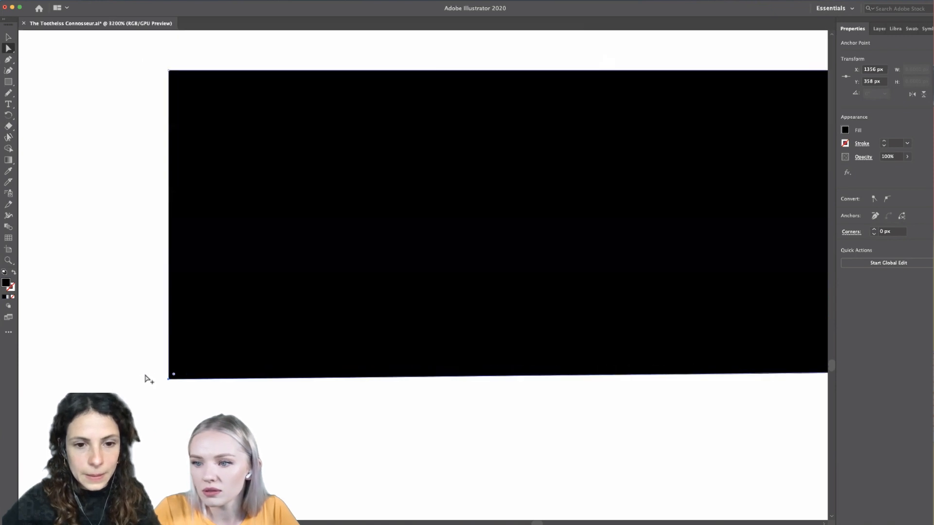
pyautogui.click(8, 60)
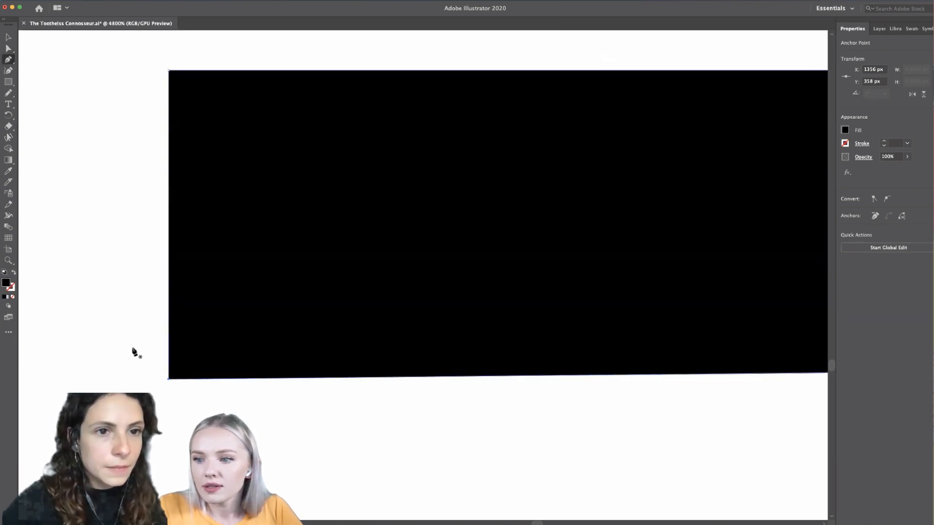
pyautogui.click(168, 381)
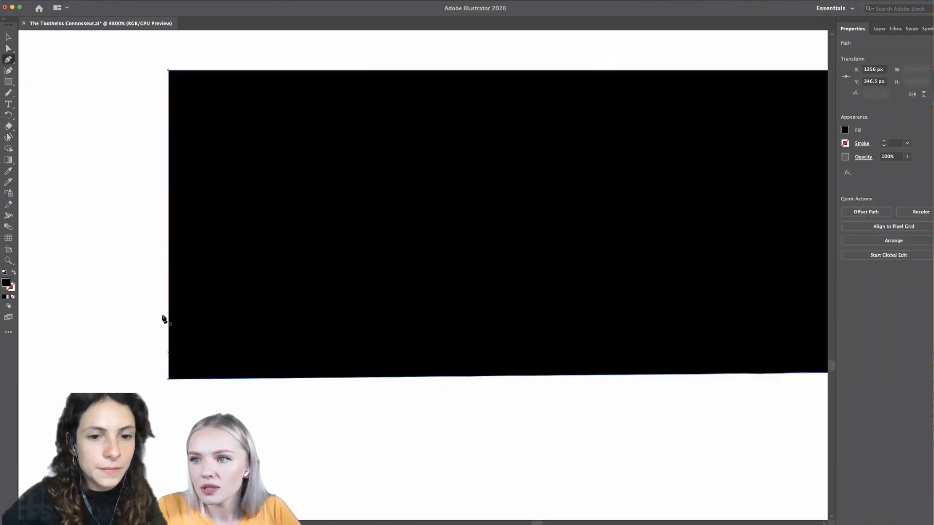
pyautogui.click(4, 70)
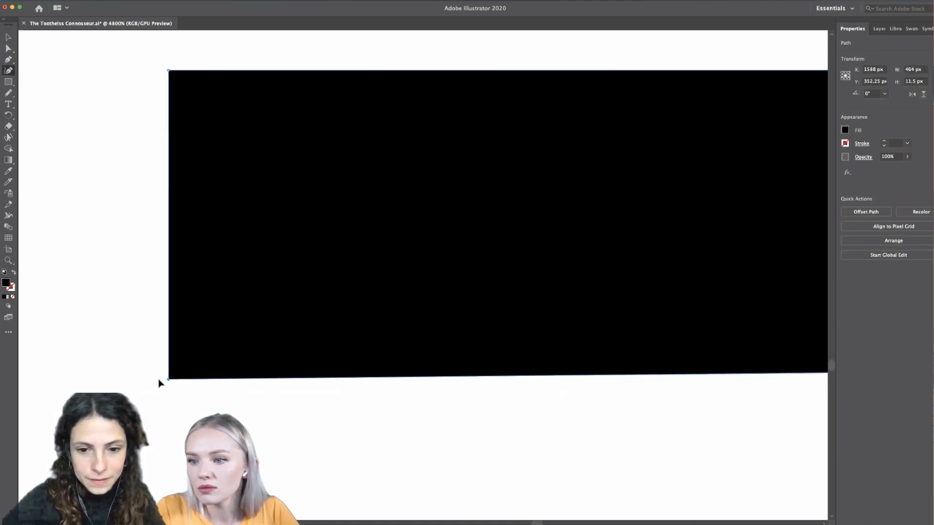
# - Shift the underline's bottom-left anchor point outward to X 1354 px to angle the bar's left end
pyautogui.click(8, 49)
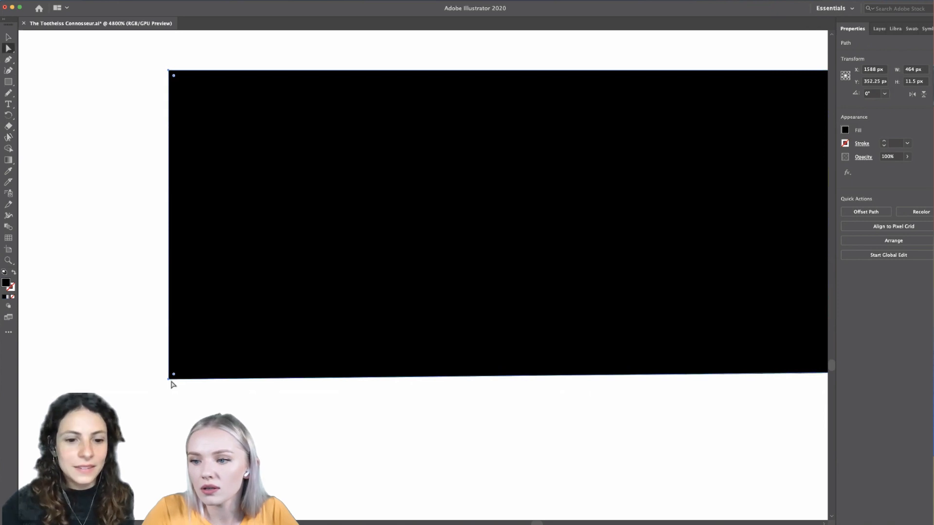
pyautogui.moveTo(170, 379); pyautogui.dragTo(149, 377)
pyautogui.scroll(-10, 122, 377)
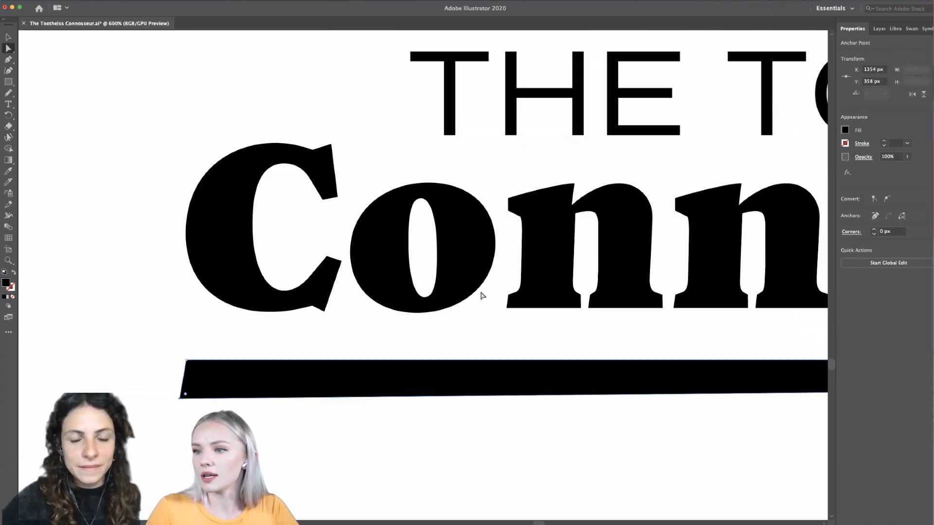
# - Round the underline's bottom-left corner to a radius of about 3.96 px and deselect the bar
pyautogui.scroll(2, 177, 414)
pyautogui.scroll(2, 183, 407)
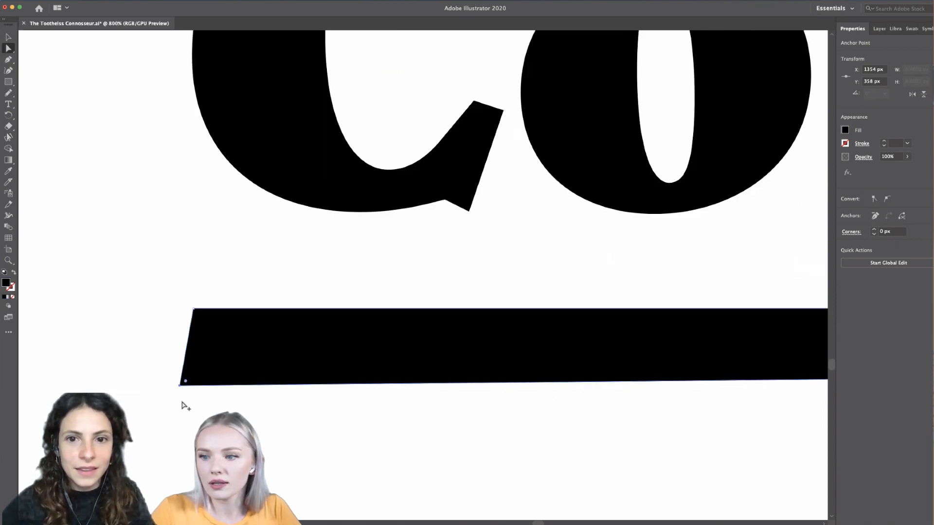
pyautogui.moveTo(187, 383); pyautogui.dragTo(212, 360)
pyautogui.scroll(-4, 226, 460)
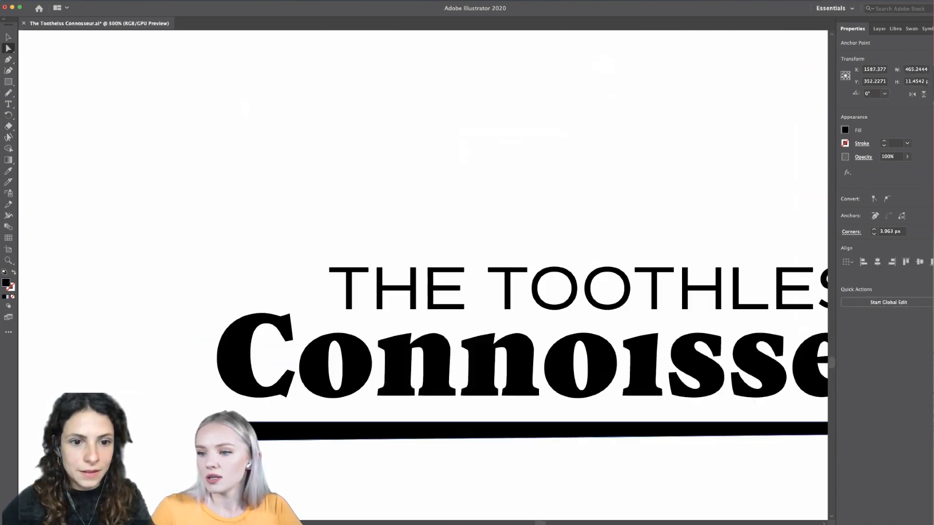
pyautogui.click(8, 37)
pyautogui.click(88, 271)
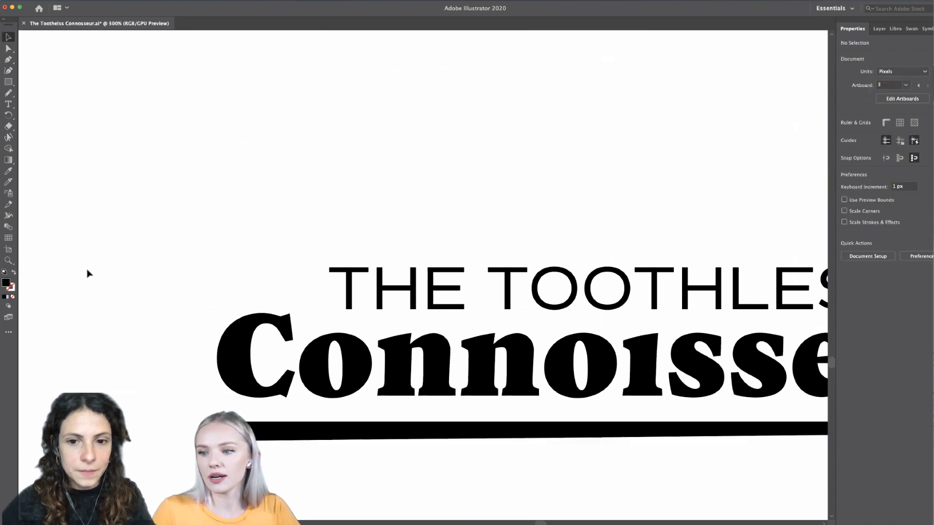
pyautogui.scroll(-3, 88, 270)
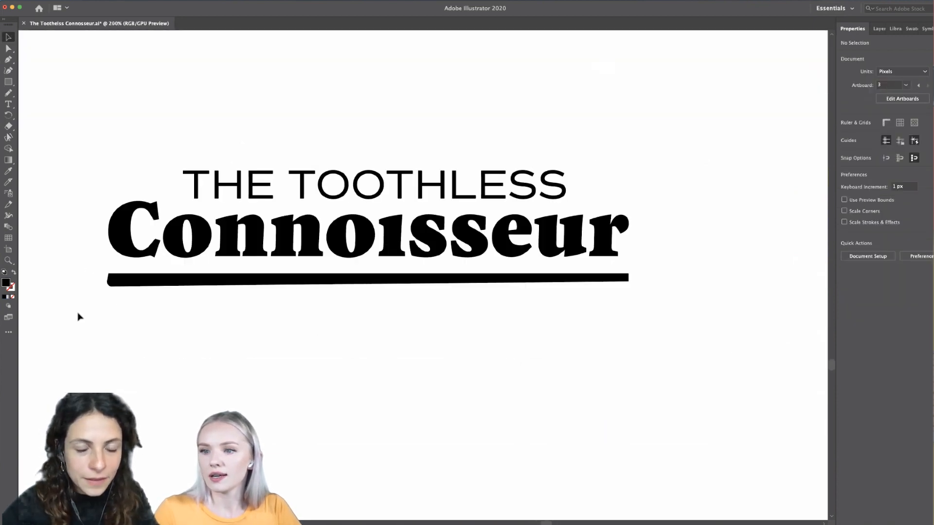
# - Round the underline's top-right corner to a radius of about 3.91 px with the Direct Selection tool
pyautogui.keyDown('alt'); pyautogui.scroll(6, 633, 271); pyautogui.keyUp('alt')
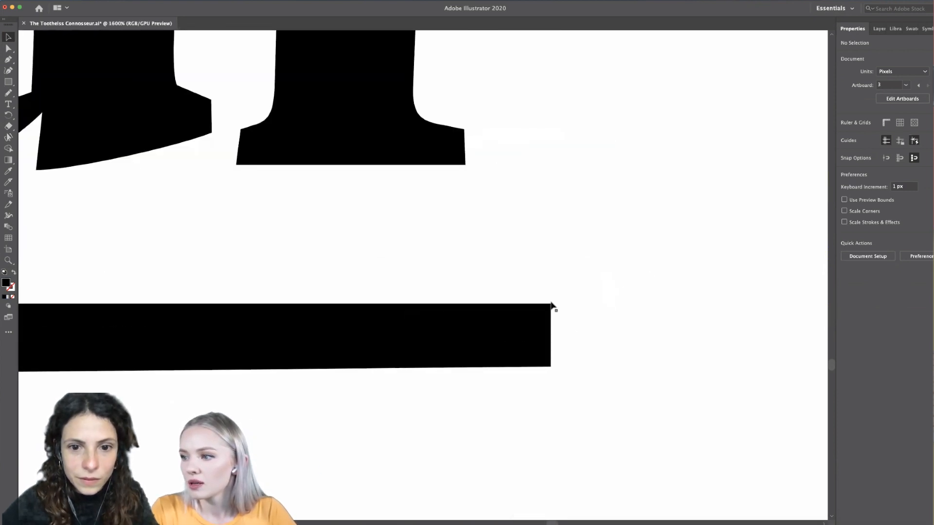
pyautogui.click(551, 305)
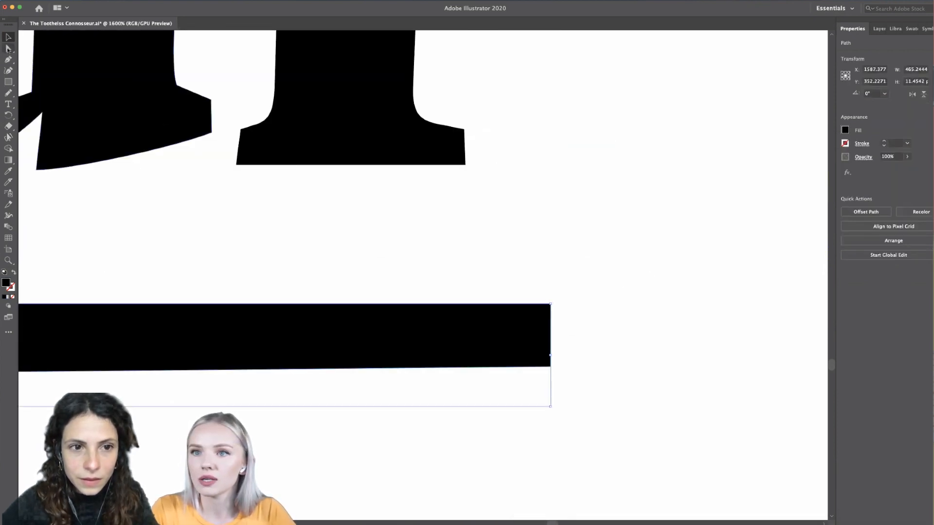
pyautogui.click(8, 48)
pyautogui.click(548, 309)
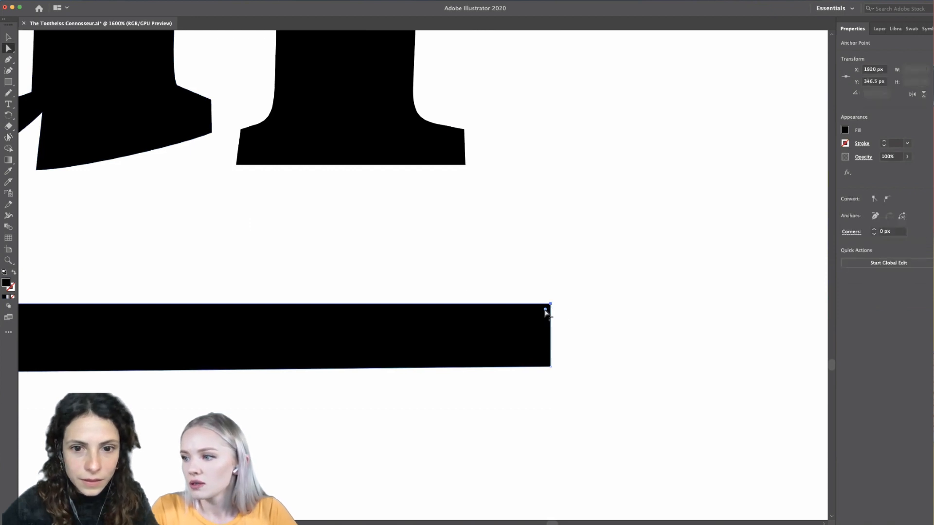
pyautogui.moveTo(545, 310); pyautogui.dragTo(516, 339)
pyautogui.scroll(4, 516, 339)
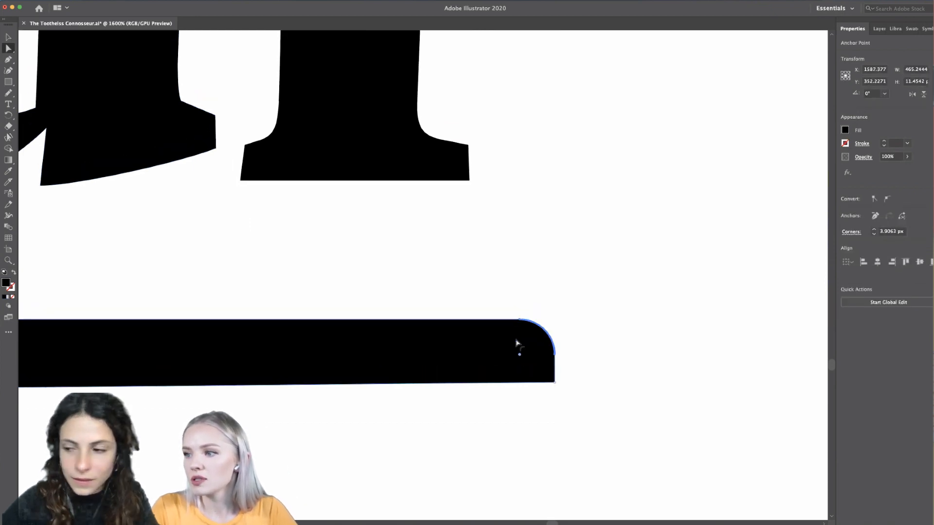
# - Increase the underline's top-right corner radius to about 4.83 px and deselect the bar
pyautogui.scroll(-1, 516, 340)
pyautogui.hscroll(-2, 517, 343)
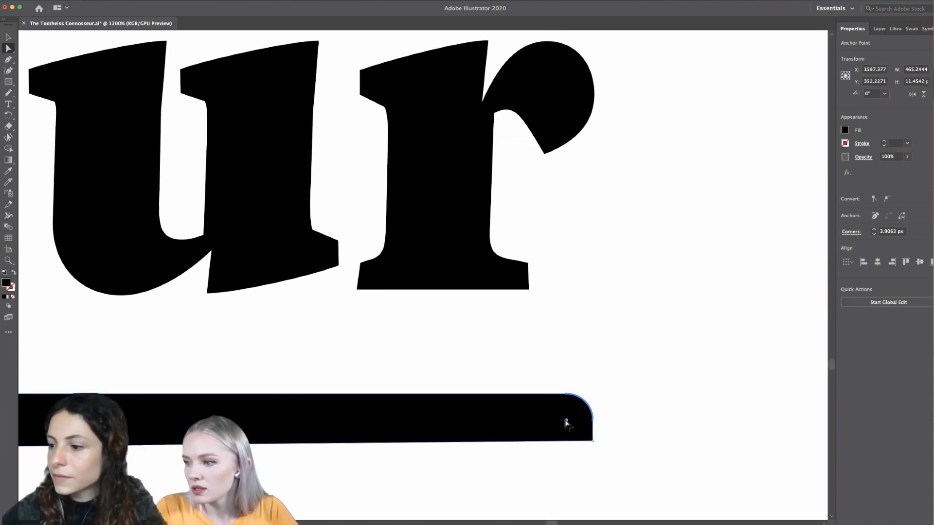
pyautogui.moveTo(557, 428); pyautogui.dragTo(564, 432)
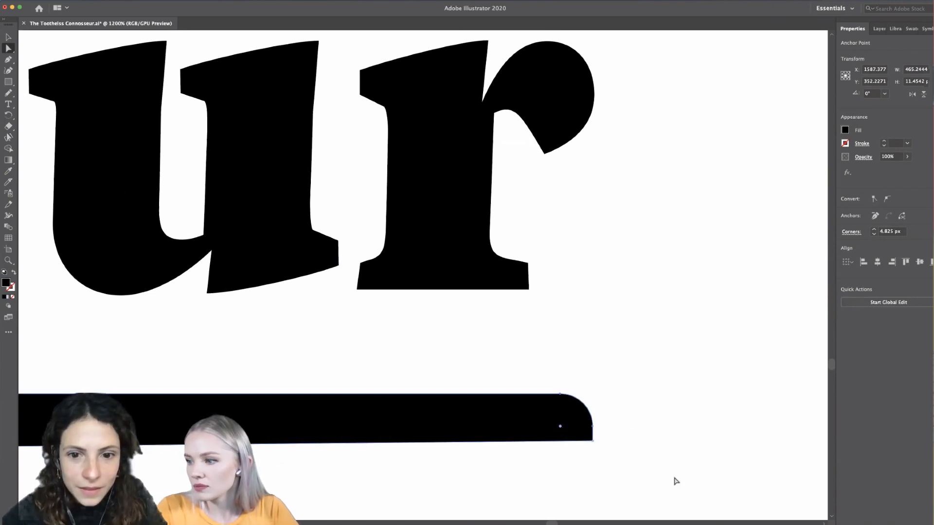
pyautogui.scroll(-1, 673, 482)
pyautogui.scroll(-4, 673, 481)
pyautogui.scroll(-1, 533, 388)
pyautogui.click(8, 38)
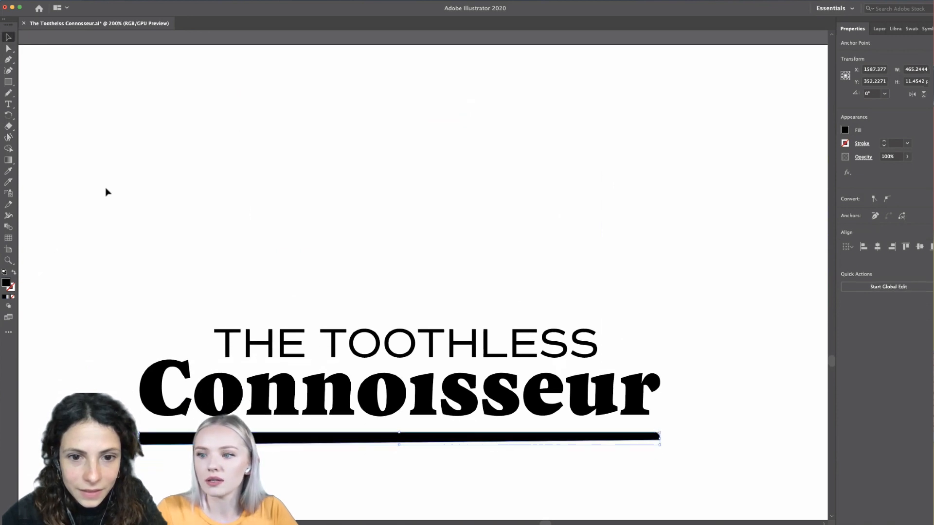
pyautogui.click(122, 234)
# - Review the wordmark with its reshaped underline, both up close and small alongside the other lettering samples
pyautogui.scroll(-2, 123, 234)
pyautogui.scroll(-2, 122, 233)
pyautogui.scroll(2, 176, 314)
pyautogui.hscroll(-2, 177, 315)
pyautogui.scroll(1, 177, 314)
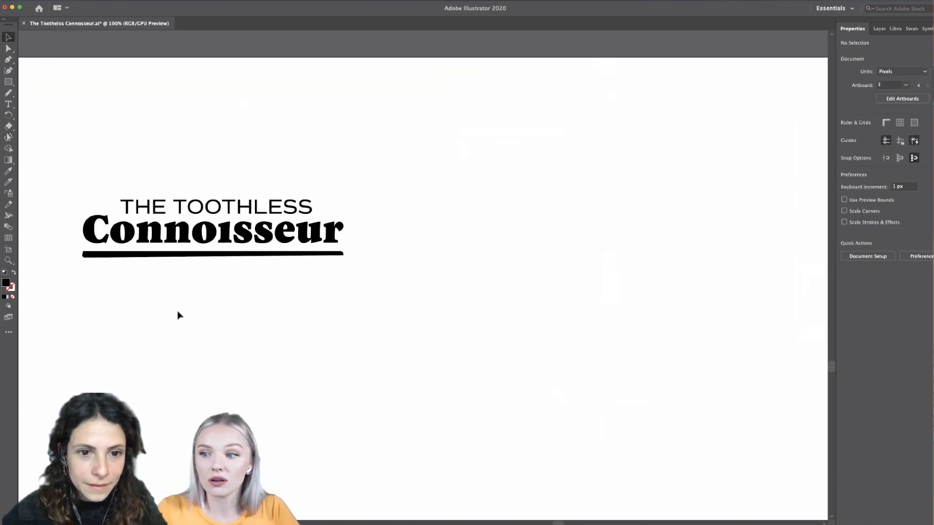
pyautogui.scroll(1, 188, 312)
pyautogui.scroll(2, 188, 312)
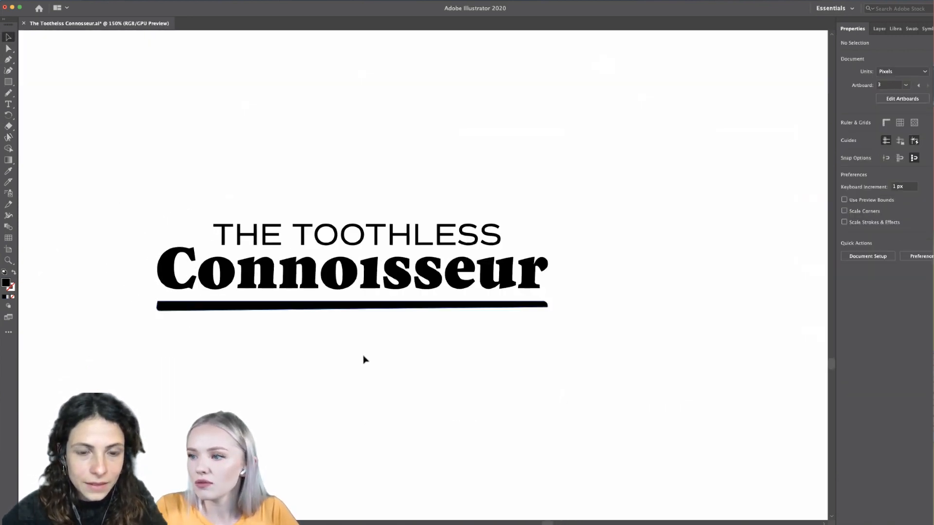
pyautogui.click(226, 307)
pyautogui.click(240, 340)
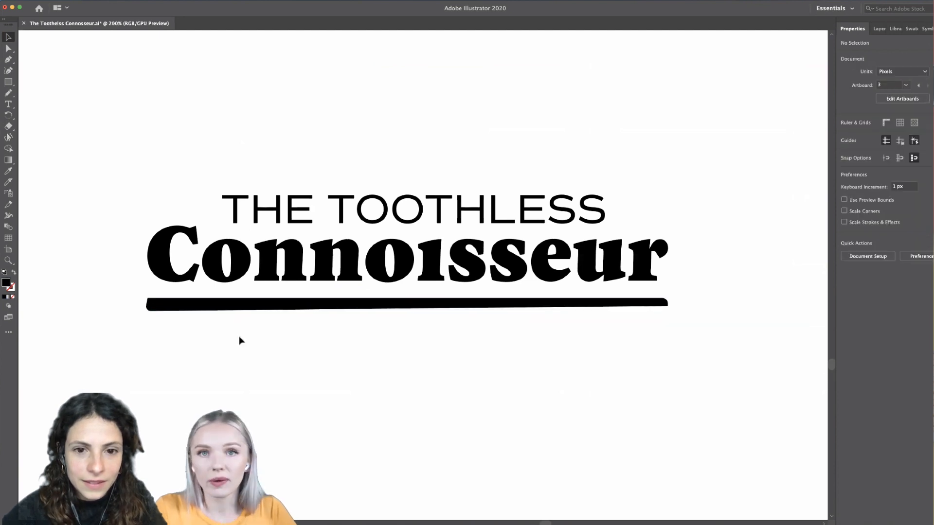
pyautogui.scroll(-5, 239, 340)
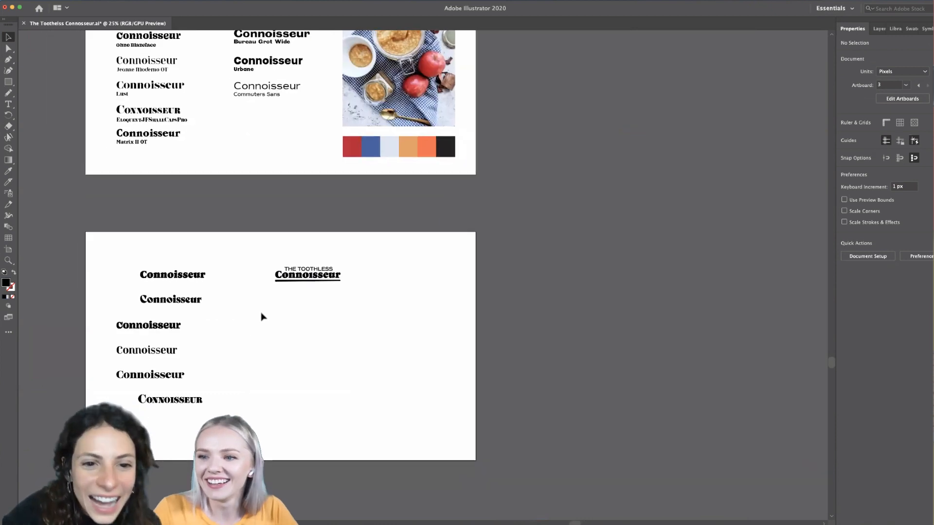
pyautogui.scroll(1, 260, 316)
pyautogui.scroll(1, 307, 257)
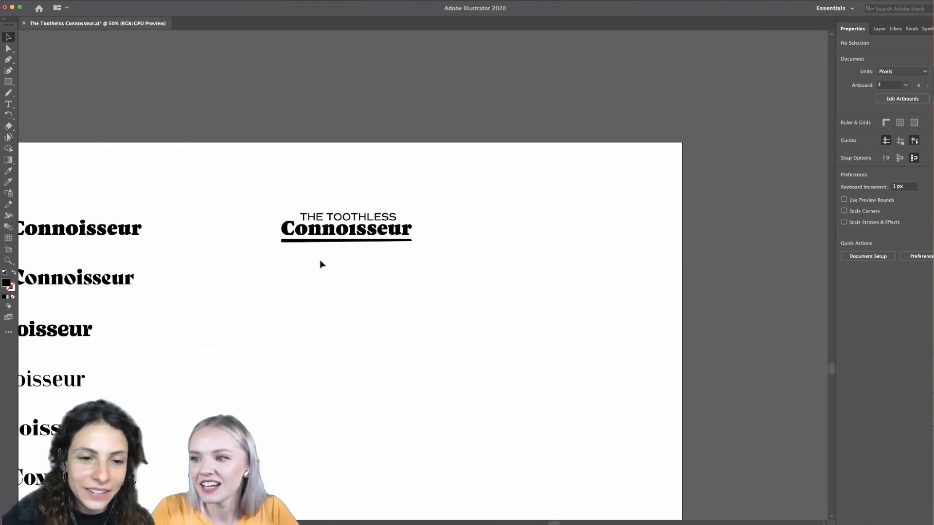
# - Move the underline straight up slightly, closer to the Connoisseur lettering
pyautogui.scroll(3, 332, 243)
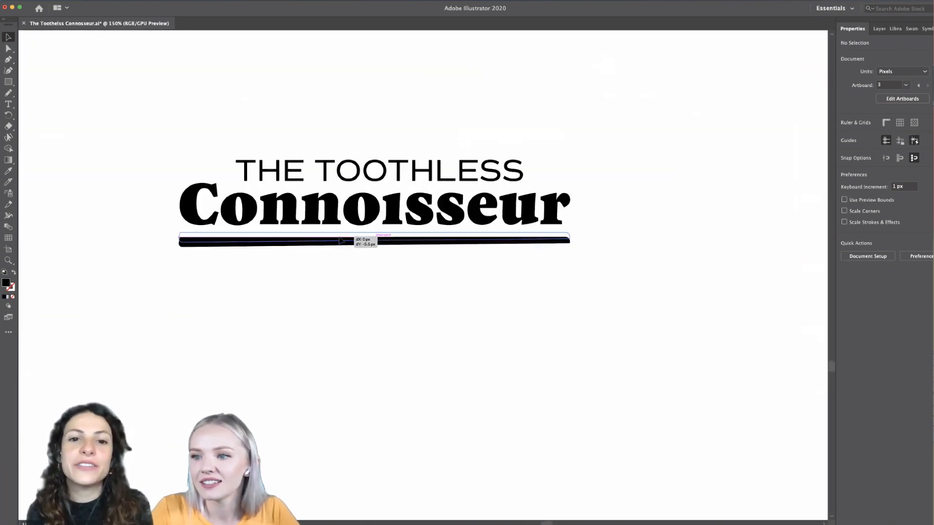
pyautogui.click(365, 238)
pyautogui.scroll(-4, 360, 307)
pyautogui.scroll(-1, 362, 307)
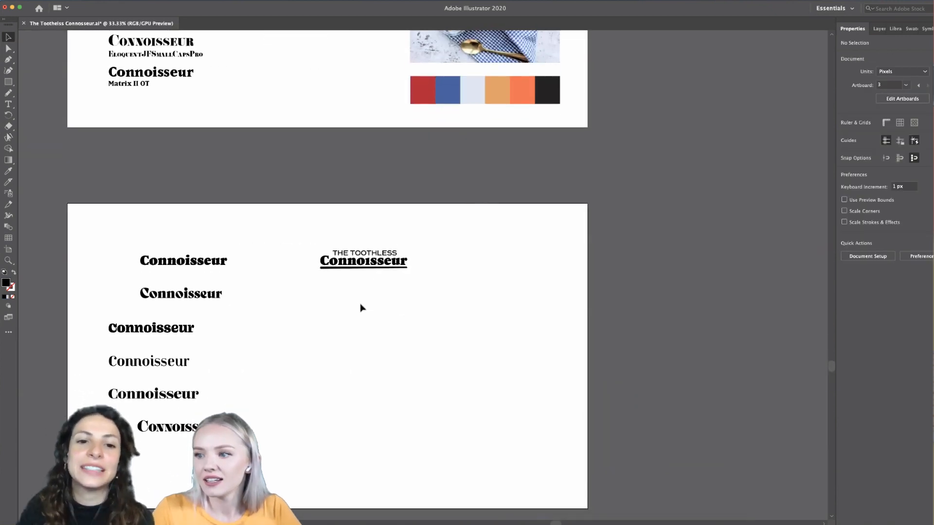
# - Duplicate the second Connoisseur sample and place the copy below the underlined wordmark
pyautogui.scroll(8, 361, 302)
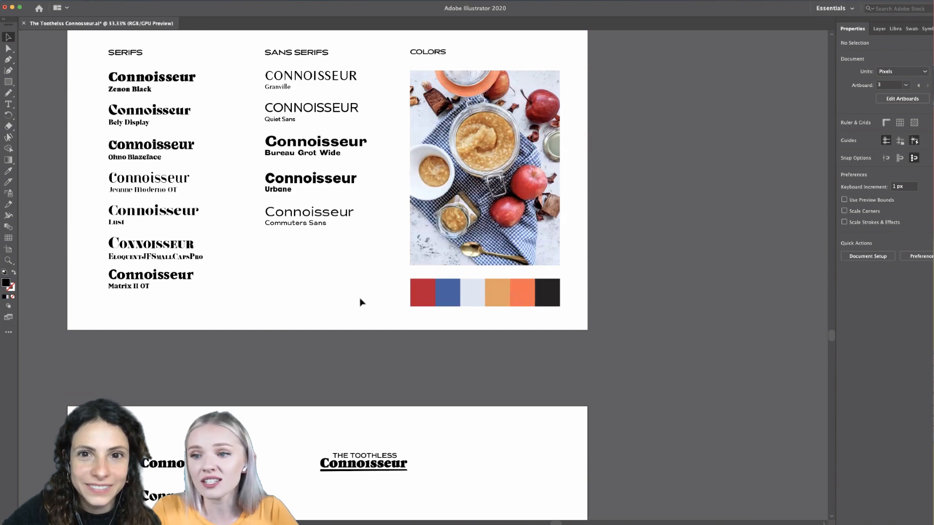
pyautogui.scroll(-8, 360, 303)
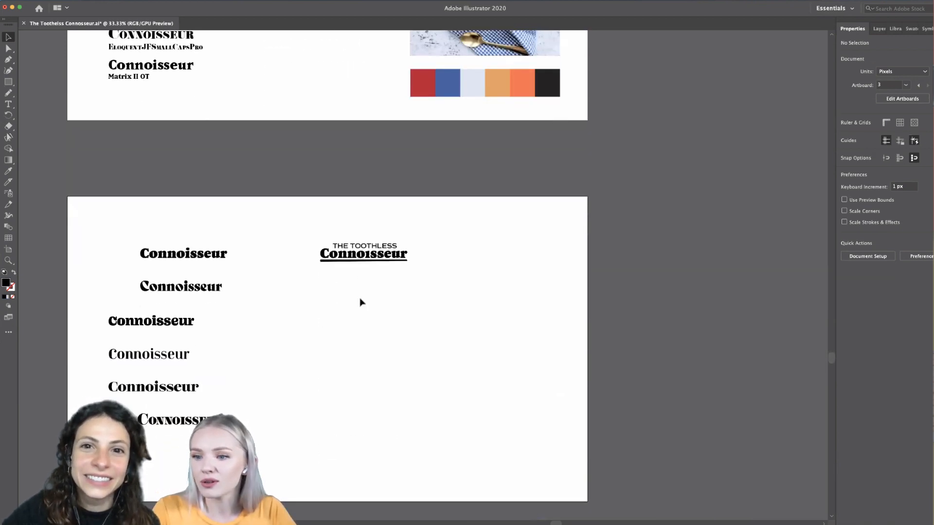
pyautogui.scroll(2, 339, 307)
pyautogui.scroll(-1, 339, 306)
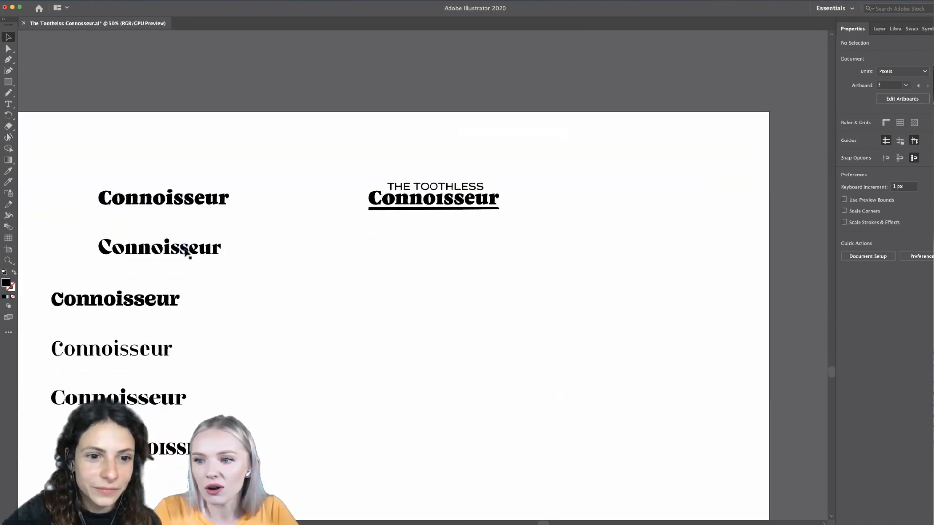
pyautogui.moveTo(185, 251); pyautogui.dragTo(497, 280)
pyautogui.click(458, 321)
# - Delete the dot of the i in the duplicated Connoisseur lettering, then leave isolation mode
pyautogui.scroll(3, 410, 323)
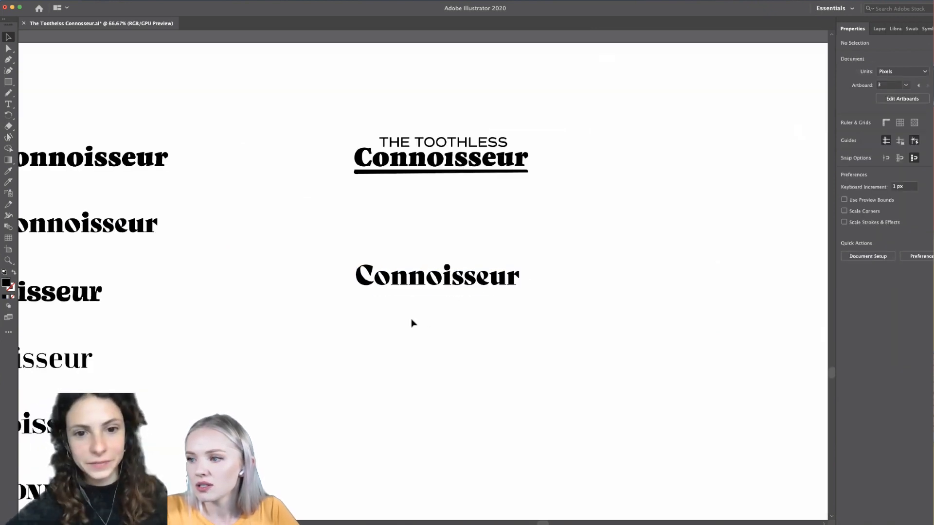
pyautogui.doubleClick(409, 254)
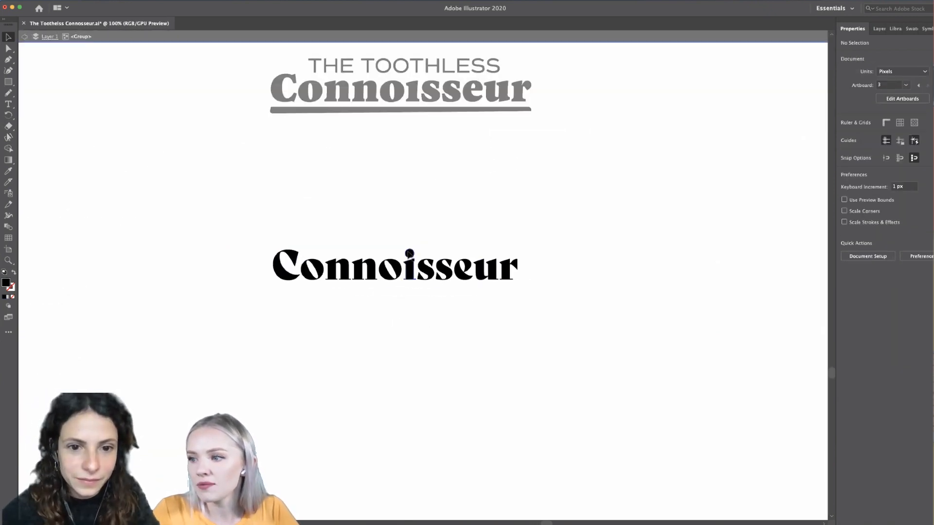
pyautogui.doubleClick(410, 253)
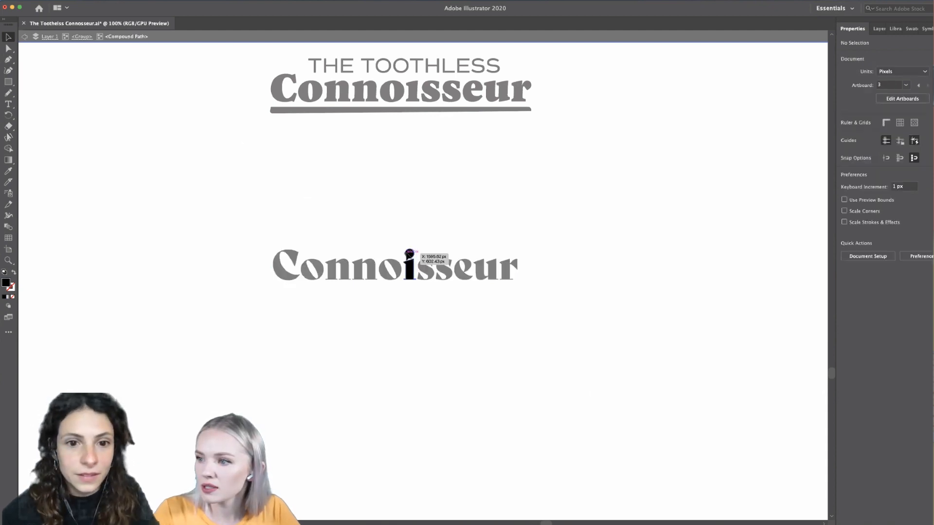
pyautogui.doubleClick(409, 244)
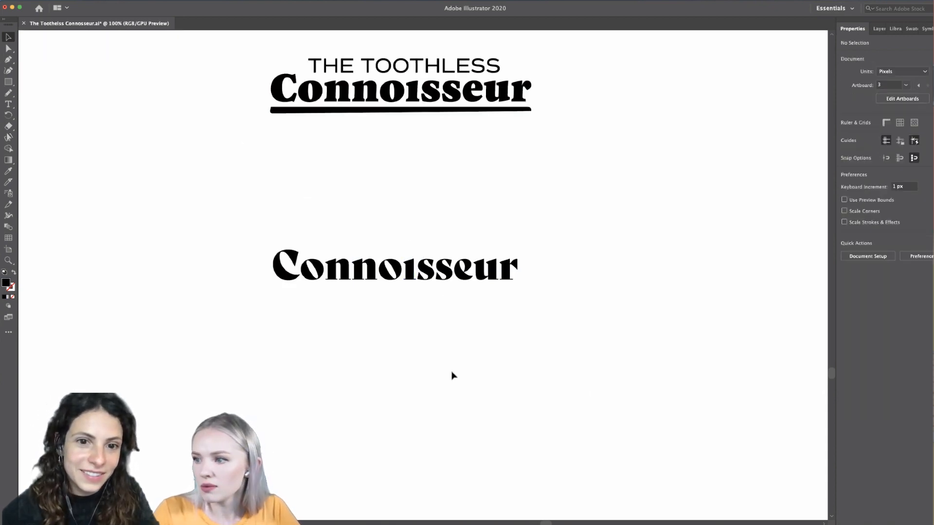
# - Copy the THE TOOTHLESS line from the first wordmark and place it just above the duplicated Connoisseur
pyautogui.scroll(2, 452, 383)
pyautogui.hscroll(-1, 452, 383)
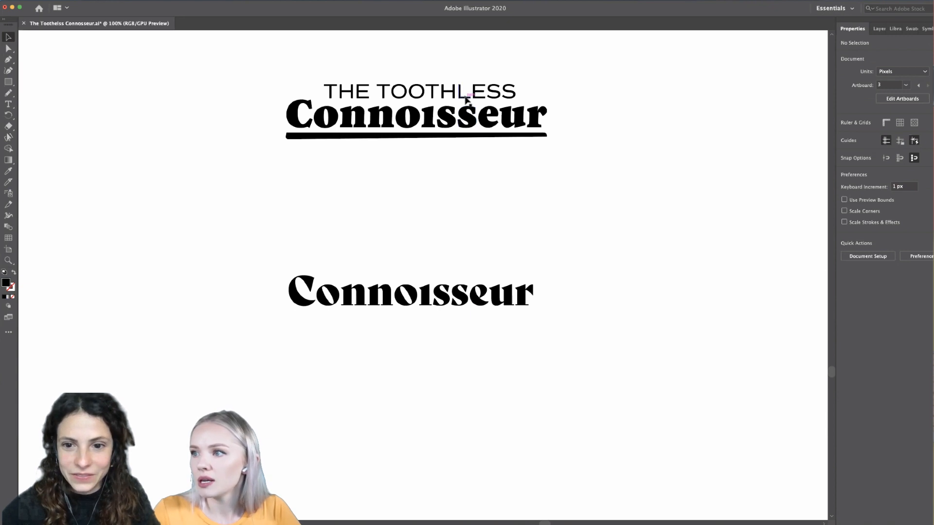
pyautogui.moveTo(470, 100); pyautogui.dragTo(518, 275)
pyautogui.click(578, 267)
pyautogui.click(563, 302)
# - Try overlapping the two Os of TOOTHLESS in the second wordmark by moving the second O over the first
pyautogui.scroll(-3, 562, 301)
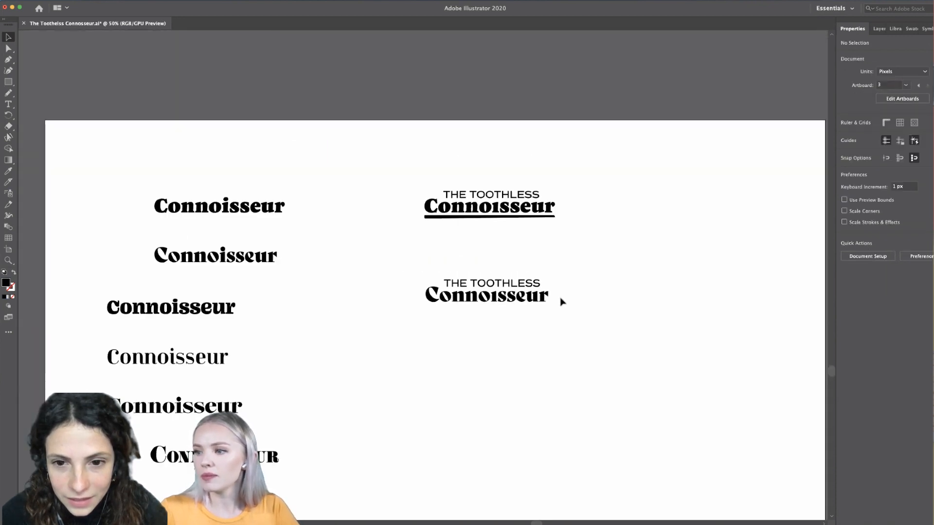
pyautogui.scroll(8, 478, 323)
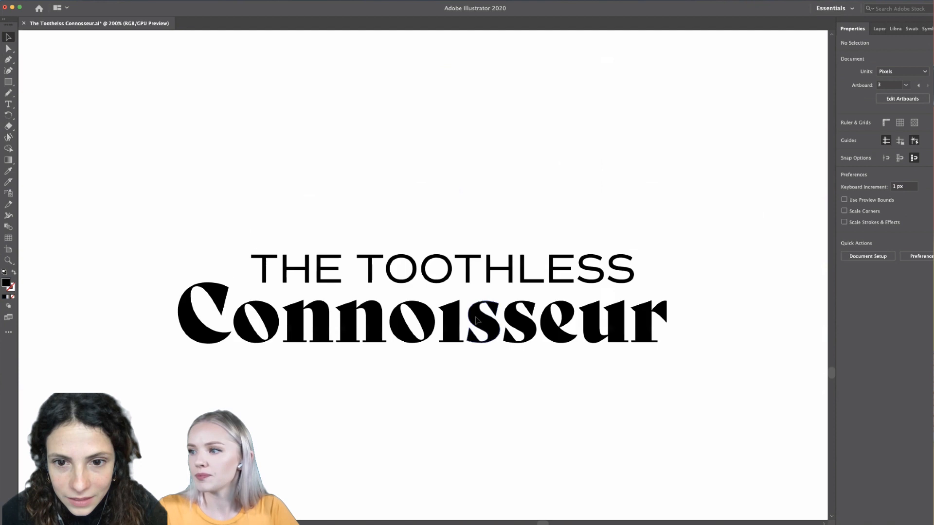
pyautogui.doubleClick(438, 281)
pyautogui.click(439, 281)
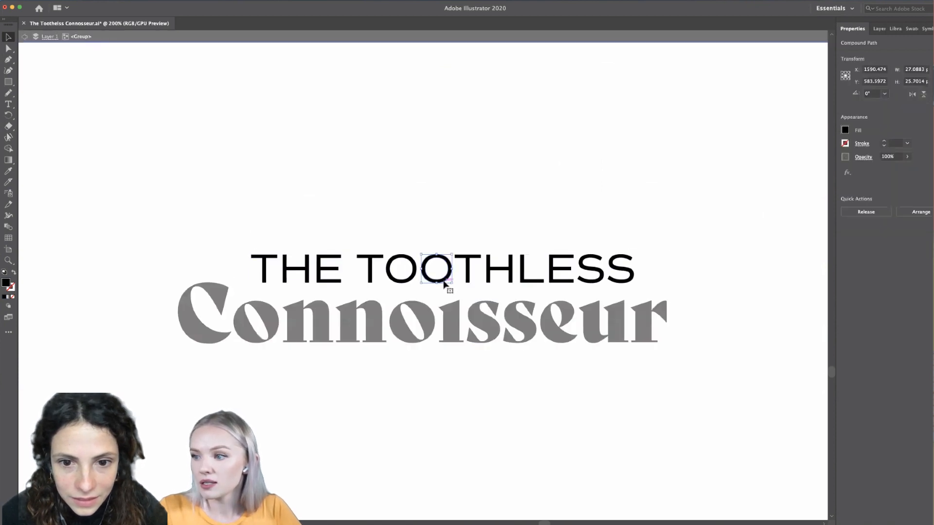
pyautogui.moveTo(443, 285); pyautogui.dragTo(425, 284)
pyautogui.doubleClick(468, 214)
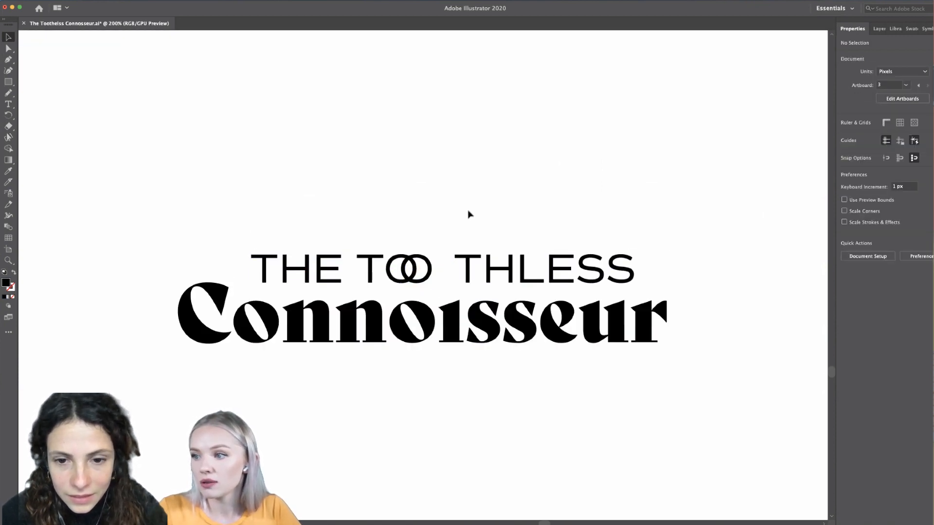
# - Shift the letters THLESS toward the overlapping Os to close the gap in TOOTHLESS
pyautogui.moveTo(668, 217); pyautogui.dragTo(469, 235)
pyautogui.doubleClick(475, 262)
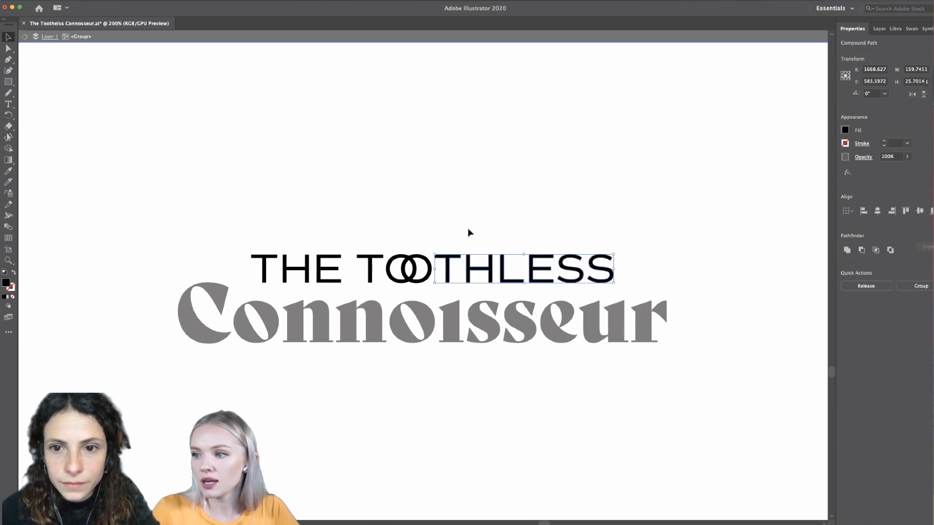
pyautogui.doubleClick(469, 235)
# - Undo the THLESS shift and the overlapping Os in the second wordmark
pyautogui.scroll(-3, 469, 235)
pyautogui.hotkey('ctrl', 'z')
pyautogui.hotkey('ctrl', 'z')
pyautogui.hotkey('ctrl', 'z')
pyautogui.hotkey('ctrl', 'z')
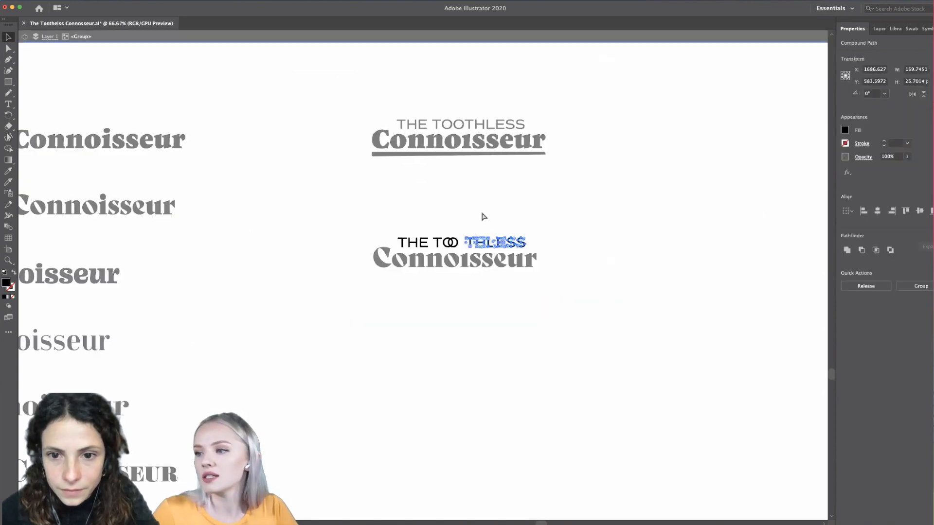
# - Widen the word space in the second wordmark's THE TOOTHLESS line by moving THE about 4 px away from TOOTHLESS
pyautogui.scroll(1, 491, 227)
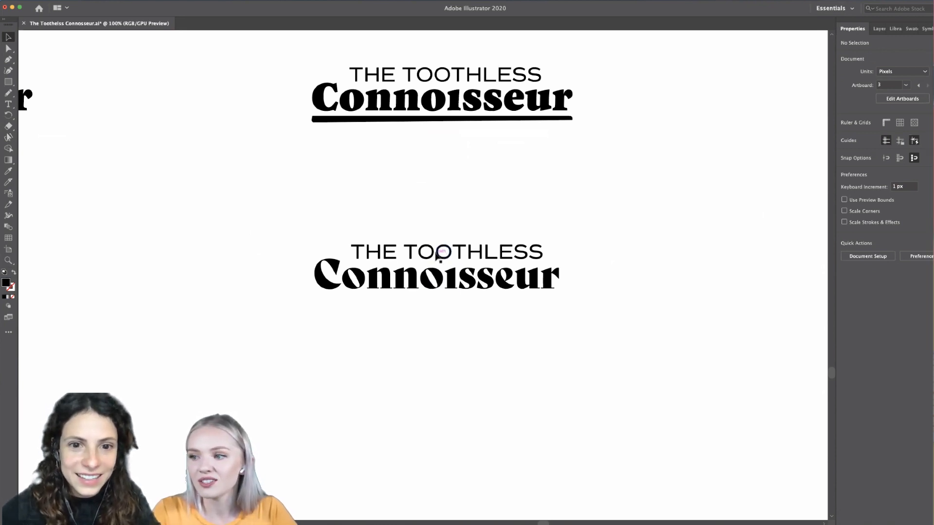
pyautogui.scroll(2, 440, 253)
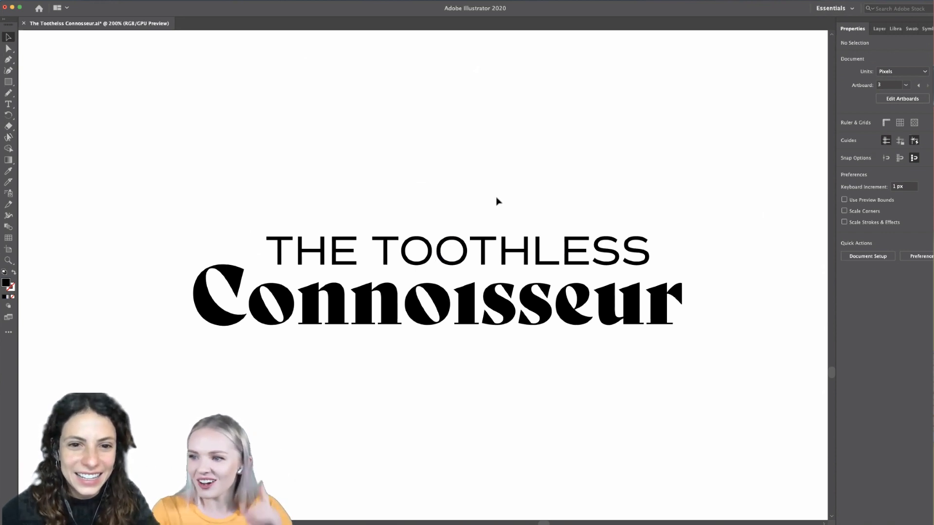
pyautogui.doubleClick(356, 266)
pyautogui.moveTo(350, 227); pyautogui.dragTo(273, 255)
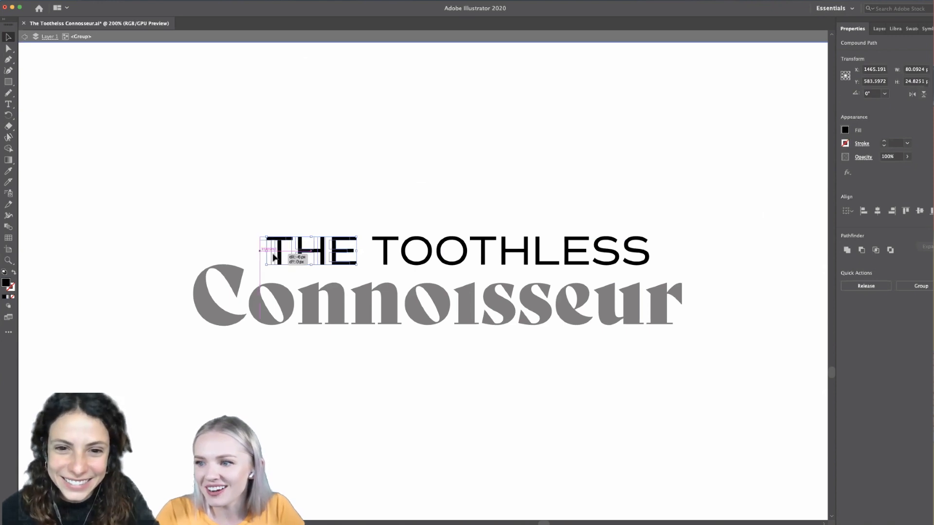
pyautogui.doubleClick(343, 189)
# - Duplicate the second The Toothless Connoisseur wordmark into the empty space beside it on the same row
pyautogui.press('super+1')
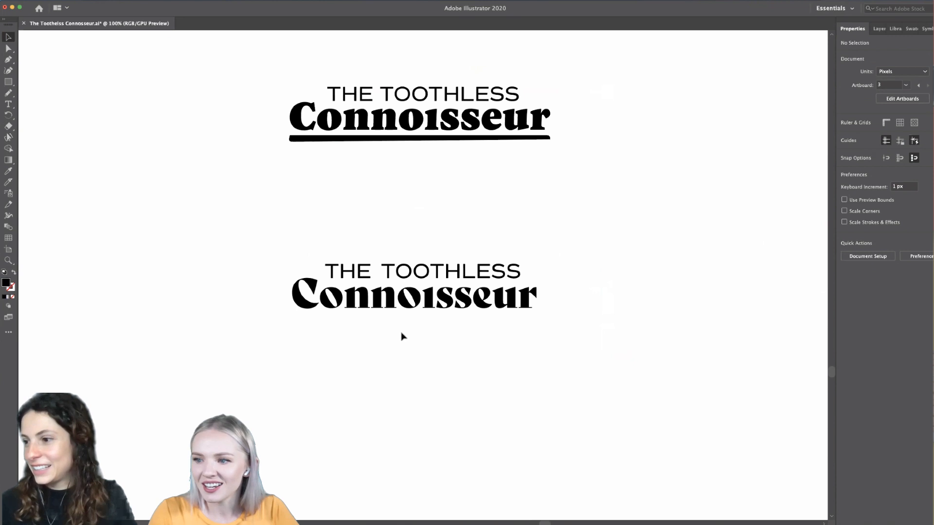
pyautogui.press('super+=')
pyautogui.press('super+=')
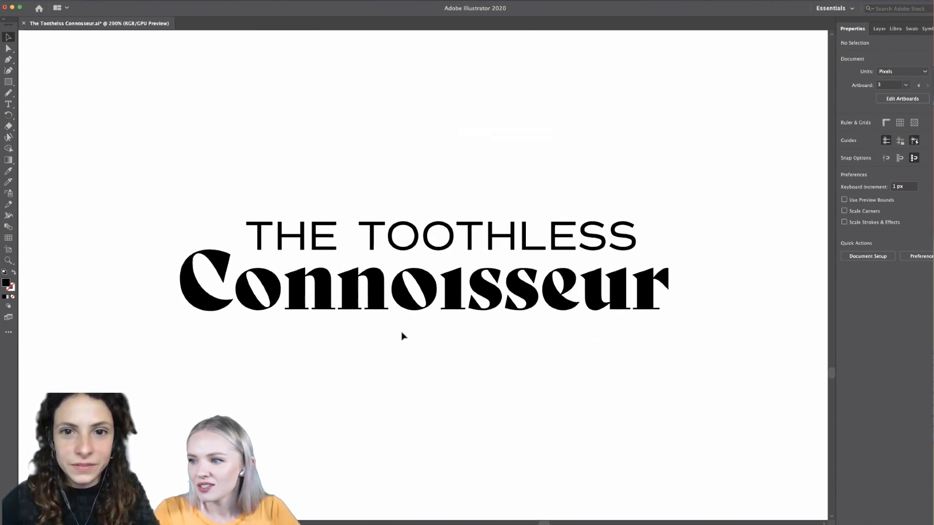
pyautogui.press('super+minus')
pyautogui.press('super+minus')
pyautogui.press('super+minus')
pyautogui.press('super+minus')
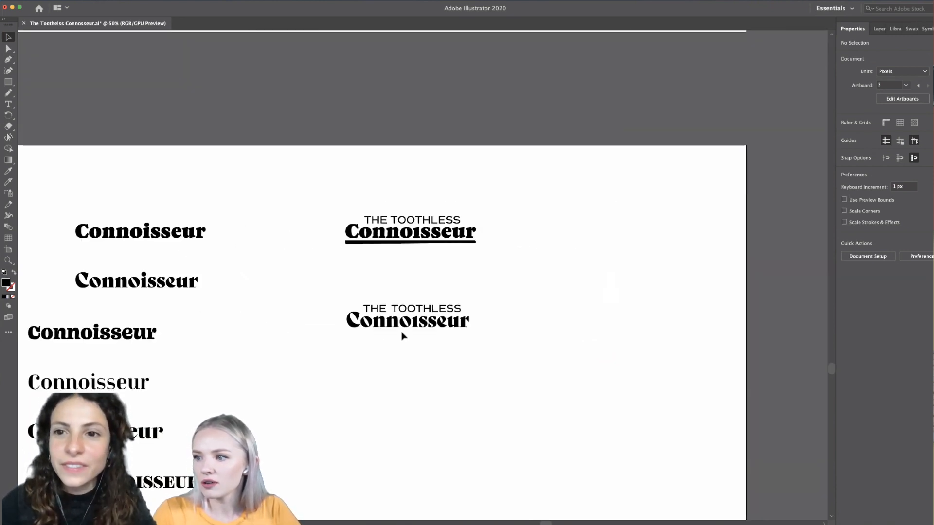
pyautogui.hscroll(1, 402, 332)
pyautogui.moveTo(473, 292); pyautogui.dragTo(249, 333)
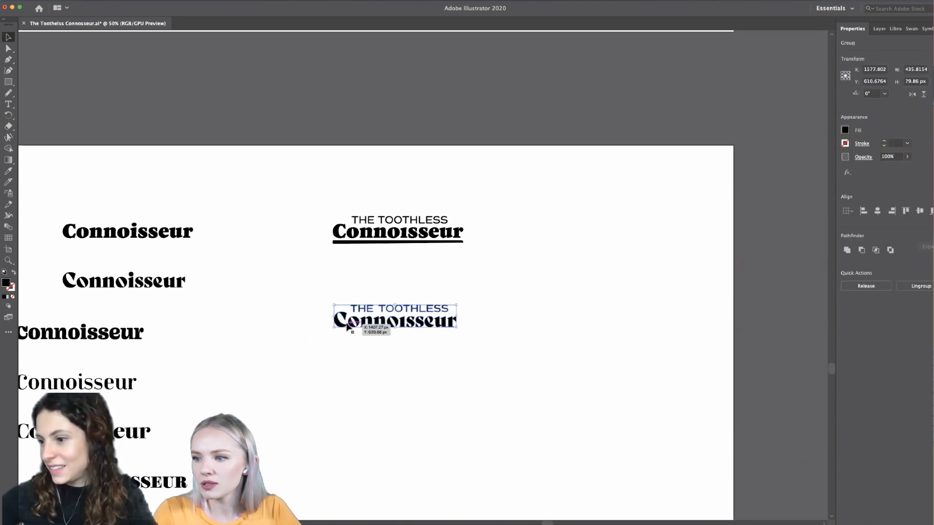
pyautogui.moveTo(351, 326); pyautogui.dragTo(554, 328)
pyautogui.click(552, 359)
pyautogui.press('super+minus')
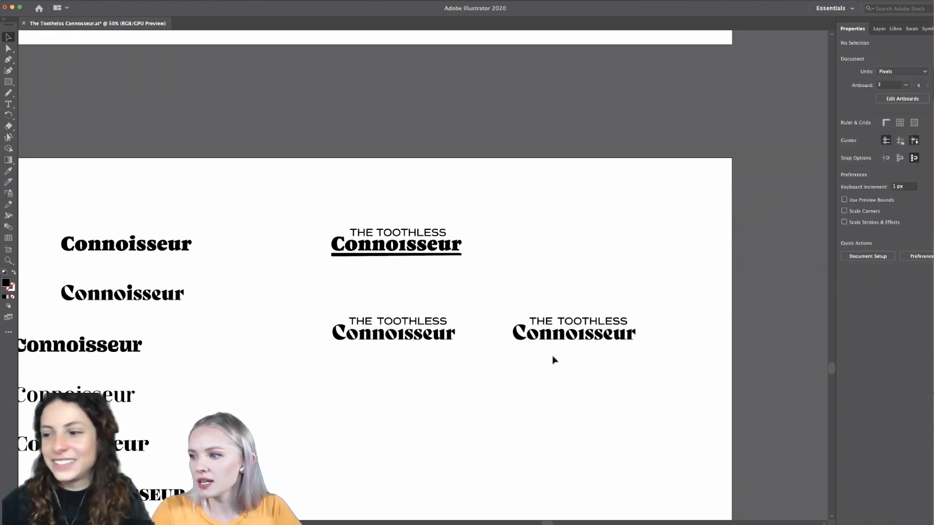
# - Place a copy of the Commuters Sans Connoisseur sample above the duplicated wordmark on the logo artboard
pyautogui.scroll(3, 552, 356)
pyautogui.hscroll(5, 552, 356)
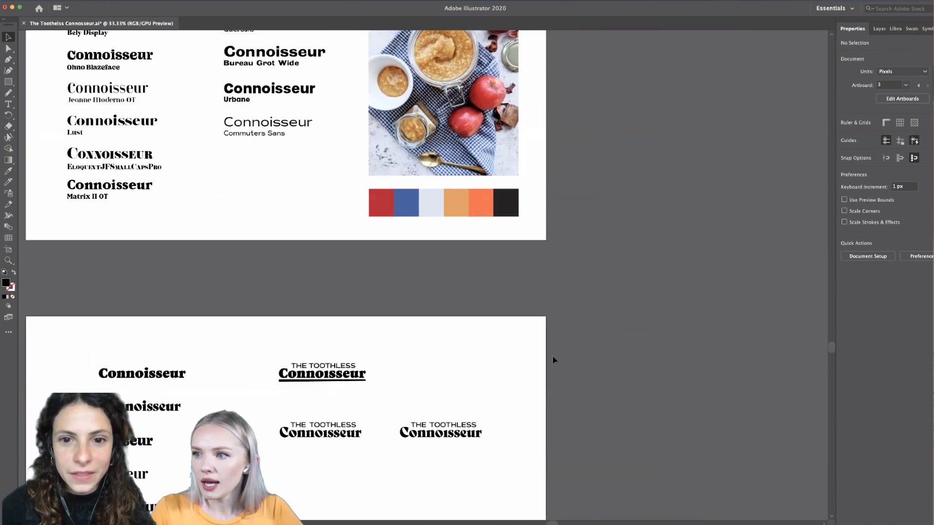
pyautogui.hscroll(1, 552, 357)
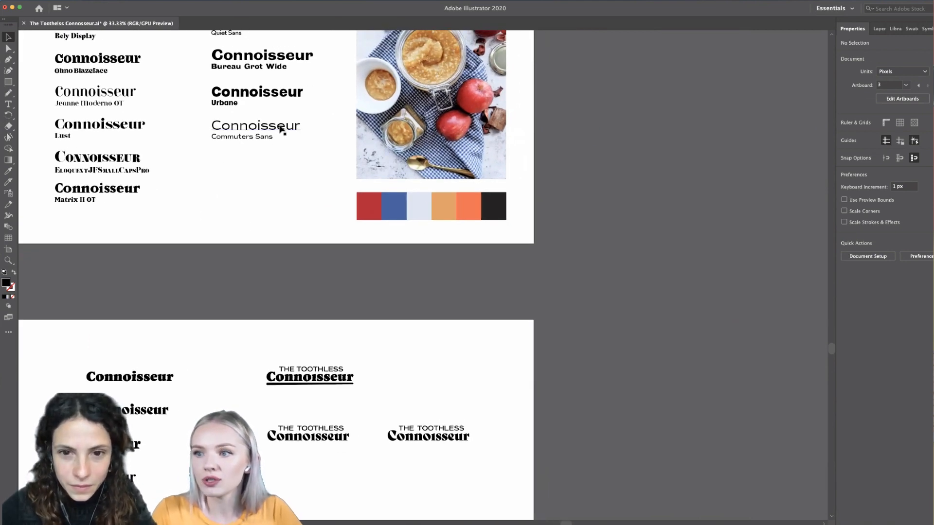
pyautogui.moveTo(281, 130); pyautogui.dragTo(461, 392)
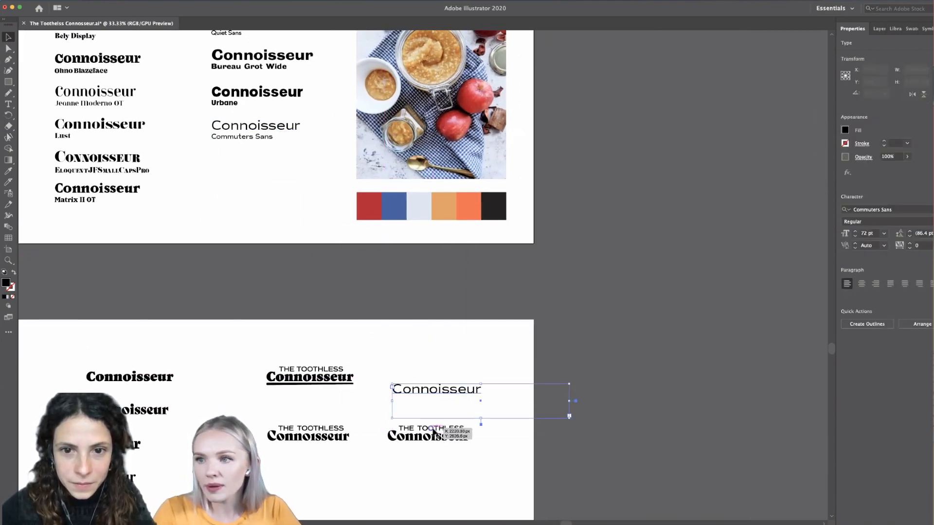
pyautogui.press('super+plus')
pyautogui.scroll(-3, 427, 429)
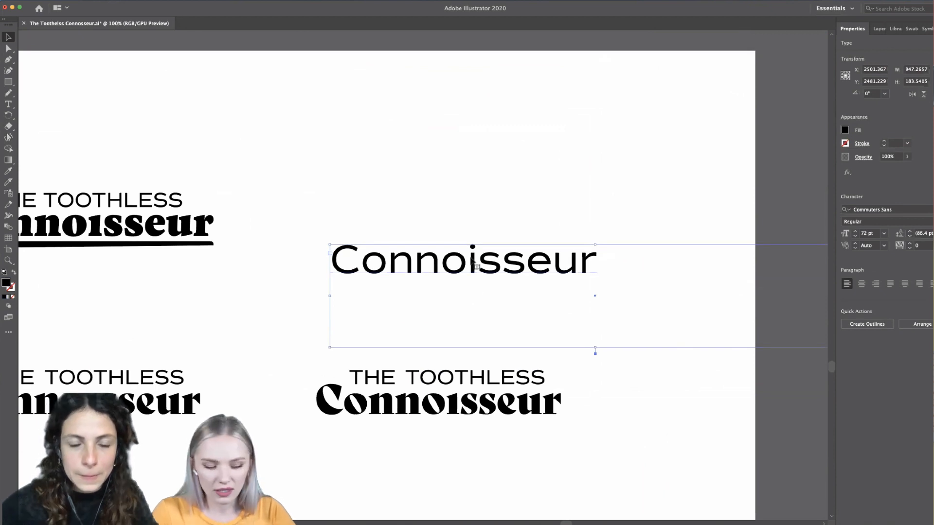
pyautogui.scroll(-1, 472, 263)
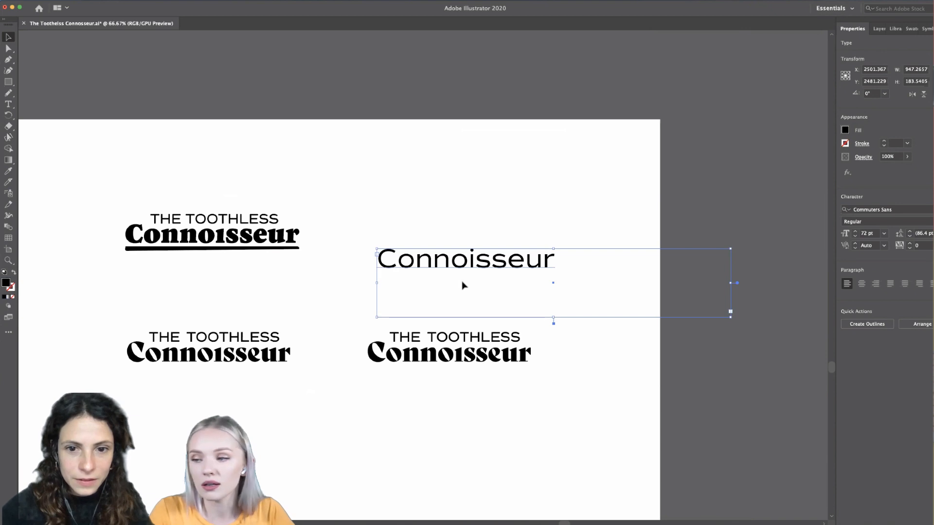
# - Replace the copied Commuters Sans sample's text with THE TOOTHLESS
pyautogui.doubleClick(465, 262)
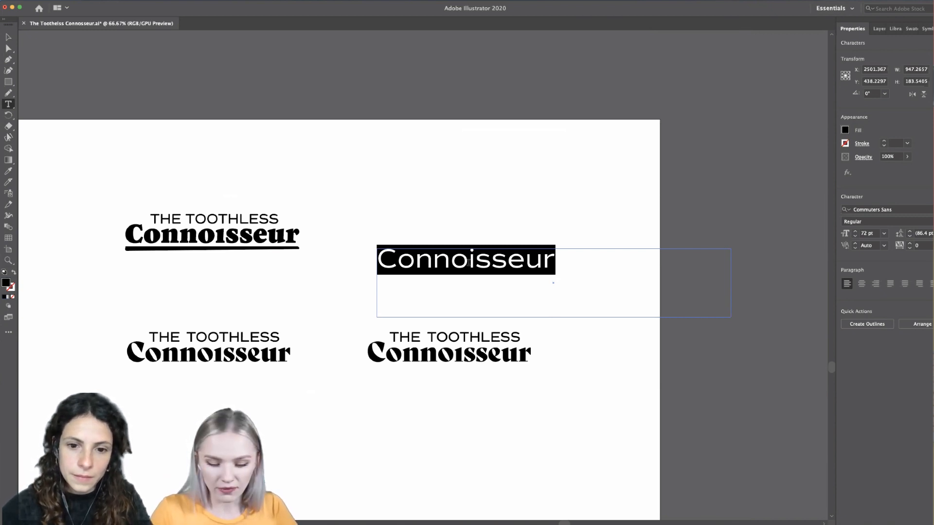
pyautogui.press('BackSpace')
pyautogui.write('THE TO')
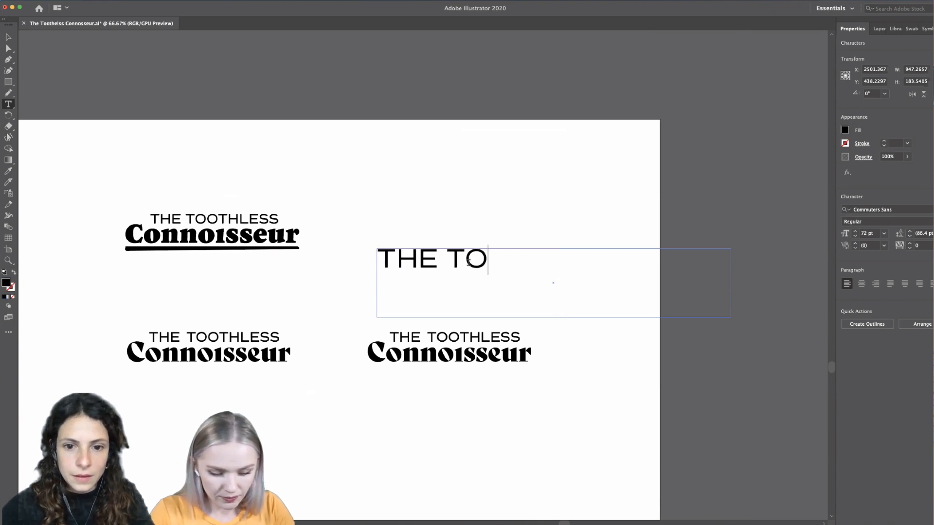
pyautogui.write('OTHLESS')
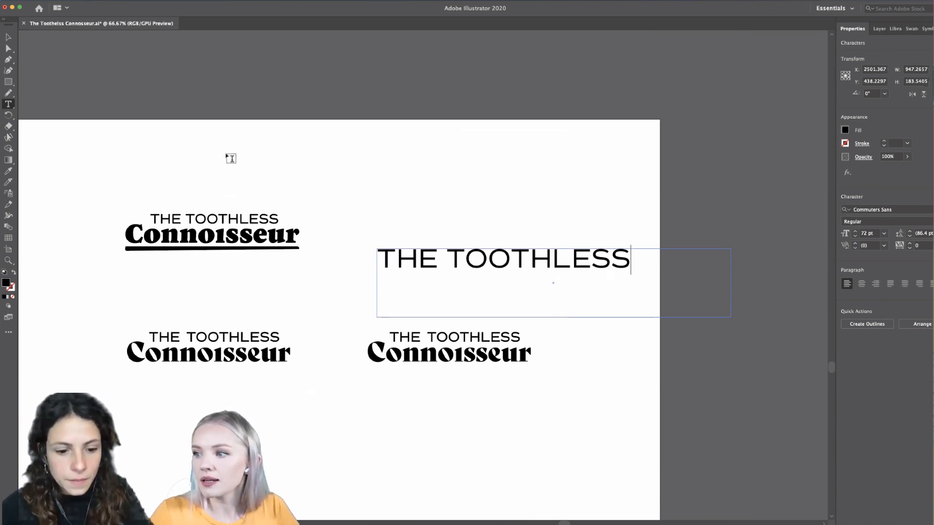
pyautogui.scroll(1, 494, 321)
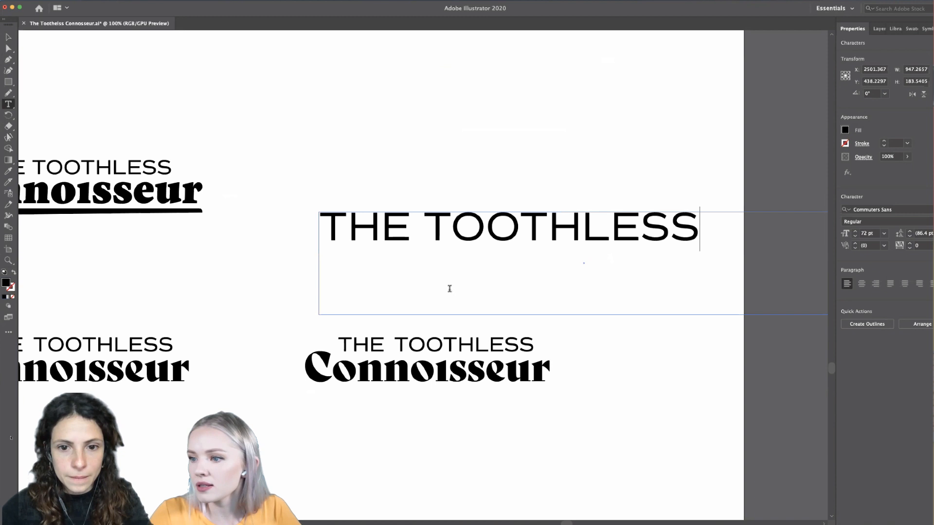
pyautogui.click(9, 38)
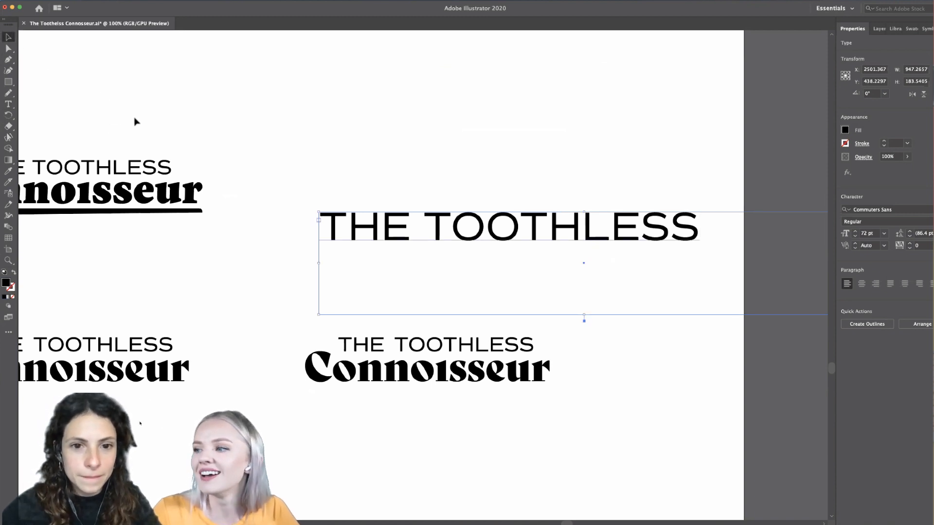
# - Apply the type style of the Granville sample to the new THE TOOTHLESS text with the Eyedropper
pyautogui.scroll(-1, 135, 118)
pyautogui.scroll(1, 135, 118)
pyautogui.scroll(-2, 135, 117)
pyautogui.scroll(3, 135, 118)
pyautogui.hscroll(-2, 136, 118)
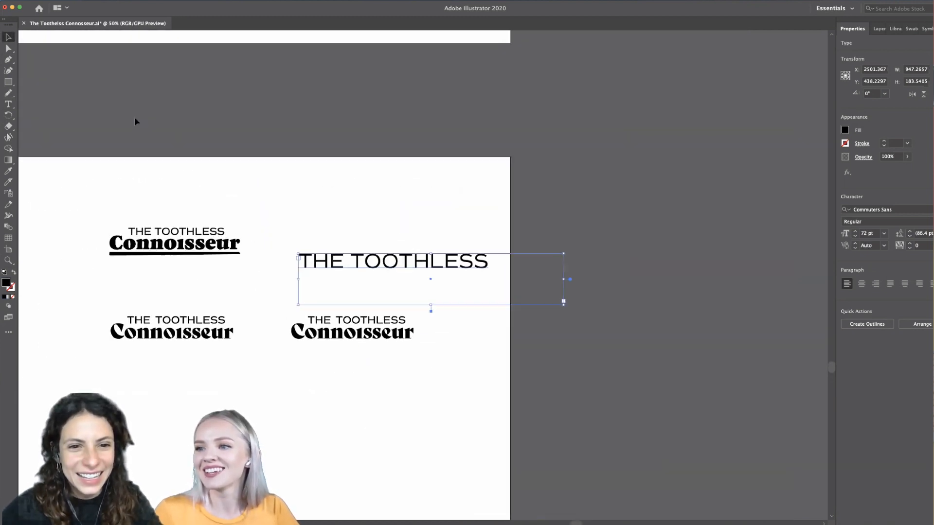
pyautogui.scroll(-5, 135, 118)
pyautogui.scroll(1, 135, 118)
pyautogui.hscroll(2, 135, 118)
pyautogui.scroll(2, 443, 264)
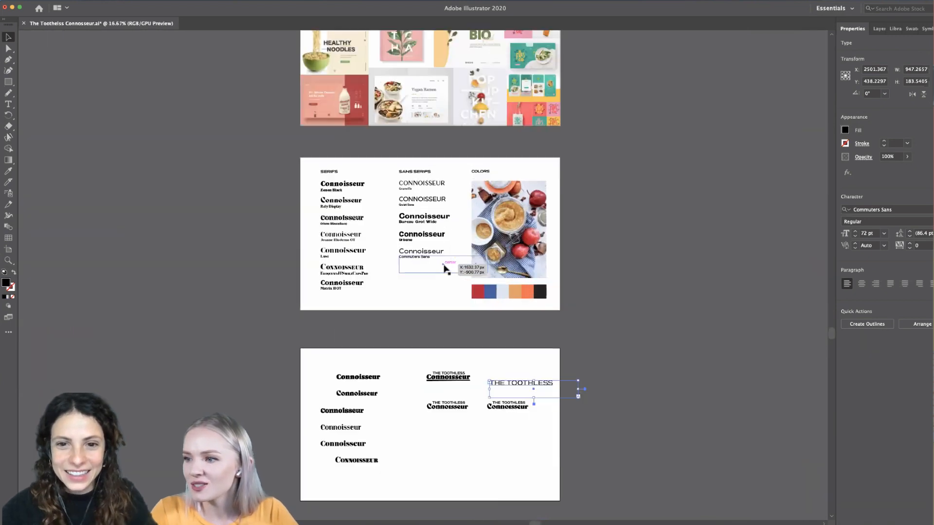
pyautogui.scroll(2, 444, 265)
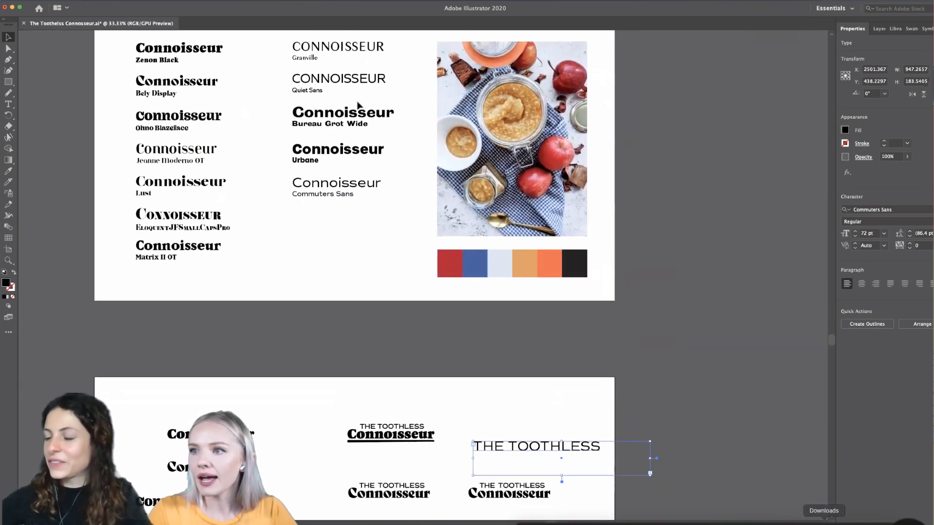
pyautogui.tripleClick(536, 445)
pyautogui.press('i')
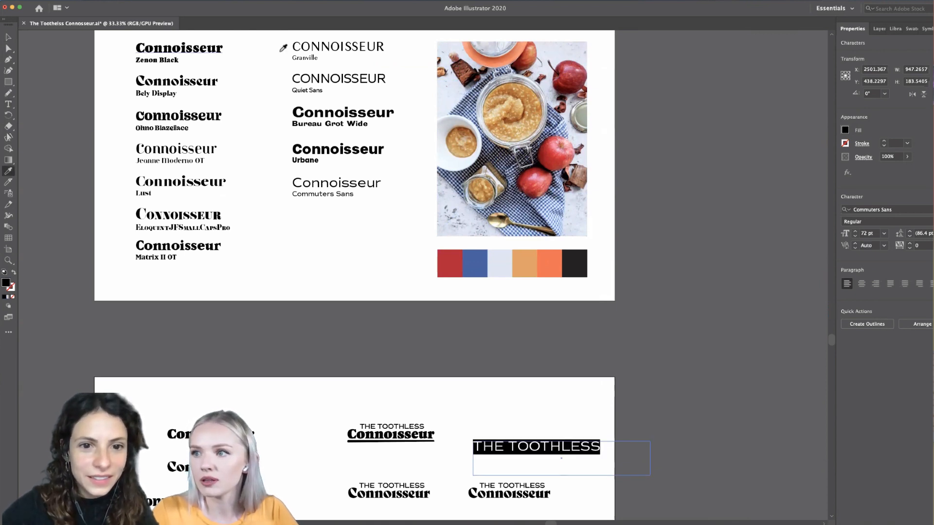
pyautogui.click(334, 44)
pyautogui.click(8, 37)
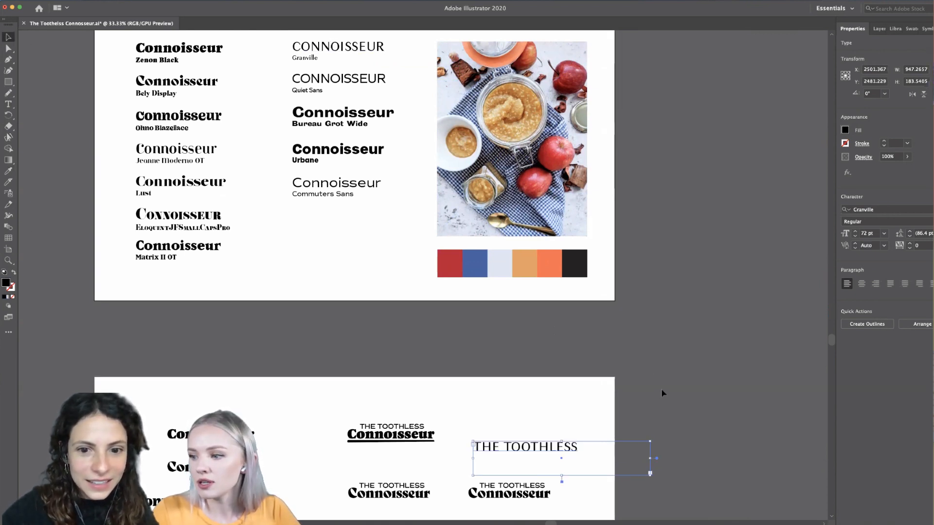
pyautogui.click(608, 404)
# - Delete the old THE TOOTHLESS line from the duplicated wordmark, keeping only Connoisseur
pyautogui.scroll(5, 517, 488)
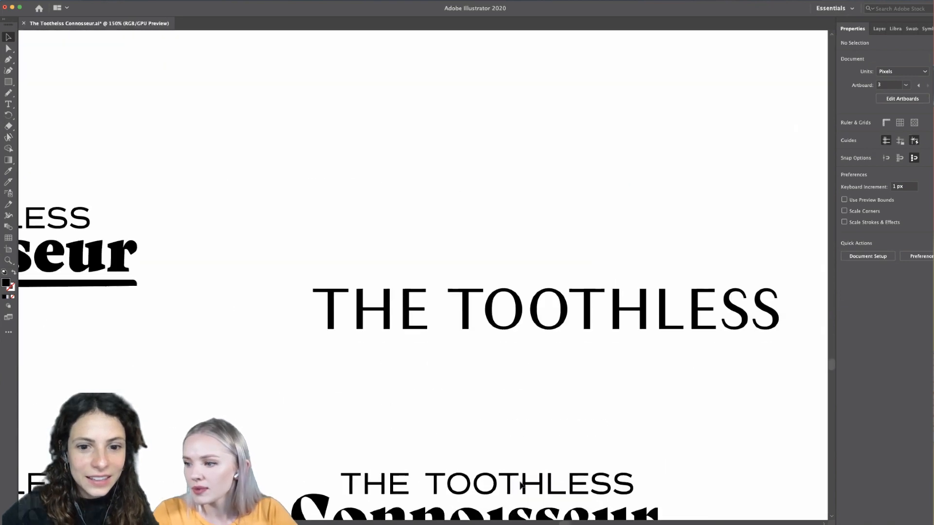
pyautogui.hscroll(2, 520, 485)
pyautogui.scroll(-1, 520, 485)
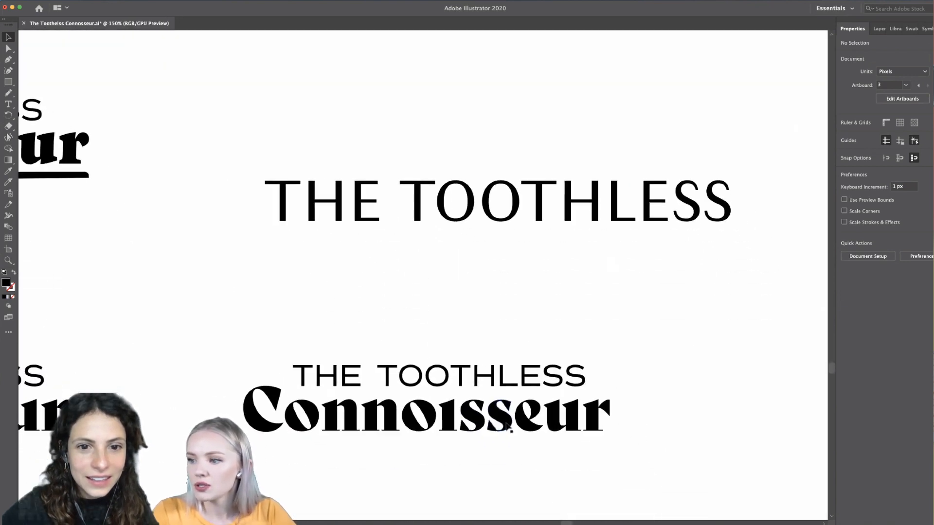
pyautogui.click(504, 383)
pyautogui.press('Delete')
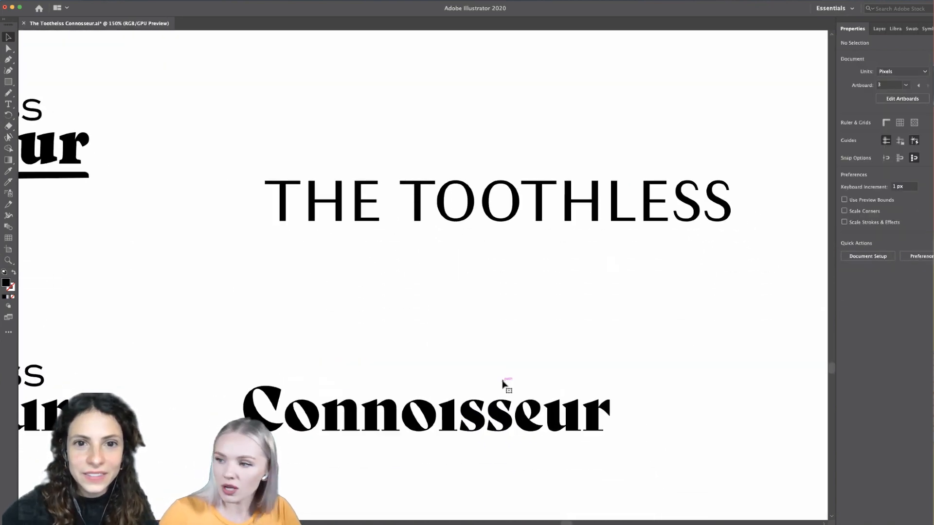
# - Convert the Granville THE TOOTHLESS text to outlines, scale it down and place it centered above the duplicated Connoisseur
pyautogui.click(511, 214)
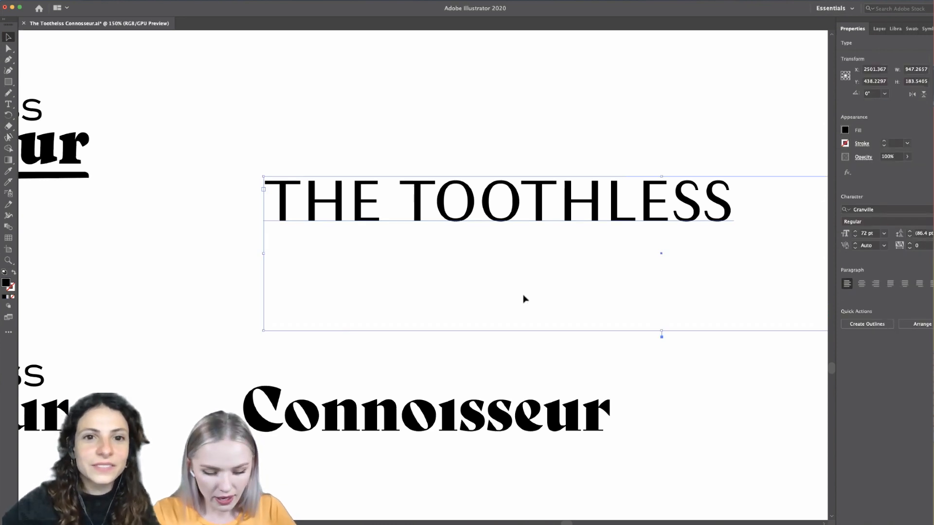
pyautogui.press('super+shift+o')
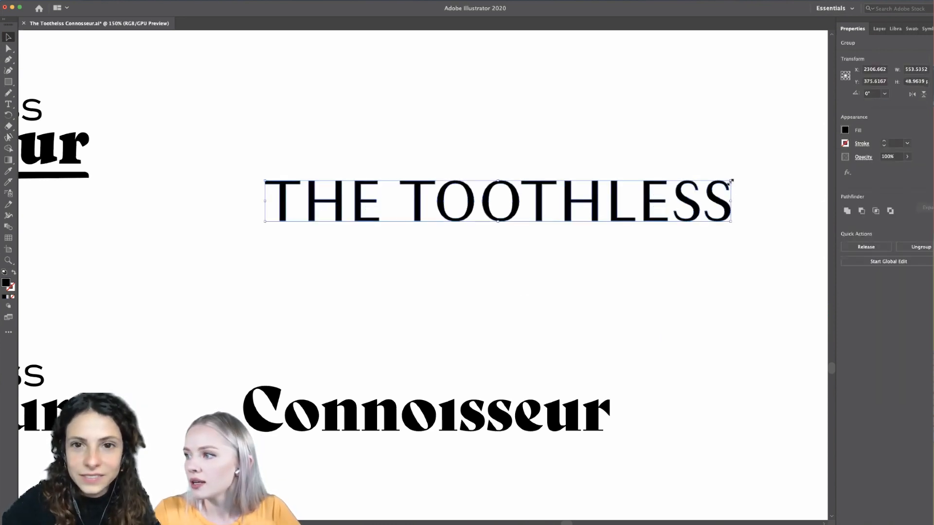
pyautogui.moveTo(731, 181); pyautogui.dragTo(564, 379)
pyautogui.click(558, 354)
# - Move the Granville THE TOOTHLESS line up slightly to open more space above Connoisseur
pyautogui.scroll(-2, 559, 354)
pyautogui.hscroll(-2, 559, 354)
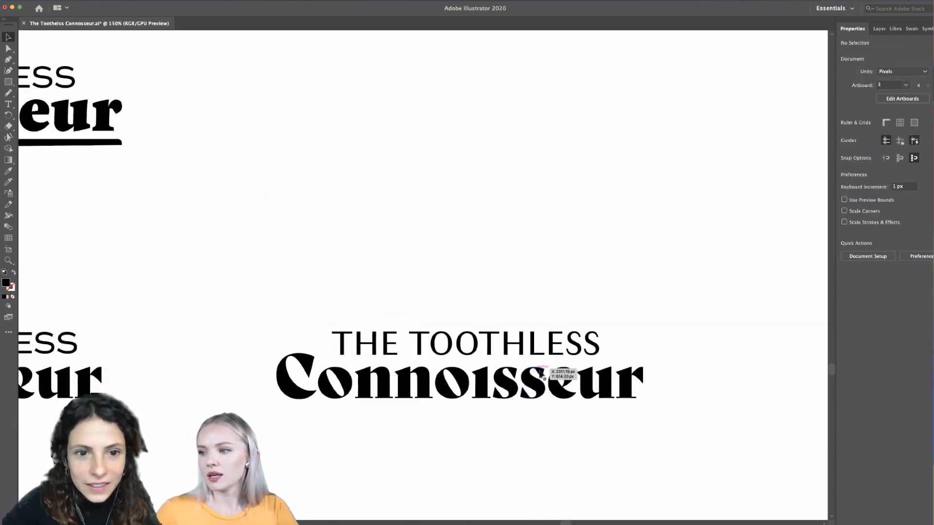
pyautogui.moveTo(523, 350); pyautogui.dragTo(523, 346)
pyautogui.click(537, 305)
# - Delete the word THE from the Granville line of the third wordmark, leaving TOOTHLESS
pyautogui.scroll(-2, 537, 305)
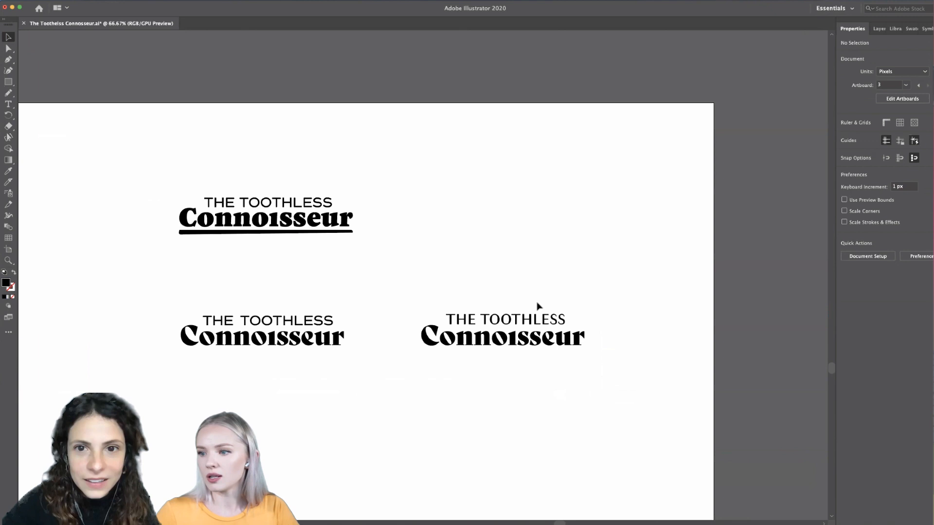
pyautogui.scroll(3, 537, 306)
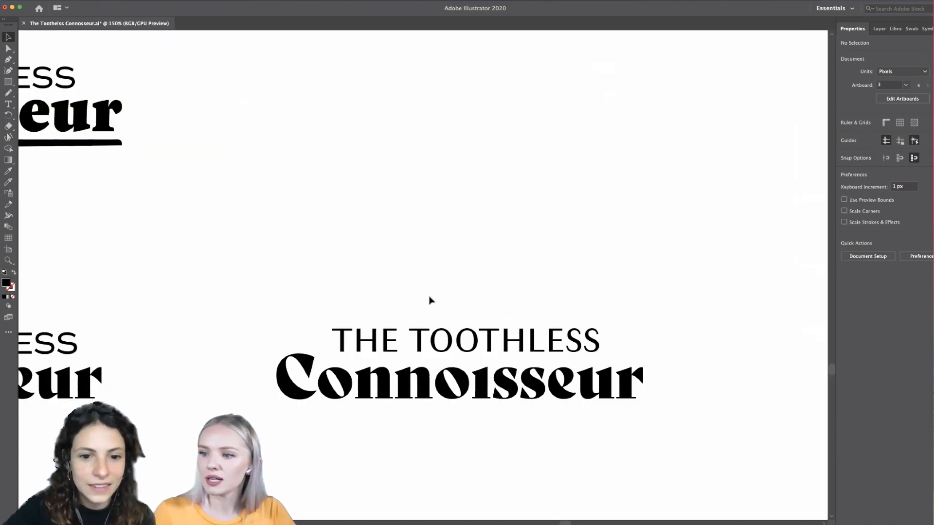
pyautogui.scroll(-3, 429, 287)
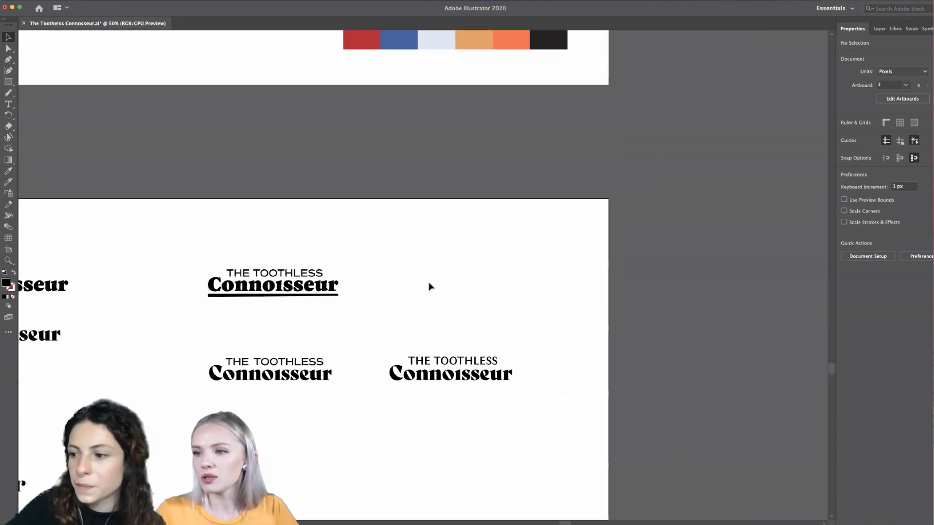
pyautogui.scroll(-3, 429, 287)
pyautogui.scroll(3, 491, 298)
pyautogui.scroll(-2, 334, 300)
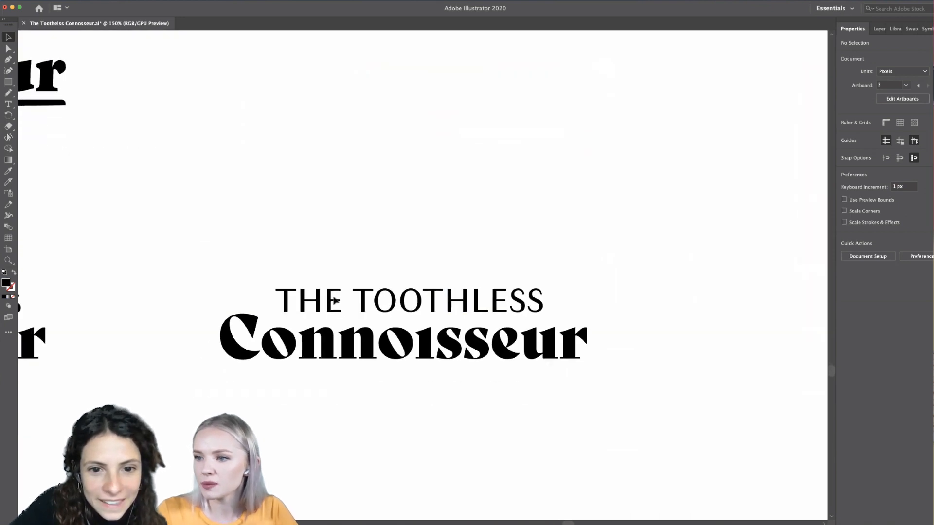
pyautogui.doubleClick(335, 300)
pyautogui.moveTo(338, 268); pyautogui.dragTo(272, 306)
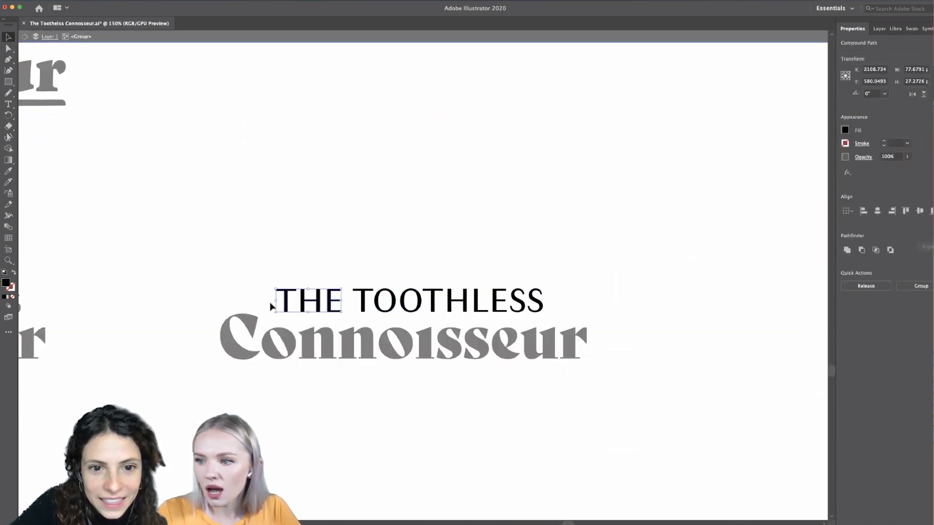
pyautogui.press('Delete')
pyautogui.press('Escape')
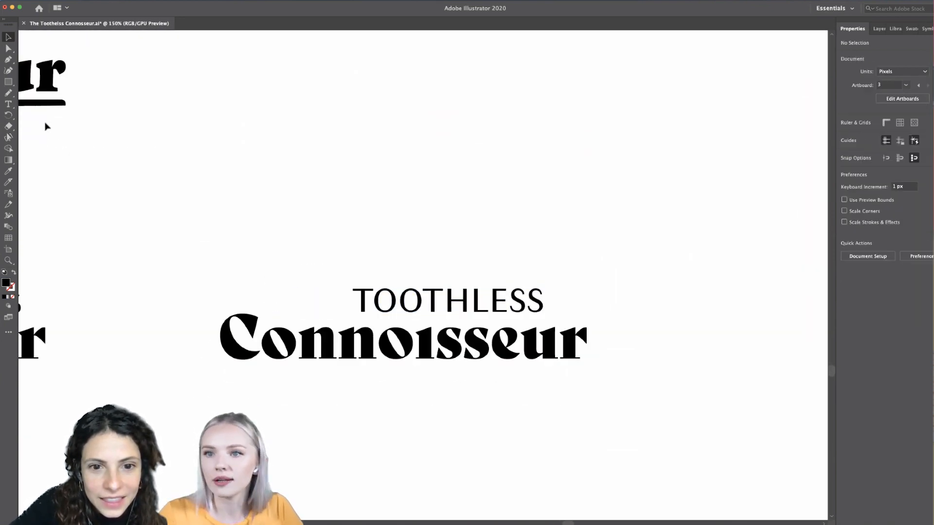
# - Add a new text area reading "The" in Granville 72 pt above the start of the third Connoisseur
pyautogui.press('t')
pyautogui.moveTo(212, 228); pyautogui.dragTo(344, 382)
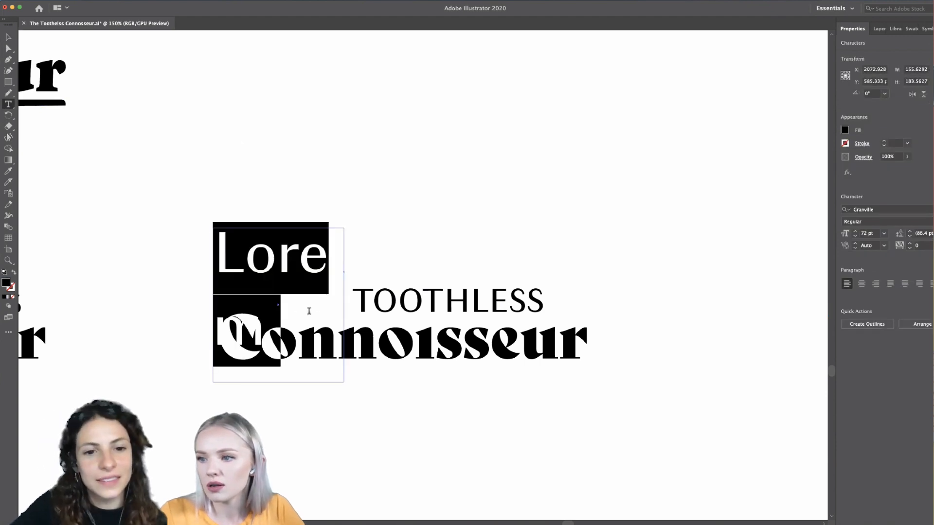
pyautogui.press('BackSpace')
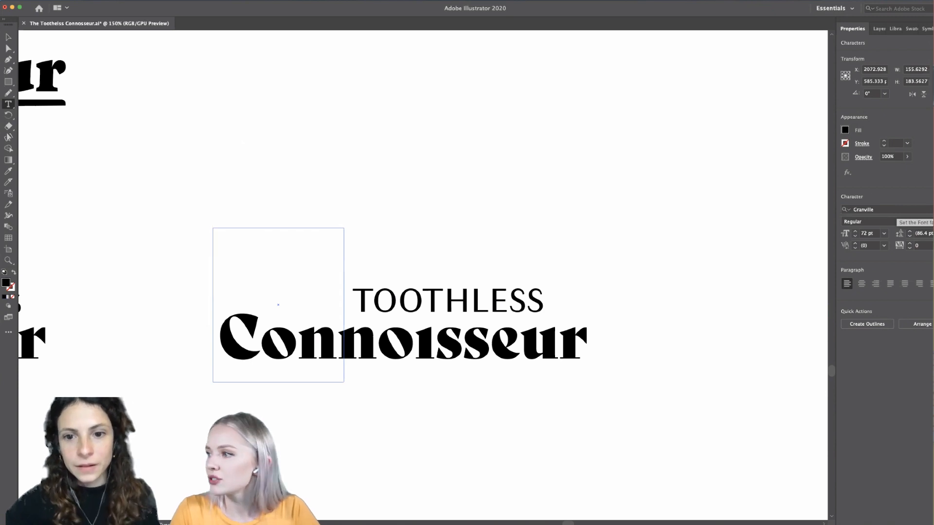
pyautogui.click(893, 210)
pyautogui.click(234, 245)
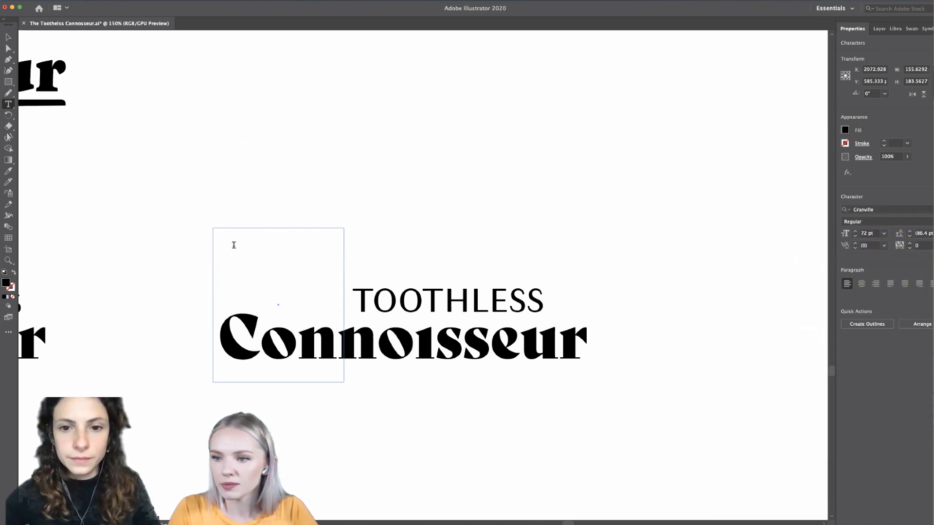
pyautogui.write('The')
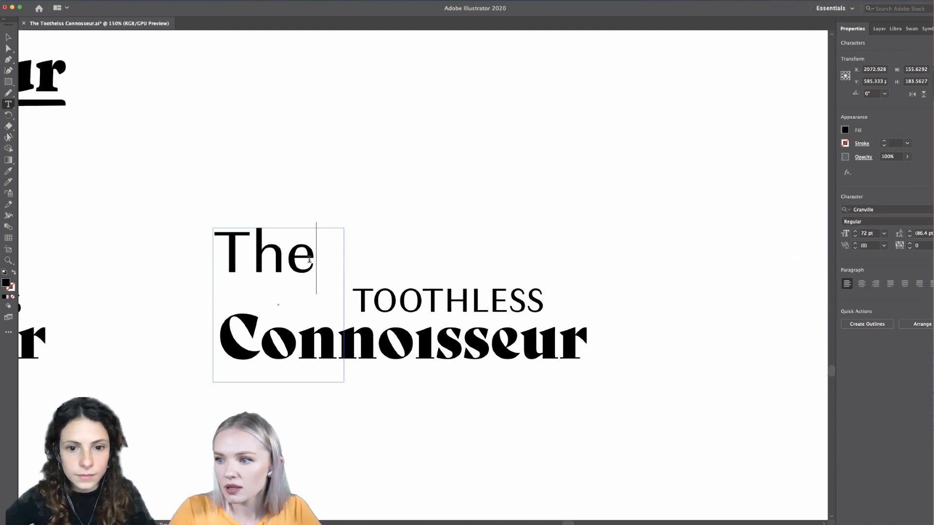
# - Filter the font list to script typefaces and set the word The in Al Fresco Regular
pyautogui.moveTo(309, 260); pyautogui.dragTo(164, 248)
pyautogui.click(929, 211)
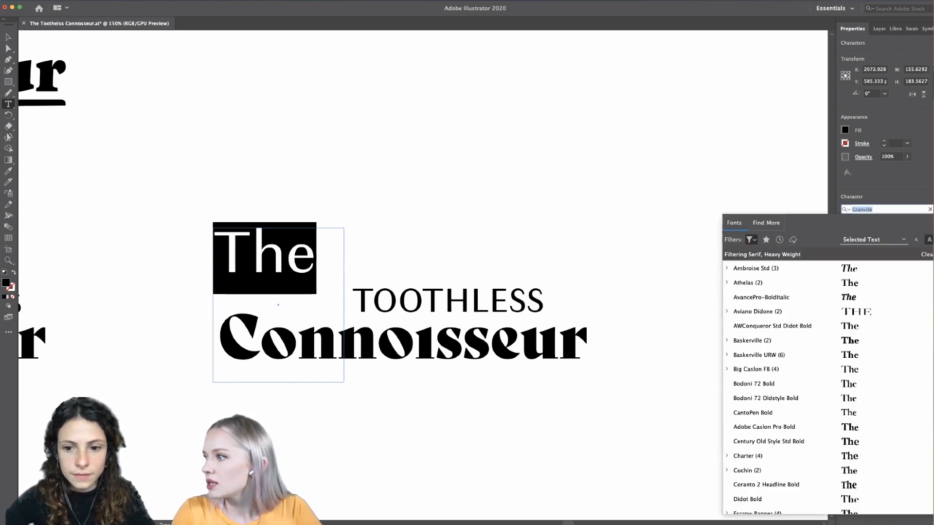
pyautogui.click(751, 239)
pyautogui.click(737, 315)
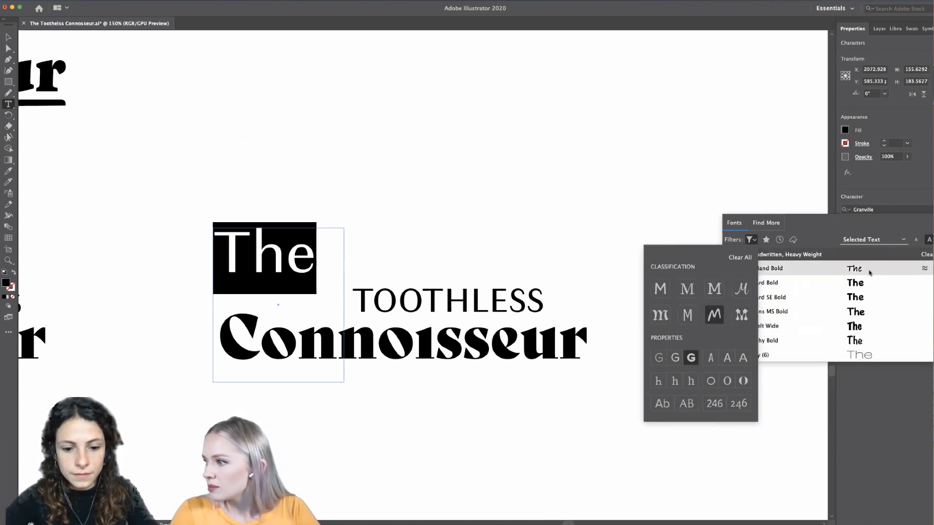
pyautogui.click(741, 288)
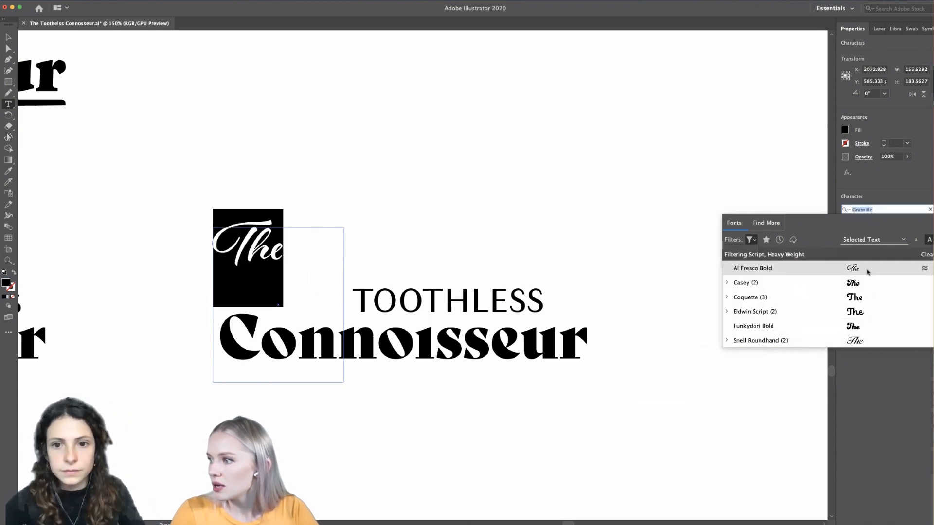
pyautogui.click(827, 268)
pyautogui.click(929, 222)
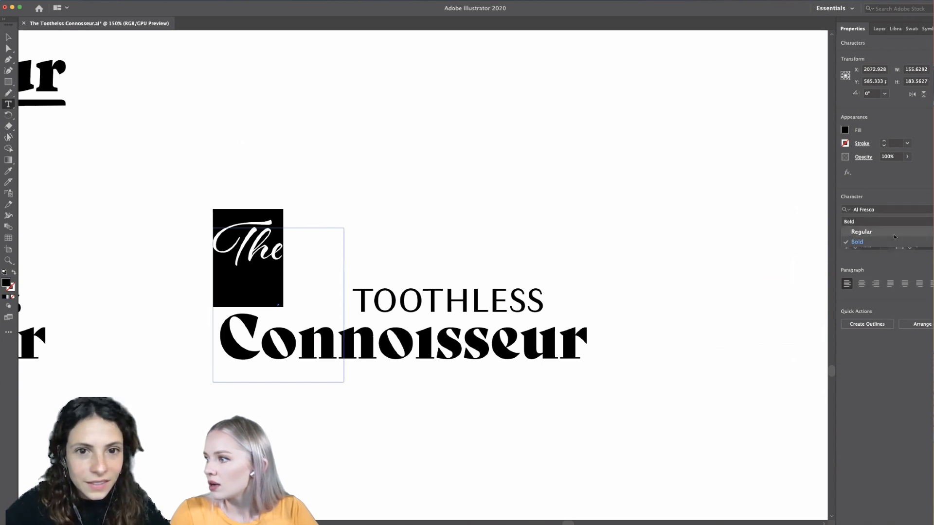
pyautogui.click(892, 233)
# - Move the script The down beside TOOTHLESS, just above the start of Connoisseur
pyautogui.click(8, 37)
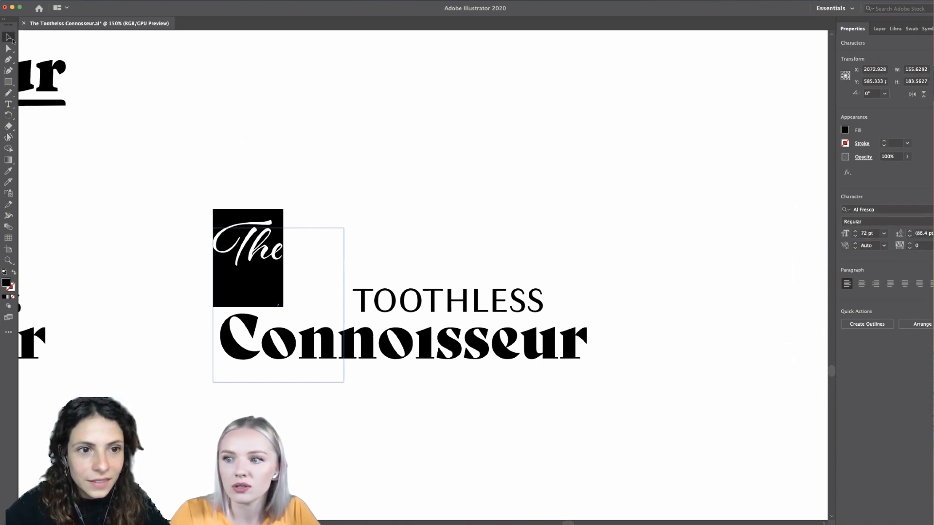
pyautogui.click(261, 198)
pyautogui.moveTo(270, 251); pyautogui.dragTo(320, 299)
# - Review the wordmark with the script The, on its own and beside the other wordmark variations
pyautogui.scroll(-2, 388, 249)
pyautogui.scroll(-1, 388, 249)
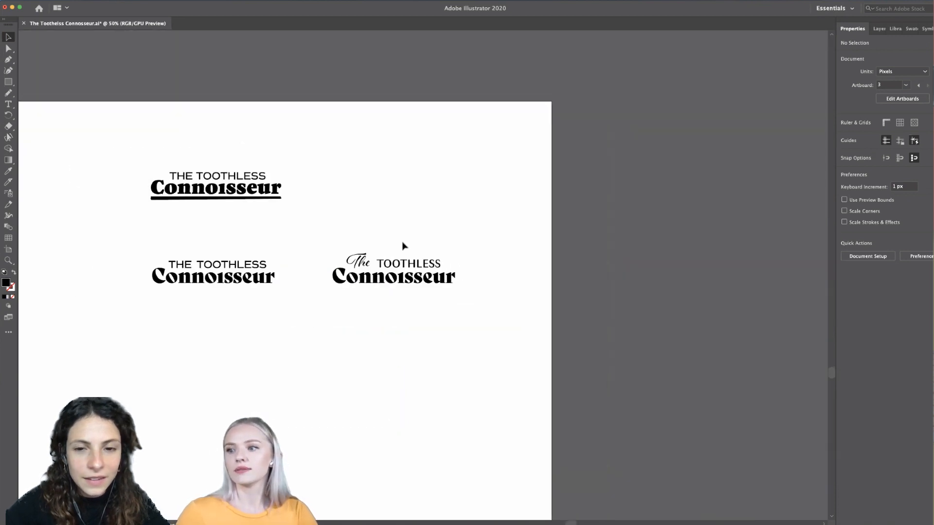
pyautogui.scroll(4, 402, 244)
pyautogui.scroll(-1, 408, 247)
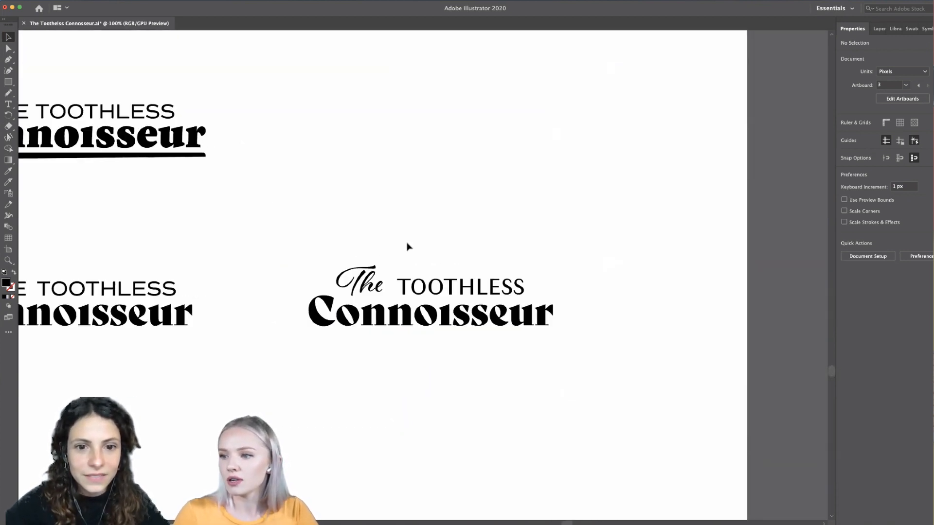
pyautogui.hscroll(-1, 408, 247)
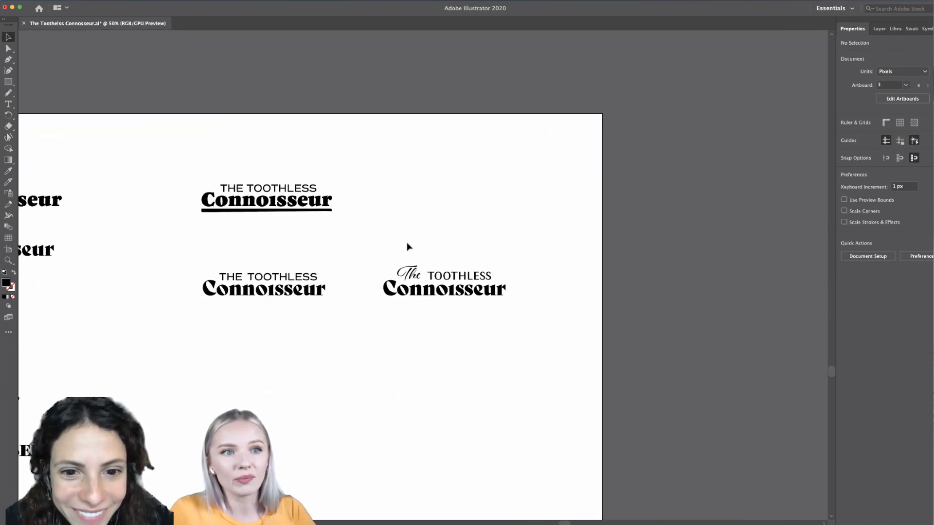
pyautogui.scroll(1, 433, 330)
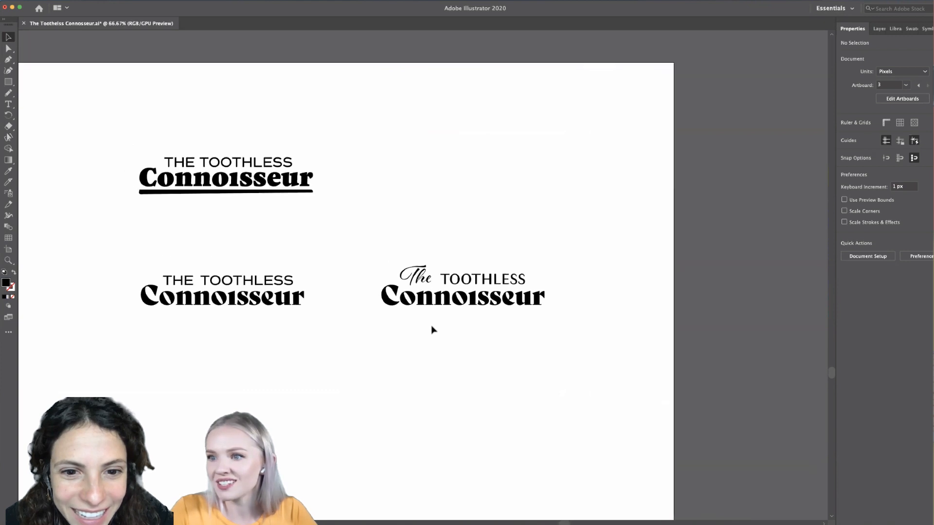
pyautogui.scroll(3, 466, 329)
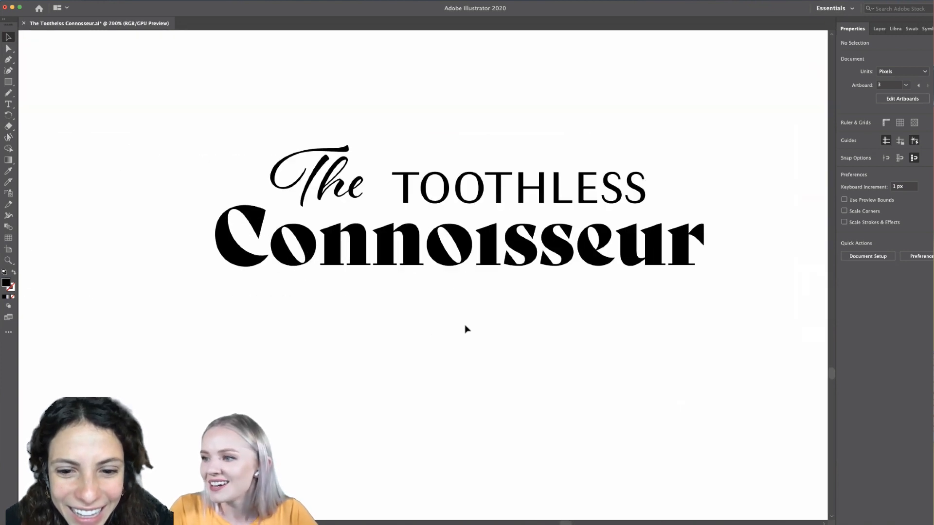
pyautogui.scroll(1, 453, 311)
# - Convert the script The to outlines and ungroup its letters
pyautogui.click(319, 248)
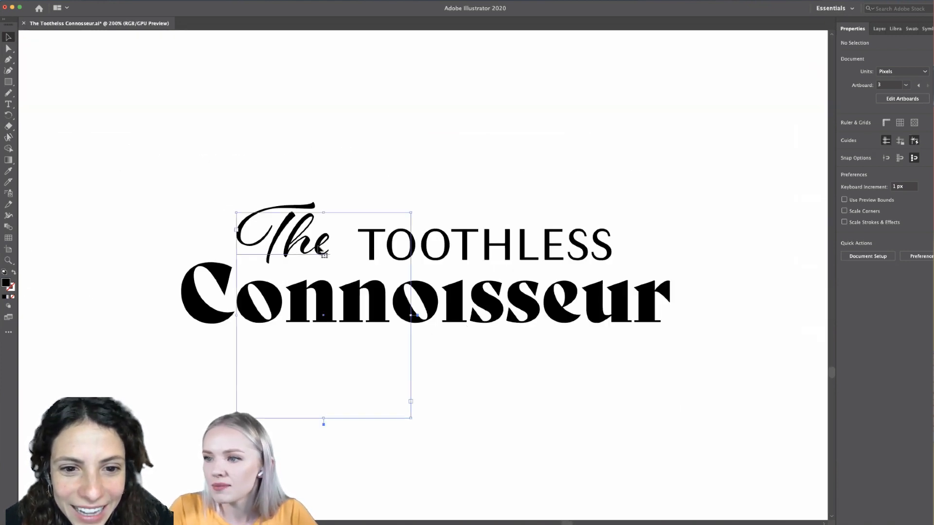
pyautogui.press('super+shift+o')
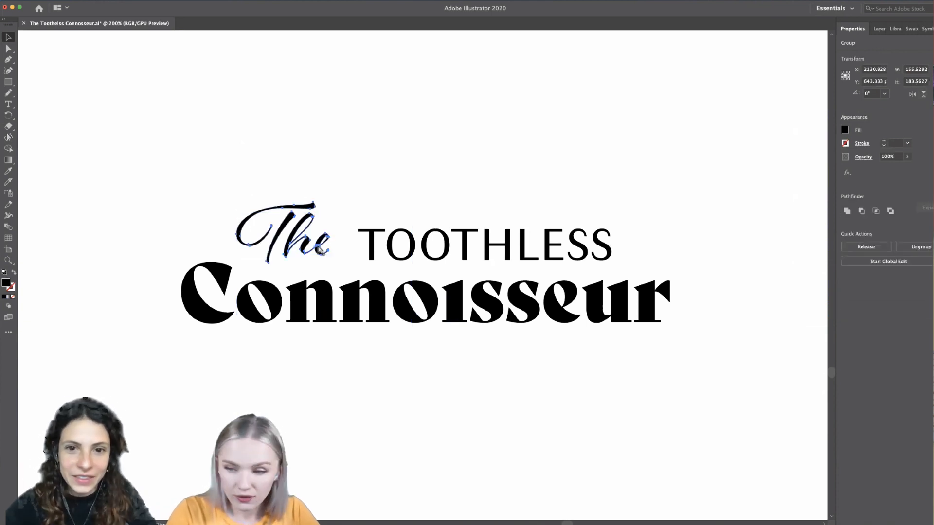
pyautogui.click(347, 180)
pyautogui.hscroll(-2, 351, 206)
pyautogui.scroll(4, 354, 214)
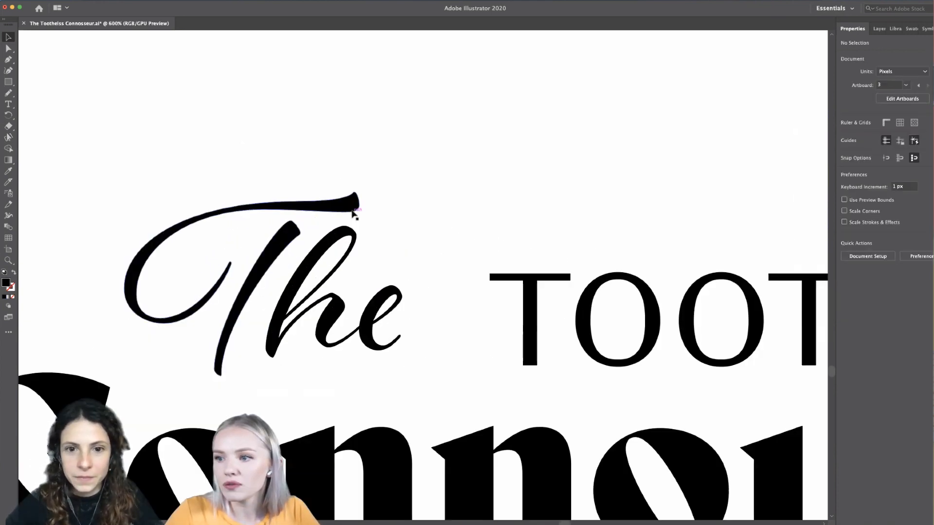
pyautogui.click(387, 205)
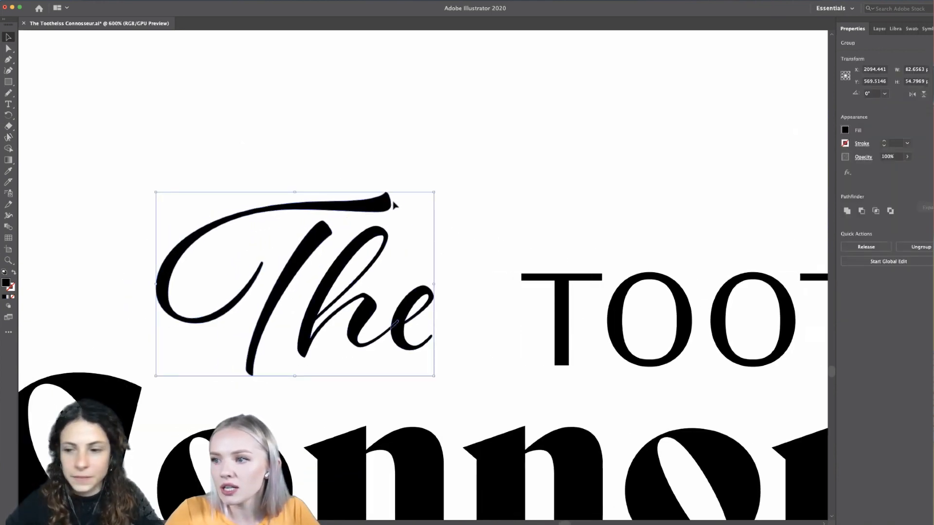
pyautogui.click(387, 146)
# - Isolate the script T and stretch the end of its crossbar past the e, making the letter about 99 px wide
pyautogui.scroll(2, 393, 180)
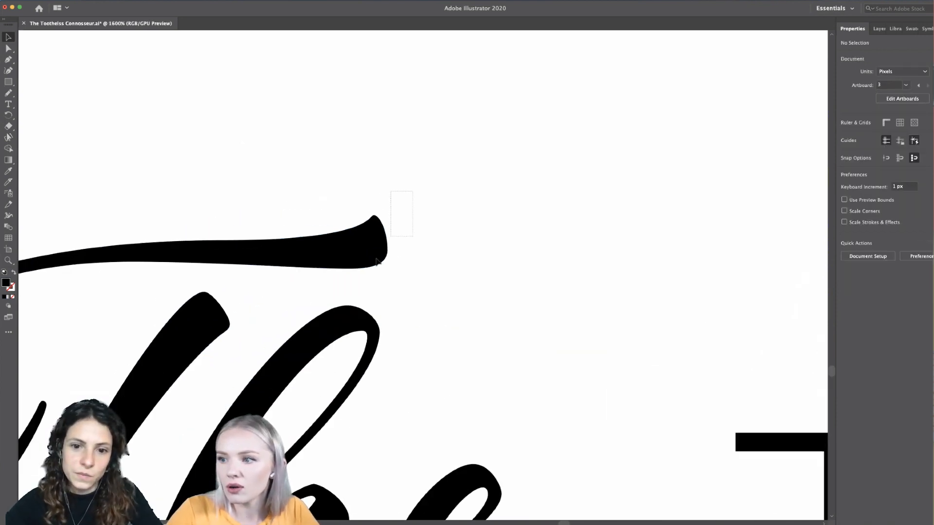
pyautogui.moveTo(322, 280); pyautogui.dragTo(328, 282)
pyautogui.doubleClick(337, 270)
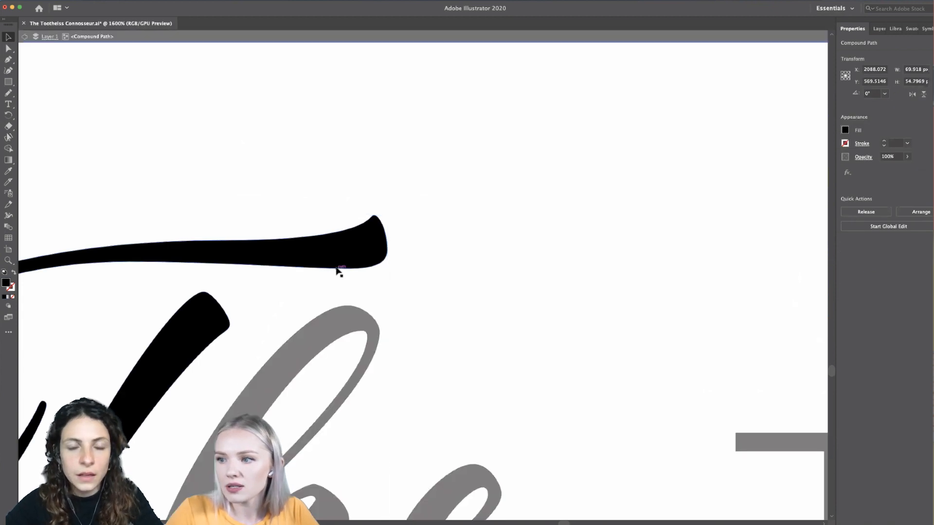
pyautogui.click(8, 48)
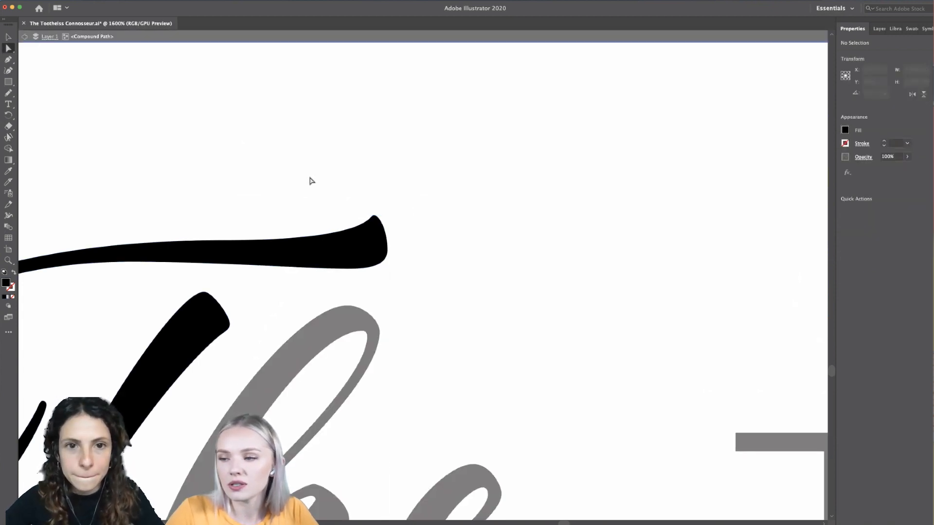
pyautogui.moveTo(391, 201); pyautogui.dragTo(322, 275)
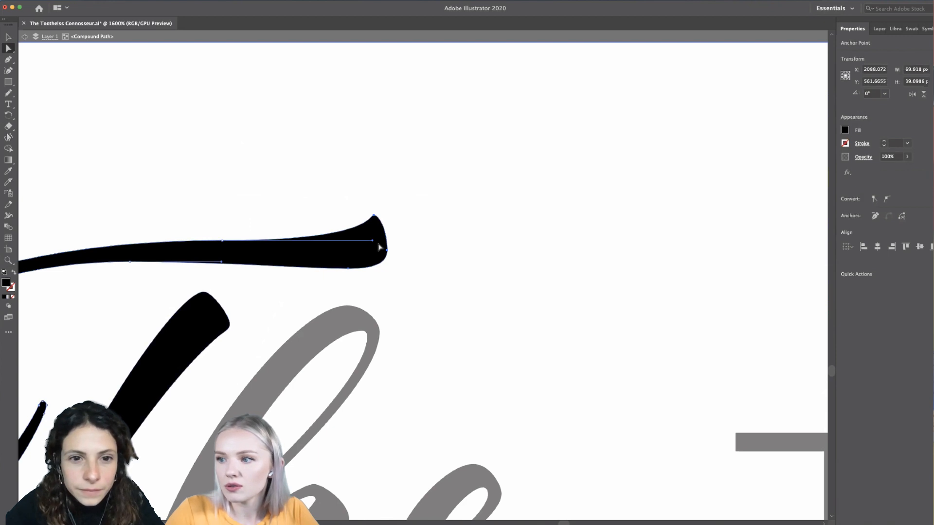
pyautogui.moveTo(388, 240)
pyautogui.mouseDown()
pyautogui.moveTo(507, 234)
pyautogui.moveTo(644, 250)
pyautogui.mouseUp()
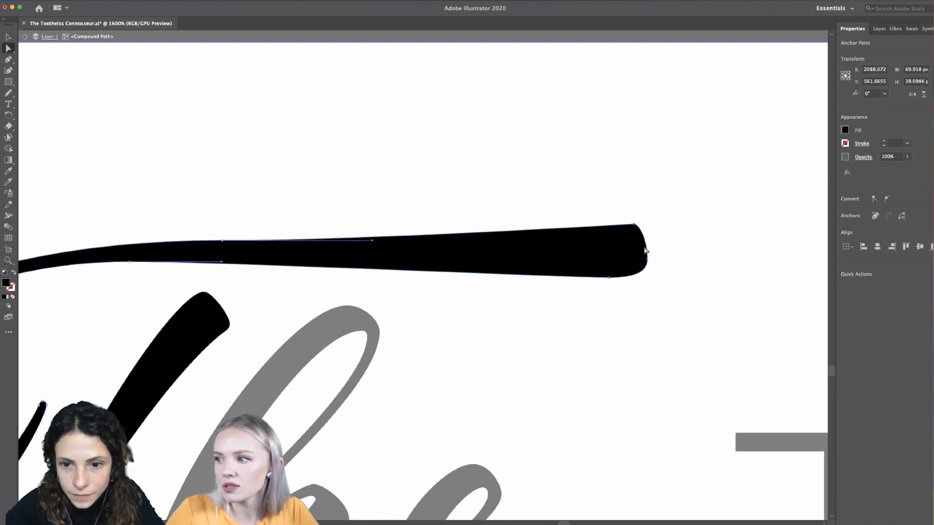
pyautogui.doubleClick(664, 335)
pyautogui.scroll(-6, 666, 335)
pyautogui.hscroll(5, 666, 335)
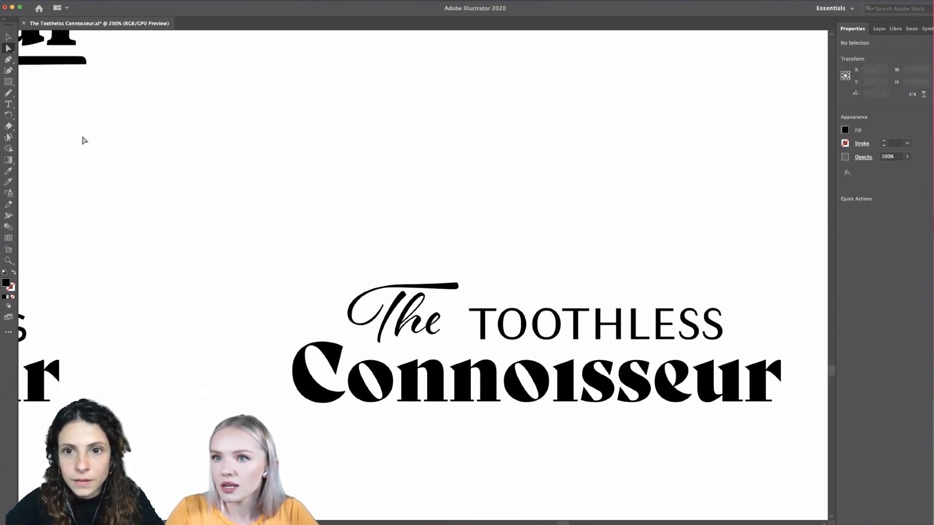
# - Select all the letters of the script The and scale them up together to about 110 px wide
pyautogui.click(8, 37)
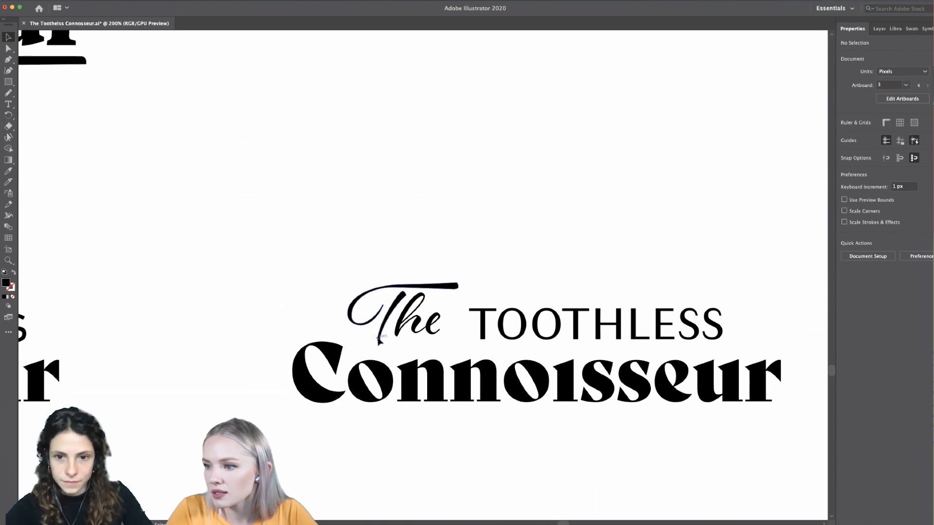
pyautogui.click(436, 331)
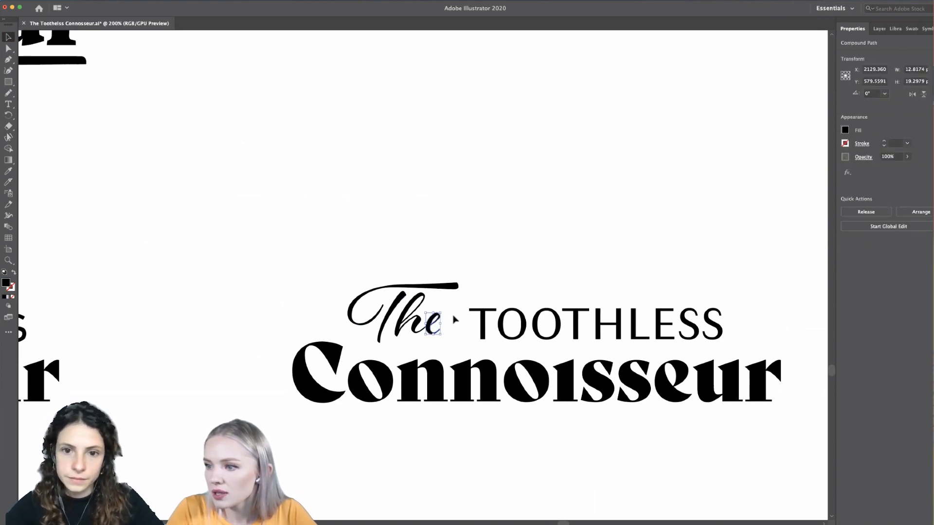
pyautogui.moveTo(430, 297); pyautogui.dragTo(355, 344)
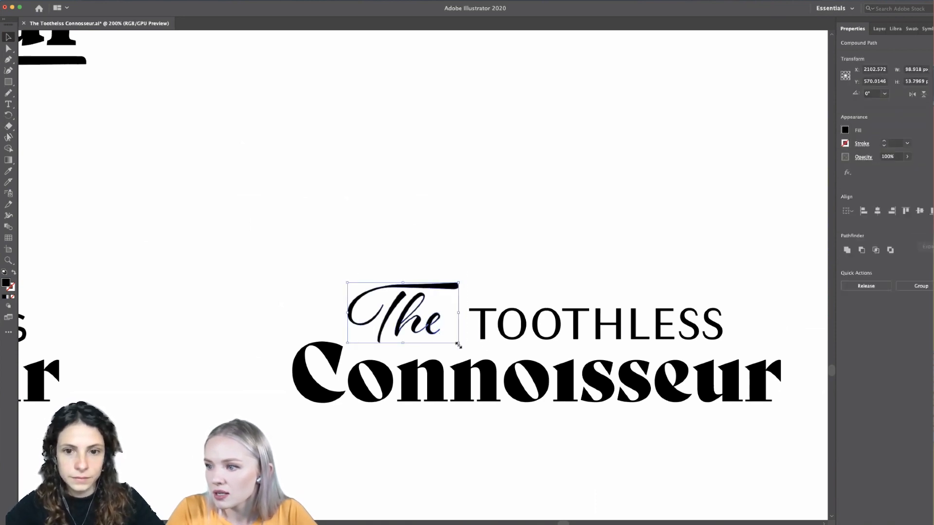
pyautogui.moveTo(459, 345); pyautogui.dragTo(472, 360)
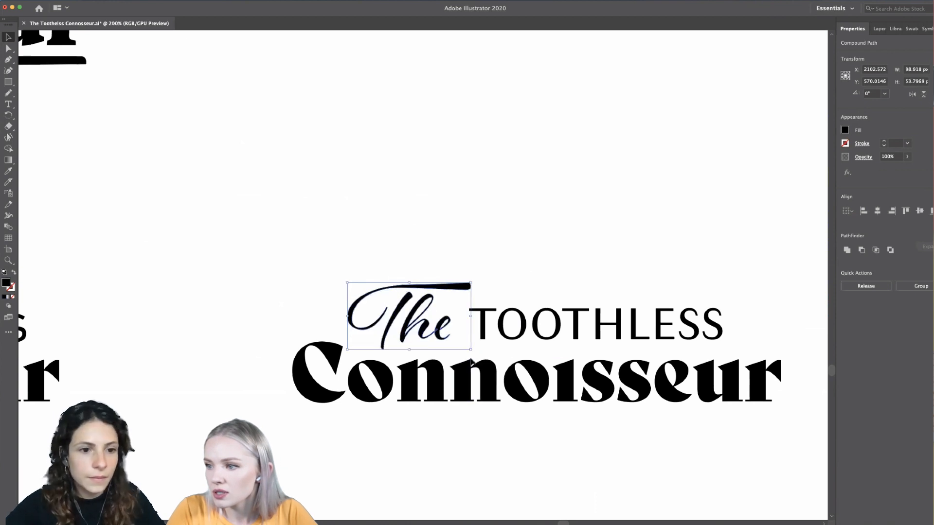
pyautogui.click(530, 276)
pyautogui.hscroll(3, 530, 276)
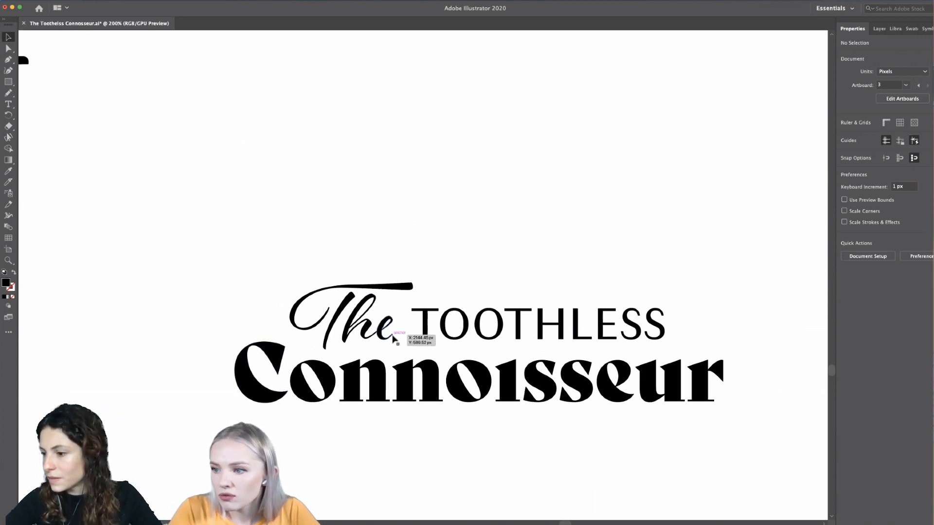
# - Shift the whole script The slightly closer to TOOTHLESS so the T's crossbar overhangs the neighbouring letter
pyautogui.scroll(3, 394, 336)
pyautogui.moveTo(362, 349); pyautogui.dragTo(365, 350)
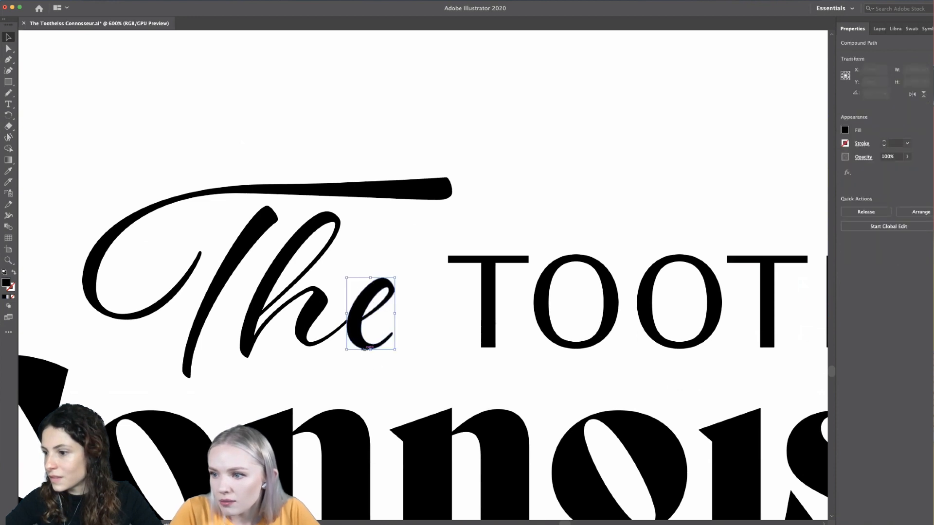
pyautogui.click(379, 370)
pyautogui.scroll(-1, 379, 370)
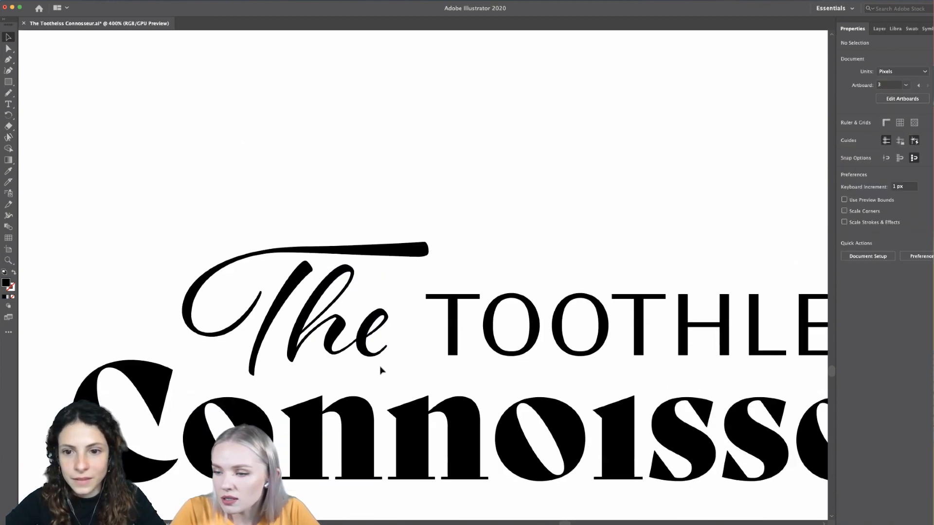
pyautogui.moveTo(378, 189); pyautogui.dragTo(233, 340)
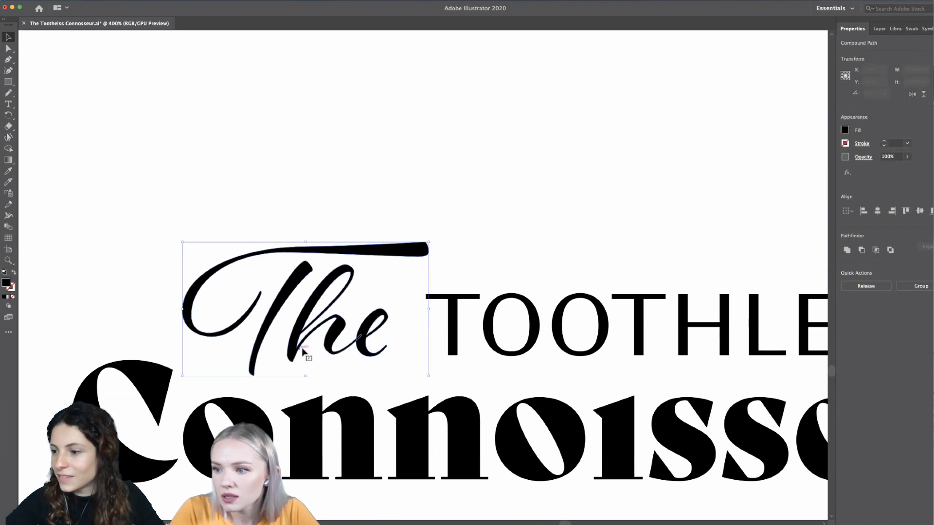
pyautogui.moveTo(369, 358); pyautogui.dragTo(375, 359)
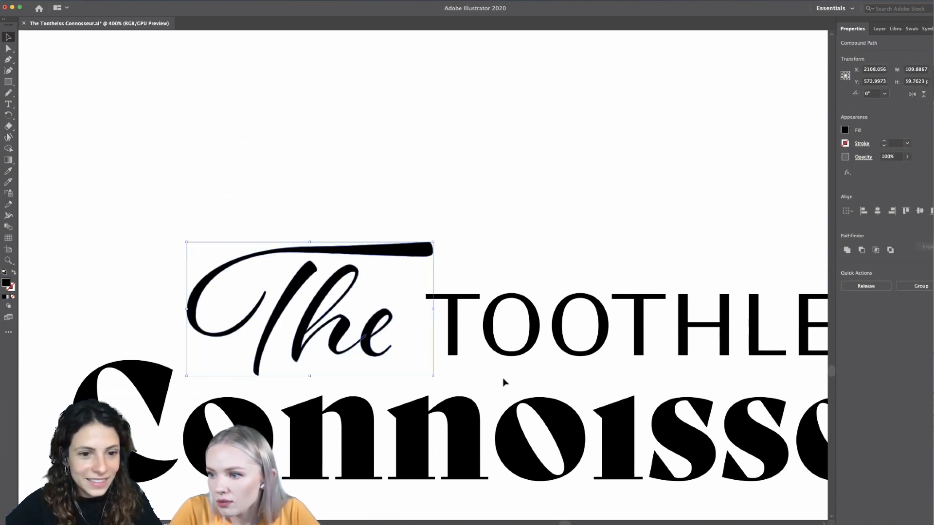
pyautogui.click(509, 377)
pyautogui.scroll(-3, 510, 378)
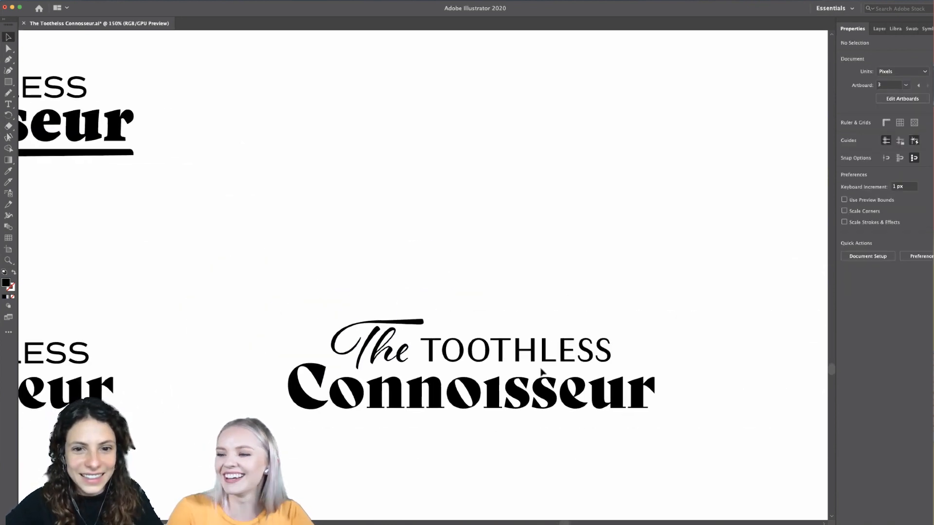
pyautogui.scroll(-6, 638, 329)
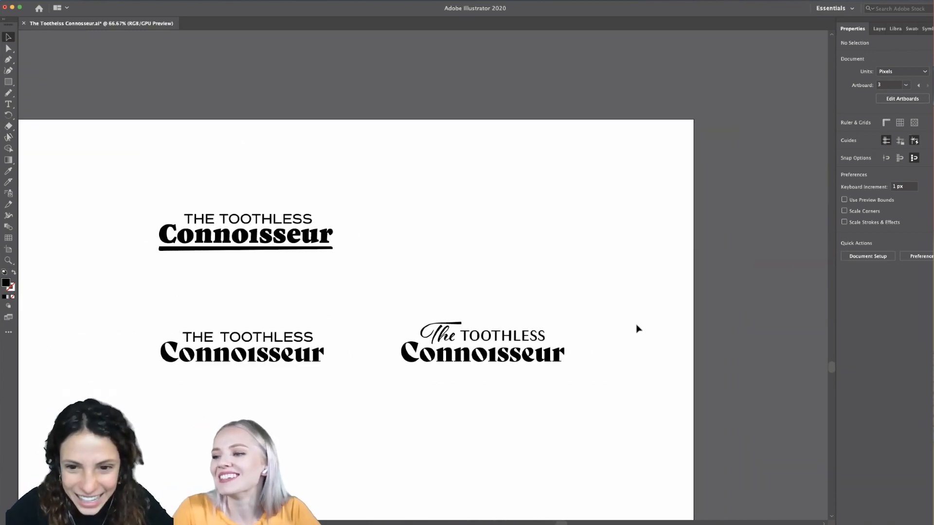
pyautogui.scroll(-2, 638, 329)
pyautogui.scroll(8, 568, 313)
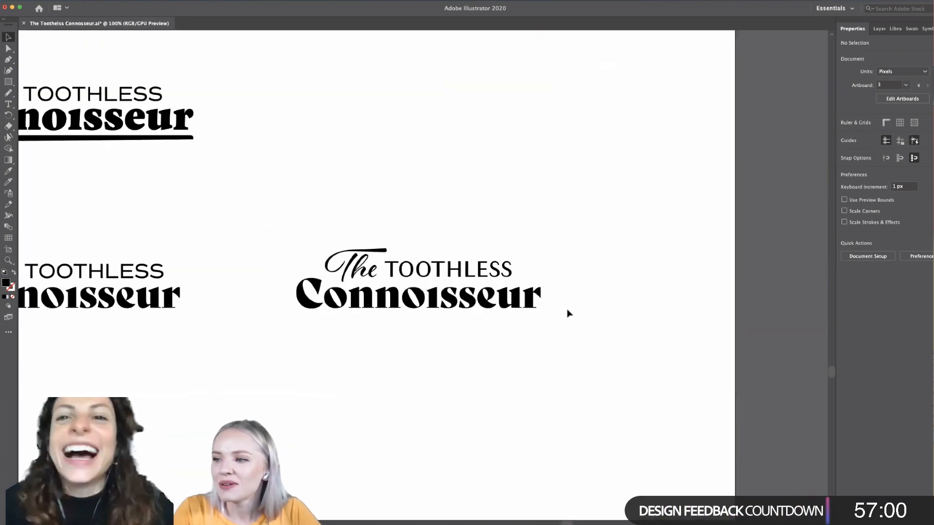
pyautogui.scroll(1, 568, 313)
pyautogui.hscroll(-1, 568, 313)
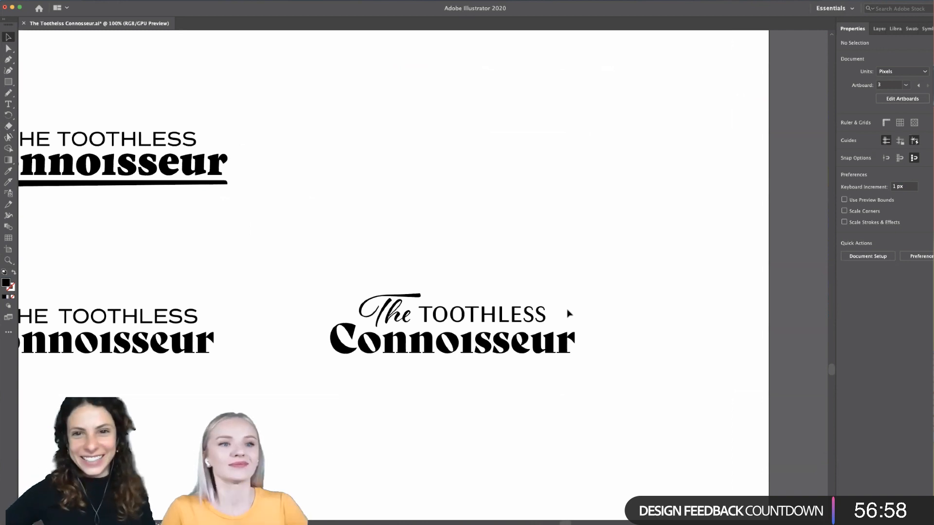
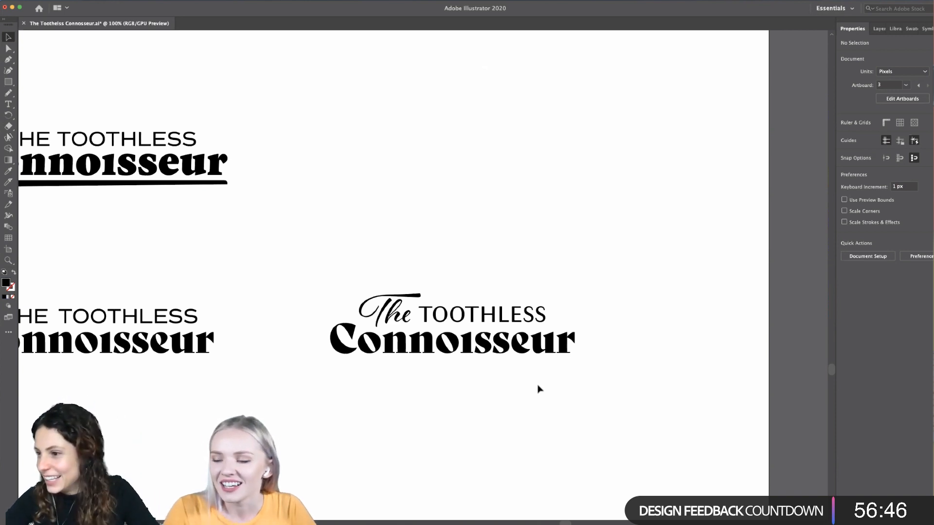
# - Examine the finished wordmark variations side by side and up close, comparing them with the plain Connoisseur versions
pyautogui.scroll(-1, 538, 389)
pyautogui.scroll(-2, 538, 389)
pyautogui.hscroll(-2, 539, 390)
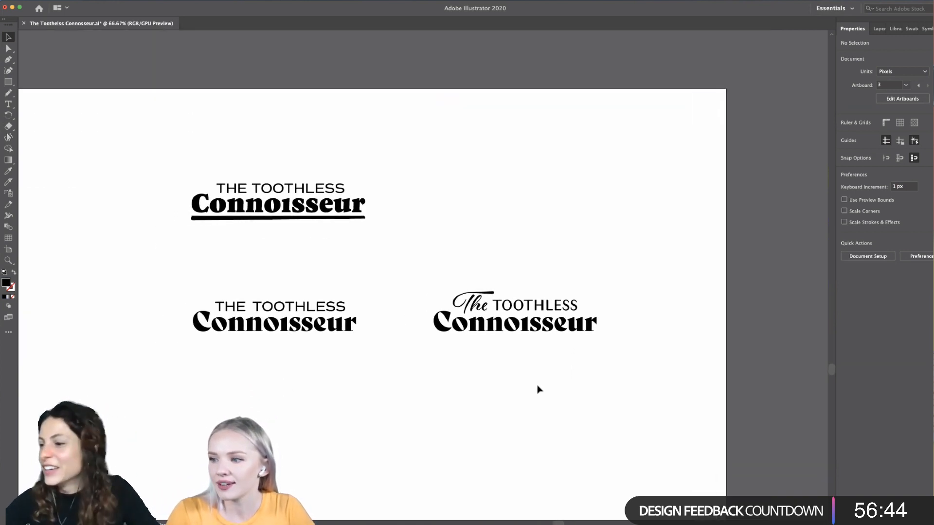
pyautogui.scroll(-1, 538, 390)
pyautogui.hscroll(-1, 538, 389)
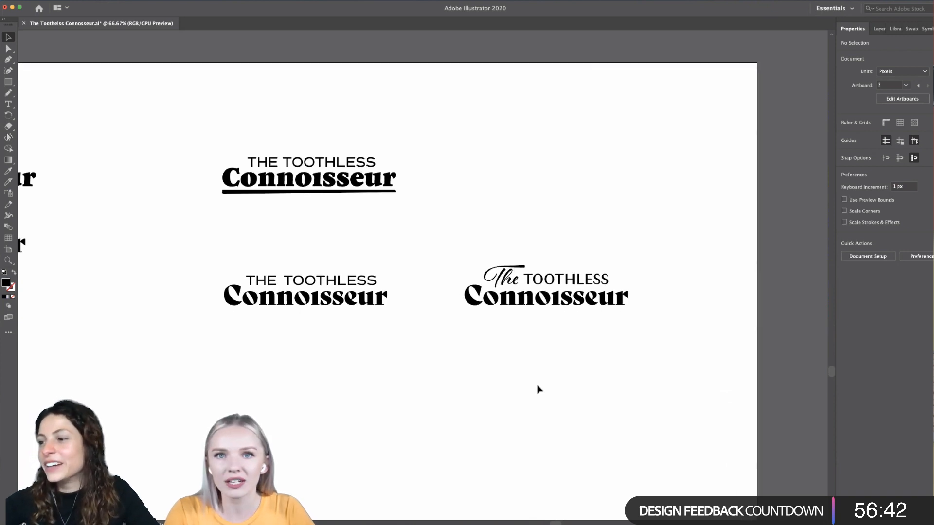
pyautogui.scroll(-1, 539, 390)
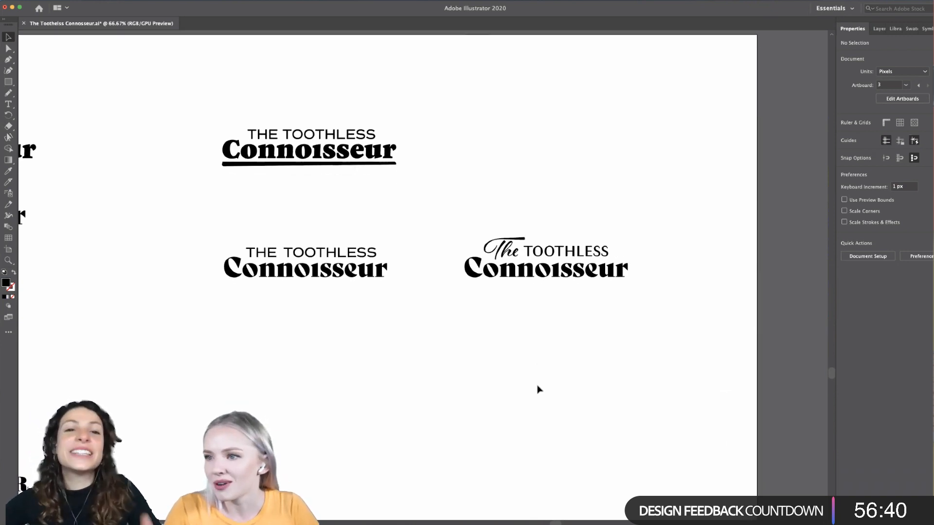
pyautogui.hscroll(1, 538, 390)
pyautogui.scroll(-1, 538, 390)
pyautogui.scroll(-1, 539, 389)
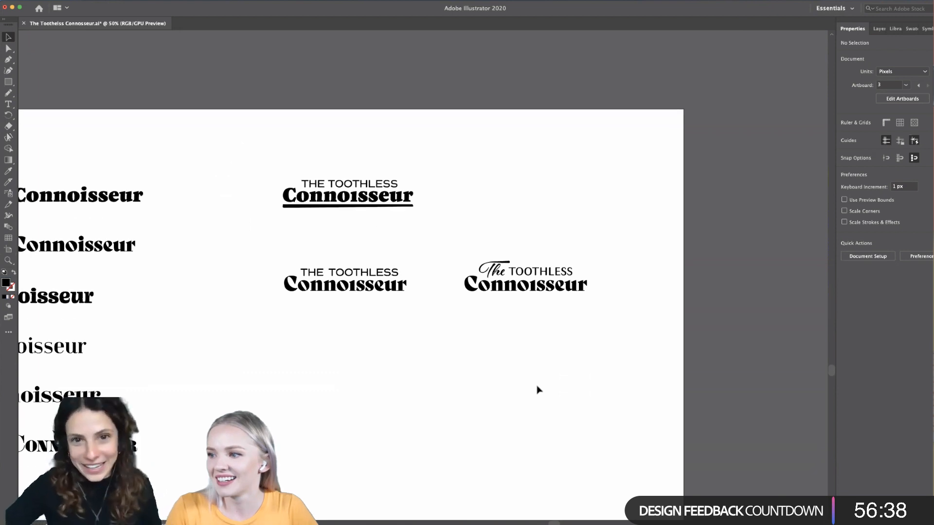
pyautogui.hscroll(1, 538, 389)
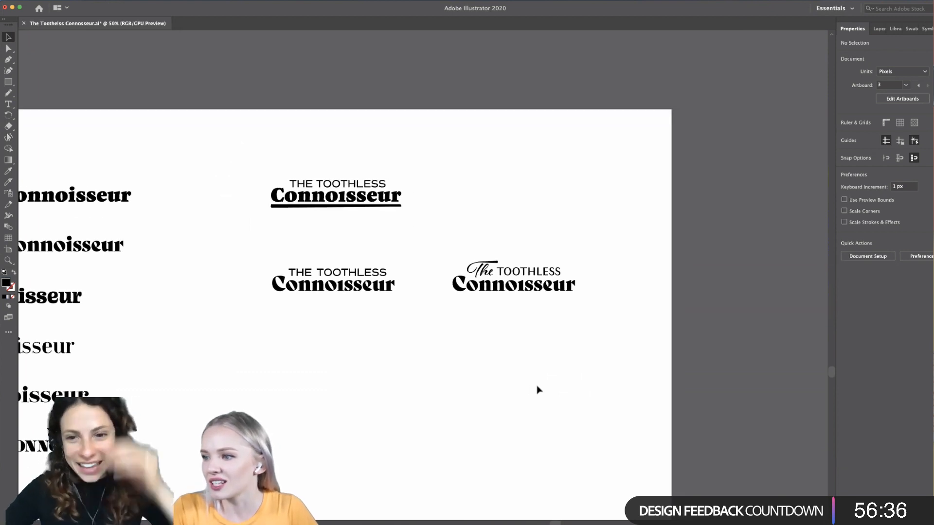
pyautogui.scroll(3, 545, 302)
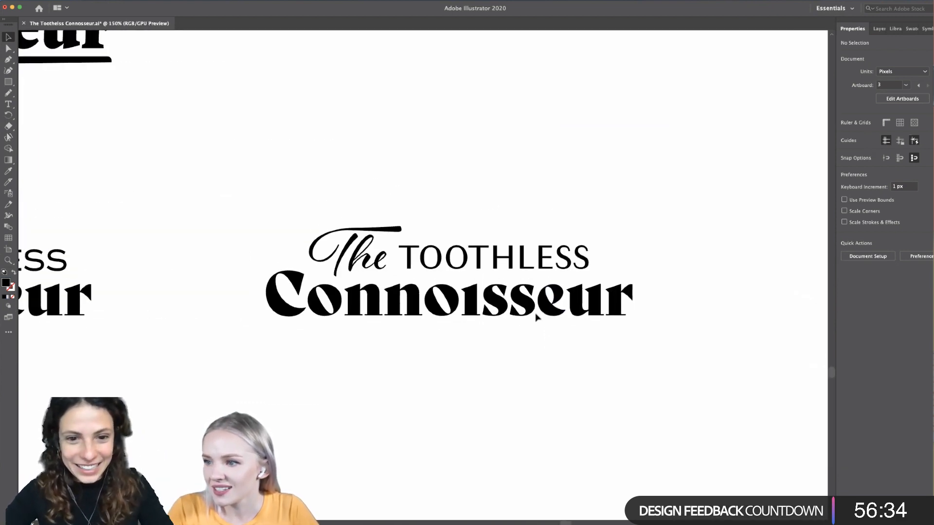
pyautogui.scroll(-3, 408, 432)
pyautogui.scroll(-2, 408, 432)
pyautogui.hscroll(-2, 408, 431)
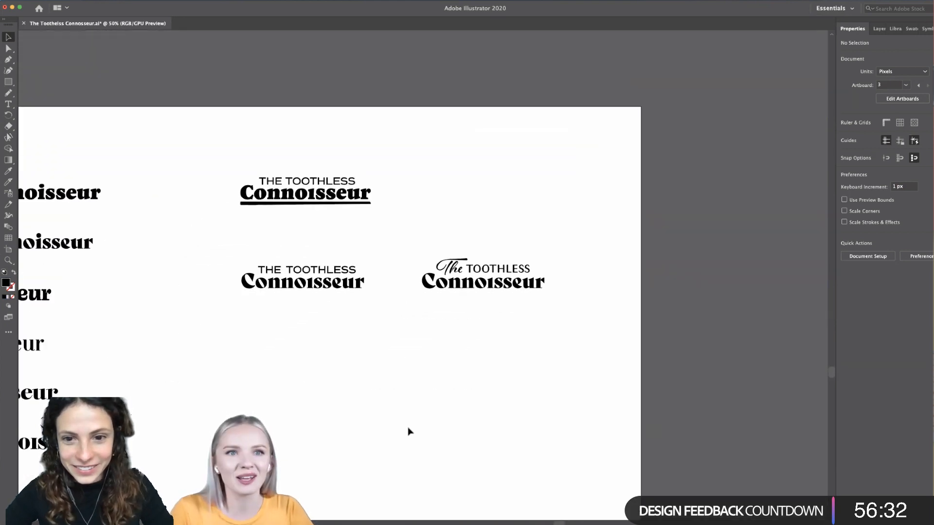
pyautogui.hscroll(-3, 409, 432)
pyautogui.scroll(-2, 408, 432)
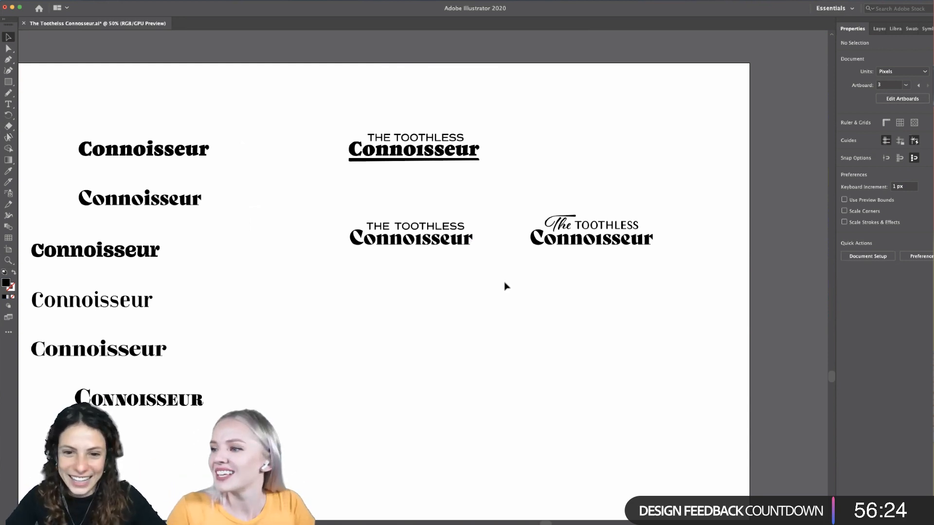
pyautogui.hscroll(-3, 504, 286)
pyautogui.scroll(-2, 503, 286)
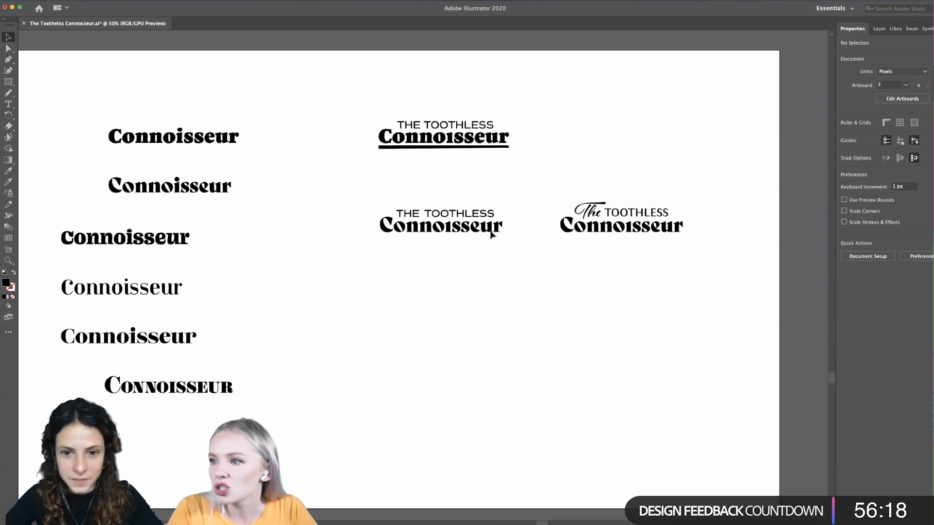
pyautogui.press('super+equal')
pyautogui.press('super+equal')
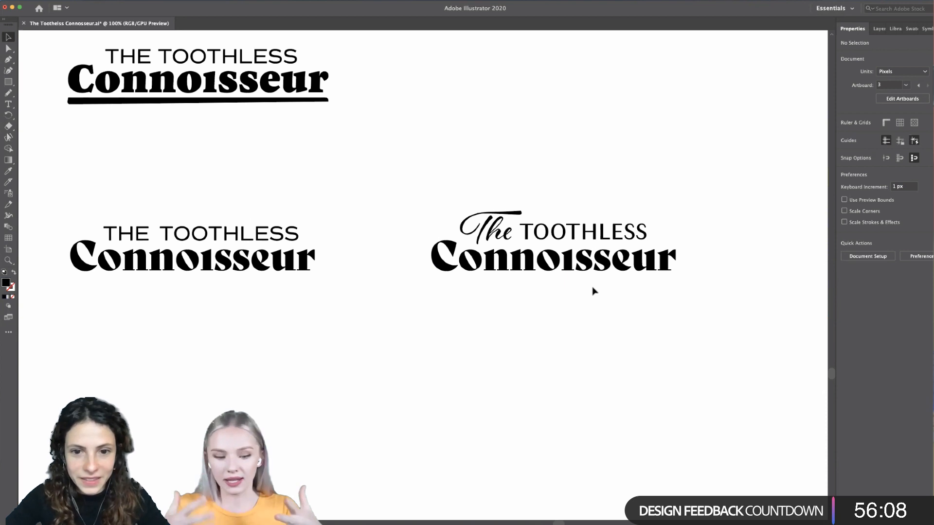
# - Delete the thin, high-contrast Connoisseur, the fourth in the column of plain versions
pyautogui.scroll(-2, 592, 287)
pyautogui.hscroll(-4, 592, 287)
pyautogui.scroll(-2, 592, 288)
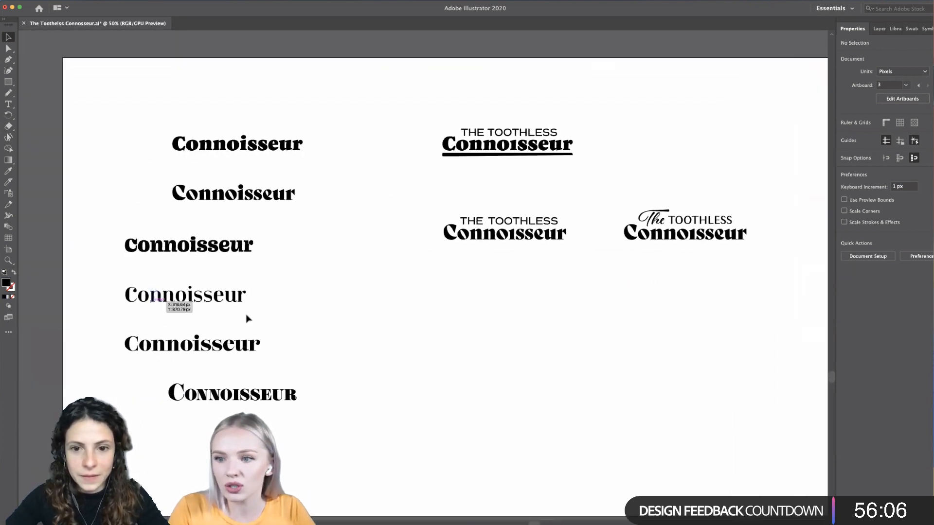
pyautogui.click(243, 299)
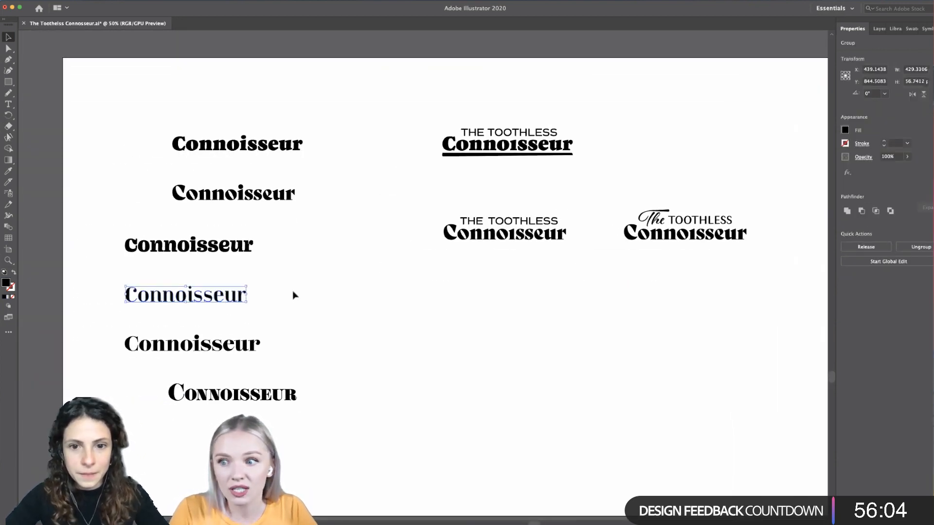
pyautogui.press('Delete')
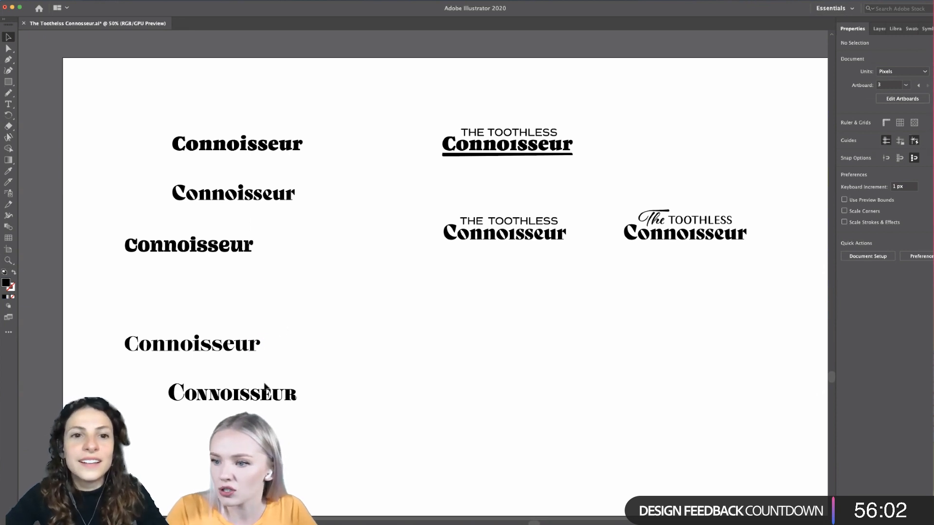
# - Duplicate the small-caps Connoisseur into the empty area beside it and place a copy of the script The and TOOTHLESS directly above it
pyautogui.hscroll(2, 268, 398)
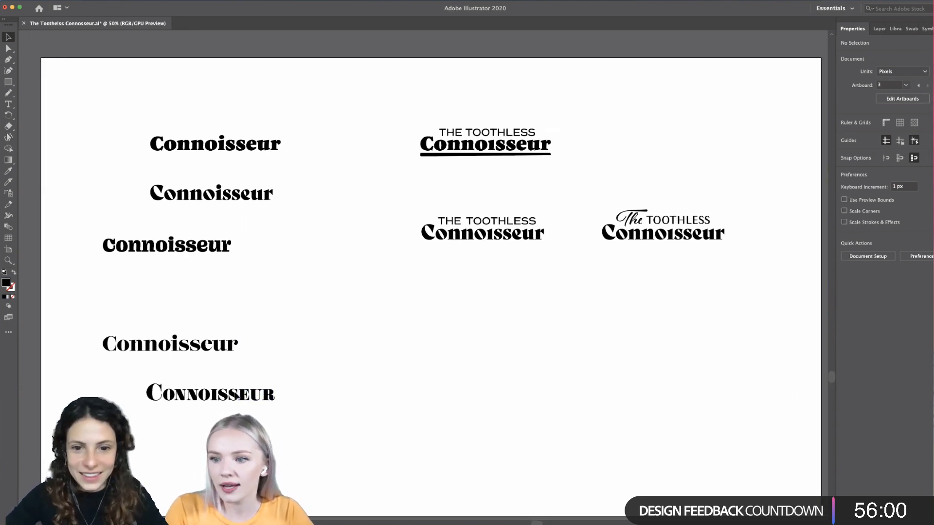
pyautogui.moveTo(245, 395); pyautogui.dragTo(506, 403)
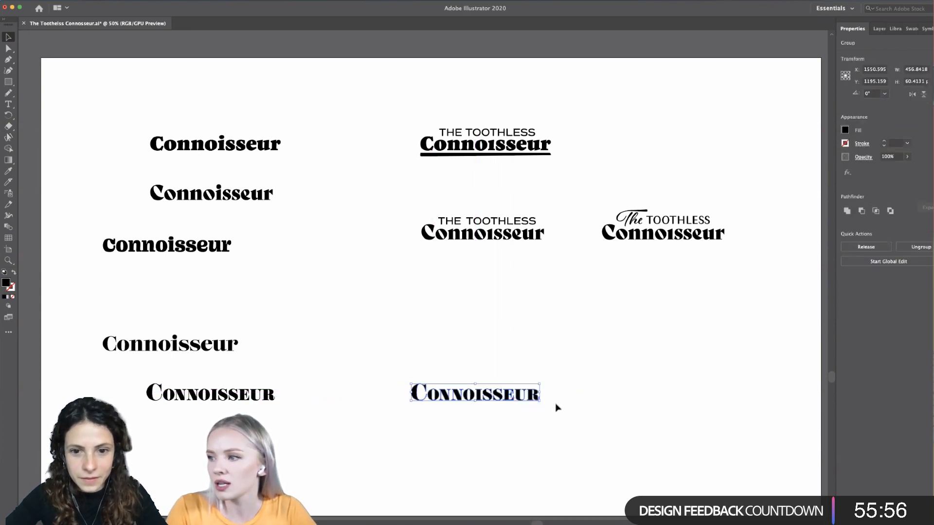
pyautogui.click(608, 332)
pyautogui.moveTo(683, 193); pyautogui.dragTo(460, 376)
pyautogui.click(600, 370)
pyautogui.scroll(5, 494, 436)
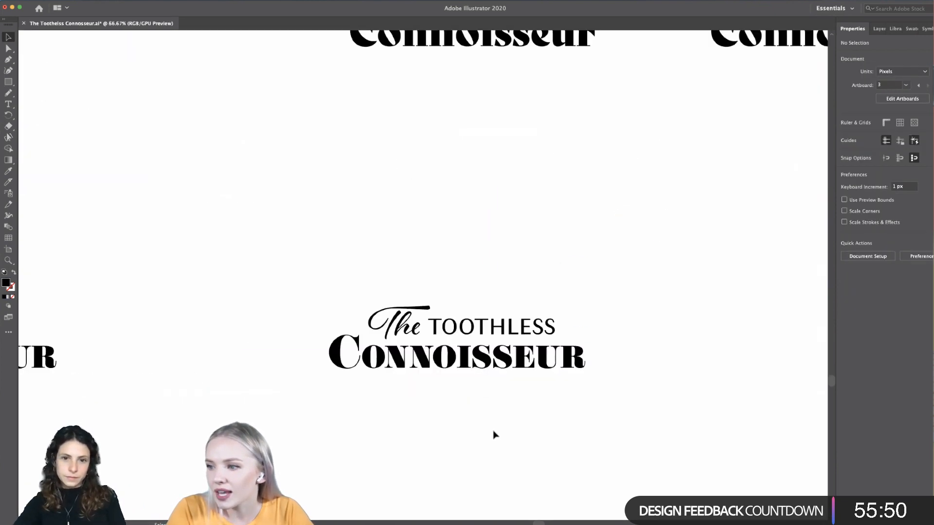
# - Delete TOOTHLESS from the new small-caps wordmark, leaving only the script The above CONNOISSEUR
pyautogui.scroll(-5, 494, 435)
pyautogui.scroll(-1, 494, 436)
pyautogui.hscroll(2, 494, 435)
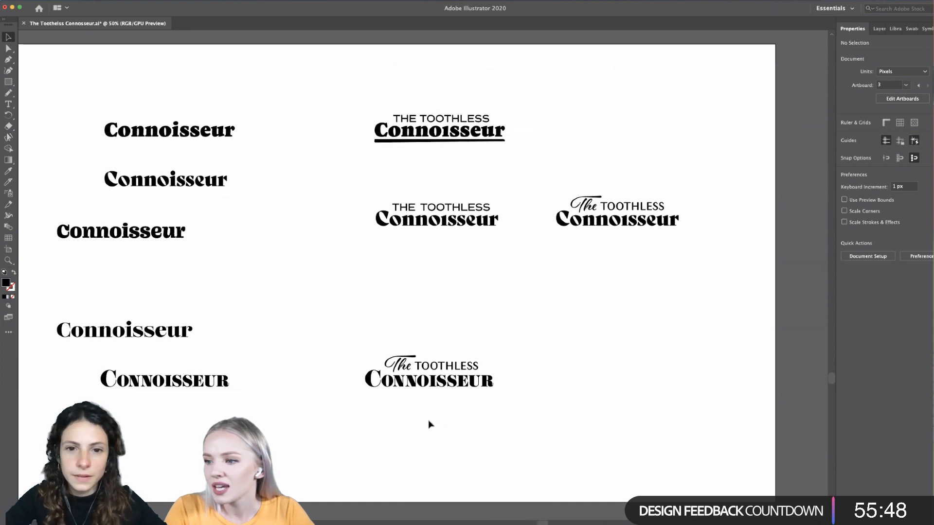
pyautogui.click(448, 368)
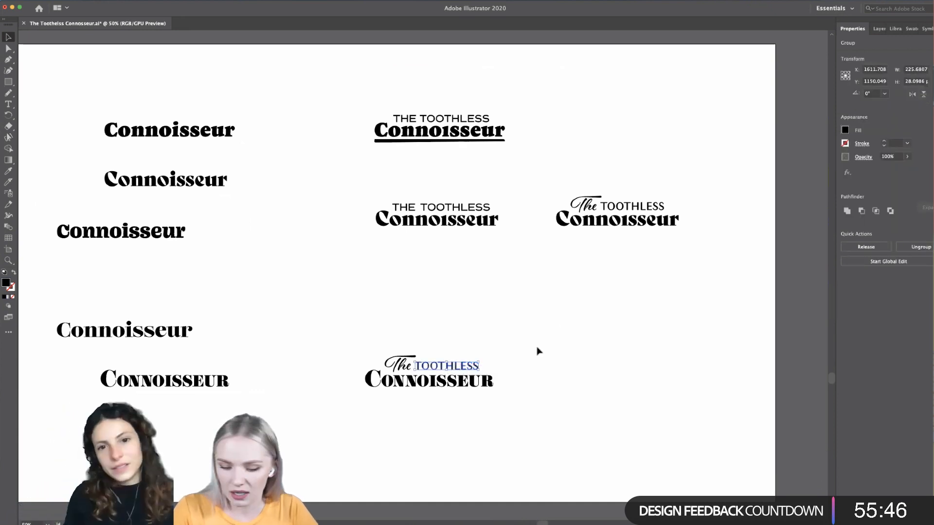
pyautogui.press('Delete')
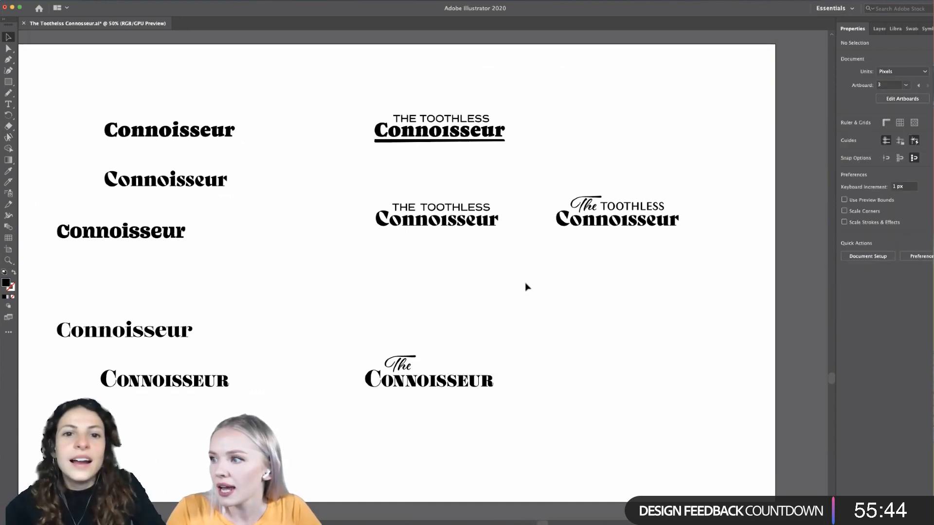
# - Copy the live EloquentJFSmallCapsPro Connoisseur text from the font sheet artboard to the space above the new small-caps wordmark
pyautogui.scroll(-1, 437, 366)
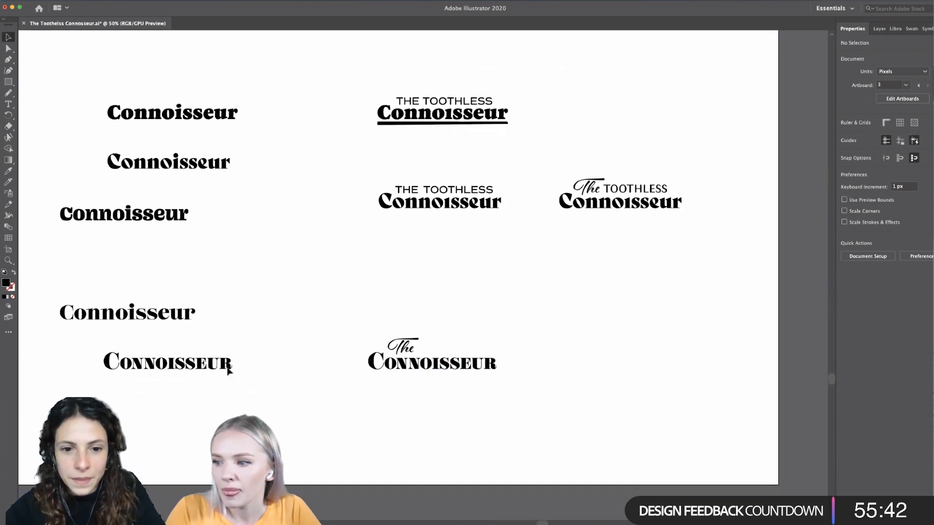
pyautogui.scroll(-2, 231, 270)
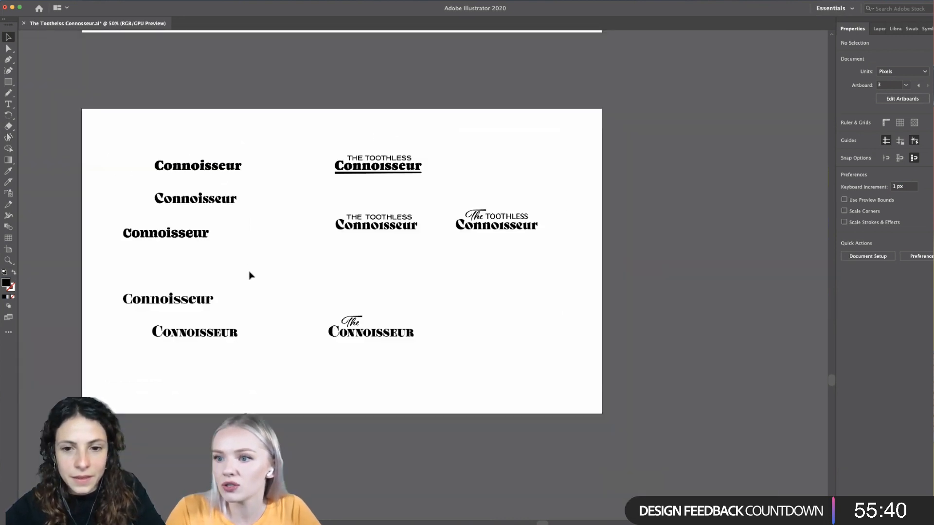
pyautogui.scroll(3, 248, 274)
pyautogui.scroll(3, 249, 274)
pyautogui.scroll(-2, 250, 272)
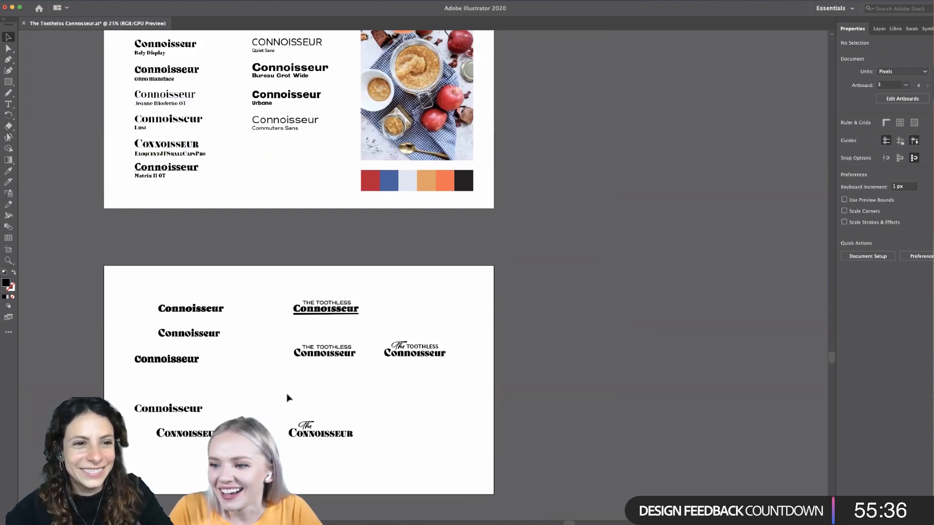
pyautogui.moveTo(186, 153); pyautogui.dragTo(394, 416)
pyautogui.scroll(4, 340, 423)
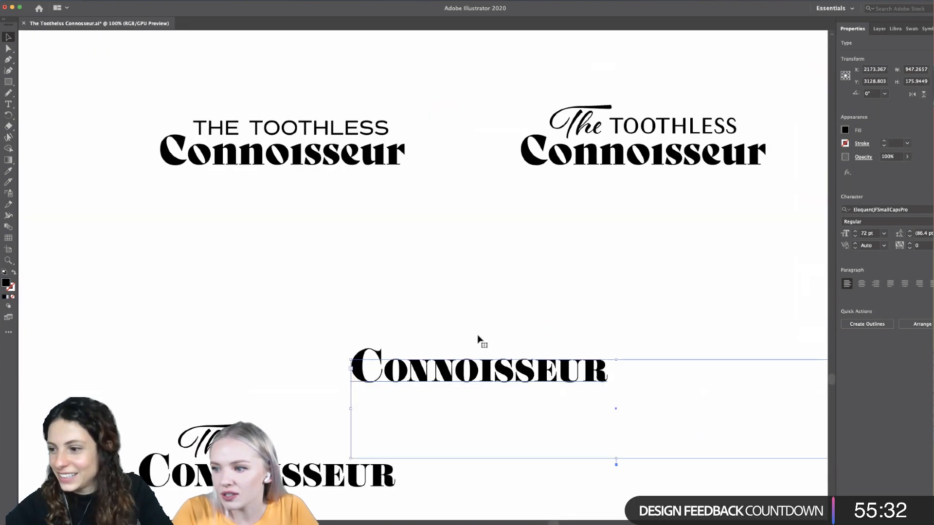
# - Replace the wording of the copied EloquentJFSmallCapsPro text with TOOTHLESS in full capitals
pyautogui.scroll(-1, 480, 340)
pyautogui.press('t')
pyautogui.doubleClick(468, 354)
pyautogui.write('T')
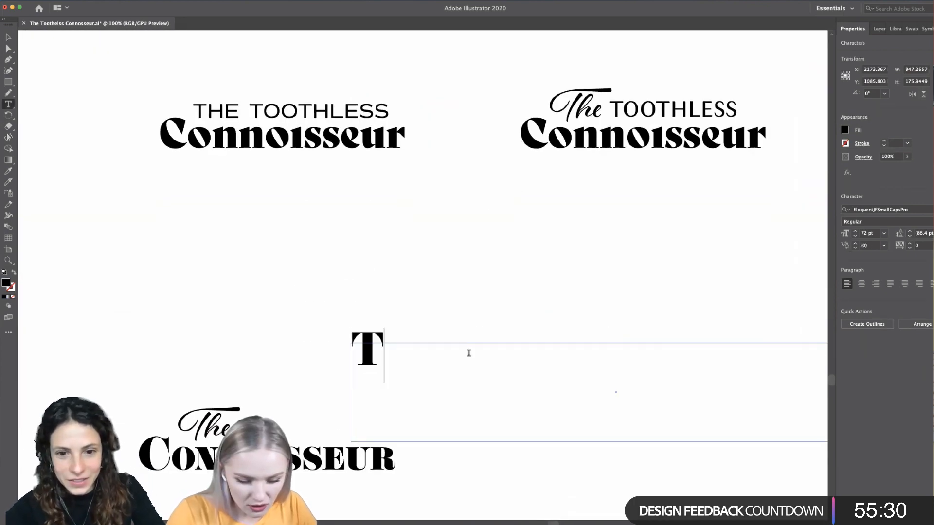
pyautogui.write('oothle')
pyautogui.press('BackSpace')
pyautogui.press('BackSpace')
pyautogui.press('BackSpace')
pyautogui.press('BackSpace')
pyautogui.press('BackSpace')
pyautogui.press('BackSpace')
pyautogui.press('BackSpace')
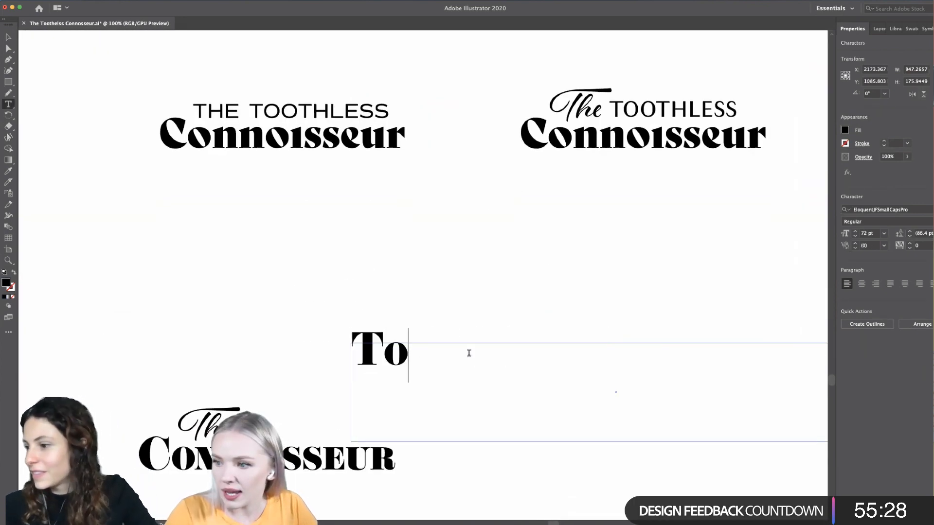
pyautogui.write('T')
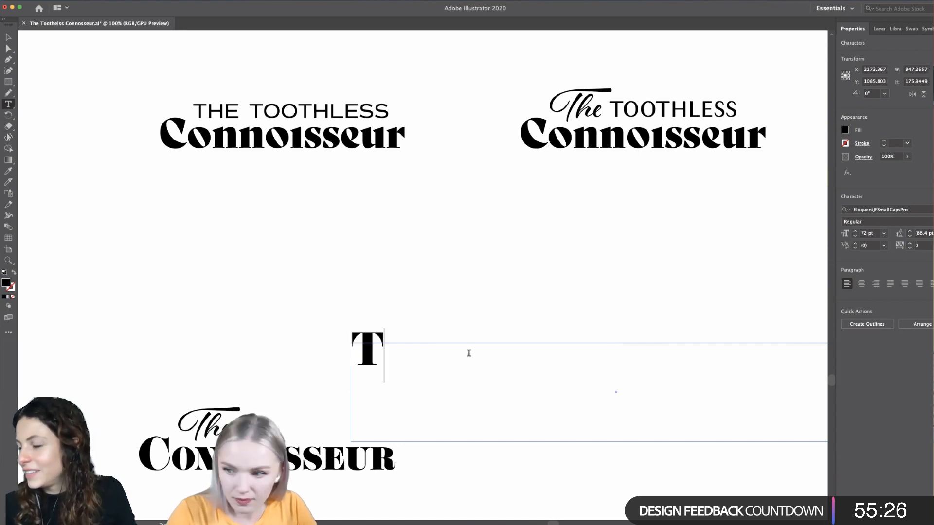
pyautogui.press('BackSpace')
pyautogui.write('TOOTHLES')
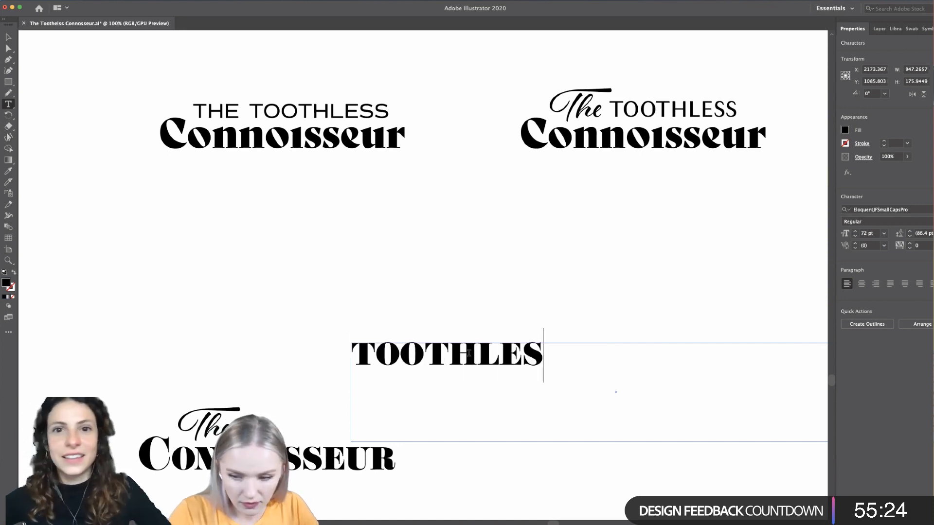
pyautogui.write('S')
# - Preview the Italic style on the TOOTHLESS text and keep Regular
pyautogui.moveTo(570, 351); pyautogui.dragTo(277, 340)
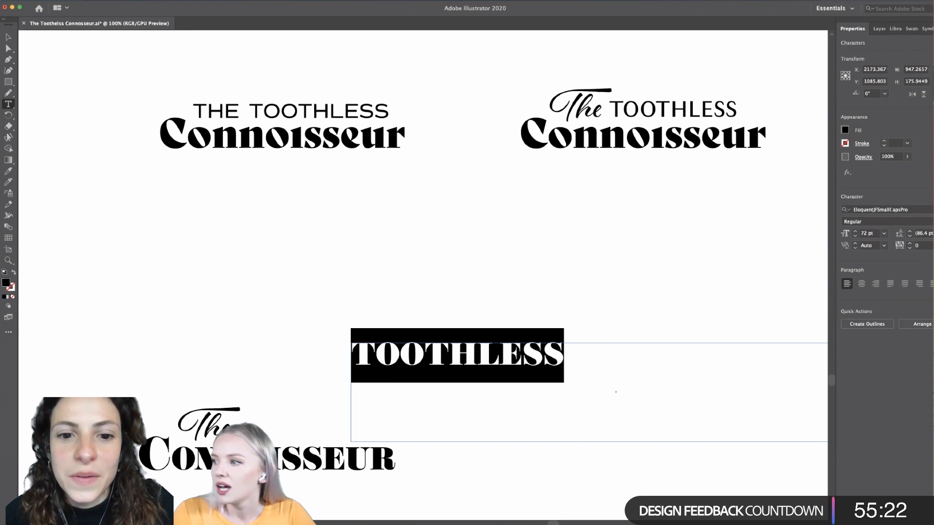
pyautogui.click(932, 222)
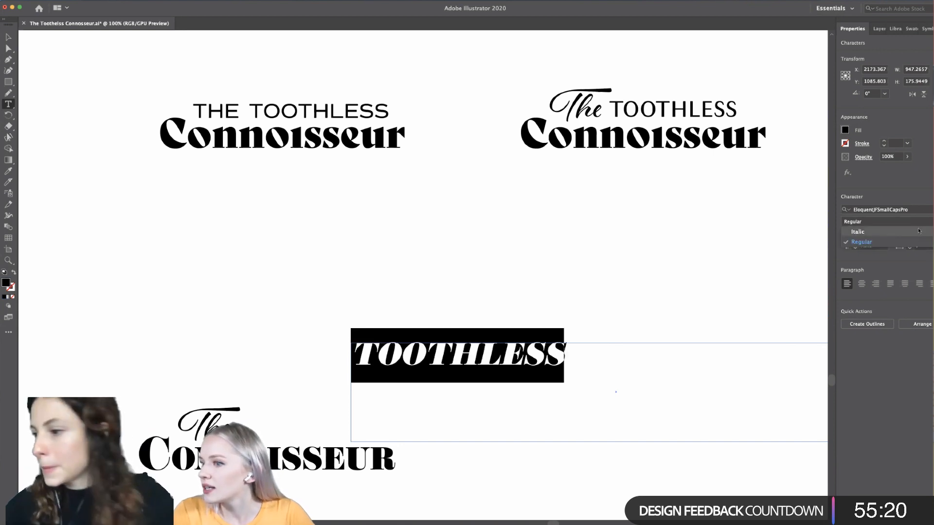
pyautogui.click(861, 242)
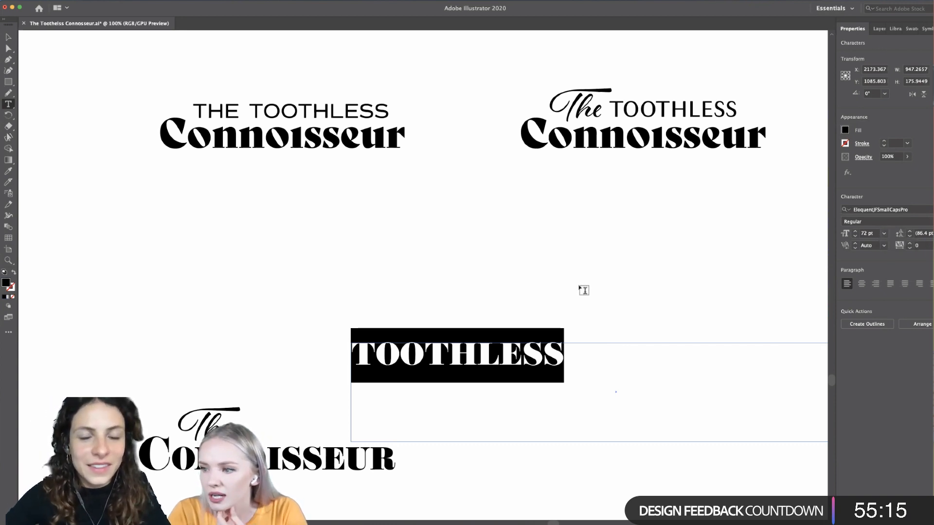
# - Move the TOOTHLESS text next to the script The, above the small-caps CONNOISSEUR
pyautogui.click(9, 38)
pyautogui.moveTo(442, 365); pyautogui.dragTo(335, 436)
pyautogui.scroll(-2, 337, 436)
pyautogui.hscroll(-3, 337, 436)
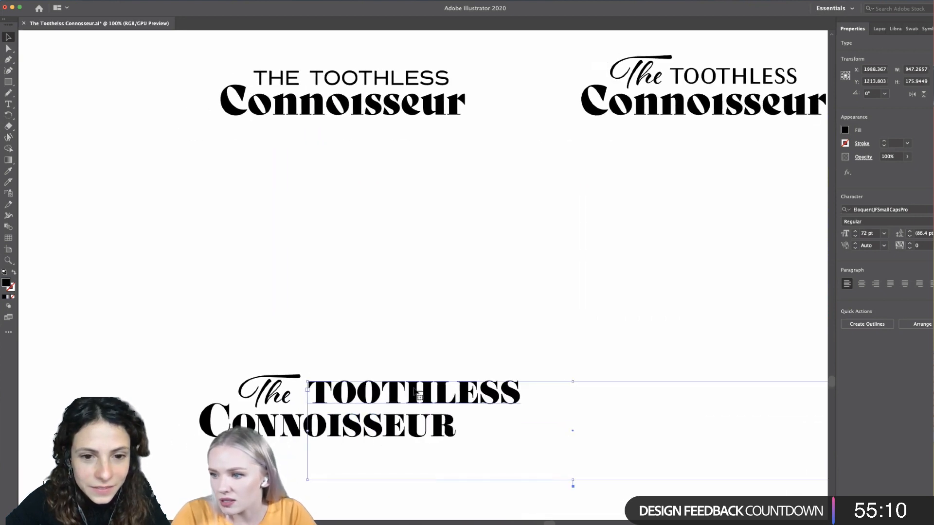
# - Set the TOOTHLESS text to 36 pt with a tracking of 75
pyautogui.doubleClick(446, 395)
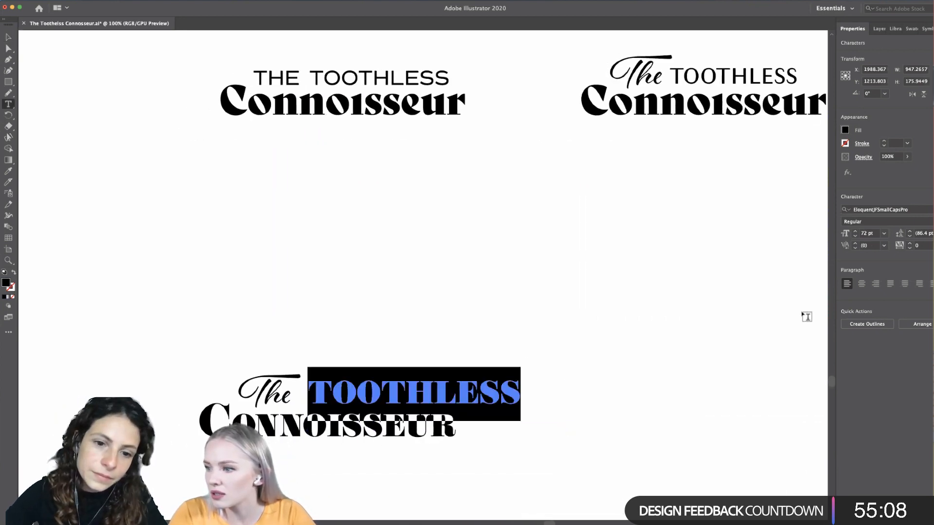
pyautogui.click(884, 234)
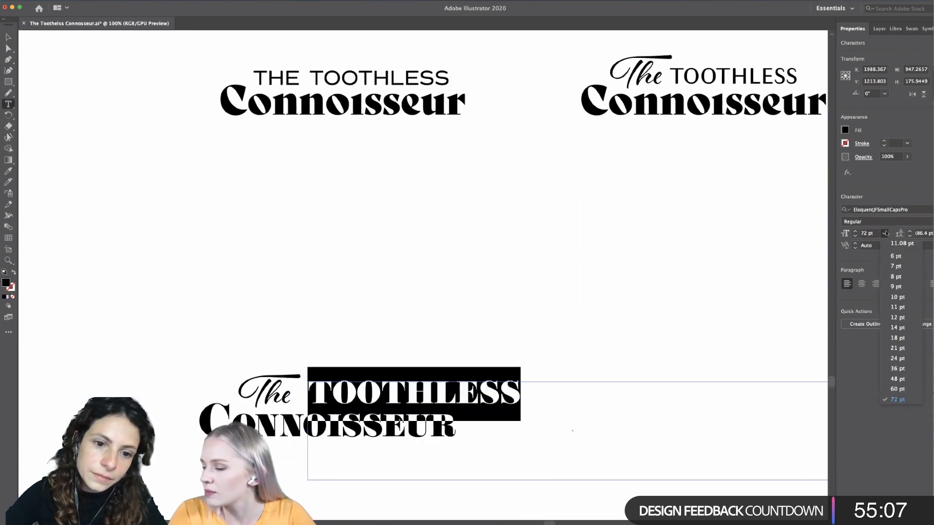
pyautogui.click(898, 368)
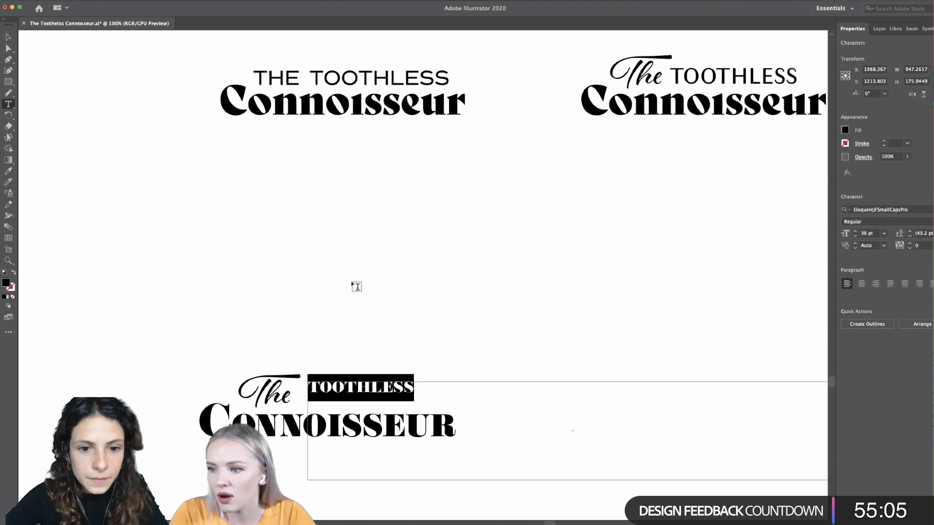
pyautogui.click(933, 246)
pyautogui.click(926, 363)
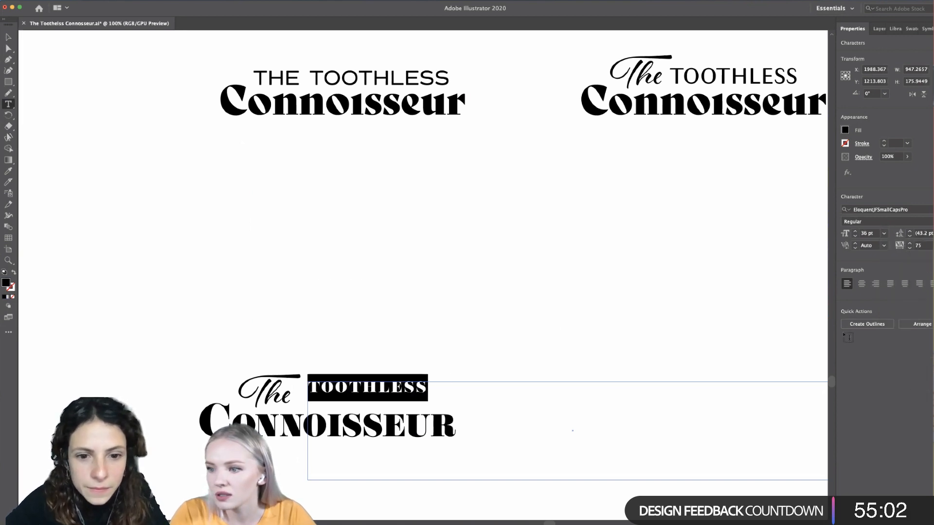
# - Delete the small-caps TOOTHLESS text from the fourth wordmark
pyautogui.click(9, 38)
pyautogui.click(152, 233)
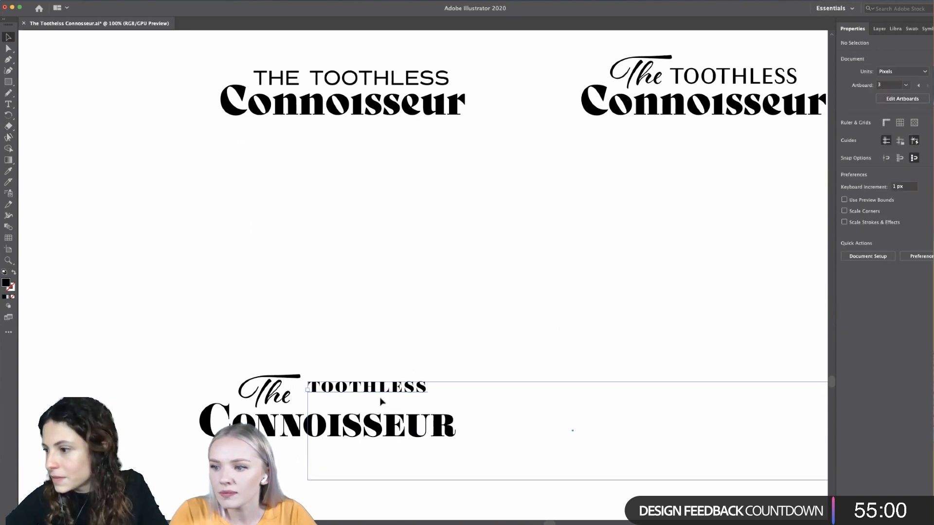
pyautogui.scroll(-3, 407, 357)
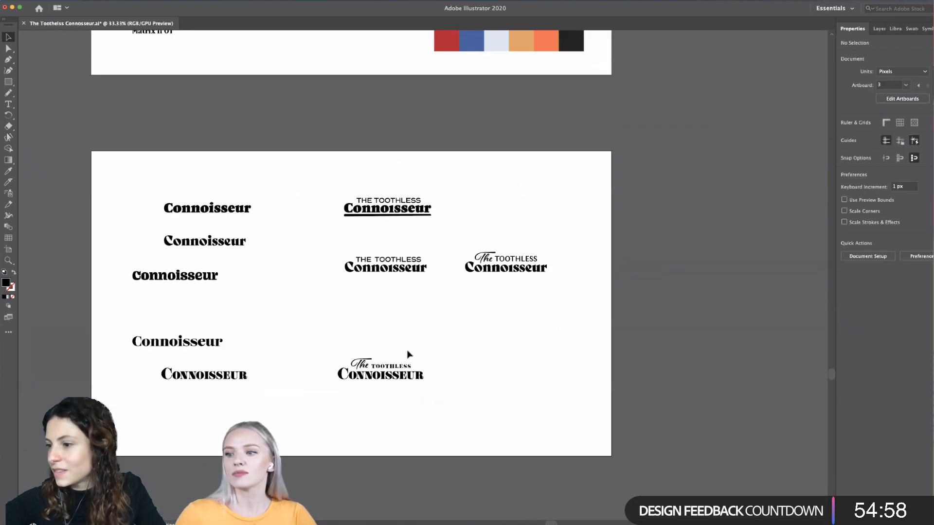
pyautogui.scroll(1, 408, 353)
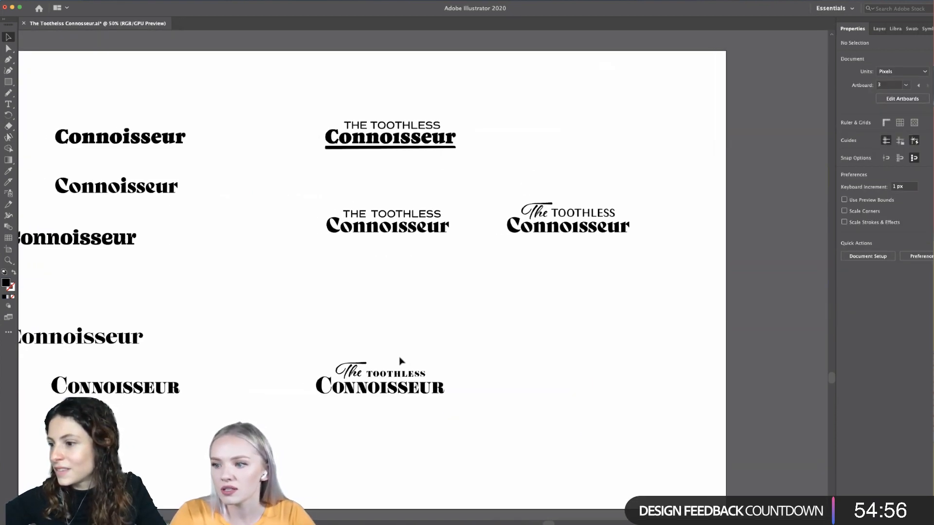
pyautogui.scroll(1, 406, 356)
pyautogui.click(415, 367)
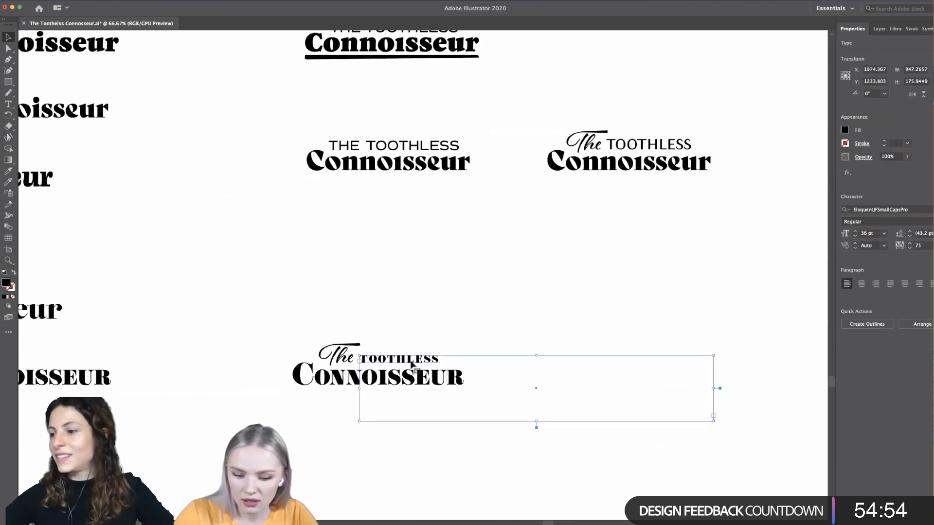
pyautogui.press('Delete')
# - Copy the Jeanne Moderno OT Connoisseur sample from the font board to beside the script The in the fourth wordmark
pyautogui.scroll(-1, 411, 364)
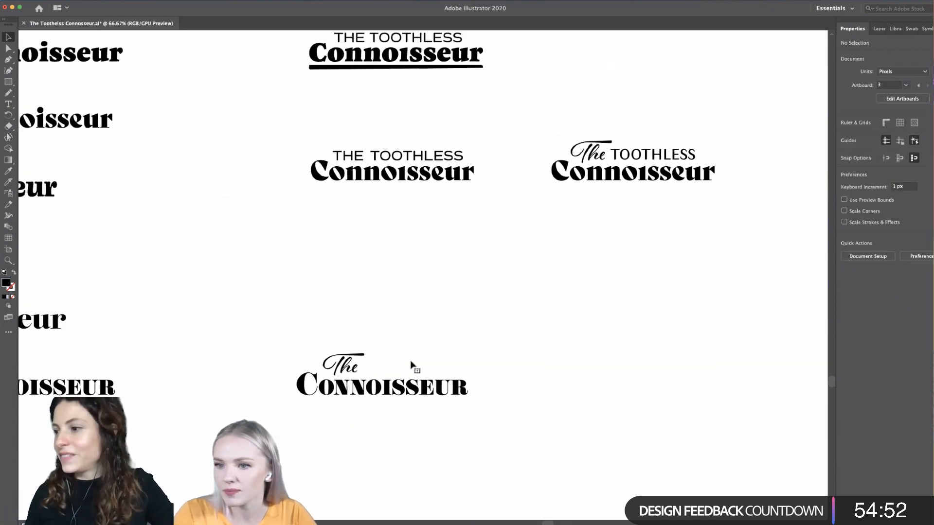
pyautogui.hscroll(3, 411, 364)
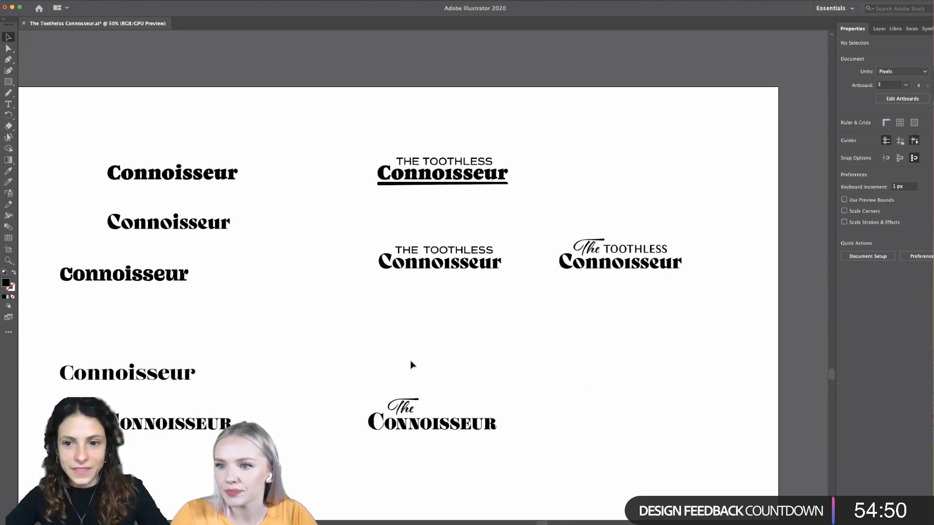
pyautogui.scroll(-1, 411, 365)
pyautogui.scroll(-2, 411, 365)
pyautogui.scroll(5, 411, 365)
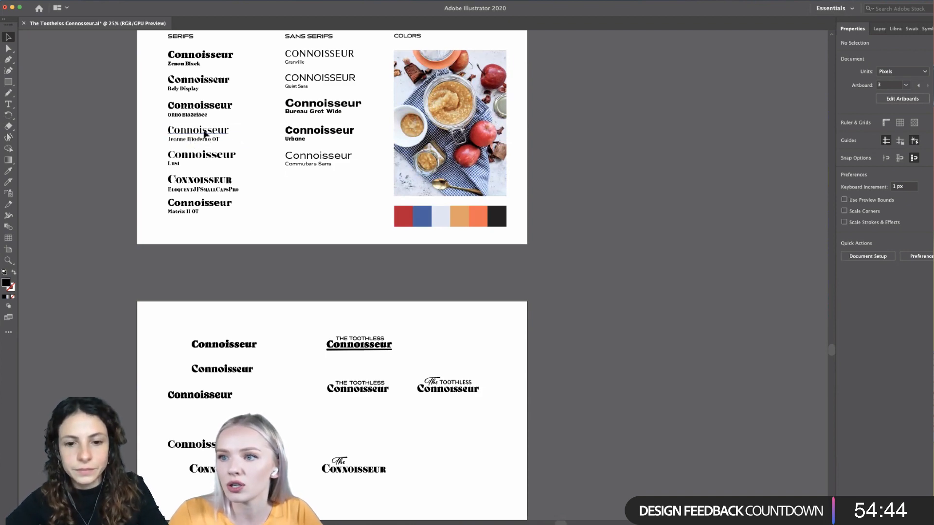
pyautogui.moveTo(204, 133); pyautogui.dragTo(375, 432)
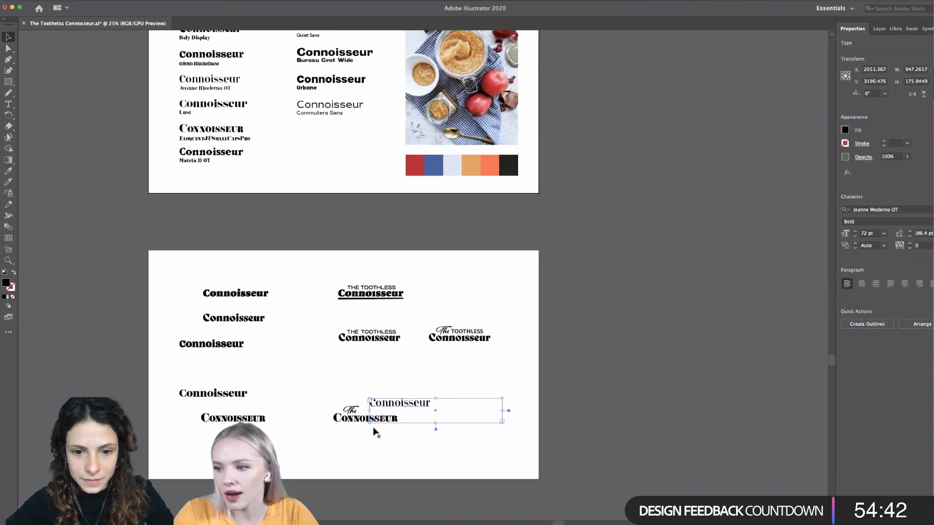
# - Replace the wording of the copied Jeanne Moderno OT text with lowercase toothless and set it to 36 pt
pyautogui.scroll(3, 375, 432)
pyautogui.doubleClick(441, 374)
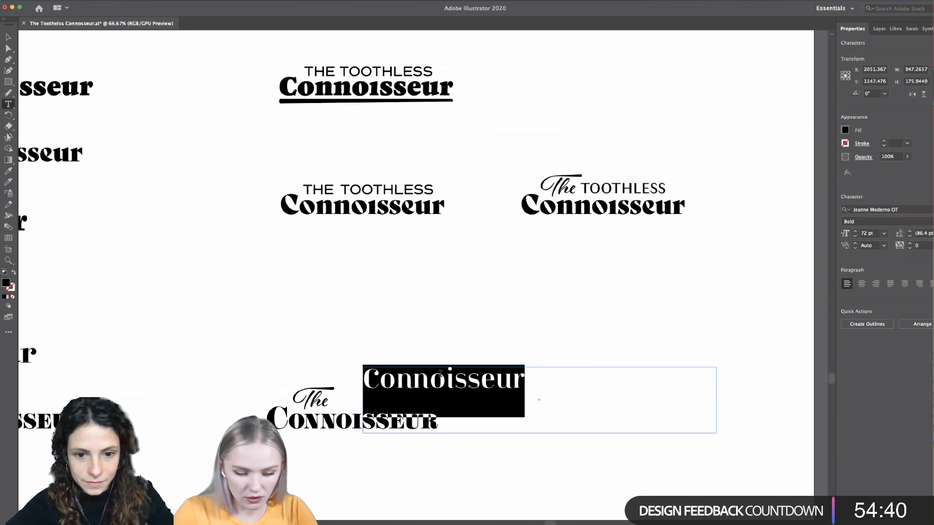
pyautogui.write('toothless')
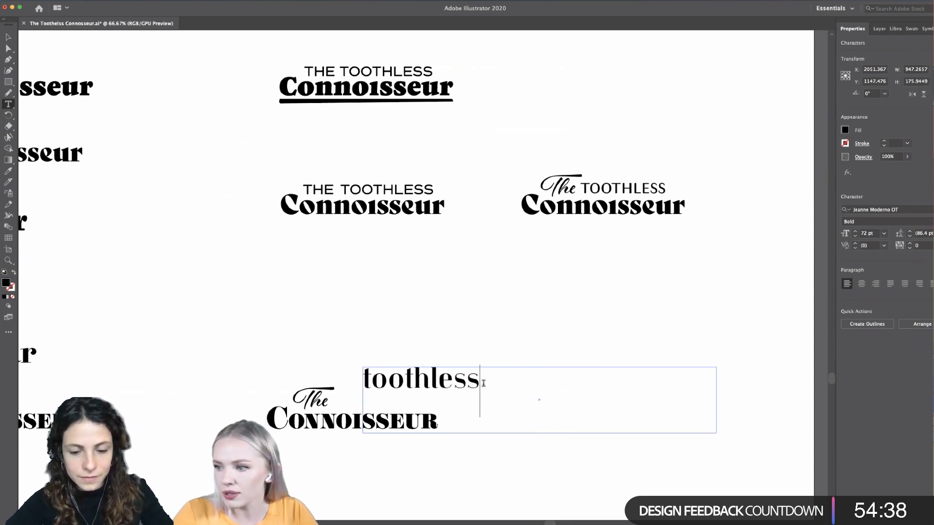
pyautogui.press('super+a')
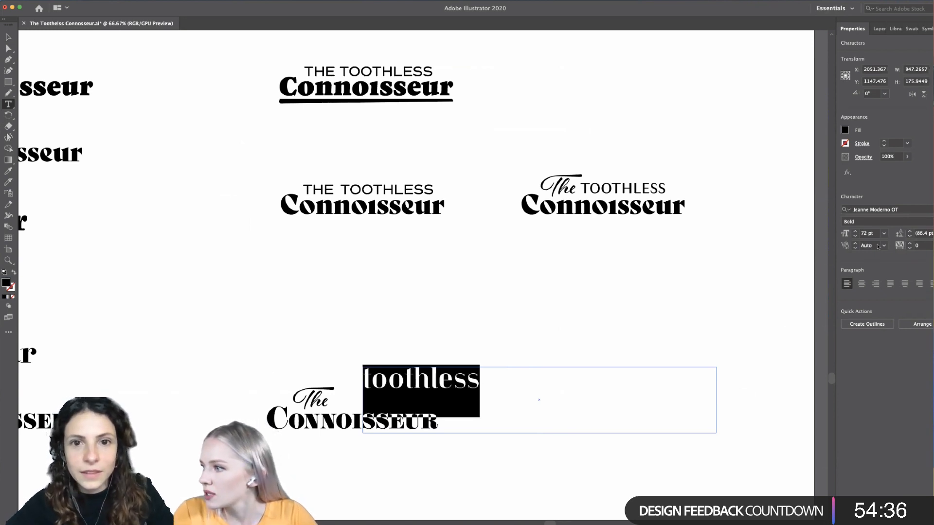
pyautogui.click(884, 233)
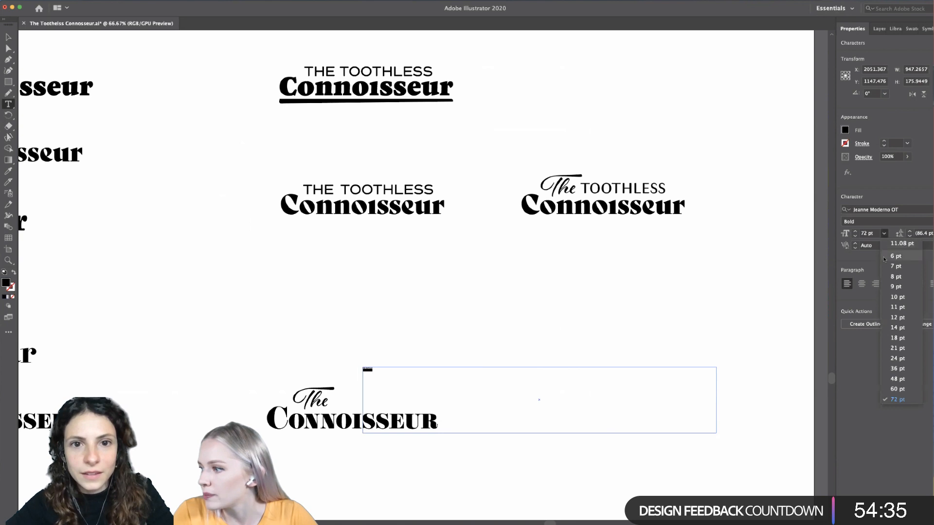
pyautogui.click(897, 369)
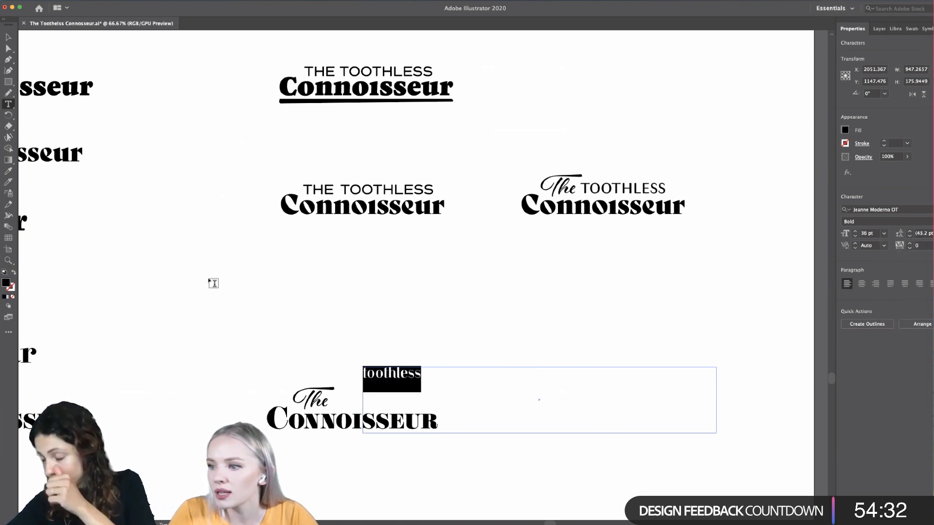
# - Move the toothless text next to the script The, above the small-caps CONNOISSEUR
pyautogui.click(9, 37)
pyautogui.click(194, 287)
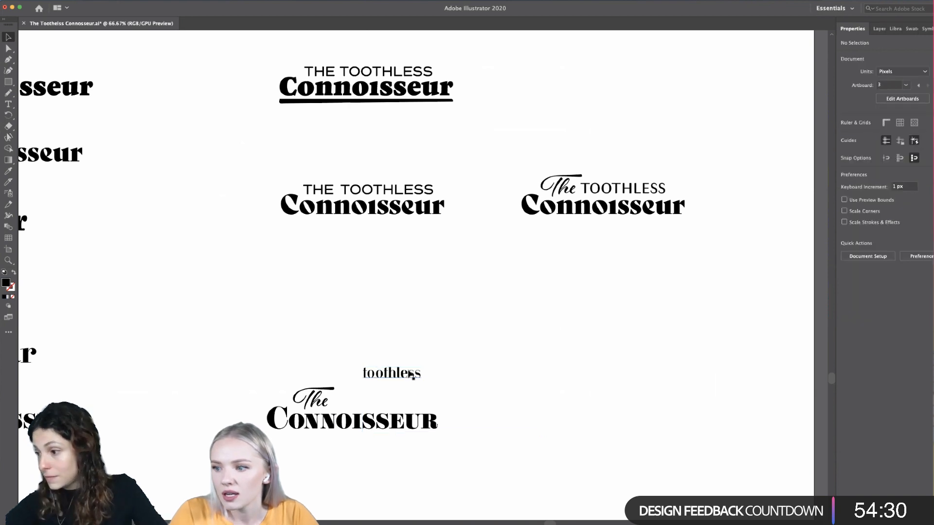
pyautogui.moveTo(402, 382); pyautogui.dragTo(378, 408)
pyautogui.click(401, 372)
# - Delete the whole fourth wordmark: the script The, toothless and the small-caps CONNOISSEUR
pyautogui.scroll(-1, 401, 372)
pyautogui.hscroll(-1, 400, 372)
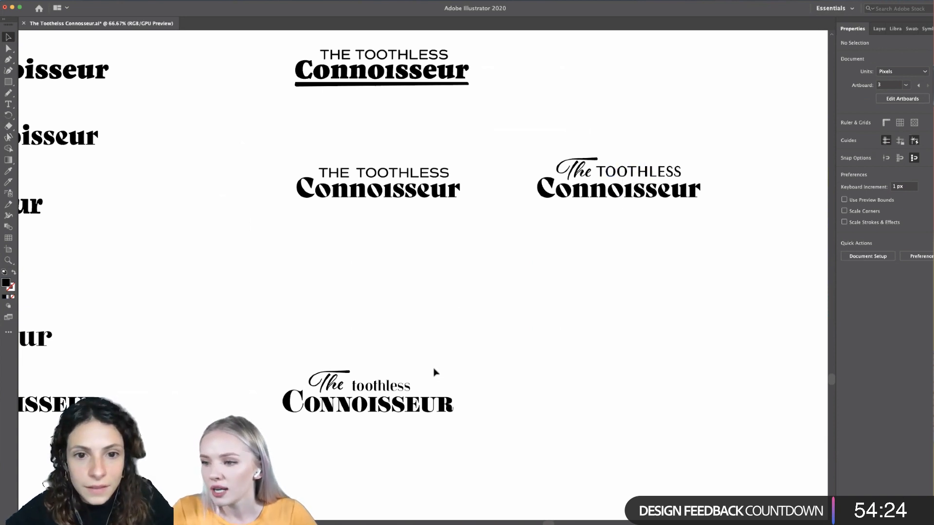
pyautogui.scroll(-1, 397, 378)
pyautogui.hscroll(-1, 397, 378)
pyautogui.scroll(3, 396, 379)
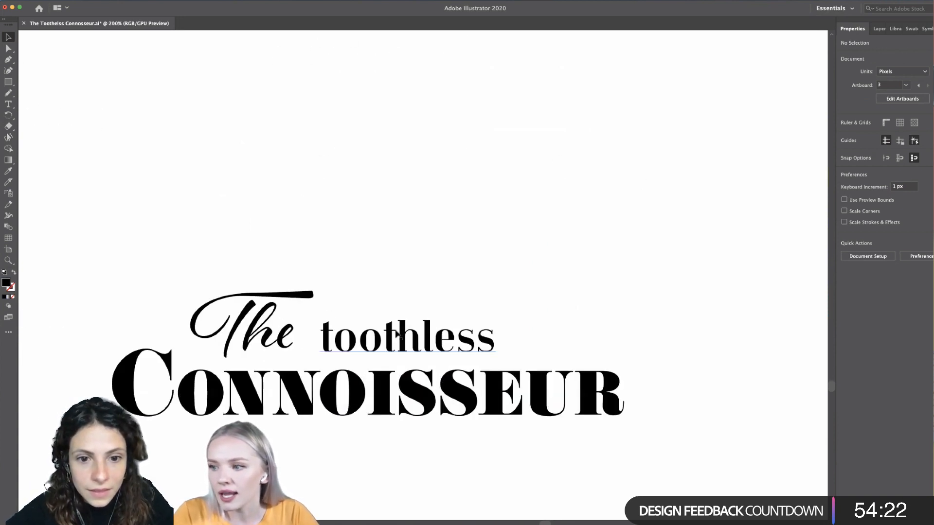
pyautogui.scroll(2, 396, 333)
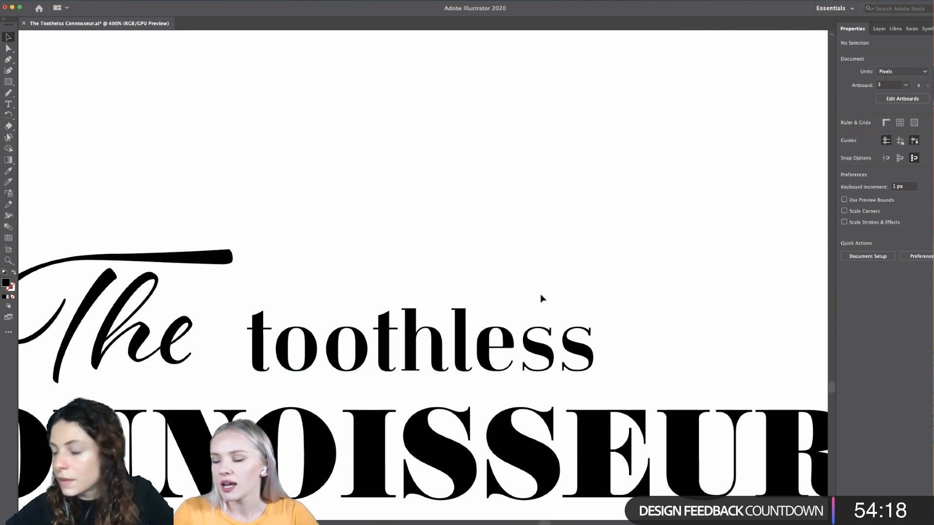
pyautogui.scroll(-7, 542, 302)
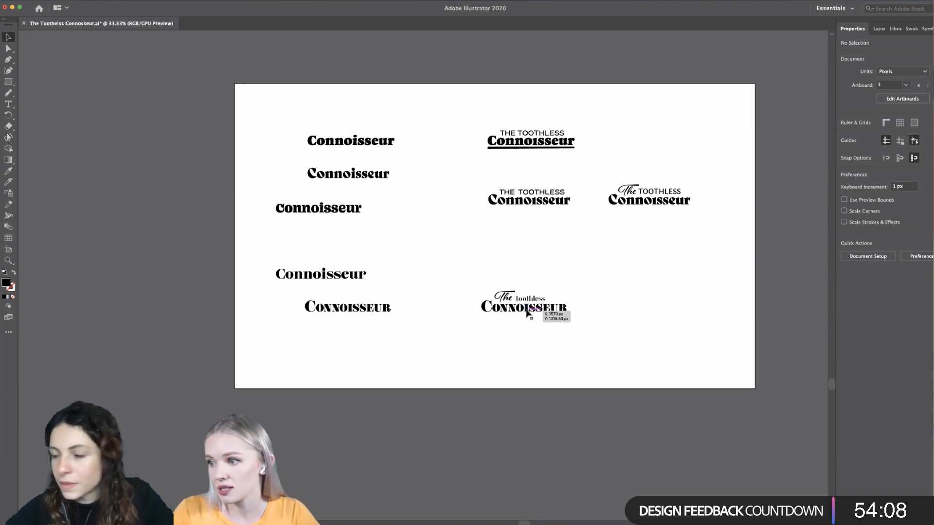
pyautogui.moveTo(560, 287); pyautogui.dragTo(484, 325)
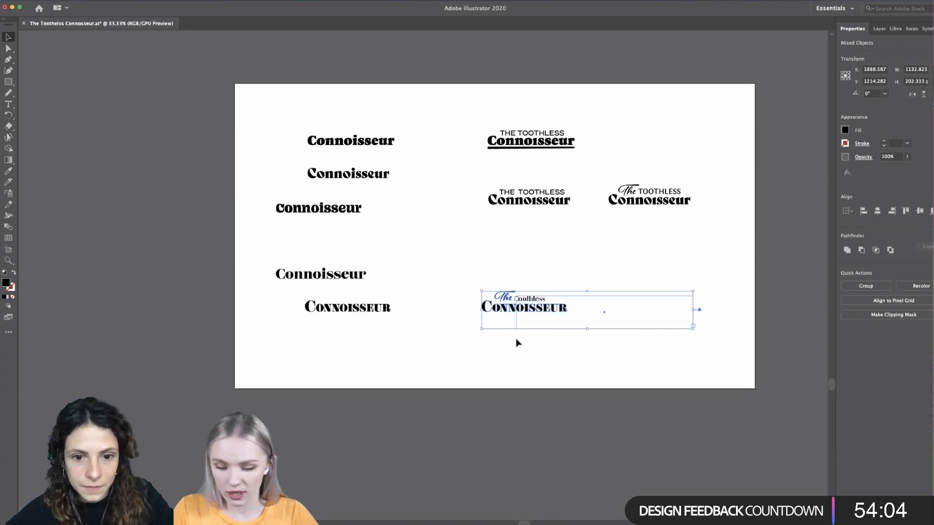
pyautogui.press('Delete')
# - Review the three remaining wordmarks against the font samples and color palette on the artboard above
pyautogui.scroll(2, 532, 257)
pyautogui.hscroll(5, 531, 256)
pyautogui.scroll(1, 532, 257)
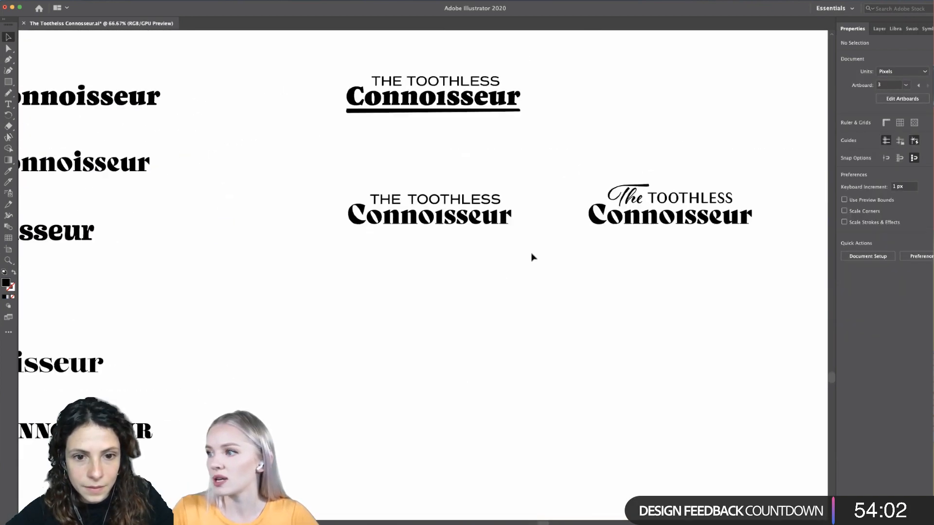
pyautogui.scroll(-2, 532, 257)
pyautogui.scroll(2, 531, 257)
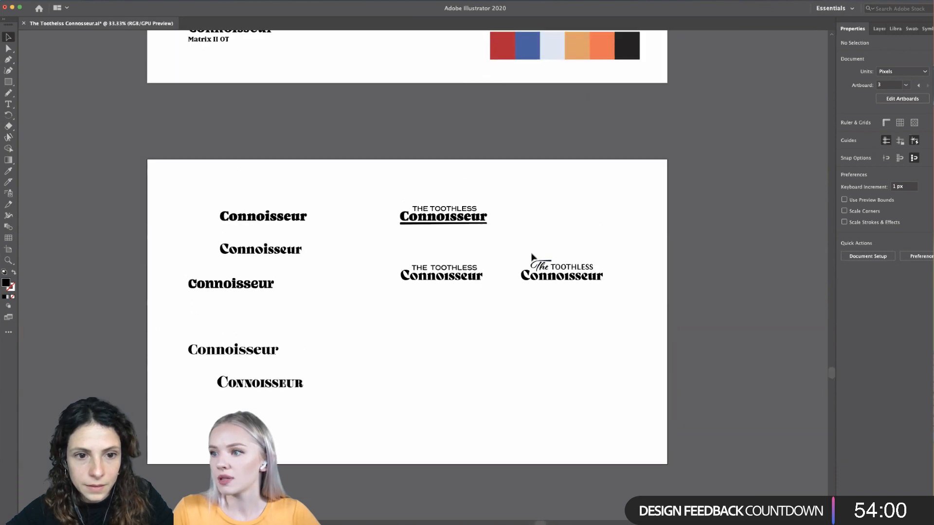
pyautogui.scroll(-2, 532, 256)
pyautogui.scroll(2, 531, 257)
pyautogui.hscroll(1, 531, 256)
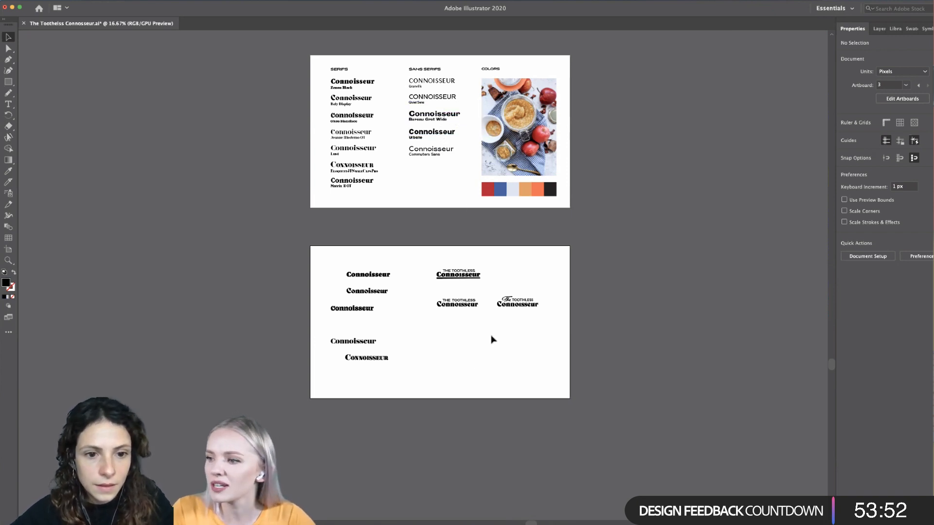
pyautogui.scroll(3, 491, 339)
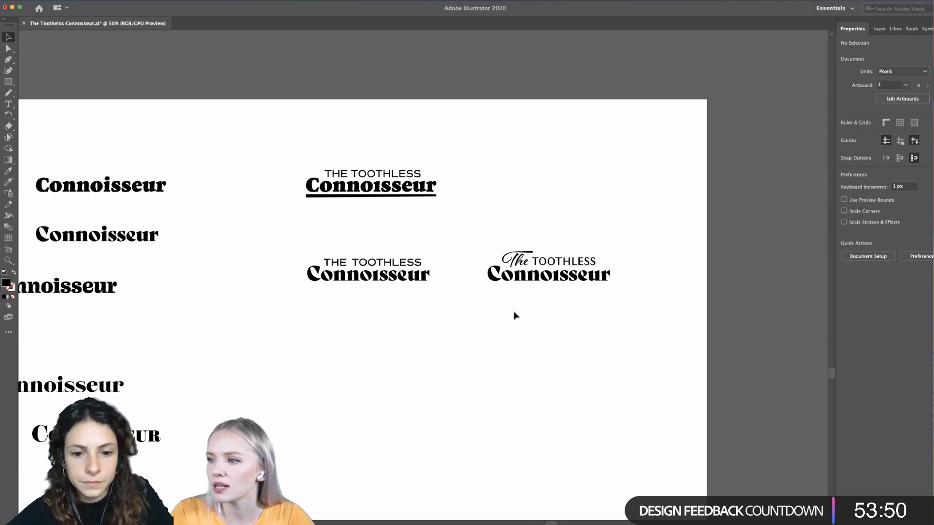
pyautogui.scroll(-5, 535, 302)
pyautogui.scroll(5, 535, 302)
pyautogui.scroll(-2, 536, 302)
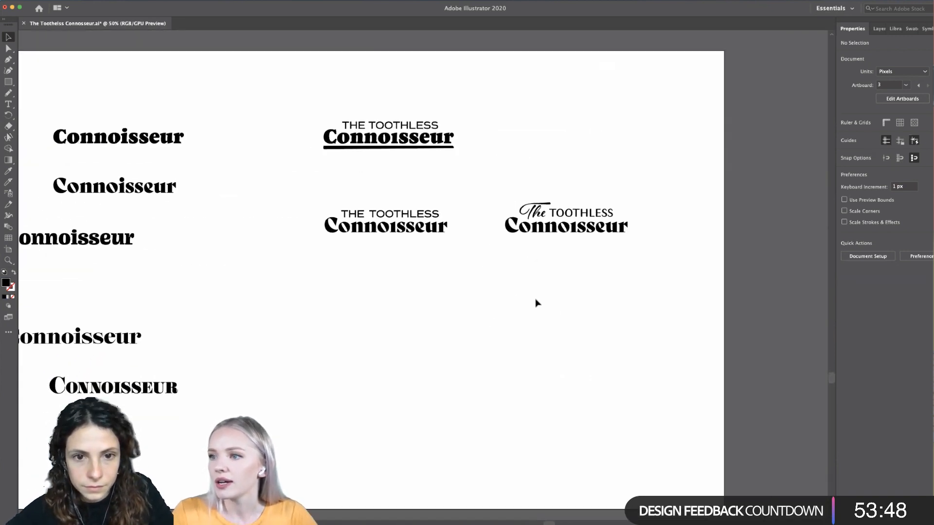
pyautogui.hscroll(-2, 535, 303)
# - Draw a black circle about 656 px in diameter in the empty area below the wordmarks
pyautogui.click(8, 82)
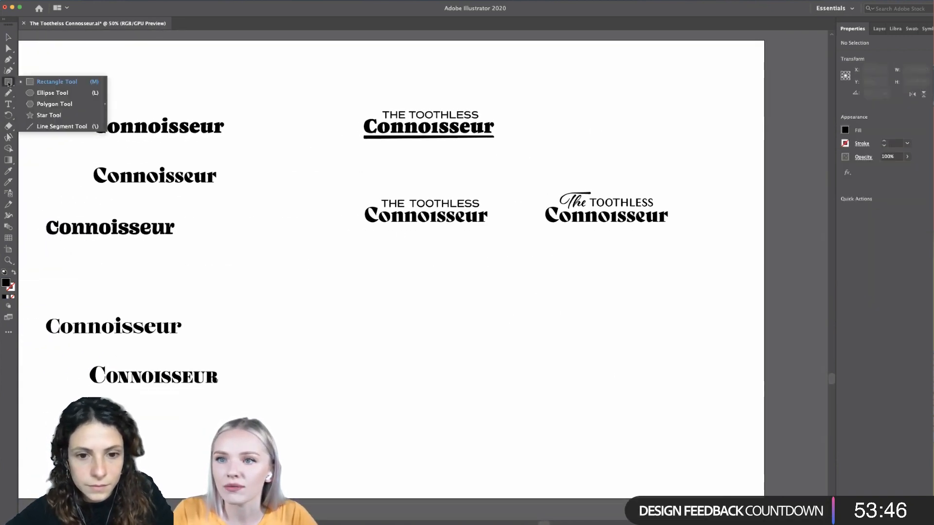
pyautogui.click(53, 93)
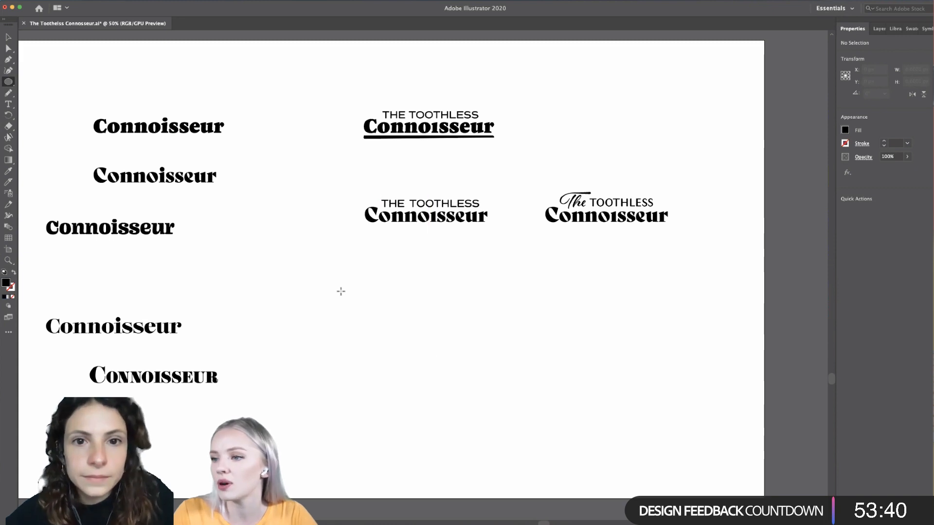
pyautogui.moveTo(341, 290); pyautogui.dragTo(527, 459)
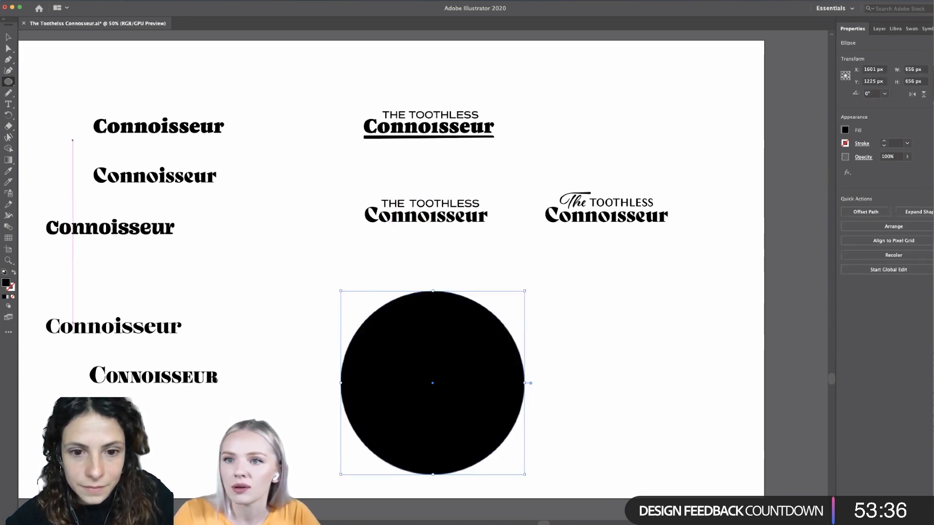
# - Turn the circle into a type path starting at its upper-left edge and clear the placeholder text
pyautogui.click(8, 104)
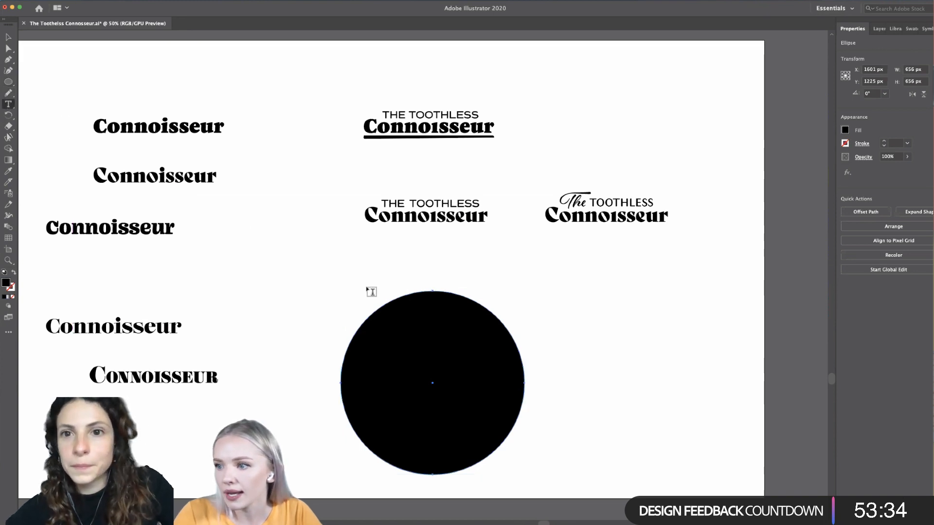
pyautogui.click(8, 104)
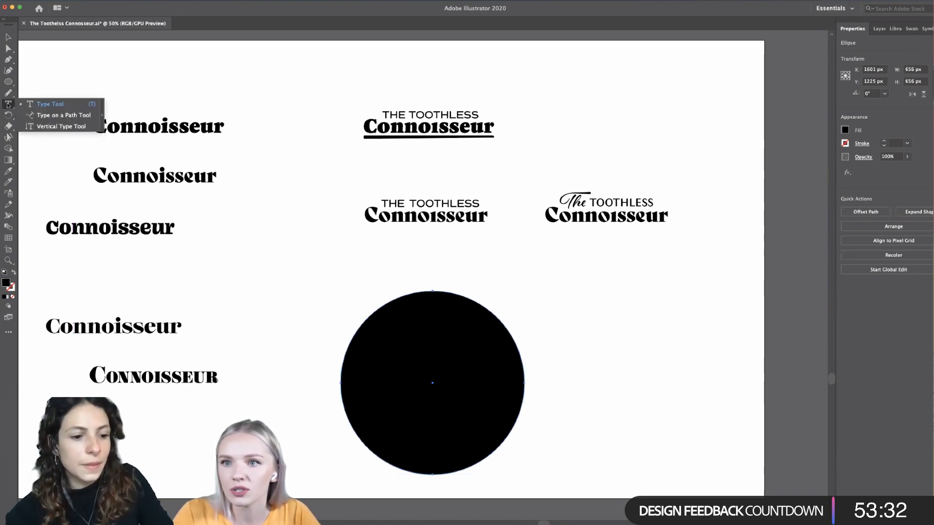
pyautogui.click(59, 116)
pyautogui.click(392, 301)
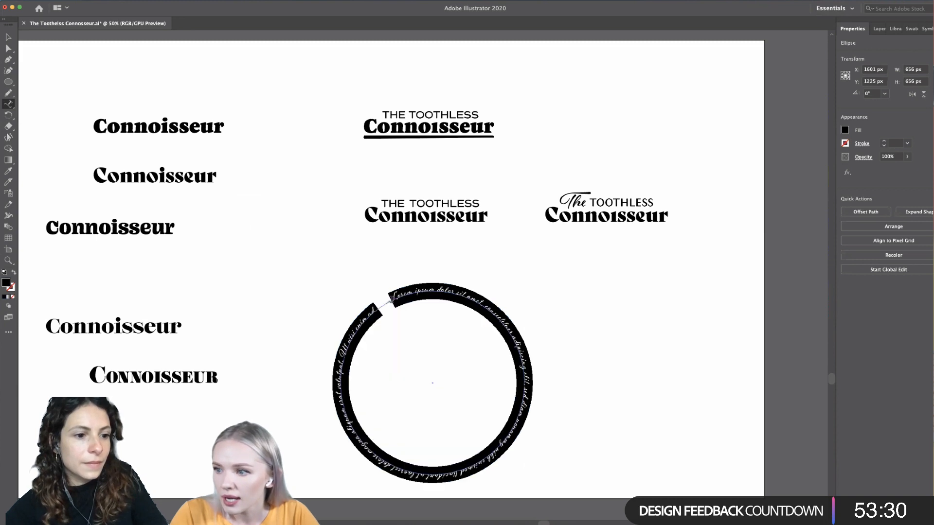
pyautogui.press('BackSpace')
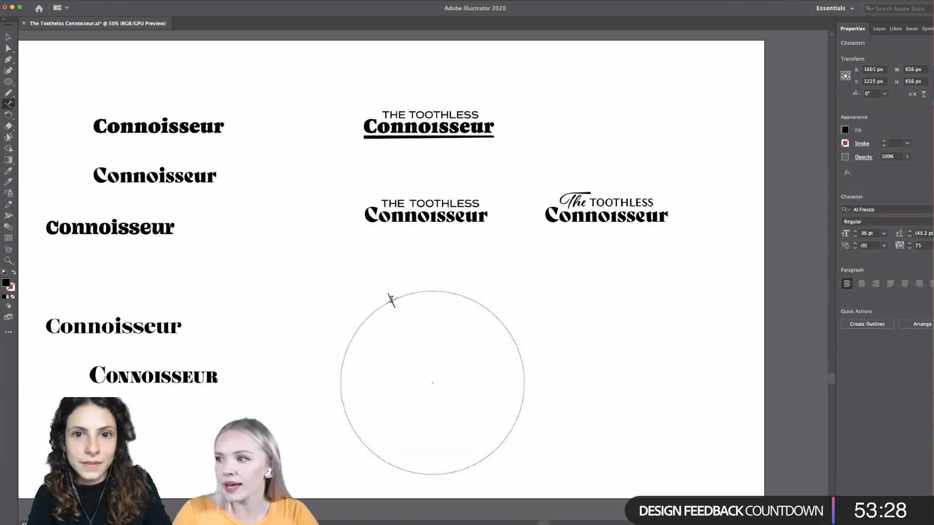
# - Enter "The toothless" in the script font along the upper-left arc of the circle's type path
pyautogui.scroll(2, 407, 304)
pyautogui.scroll(-5, 407, 305)
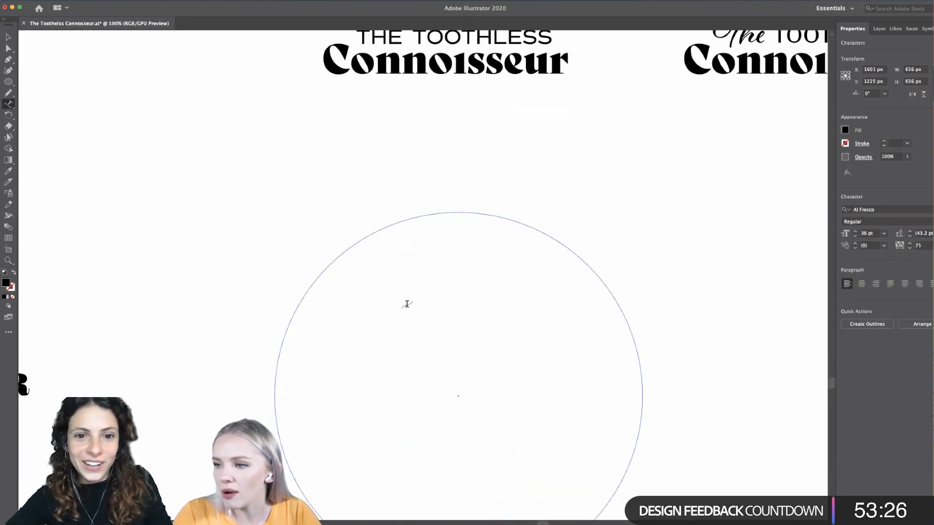
pyautogui.scroll(-1, 407, 303)
pyautogui.scroll(1, 406, 305)
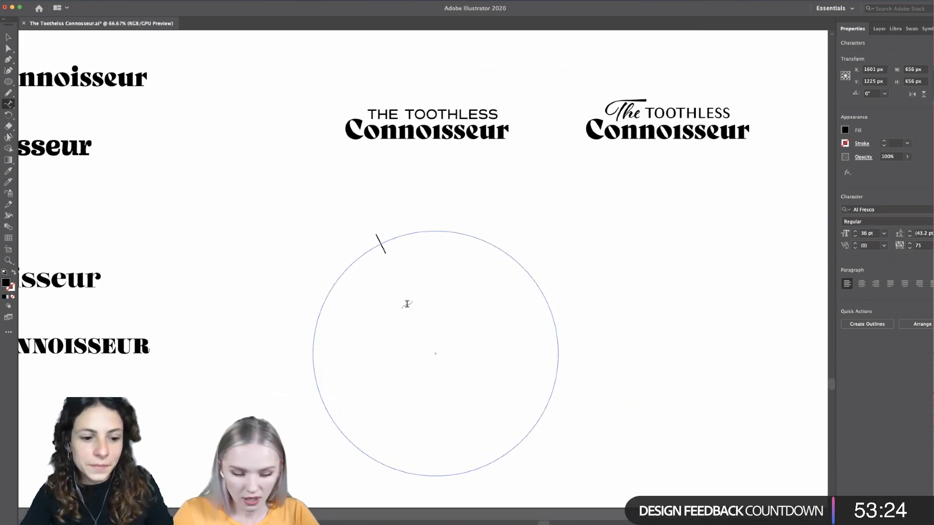
pyautogui.write('The ')
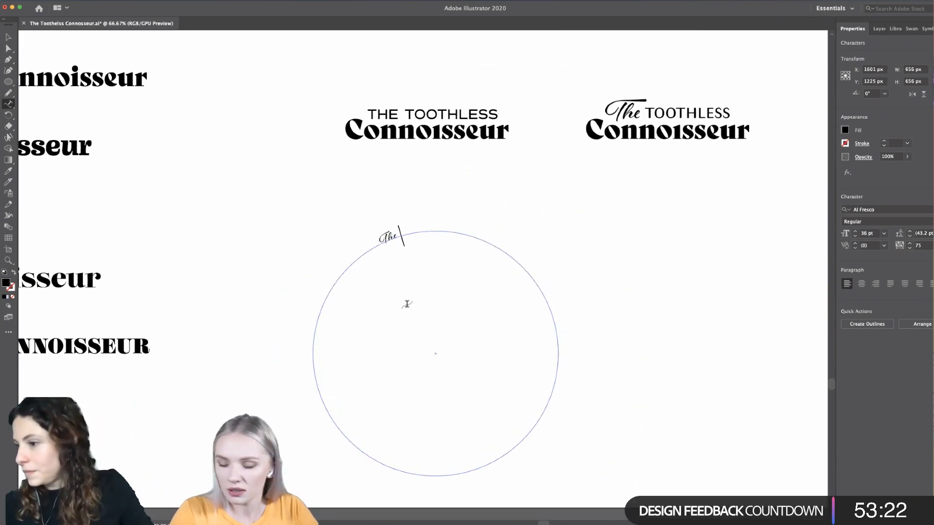
pyautogui.write('Tooth')
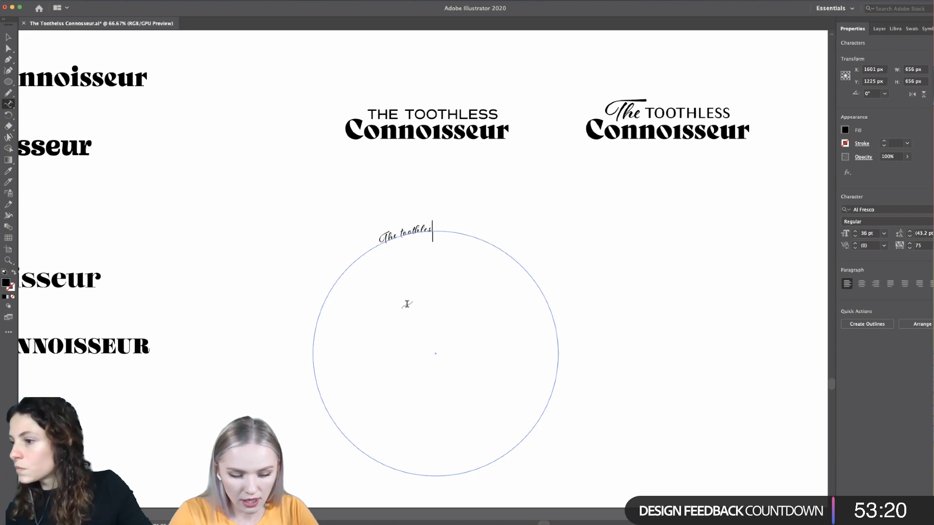
pyautogui.click(409, 230)
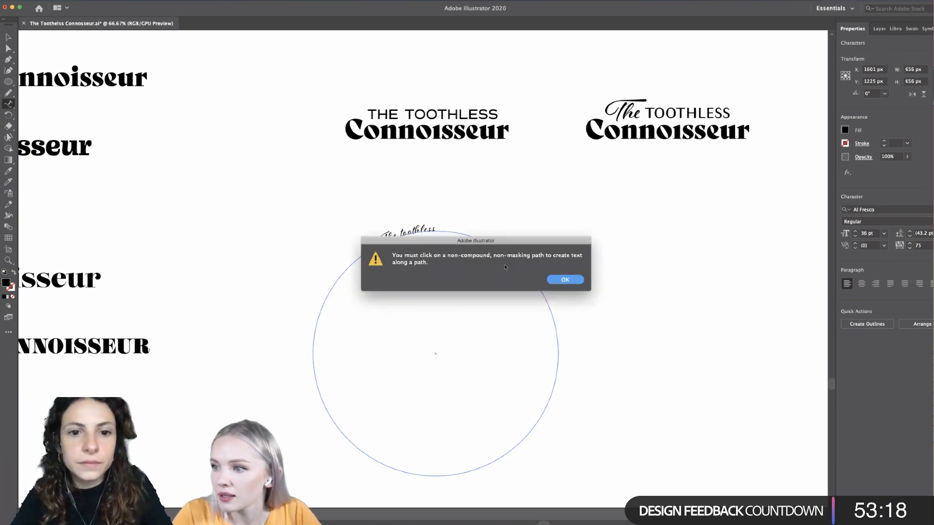
pyautogui.press('Return')
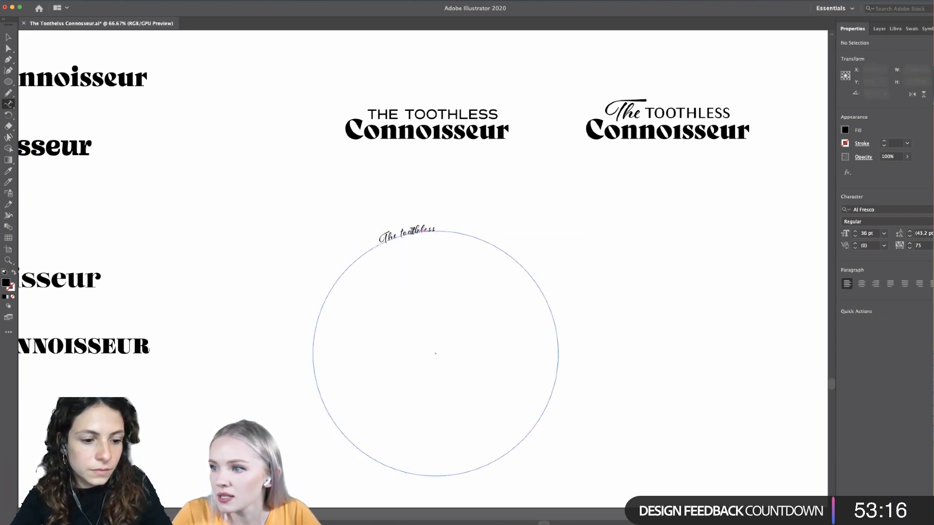
# - Apply the Commuters Sans sample's text style to the word toothless on the circle using the Eyedropper
pyautogui.doubleClick(417, 231)
pyautogui.scroll(-1, 422, 231)
pyautogui.scroll(3, 421, 231)
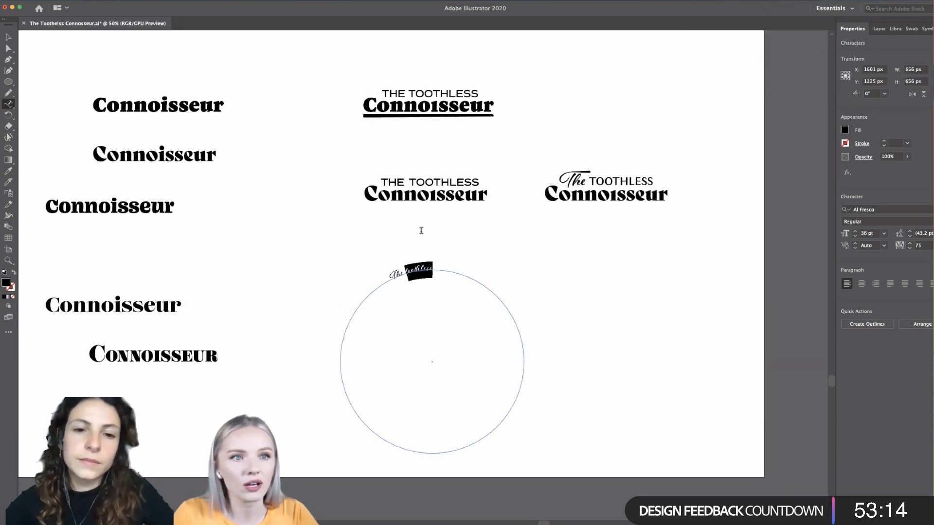
pyautogui.scroll(-1, 421, 230)
pyautogui.scroll(5, 421, 231)
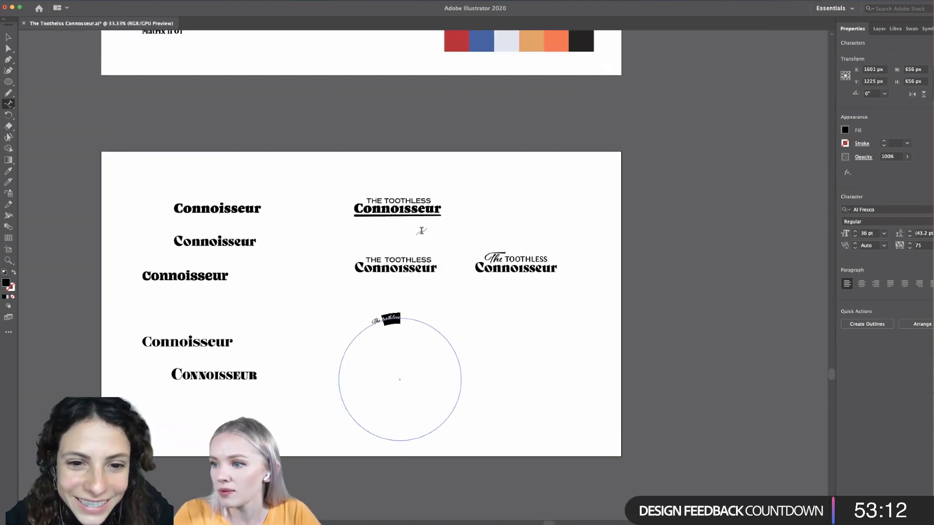
pyautogui.scroll(2, 421, 231)
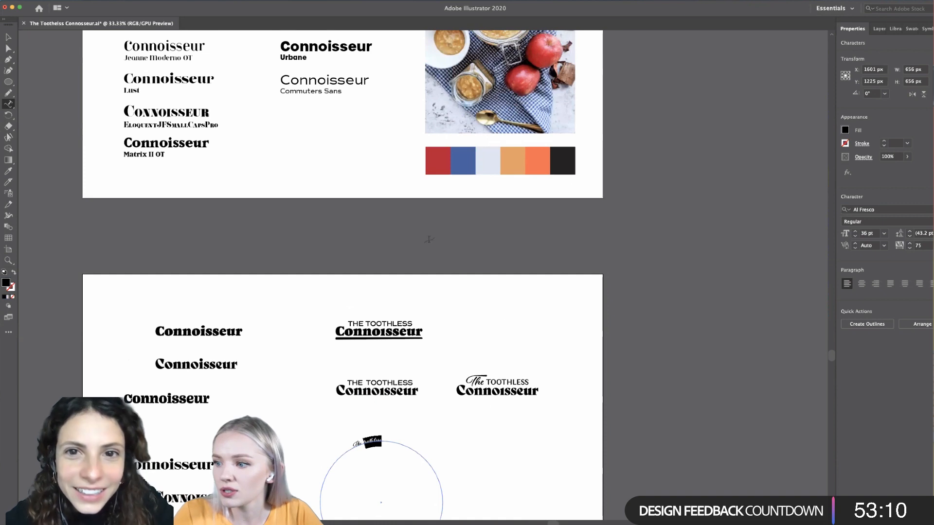
pyautogui.scroll(2, 500, 287)
pyautogui.scroll(1, 502, 280)
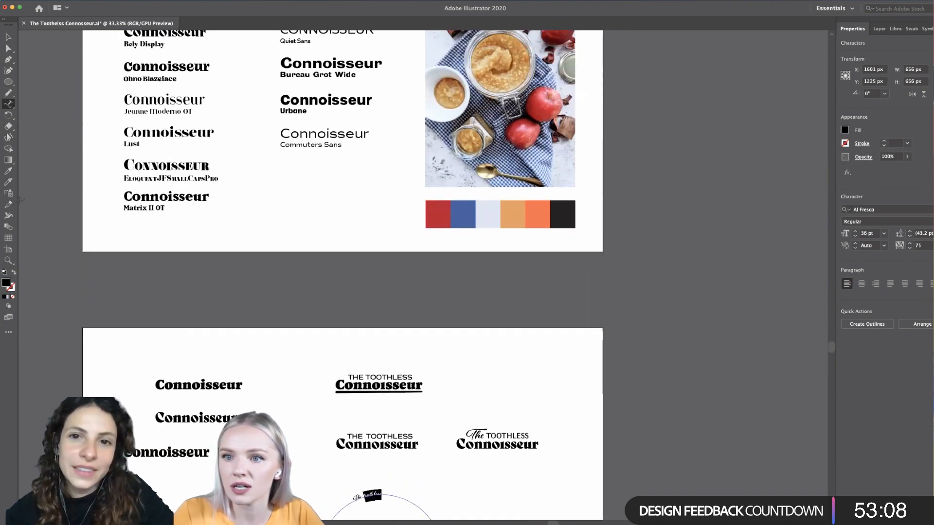
pyautogui.click(9, 171)
pyautogui.scroll(3, 471, 393)
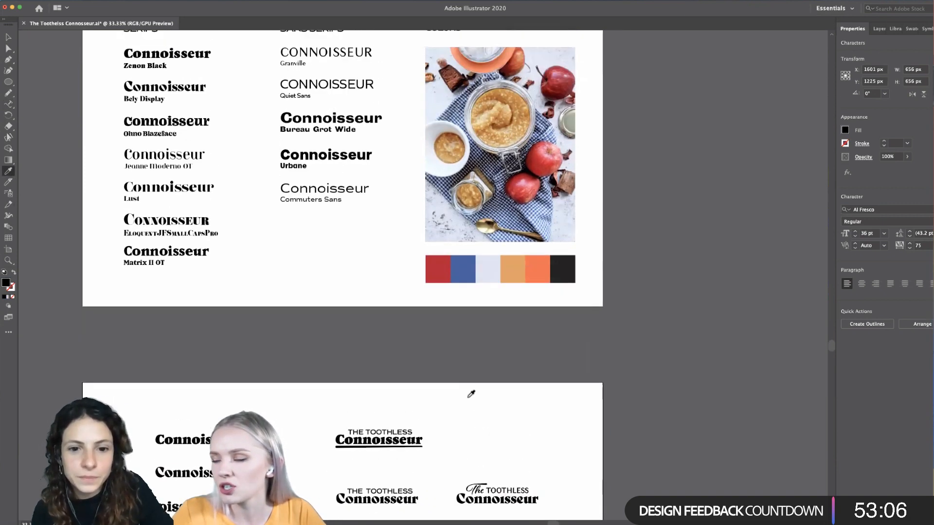
pyautogui.click(324, 189)
pyautogui.scroll(-7, 382, 311)
pyautogui.scroll(-3, 385, 345)
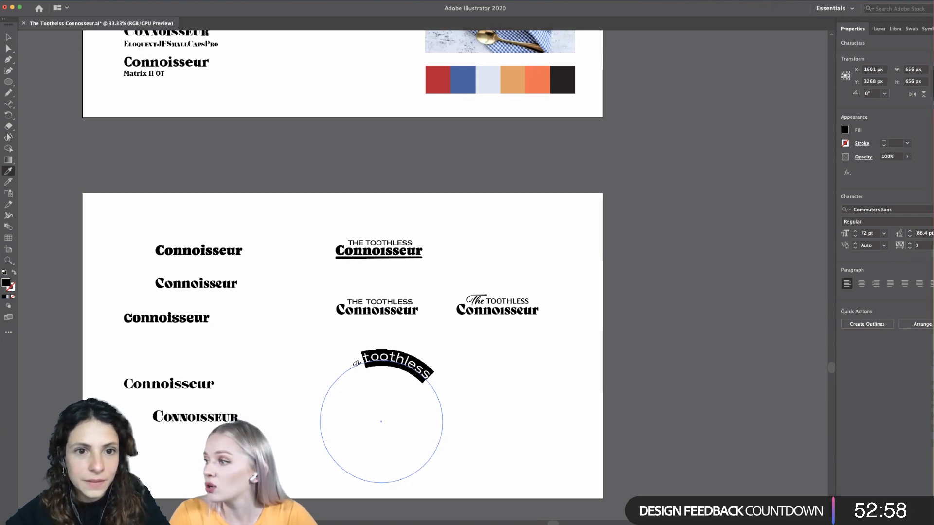
# - Set the curved word toothless in all caps and reduce its font size to 48 pt
pyautogui.click(927, 259)
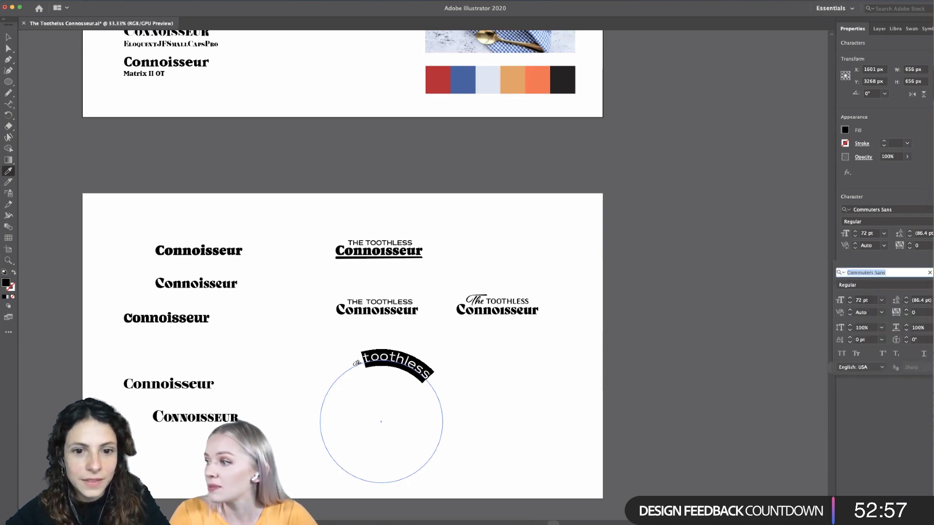
pyautogui.click(841, 355)
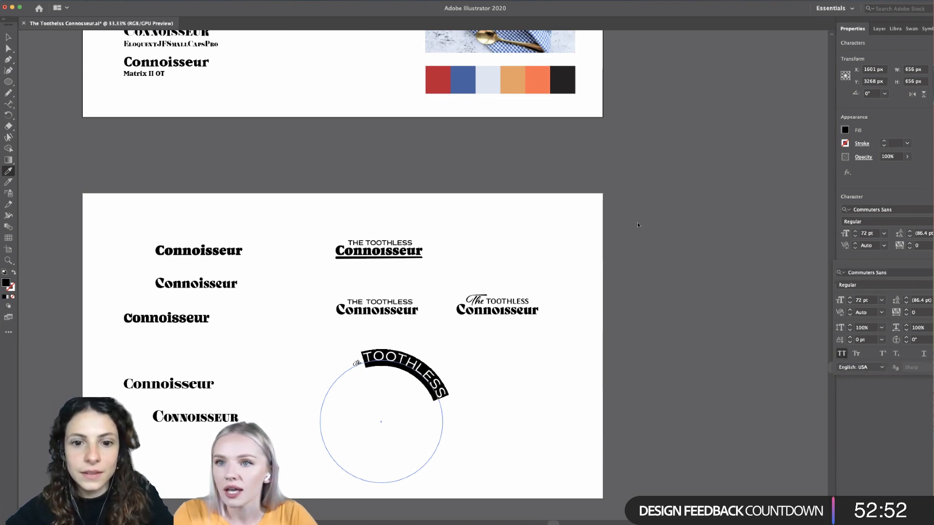
pyautogui.click(855, 236)
pyautogui.click(855, 236)
pyautogui.click(855, 236)
pyautogui.click(855, 236)
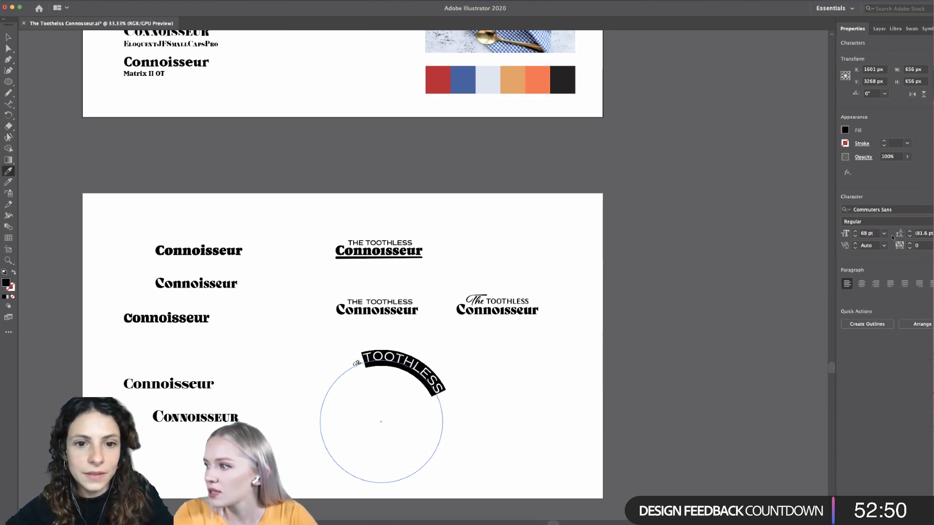
pyautogui.click(884, 233)
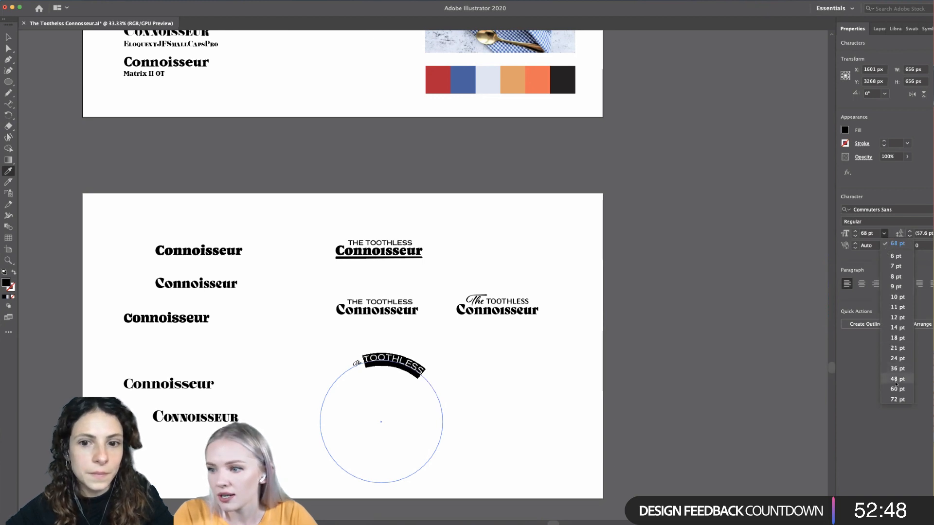
pyautogui.click(896, 378)
pyautogui.click(8, 37)
pyautogui.click(573, 442)
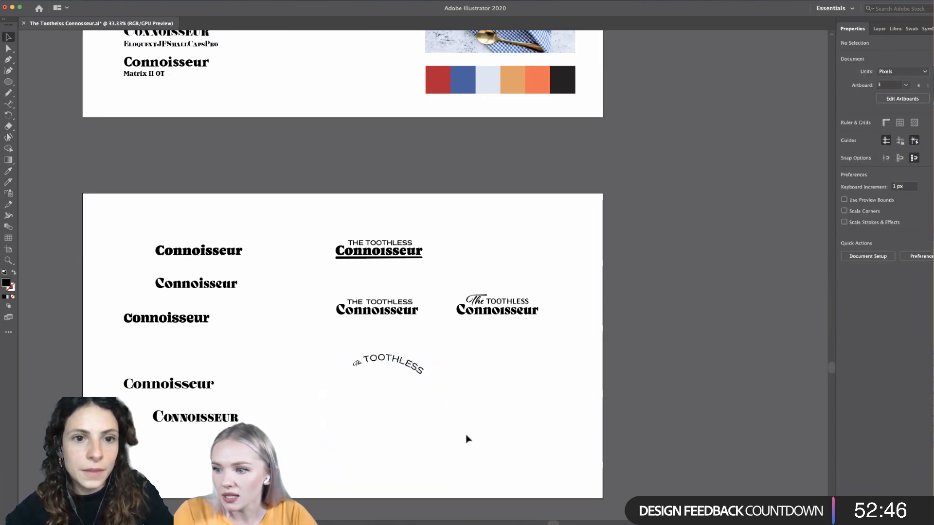
# - Set the script word The on the circle to a font size of 60 pt
pyautogui.scroll(-1, 396, 354)
pyautogui.scroll(5, 396, 354)
pyautogui.scroll(-3, 396, 354)
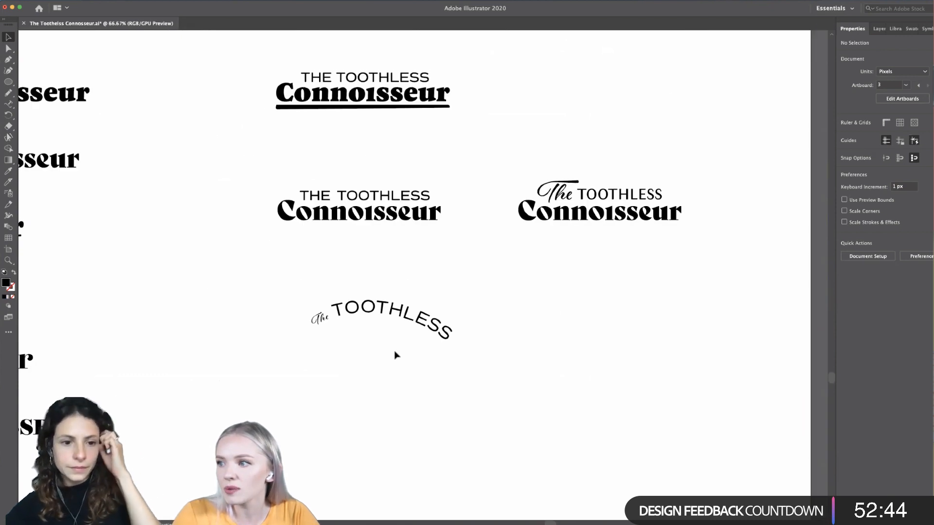
pyautogui.doubleClick(327, 315)
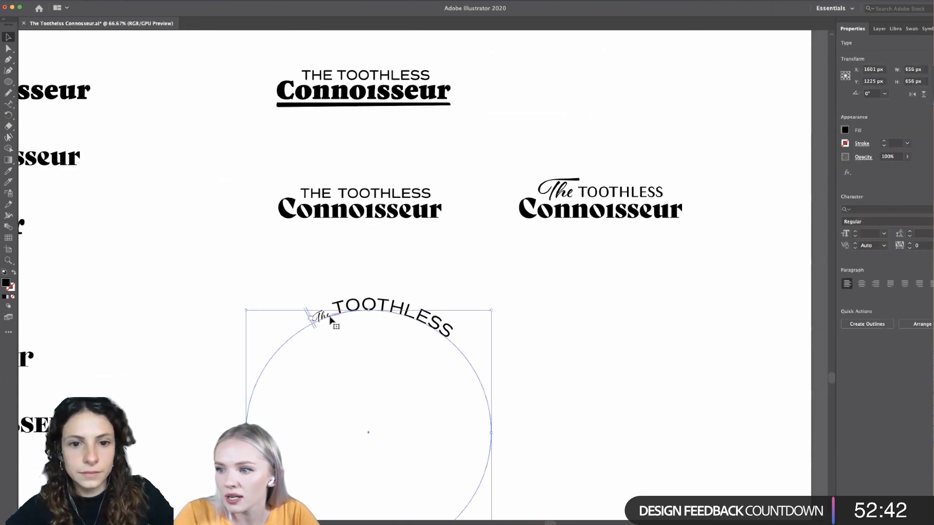
pyautogui.moveTo(331, 315); pyautogui.dragTo(536, 302)
pyautogui.click(322, 314)
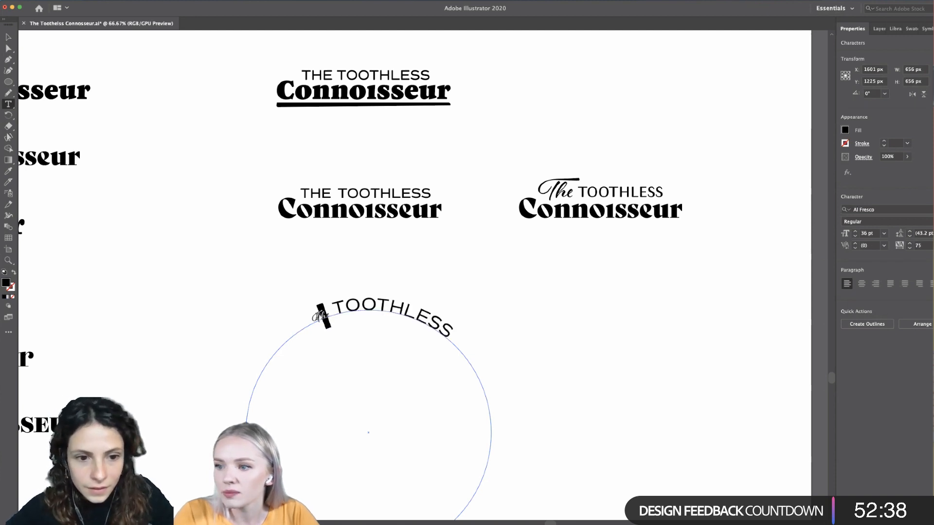
pyautogui.doubleClick(321, 315)
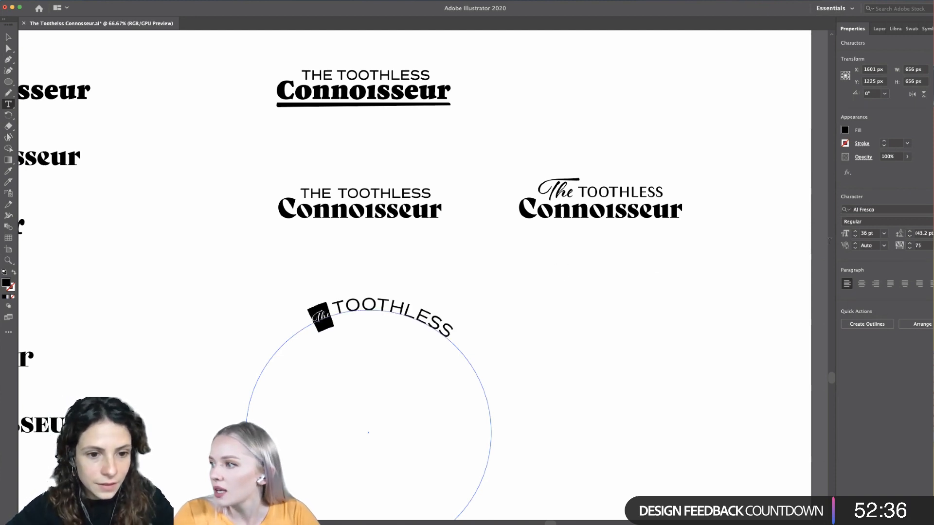
pyautogui.click(883, 234)
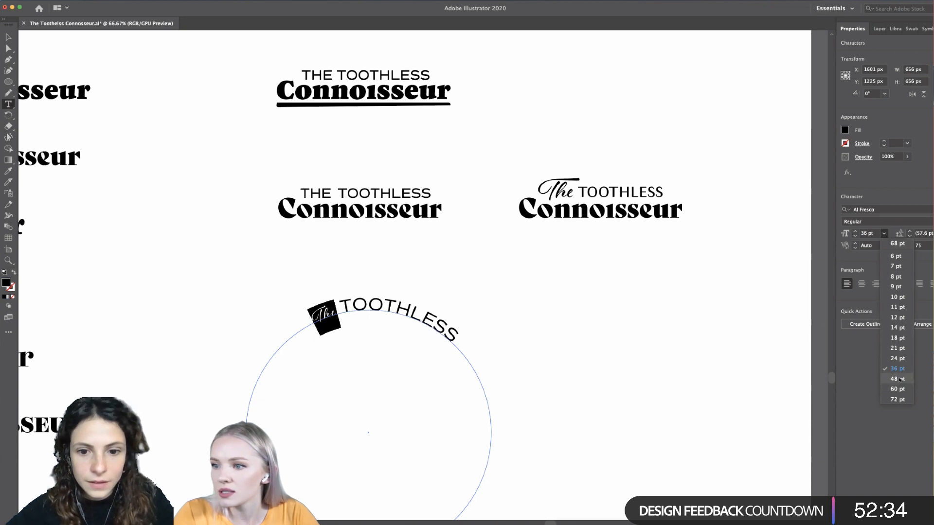
pyautogui.click(897, 379)
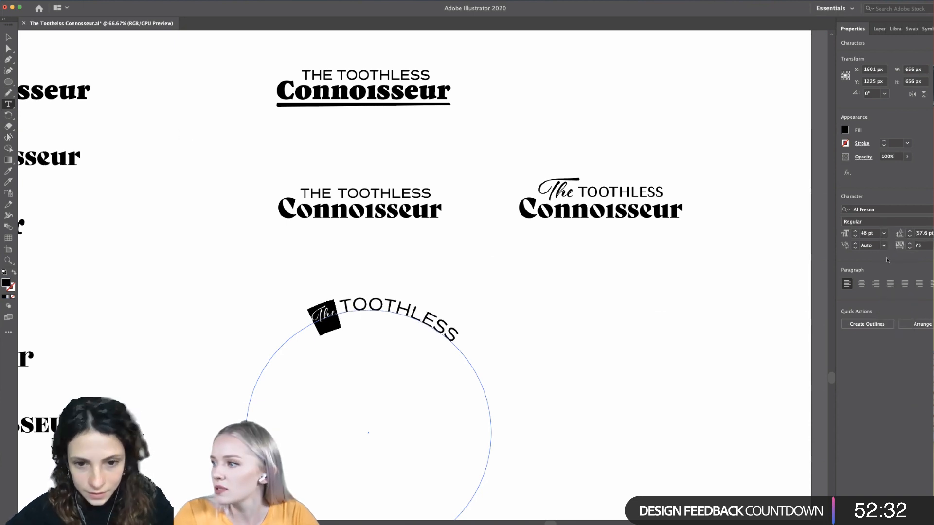
pyautogui.click(884, 246)
pyautogui.click(884, 234)
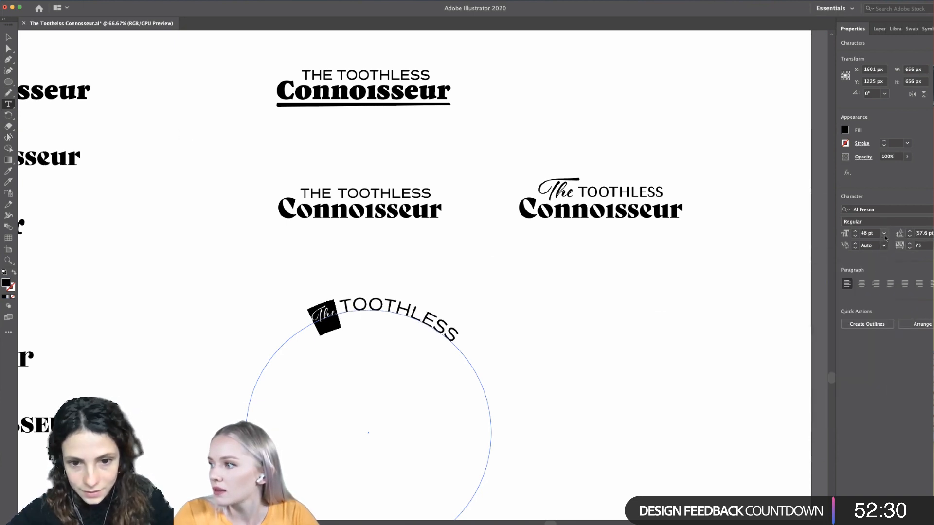
pyautogui.click(884, 234)
pyautogui.click(896, 391)
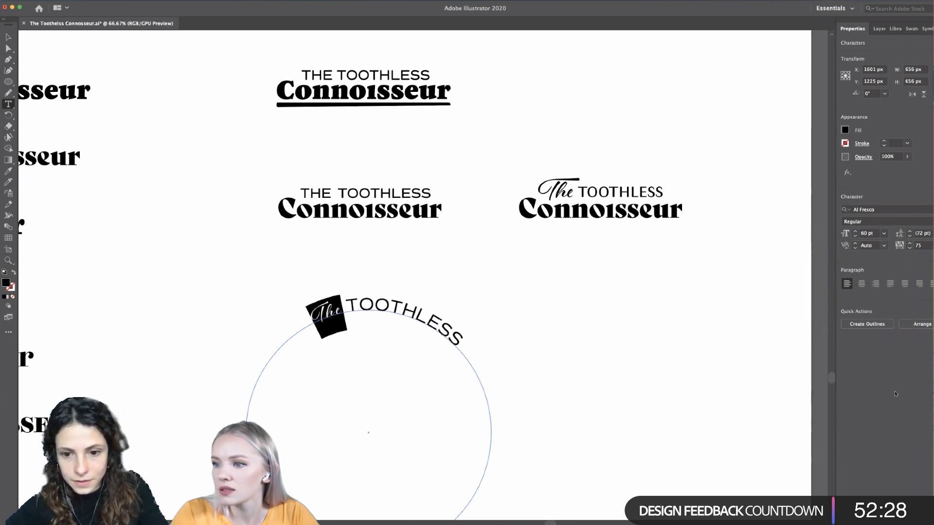
pyautogui.click(9, 37)
pyautogui.click(573, 417)
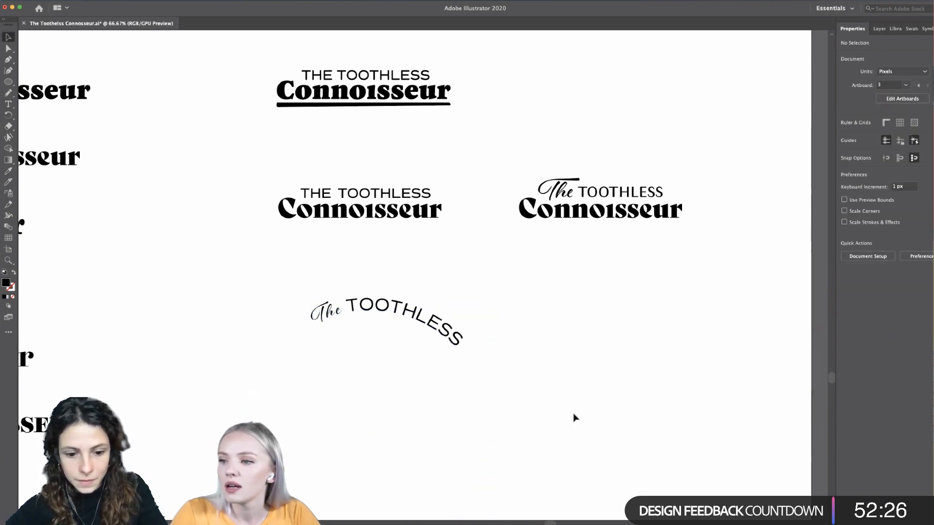
# - Slide the curved The TOOTHLESS text slightly counterclockwise along the circle to balance it over the top
pyautogui.click(423, 330)
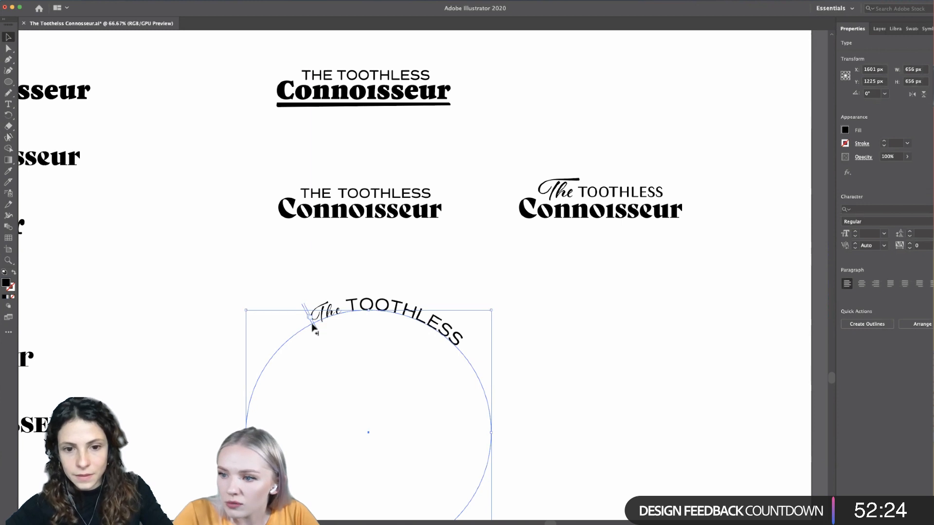
pyautogui.moveTo(313, 326)
pyautogui.mouseDown()
pyautogui.moveTo(269, 365)
pyautogui.moveTo(317, 328)
pyautogui.moveTo(306, 313)
pyautogui.moveTo(304, 329)
pyautogui.mouseUp()
pyautogui.scroll(-3, 305, 330)
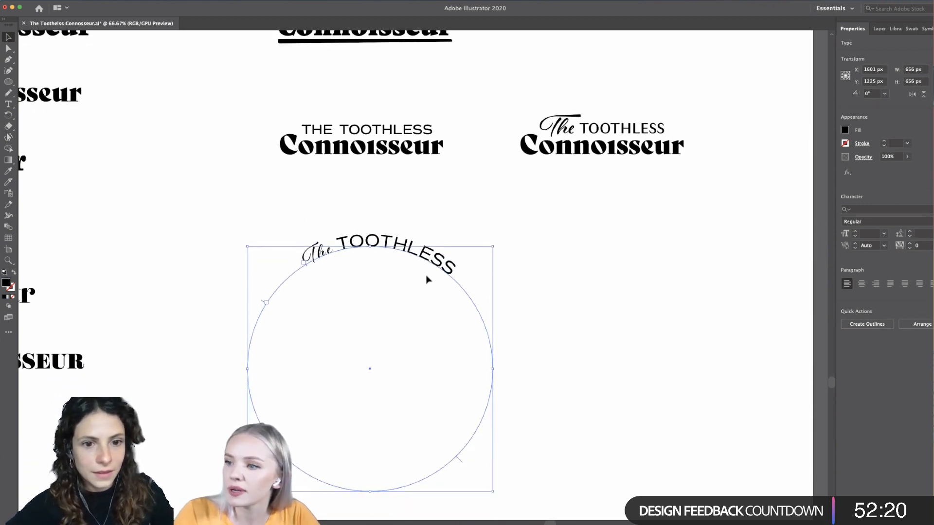
pyautogui.moveTo(307, 269); pyautogui.dragTo(305, 270)
pyautogui.click(549, 339)
# - Set the tracking of the curved word TOOTHLESS to -10
pyautogui.scroll(-4, 524, 395)
pyautogui.scroll(1, 502, 366)
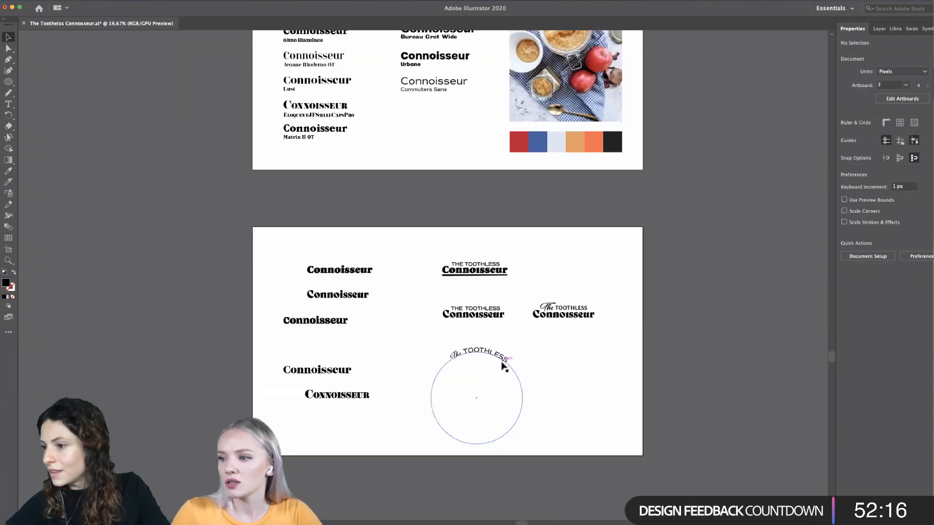
pyautogui.scroll(4, 504, 366)
pyautogui.doubleClick(499, 374)
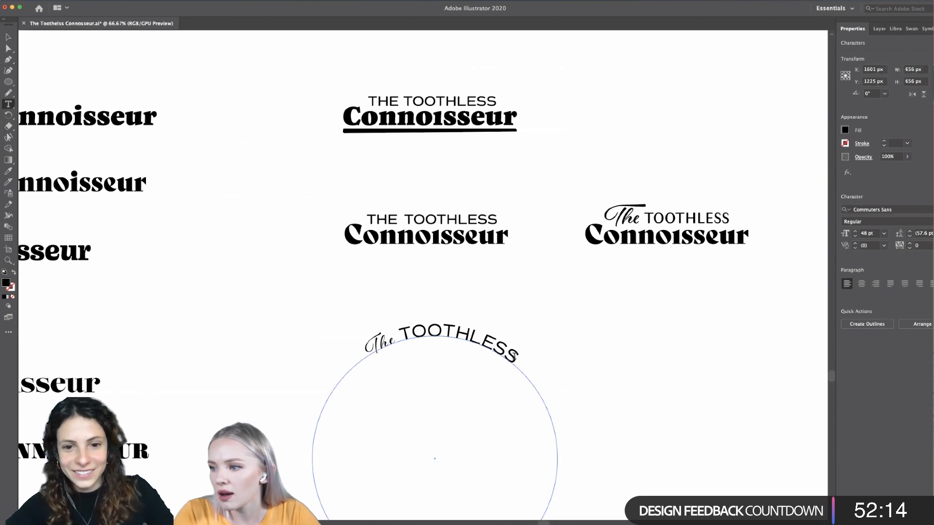
pyautogui.moveTo(515, 357); pyautogui.dragTo(407, 324)
pyautogui.click(929, 246)
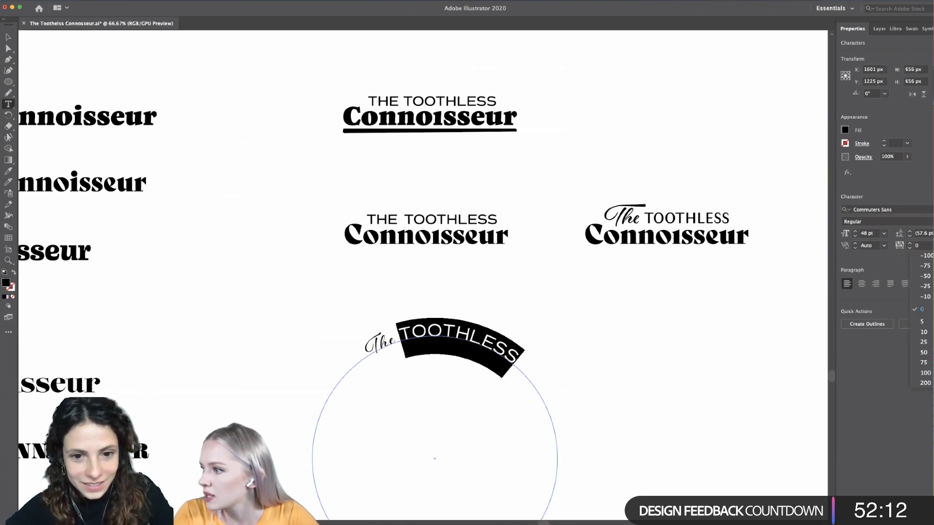
pyautogui.click(926, 296)
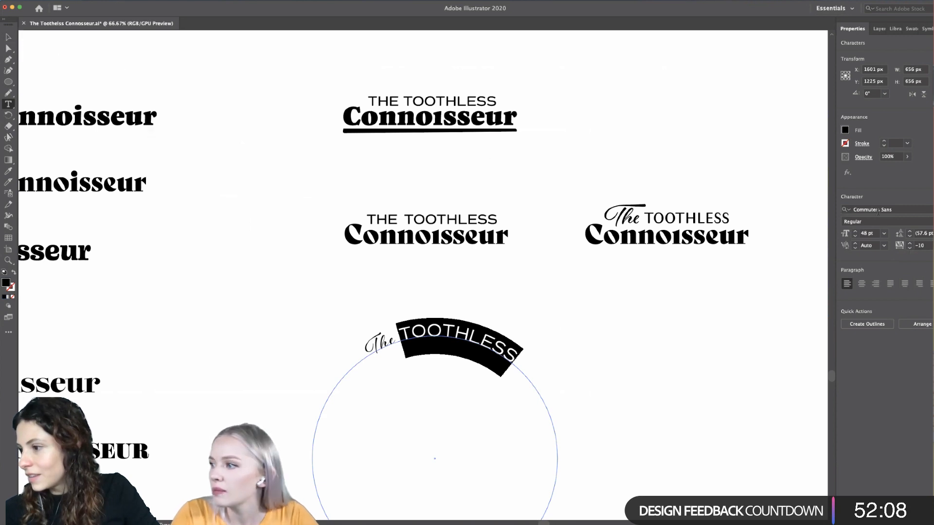
# - Reduce the curved word TOOTHLESS to a font size of 41 pt and deselect it
pyautogui.click(855, 237)
pyautogui.click(854, 236)
pyautogui.click(855, 237)
pyautogui.click(855, 237)
pyautogui.click(855, 237)
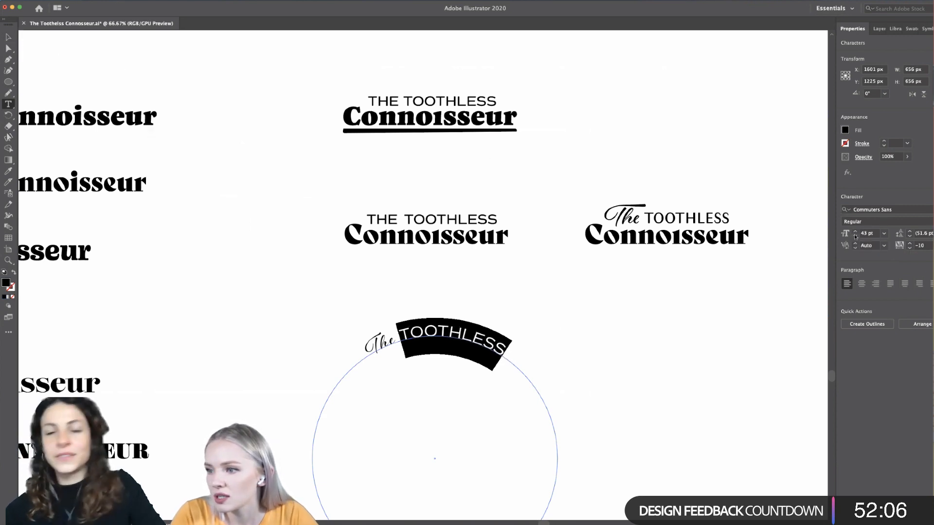
pyautogui.click(856, 237)
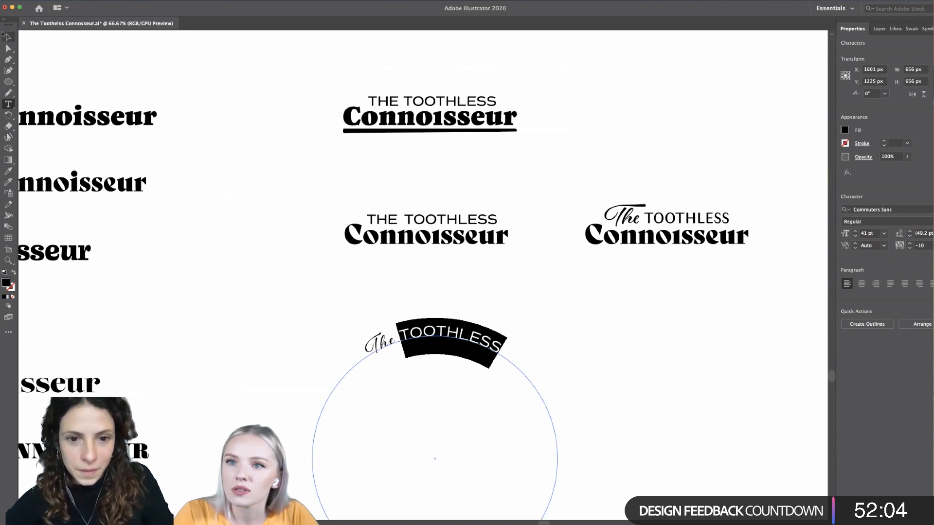
pyautogui.click(8, 37)
pyautogui.click(649, 392)
pyautogui.hotkey('ctrl', '-')
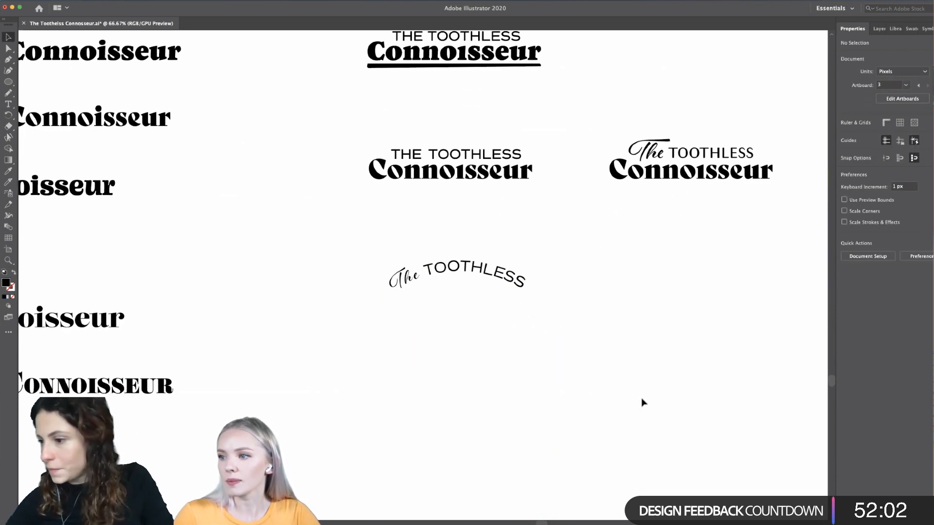
# - Move the arched The TOOTHLESS text on its circle to the open space below the script-The wordmark and deselect it
pyautogui.moveTo(552, 316); pyautogui.dragTo(712, 319)
pyautogui.hscroll(5, 711, 319)
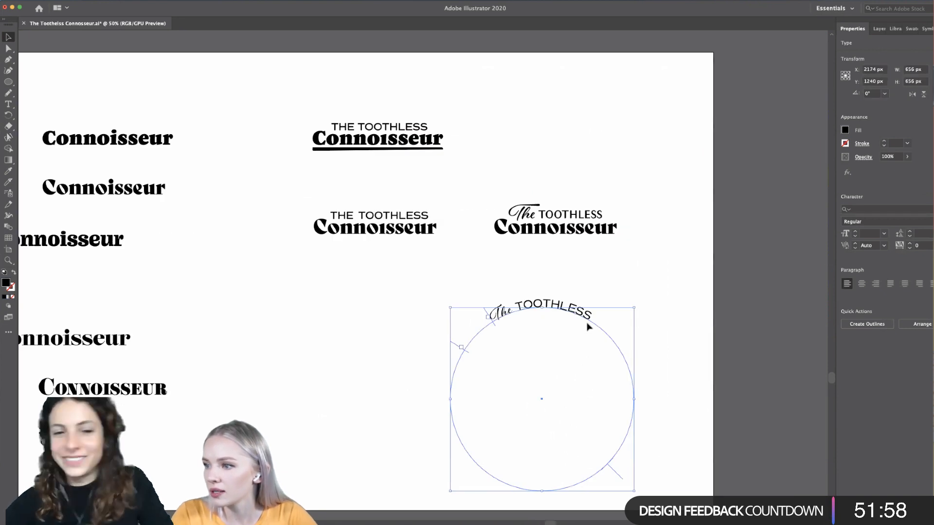
pyautogui.scroll(-1, 592, 337)
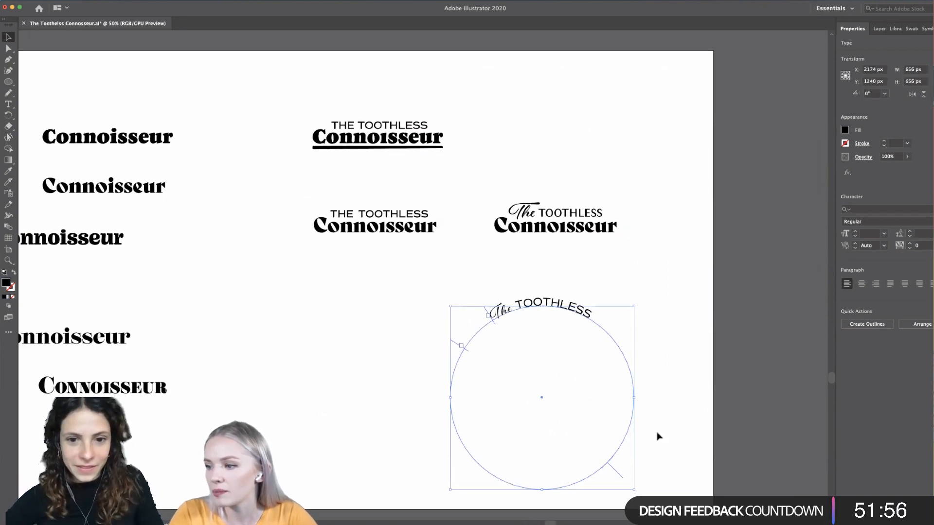
pyautogui.click(666, 252)
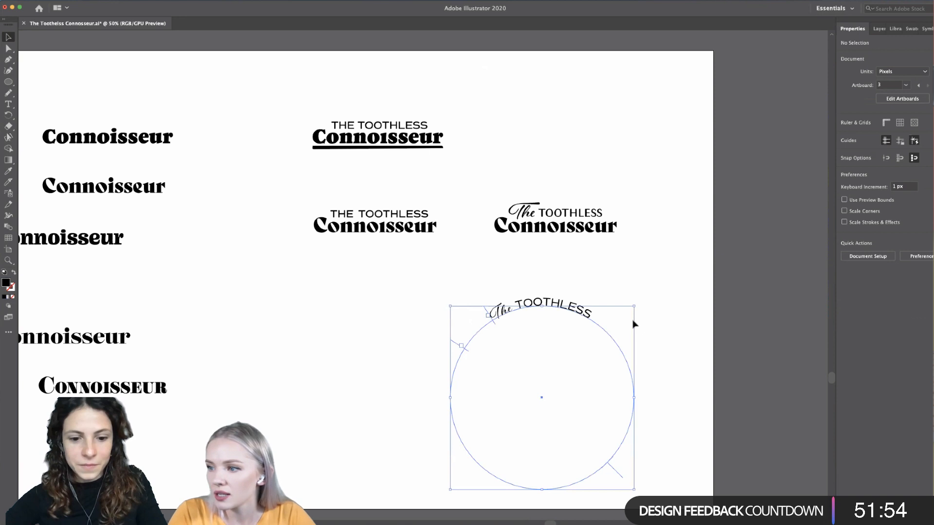
pyautogui.click(635, 325)
pyautogui.click(720, 321)
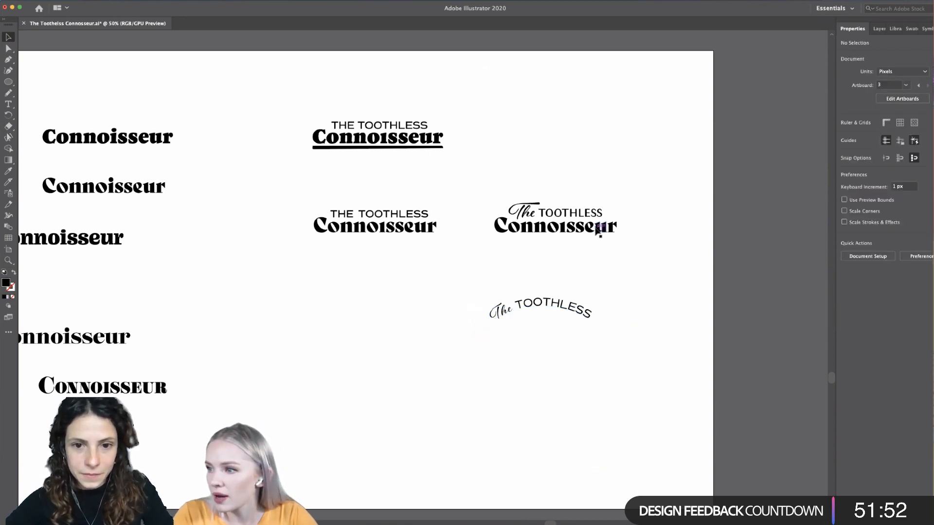
# - Copy the word Connoisseur from the script-The wordmark and place the copy directly beneath the arched The TOOTHLESS
pyautogui.moveTo(599, 232)
pyautogui.mouseDown()
pyautogui.moveTo(587, 355)
pyautogui.moveTo(580, 333)
pyautogui.mouseUp()
pyautogui.click(628, 338)
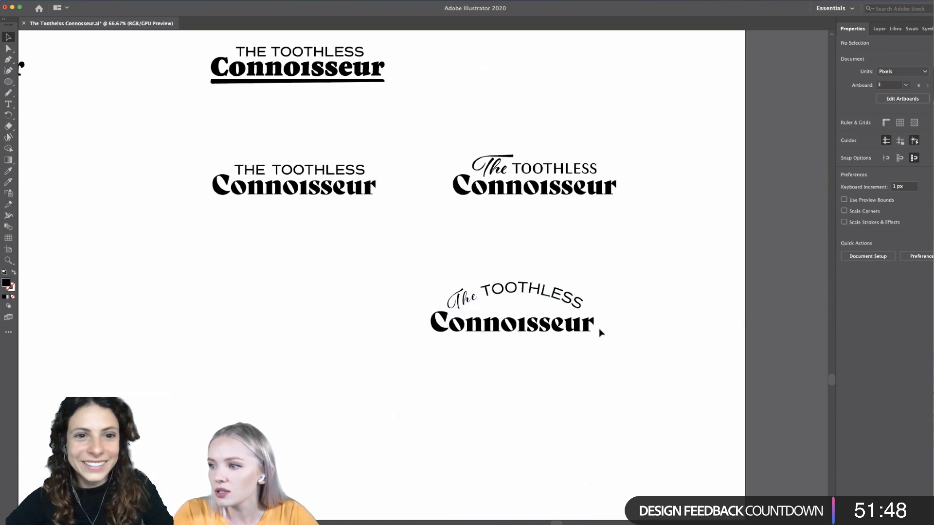
pyautogui.scroll(2, 600, 330)
pyautogui.hscroll(-1, 601, 331)
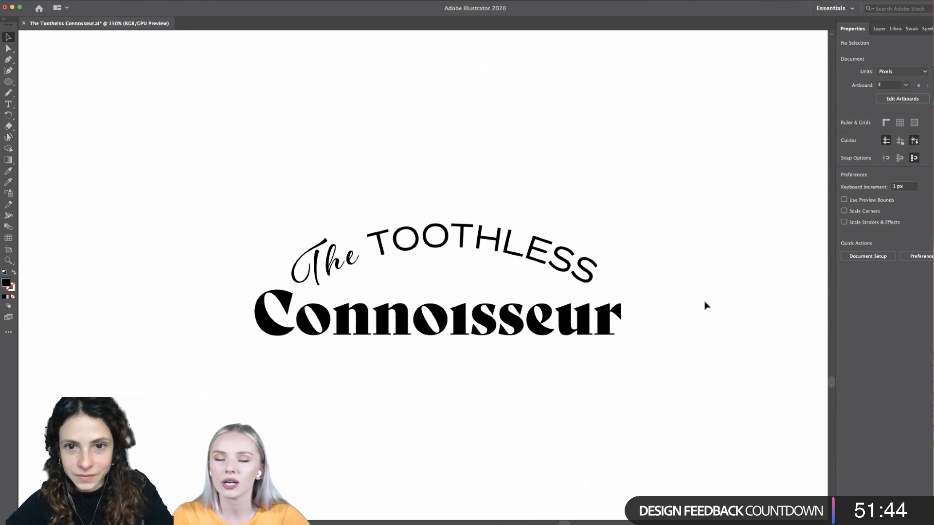
pyautogui.scroll(-1, 706, 305)
pyautogui.hscroll(1, 705, 306)
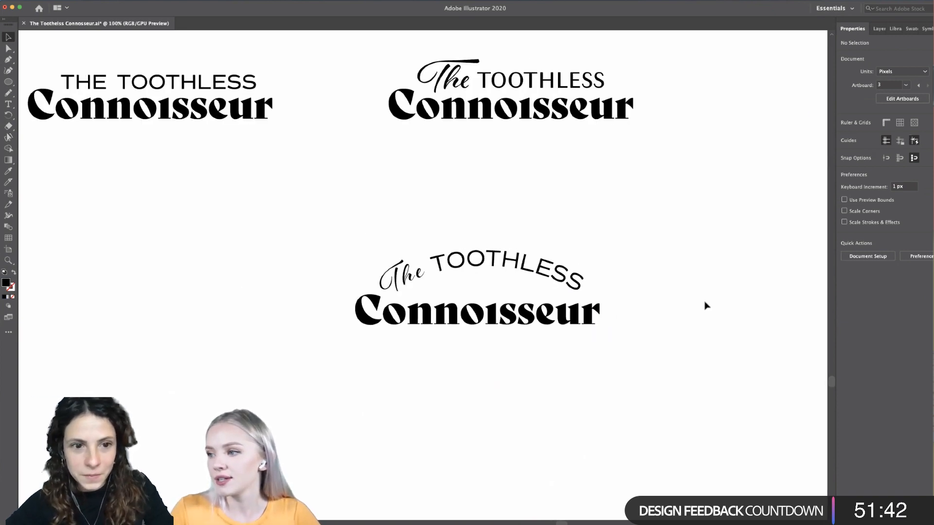
# - Nudge the arched The TOOTHLESS text slightly to the right to centre it over Connoisseur, and deselect it
pyautogui.click(580, 291)
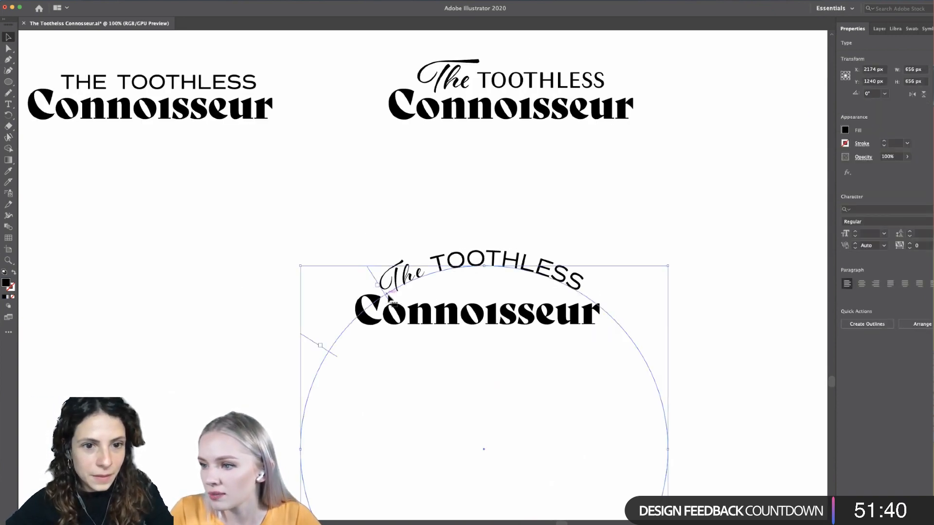
pyautogui.moveTo(389, 295); pyautogui.dragTo(395, 297)
pyautogui.click(520, 247)
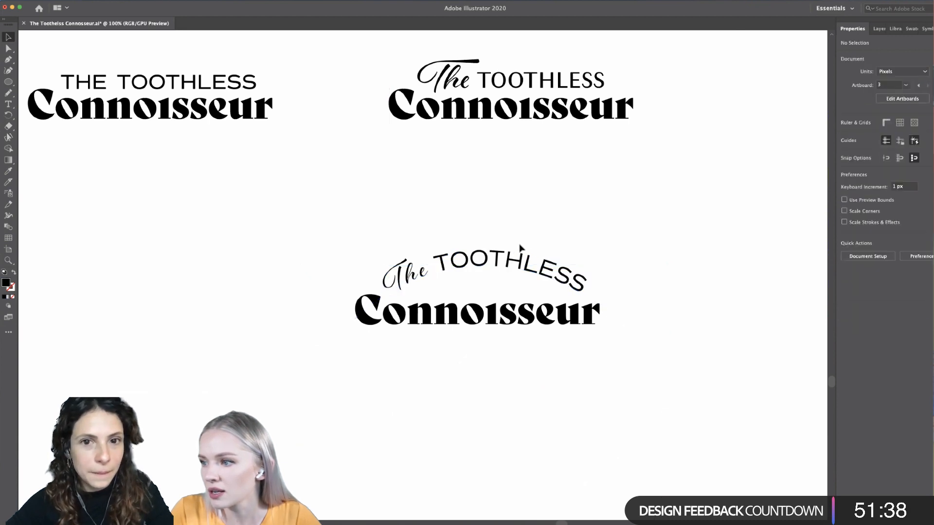
# - Activate the Pencil tool and set its fidelity to Smooth
pyautogui.scroll(-3, 519, 247)
pyautogui.scroll(3, 613, 295)
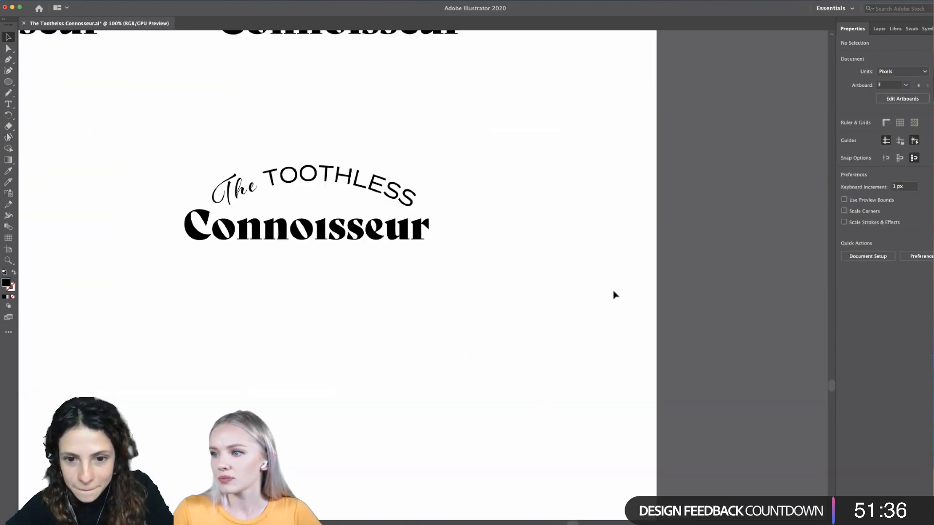
pyautogui.hscroll(-5, 613, 294)
pyautogui.scroll(4, 614, 294)
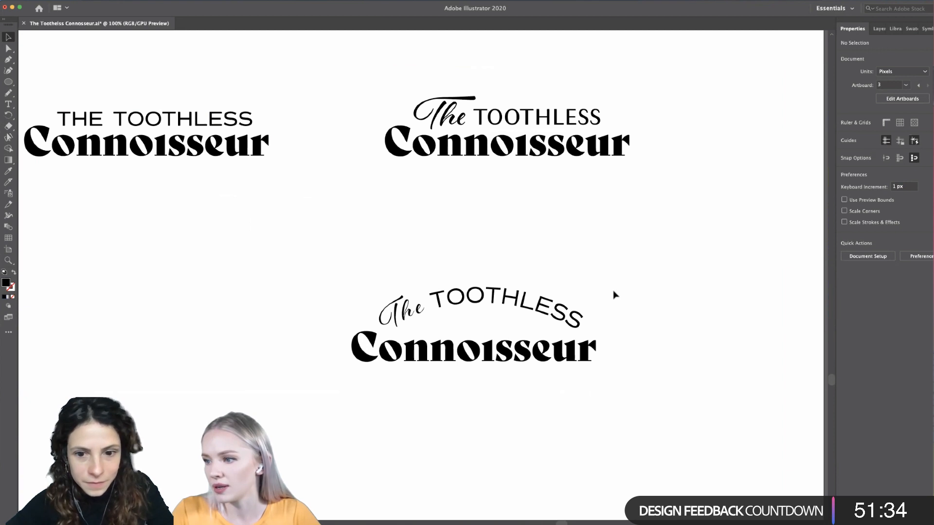
pyautogui.hscroll(-2, 613, 294)
pyautogui.scroll(3, 614, 294)
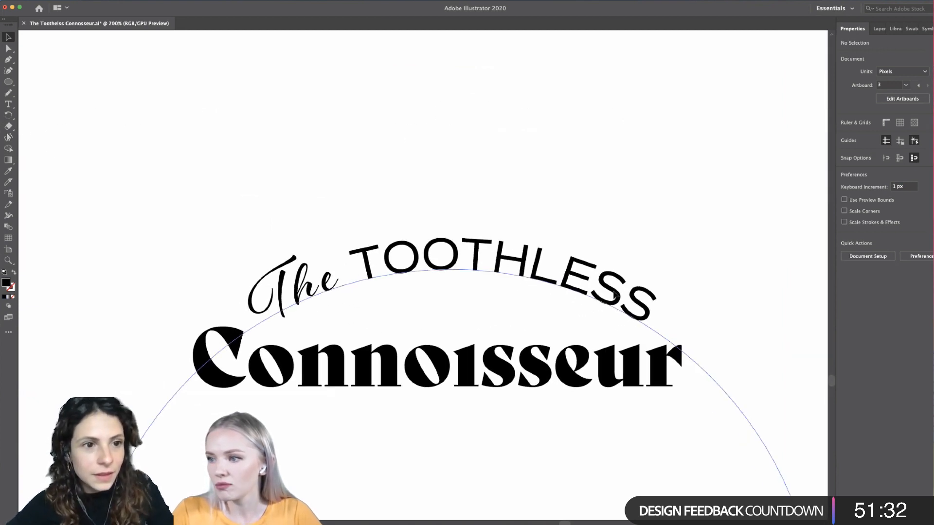
pyautogui.click(8, 94)
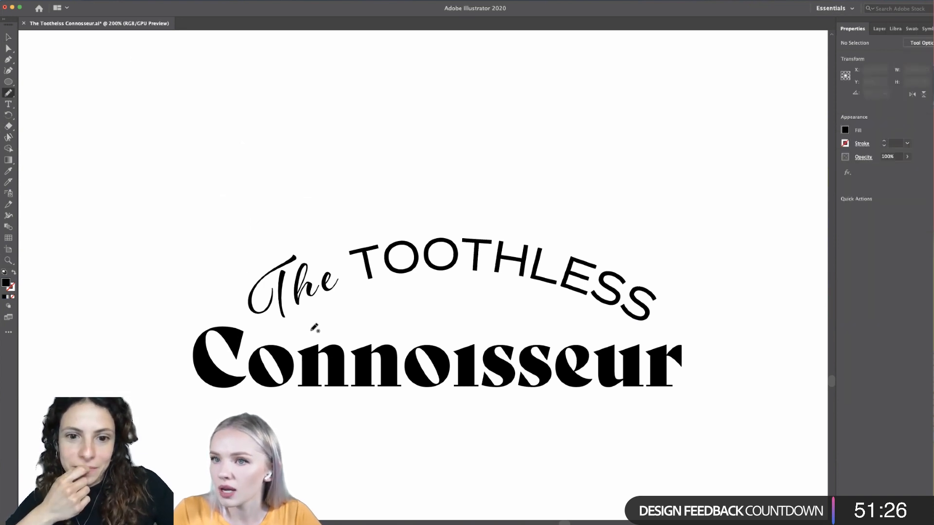
pyautogui.click(917, 43)
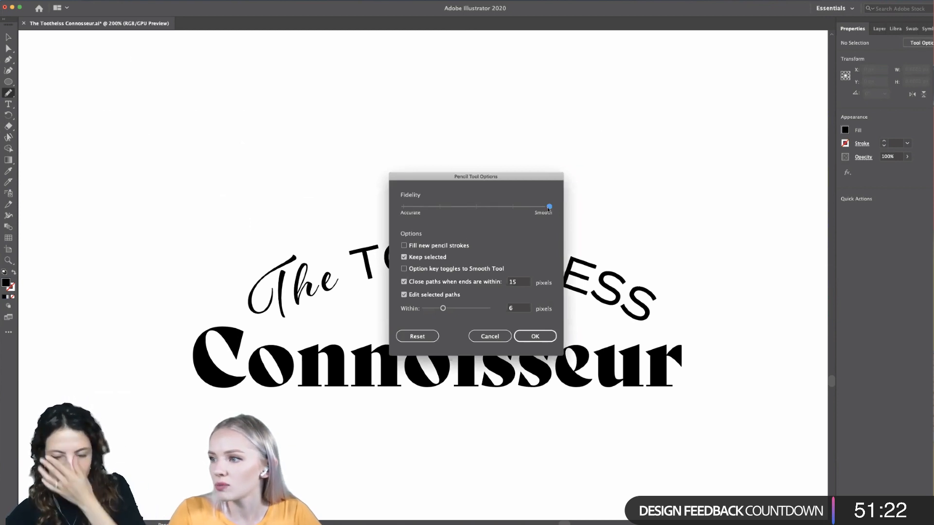
pyautogui.click(535, 336)
# - Try a freehand wavy pencil curve about 400 px wide and 74 px high above the arched wordmark
pyautogui.moveTo(275, 173); pyautogui.dragTo(722, 154)
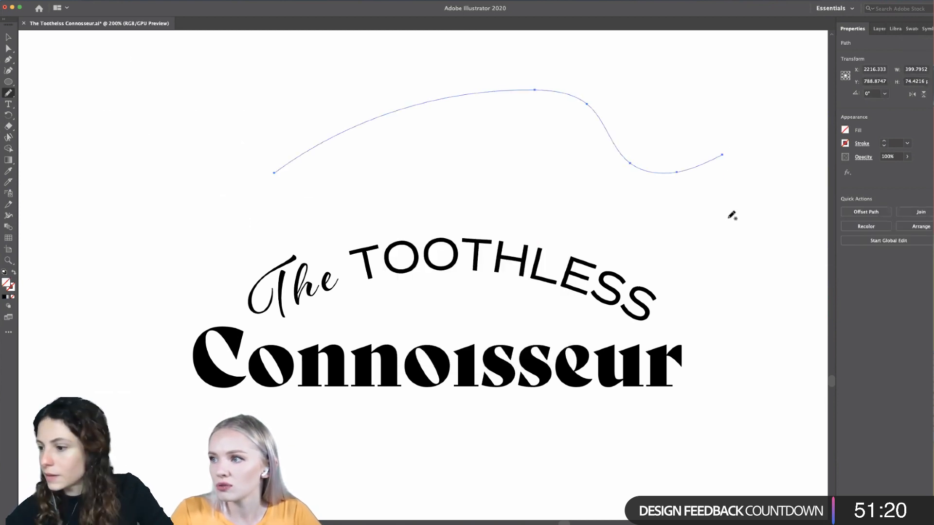
pyautogui.press('super+space')
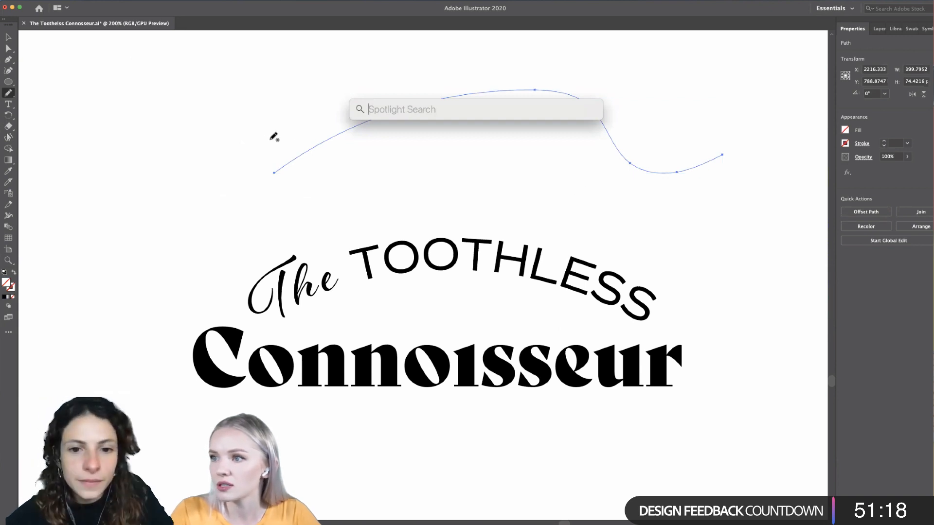
pyautogui.click(9, 37)
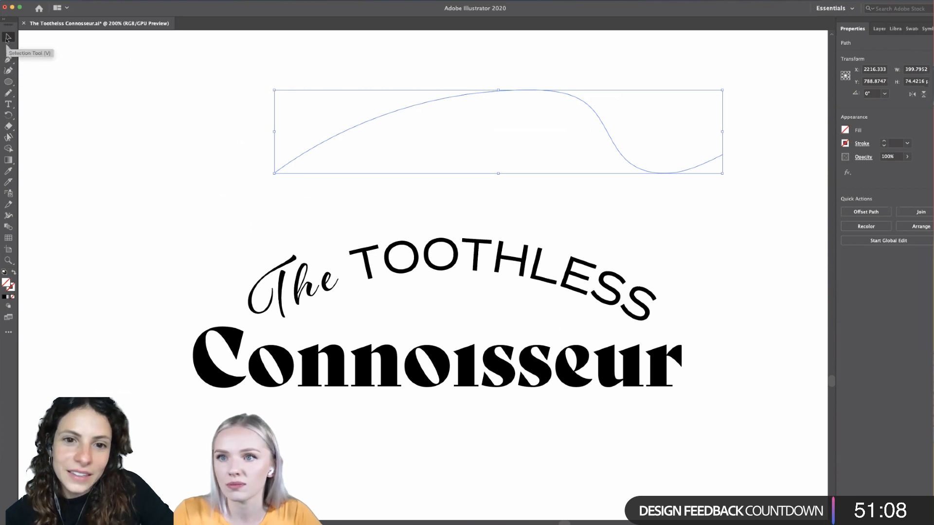
pyautogui.click(214, 209)
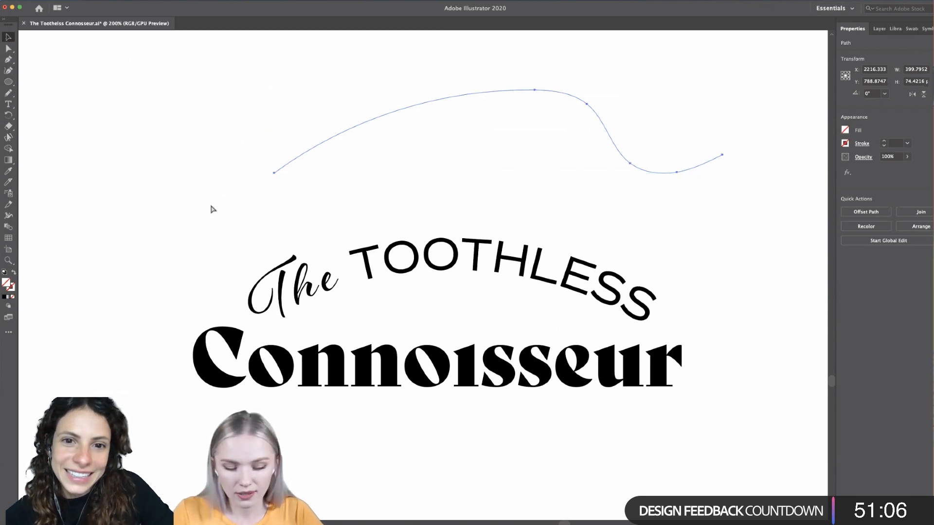
# - Set the drawing colours to no fill with a black stroke and return to the Pencil tool
pyautogui.click(14, 274)
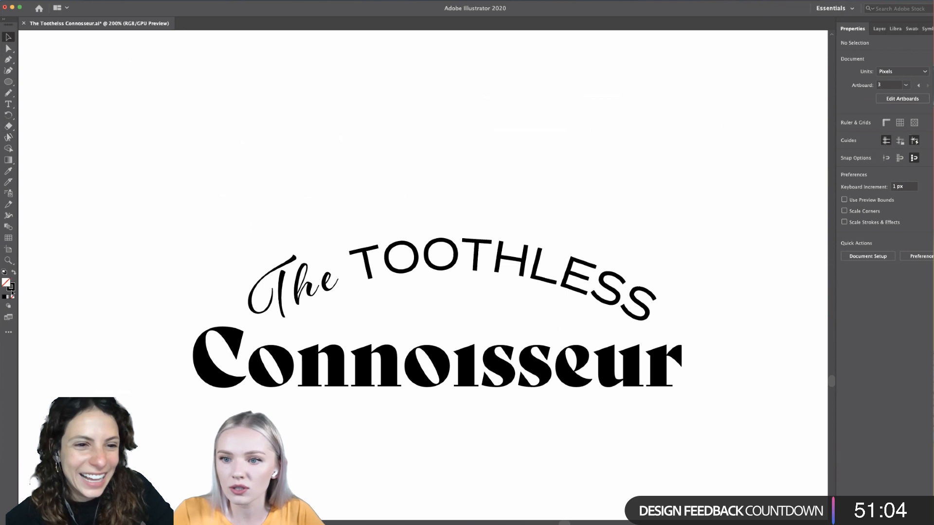
pyautogui.scroll(1, 467, 286)
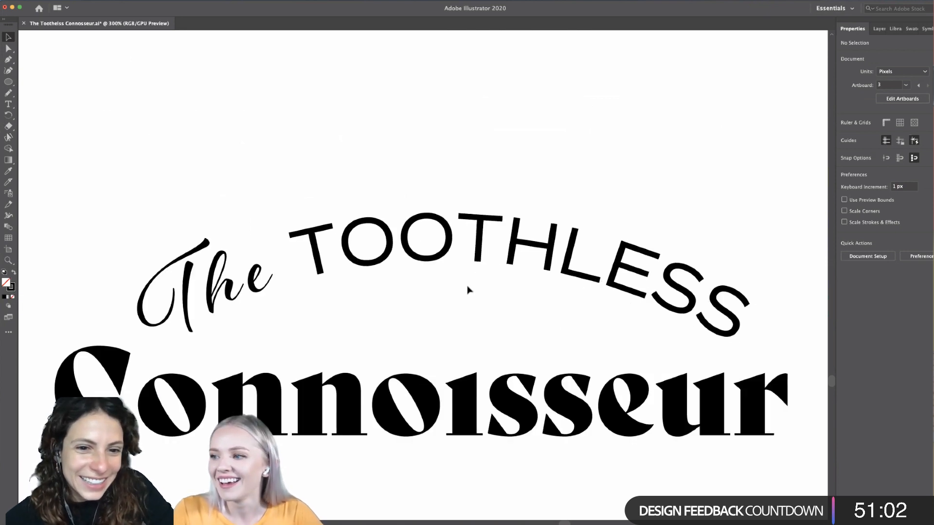
pyautogui.scroll(-2, 467, 287)
pyautogui.press('n')
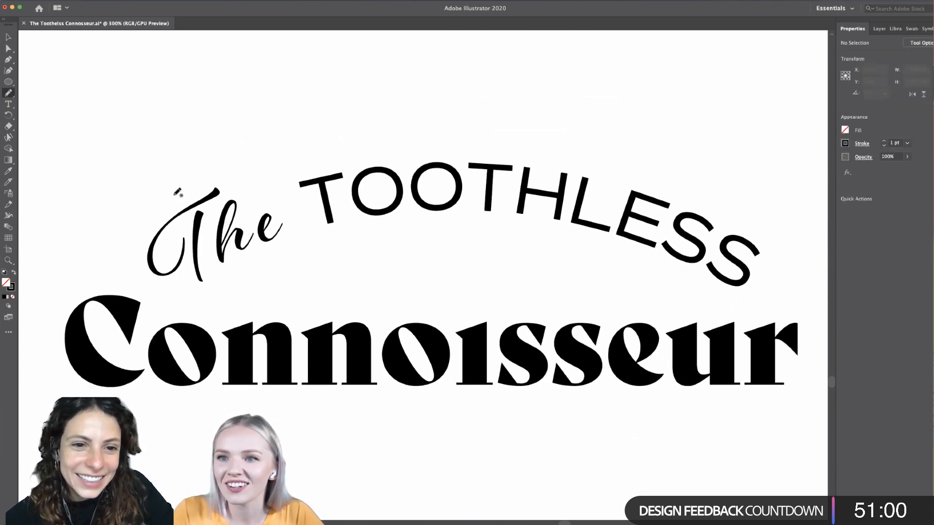
# - Draw an infinity-shaped flourish about 196 by 32 px between the arched text and Connoisseur, and give it a 3 pt stroke
pyautogui.moveTo(442, 285)
pyautogui.mouseDown()
pyautogui.moveTo(371, 294)
pyautogui.moveTo(309, 285)
pyautogui.moveTo(302, 261)
pyautogui.moveTo(353, 243)
pyautogui.moveTo(425, 252)
pyautogui.moveTo(580, 295)
pyautogui.moveTo(627, 283)
pyautogui.moveTo(604, 260)
pyautogui.moveTo(517, 261)
pyautogui.mouseUp()
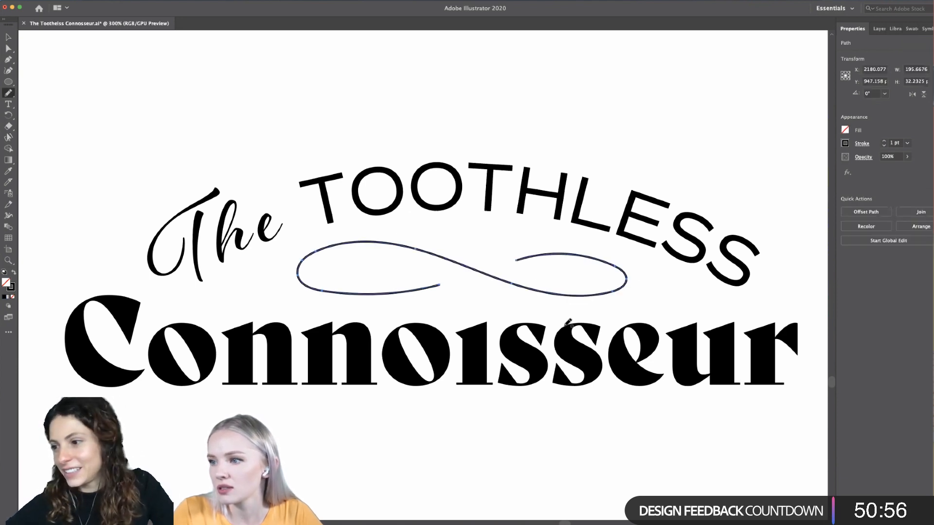
pyautogui.scroll(-1, 620, 278)
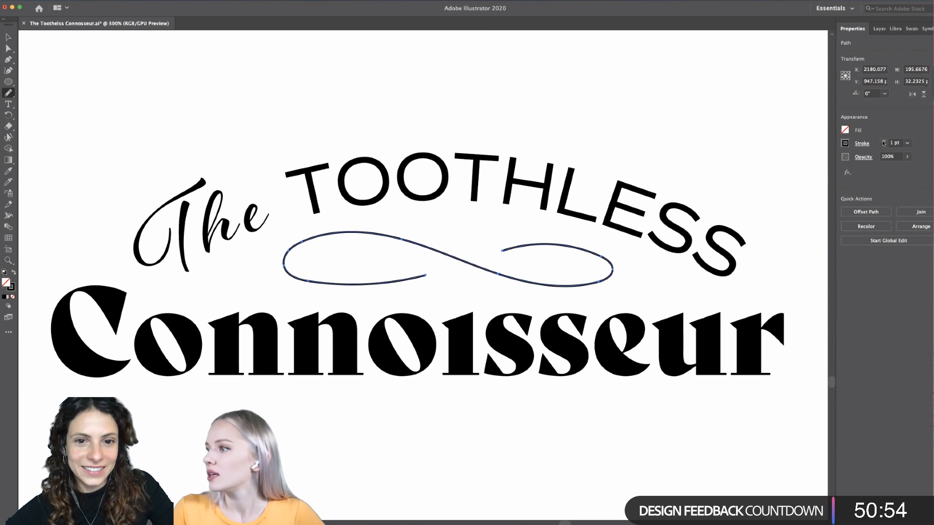
pyautogui.click(884, 141)
pyautogui.click(883, 141)
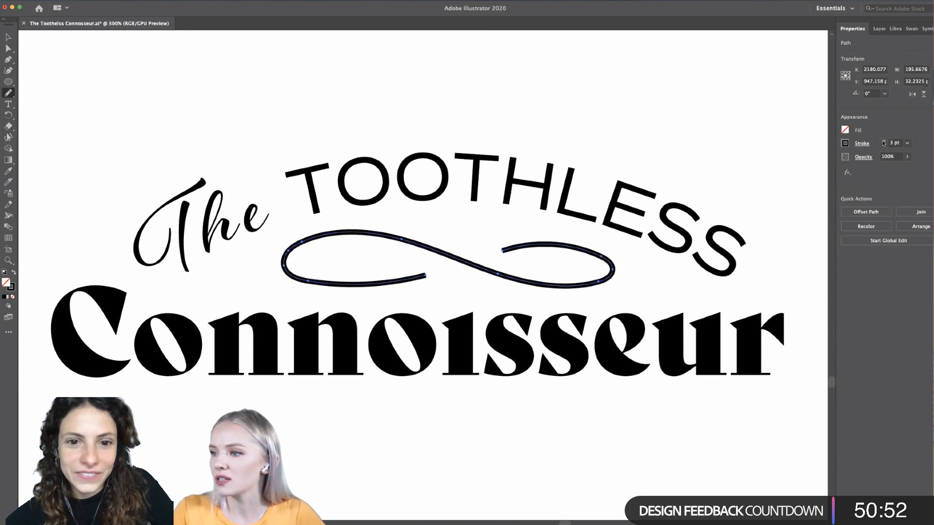
pyautogui.click(883, 142)
pyautogui.scroll(-3, 450, 236)
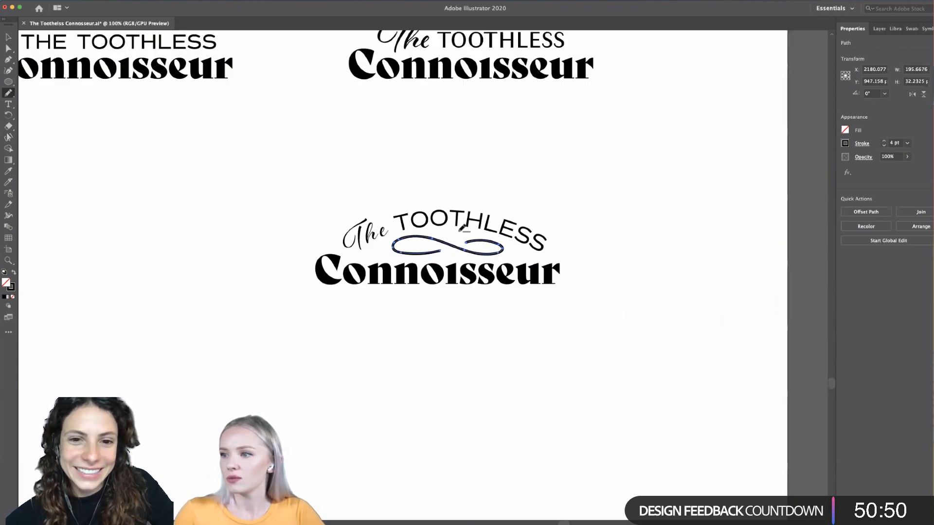
pyautogui.scroll(2, 462, 228)
pyautogui.hscroll(-1, 459, 229)
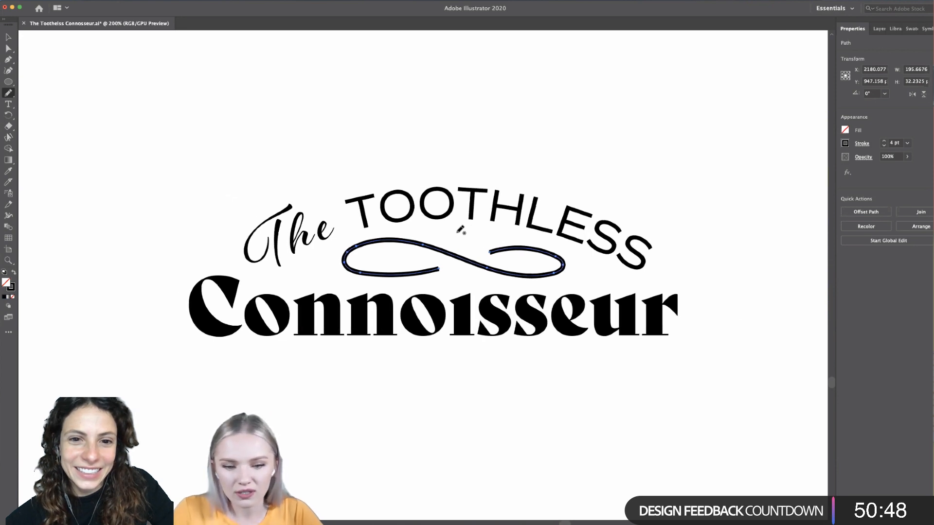
pyautogui.click(884, 146)
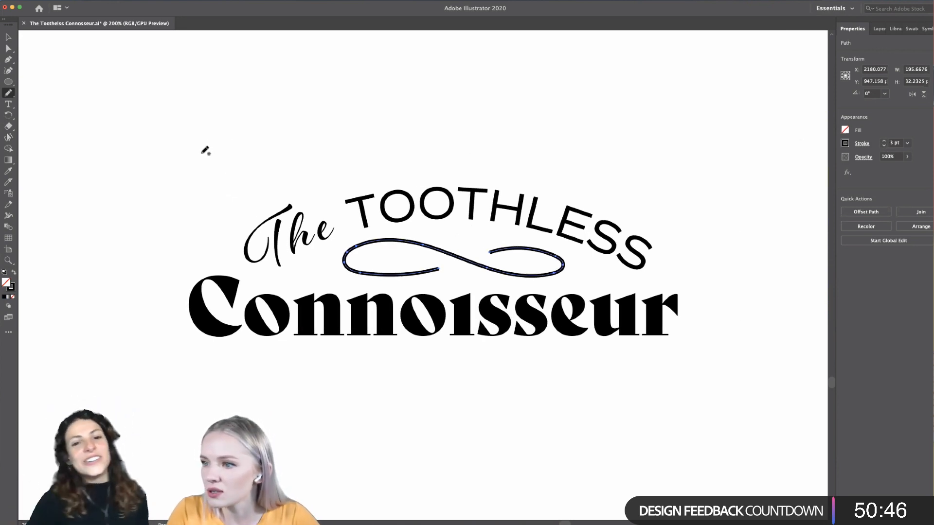
pyautogui.click(861, 144)
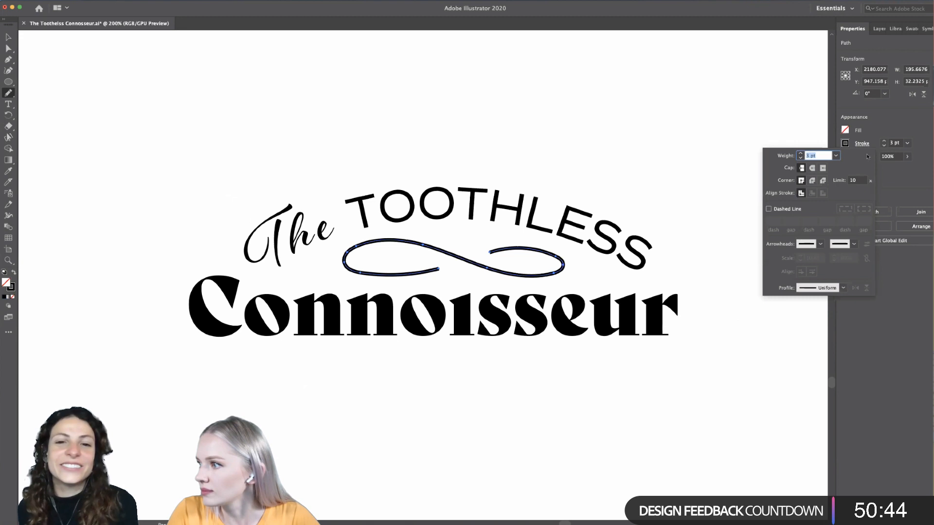
pyautogui.click(911, 185)
# - Undo the freehand flourish together with its stroke weight changes
pyautogui.scroll(1, 513, 245)
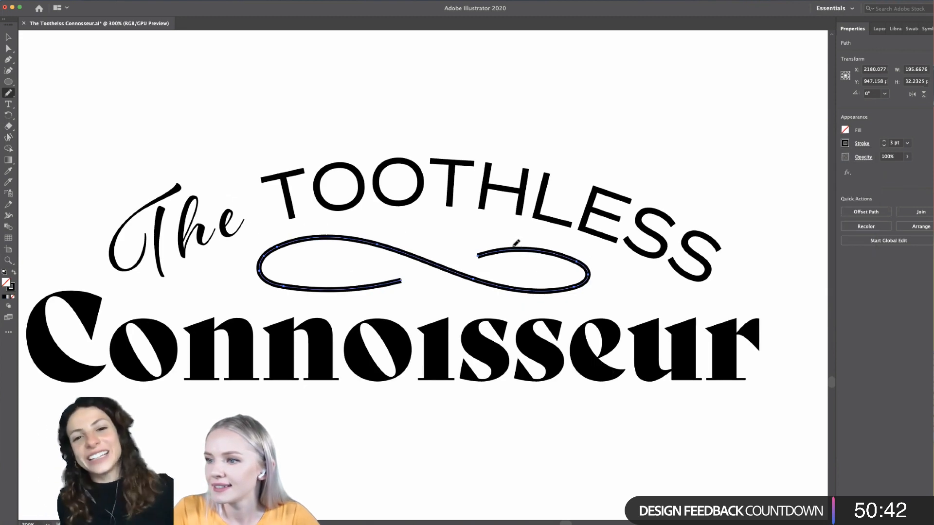
pyautogui.press(']')
pyautogui.press('[')
pyautogui.press('[')
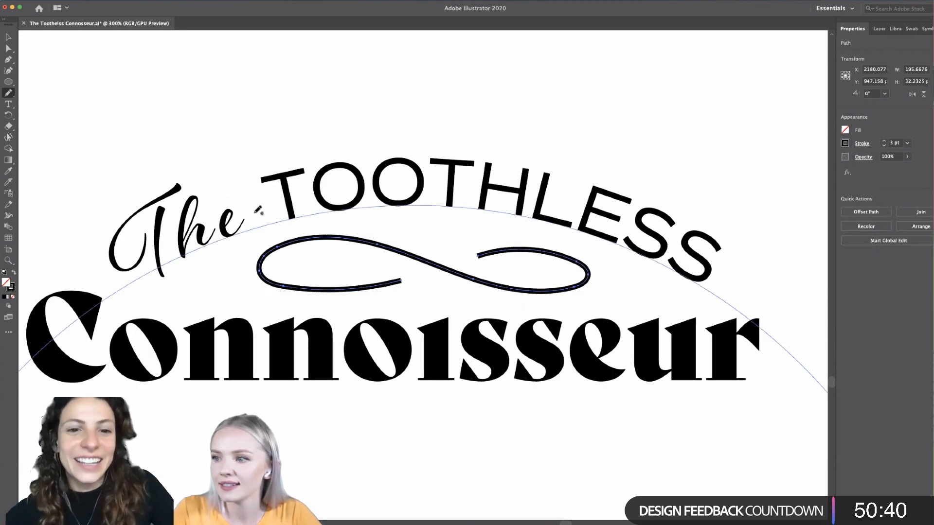
pyautogui.press('super+z')
pyautogui.press('super+z')
pyautogui.press('super+z')
pyautogui.press('super+z')
pyautogui.press('super+z')
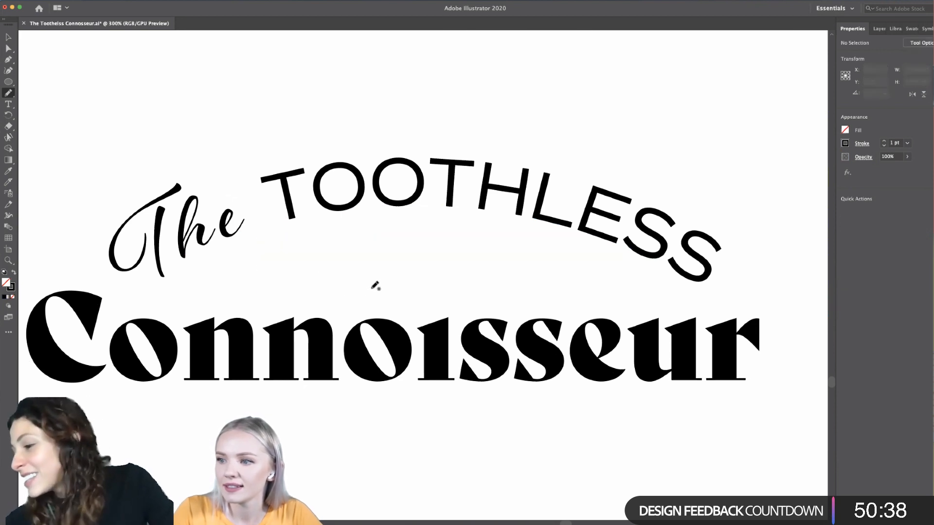
# - Draw a rounder infinity-shaped flourish about 189 by 35 px between the arched text and Connoisseur, with a 3 pt stroke
pyautogui.moveTo(383, 284)
pyautogui.mouseDown()
pyautogui.moveTo(305, 296)
pyautogui.moveTo(259, 286)
pyautogui.moveTo(252, 272)
pyautogui.moveTo(268, 244)
pyautogui.moveTo(332, 238)
pyautogui.moveTo(487, 294)
pyautogui.moveTo(544, 293)
pyautogui.moveTo(568, 274)
pyautogui.moveTo(551, 247)
pyautogui.moveTo(525, 240)
pyautogui.moveTo(477, 238)
pyautogui.moveTo(421, 259)
pyautogui.mouseUp()
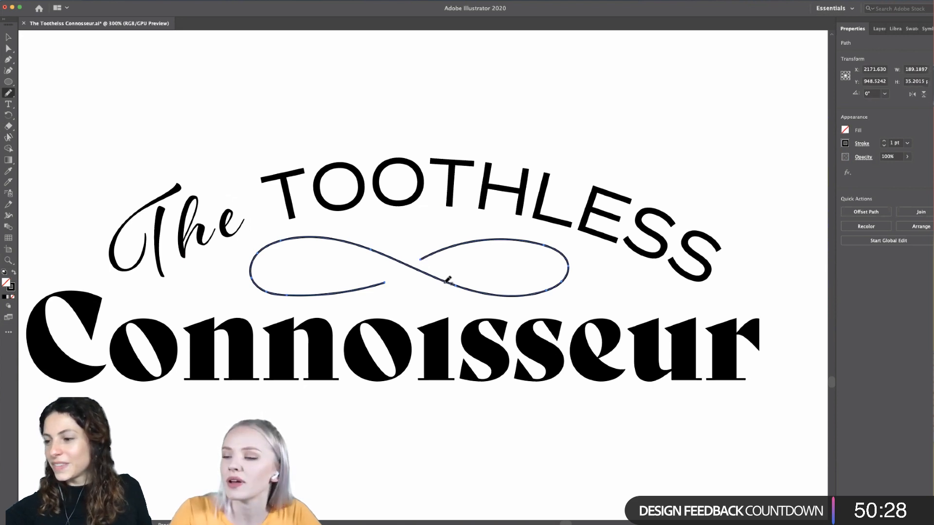
pyautogui.click(884, 141)
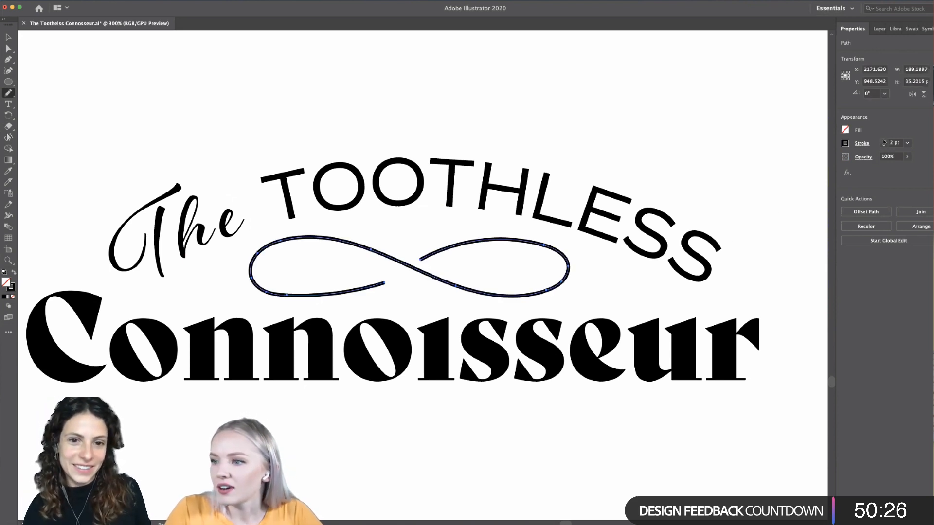
pyautogui.click(883, 141)
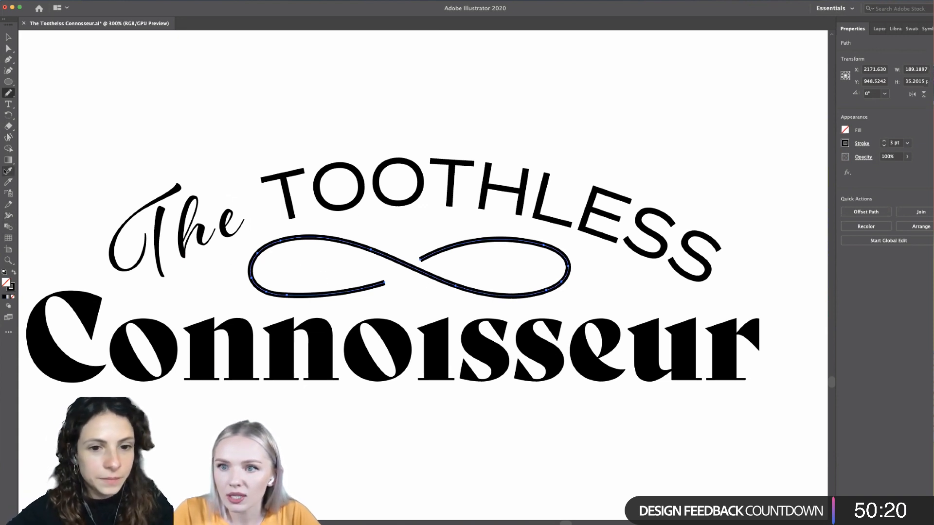
# - Look through the tool groups and the full tool list for the Width tool and activate it
pyautogui.click(7, 128)
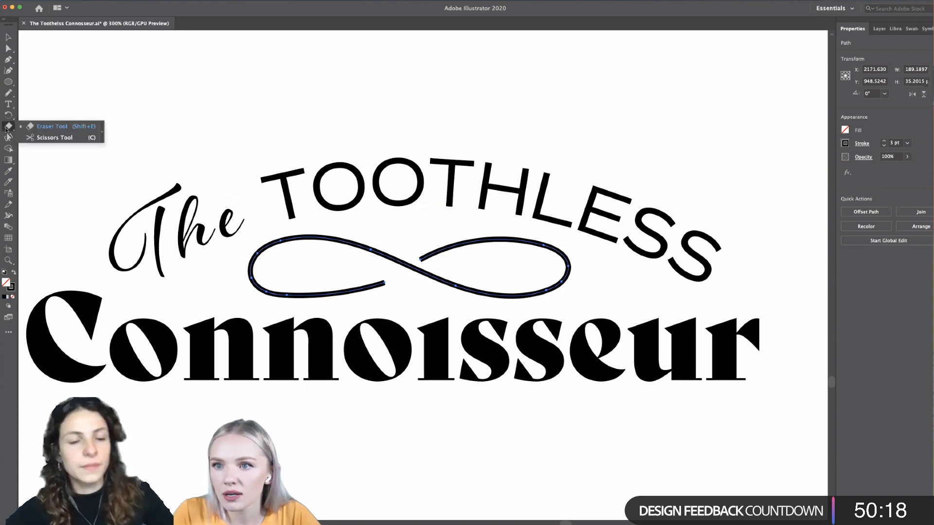
pyautogui.click(9, 116)
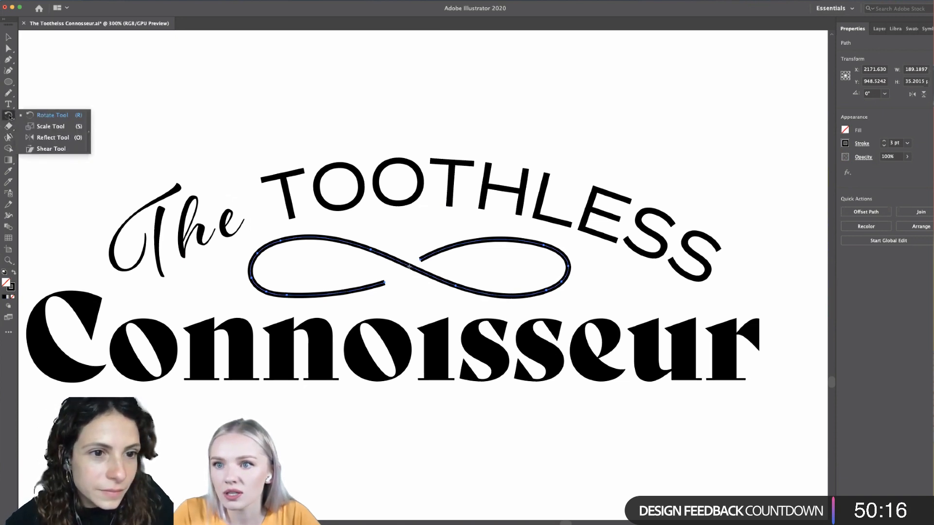
pyautogui.click(9, 105)
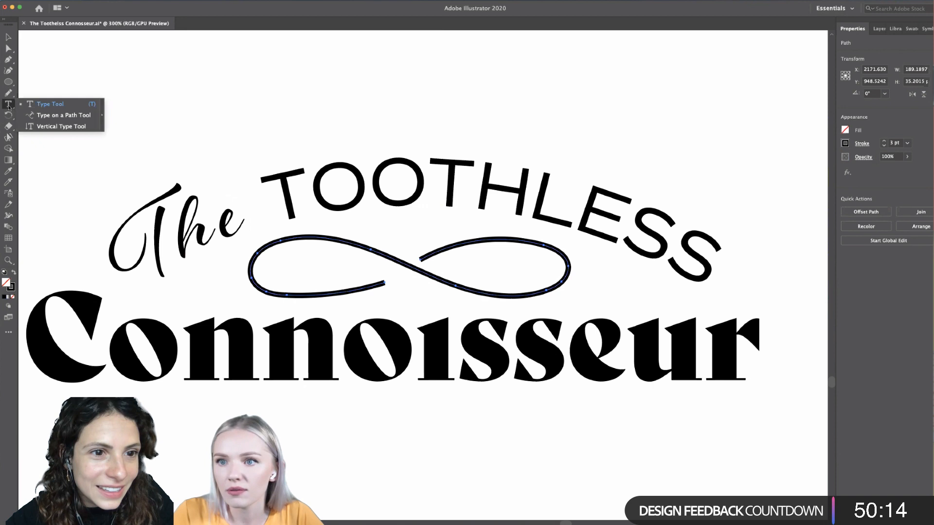
pyautogui.click(8, 59)
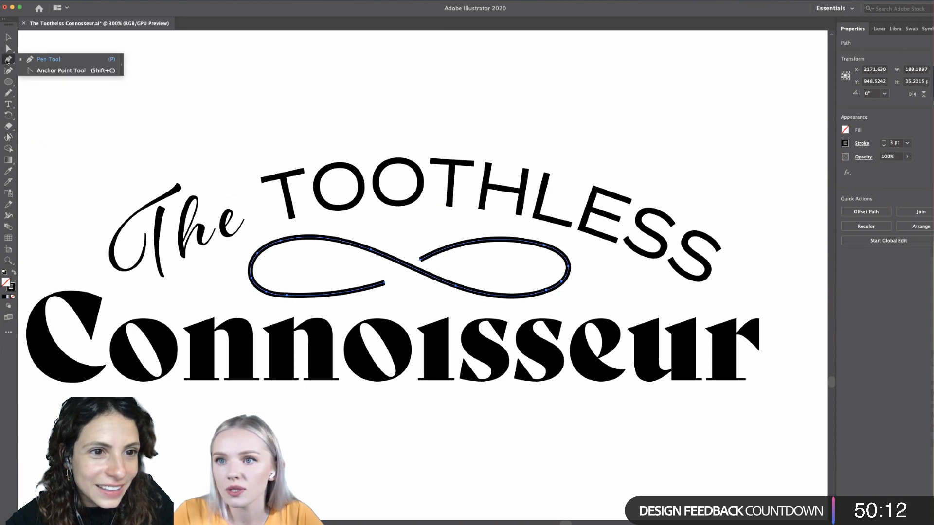
pyautogui.click(6, 360)
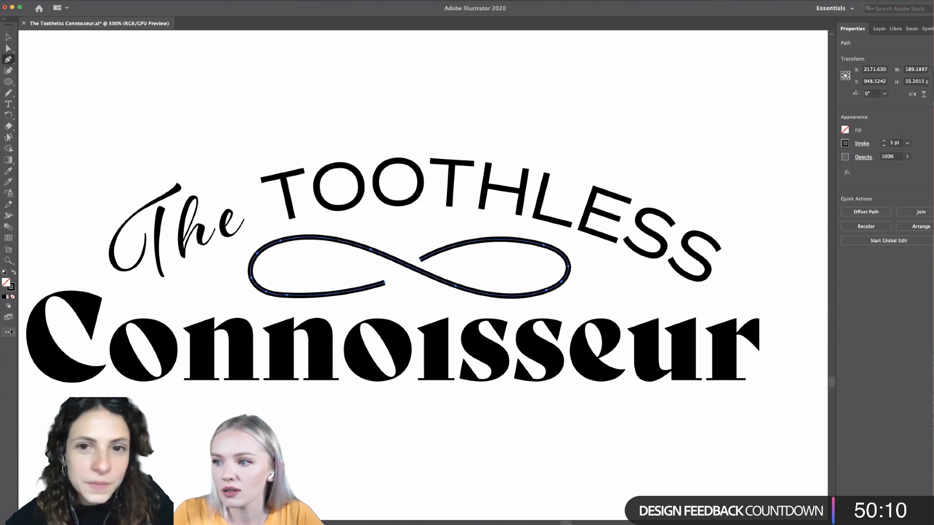
pyautogui.click(11, 332)
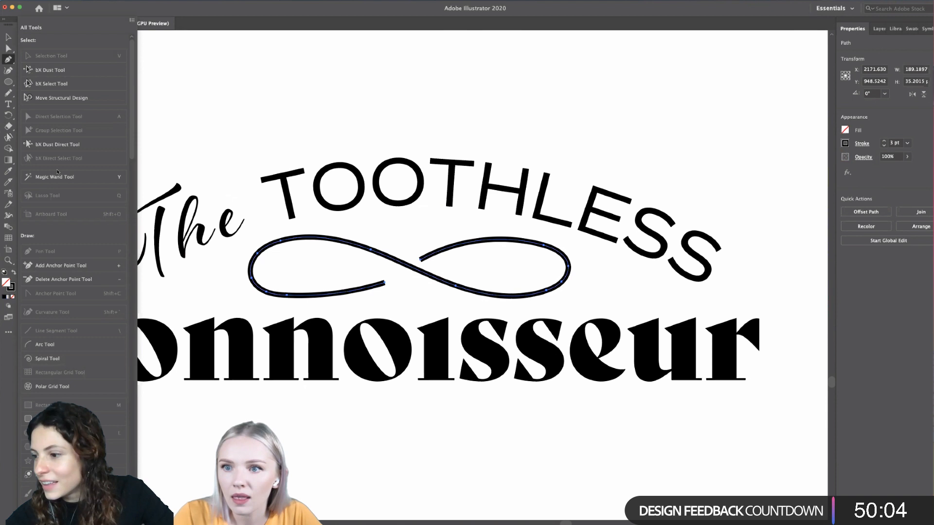
pyautogui.scroll(-10, 66, 161)
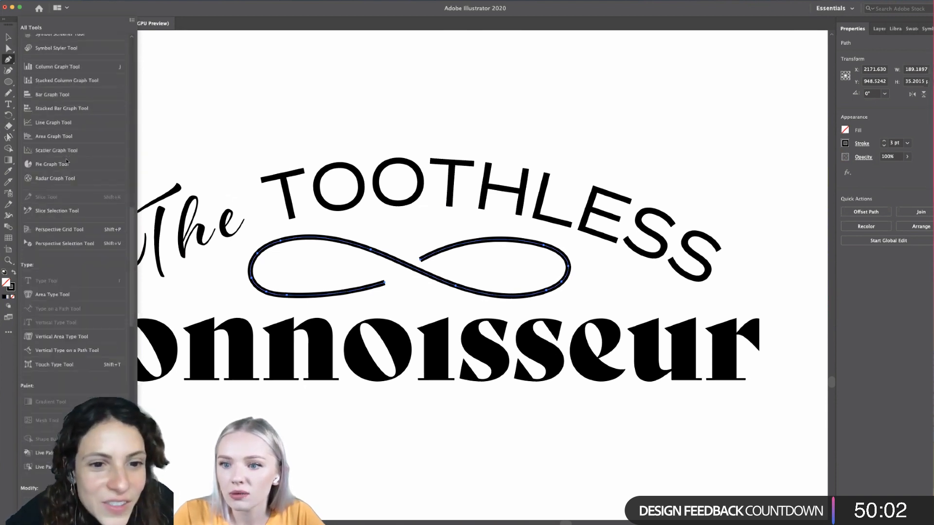
pyautogui.scroll(-10, 67, 160)
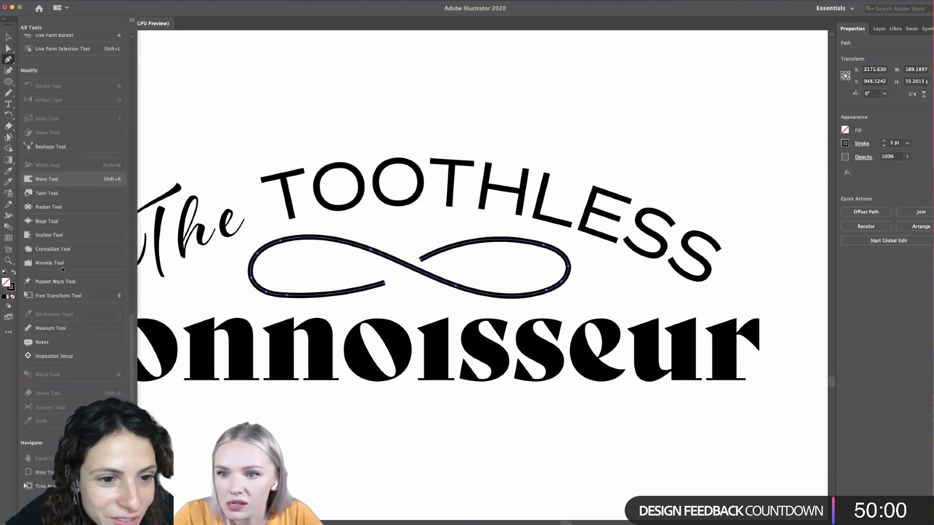
pyautogui.scroll(-3, 65, 286)
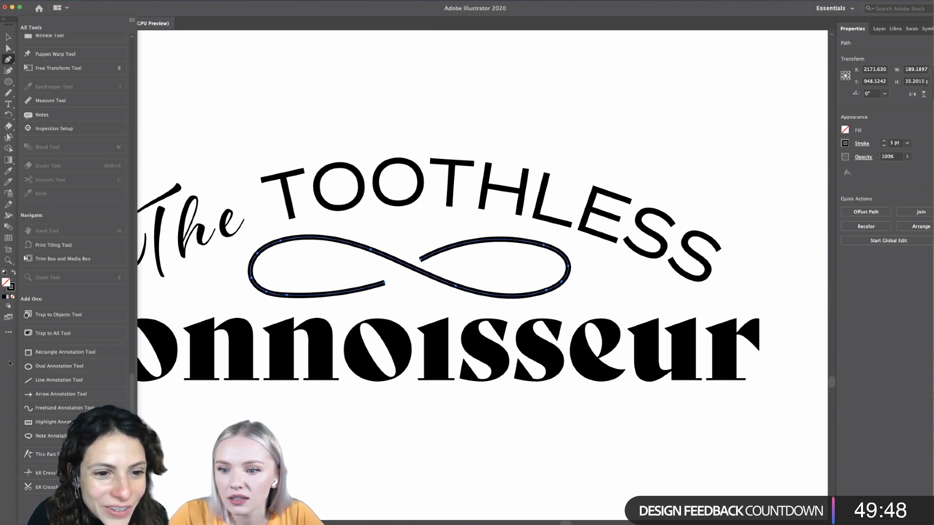
pyautogui.click(9, 216)
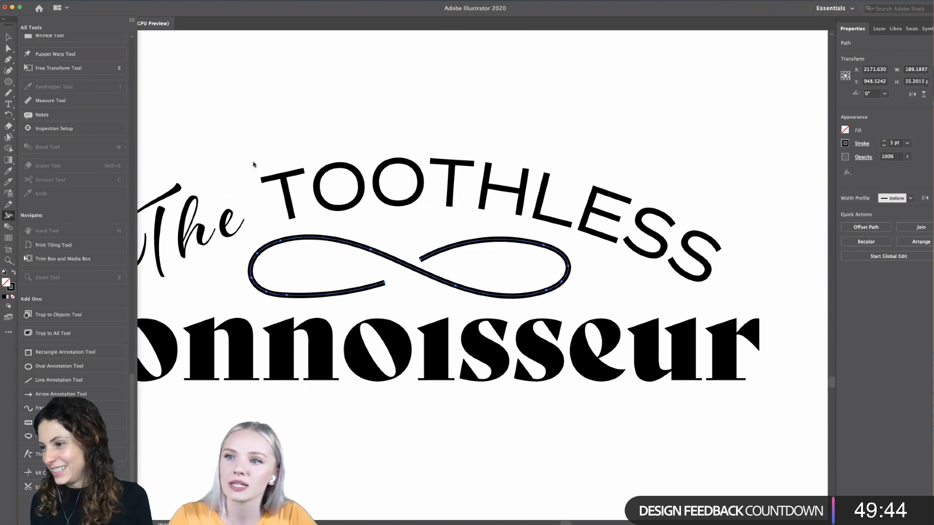
pyautogui.click(202, 156)
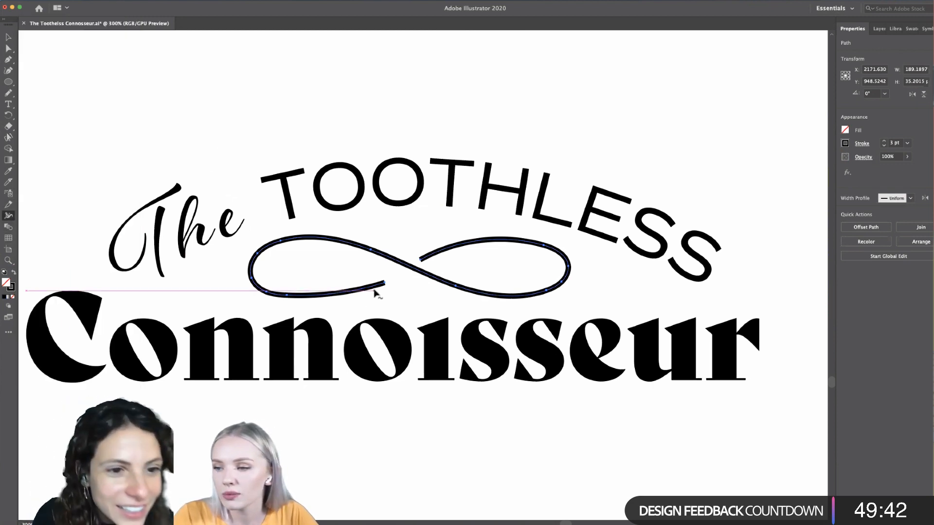
# - Add a width point on the upper part of the flourish's left loop and widen the stroke to about 3.8 pt
pyautogui.scroll(2, 376, 289)
pyautogui.scroll(2, 375, 290)
pyautogui.scroll(1, 203, 234)
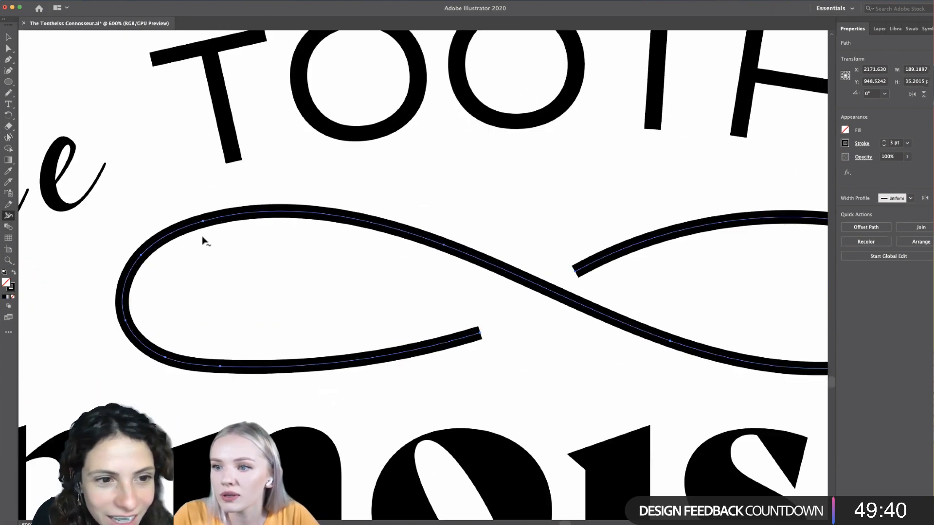
pyautogui.moveTo(203, 221); pyautogui.dragTo(203, 220)
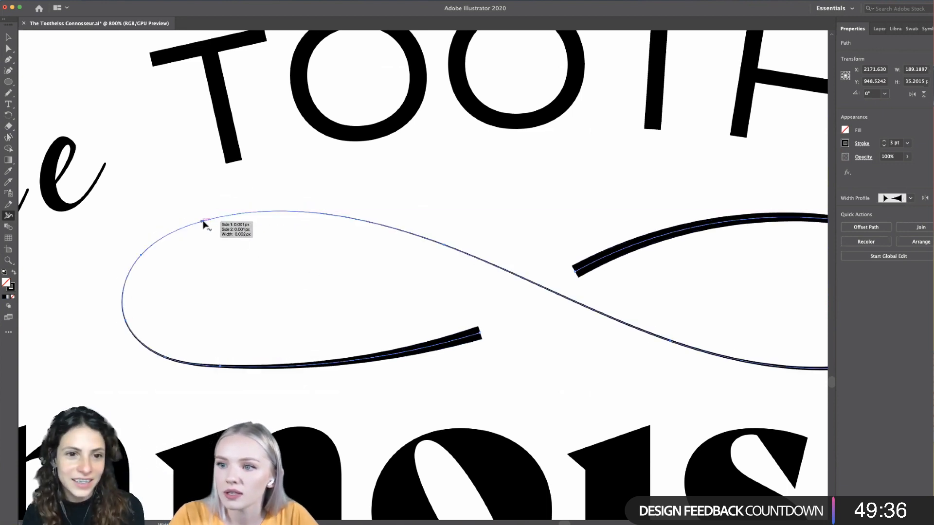
pyautogui.moveTo(202, 220)
pyautogui.mouseDown()
pyautogui.moveTo(196, 199)
pyautogui.moveTo(201, 215)
pyautogui.mouseUp()
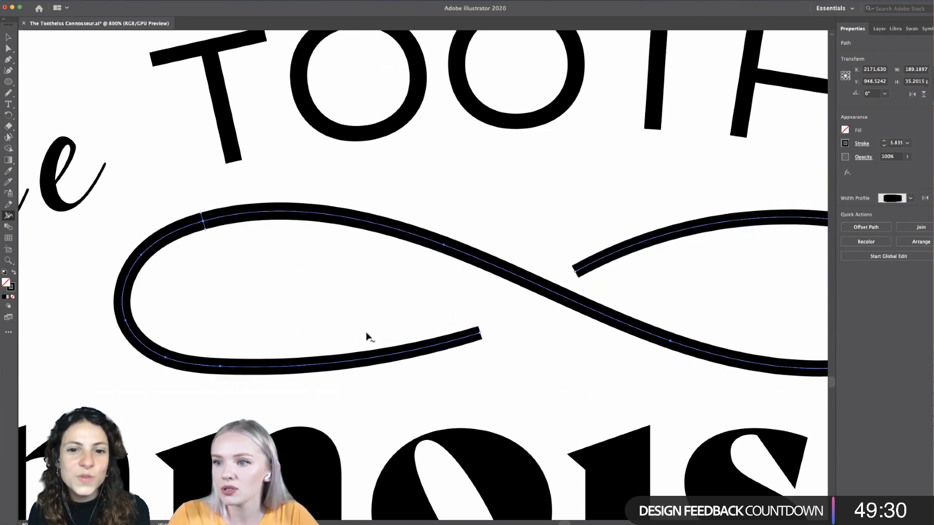
# - Taper the open end of the flourish's left loop to a fine point with the Width tool
pyautogui.scroll(-2, 366, 335)
pyautogui.hscroll(-1, 366, 334)
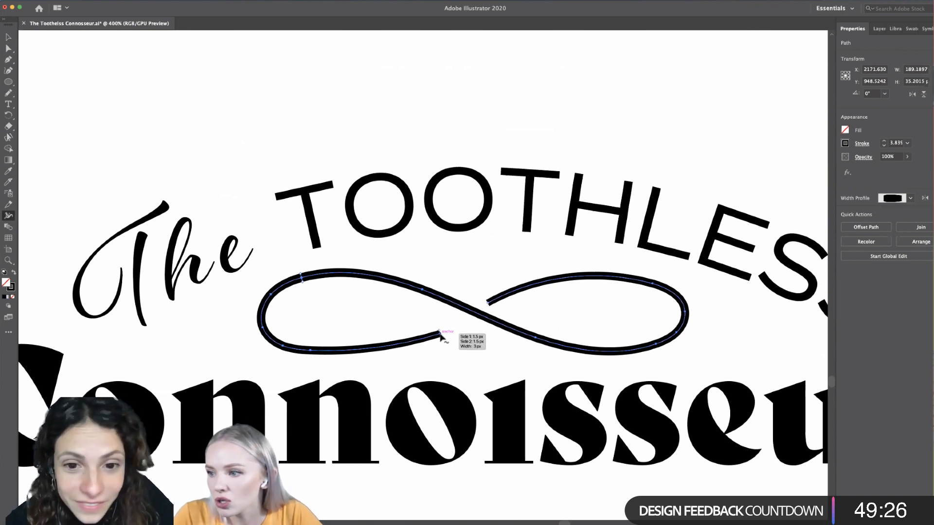
pyautogui.scroll(3, 435, 345)
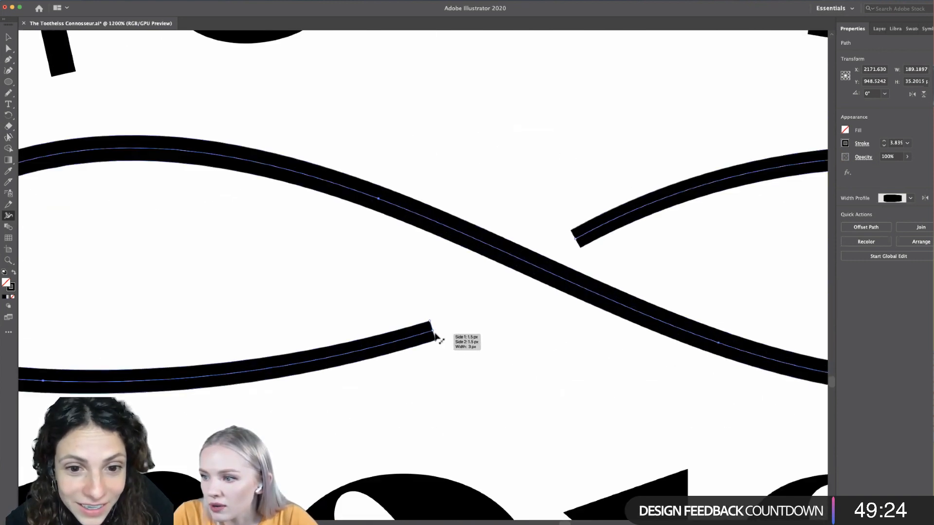
pyautogui.moveTo(433, 327); pyautogui.dragTo(433, 331)
pyautogui.scroll(-3, 447, 380)
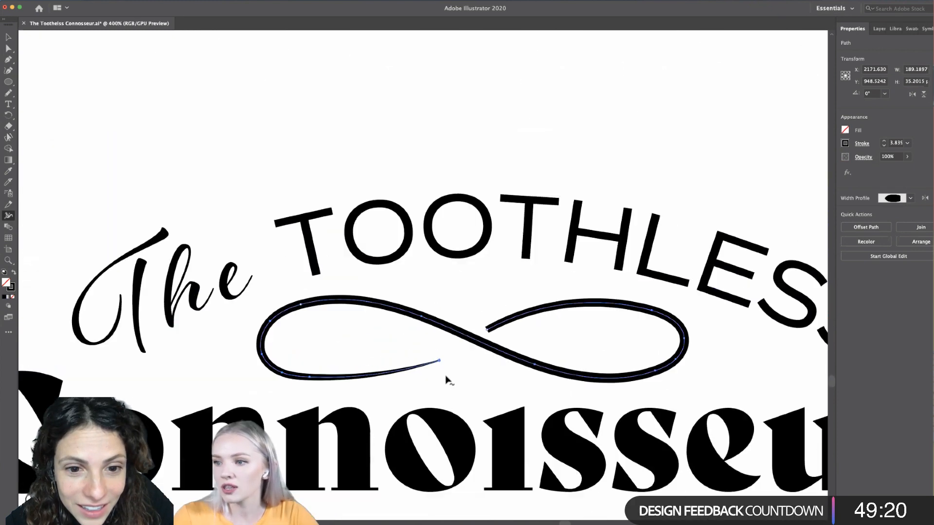
# - Narrow the stroke at the open end of the flourish's right loop to a fine tip
pyautogui.scroll(5, 472, 327)
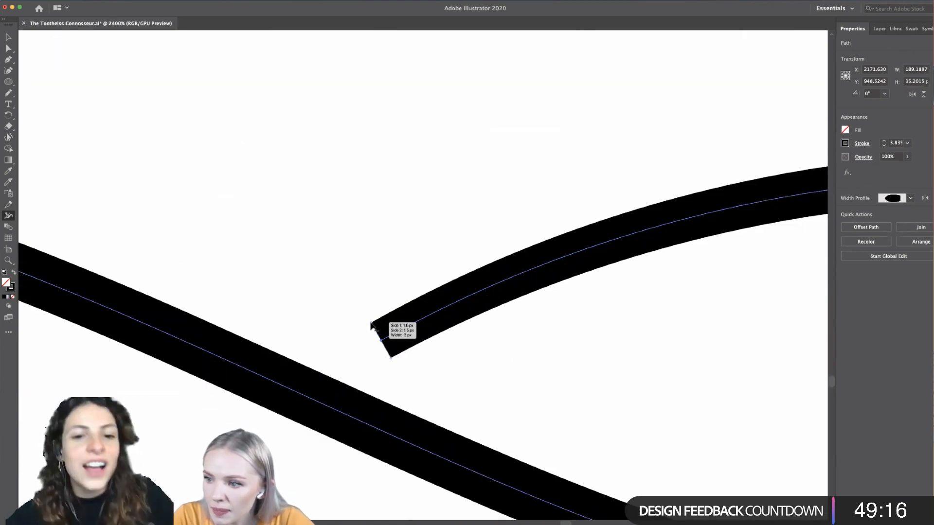
pyautogui.moveTo(381, 338)
pyautogui.mouseDown()
pyautogui.moveTo(382, 348)
pyautogui.moveTo(373, 340)
pyautogui.mouseUp()
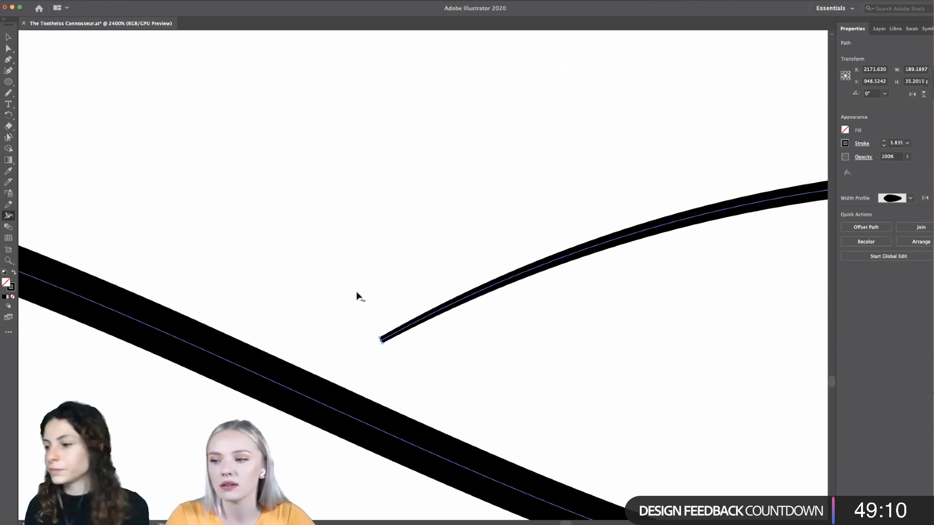
pyautogui.scroll(-4, 356, 295)
pyautogui.hscroll(-3, 356, 294)
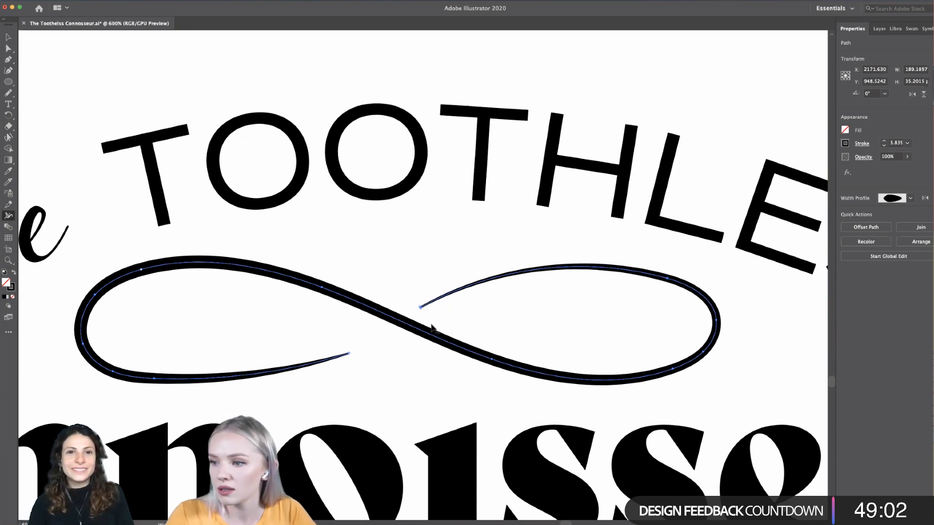
# - Move the right loop's open end anchor to X 2181 px, Y 942 px and lengthen its direction handle to smooth the curve
pyautogui.press('a')
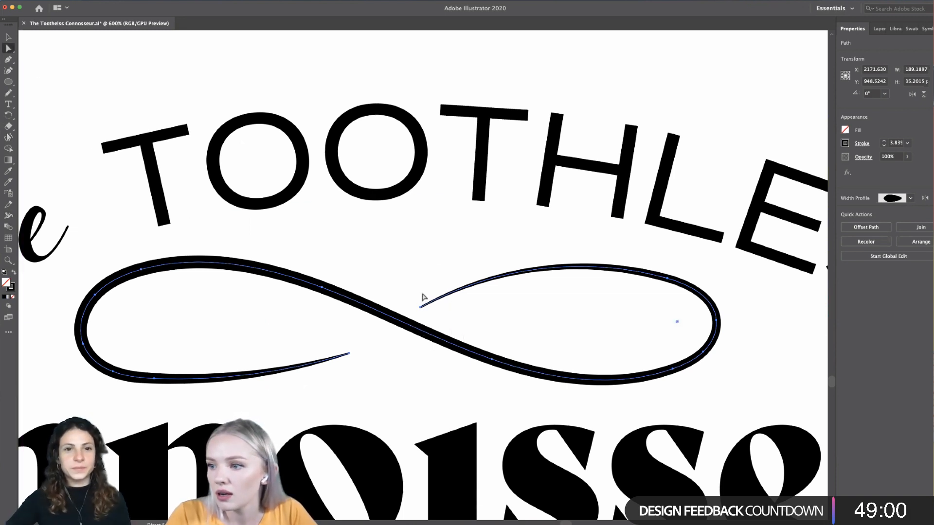
pyautogui.click(422, 308)
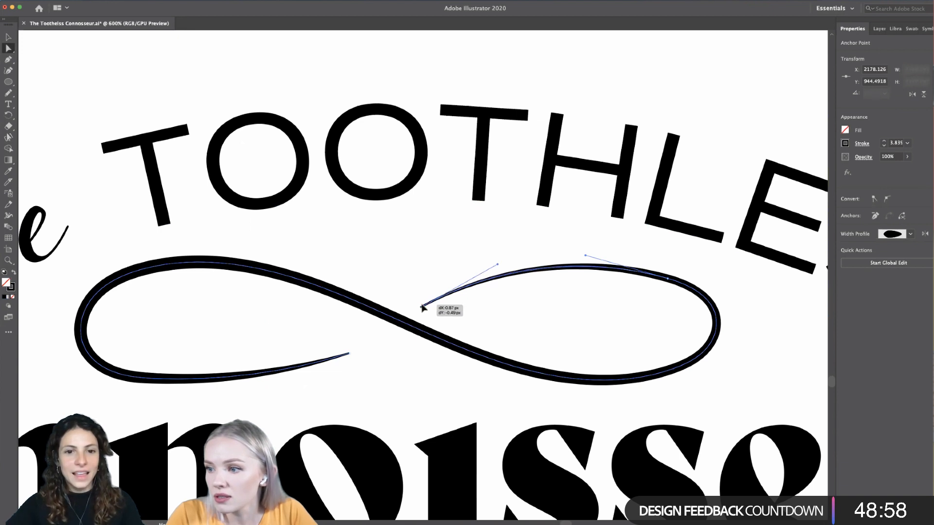
pyautogui.moveTo(422, 307); pyautogui.dragTo(430, 299)
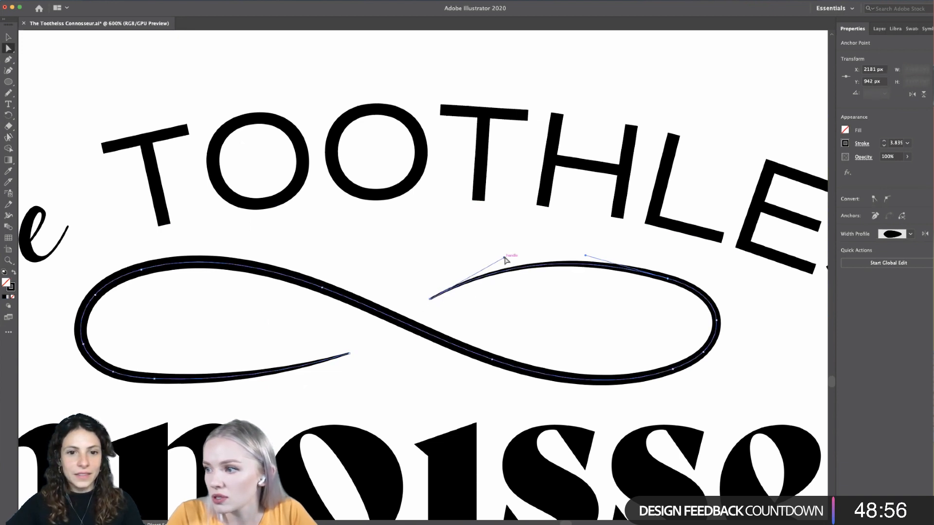
pyautogui.click(509, 260)
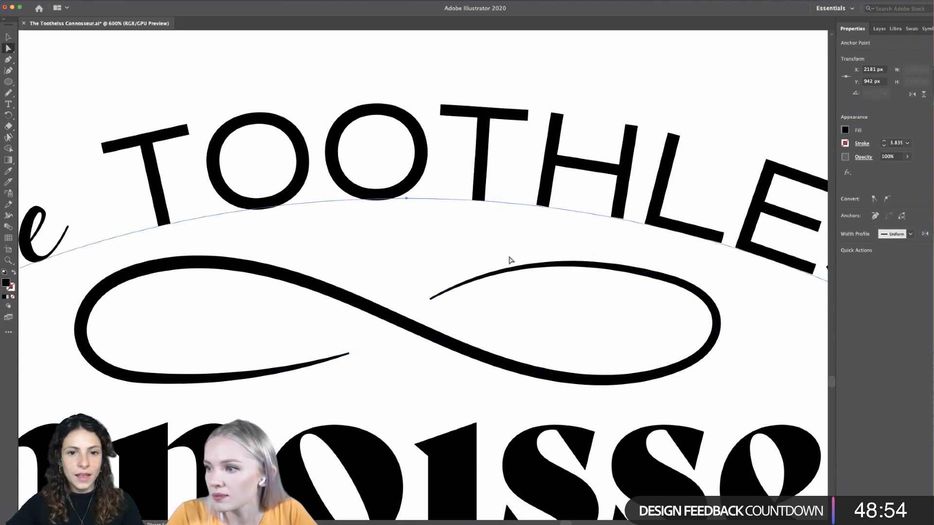
pyautogui.click(457, 290)
pyautogui.click(431, 299)
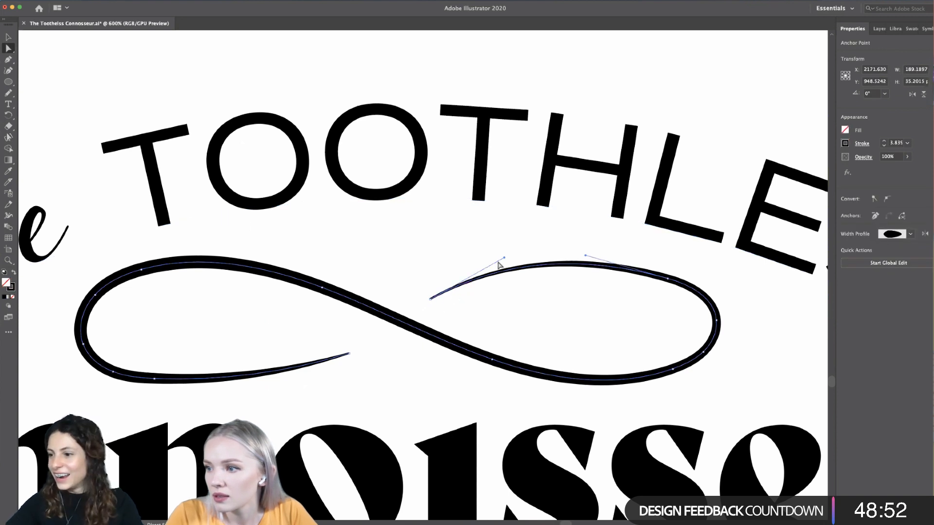
pyautogui.moveTo(503, 257); pyautogui.dragTo(524, 255)
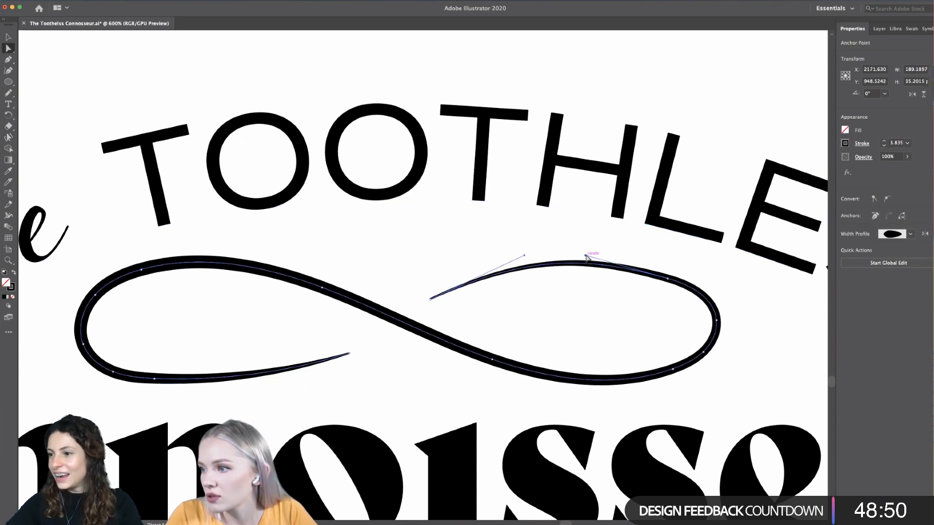
# - Shift the right loop's upper anchor to X 2251 px, Y 935 px and shorten its handle towards the open end
pyautogui.moveTo(666, 279); pyautogui.dragTo(665, 281)
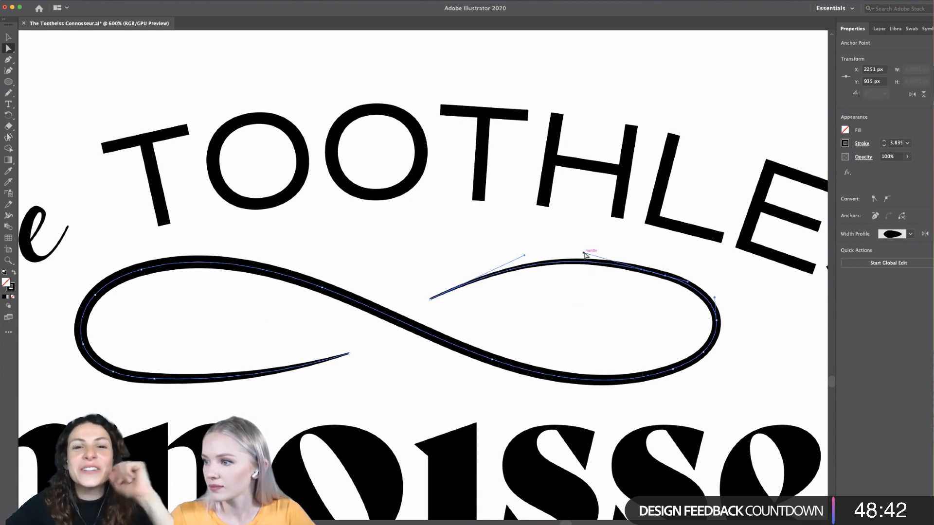
pyautogui.moveTo(583, 254)
pyautogui.mouseDown()
pyautogui.moveTo(568, 246)
pyautogui.moveTo(590, 252)
pyautogui.mouseUp()
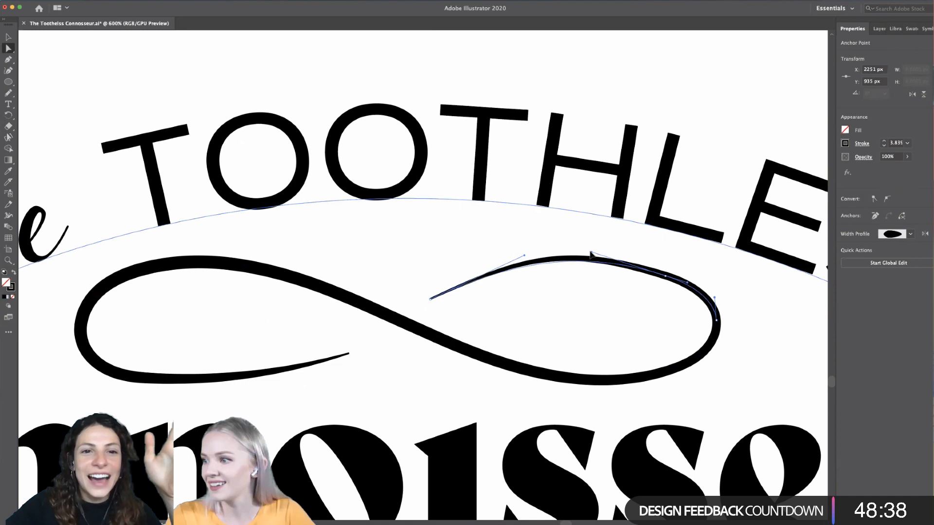
pyautogui.click(628, 331)
# - Examine the arched wordmark with its tapered flourish at reduced size beside the other wordmark variants
pyautogui.scroll(-5, 626, 335)
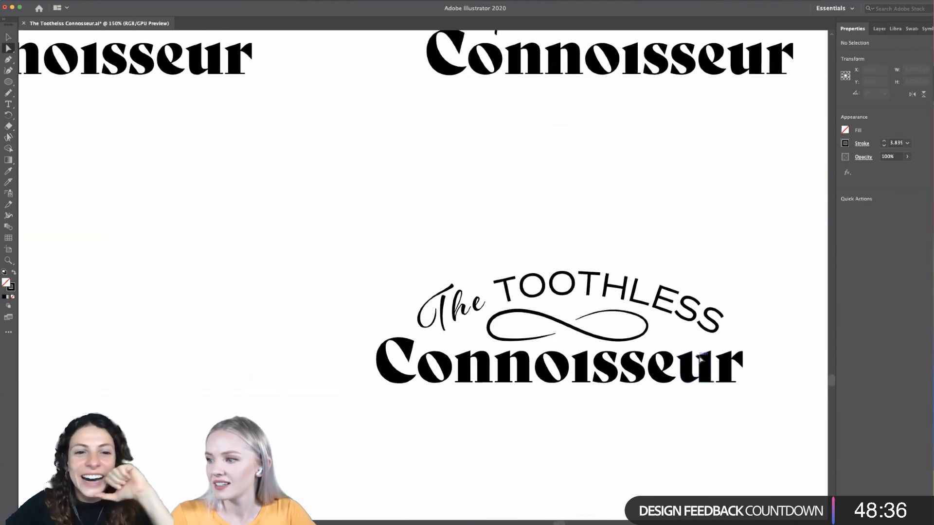
pyautogui.click(629, 343)
pyautogui.scroll(4, 623, 341)
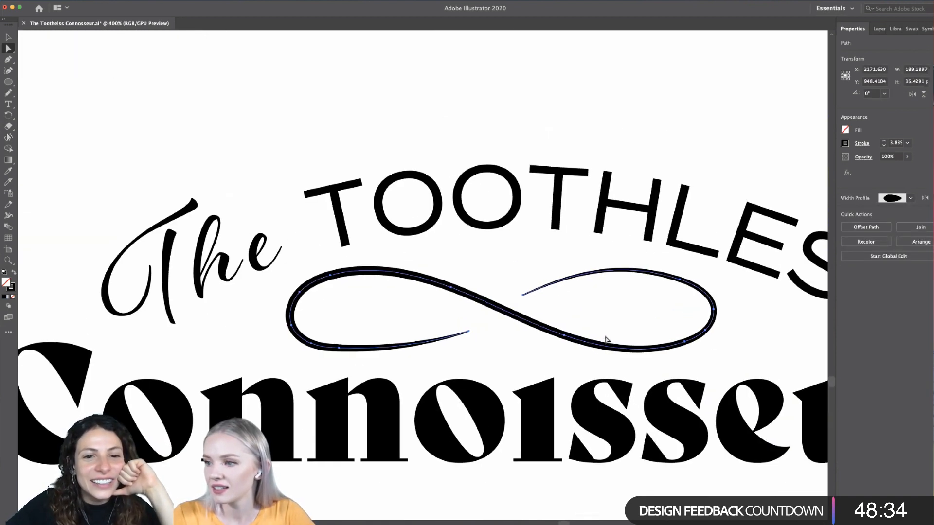
pyautogui.scroll(-5, 540, 333)
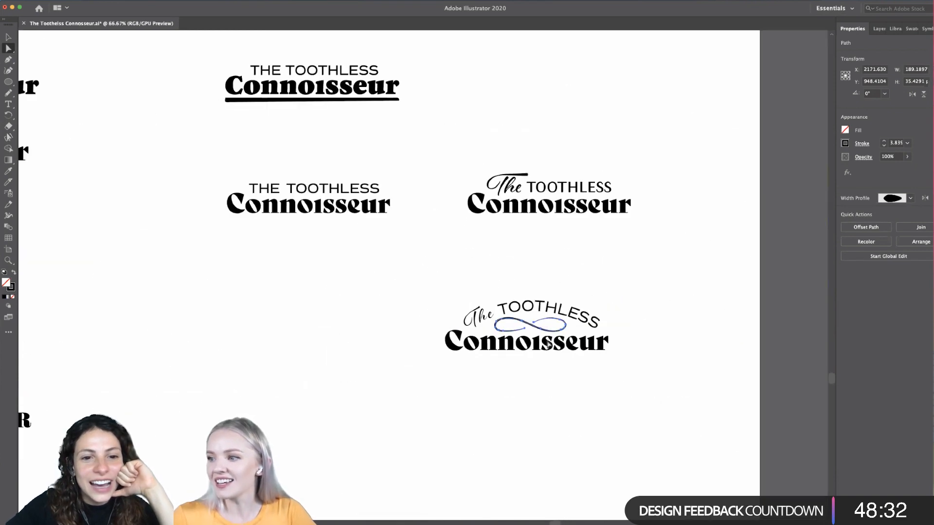
pyautogui.click(623, 408)
pyautogui.scroll(-3, 622, 407)
pyautogui.scroll(4, 615, 397)
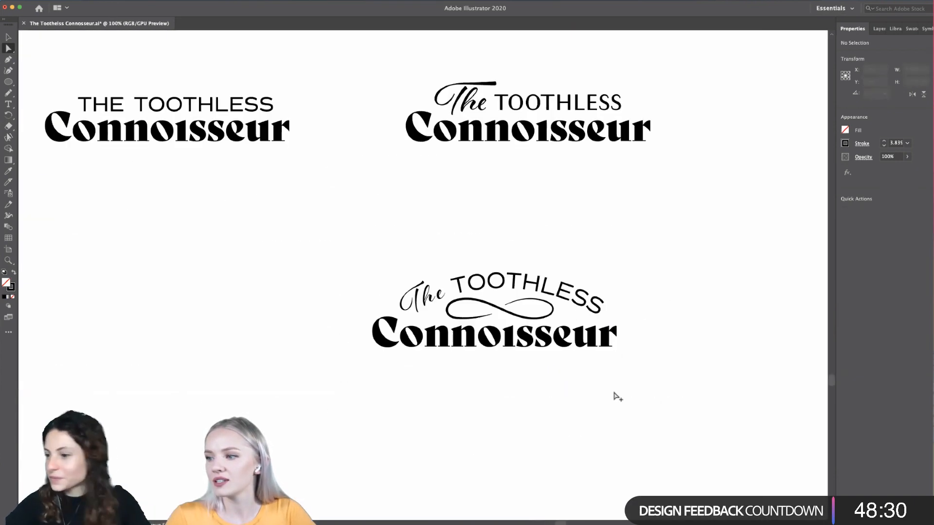
pyautogui.scroll(2, 616, 396)
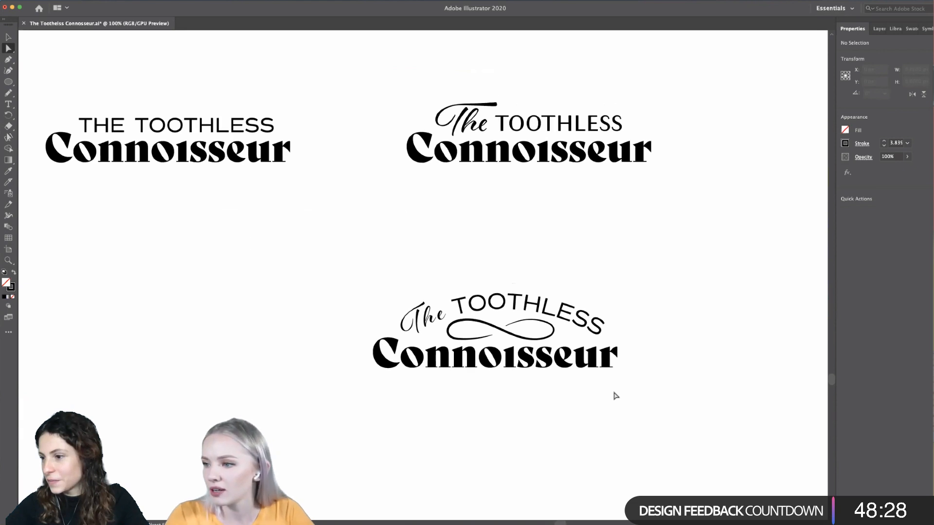
# - Scale the infinity-shaped flourish down proportionally around its centre to open more space between the arched text and Connoisseur
pyautogui.press('v')
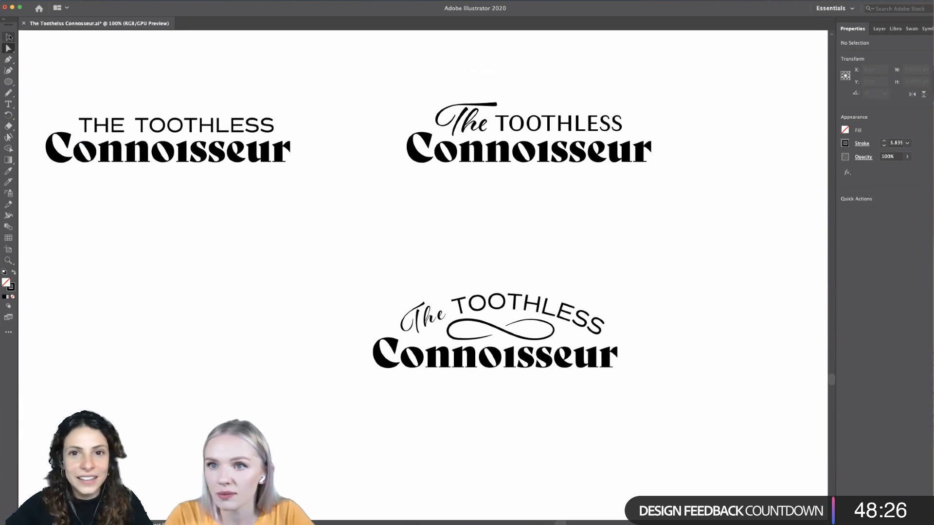
pyautogui.click(551, 341)
pyautogui.scroll(3, 551, 341)
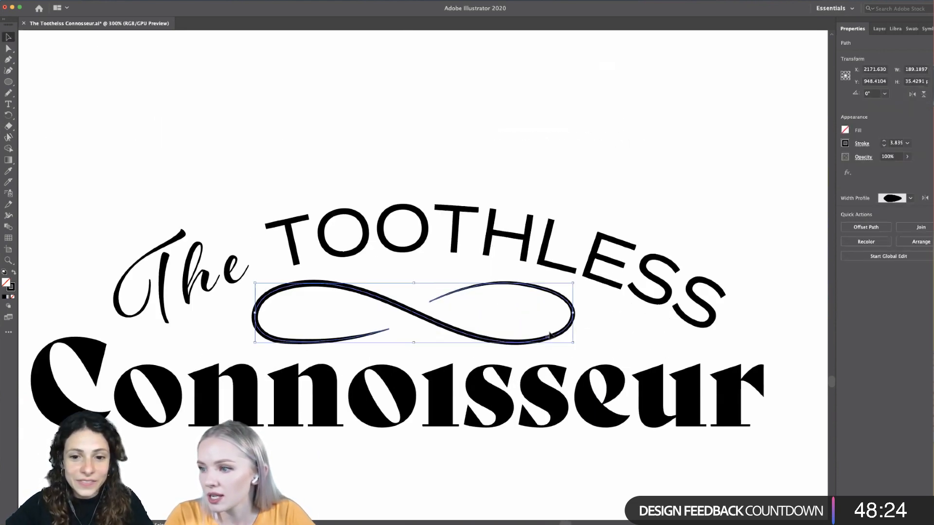
pyautogui.moveTo(573, 285); pyautogui.dragTo(543, 289)
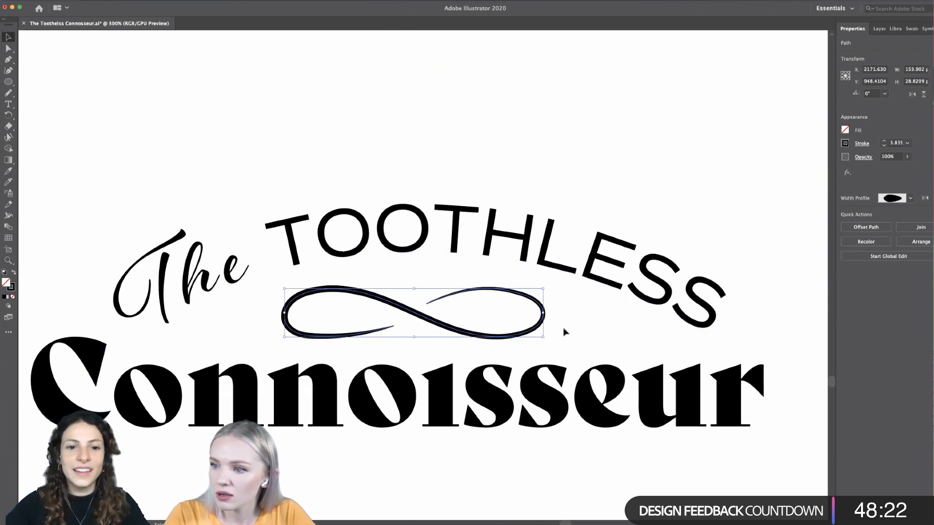
pyautogui.scroll(-2, 565, 340)
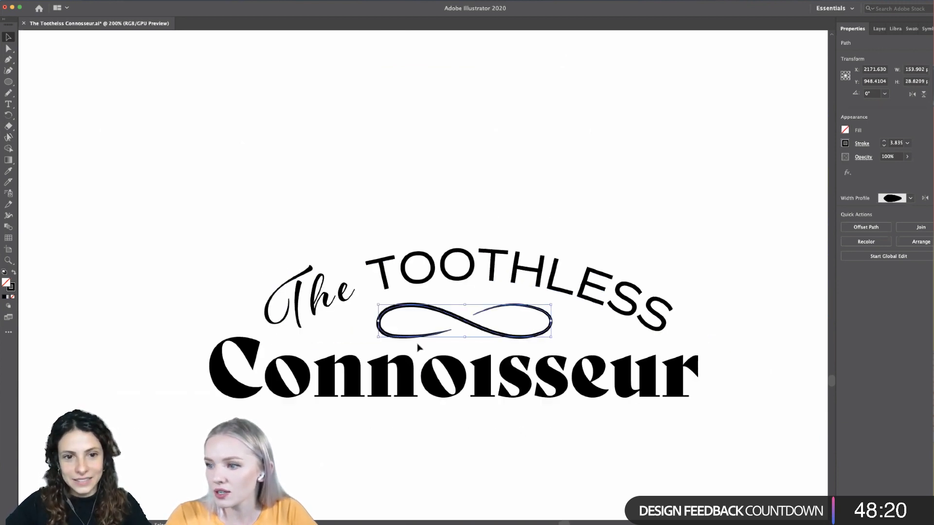
pyautogui.scroll(2, 418, 347)
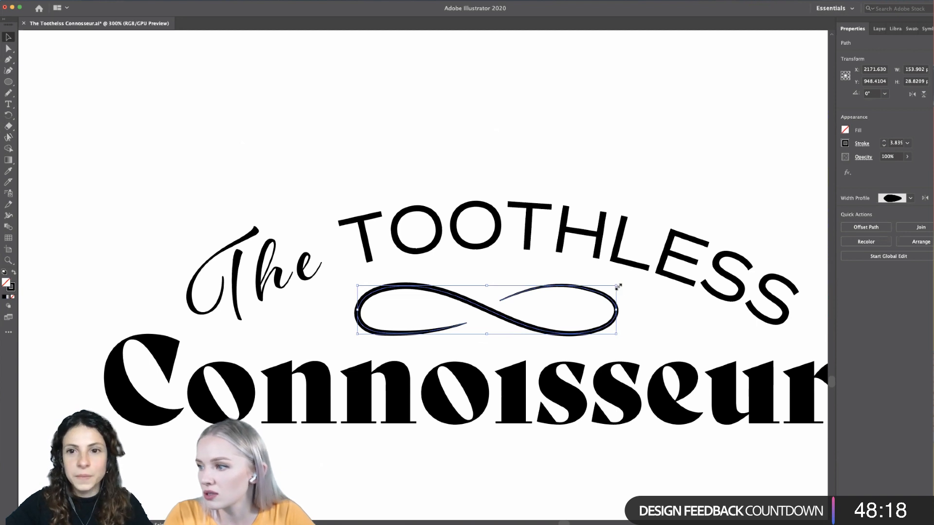
pyautogui.moveTo(618, 287); pyautogui.dragTo(609, 294)
pyautogui.click(618, 336)
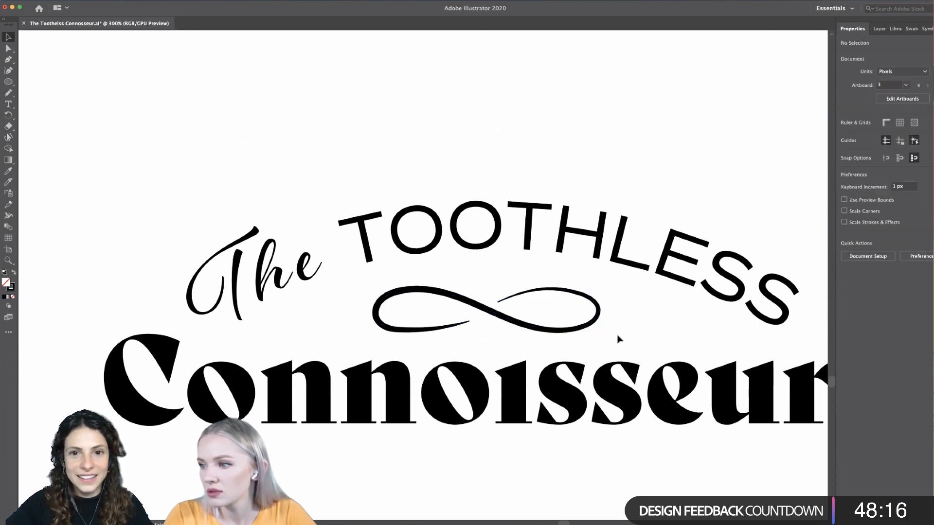
# - Examine the arched wordmark with its smaller flourish alongside all the other wordmark variants on the artboard
pyautogui.scroll(-6, 617, 339)
pyautogui.scroll(-1, 645, 399)
pyautogui.scroll(2, 645, 389)
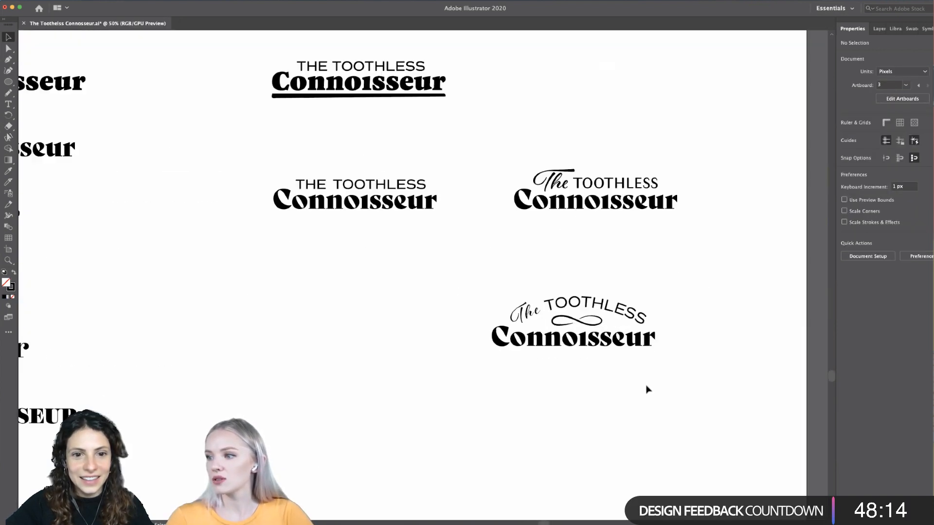
pyautogui.scroll(-2, 646, 388)
pyautogui.scroll(1, 634, 383)
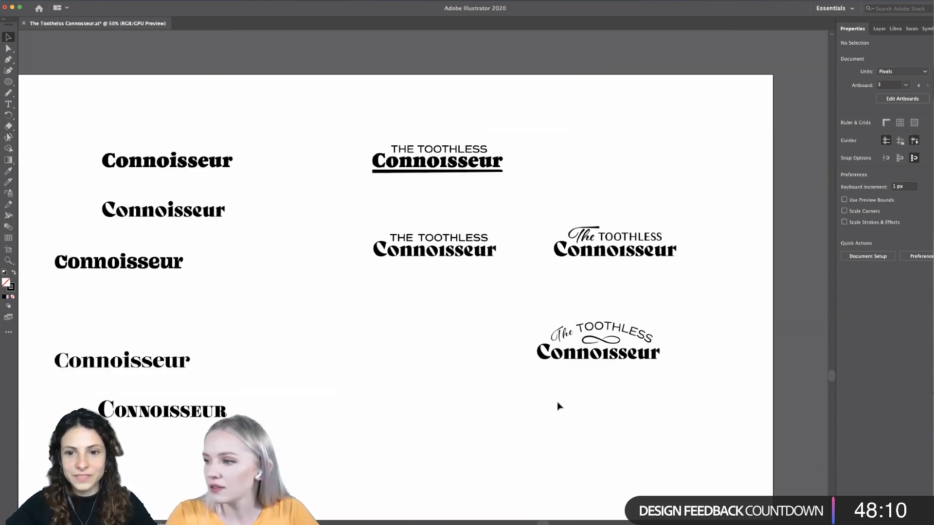
pyautogui.hscroll(-3, 558, 408)
pyautogui.scroll(-2, 558, 408)
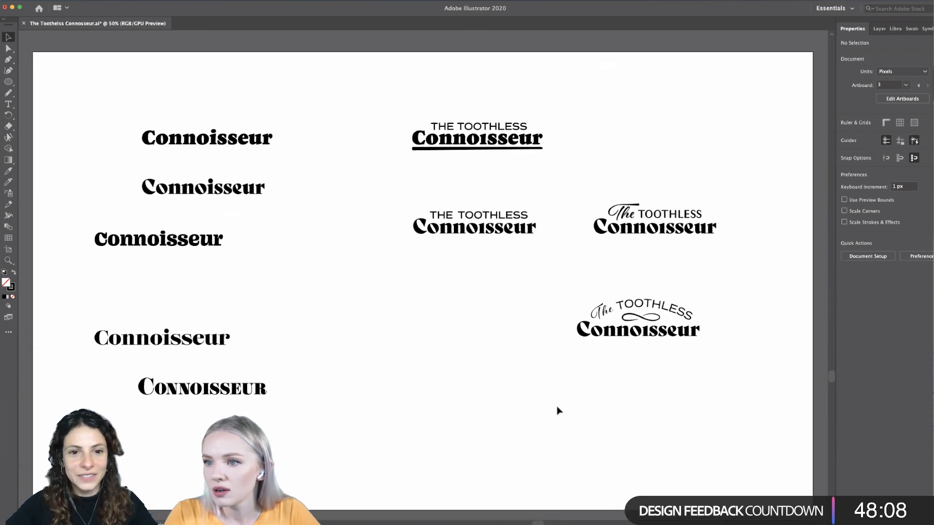
pyautogui.scroll(-1, 559, 411)
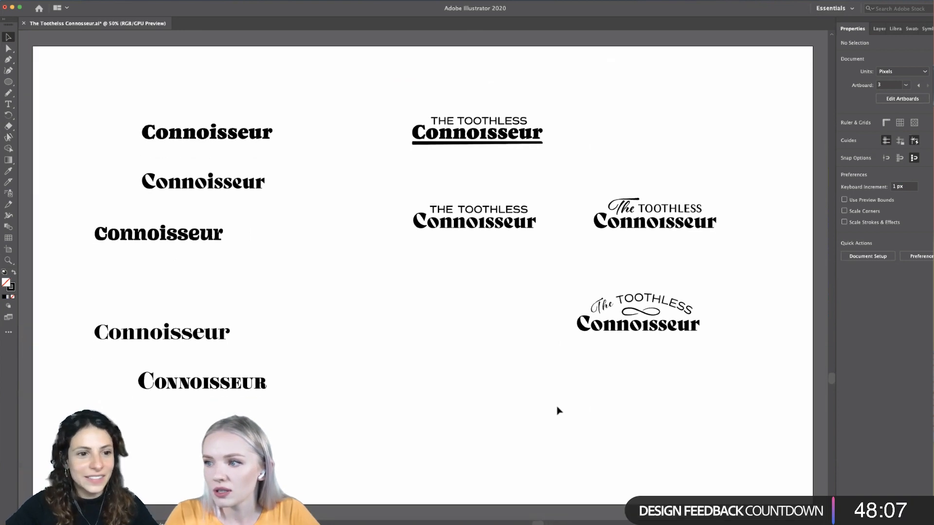
# - Draw a freehand S-shaped wave about 785 px wide and 86 px high in the empty area below the wordmarks with the Pencil tool
pyautogui.click(7, 93)
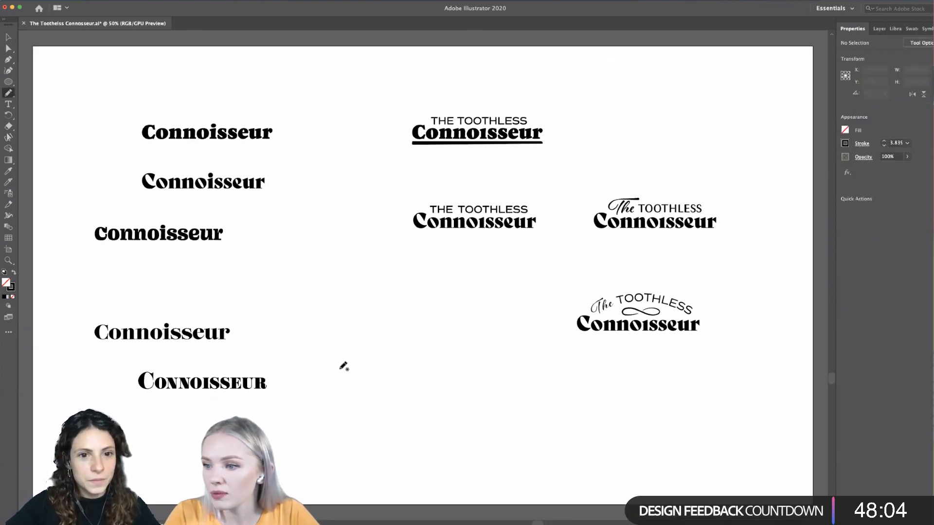
pyautogui.moveTo(339, 368)
pyautogui.mouseDown()
pyautogui.moveTo(359, 355)
pyautogui.moveTo(404, 350)
pyautogui.moveTo(452, 365)
pyautogui.moveTo(534, 368)
pyautogui.moveTo(559, 357)
pyautogui.mouseUp()
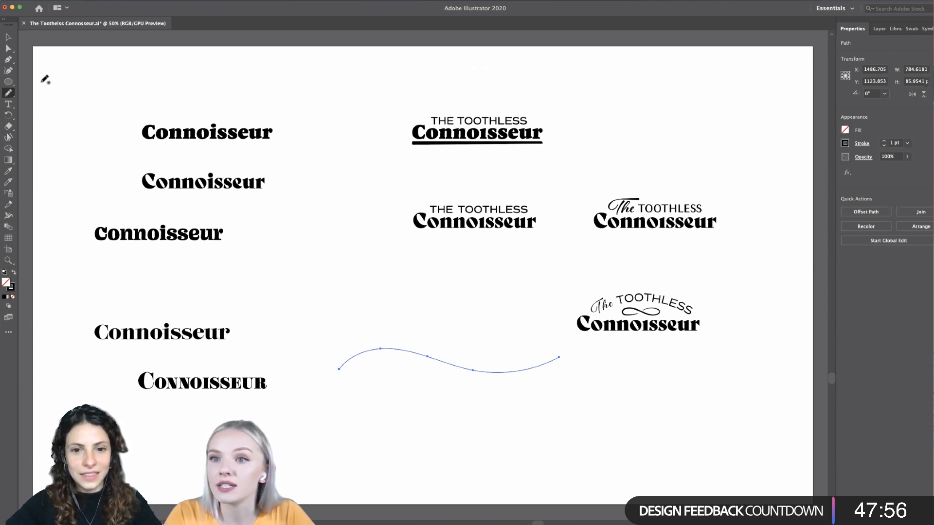
pyautogui.click(9, 37)
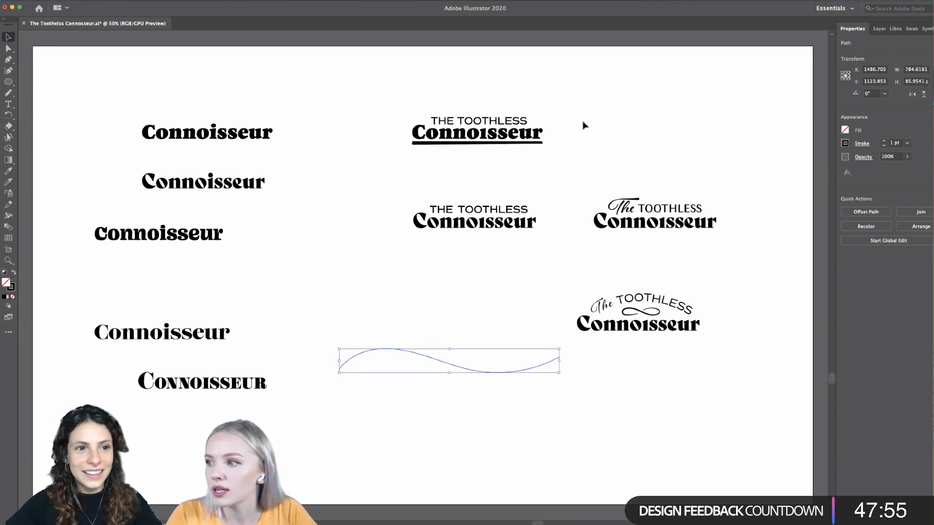
# - Try placing a copy of the script The from the upper wordmark under the wave's first crest
pyautogui.click(627, 210)
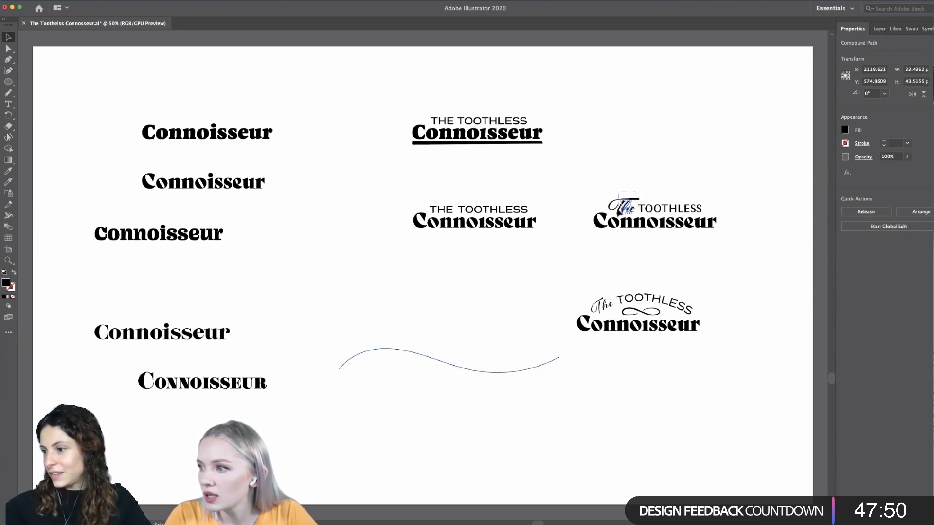
pyautogui.moveTo(636, 191)
pyautogui.mouseDown()
pyautogui.moveTo(422, 364)
pyautogui.moveTo(380, 350)
pyautogui.moveTo(389, 351)
pyautogui.mouseUp()
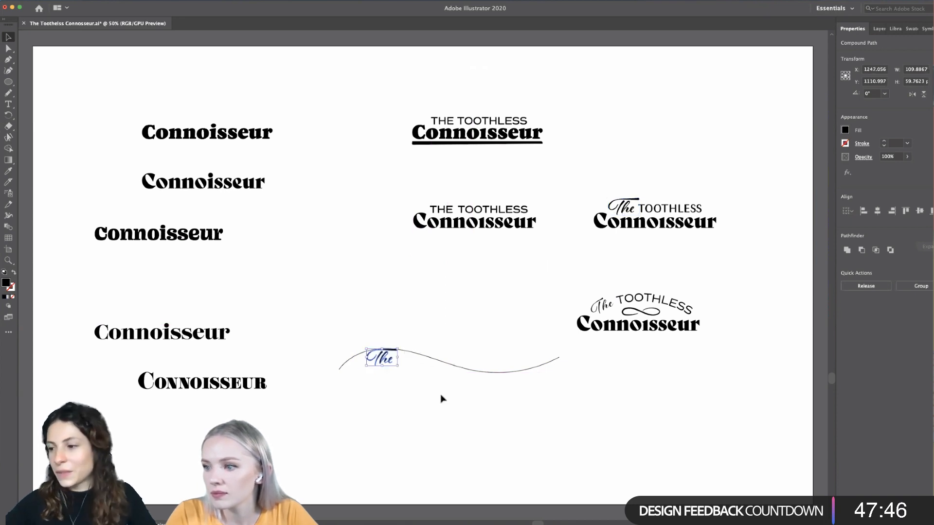
pyautogui.click(440, 397)
pyautogui.scroll(2, 432, 398)
pyautogui.scroll(-2, 431, 397)
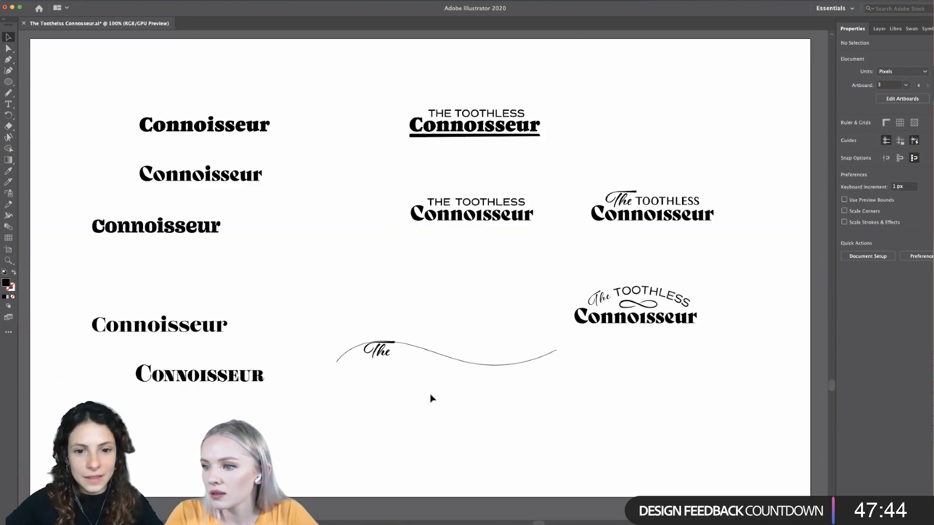
pyautogui.press('super+z')
pyautogui.click(442, 386)
pyautogui.scroll(-1, 442, 389)
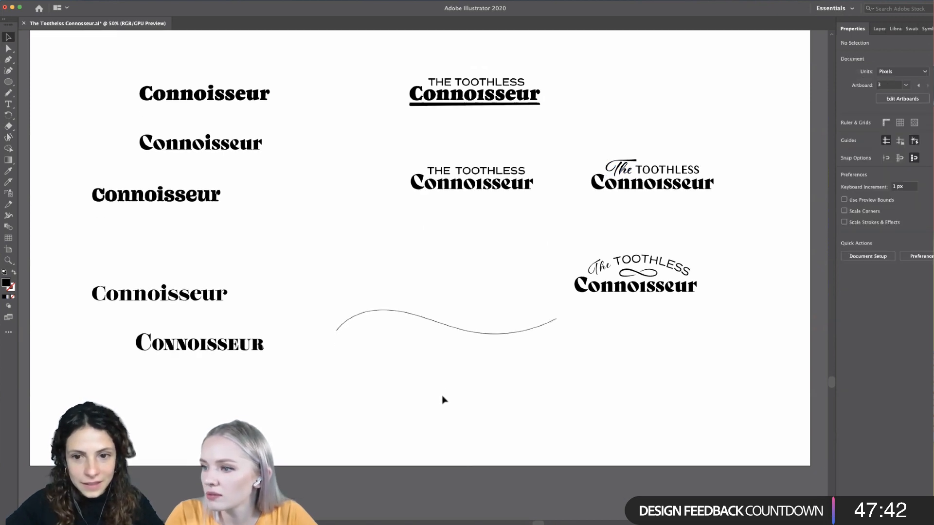
# - Turn the wave into a text path reading THE TOOTHLESS
pyautogui.scroll(1, 440, 388)
pyautogui.click(453, 342)
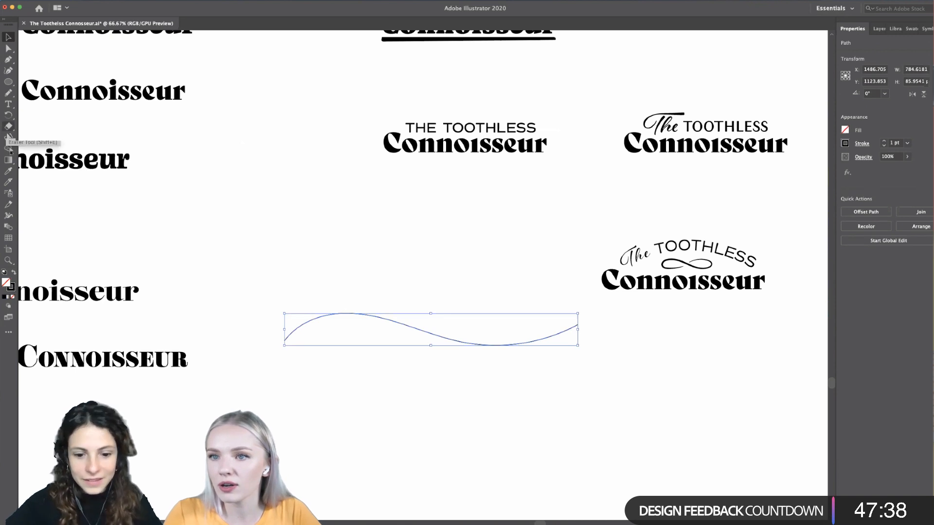
pyautogui.click(8, 104)
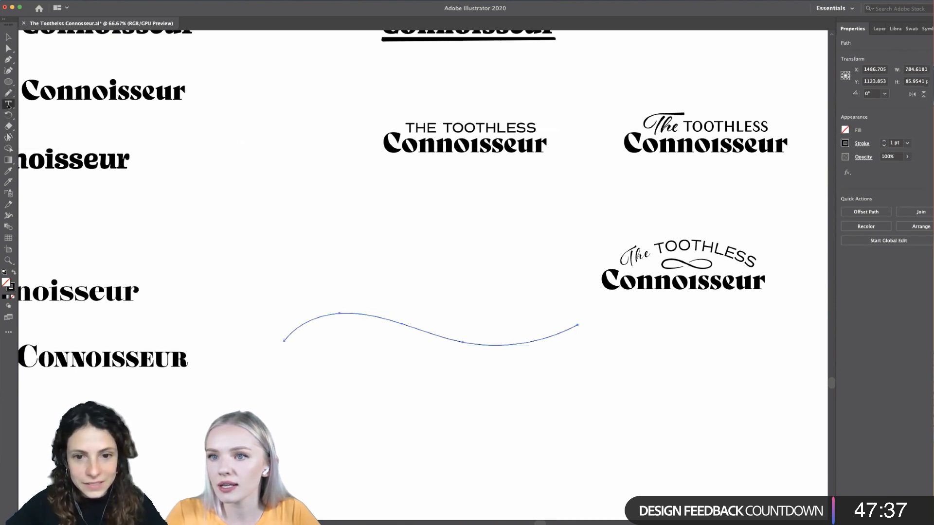
pyautogui.click(380, 317)
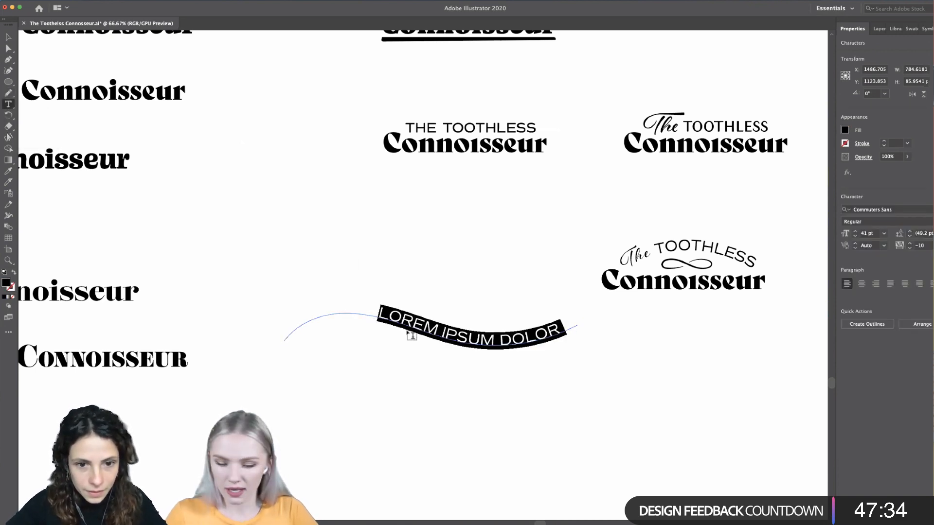
pyautogui.press('BackSpace')
pyautogui.write('THE')
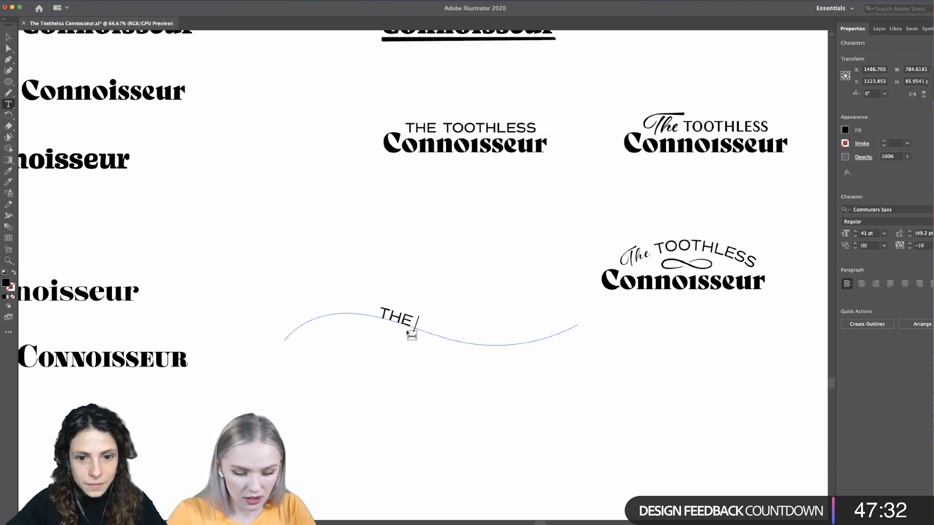
pyautogui.write(' TOOTHLESS')
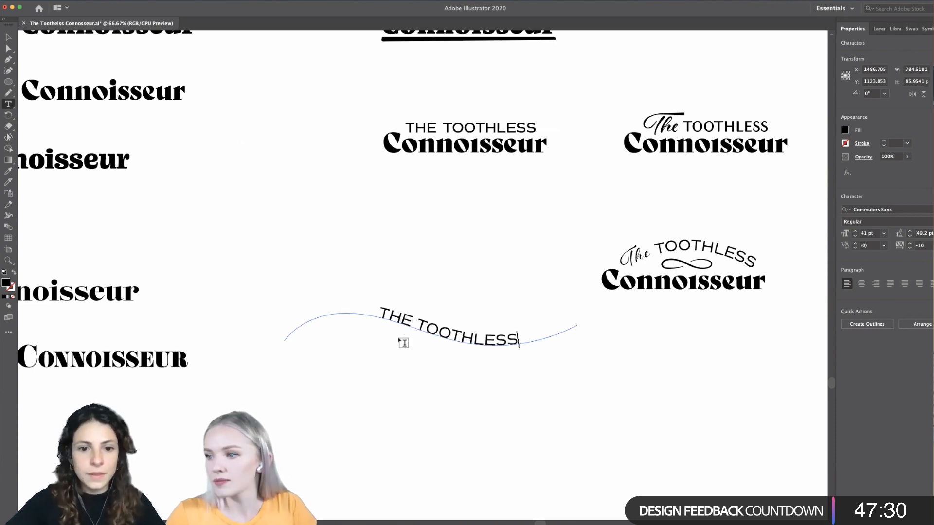
# - Scale the wavy path text down proportionally to about 426 px wide and slide the lettering back towards the path's crest
pyautogui.scroll(-1, 403, 343)
pyautogui.click(8, 37)
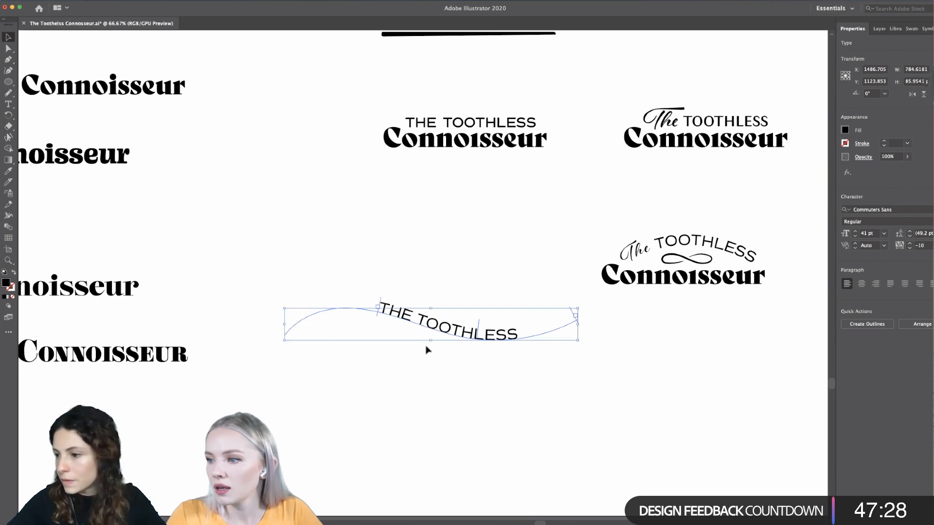
pyautogui.moveTo(378, 315); pyautogui.dragTo(403, 340)
pyautogui.moveTo(287, 327); pyautogui.dragTo(419, 335)
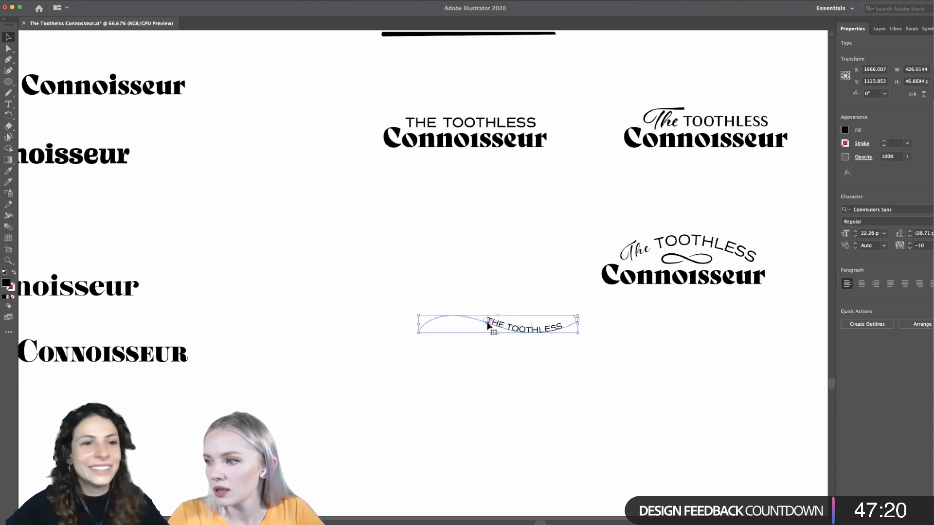
pyautogui.moveTo(488, 325); pyautogui.dragTo(465, 325)
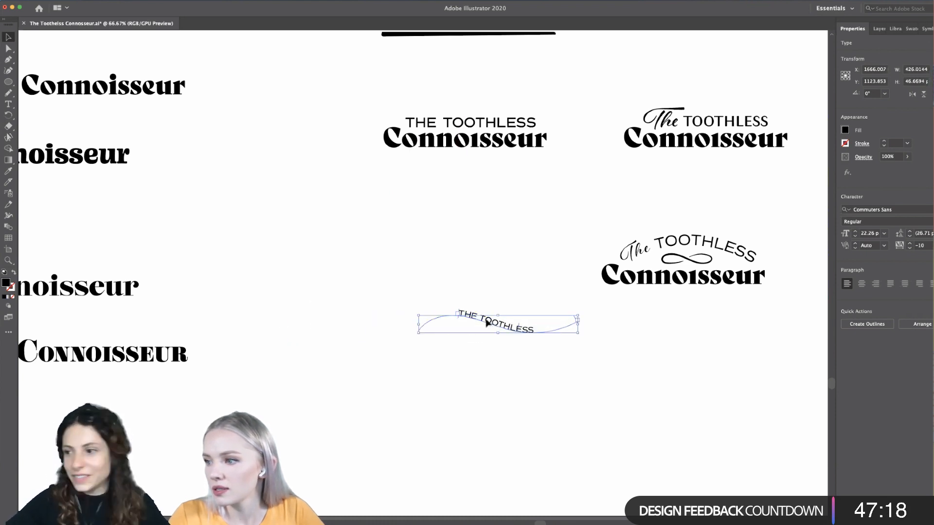
# - Set THE TOOTHLESS to 34 pt and slide its start point to near the beginning of the wave
pyautogui.tripleClick(488, 323)
pyautogui.click(856, 232)
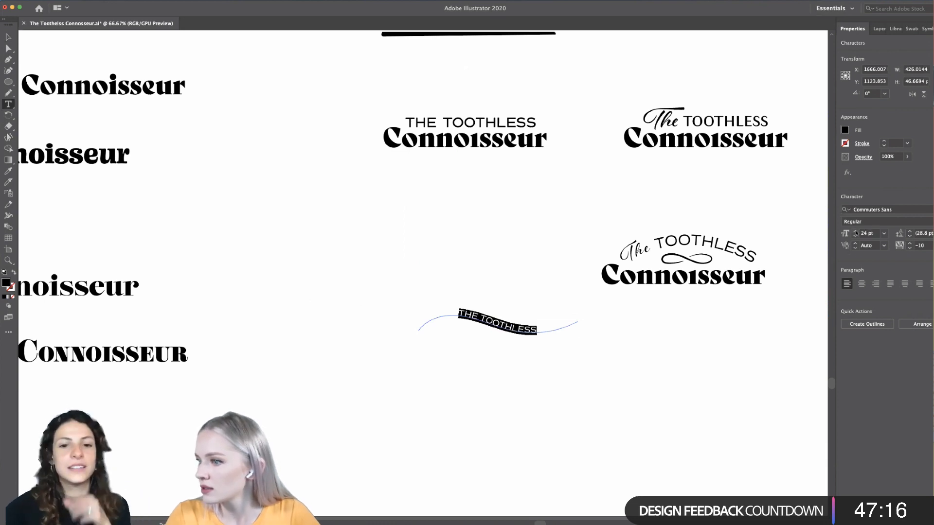
pyautogui.click(855, 232)
pyautogui.click(855, 232)
pyautogui.click(856, 232)
pyautogui.click(856, 232)
pyautogui.click(856, 232)
pyautogui.click(856, 232)
pyautogui.click(856, 232)
pyautogui.click(855, 232)
pyautogui.click(856, 232)
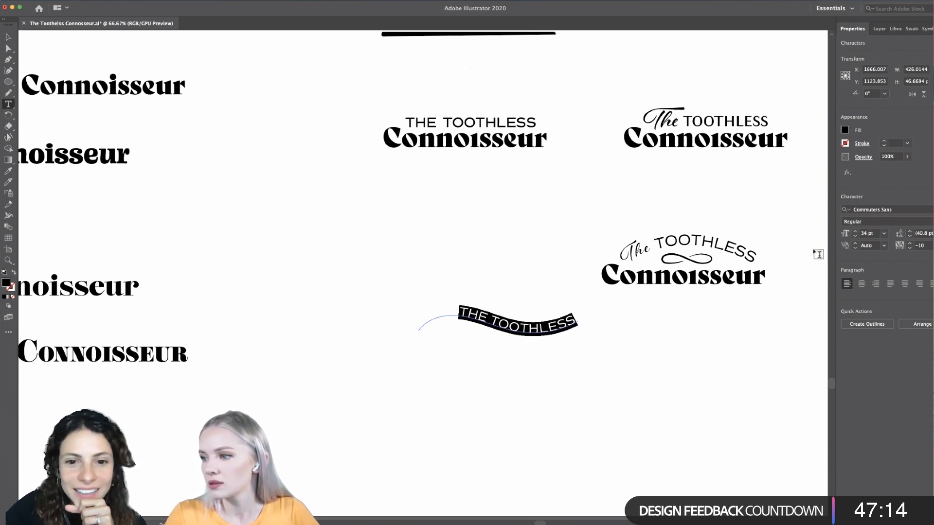
pyautogui.click(7, 37)
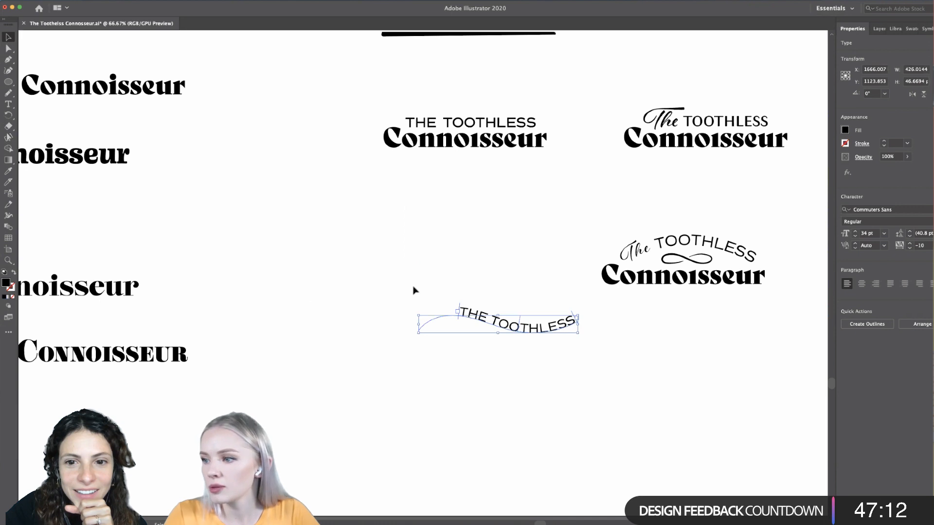
pyautogui.moveTo(459, 323); pyautogui.dragTo(421, 319)
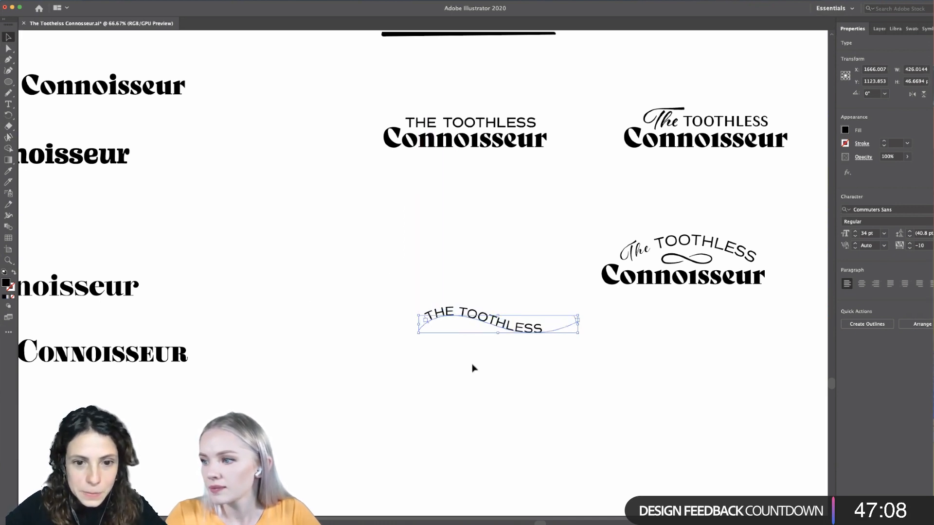
pyautogui.click(474, 368)
# - Place a copy of Connoisseur from the script The TOOTHLESS wordmark directly beneath the wavy THE TOOTHLESS
pyautogui.press('super+minus')
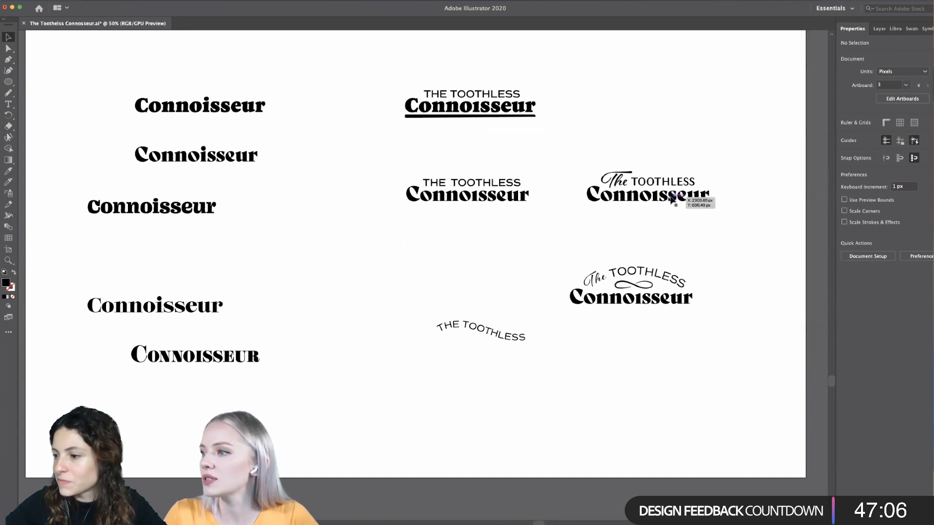
pyautogui.moveTo(682, 195); pyautogui.dragTo(514, 349)
pyautogui.click(504, 388)
pyautogui.scroll(2, 505, 389)
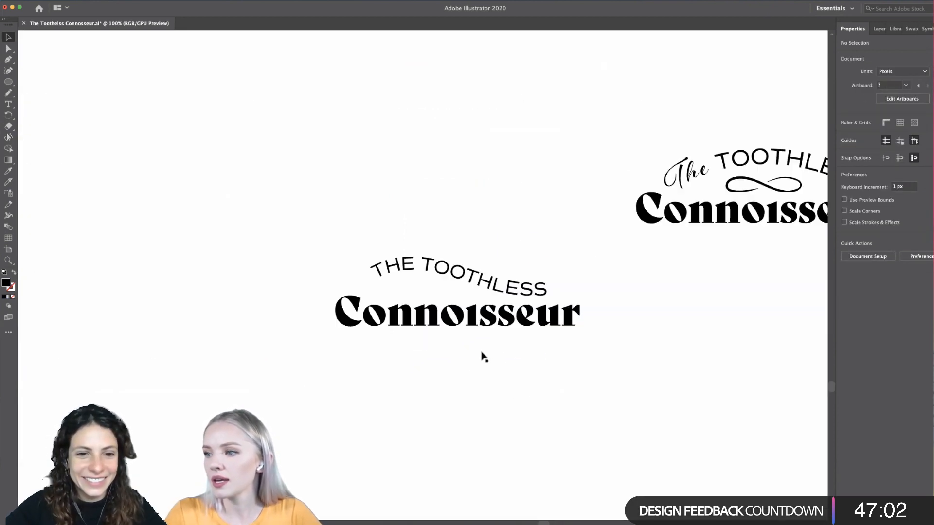
# - Rotate the wavy THE TOOTHLESS about 7° counterclockwise and nudge it down closer to Connoisseur
pyautogui.click(477, 284)
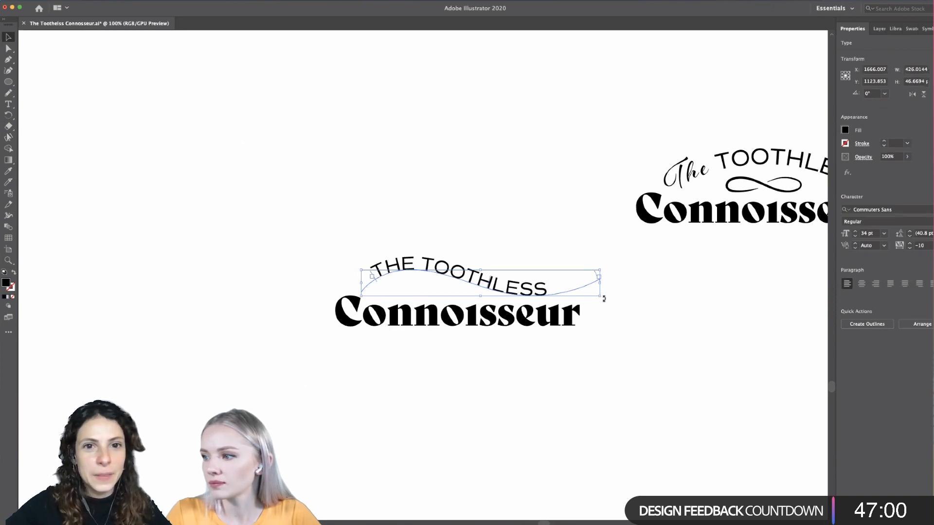
pyautogui.moveTo(604, 298)
pyautogui.mouseDown()
pyautogui.moveTo(614, 286)
pyautogui.moveTo(602, 281)
pyautogui.mouseUp()
pyautogui.moveTo(489, 285); pyautogui.dragTo(489, 289)
pyautogui.click(534, 411)
pyautogui.scroll(-1, 533, 410)
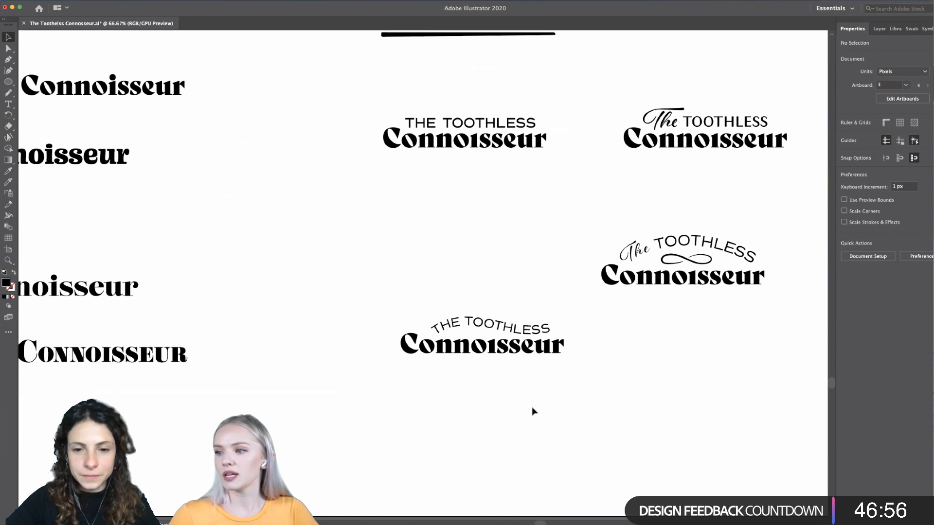
pyautogui.scroll(-1, 533, 412)
pyautogui.scroll(3, 533, 412)
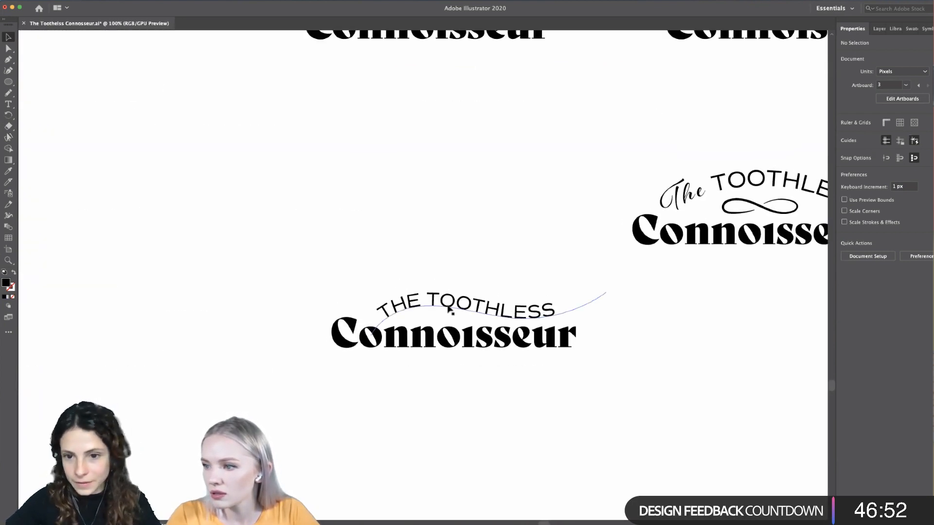
pyautogui.click(450, 310)
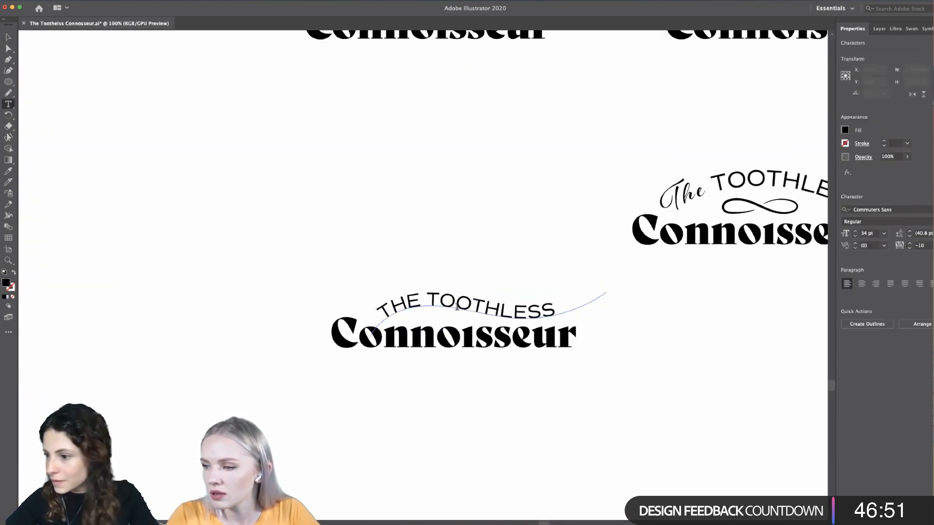
# - Shift the wavy THE TOOTHLESS to the left so that it overhangs the start of Connoisseur
pyautogui.click(326, 404)
pyautogui.scroll(-5, 326, 404)
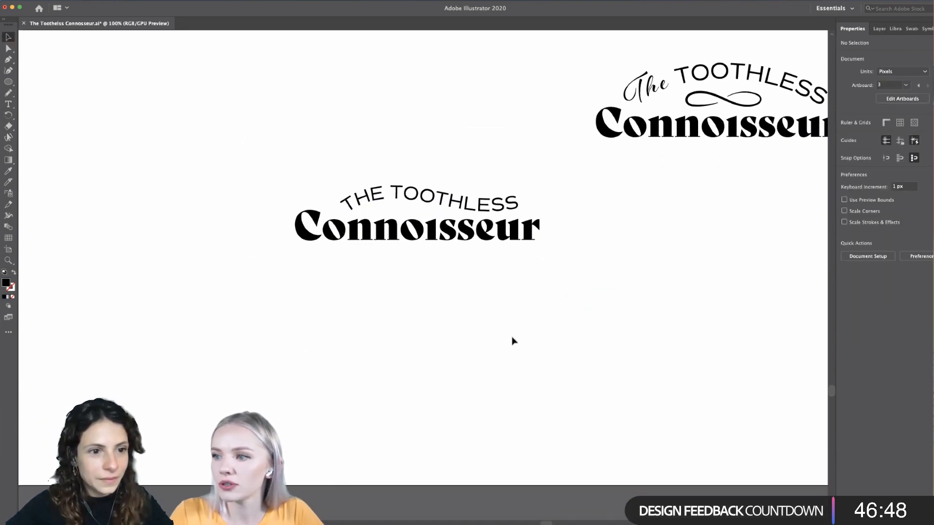
pyautogui.scroll(2, 448, 334)
pyautogui.scroll(-1, 448, 334)
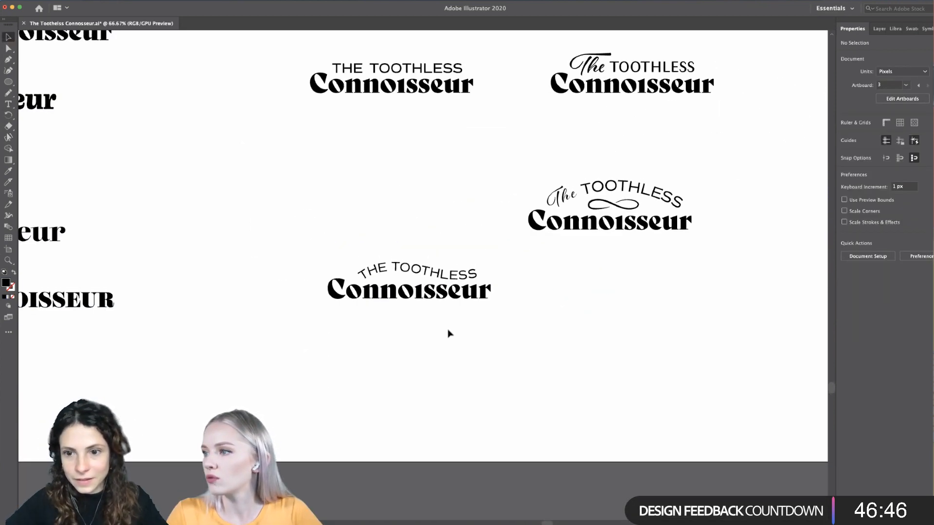
pyautogui.scroll(1, 448, 333)
pyautogui.scroll(-2, 437, 333)
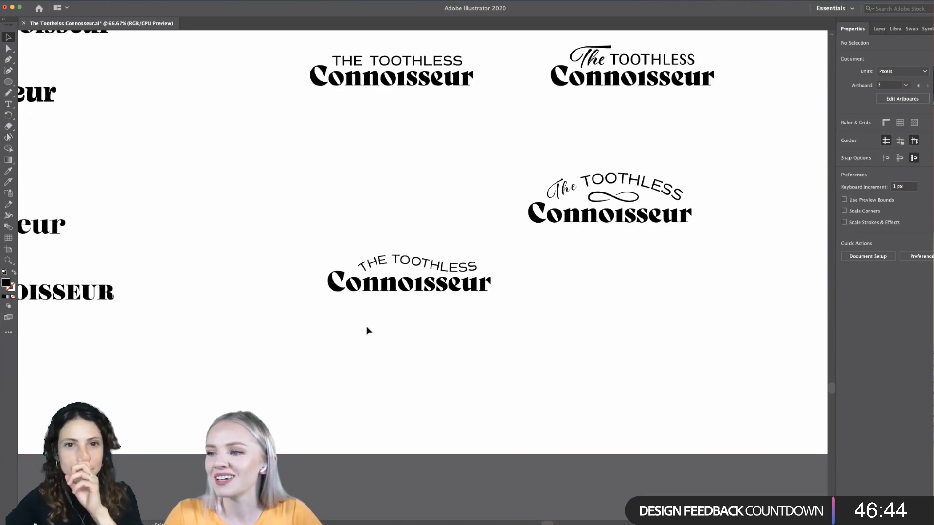
pyautogui.moveTo(397, 259); pyautogui.dragTo(344, 261)
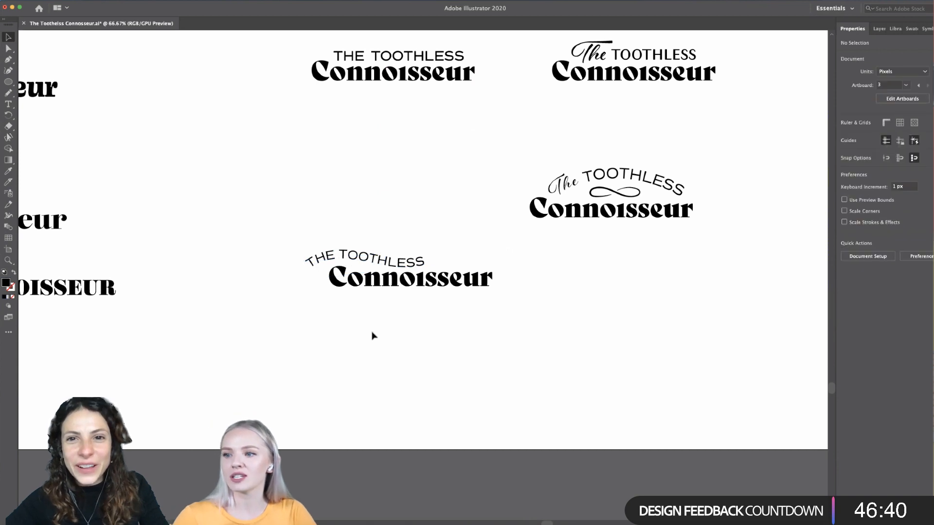
pyautogui.scroll(2, 372, 334)
pyautogui.scroll(1, 379, 272)
pyautogui.moveTo(370, 213); pyautogui.dragTo(360, 211)
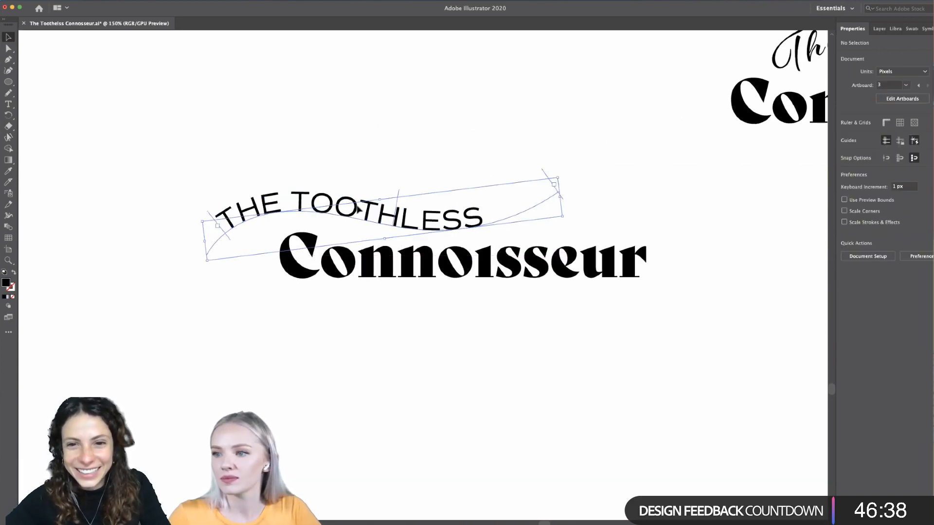
pyautogui.click(417, 426)
# - Nudge Connoisseur beneath the wavy THE TOOTHLESS slightly to the right
pyautogui.scroll(-2, 417, 426)
pyautogui.scroll(-1, 417, 429)
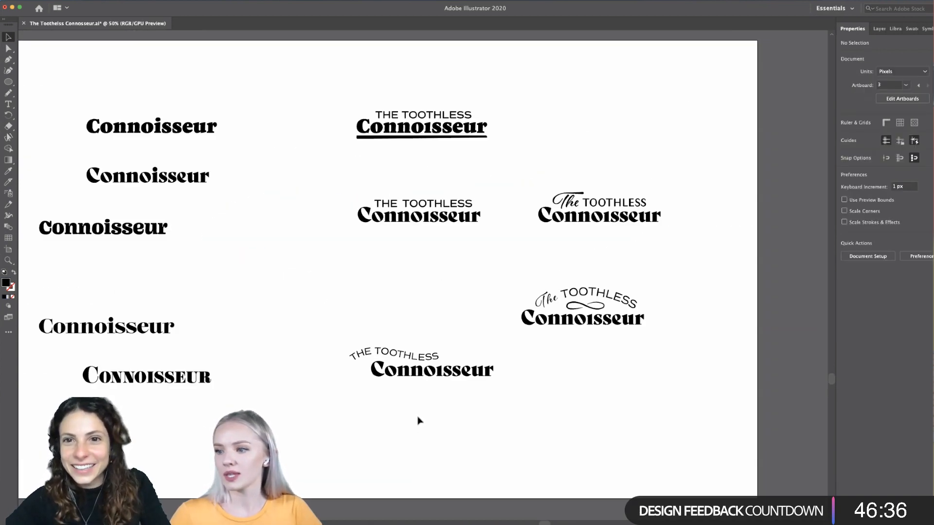
pyautogui.scroll(2, 419, 421)
pyautogui.scroll(-3, 526, 426)
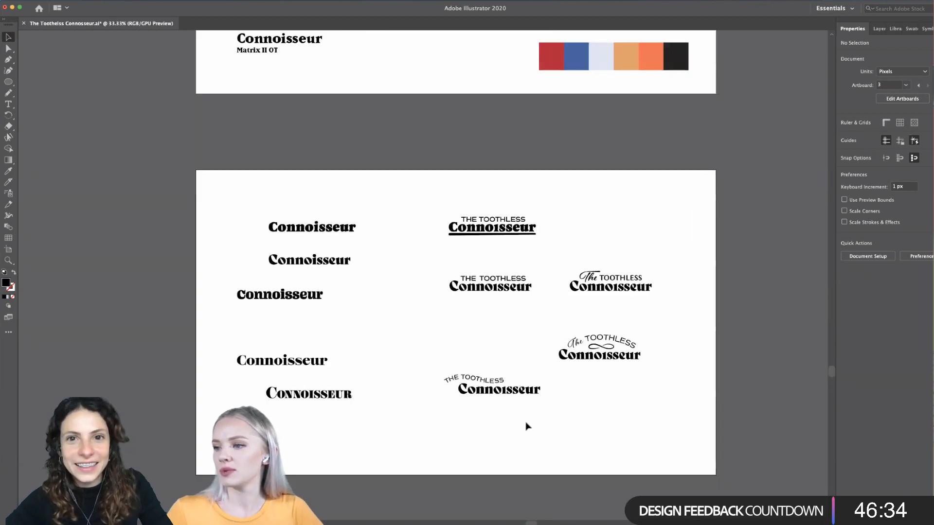
pyautogui.scroll(1, 526, 426)
pyautogui.hscroll(2, 526, 425)
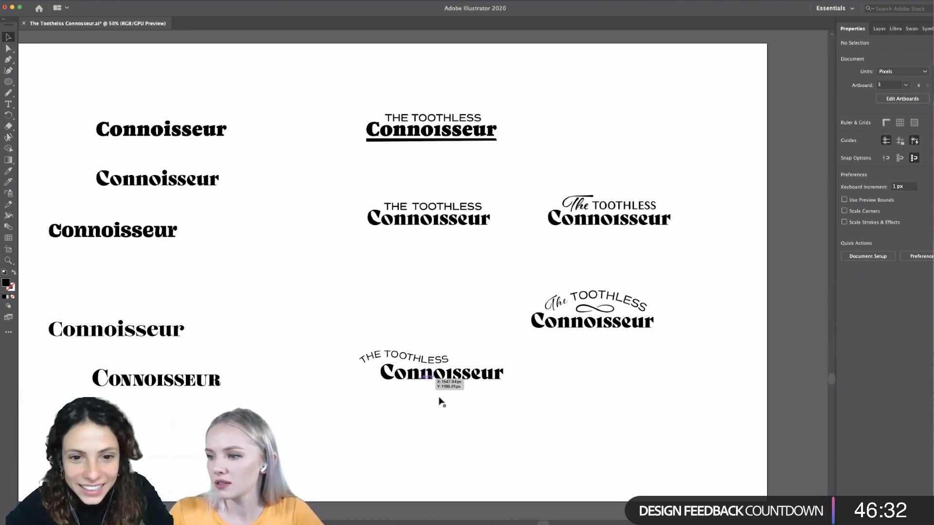
pyautogui.moveTo(414, 377); pyautogui.dragTo(418, 377)
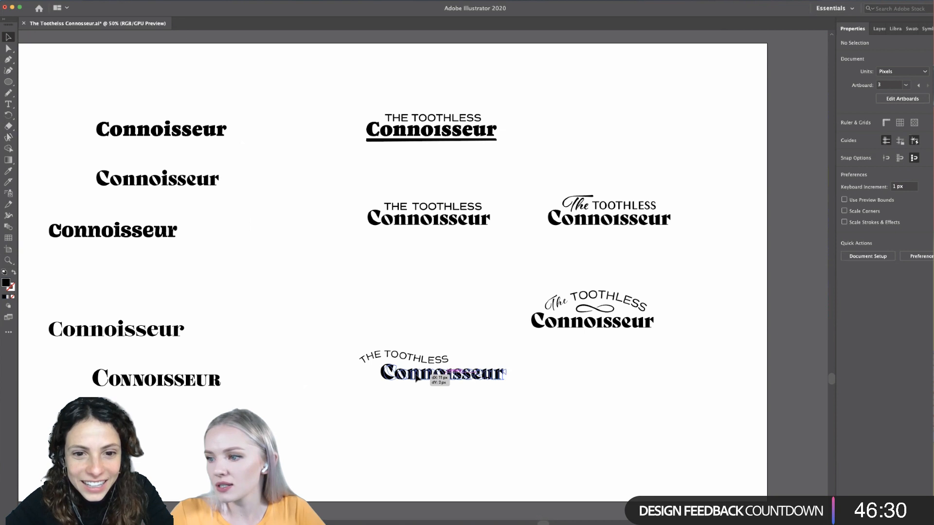
pyautogui.click(428, 427)
# - Nudge the wavy THE TOOTHLESS slightly up and to the right above Connoisseur
pyautogui.scroll(3, 429, 428)
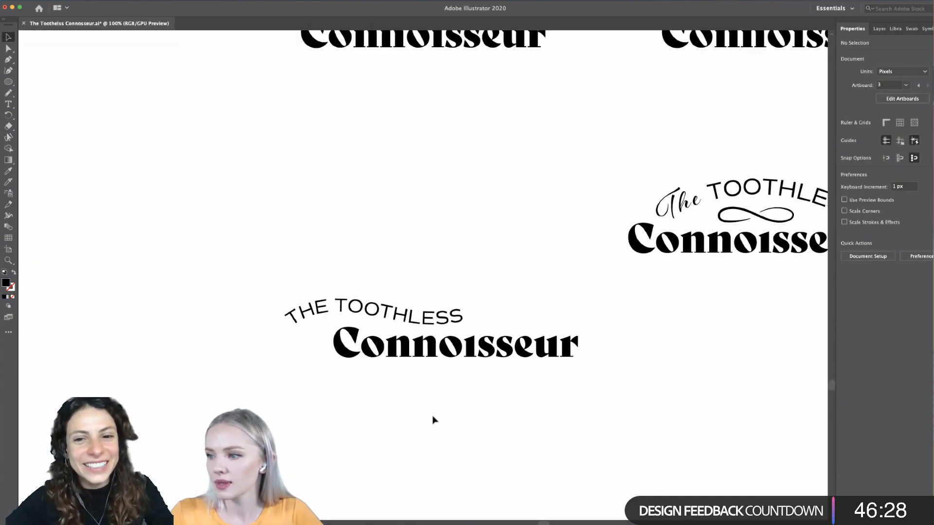
pyautogui.scroll(1, 434, 420)
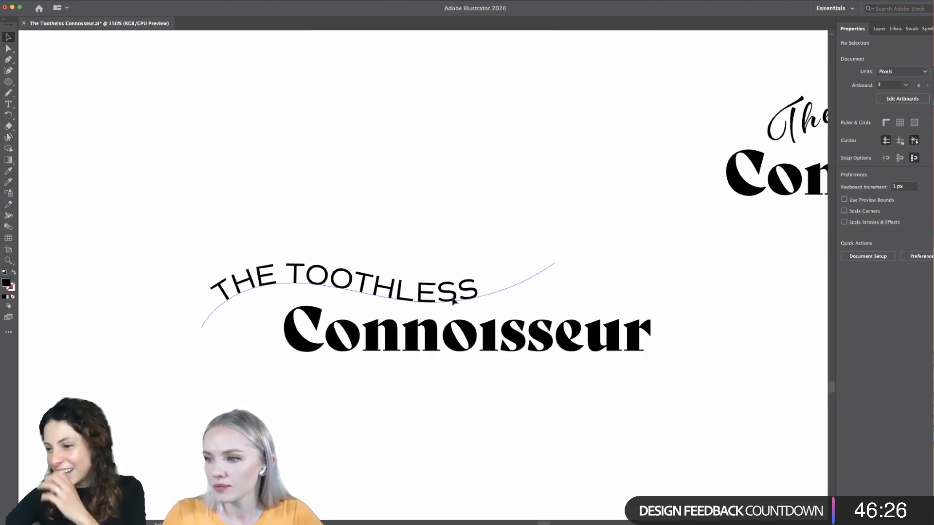
pyautogui.click(452, 302)
pyautogui.click(421, 420)
pyautogui.scroll(-2, 422, 422)
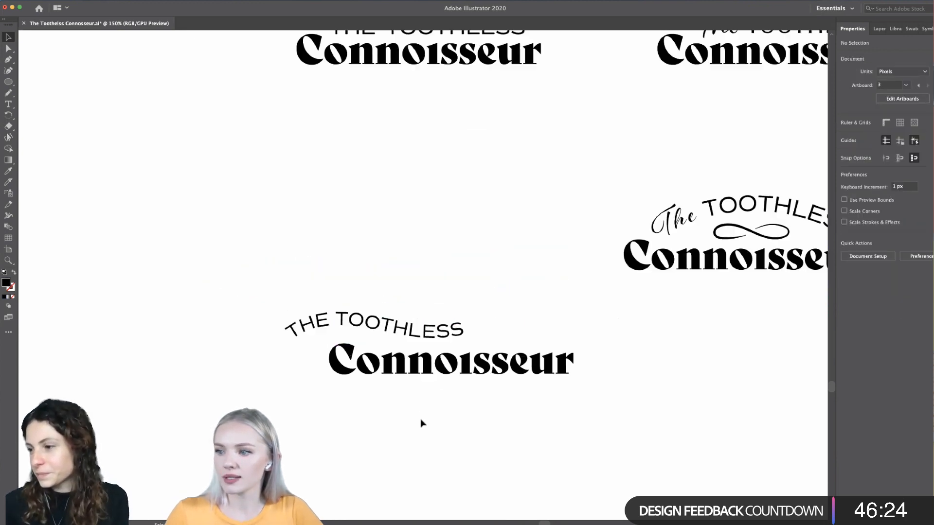
# - Place a copy of Connoisseur directly below the wavy wordmark and switch to the Pencil tool for drawing a new curve
pyautogui.scroll(-3, 421, 423)
pyautogui.scroll(2, 434, 381)
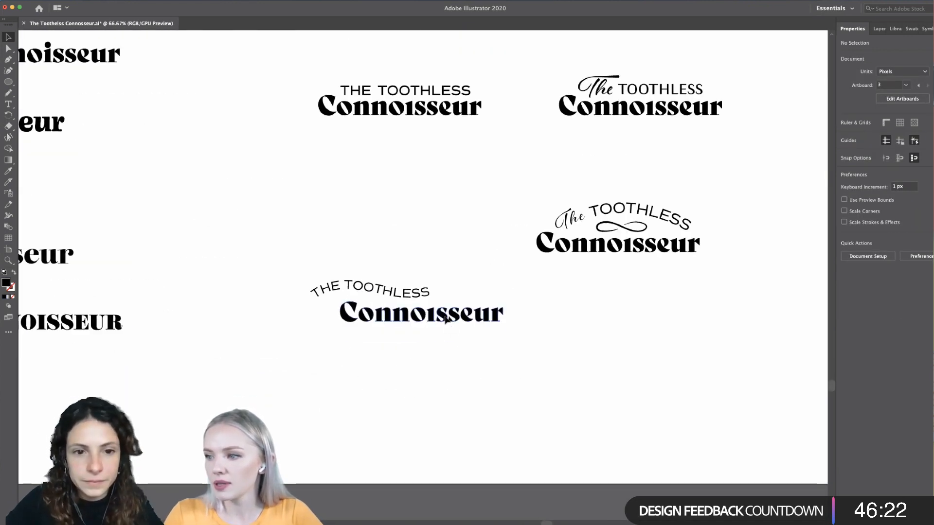
pyautogui.moveTo(445, 317); pyautogui.dragTo(446, 405)
pyautogui.click(569, 407)
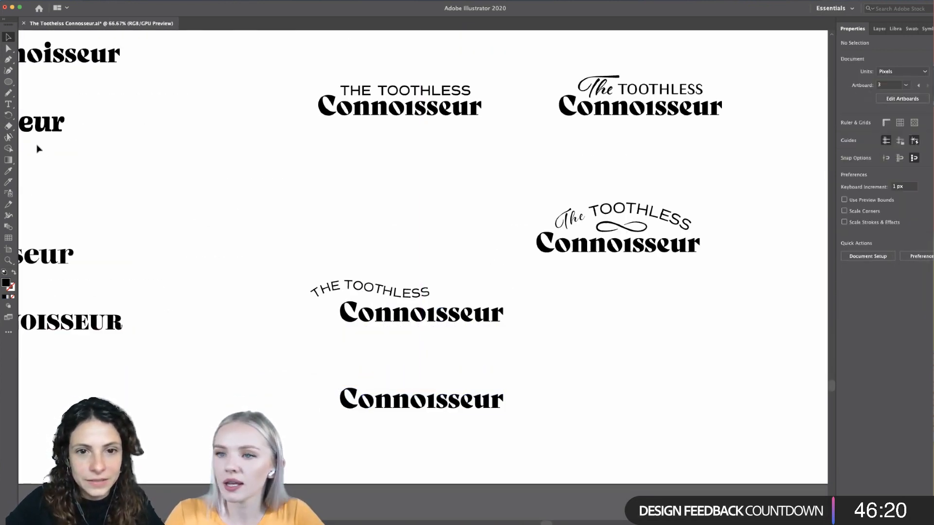
pyautogui.click(9, 94)
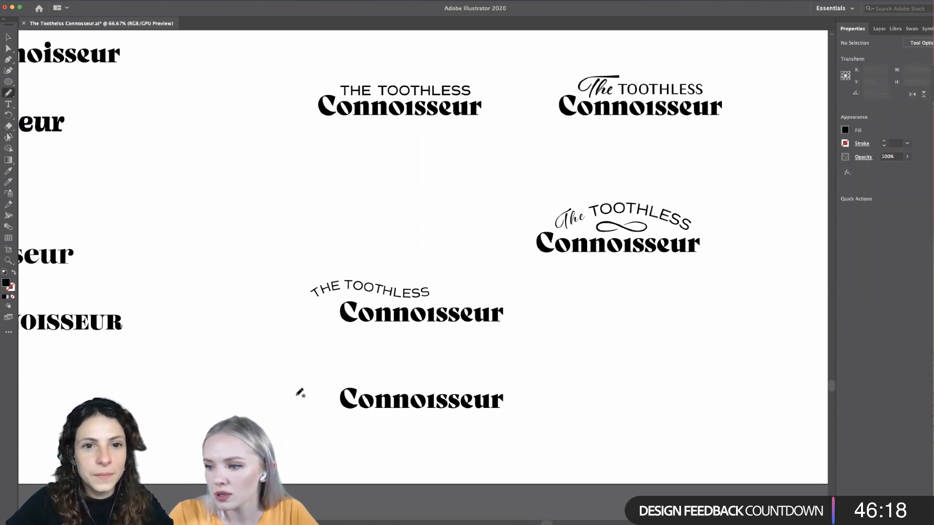
pyautogui.moveTo(295, 396)
pyautogui.mouseDown()
pyautogui.moveTo(331, 382)
pyautogui.moveTo(492, 384)
pyautogui.mouseUp()
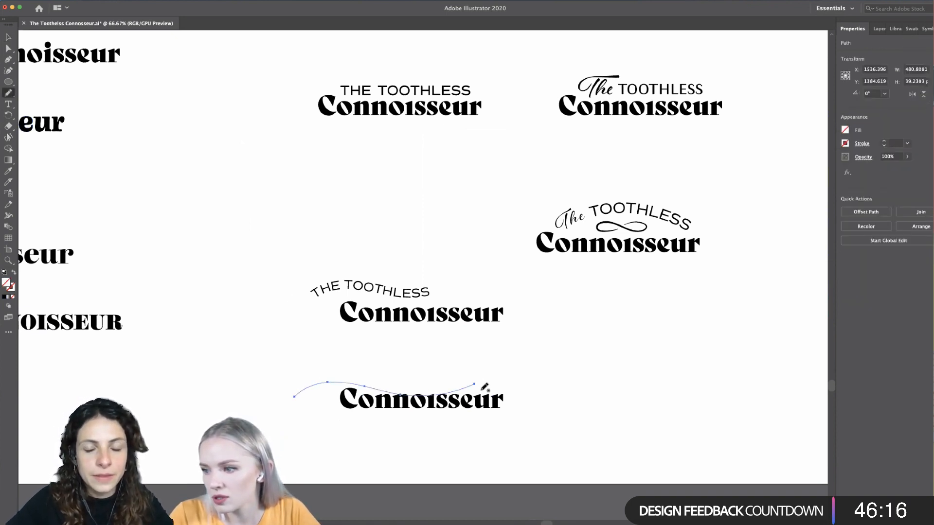
pyautogui.hotkey('ctrl', 'z')
pyautogui.moveTo(290, 391)
pyautogui.mouseDown()
pyautogui.moveTo(333, 376)
pyautogui.moveTo(390, 382)
pyautogui.mouseUp()
pyautogui.moveTo(447, 379); pyautogui.dragTo(458, 382)
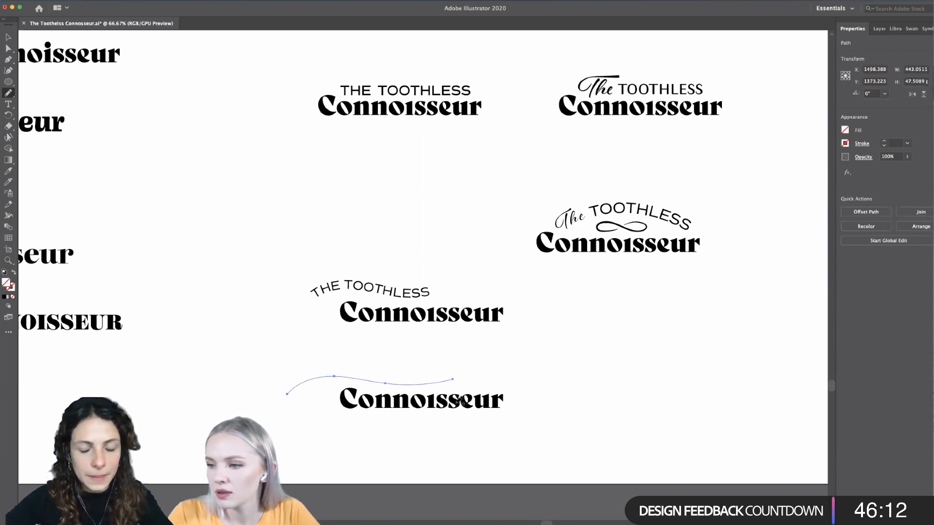
pyautogui.hotkey('ctrl', 'z')
pyautogui.moveTo(311, 390)
pyautogui.mouseDown()
pyautogui.moveTo(349, 366)
pyautogui.moveTo(393, 382)
pyautogui.moveTo(465, 377)
pyautogui.mouseUp()
pyautogui.hotkey('ctrl', 'z')
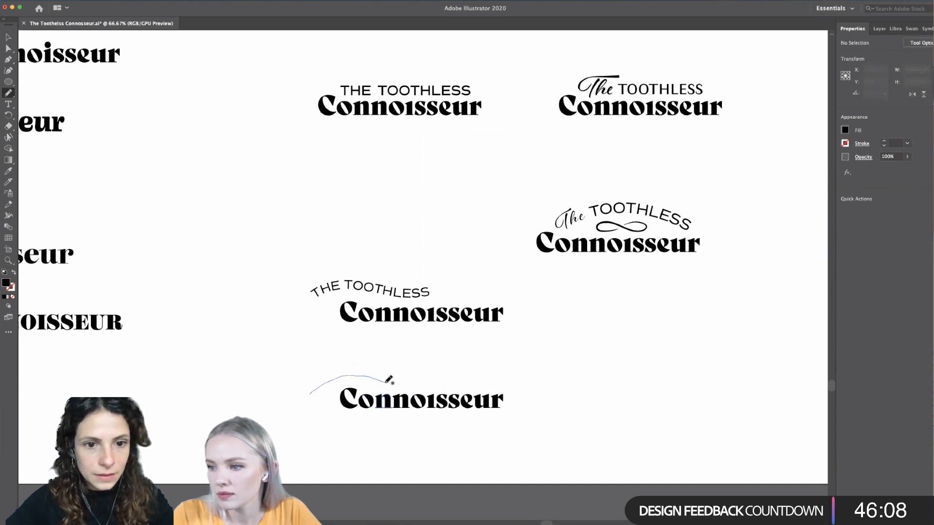
# - Draw a freehand wave about 364 px wide and 49 px high above the copied Connoisseur and shift it about 21 px left
pyautogui.moveTo(389, 380); pyautogui.dragTo(446, 381)
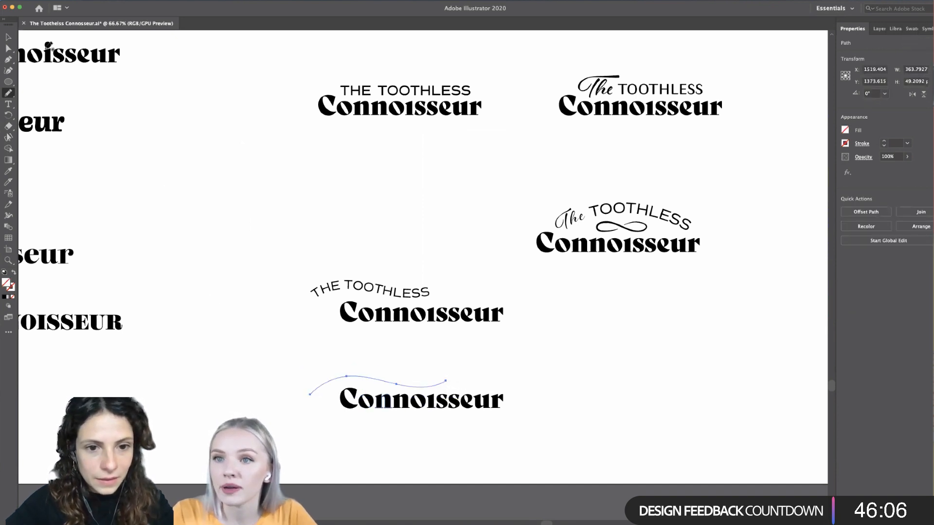
pyautogui.click(9, 38)
pyautogui.click(329, 428)
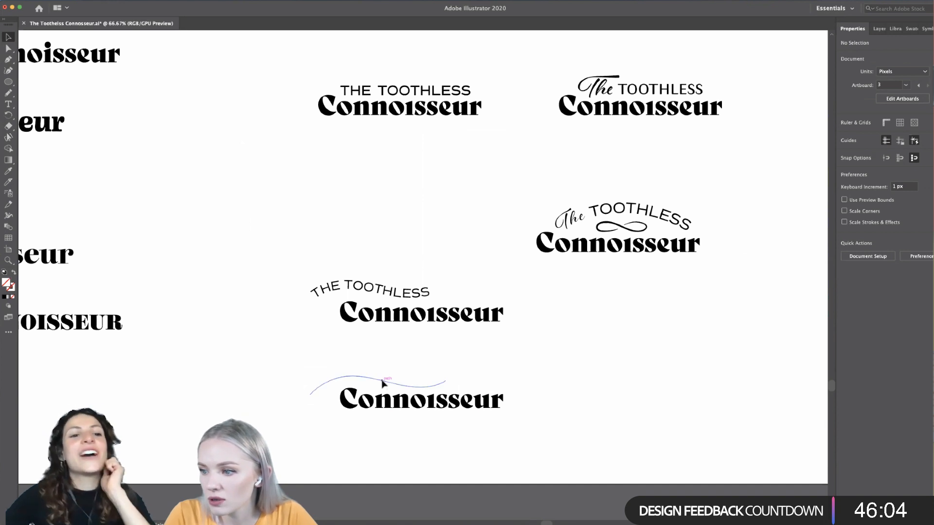
pyautogui.click(377, 384)
# - Put placeholder type on the new wave with the Type on a Path tool and slide its start point back towards the wave's beginning
pyautogui.scroll(1, 355, 438)
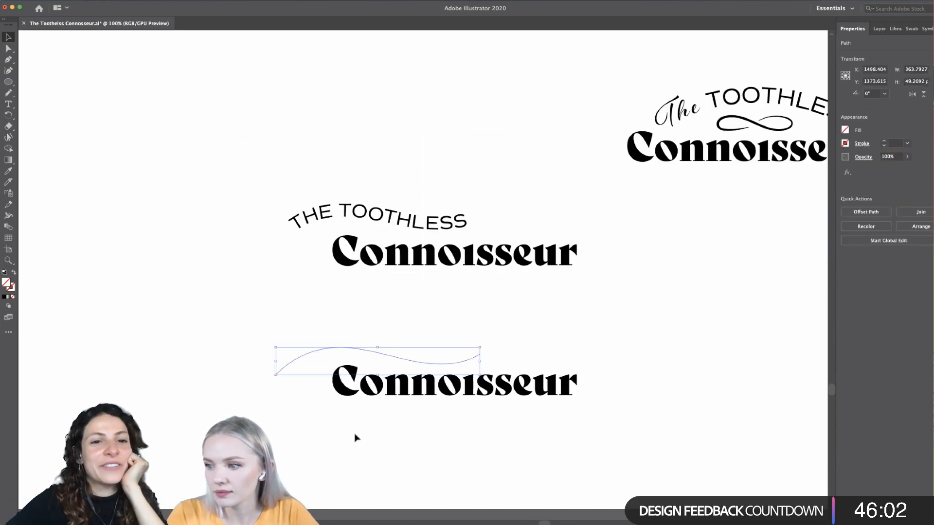
pyautogui.scroll(1, 355, 437)
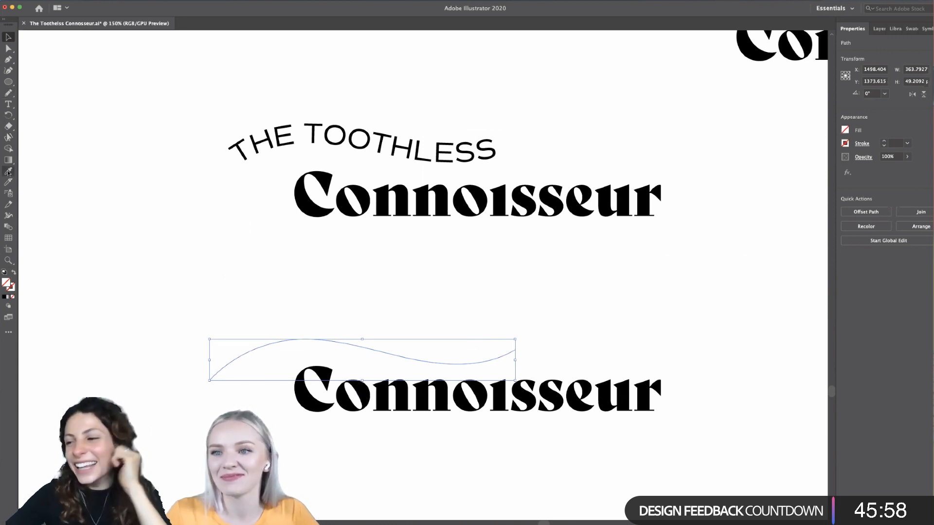
pyautogui.click(8, 103)
pyautogui.moveTo(9, 104); pyautogui.dragTo(54, 111)
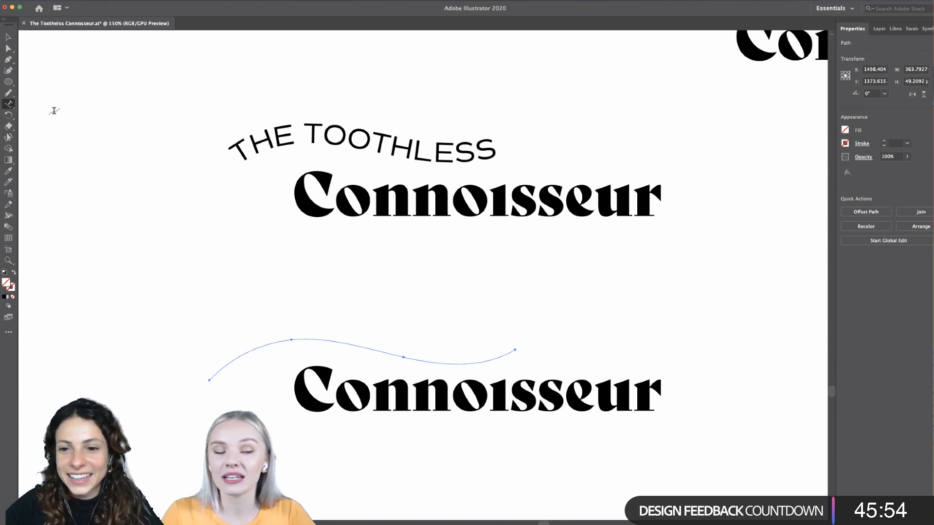
pyautogui.click(272, 344)
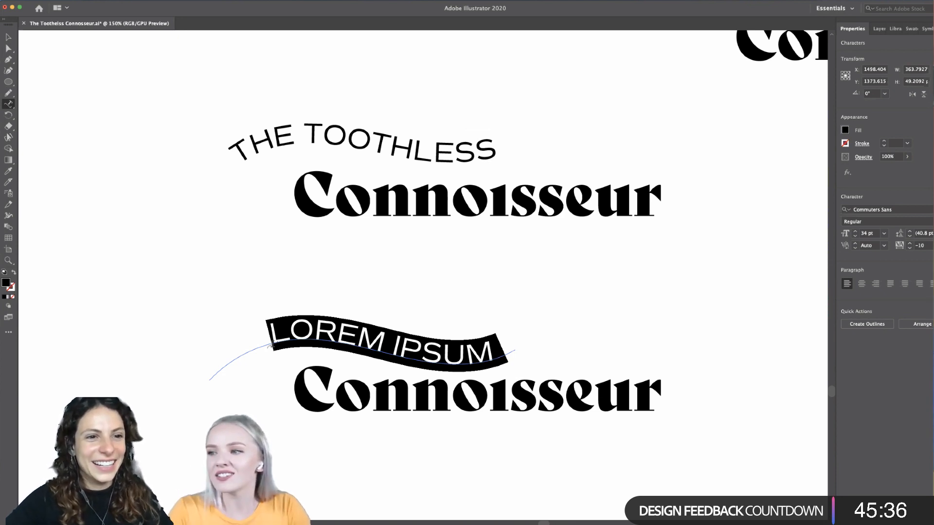
pyautogui.scroll(-2, 317, 333)
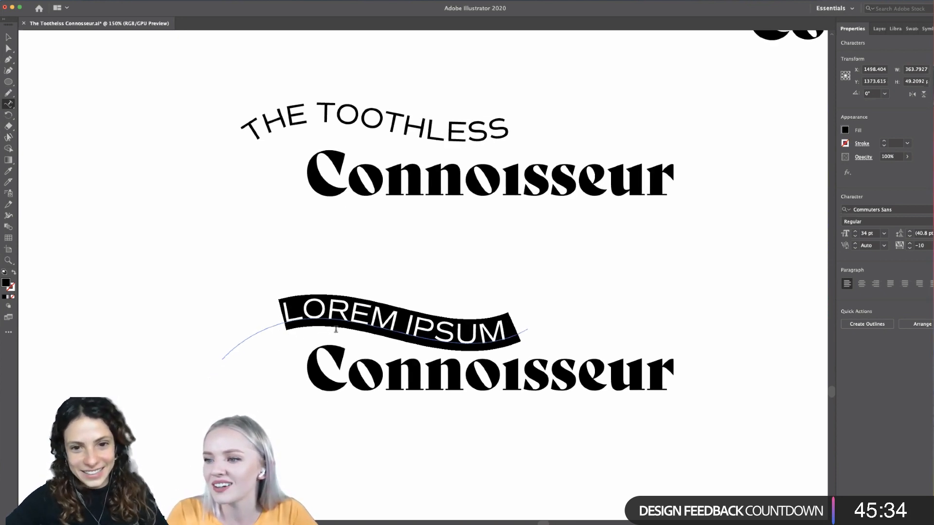
pyautogui.click(8, 37)
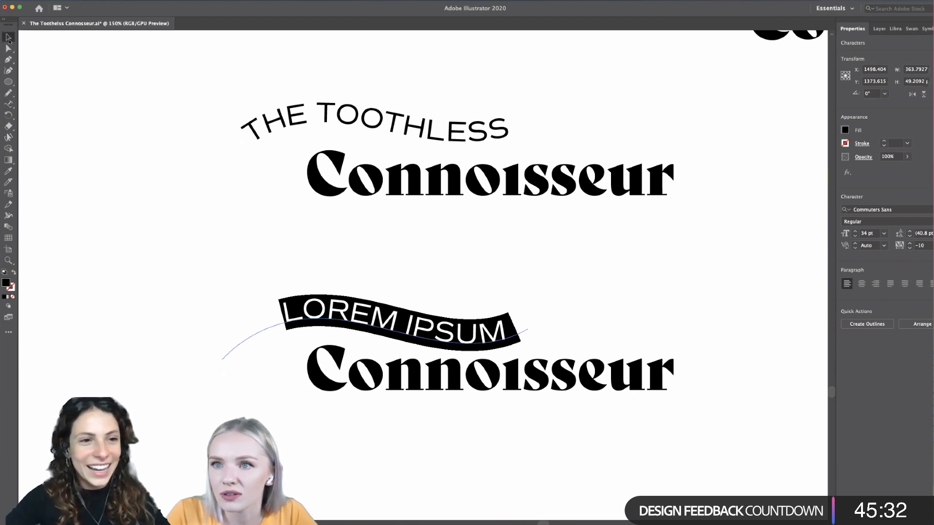
pyautogui.moveTo(285, 330); pyautogui.dragTo(264, 332)
pyautogui.scroll(-2, 325, 473)
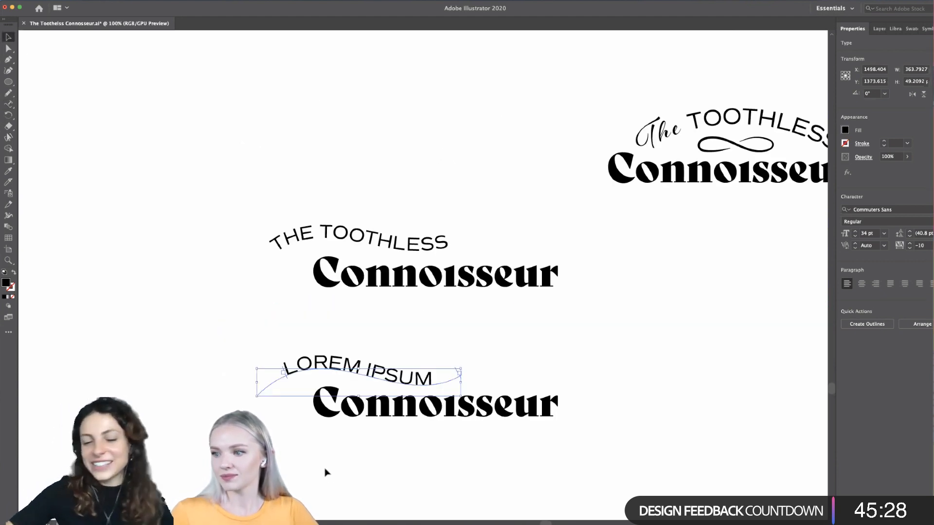
# - Replace the placeholder text on the new wave with THE TOOTHLESS
pyautogui.scroll(2, 326, 473)
pyautogui.tripleClick(415, 331)
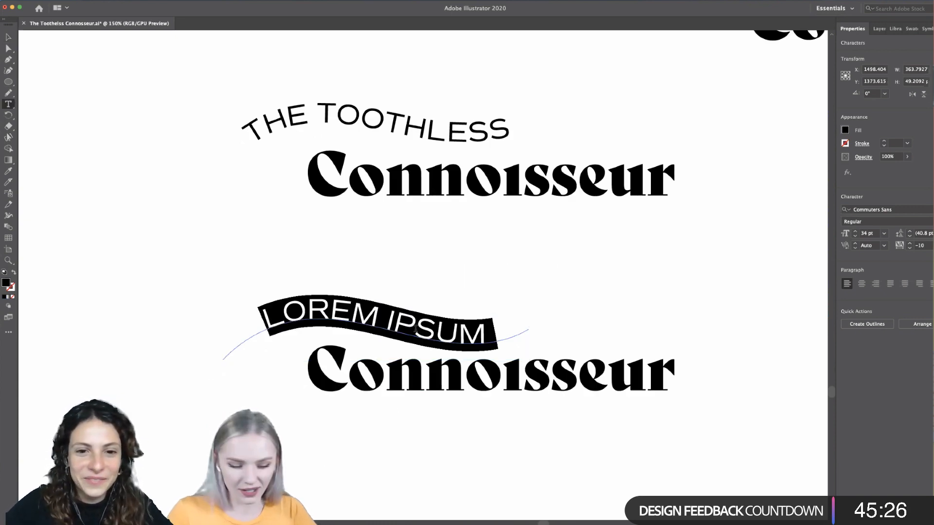
pyautogui.write('THE ')
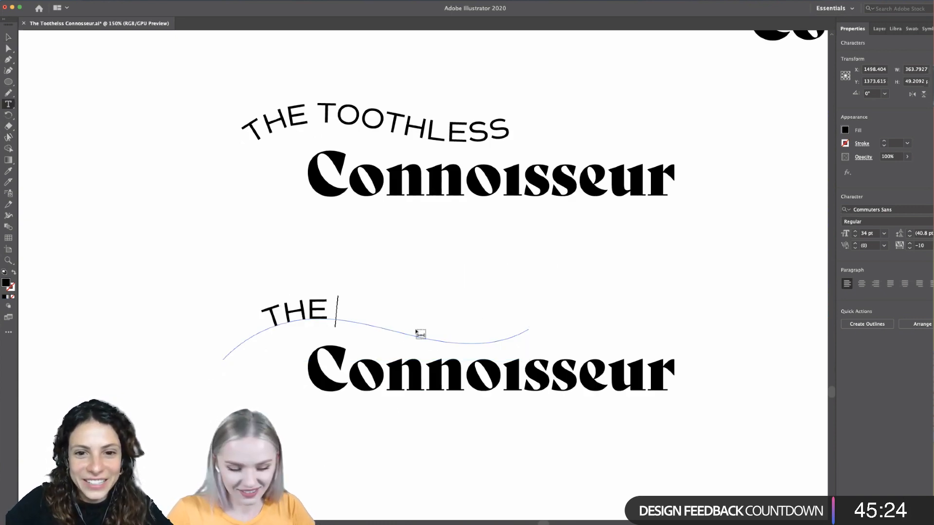
pyautogui.write('TOOTHLESS')
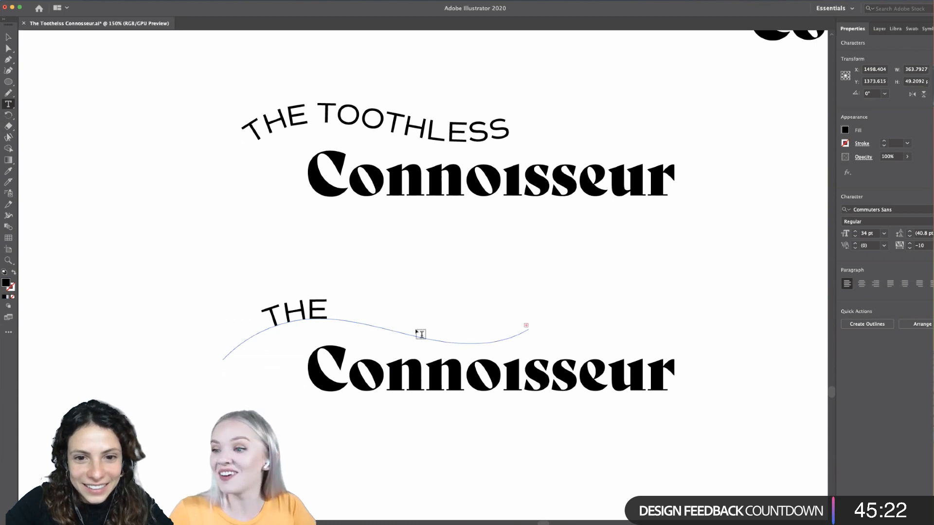
pyautogui.click(8, 37)
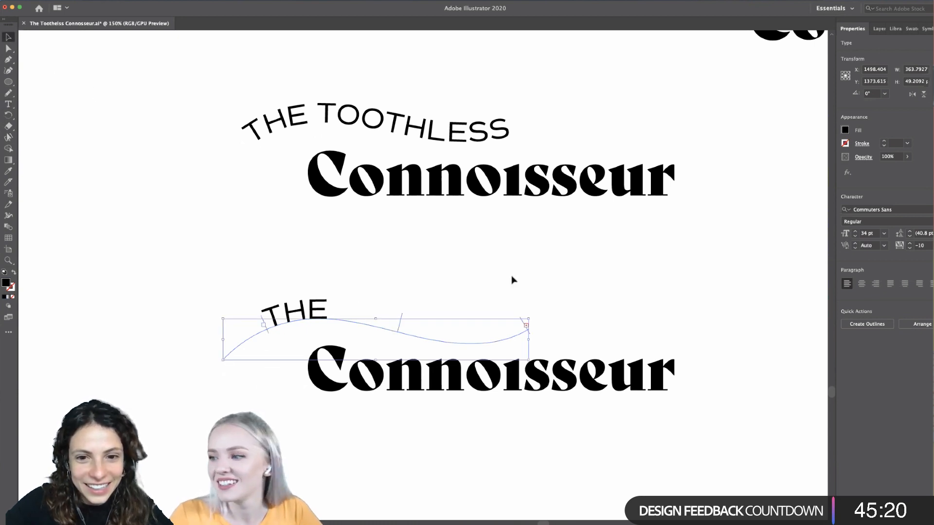
# - Slide the start point of the new path text further back along the wave to fit all of THE TOOTHLESS
pyautogui.moveTo(529, 339); pyautogui.dragTo(552, 339)
pyautogui.press('super+z')
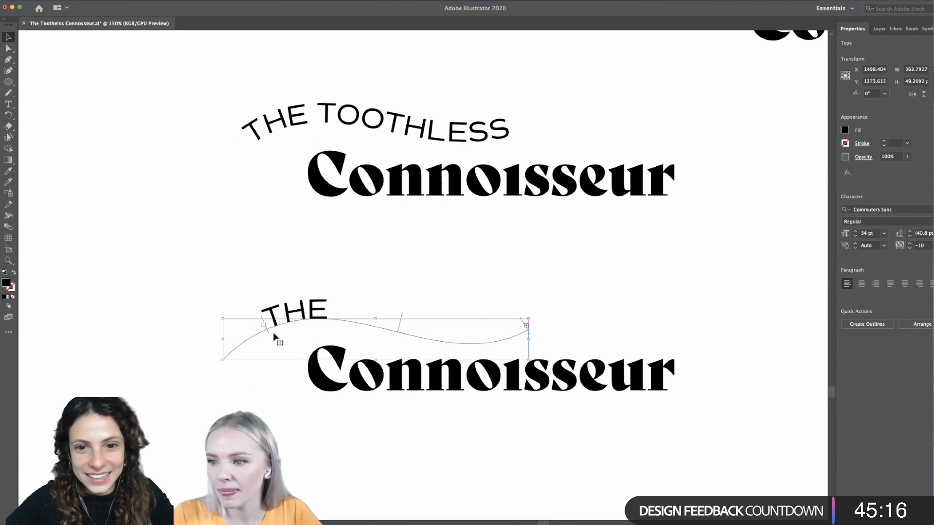
pyautogui.moveTo(268, 335); pyautogui.dragTo(253, 340)
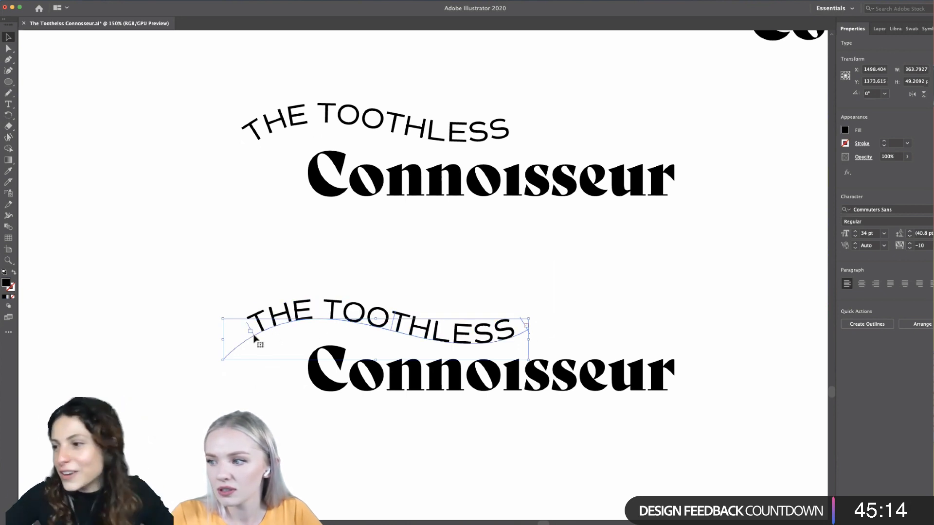
pyautogui.click(594, 343)
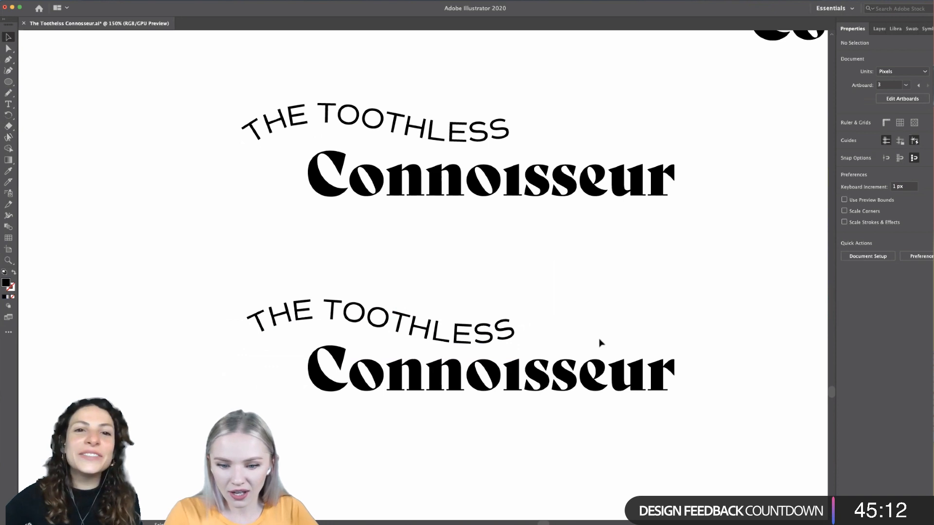
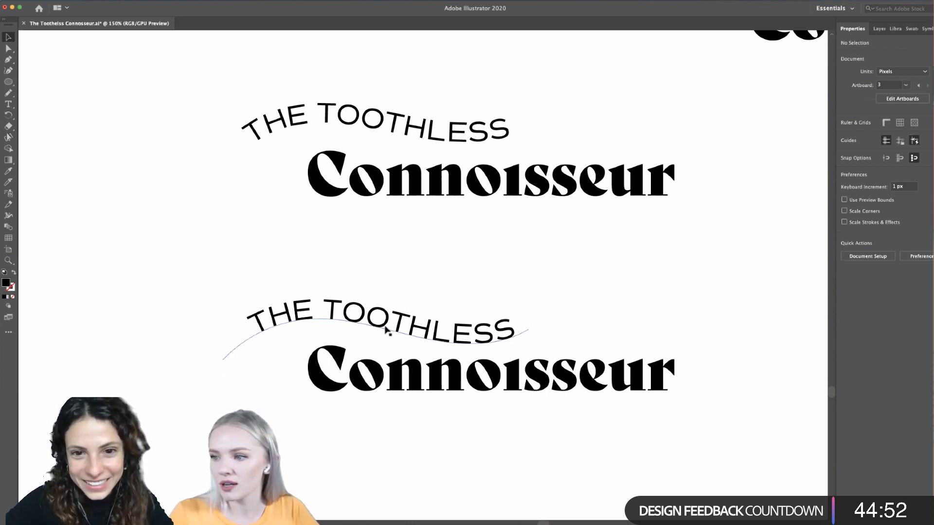
# - Slide the start point of the lower THE TOOTHLESS slightly back along its wave and shift the path text slightly right and down
pyautogui.click(356, 334)
pyautogui.moveTo(255, 337); pyautogui.dragTo(246, 341)
pyautogui.moveTo(460, 326); pyautogui.dragTo(470, 328)
pyautogui.click(619, 288)
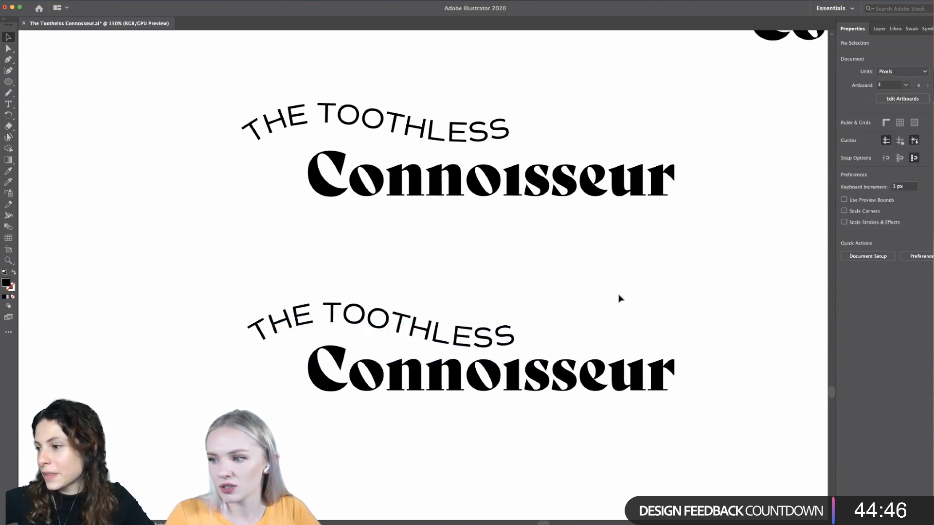
# - Raise the end anchor of the lower THE TOOTHLESS wave slightly to Y 1361 px with the Direct Selection tool
pyautogui.click(444, 344)
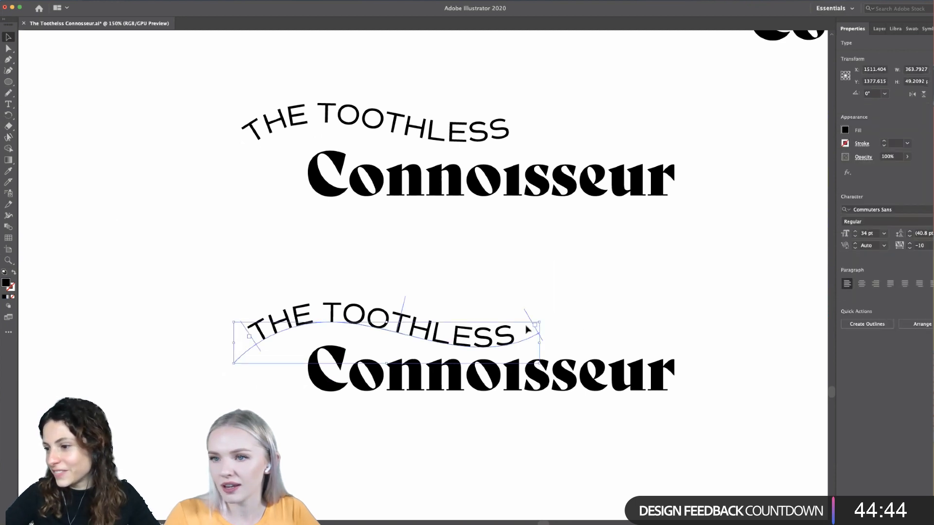
pyautogui.press('a')
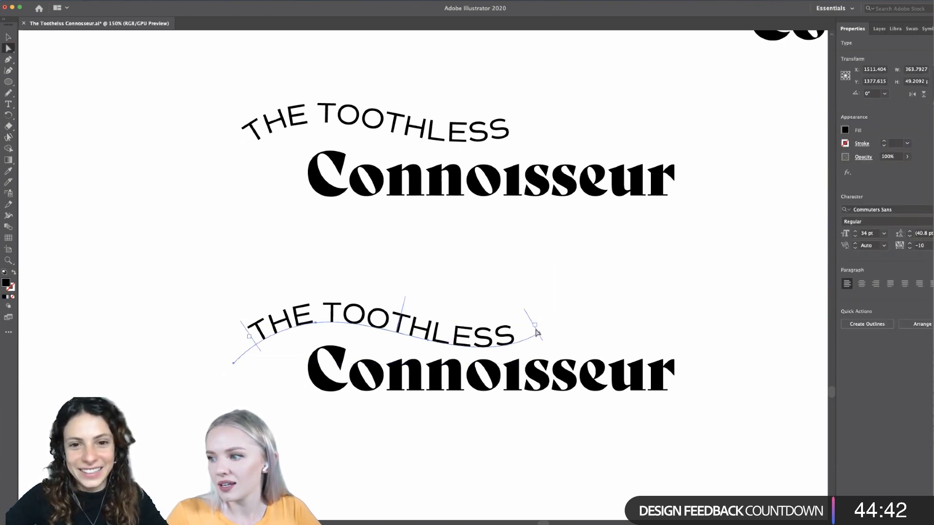
pyautogui.moveTo(539, 333); pyautogui.dragTo(541, 335)
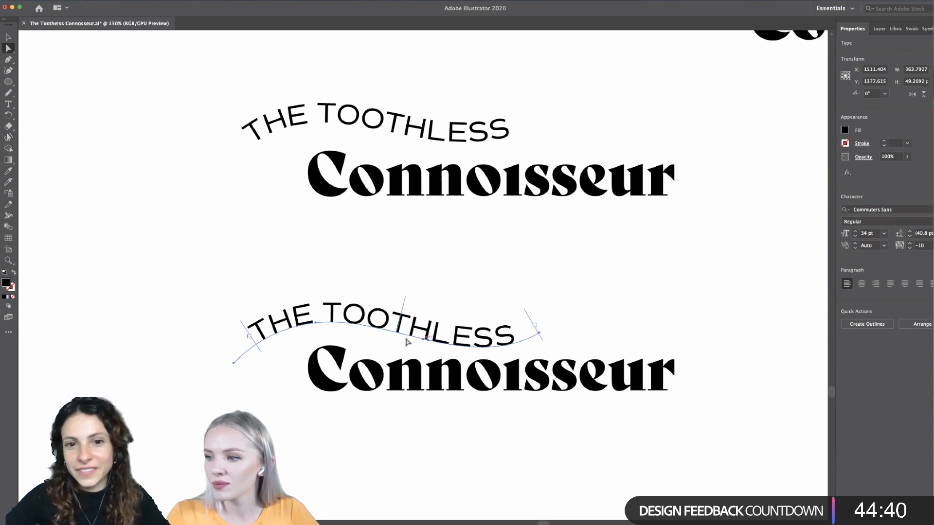
pyautogui.moveTo(539, 333); pyautogui.dragTo(540, 330)
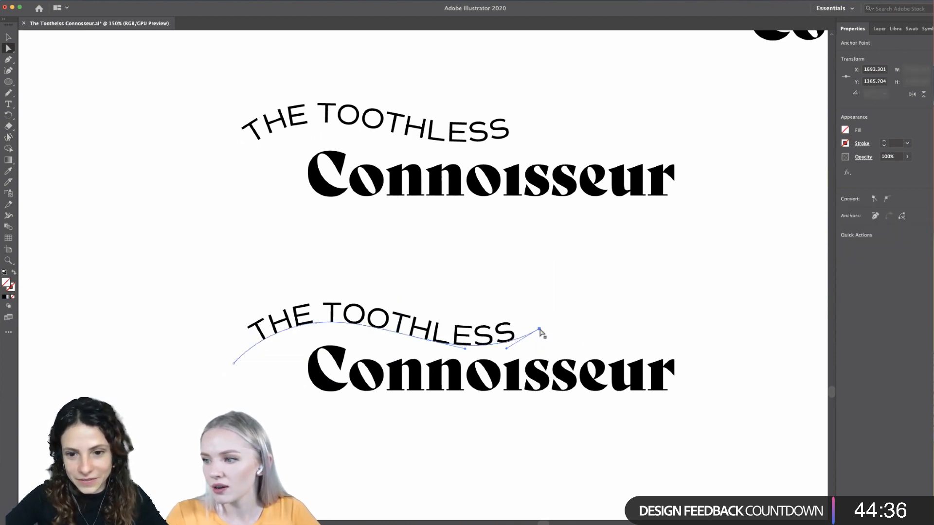
pyautogui.click(429, 343)
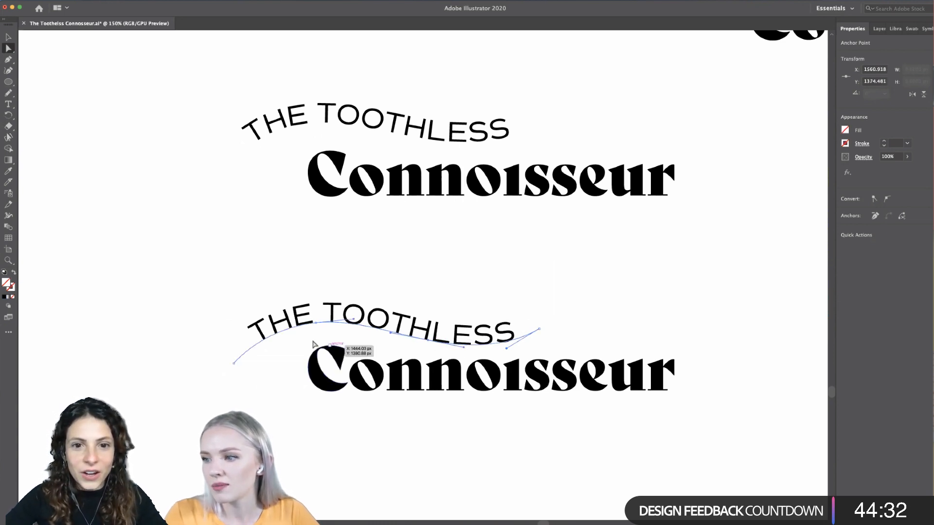
pyautogui.click(144, 288)
pyautogui.click(8, 37)
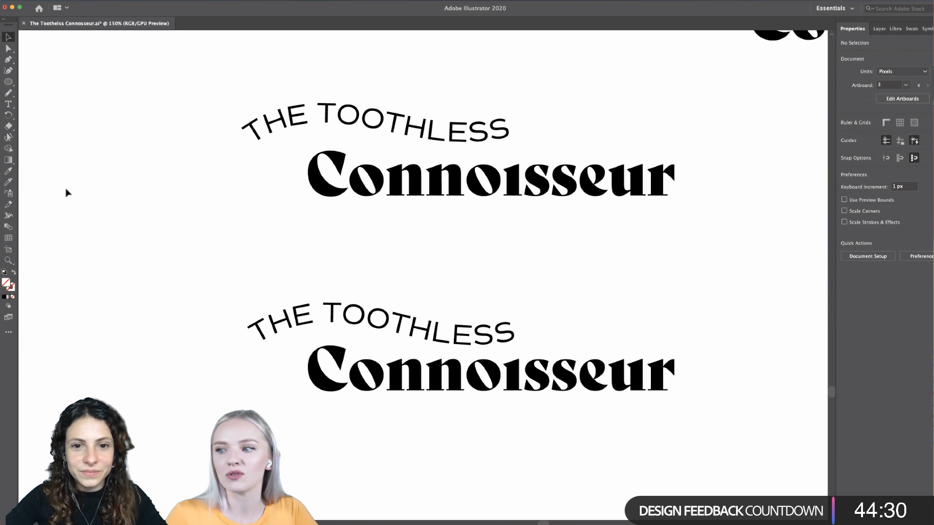
# - Nudge the lower THE TOOTHLESS path text slightly down, closer to the Connoisseur beneath it
pyautogui.scroll(-1, 94, 280)
pyautogui.hscroll(-2, 95, 281)
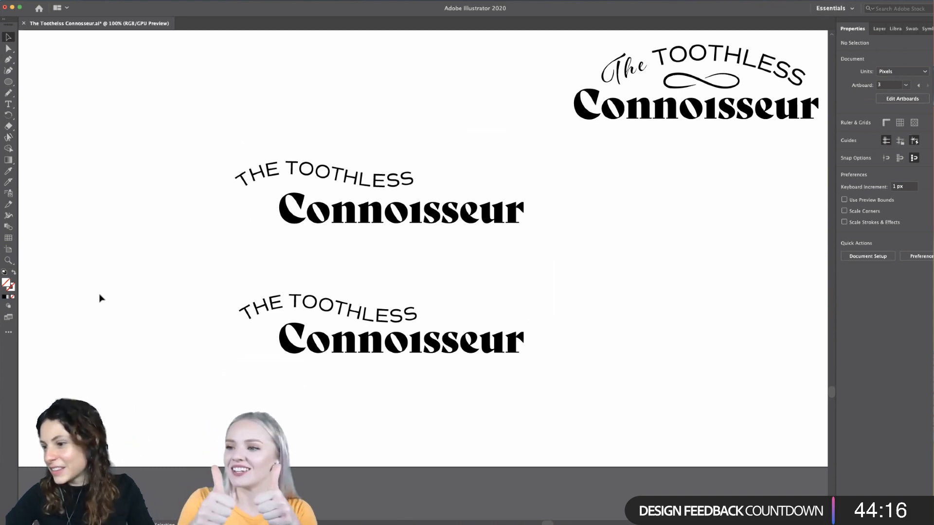
pyautogui.click(428, 305)
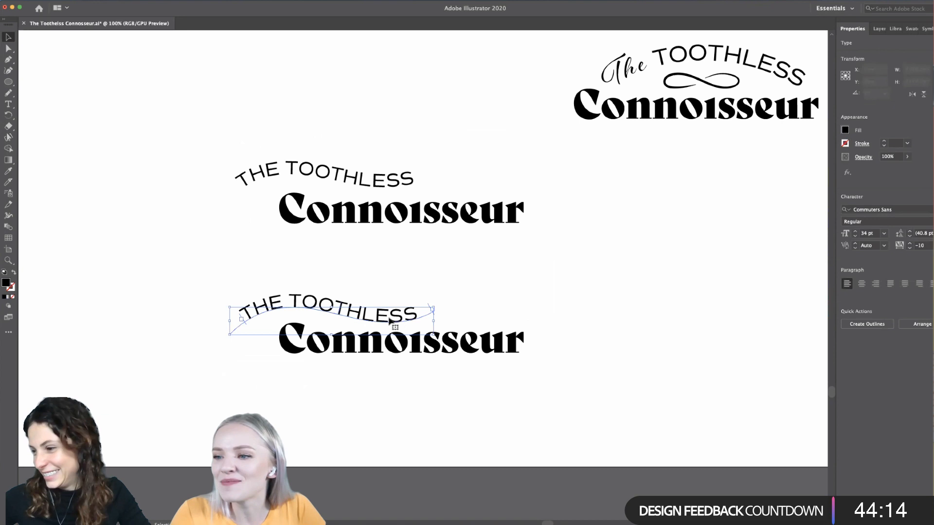
pyautogui.moveTo(438, 337); pyautogui.dragTo(439, 333)
pyautogui.moveTo(384, 321); pyautogui.dragTo(387, 325)
pyautogui.click(444, 319)
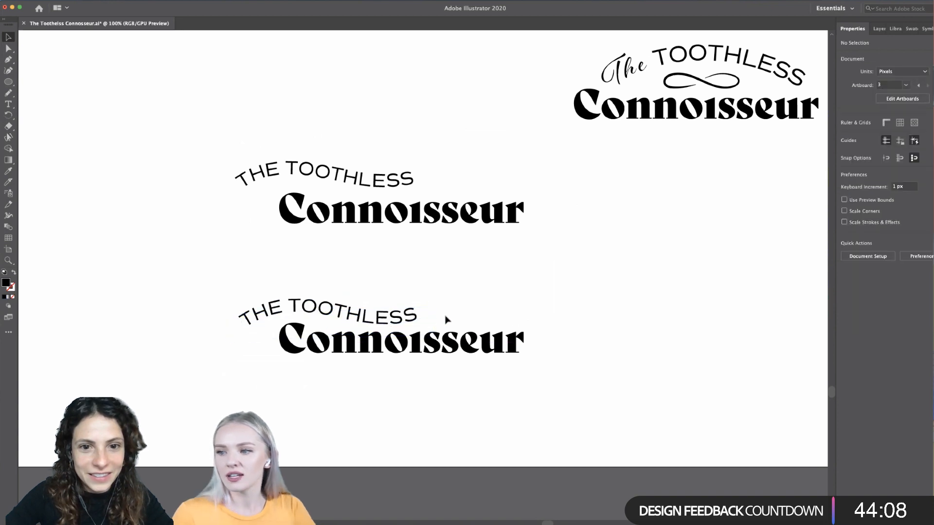
# - Inside the lower Connoisseur group, lower the initial C slightly below the baseline of the other letters
pyautogui.scroll(-3, 445, 319)
pyautogui.scroll(3, 452, 311)
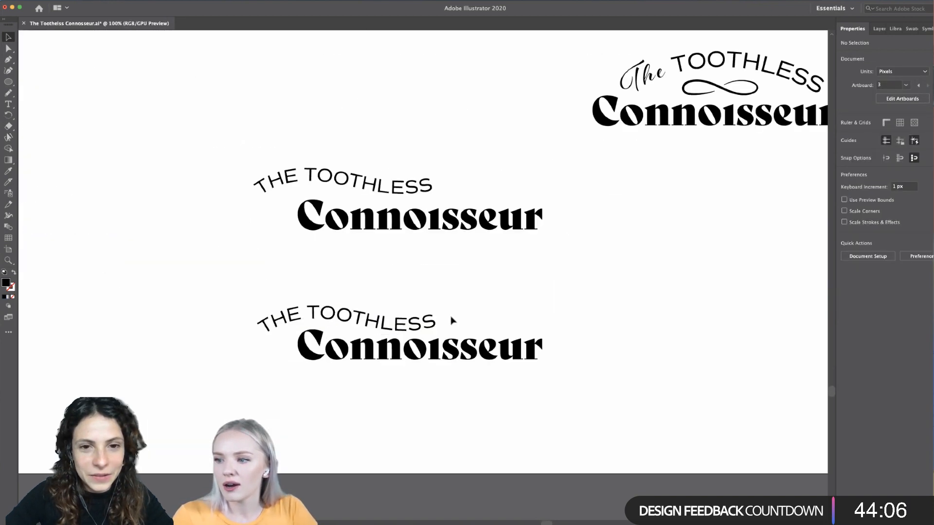
pyautogui.doubleClick(306, 356)
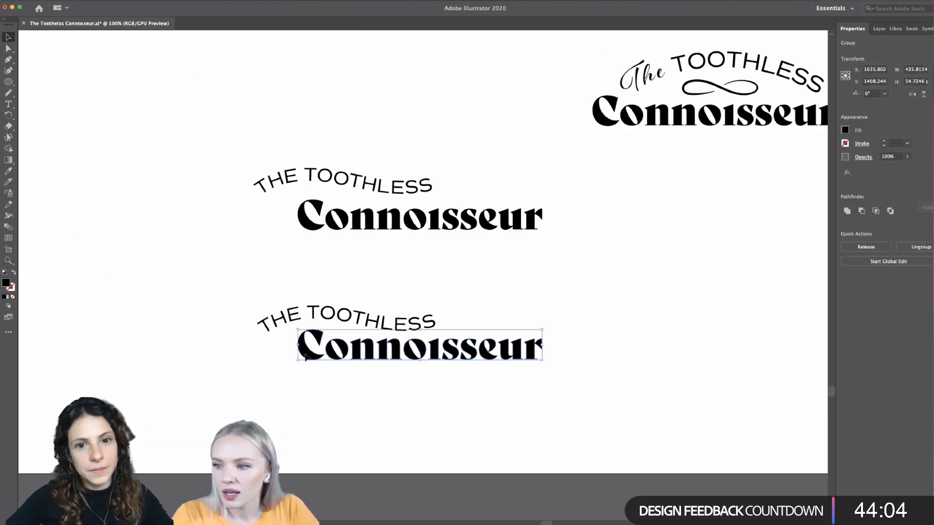
pyautogui.scroll(1, 364, 370)
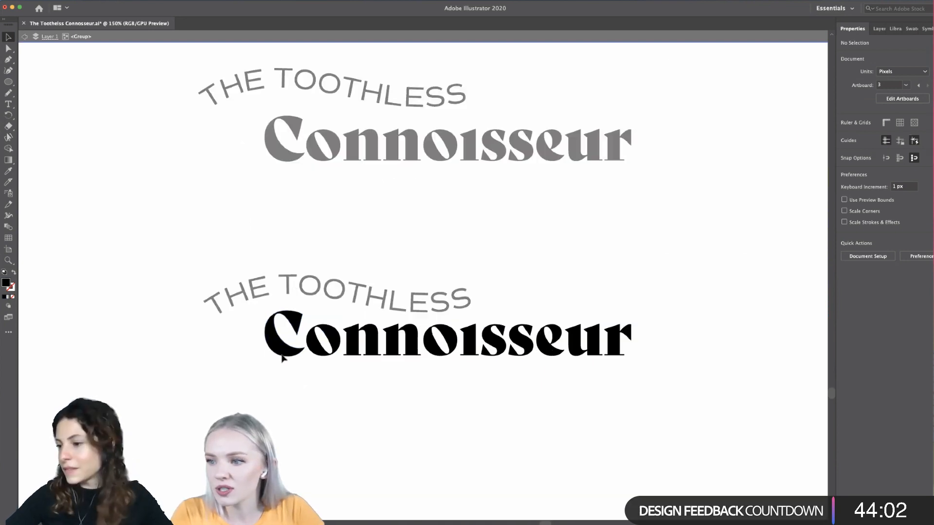
pyautogui.click(283, 353)
pyautogui.moveTo(283, 354); pyautogui.dragTo(288, 362)
pyautogui.doubleClick(353, 387)
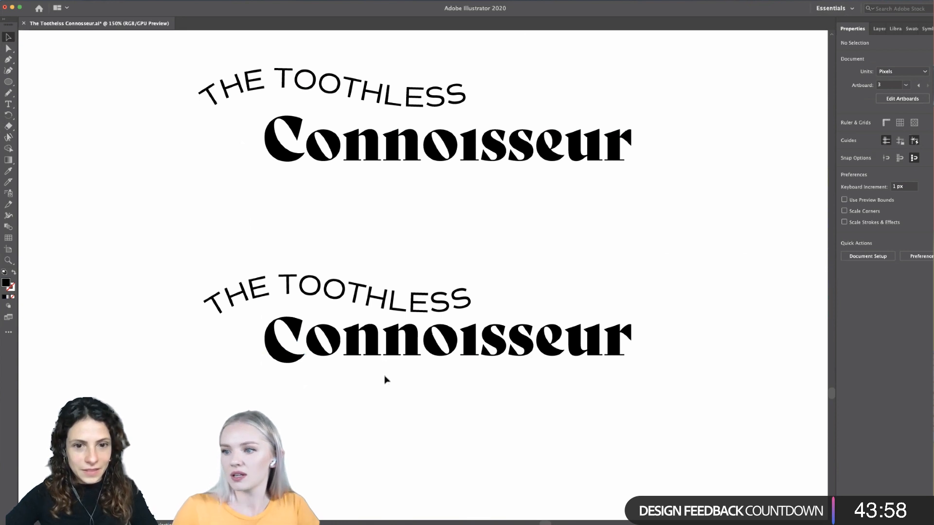
# - Move the lower THE TOOTHLESS closer to the lowered C and tilt it upwards to about 4.9°
pyautogui.moveTo(372, 309); pyautogui.dragTo(378, 314)
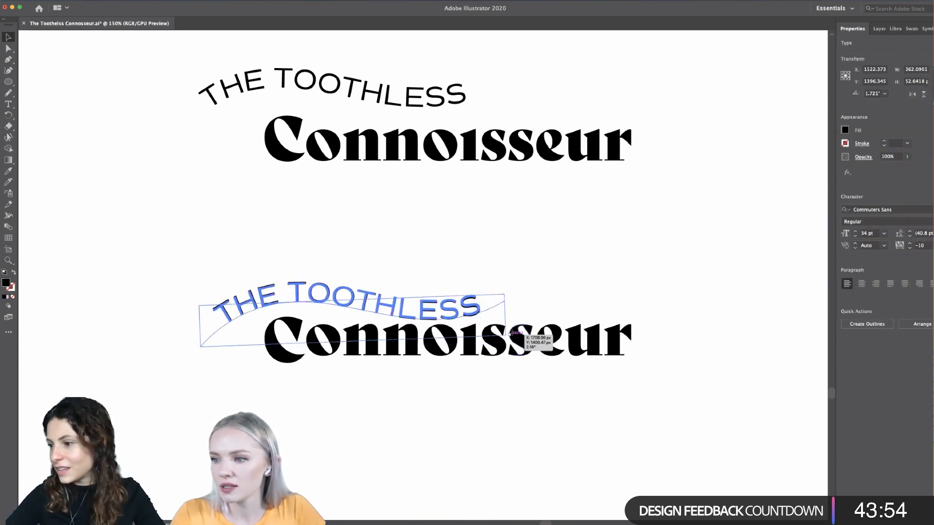
pyautogui.moveTo(511, 333)
pyautogui.mouseDown()
pyautogui.moveTo(524, 328)
pyautogui.moveTo(513, 327)
pyautogui.mouseUp()
pyautogui.click(177, 327)
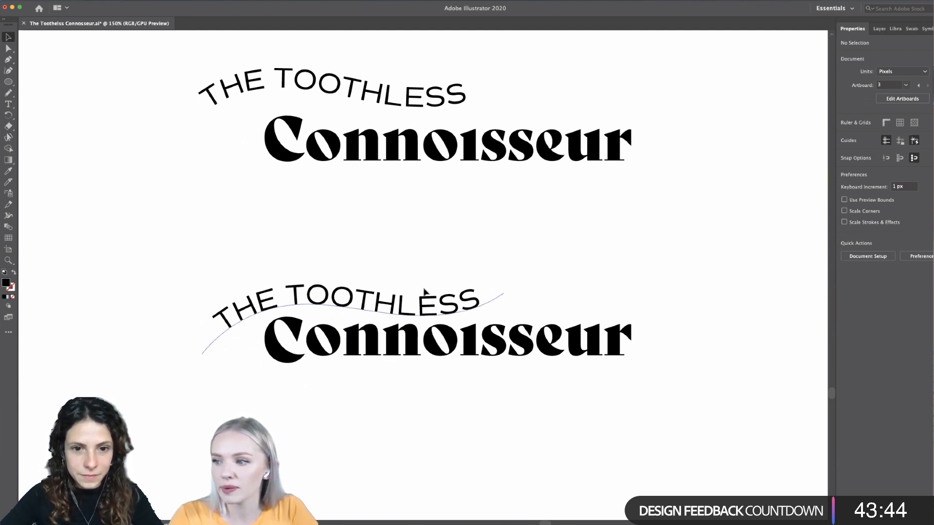
# - Move the lower THE TOOTHLESS right so it sits over the middle of Connoisseur, and rotate it back to about 0.3°
pyautogui.moveTo(425, 292); pyautogui.dragTo(513, 280)
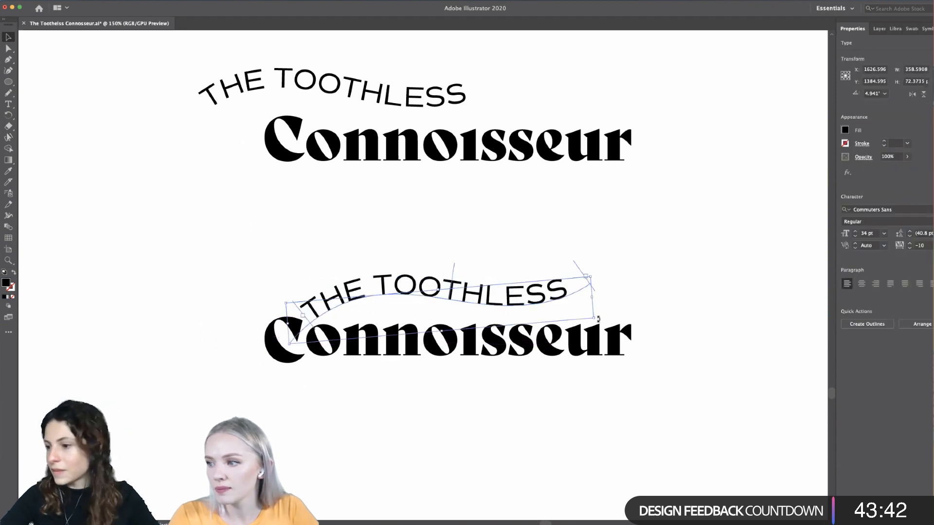
pyautogui.moveTo(598, 329); pyautogui.dragTo(597, 342)
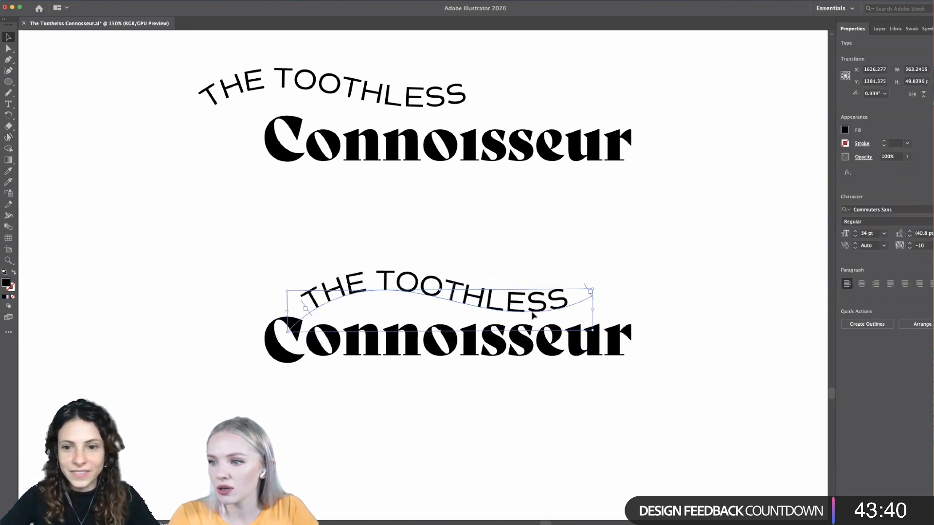
pyautogui.moveTo(534, 314); pyautogui.dragTo(524, 322)
pyautogui.click(679, 381)
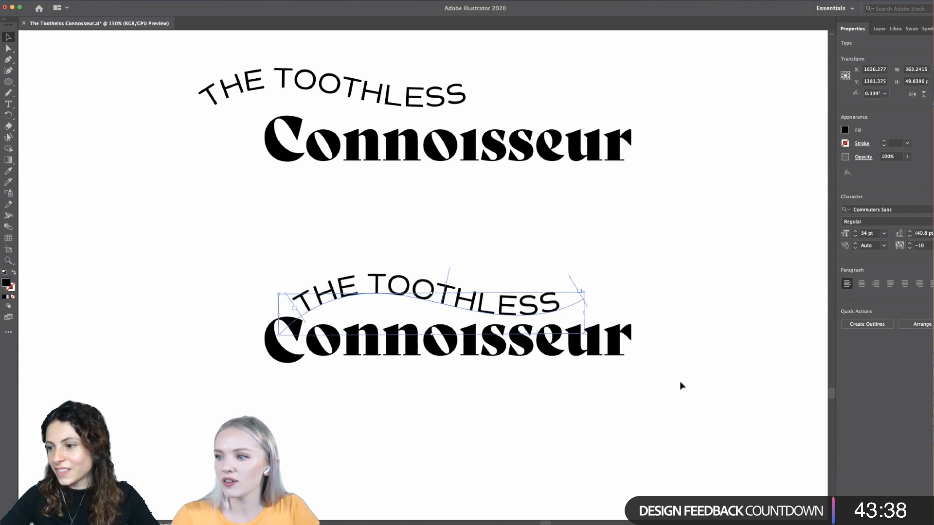
# - Move the lower THE TOOTHLESS about 110 px left to overhang the C of Connoisseur, and lower it to about Y 1388 px
pyautogui.scroll(-2, 656, 399)
pyautogui.click(623, 392)
pyautogui.scroll(3, 622, 392)
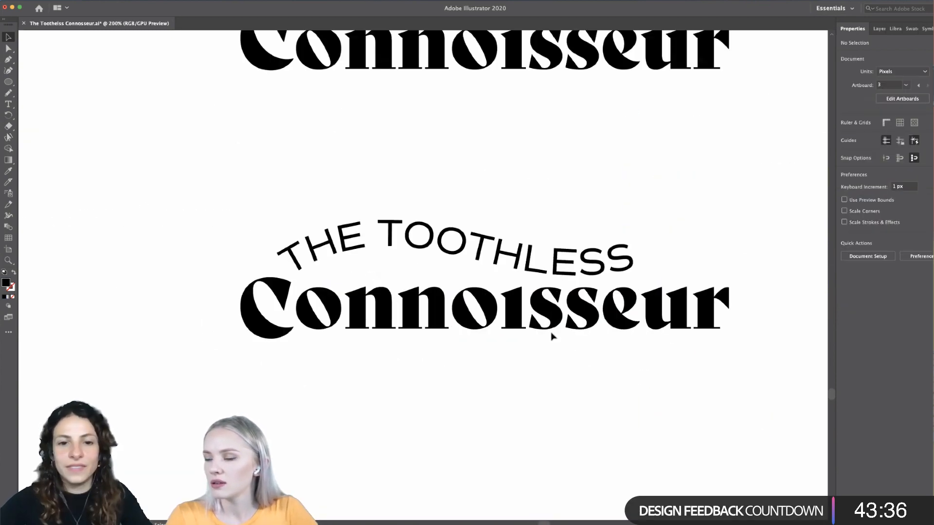
pyautogui.scroll(-2, 563, 334)
pyautogui.scroll(3, 555, 333)
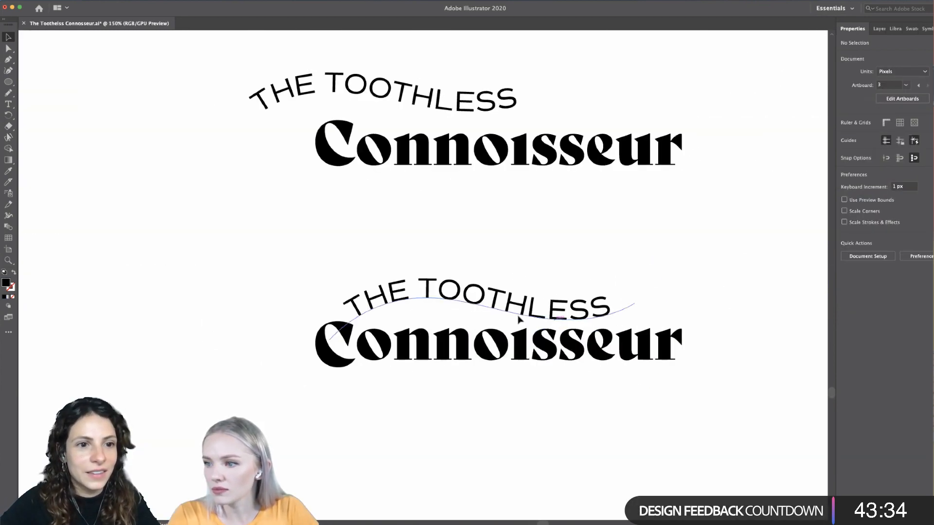
pyautogui.moveTo(520, 323); pyautogui.dragTo(477, 410)
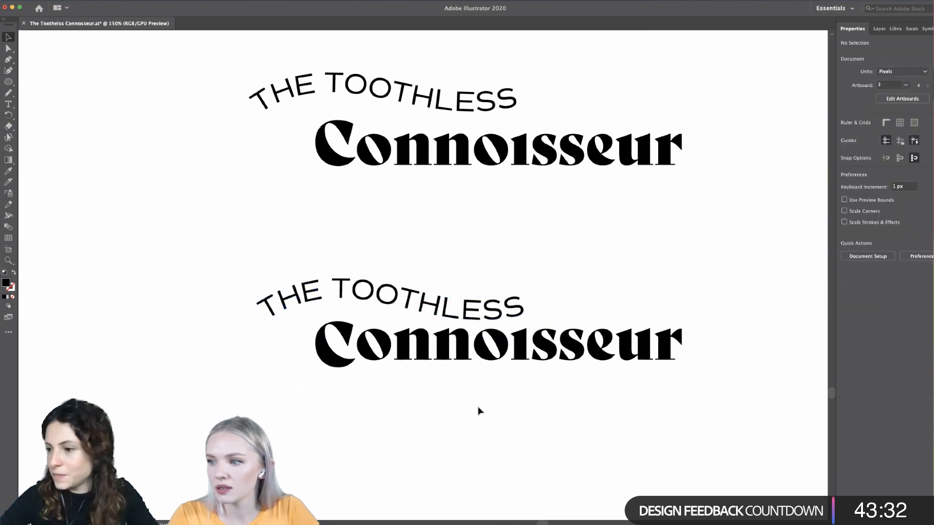
pyautogui.moveTo(442, 304); pyautogui.dragTo(444, 307)
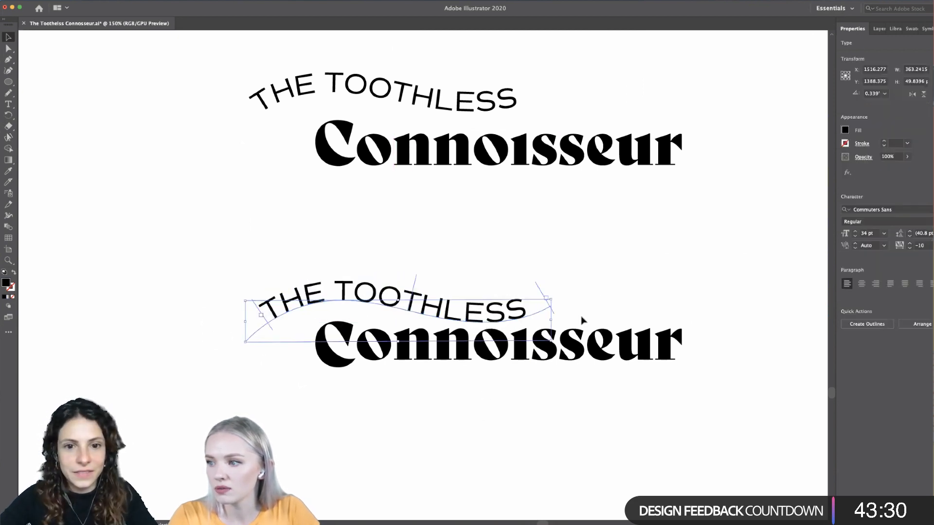
pyautogui.click(543, 414)
# - Review all the wordmark variations on the artboard alongside the typeface and colour reference artboard above
pyautogui.scroll(-3, 542, 414)
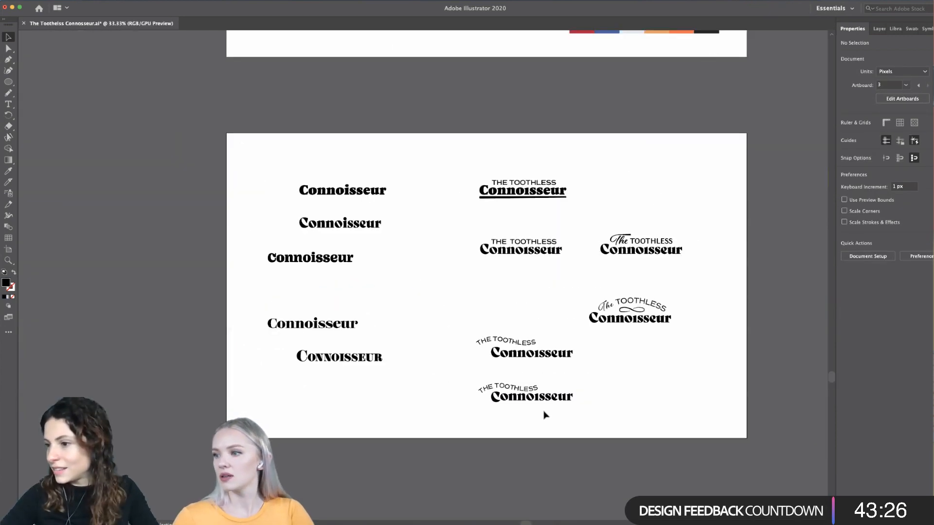
pyautogui.scroll(1, 545, 414)
pyautogui.scroll(-2, 544, 413)
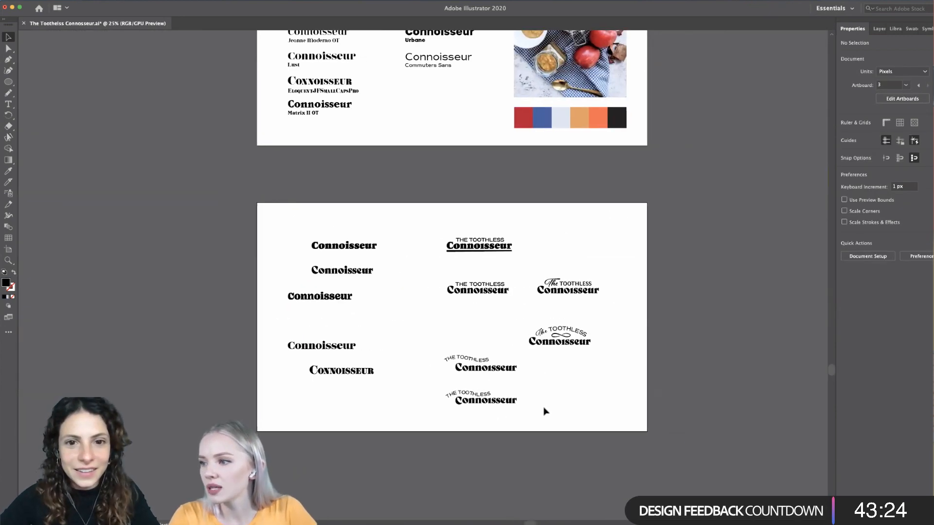
pyautogui.scroll(1, 545, 412)
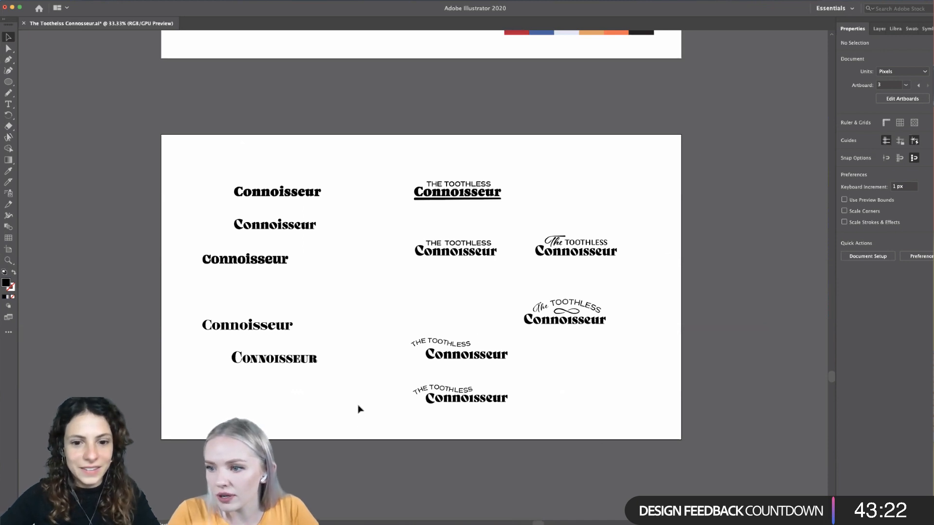
pyautogui.scroll(2, 358, 409)
pyautogui.scroll(-1, 358, 409)
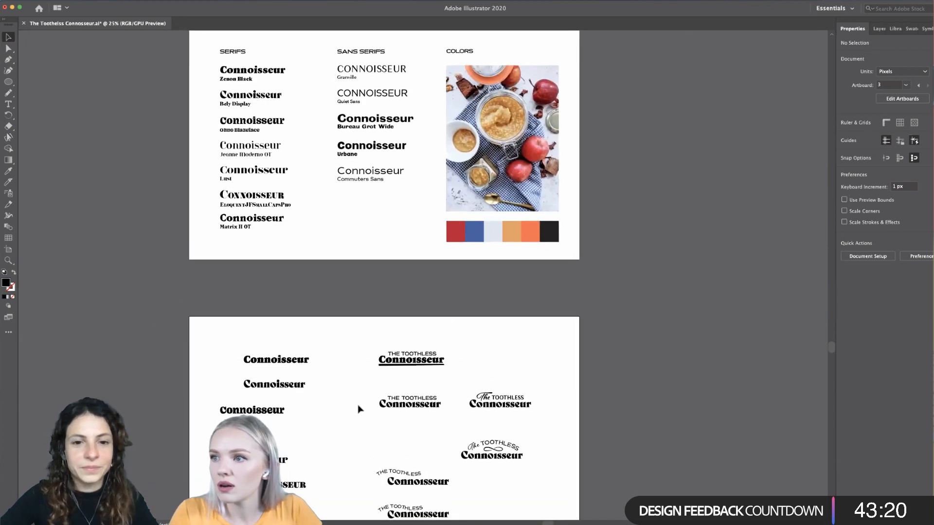
pyautogui.scroll(1, 358, 409)
pyautogui.hscroll(-1, 357, 409)
pyautogui.scroll(-2, 358, 409)
pyautogui.scroll(1, 358, 409)
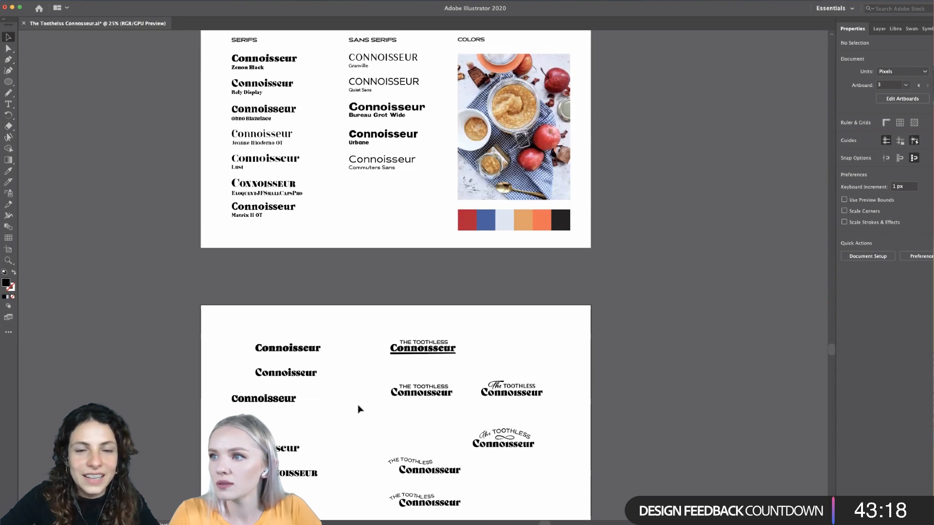
pyautogui.scroll(-3, 358, 409)
pyautogui.hscroll(1, 358, 409)
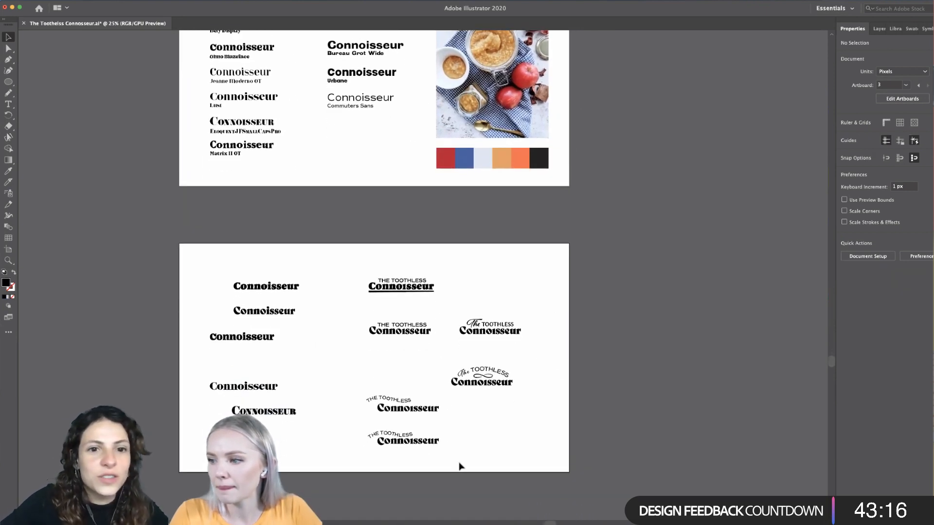
# - Move the two wordmarks with the script The together towards the upper right corner of the artboard
pyautogui.scroll(1, 459, 466)
pyautogui.hscroll(-1, 462, 463)
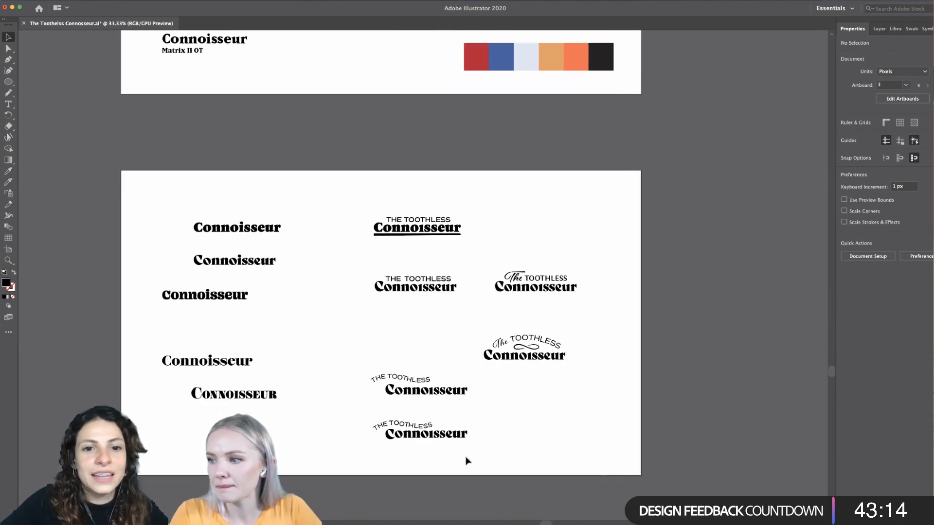
pyautogui.moveTo(489, 369); pyautogui.dragTo(579, 285)
pyautogui.click(563, 338)
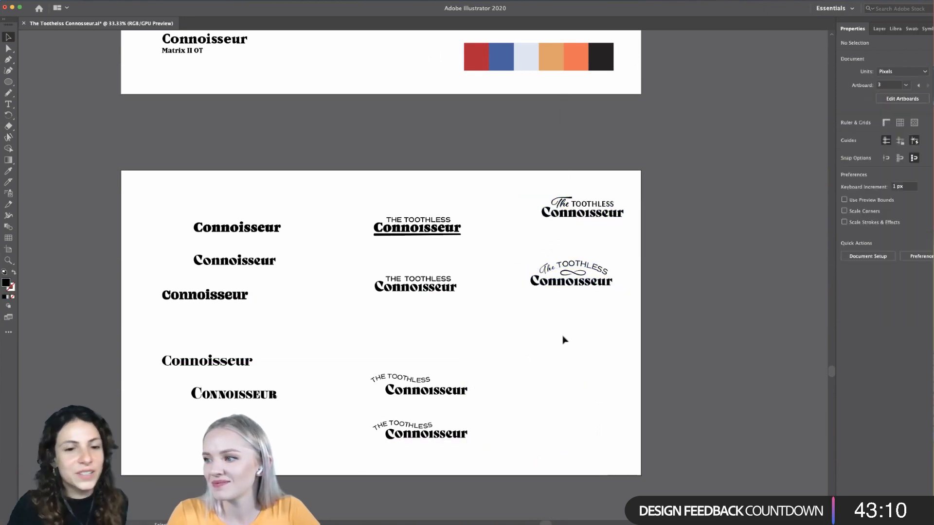
pyautogui.hscroll(2, 563, 338)
pyautogui.hscroll(-1, 564, 340)
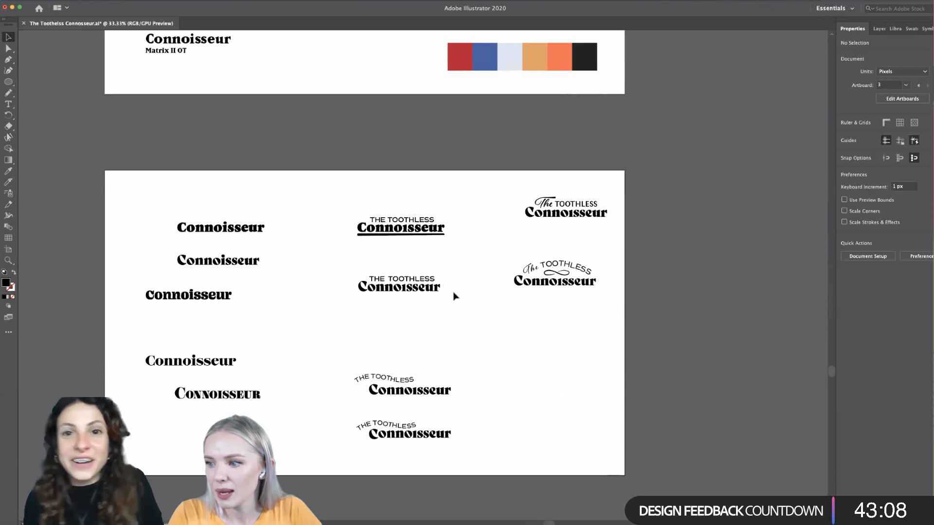
pyautogui.press('super+equal')
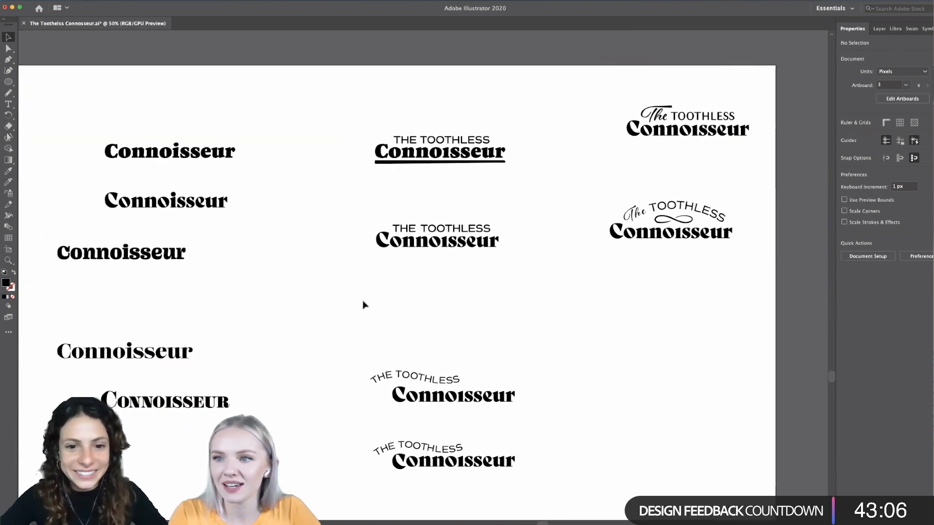
pyautogui.click(203, 207)
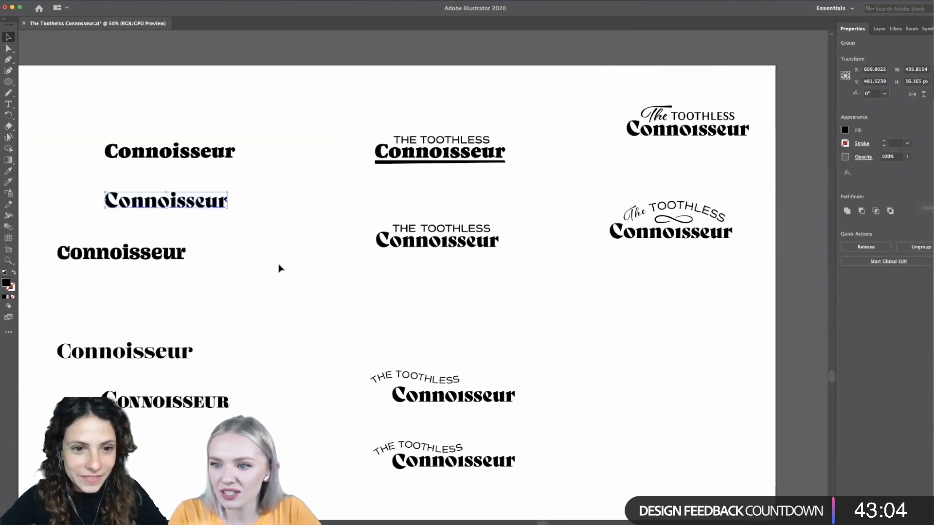
pyautogui.click(259, 240)
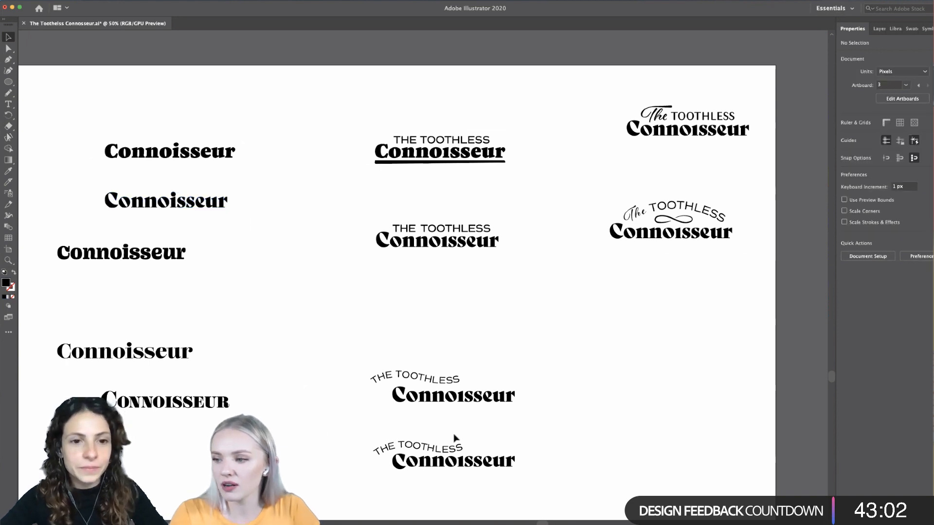
# - Compare the wordmark variations with the typeface and colour reference artboard and the food branding moodboard above
pyautogui.scroll(1, 455, 418)
pyautogui.scroll(-3, 454, 417)
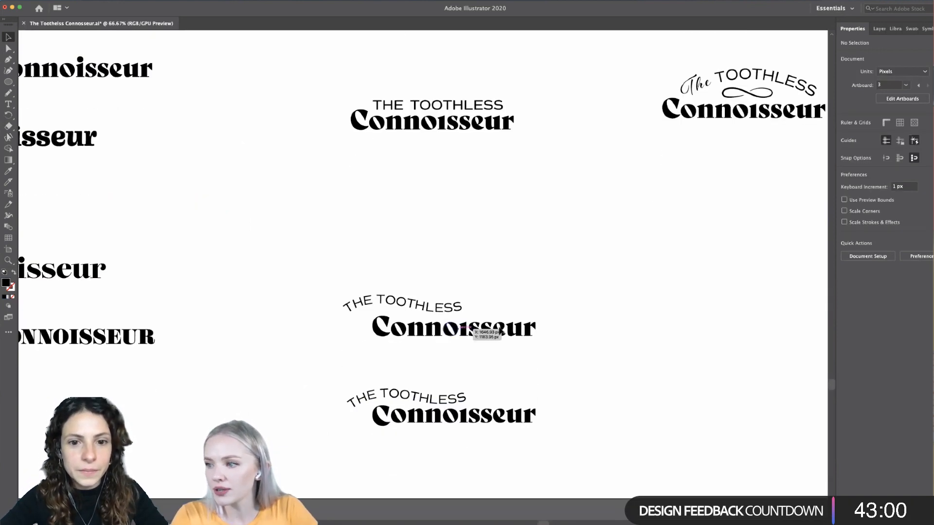
pyautogui.scroll(-4, 623, 370)
pyautogui.scroll(2, 621, 366)
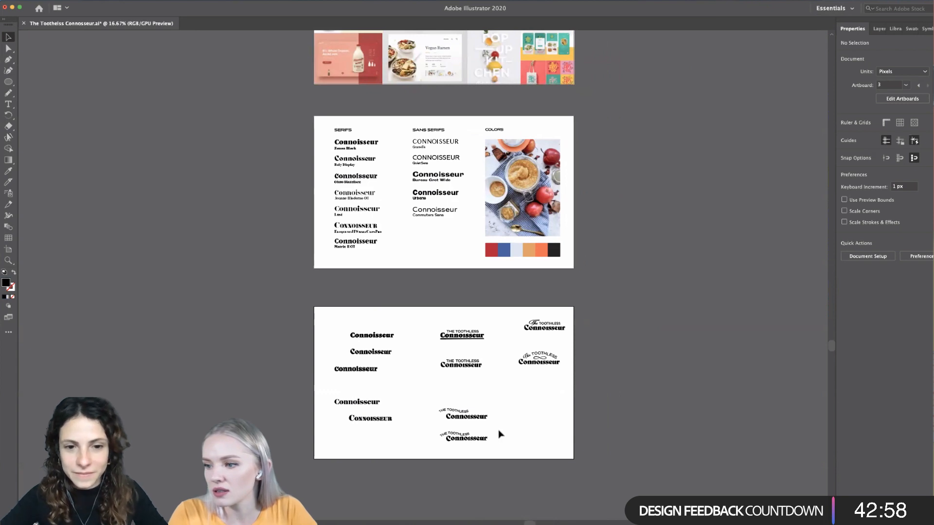
pyautogui.click(363, 161)
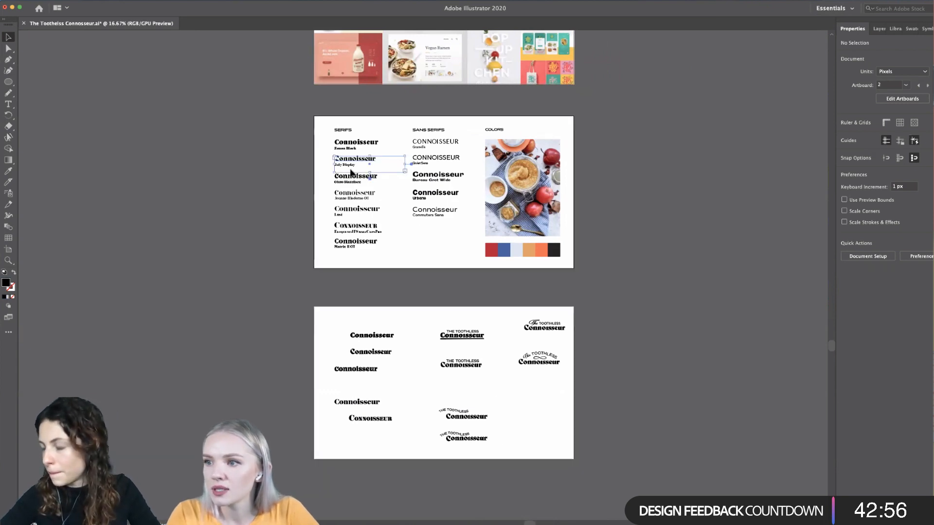
pyautogui.click(323, 182)
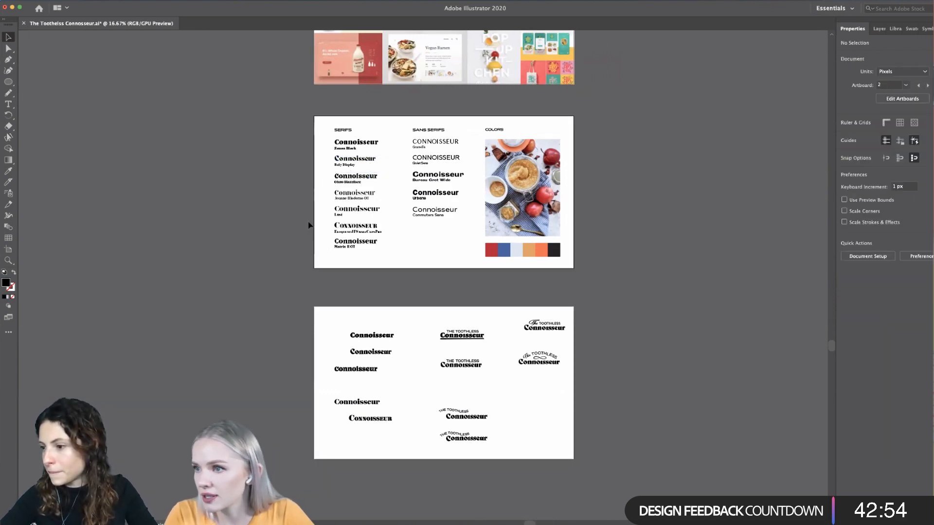
pyautogui.scroll(10, 309, 225)
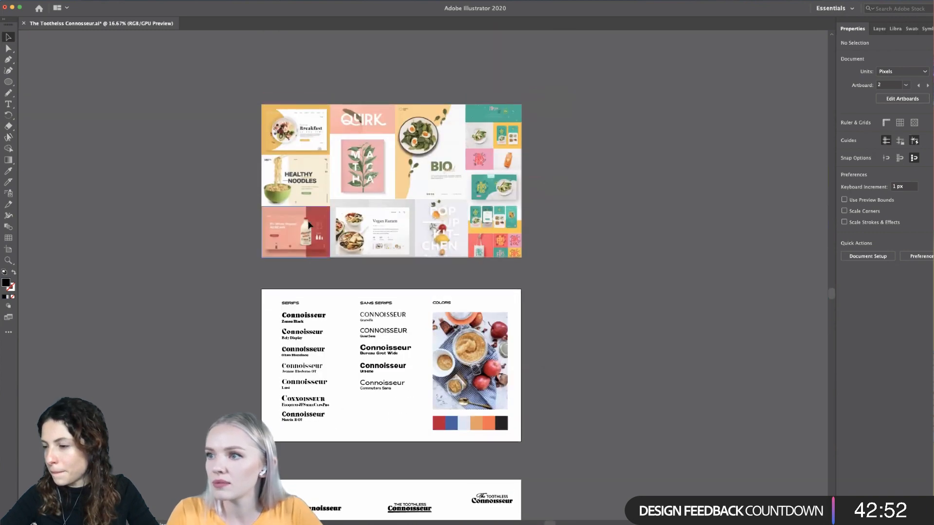
pyautogui.scroll(1, 464, 204)
pyautogui.hscroll(-2, 447, 209)
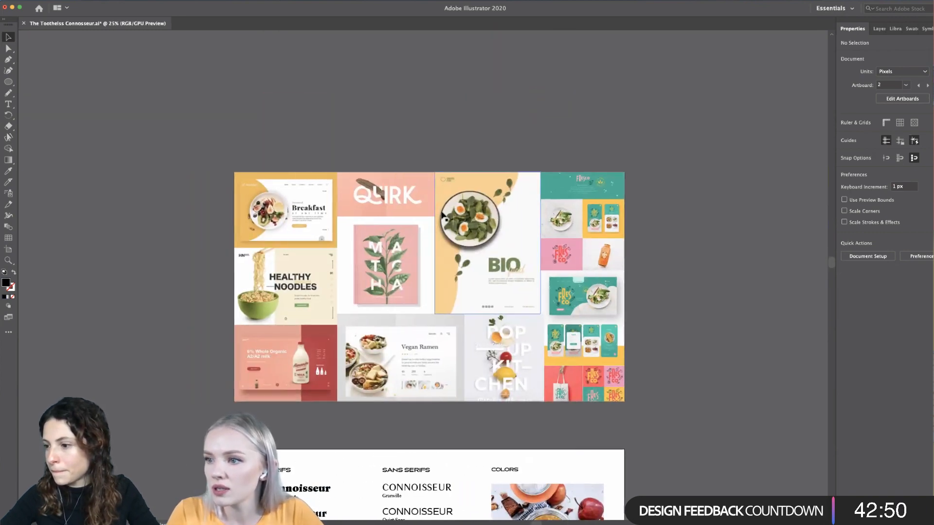
pyautogui.scroll(1, 442, 214)
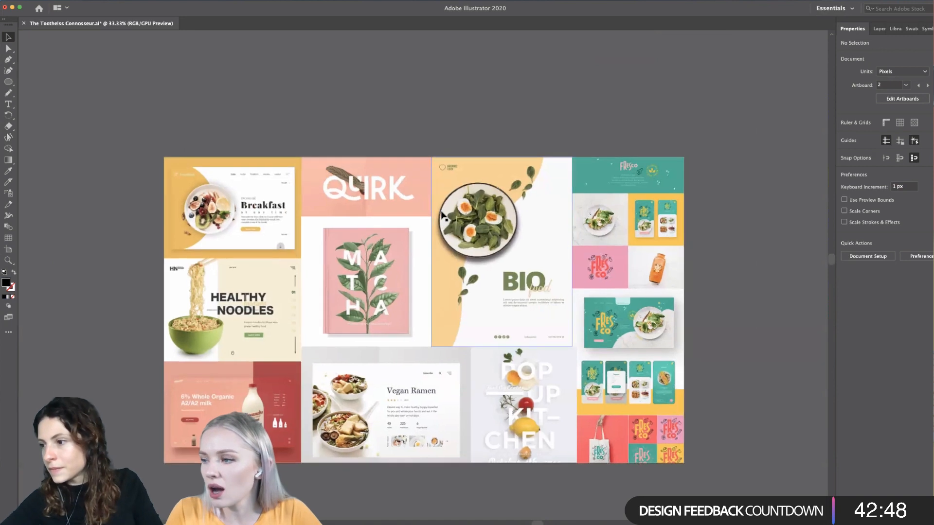
pyautogui.scroll(-2, 442, 215)
pyautogui.scroll(-2, 370, 199)
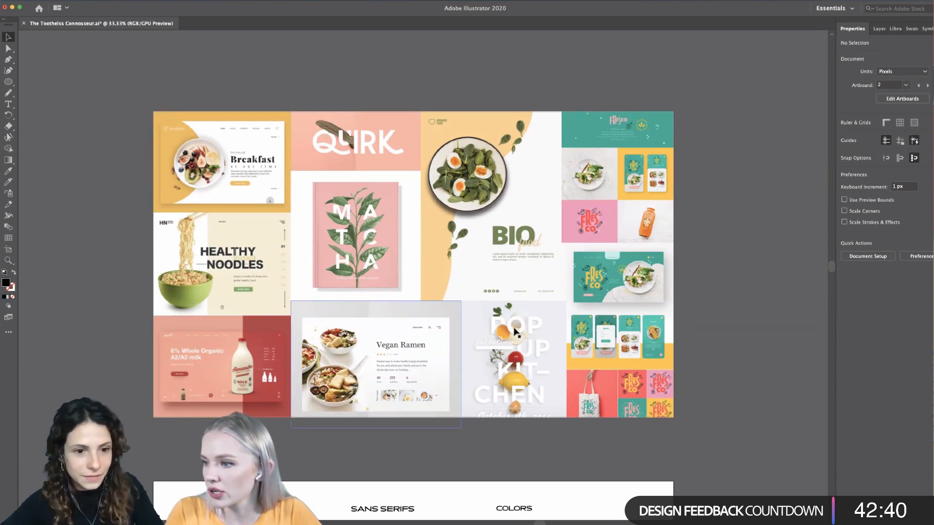
# - Move the two wordmarks with the wavy THE TOOTHLESS up, closer beneath the straight-text versions in the middle column
pyautogui.press('super+minus')
pyautogui.press('super+minus')
pyautogui.press('super+minus')
pyautogui.press('super+minus')
pyautogui.scroll(-5, 530, 407)
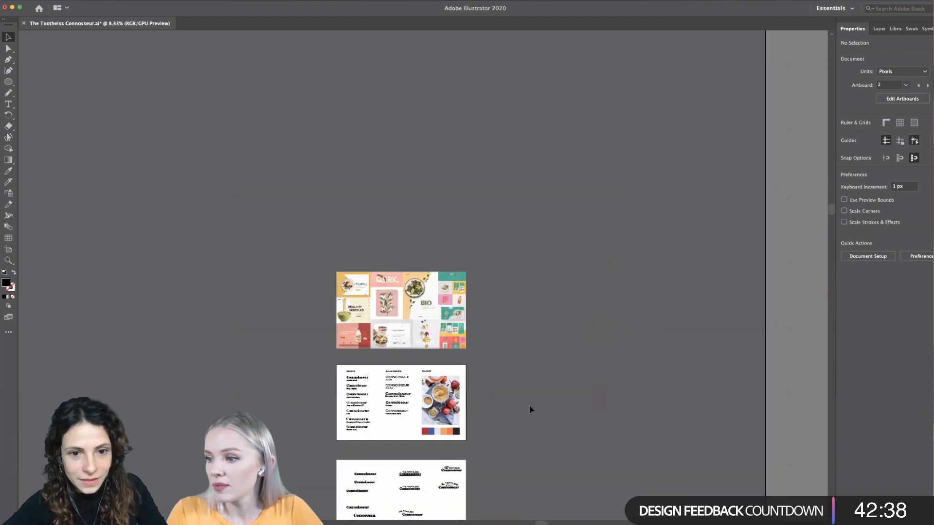
pyautogui.scroll(4, 448, 427)
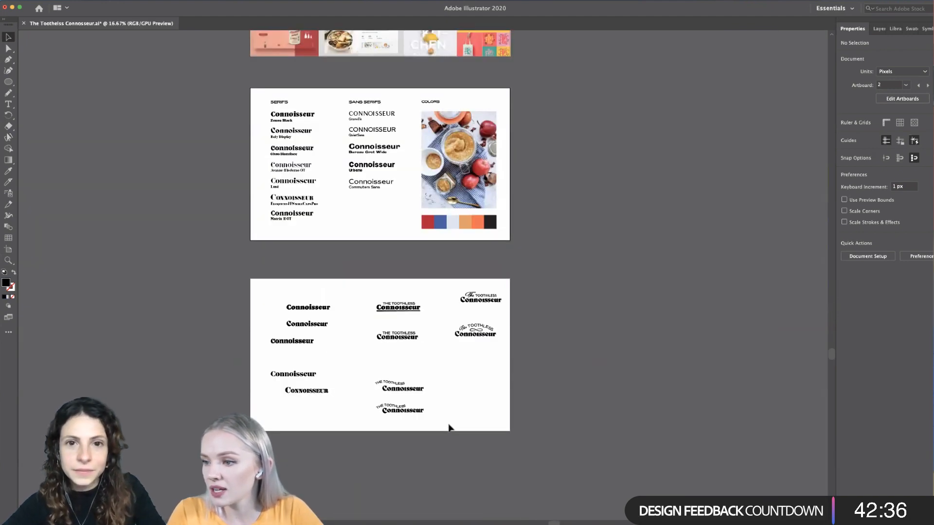
pyautogui.moveTo(421, 329); pyautogui.dragTo(299, 436)
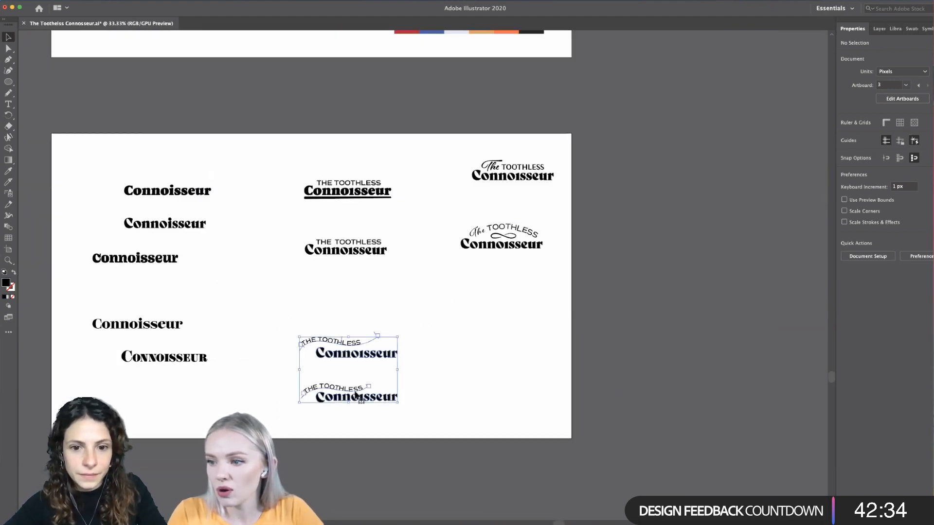
pyautogui.moveTo(357, 381); pyautogui.dragTo(356, 330)
pyautogui.click(367, 396)
# - Copy the Urbane Connoisseur sample from the typeface artboard to the bottom of the middle column on the wordmark artboard
pyautogui.hscroll(-1, 367, 399)
pyautogui.scroll(-3, 365, 397)
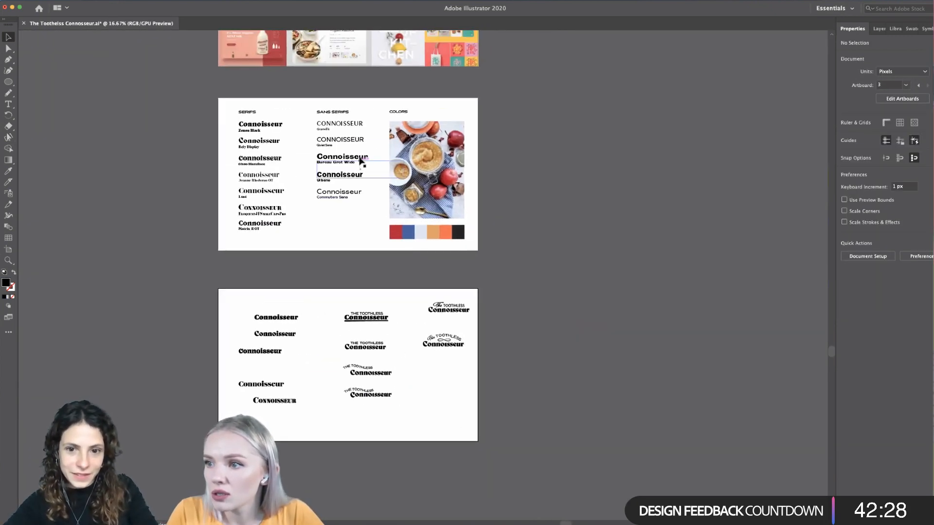
pyautogui.moveTo(354, 179); pyautogui.dragTo(382, 428)
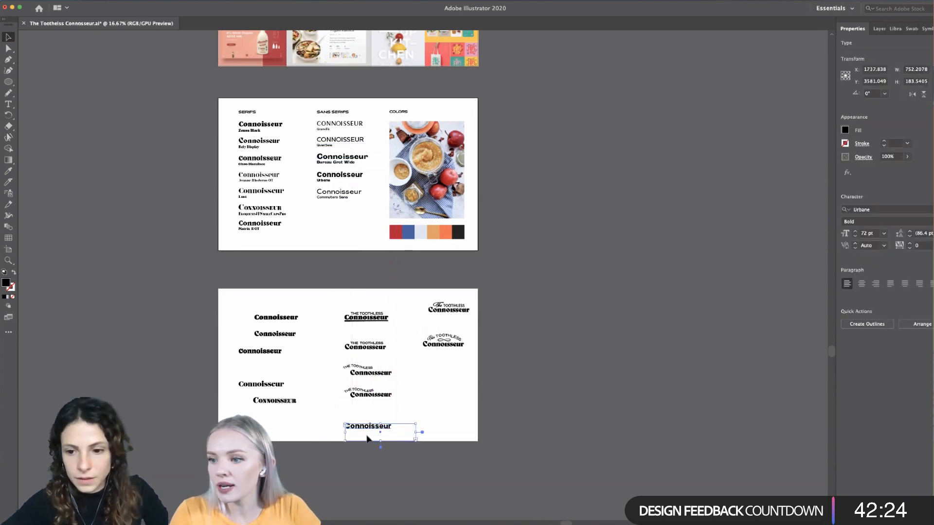
# - Set the copied Urbane Connoisseur in all caps and change its weight to Medium
pyautogui.scroll(3, 361, 446)
pyautogui.doubleClick(455, 391)
pyautogui.moveTo(453, 391); pyautogui.dragTo(316, 392)
pyautogui.click(932, 258)
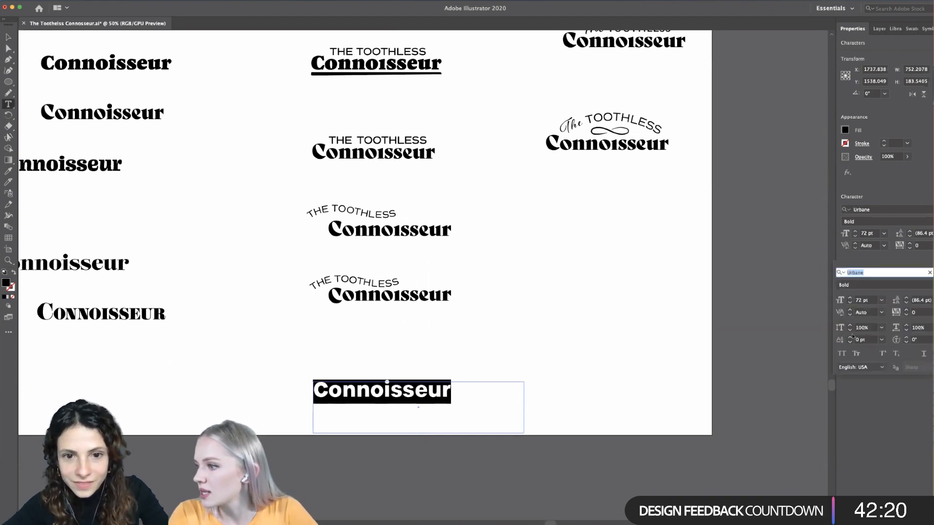
pyautogui.click(842, 354)
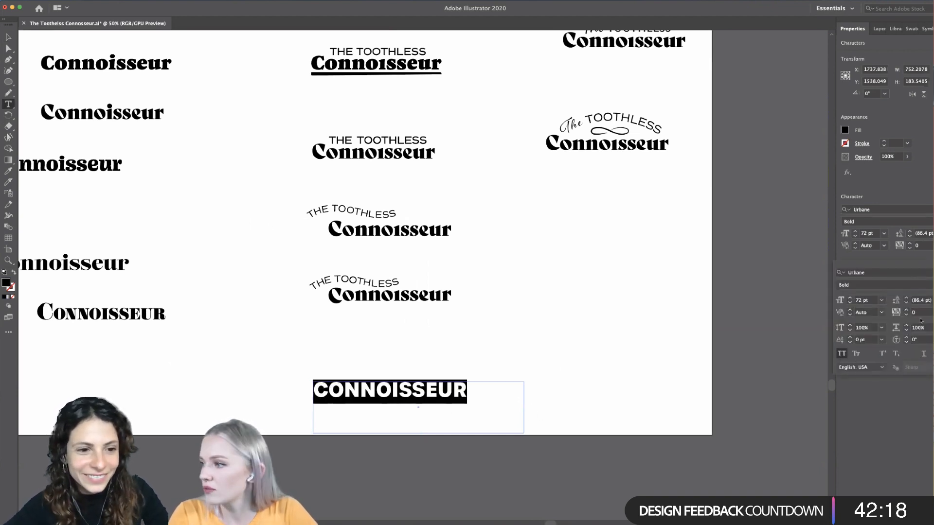
pyautogui.click(875, 222)
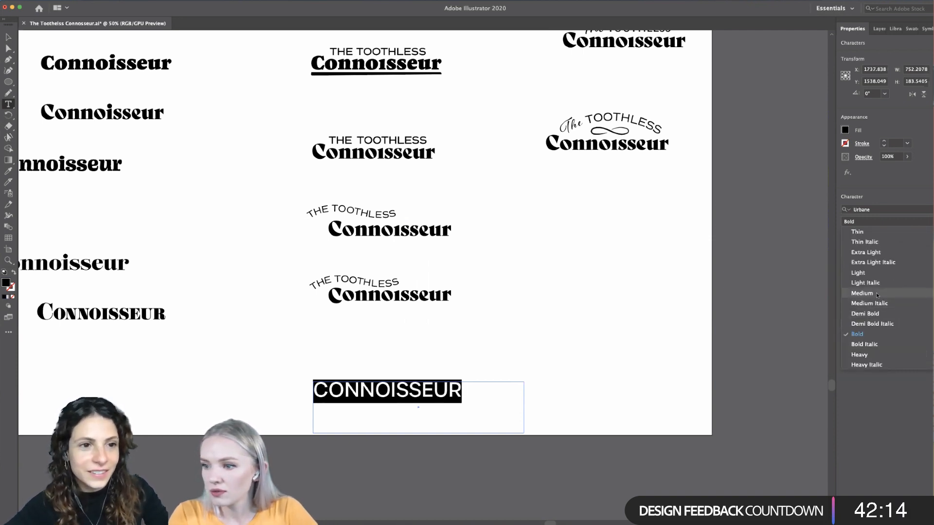
pyautogui.click(877, 294)
pyautogui.click(8, 36)
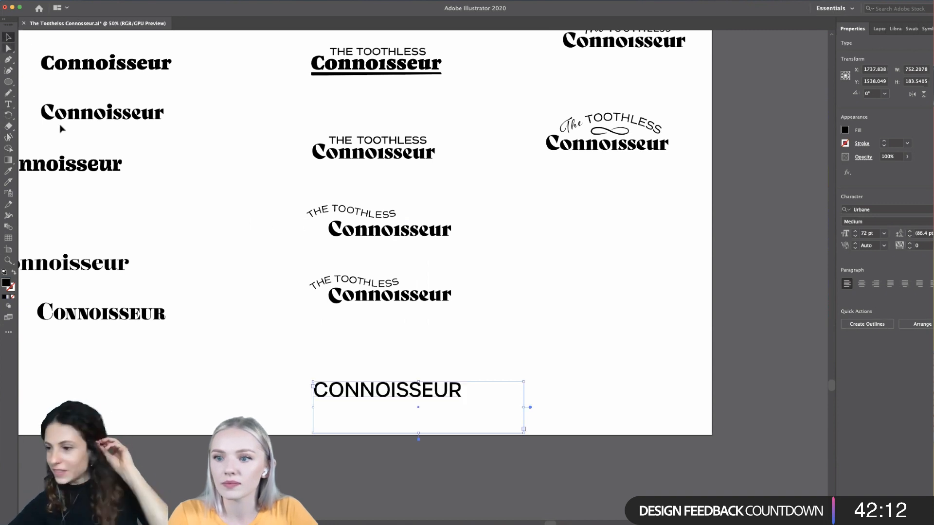
pyautogui.click(287, 429)
# - Move the uppercase CONNOISSEUR right and down towards the artboard's lower edge, to about X 2009 px and Y 1558 px
pyautogui.scroll(-2, 285, 429)
pyautogui.scroll(4, 293, 422)
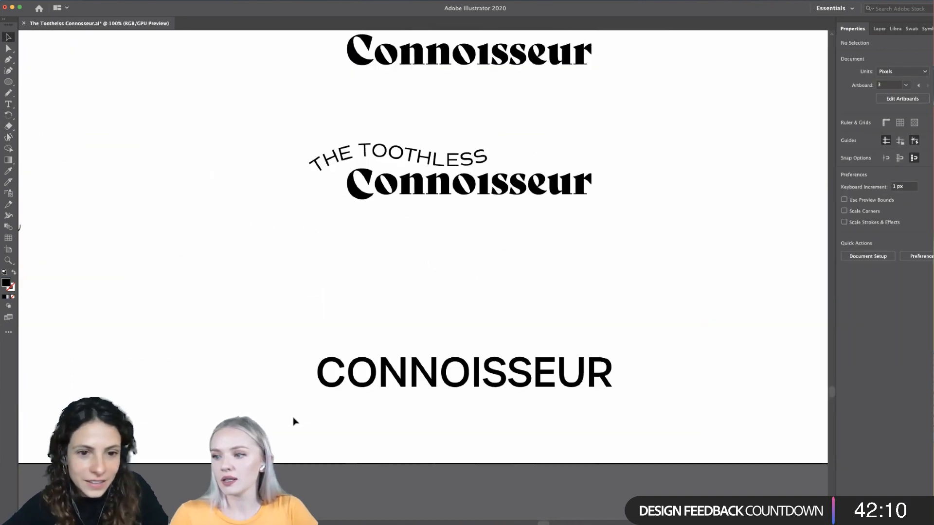
pyautogui.scroll(-2, 293, 422)
pyautogui.hscroll(-3, 324, 414)
pyautogui.moveTo(411, 397); pyautogui.dragTo(491, 407)
pyautogui.click(666, 431)
pyautogui.scroll(-2, 586, 426)
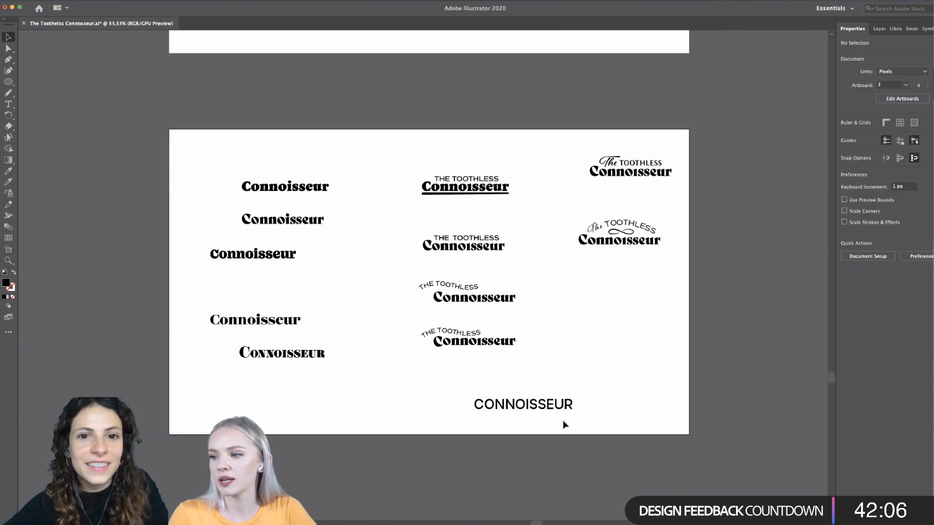
pyautogui.scroll(2, 567, 425)
pyautogui.scroll(3, 564, 426)
pyautogui.hscroll(-3, 564, 425)
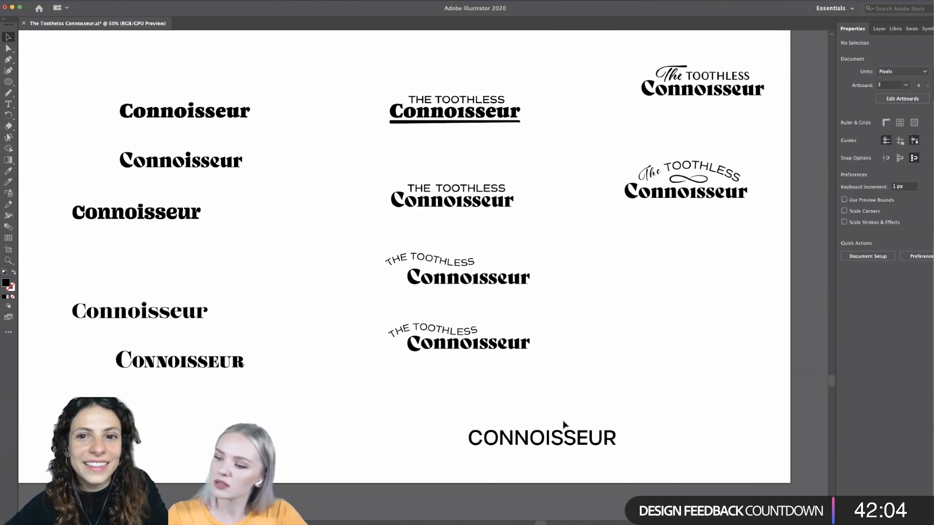
pyautogui.moveTo(575, 440); pyautogui.dragTo(575, 446)
pyautogui.click(602, 416)
pyautogui.doubleClick(596, 445)
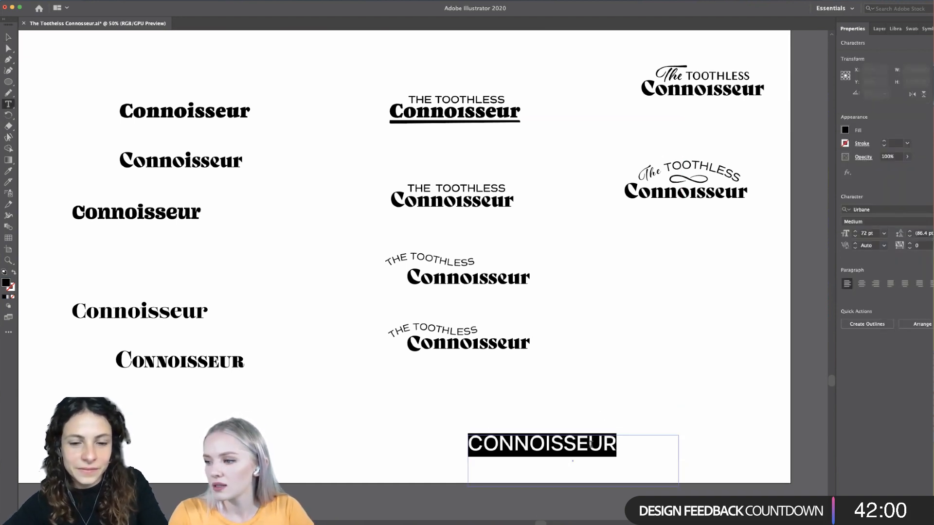
pyautogui.click(8, 38)
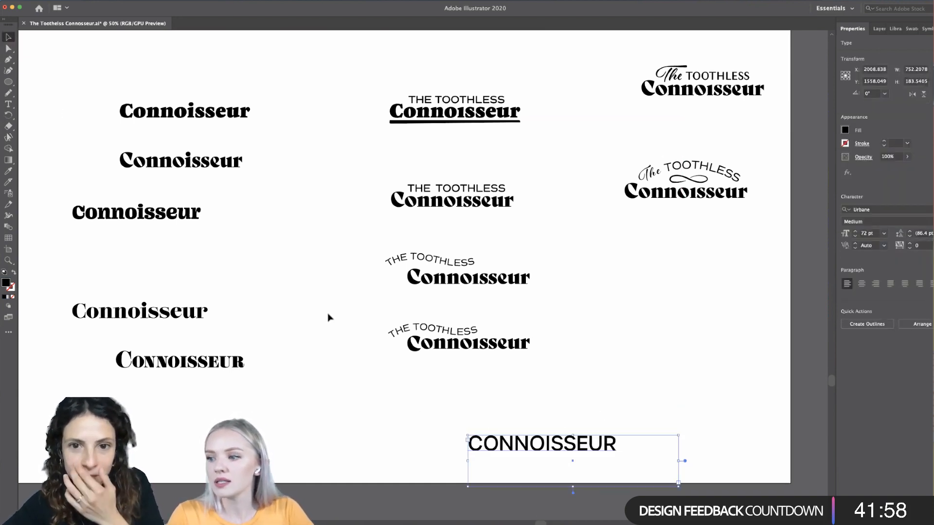
# - Duplicate the uppercase CONNOISSEUR directly above itself, and filter the fonts for the copy to sans serif, regular weight and extended width
pyautogui.moveTo(603, 442); pyautogui.dragTo(604, 392)
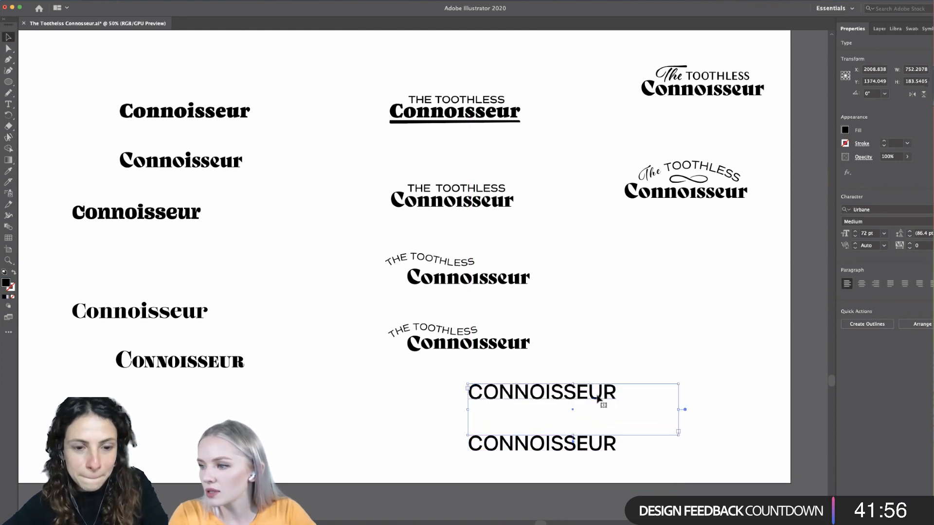
pyautogui.doubleClick(604, 394)
pyautogui.click(871, 209)
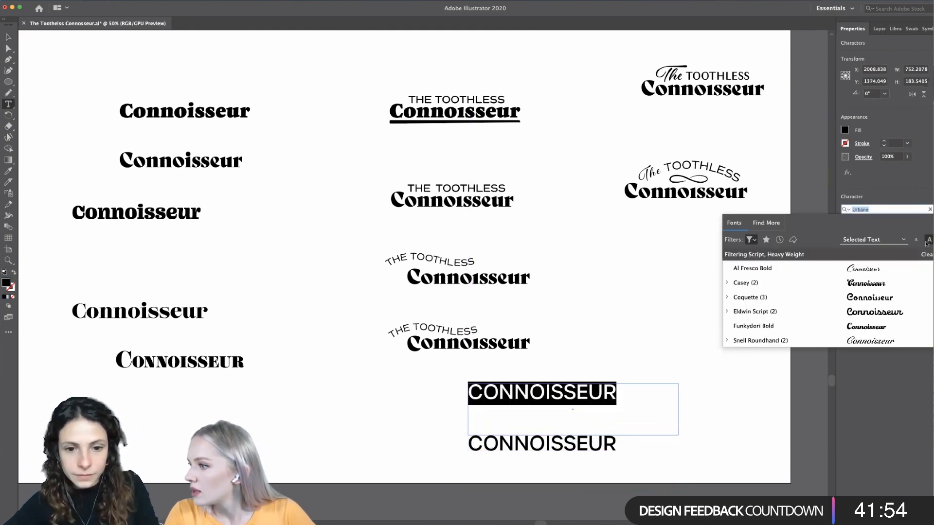
pyautogui.click(751, 240)
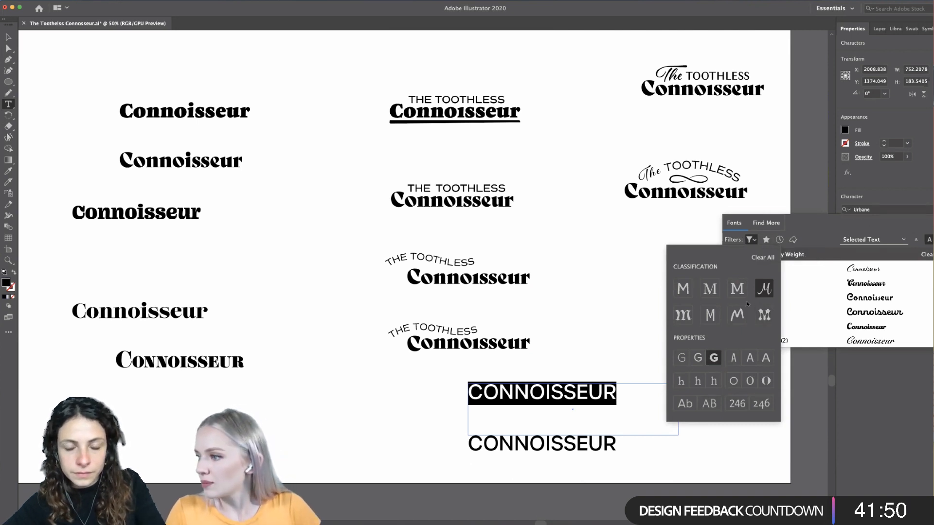
pyautogui.click(680, 290)
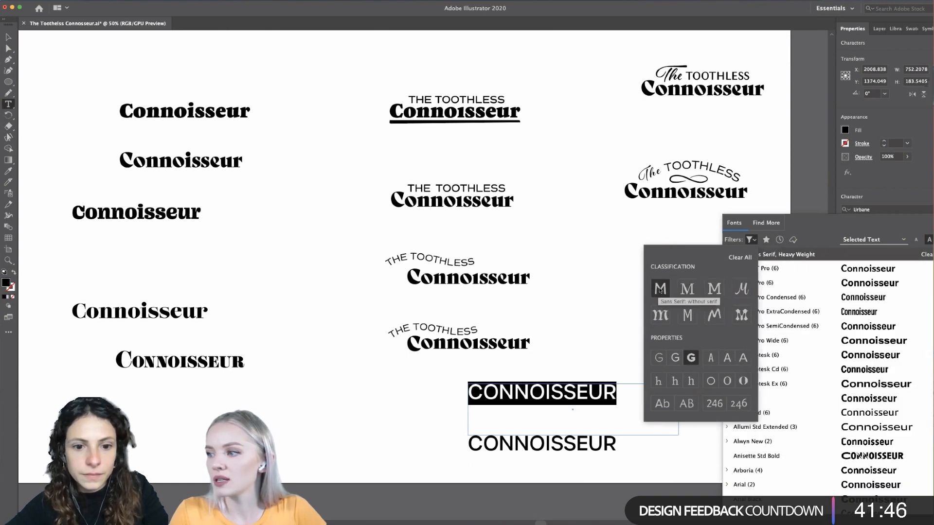
pyautogui.click(673, 360)
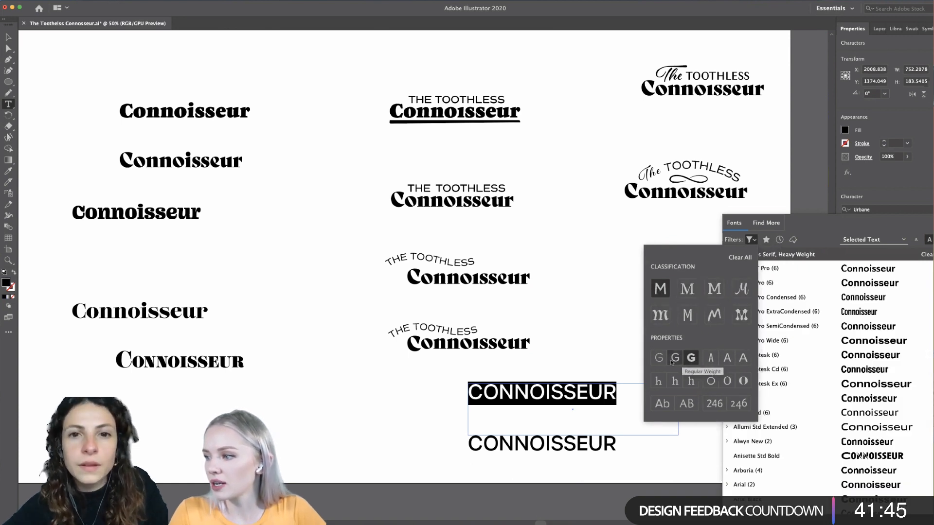
pyautogui.click(743, 358)
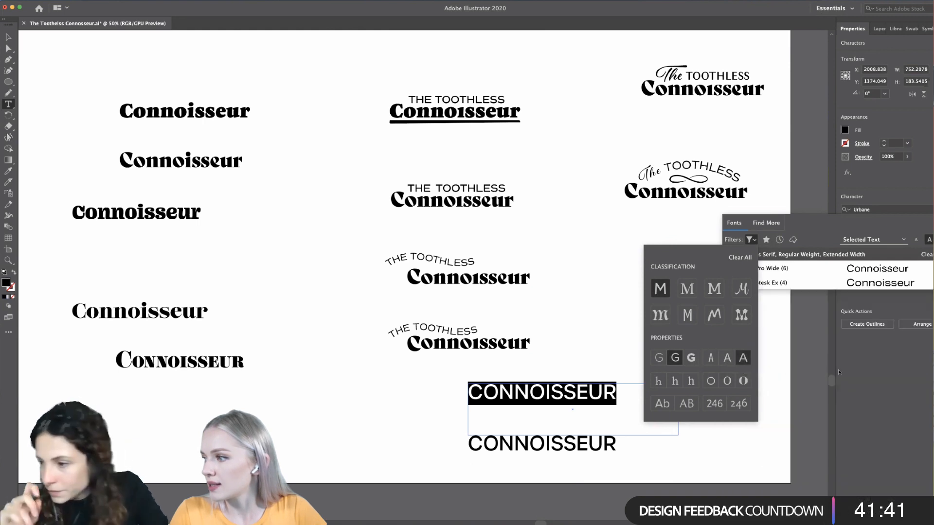
# - Apply Aktiv Grotesk Ex Regular to the upper CONNOISSEUR copy
pyautogui.click(858, 283)
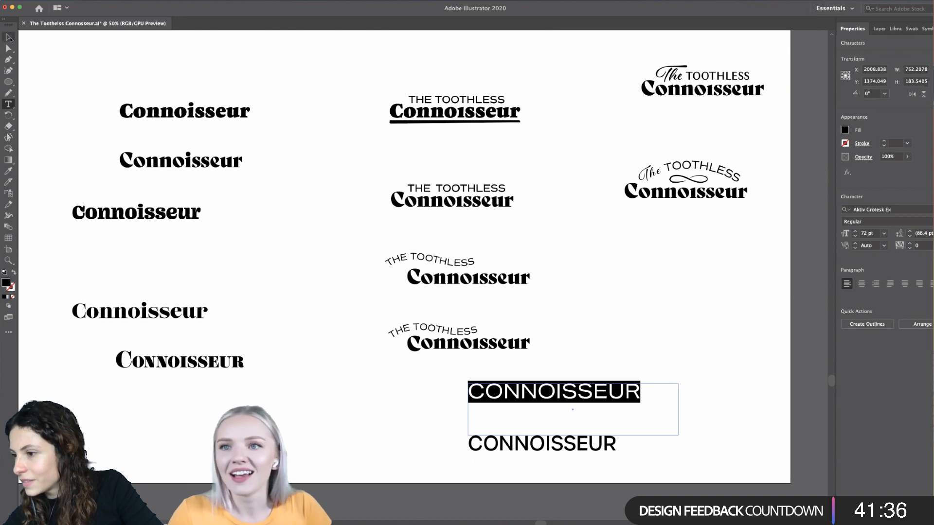
pyautogui.click(9, 38)
pyautogui.click(249, 392)
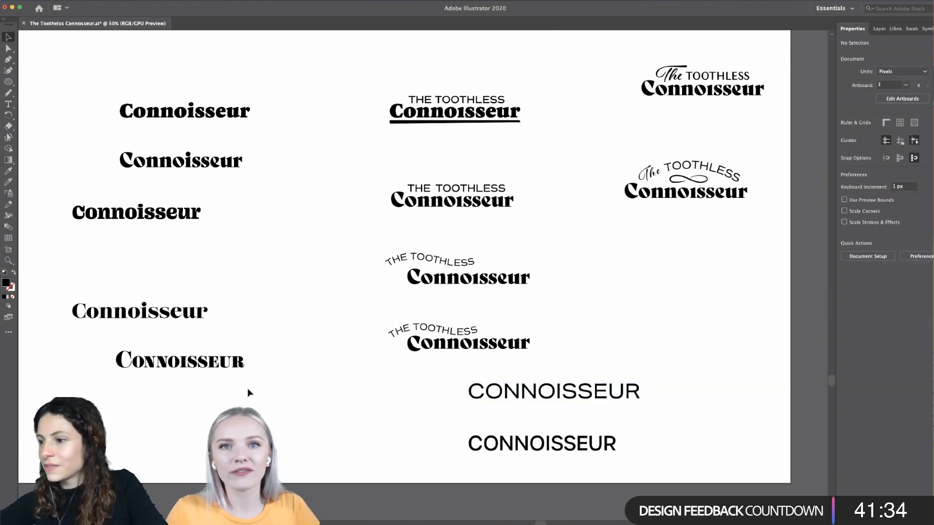
# - Lower the upper CONNOISSEUR to about Y 1386 px, closer to the Urbane version, and shorten its text frame to about 108 px high
pyautogui.moveTo(549, 392); pyautogui.dragTo(550, 399)
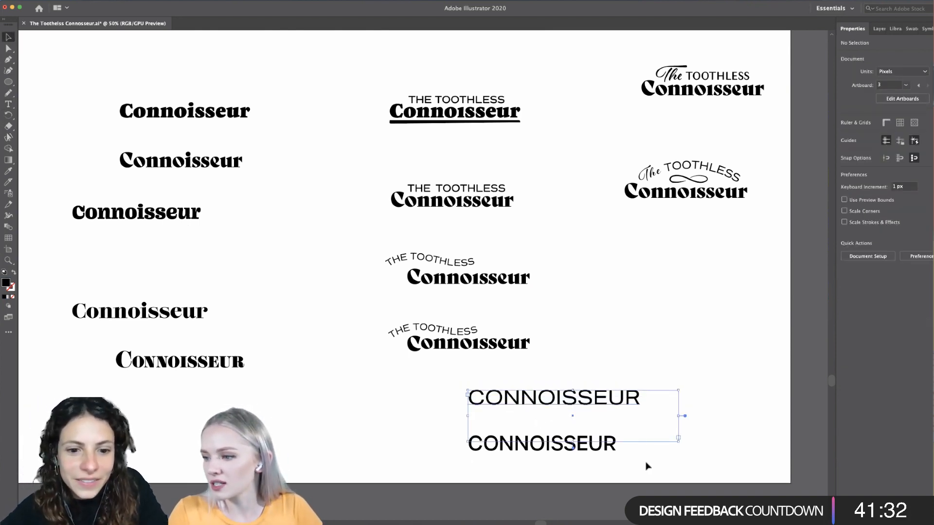
pyautogui.click(681, 482)
pyautogui.click(593, 411)
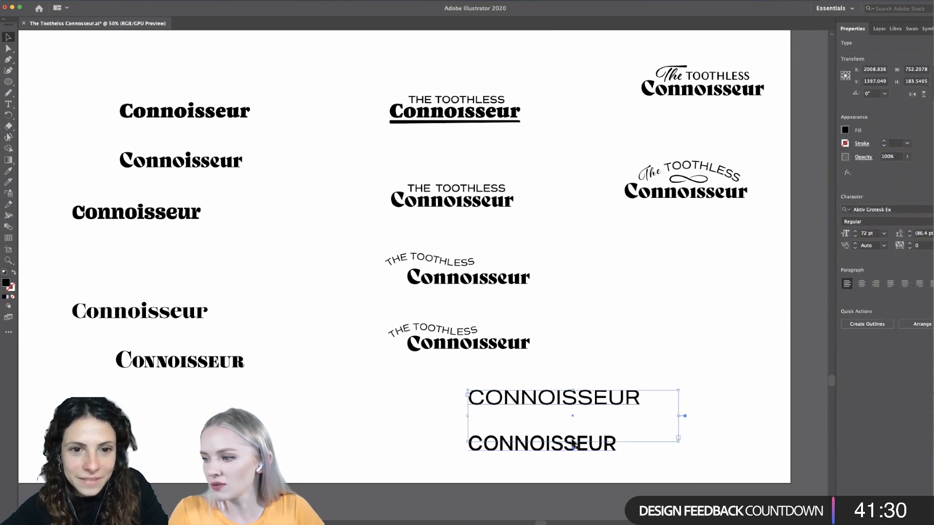
pyautogui.moveTo(573, 442); pyautogui.dragTo(603, 414)
pyautogui.click(653, 476)
pyautogui.doubleClick(576, 405)
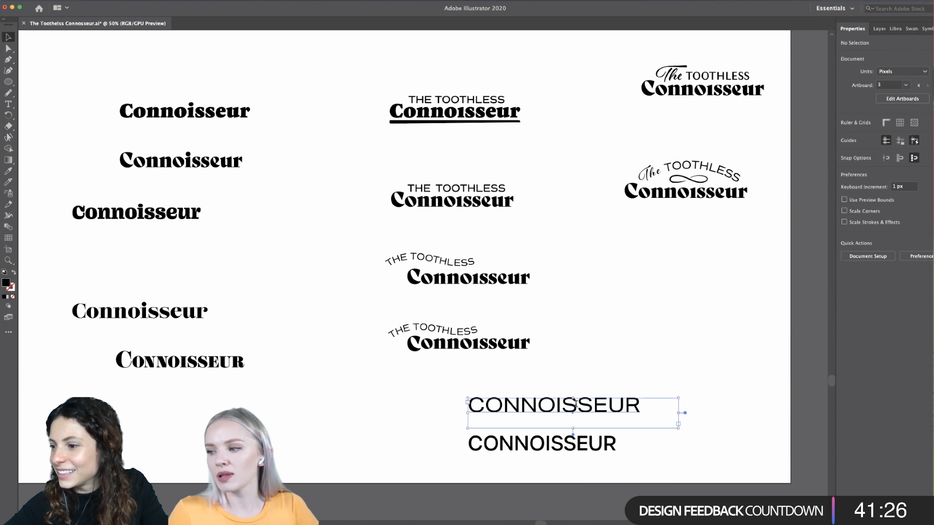
pyautogui.doubleClick(601, 401)
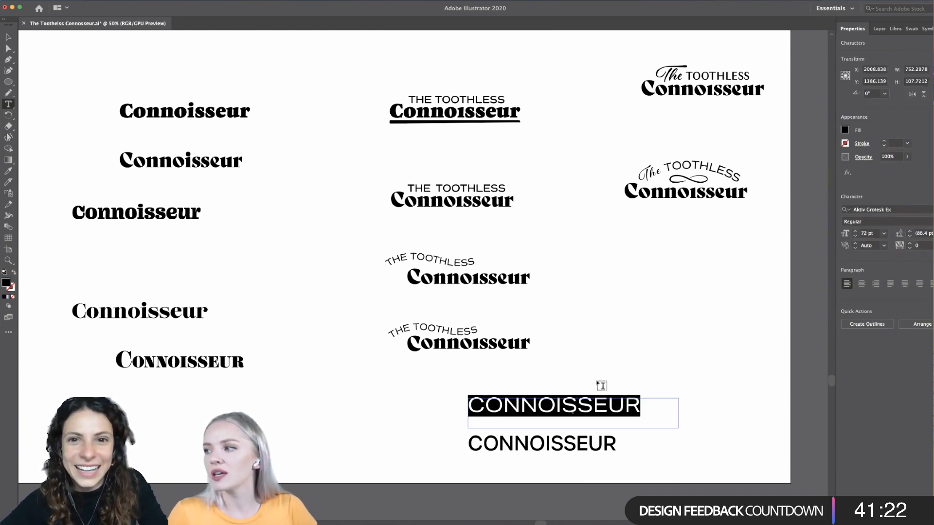
pyautogui.press('Escape')
pyautogui.click(339, 418)
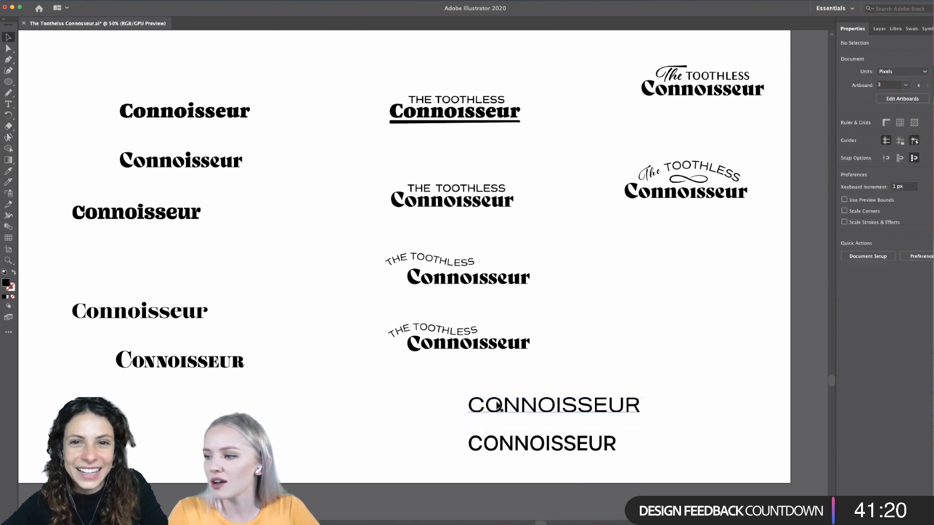
# - Look through the available Aktiv Grotesk Ex styles and the Aktiv Grotesk font matches for the upper CONNOISSEUR
pyautogui.click(498, 405)
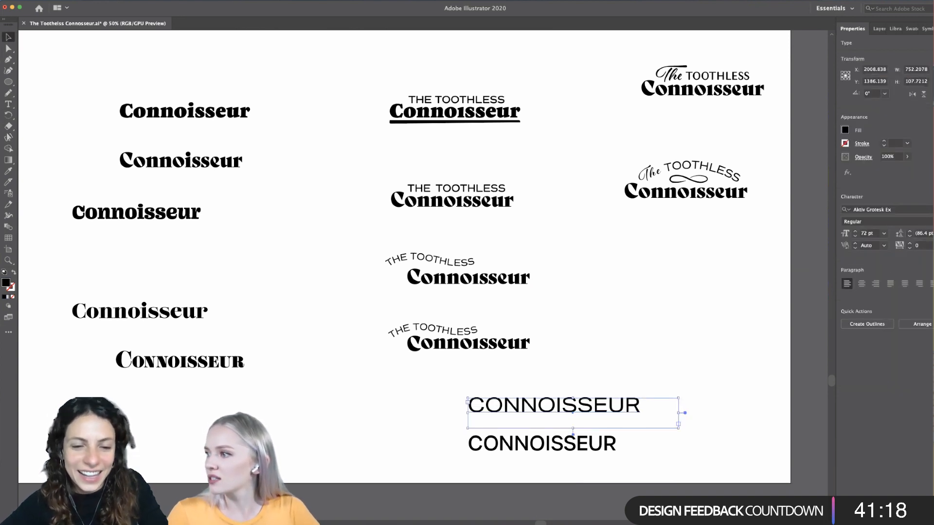
pyautogui.click(904, 221)
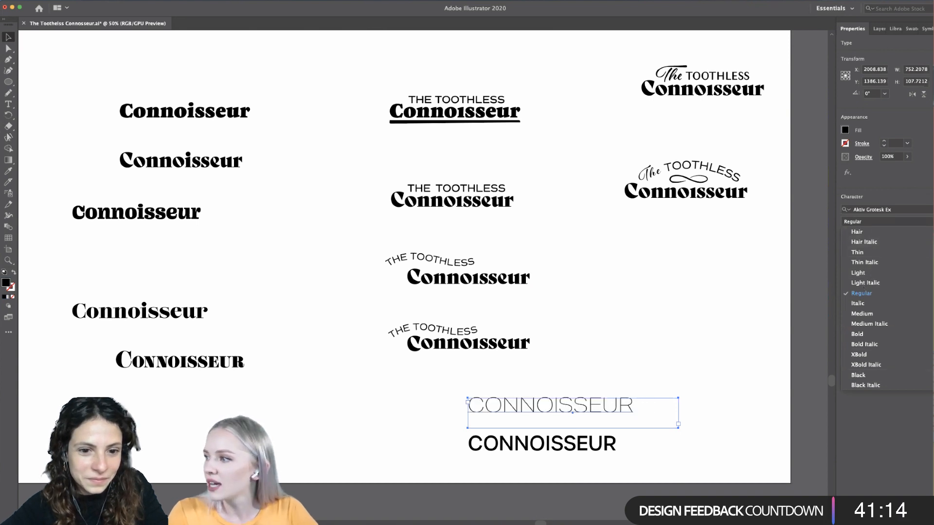
pyautogui.click(907, 210)
pyautogui.click(907, 210)
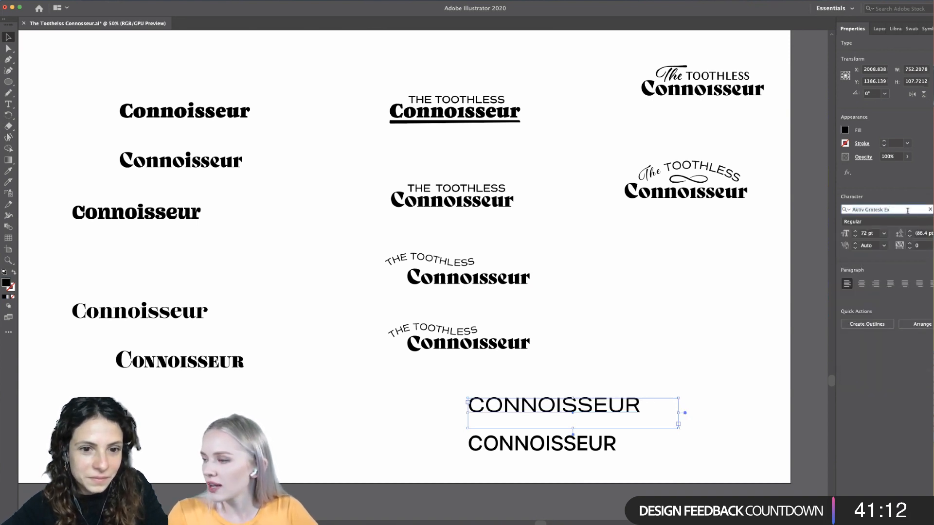
pyautogui.press('BackSpace')
pyautogui.press('BackSpace')
pyautogui.press('BackSpace')
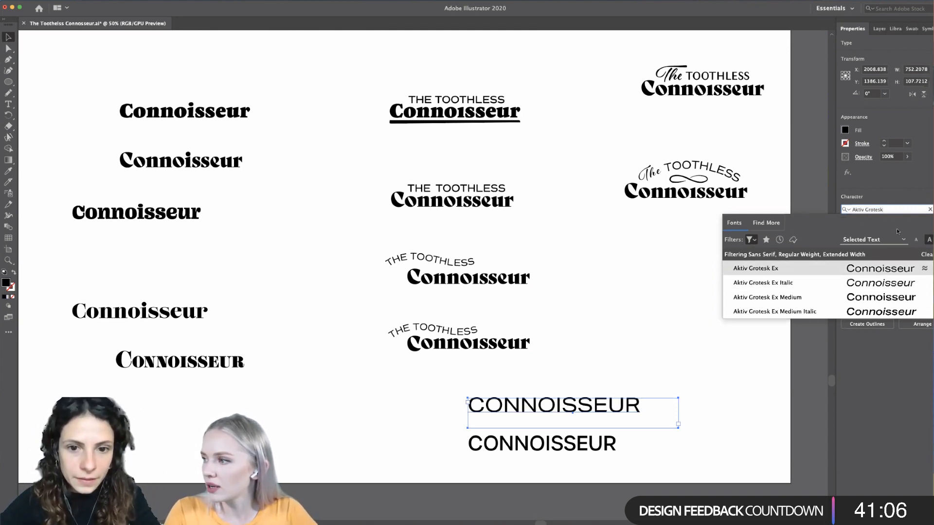
pyautogui.press('Return')
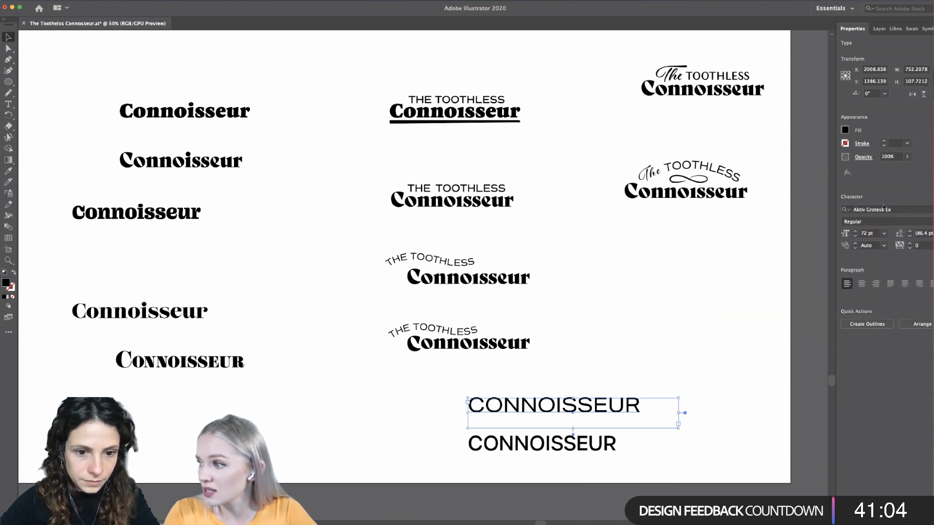
# - Delete the lower CONNOISSEUR set in Urbane near the artboard's lower edge
pyautogui.scroll(-2, 721, 427)
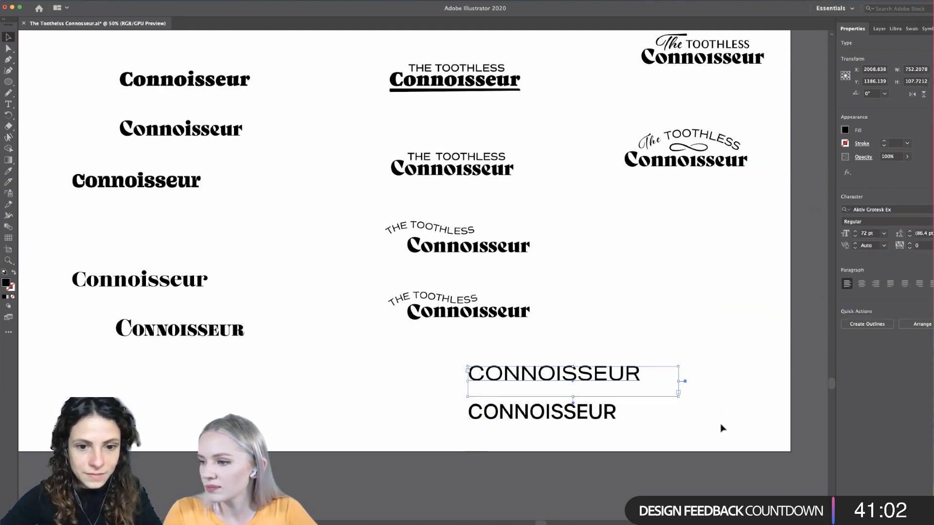
pyautogui.keyDown('alt'); pyautogui.scroll(1, 718, 427); pyautogui.keyUp('alt')
pyautogui.click(719, 427)
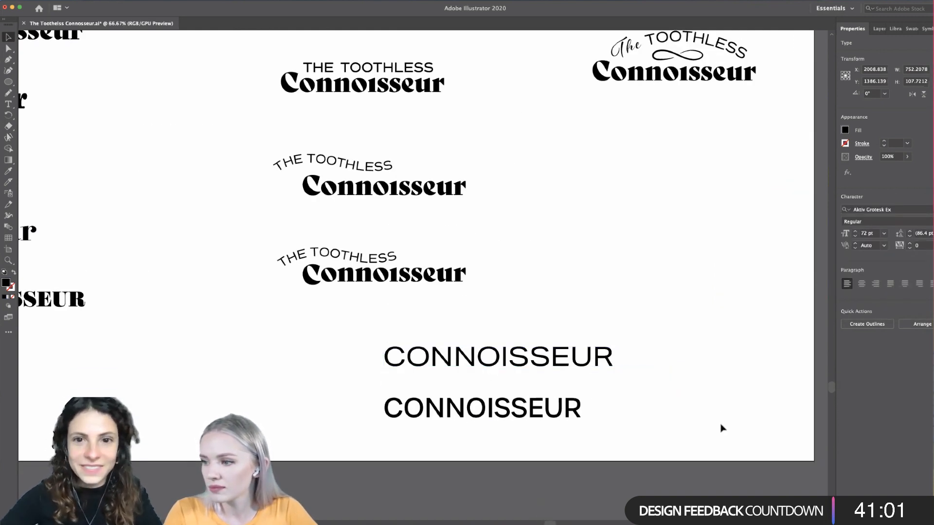
pyautogui.click(535, 413)
pyautogui.press('Delete')
# - Move the remaining CONNOISSEUR to about X 1758 px and Y 1510 px, and set its weight to Medium
pyautogui.keyDown('alt'); pyautogui.scroll(-2, 535, 414); pyautogui.keyUp('alt')
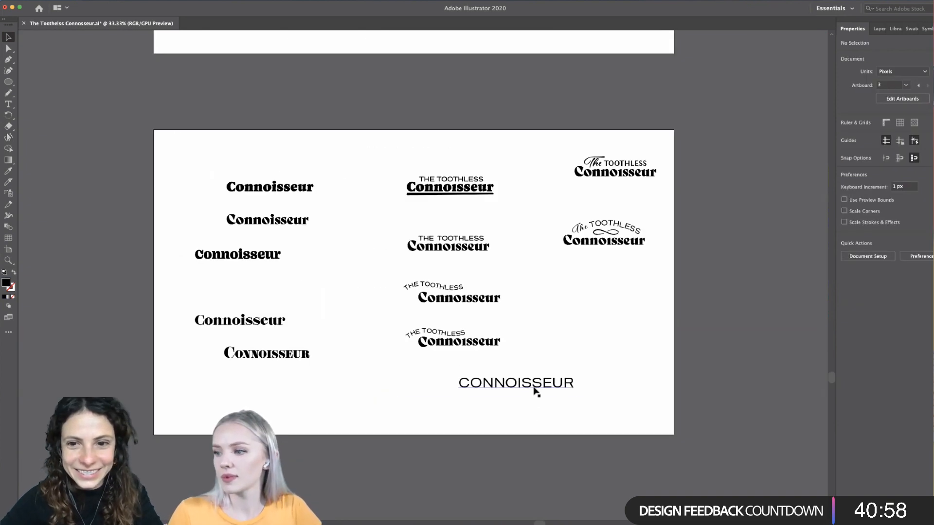
pyautogui.moveTo(535, 392); pyautogui.dragTo(488, 415)
pyautogui.press('Return')
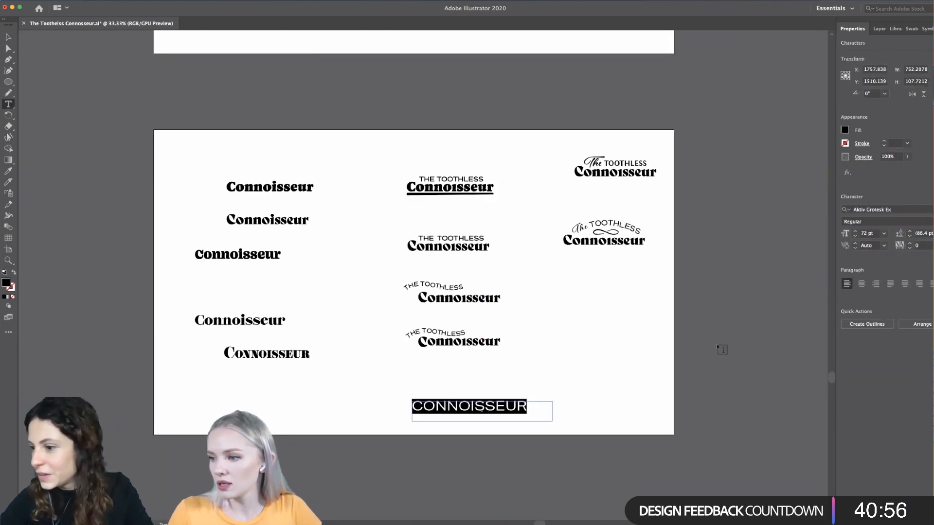
pyautogui.click(875, 221)
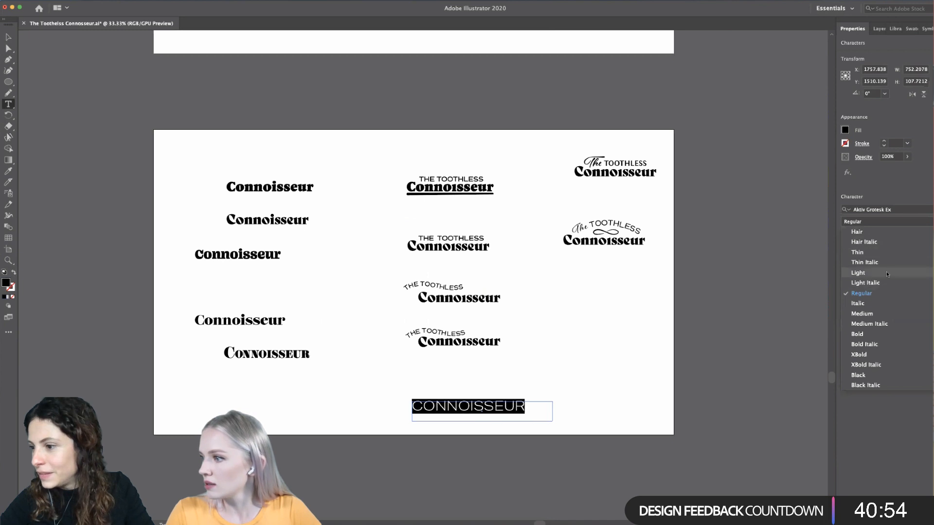
pyautogui.click(875, 314)
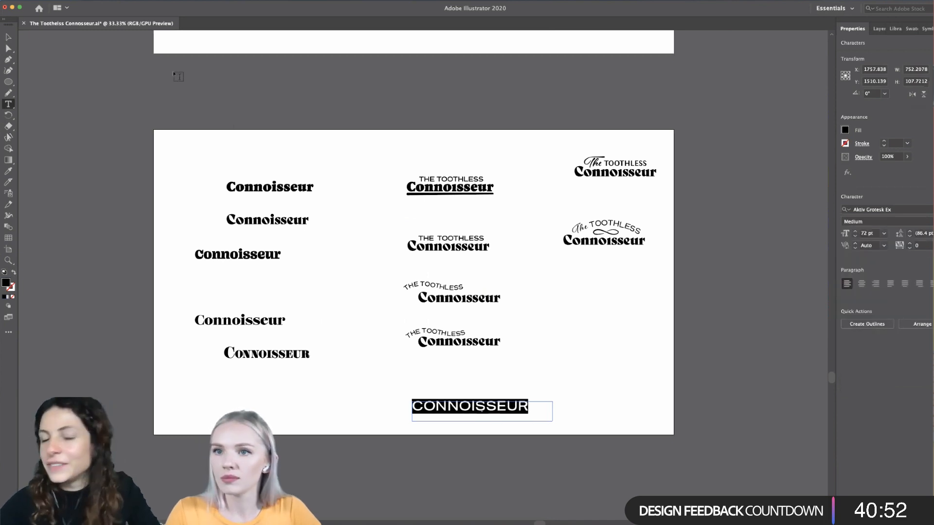
pyautogui.press('Escape')
pyautogui.click(181, 402)
# - Compare the wordmark artboard with the mood board and the board of serif fonts, sans serif fonts and colors
pyautogui.scroll(-2, 181, 402)
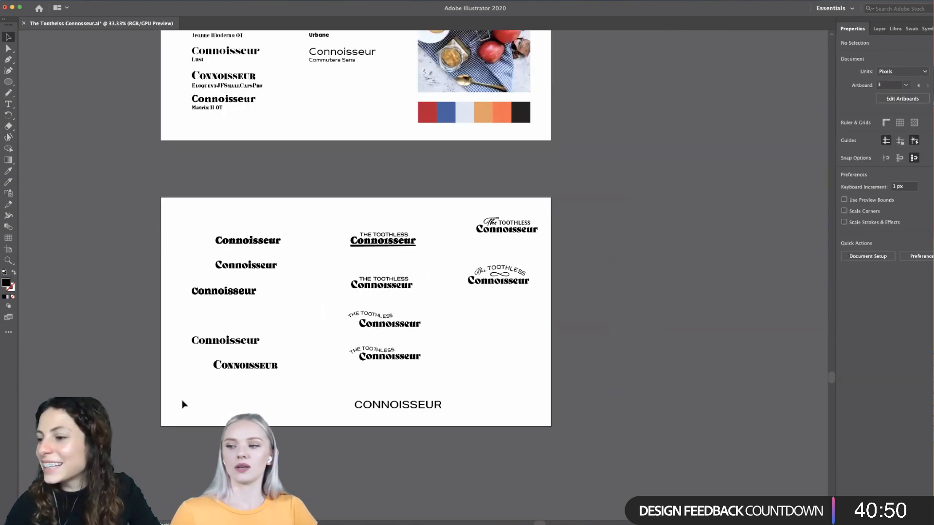
pyautogui.scroll(-4, 473, 308)
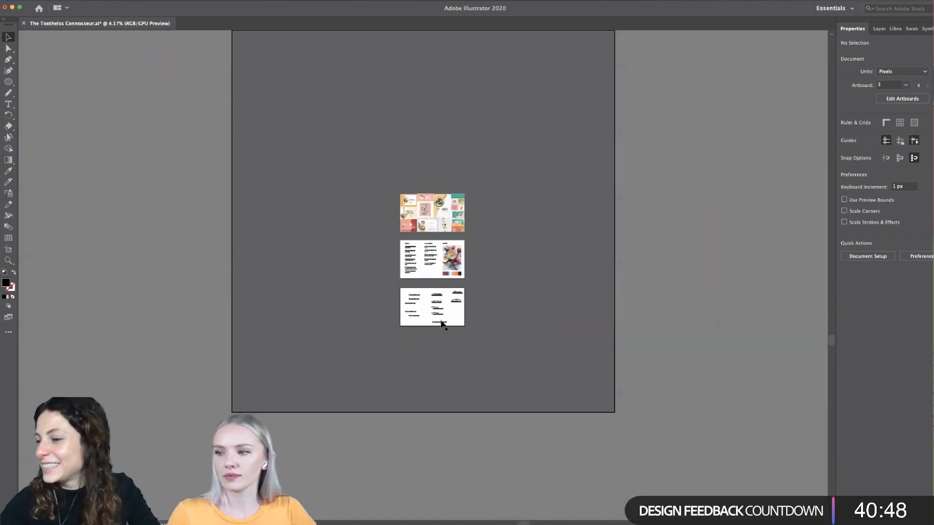
pyautogui.scroll(4, 442, 323)
pyautogui.scroll(-3, 467, 340)
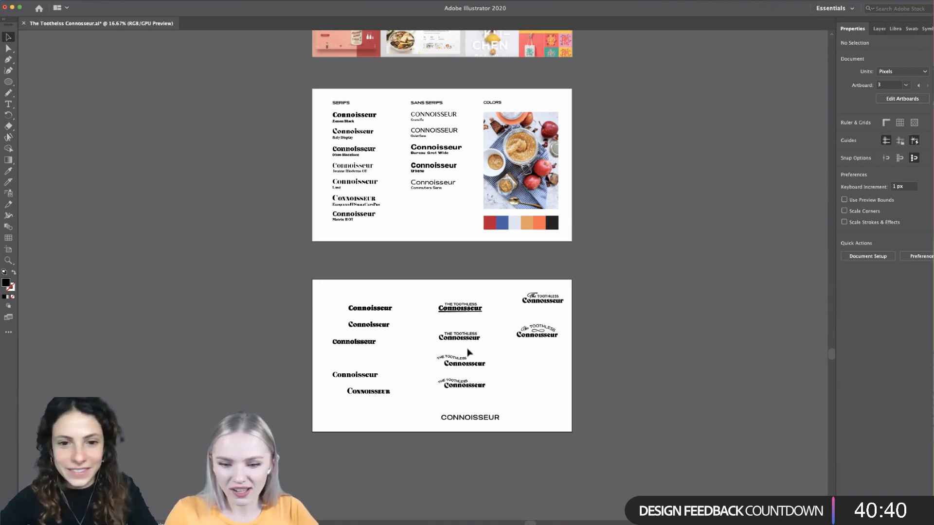
pyautogui.scroll(-2, 470, 353)
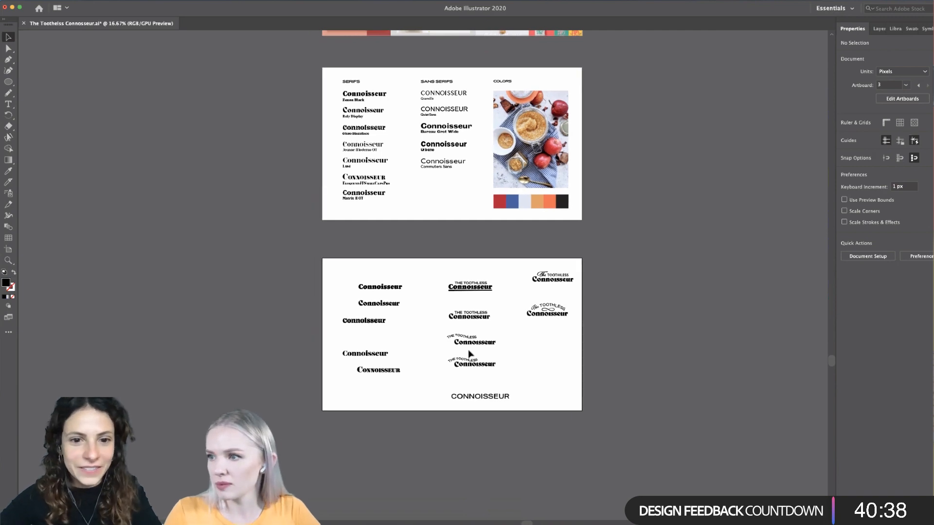
pyautogui.scroll(10, 469, 354)
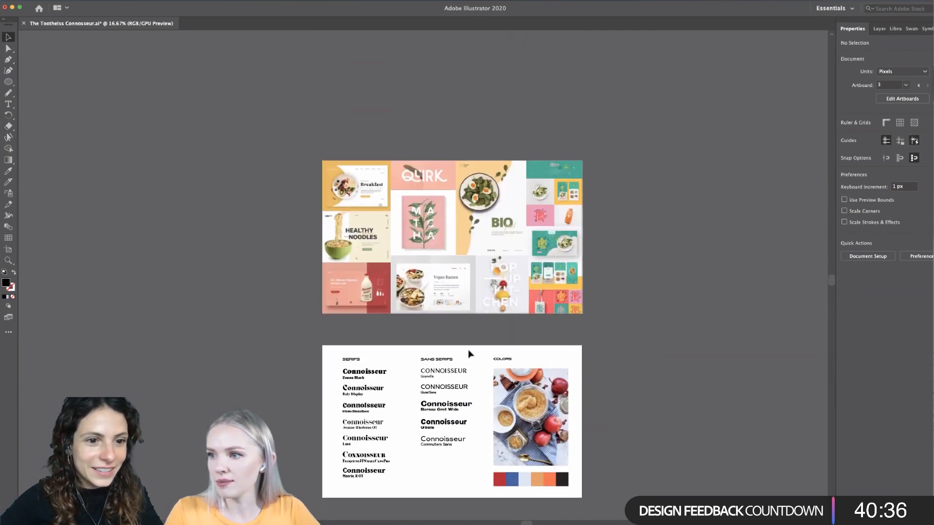
pyautogui.scroll(1, 450, 247)
pyautogui.scroll(-2, 451, 248)
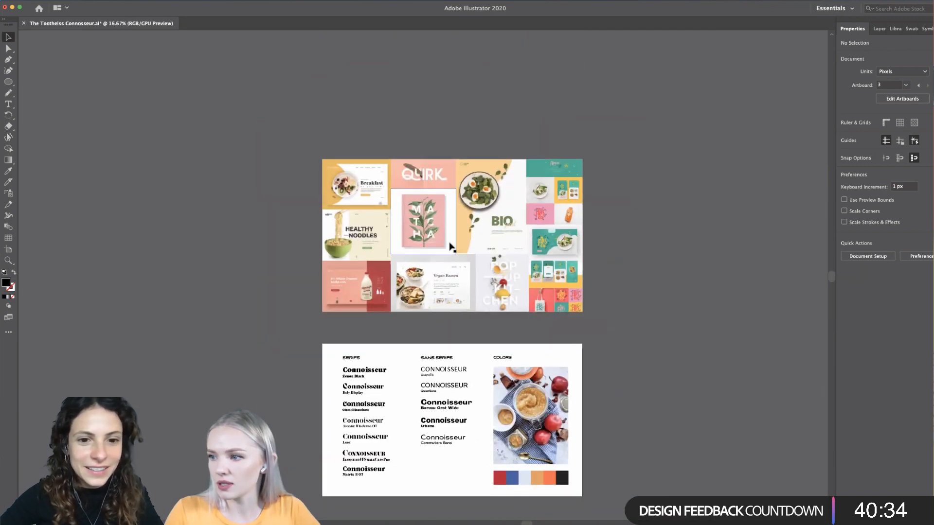
pyautogui.scroll(-12, 450, 246)
pyautogui.scroll(2, 517, 339)
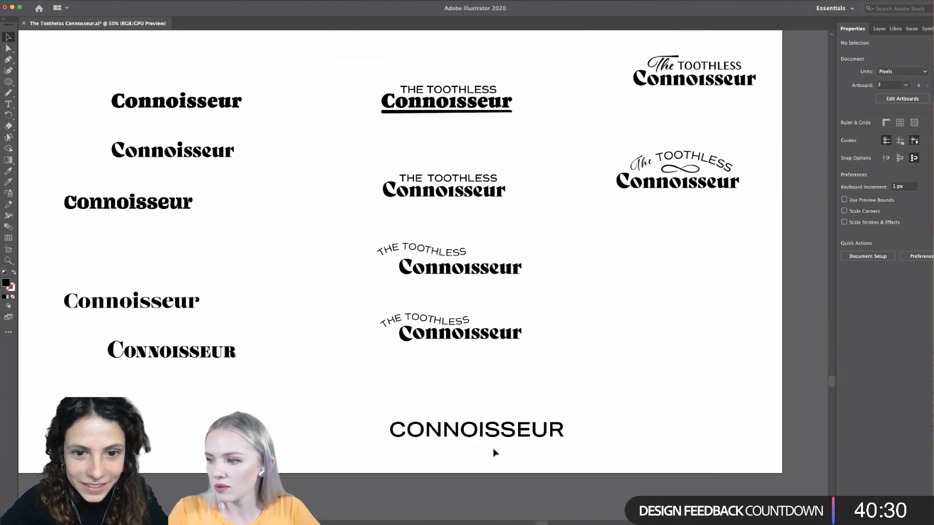
# - Set the tracking of the Aktiv Grotesk Ex CONNOISSEUR to 50
pyautogui.click(495, 437)
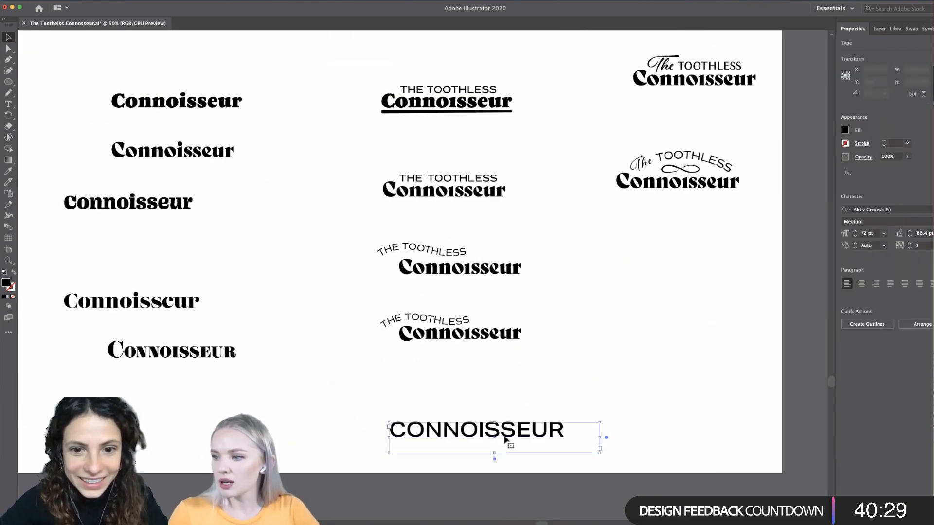
pyautogui.click(438, 468)
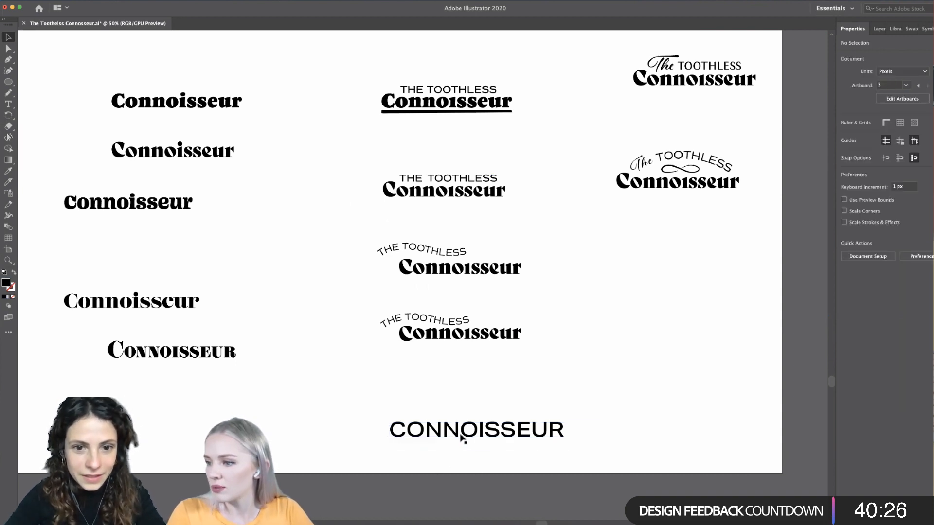
pyautogui.doubleClick(462, 437)
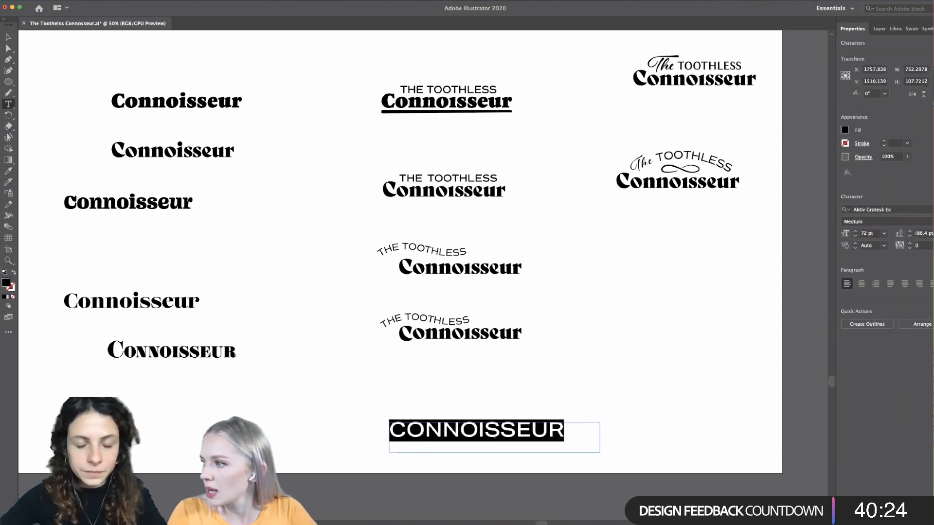
pyautogui.click(930, 245)
pyautogui.click(922, 354)
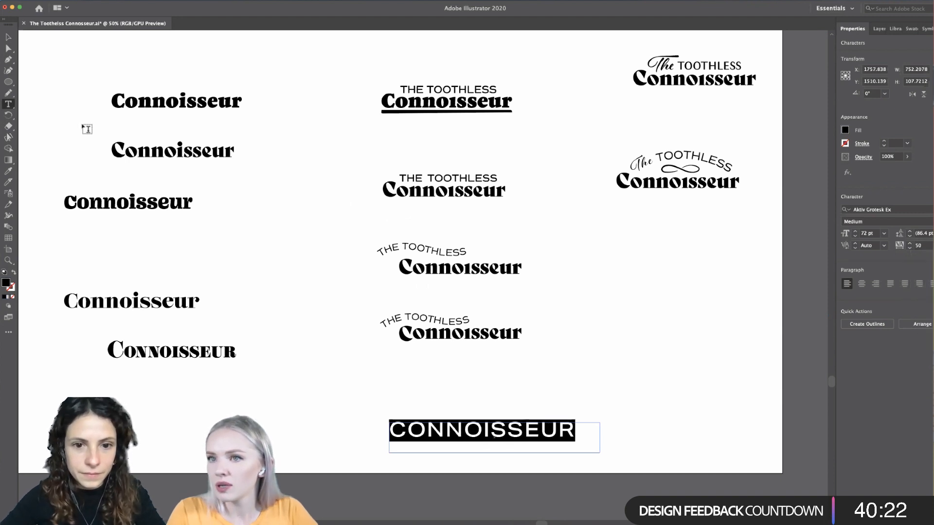
pyautogui.click(8, 37)
pyautogui.click(248, 370)
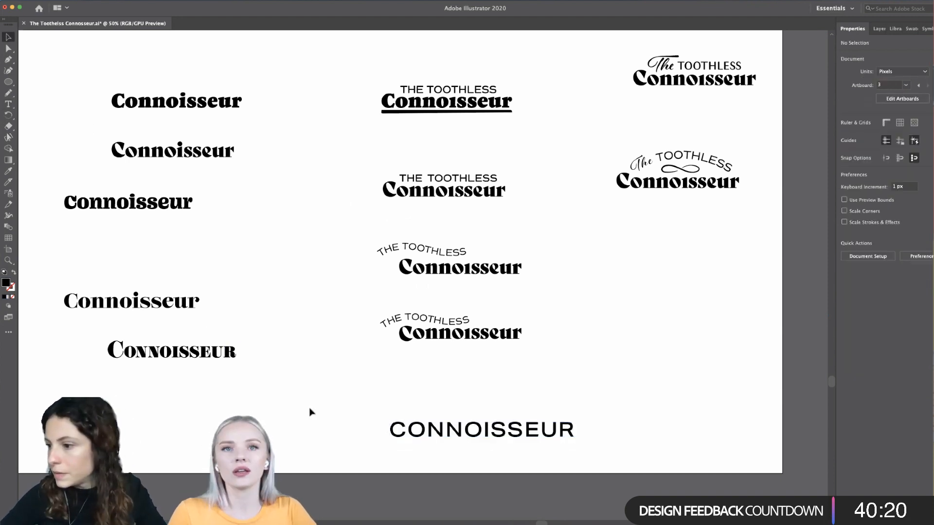
# - Duplicate the Aktiv Grotesk Ex CONNOISSEUR directly above itself, at about Y 1350 px
pyautogui.scroll(-8, 343, 434)
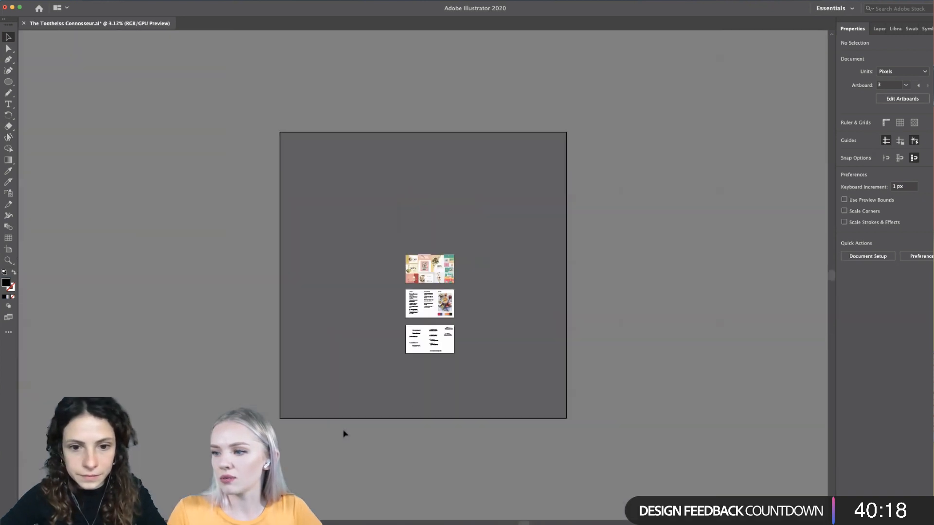
pyautogui.scroll(6, 462, 346)
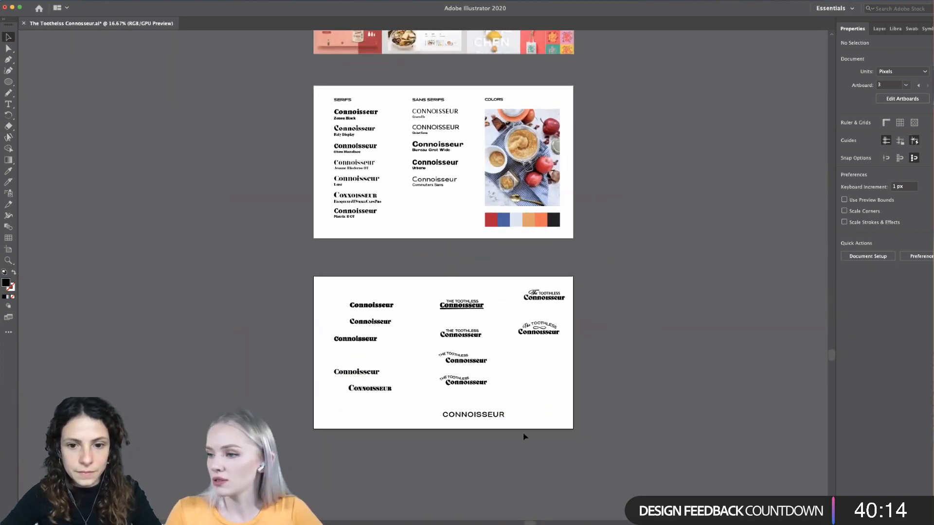
pyautogui.scroll(-1, 524, 437)
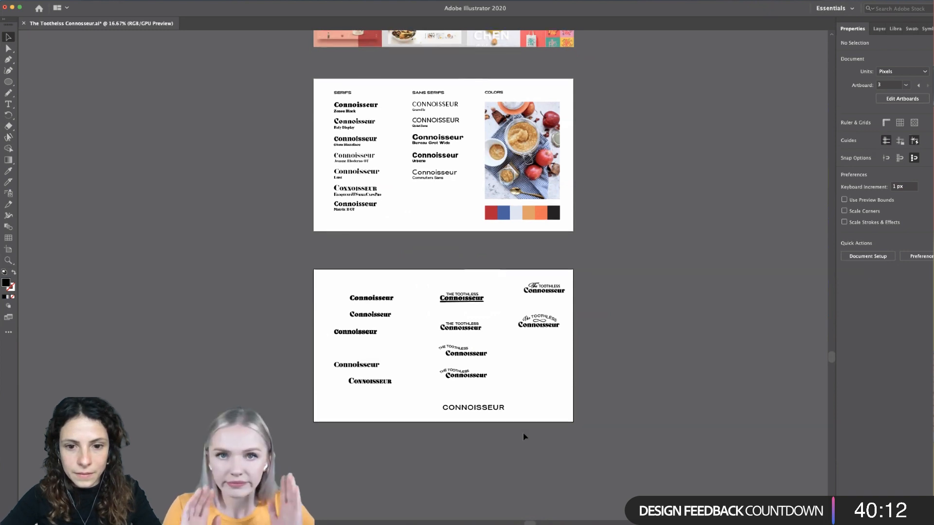
pyautogui.scroll(-1, 520, 438)
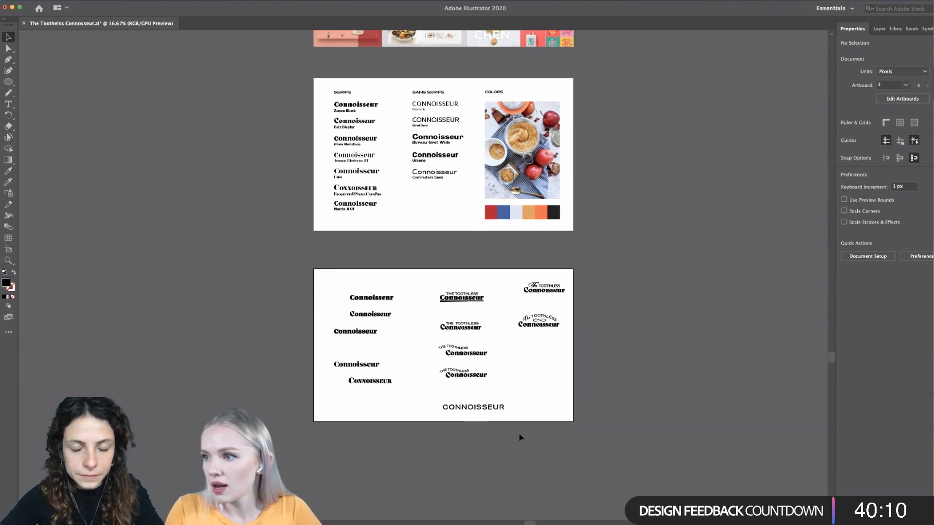
pyautogui.scroll(1, 521, 438)
pyautogui.scroll(4, 521, 438)
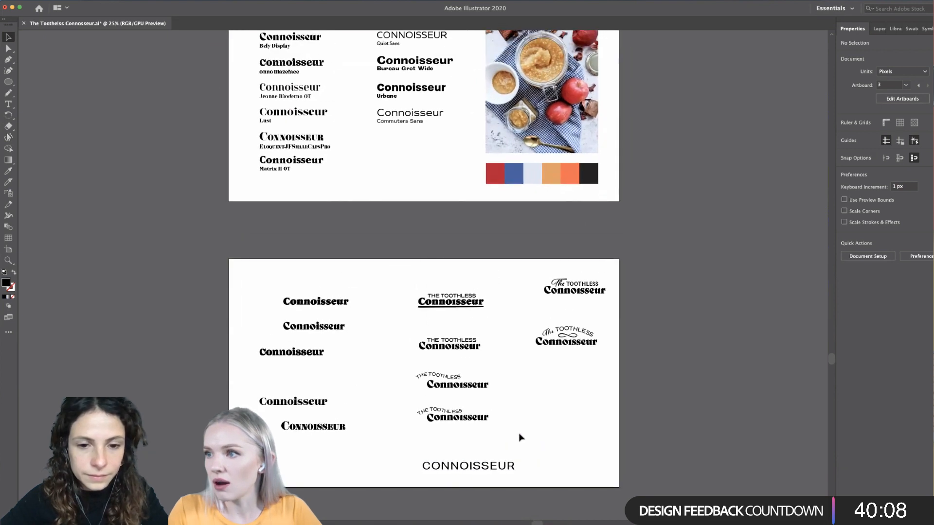
pyautogui.moveTo(490, 486); pyautogui.dragTo(491, 463)
# - Sample the Quiet Sans type style from the sans serif list onto the upper CONNOISSEUR copy with the Eyedropper
pyautogui.doubleClick(492, 466)
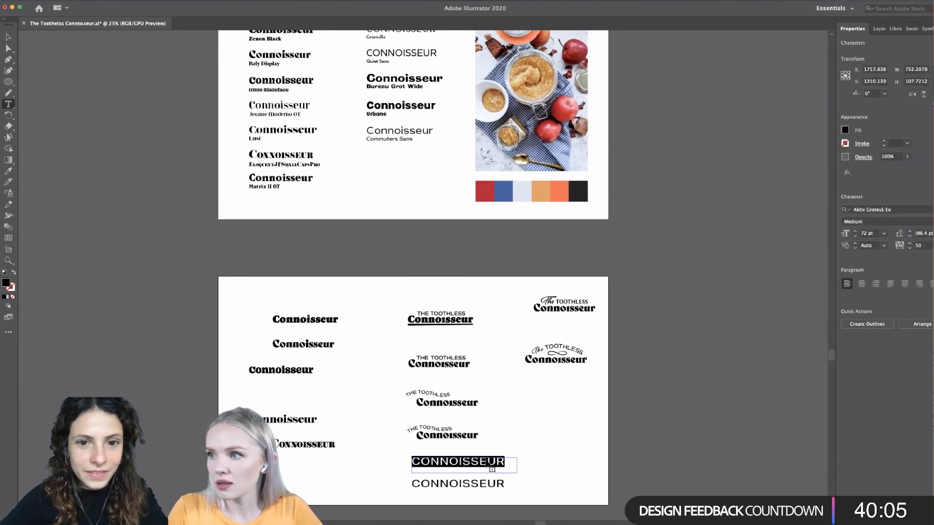
pyautogui.click(8, 170)
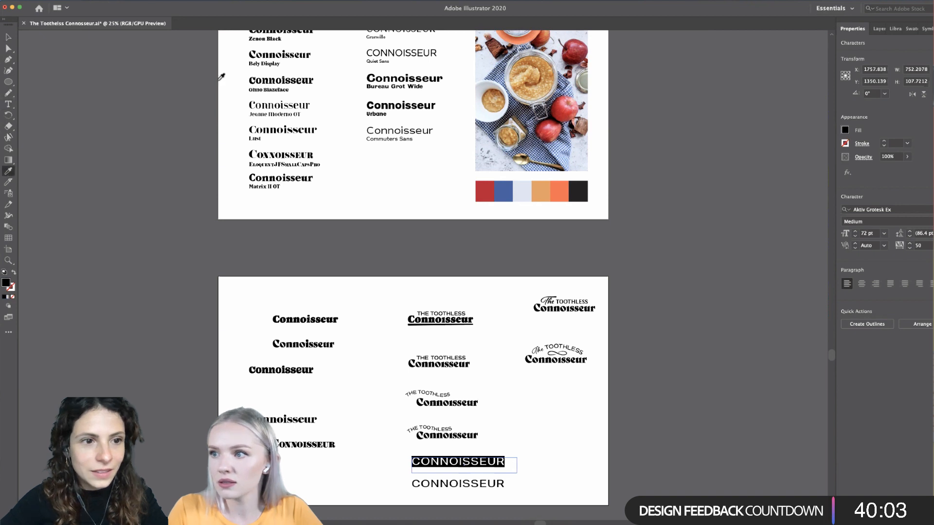
pyautogui.click(392, 53)
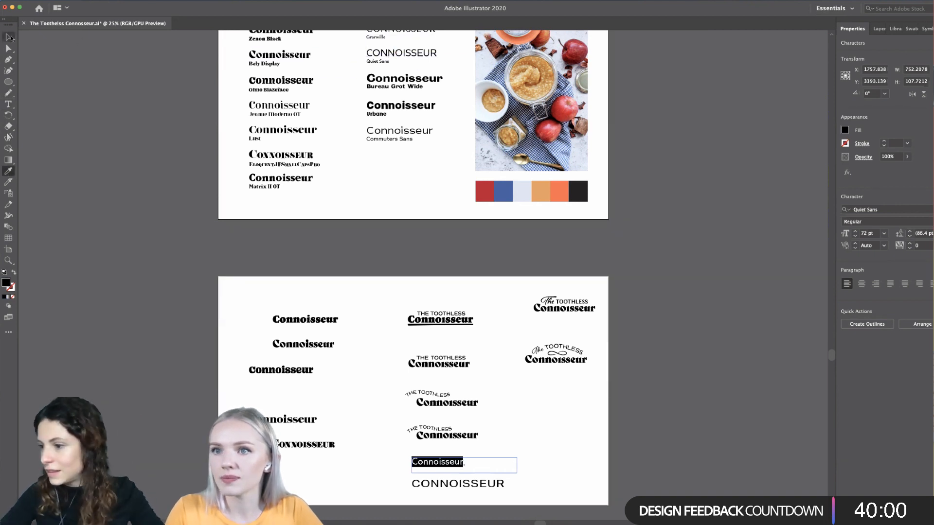
pyautogui.click(10, 37)
# - Set the Quiet Sans Connoisseur copy in All Caps
pyautogui.scroll(4, 389, 146)
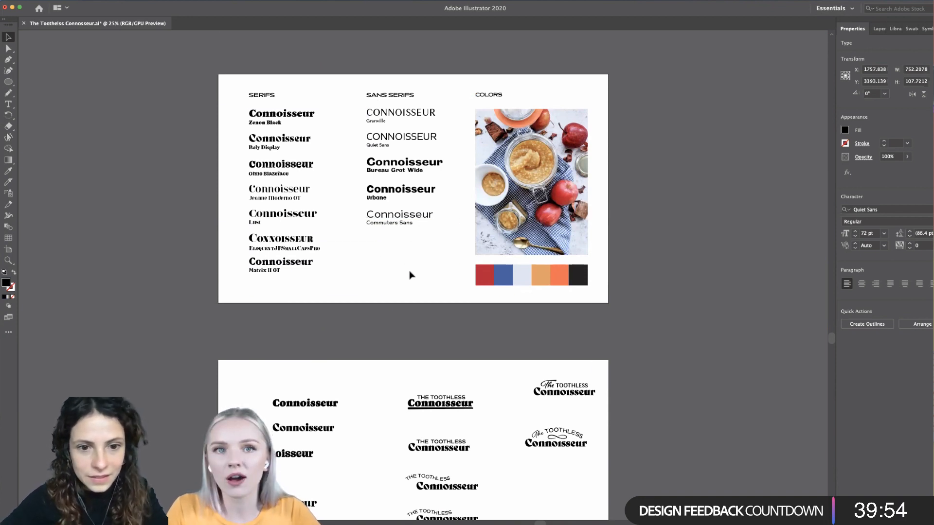
pyautogui.scroll(-8, 410, 276)
pyautogui.scroll(2, 431, 390)
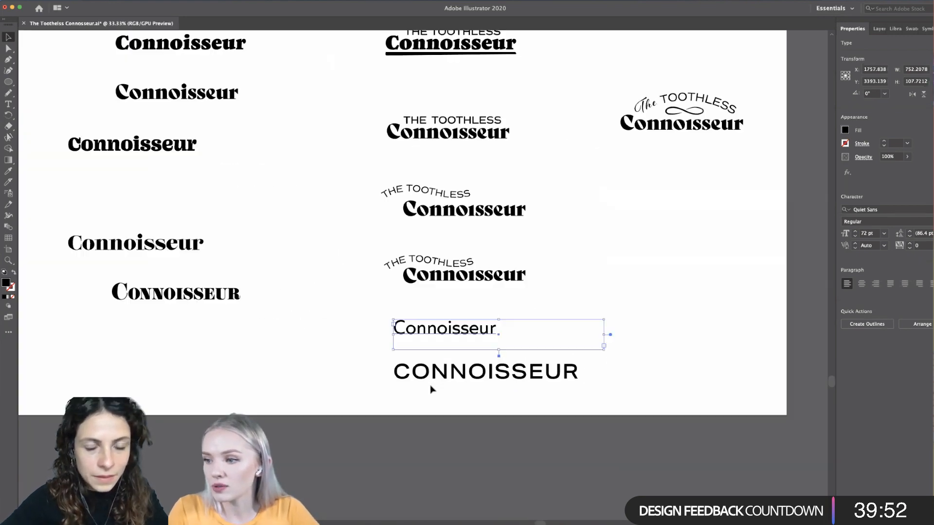
pyautogui.click(931, 258)
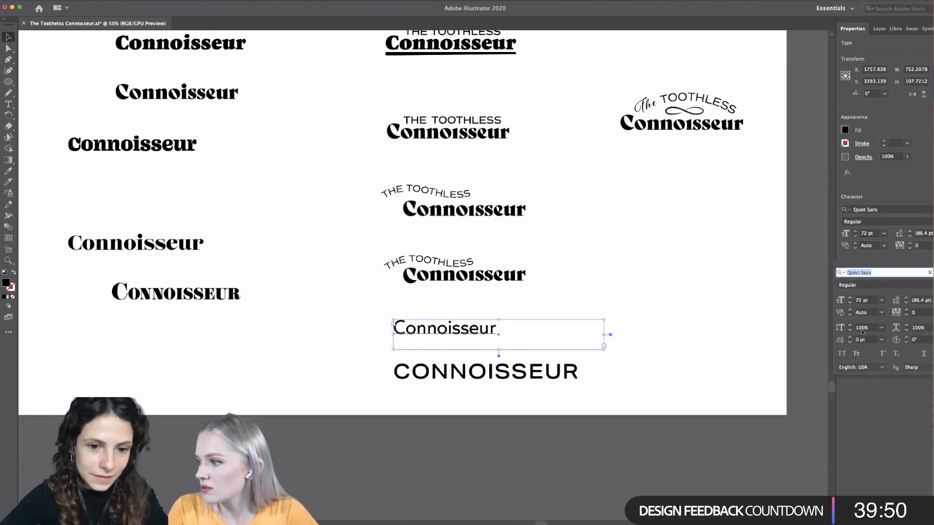
pyautogui.click(842, 354)
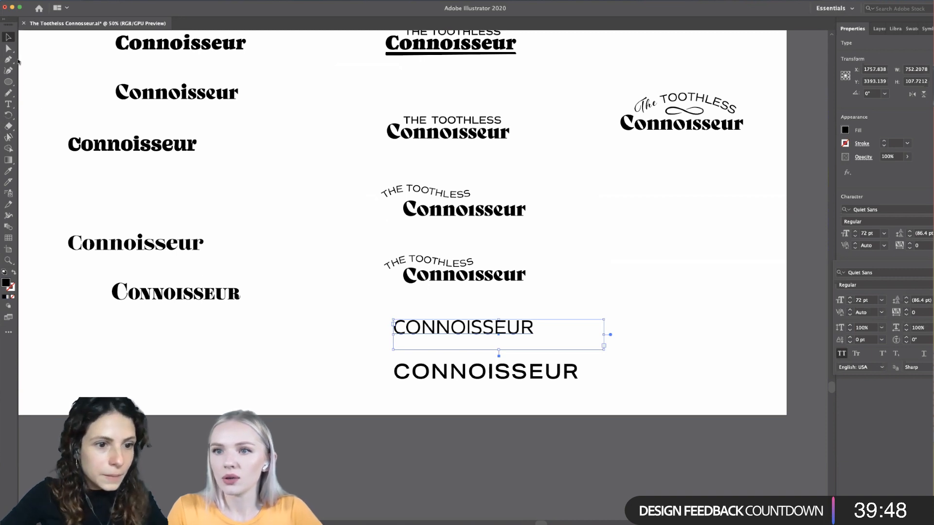
# - Move the Aktiv Grotesk Ex CONNOISSEUR farther left and place the Quiet Sans CONNOISSEUR beside it on the same line
pyautogui.click(20, 60)
pyautogui.click(236, 358)
pyautogui.hscroll(2, 291, 370)
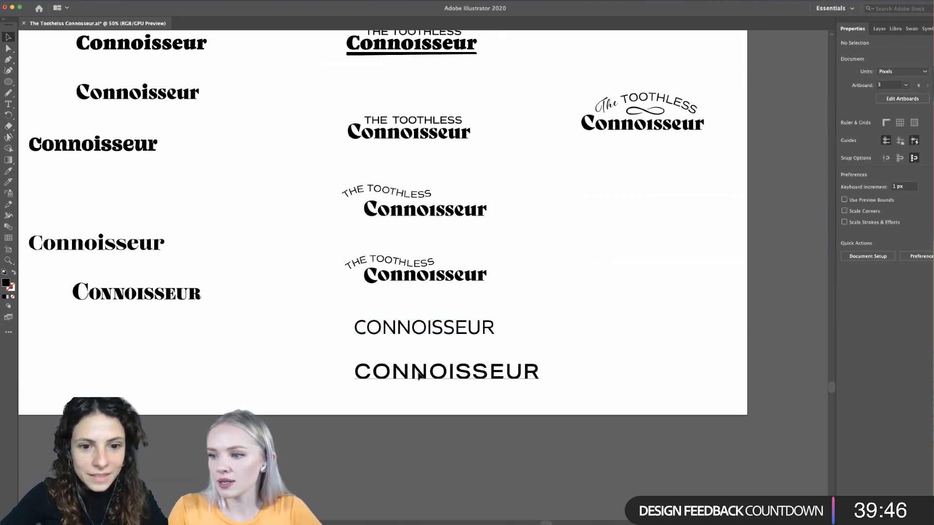
pyautogui.moveTo(419, 375); pyautogui.dragTo(302, 375)
pyautogui.moveTo(399, 334); pyautogui.dragTo(558, 334)
pyautogui.click(558, 334)
pyautogui.hscroll(-2, 566, 364)
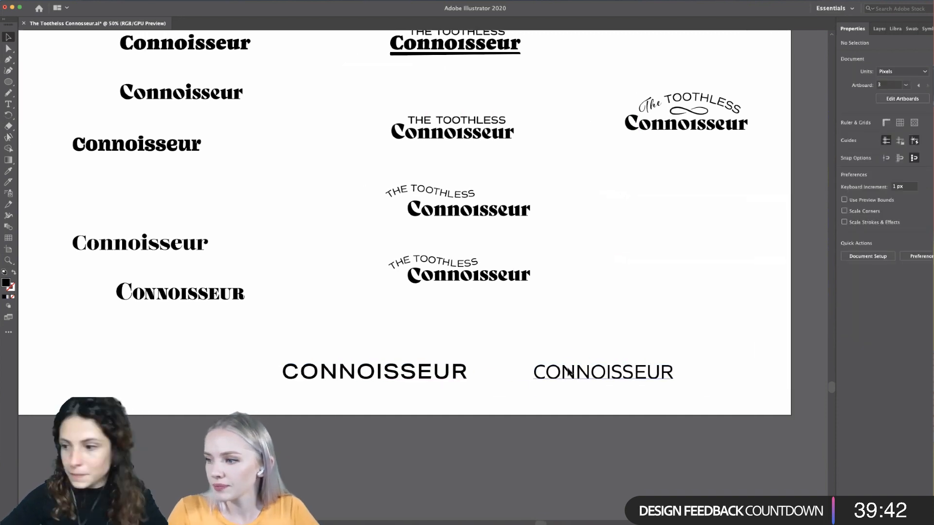
pyautogui.click(568, 372)
pyautogui.click(580, 344)
pyautogui.hscroll(-2, 579, 344)
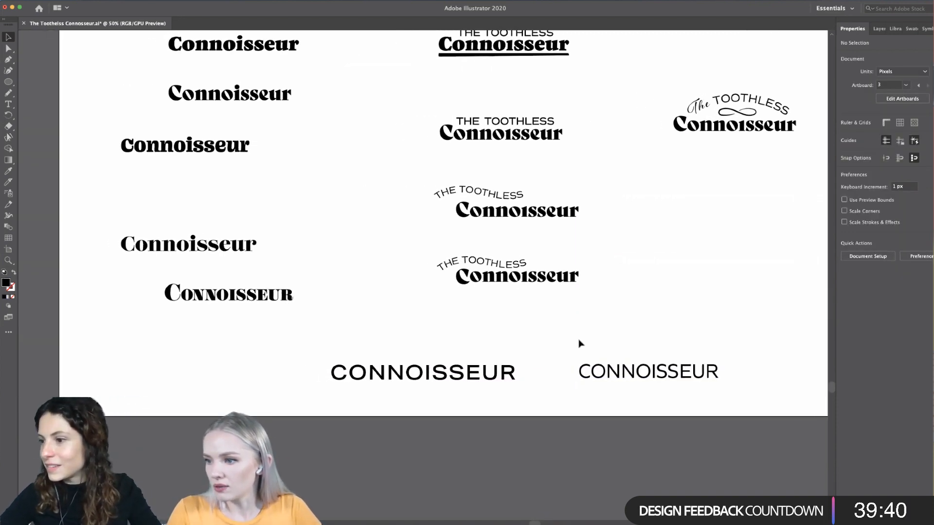
# - Shift both sans serif CONNOISSEUR wordmarks slightly right, to about X 1459 px and X 2344 px
pyautogui.hscroll(2, 519, 390)
pyautogui.scroll(-1, 519, 389)
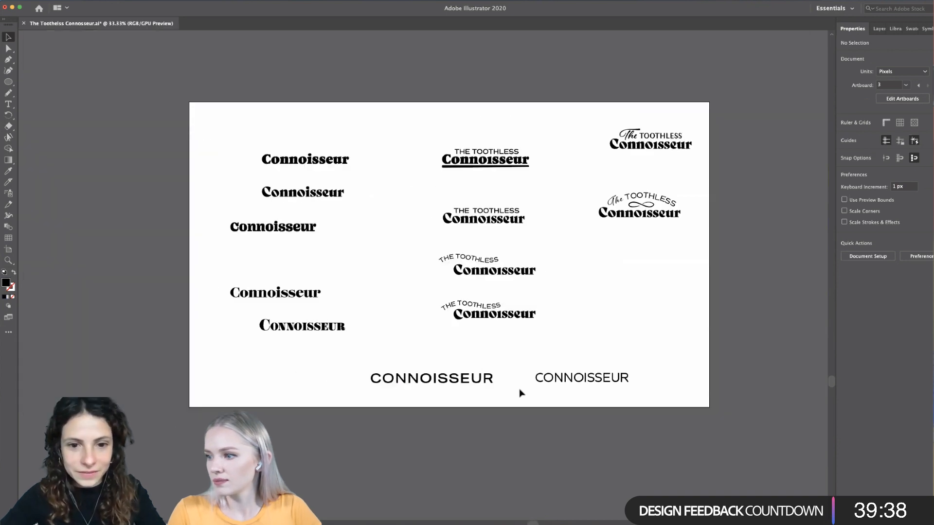
pyautogui.scroll(2, 519, 393)
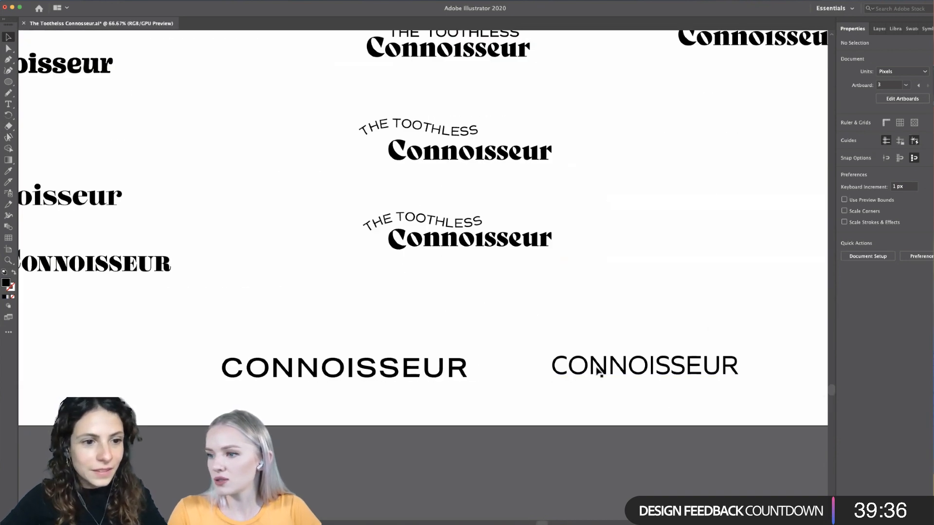
pyautogui.scroll(-2, 387, 410)
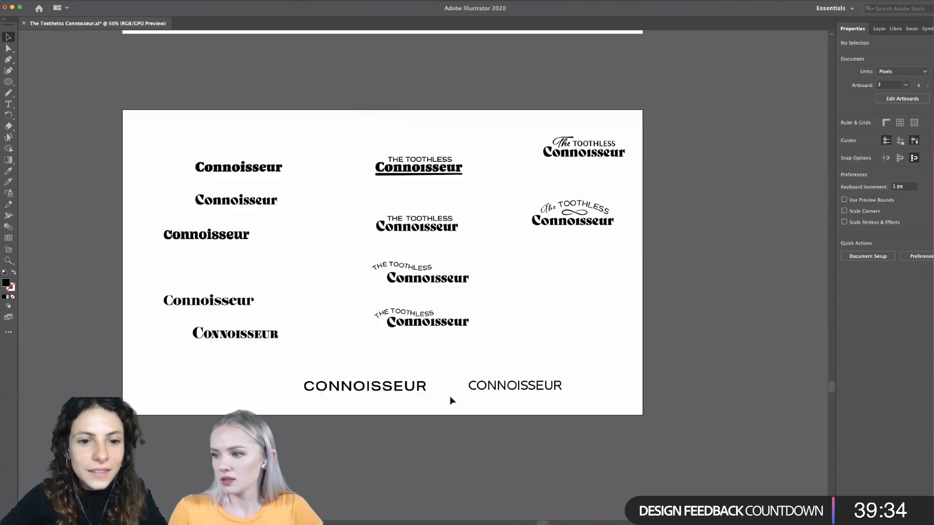
pyautogui.moveTo(408, 393); pyautogui.dragTo(428, 393)
# - Set the font style of the Quiet Sans CONNOISSEUR to Bold
pyautogui.doubleClick(540, 389)
pyautogui.click(931, 222)
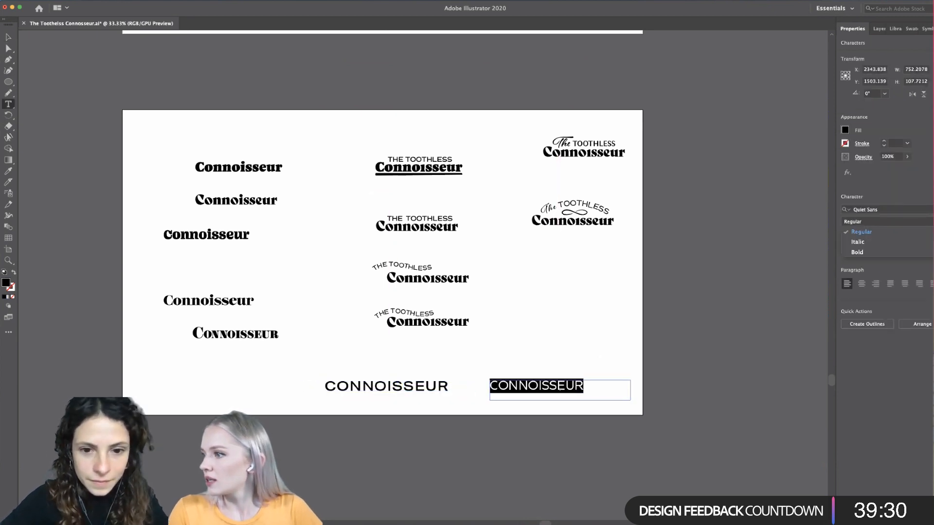
pyautogui.click(910, 252)
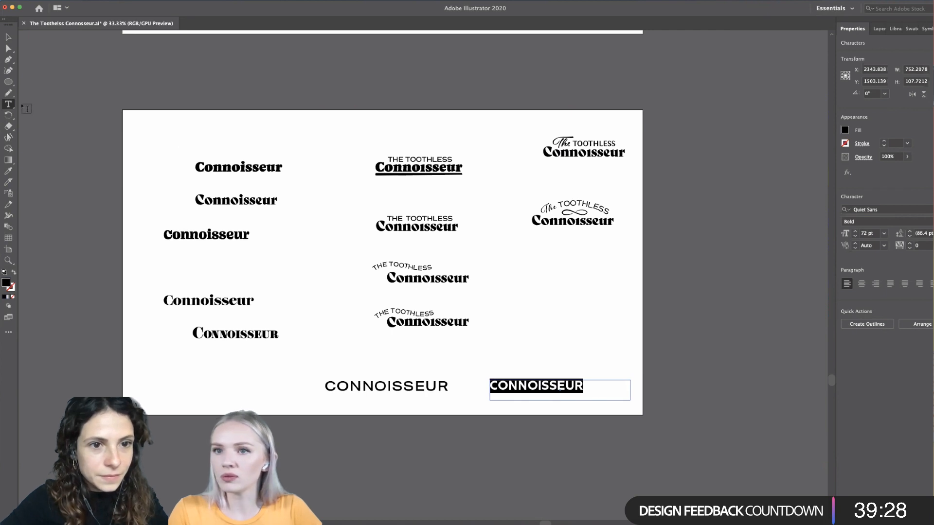
pyautogui.click(8, 37)
pyautogui.click(202, 379)
# - Duplicate the bold Quiet Sans CONNOISSEUR above itself, at about Y 1363 px, and set the copy to Regular
pyautogui.moveTo(574, 379); pyautogui.dragTo(575, 360)
pyautogui.doubleClick(574, 359)
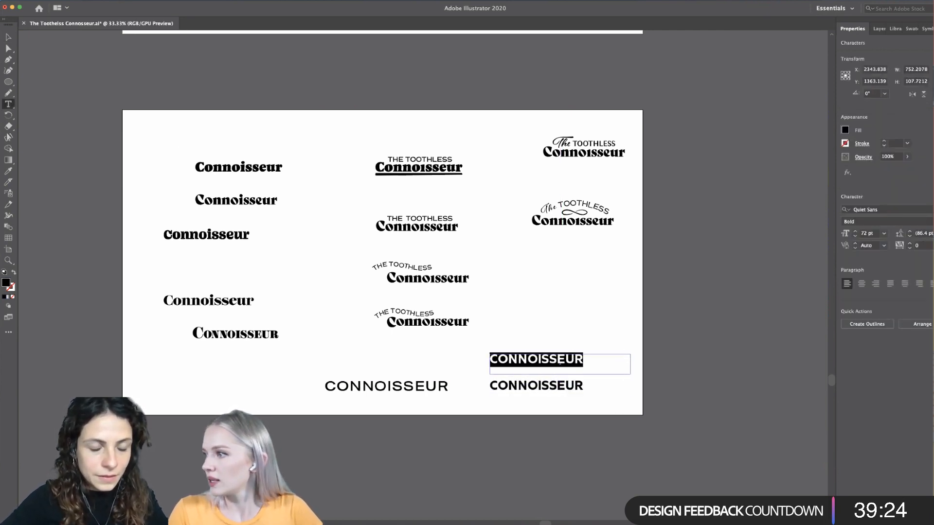
pyautogui.click(914, 222)
pyautogui.click(885, 232)
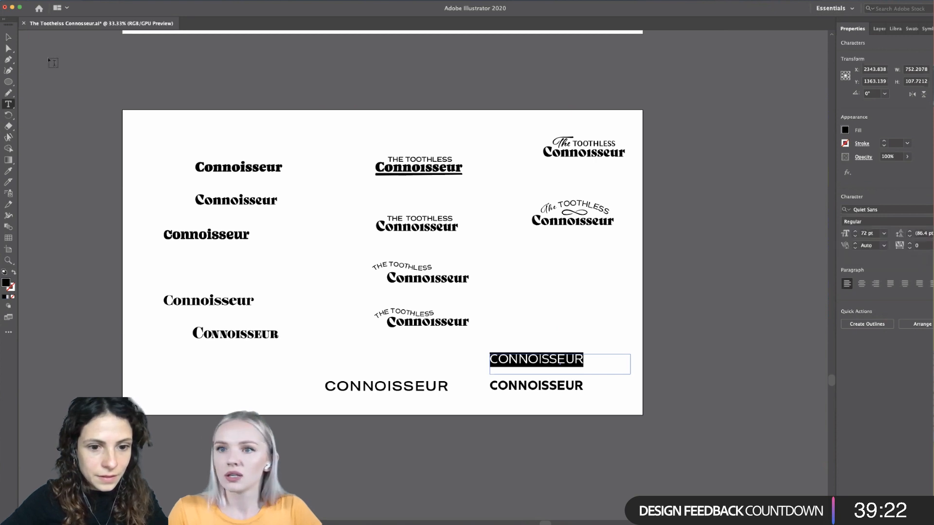
pyautogui.click(8, 37)
pyautogui.click(141, 358)
# - Move the Regular Quiet Sans CONNOISSEUR up and slightly right, away from the bold version
pyautogui.scroll(-2, 540, 384)
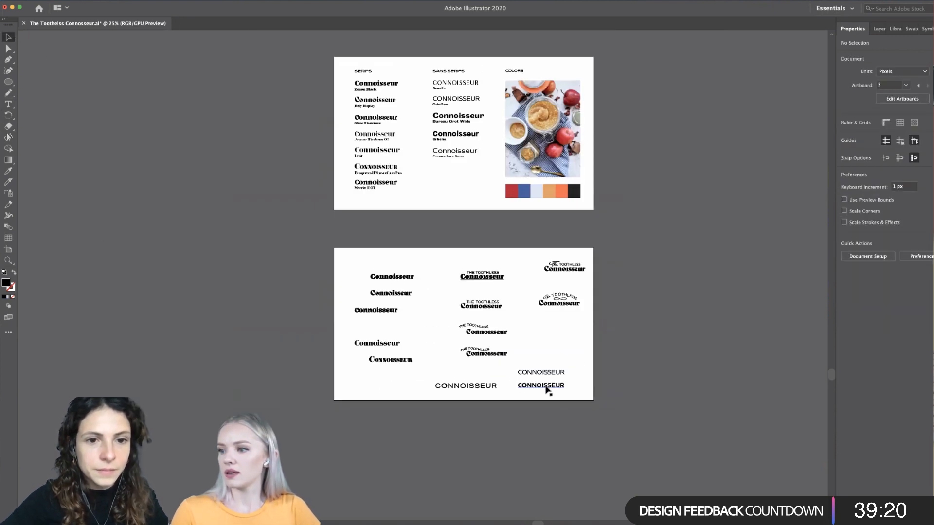
pyautogui.scroll(3, 559, 387)
pyautogui.hscroll(-2, 686, 384)
pyautogui.scroll(-1, 689, 385)
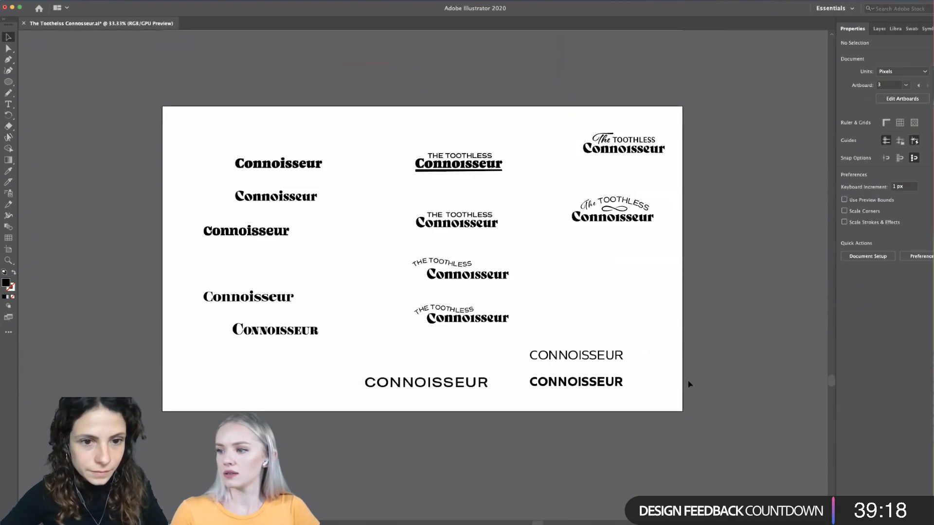
pyautogui.scroll(1, 629, 371)
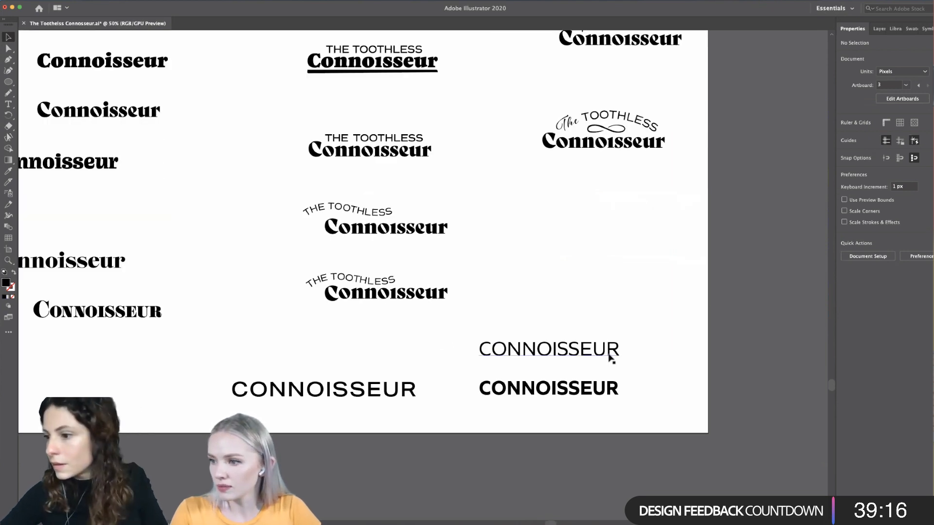
pyautogui.moveTo(611, 357); pyautogui.dragTo(639, 302)
pyautogui.click(630, 262)
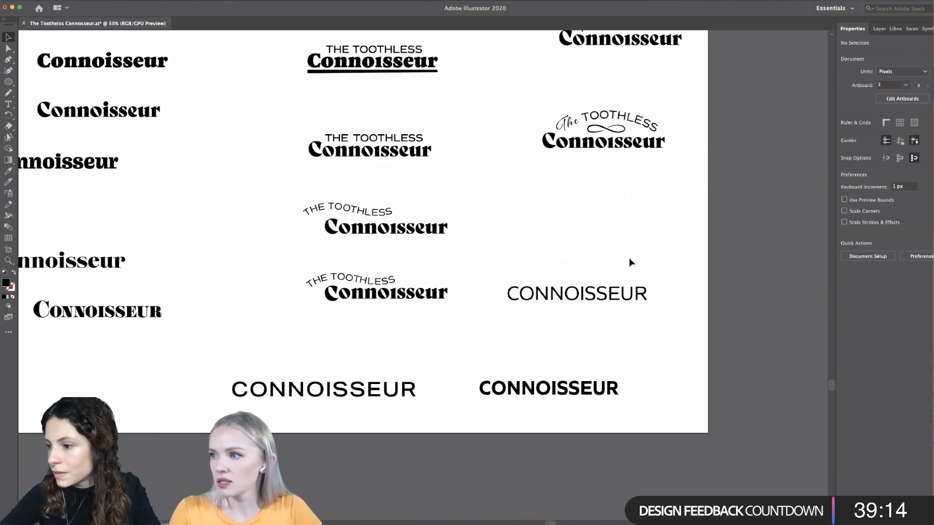
# - Compare the wordmark variations with the serif and sans serif font lists on the artboard above
pyautogui.scroll(2, 498, 239)
pyautogui.hscroll(-3, 498, 239)
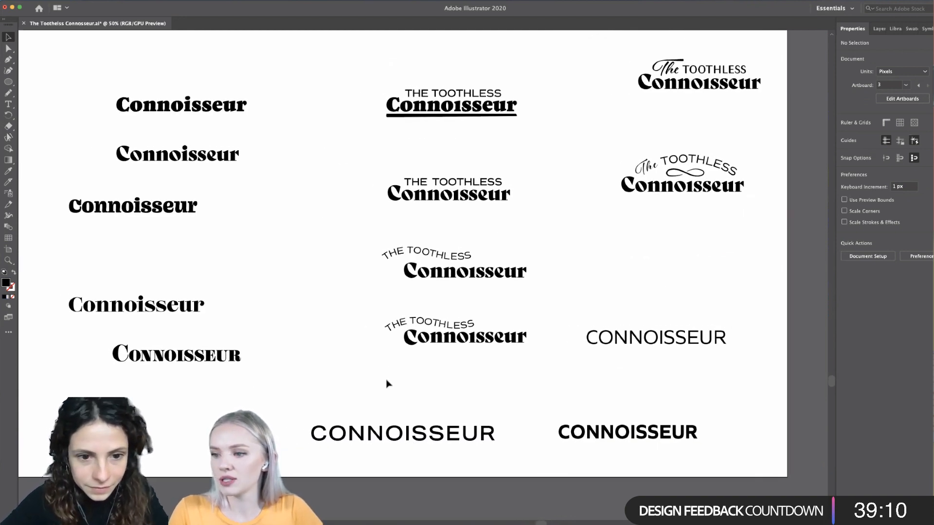
pyautogui.scroll(-1, 387, 384)
pyautogui.hscroll(-1, 387, 384)
pyautogui.scroll(-1, 298, 353)
pyautogui.scroll(1, 298, 352)
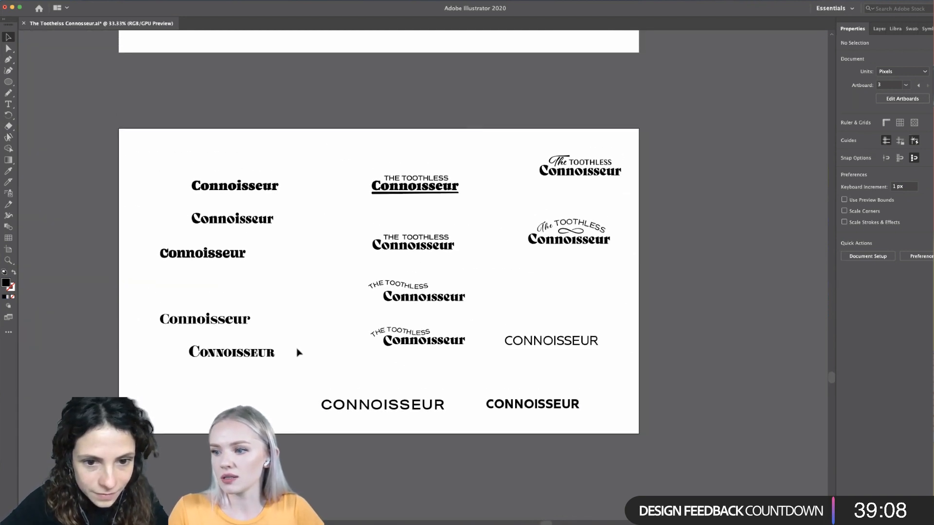
pyautogui.scroll(-1, 298, 352)
pyautogui.scroll(3, 298, 352)
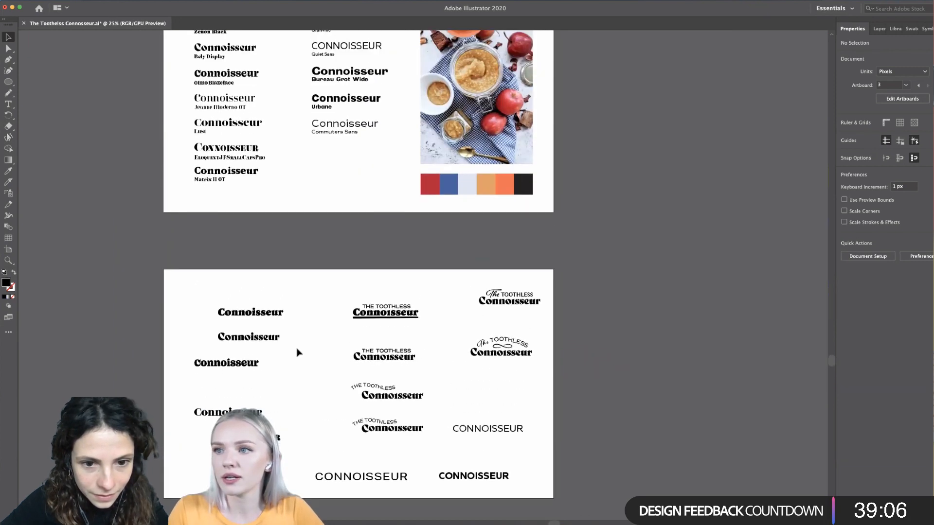
pyautogui.scroll(-2, 298, 352)
pyautogui.scroll(-2, 298, 352)
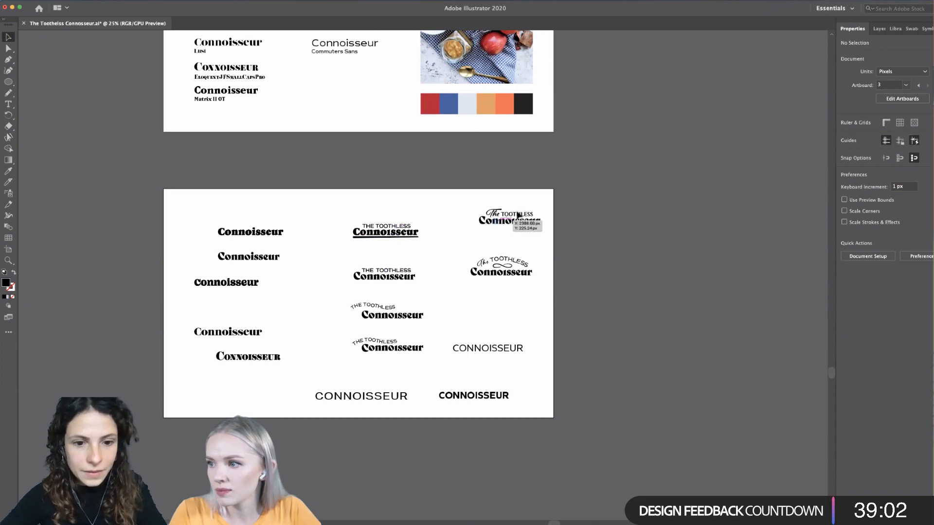
pyautogui.scroll(3, 466, 297)
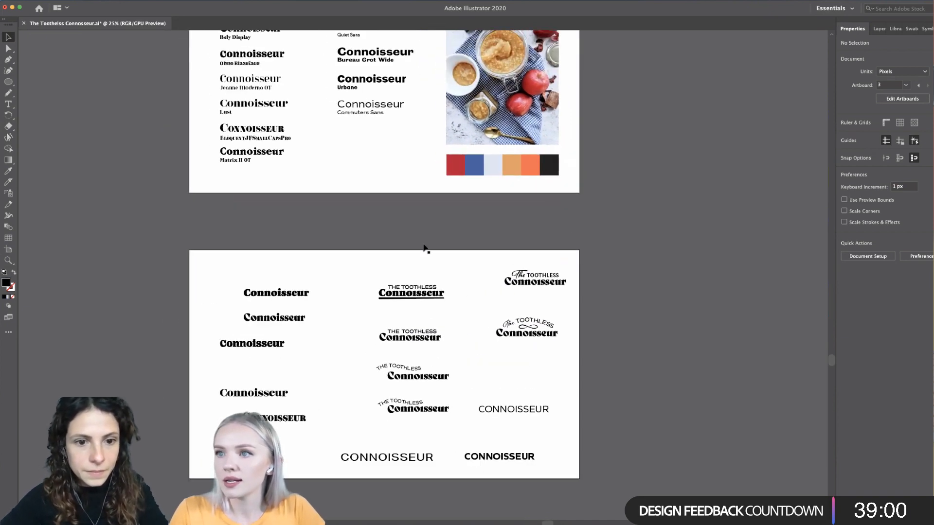
# - Copy the Jeanne Moderno OT Connoisseur from the serif list to just above the Aktiv Grotesk Ex CONNOISSEUR
pyautogui.moveTo(276, 86); pyautogui.dragTo(406, 449)
pyautogui.scroll(-2, 405, 448)
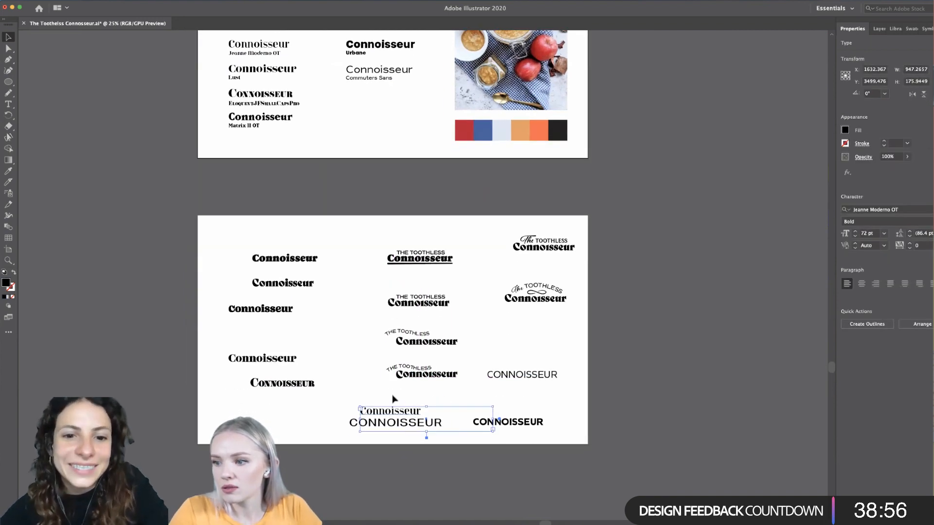
pyautogui.scroll(4, 393, 396)
pyautogui.scroll(-4, 393, 395)
# - Replace the text of the Jeanne Moderno OT copy with "The toothless"
pyautogui.doubleClick(395, 382)
pyautogui.doubleClick(395, 380)
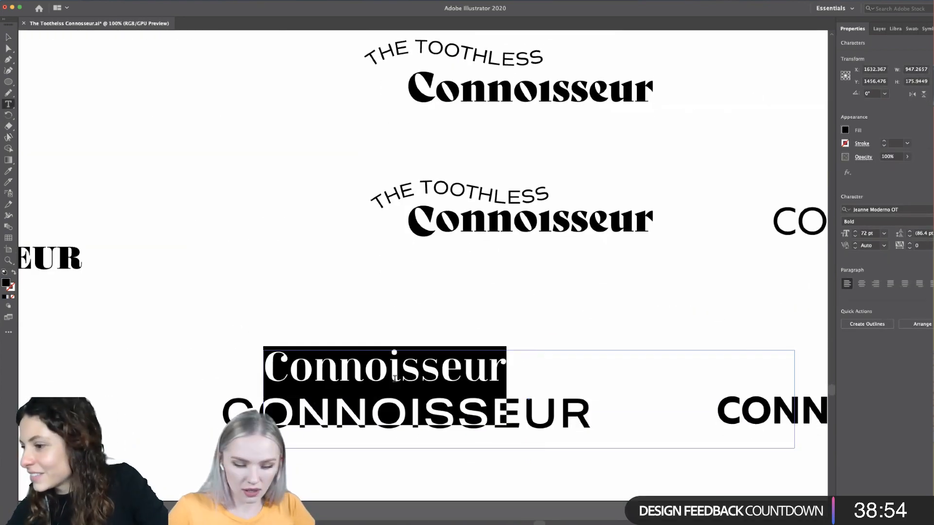
pyautogui.write('The toothless')
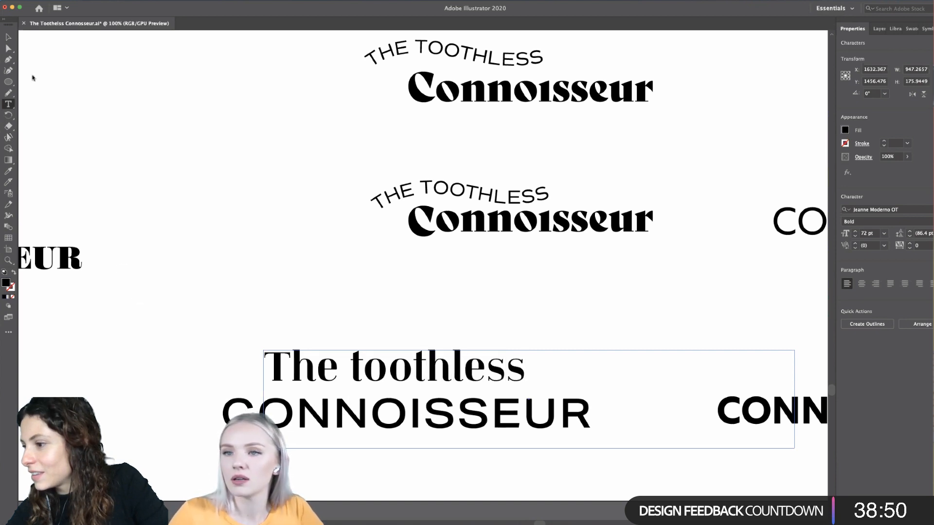
pyautogui.click(8, 37)
# - Set the font size of the Jeanne Moderno OT "The toothless" line to 60 pt
pyautogui.tripleClick(500, 369)
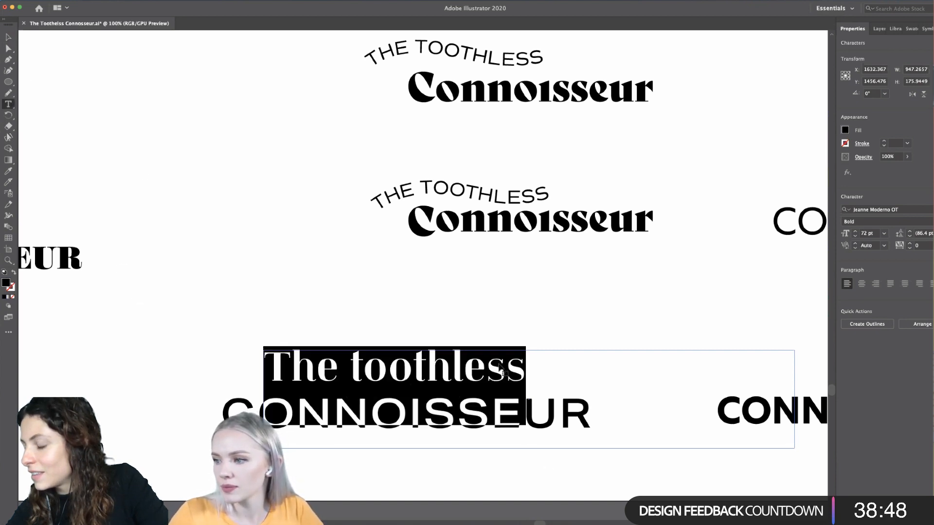
pyautogui.click(883, 233)
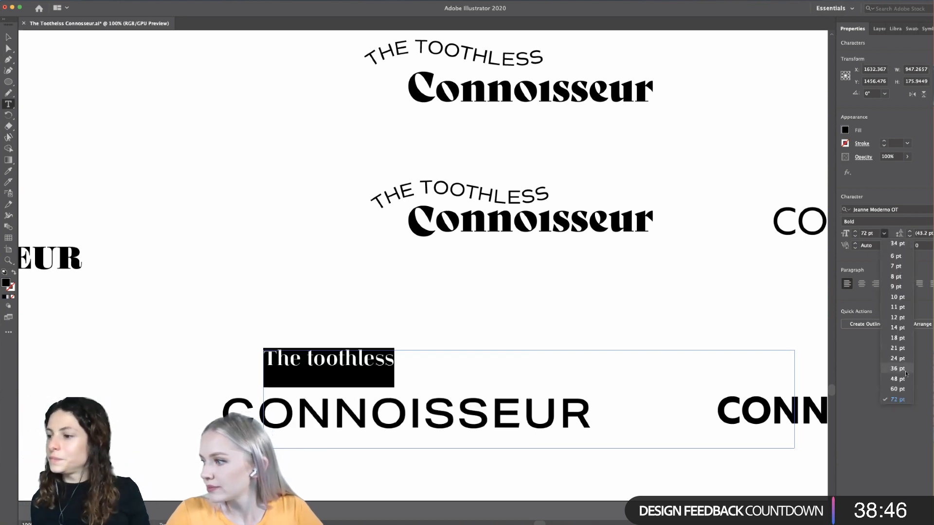
pyautogui.click(897, 389)
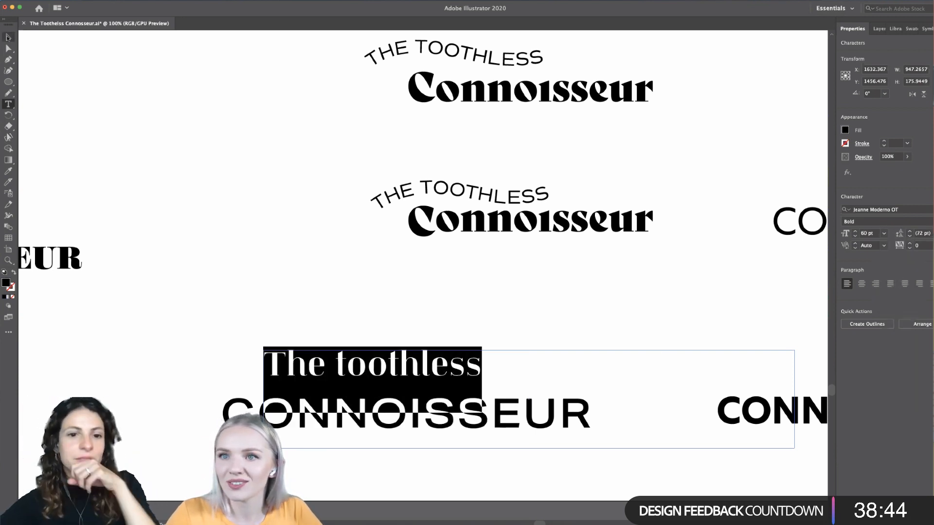
pyautogui.click(8, 38)
pyautogui.click(153, 401)
# - Move "The toothless" closer above the Aktiv Grotesk Ex CONNOISSEUR, to about X 1658 px, Y 1476 px
pyautogui.scroll(-1, 153, 403)
pyautogui.scroll(-2, 154, 403)
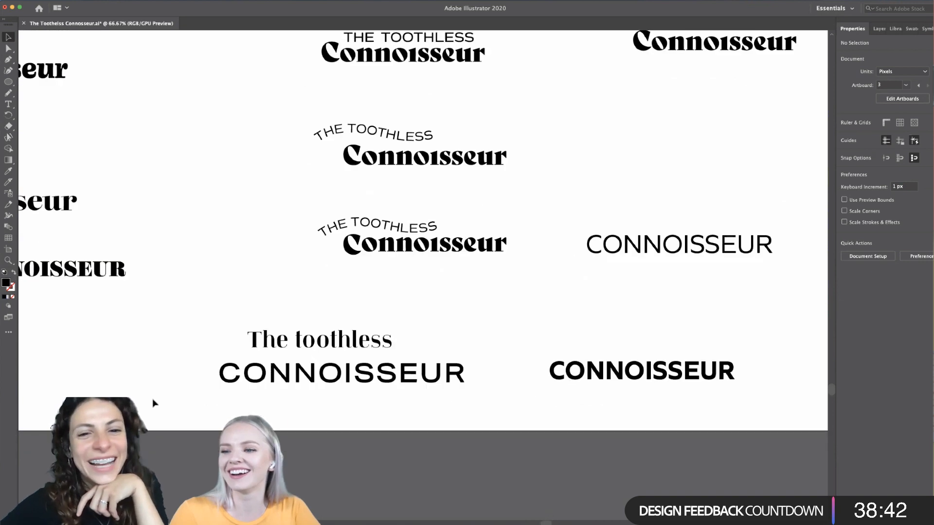
pyautogui.hscroll(-1, 154, 403)
pyautogui.moveTo(375, 348); pyautogui.dragTo(310, 343)
# - Try the Jeanne Moderno OT line in capitals as "THE TOOTHLESS"
pyautogui.doubleClick(414, 352)
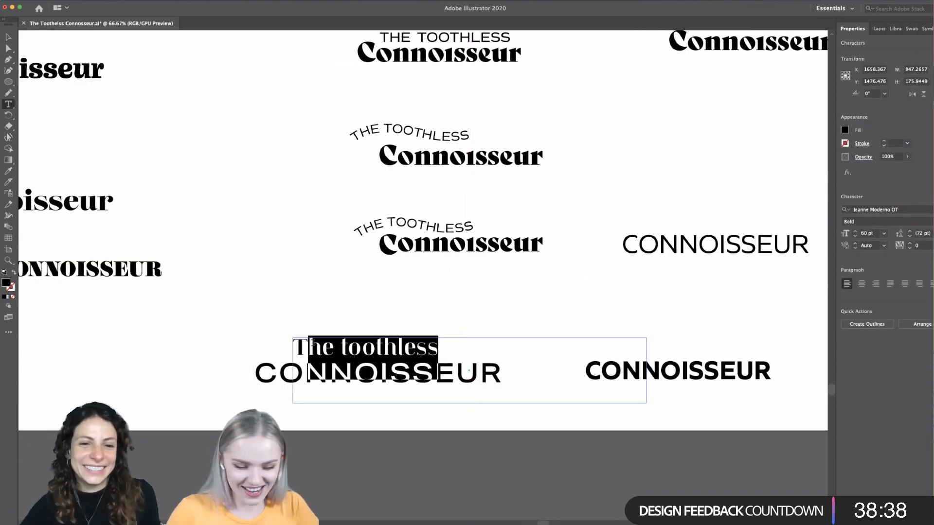
pyautogui.write('HE TOOTHLESS')
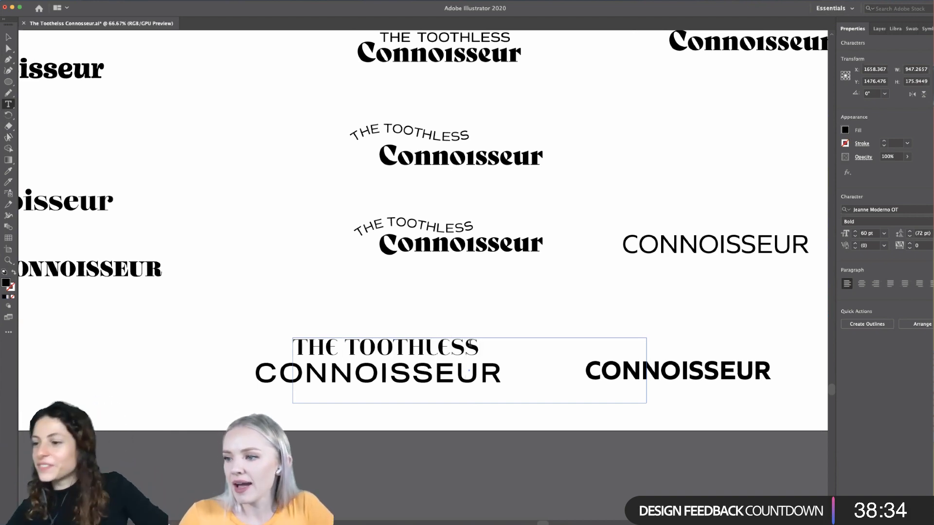
# - Retype the Jeanne Moderno OT line in title case as "The Toothless"
pyautogui.moveTo(480, 343); pyautogui.dragTo(207, 334)
pyautogui.write('T')
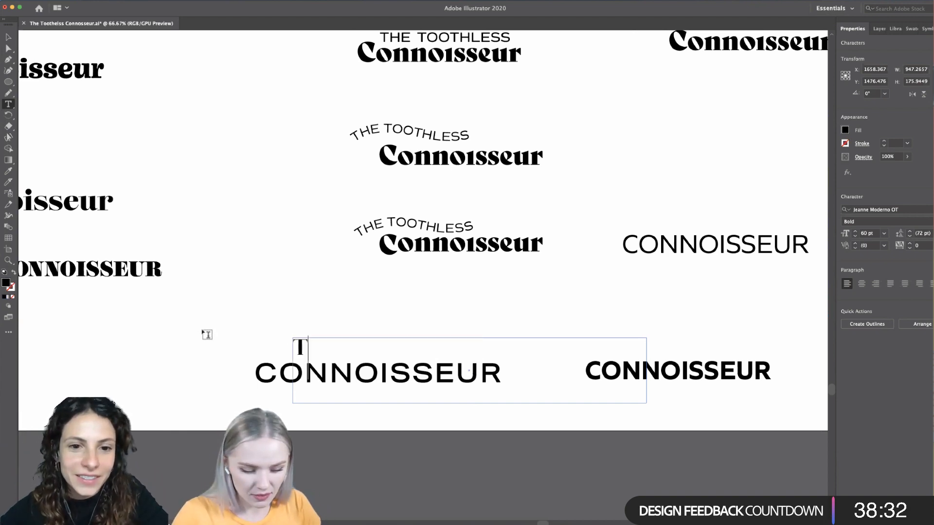
pyautogui.write('he Toothless')
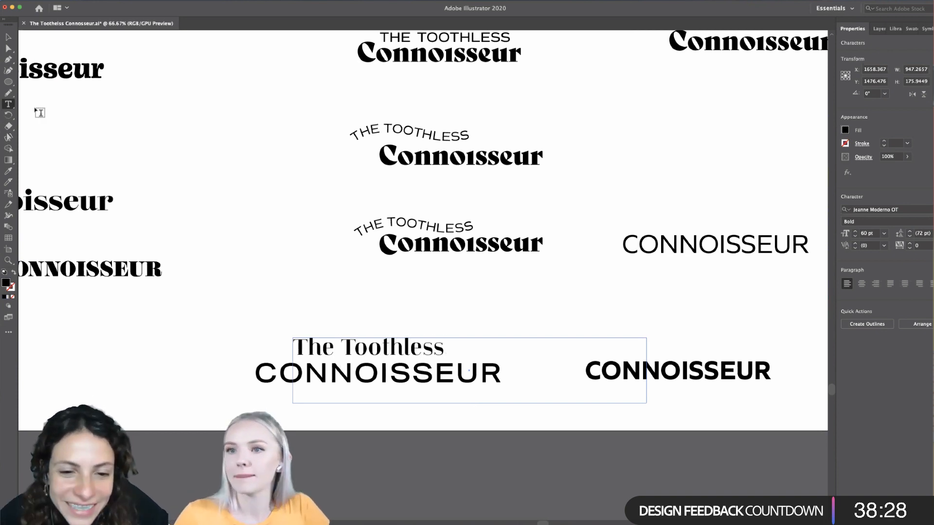
pyautogui.click(9, 37)
pyautogui.click(190, 434)
# - Set the tracking of the Aktiv Grotesk Ex CONNOISSEUR under "The Toothless" to 0
pyautogui.scroll(-3, 190, 434)
pyautogui.scroll(3, 209, 432)
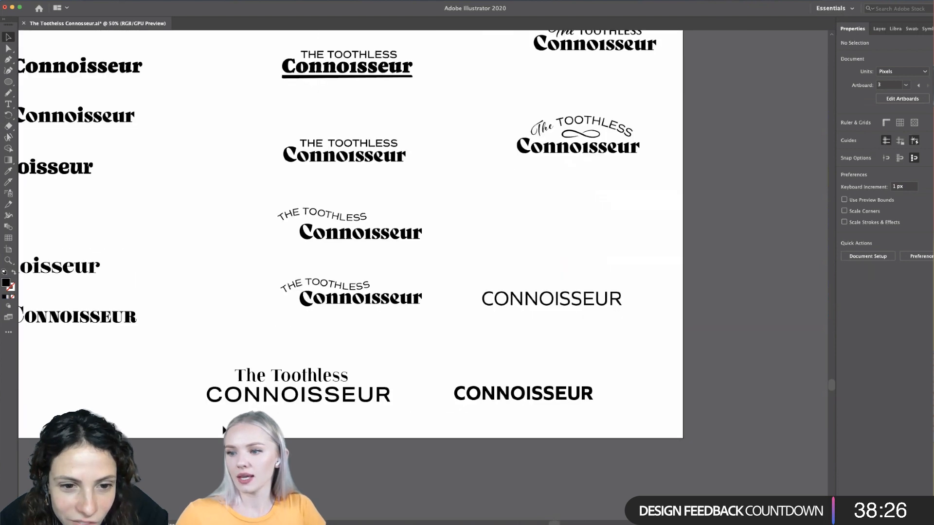
pyautogui.doubleClick(341, 389)
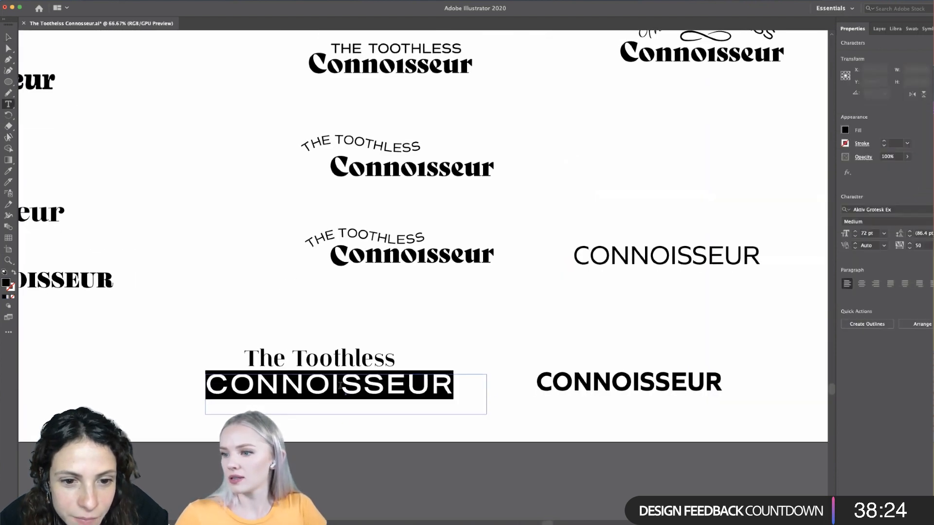
pyautogui.click(930, 245)
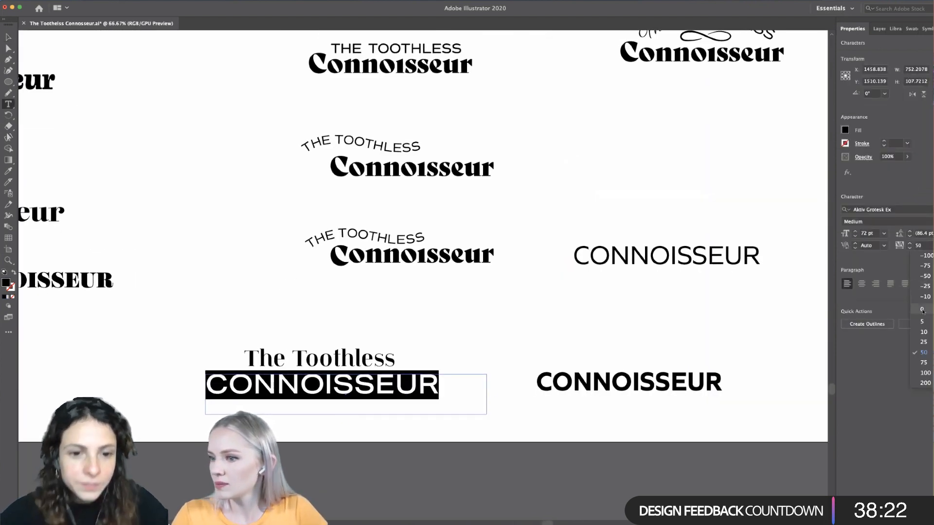
pyautogui.click(922, 310)
pyautogui.click(8, 37)
pyautogui.click(119, 427)
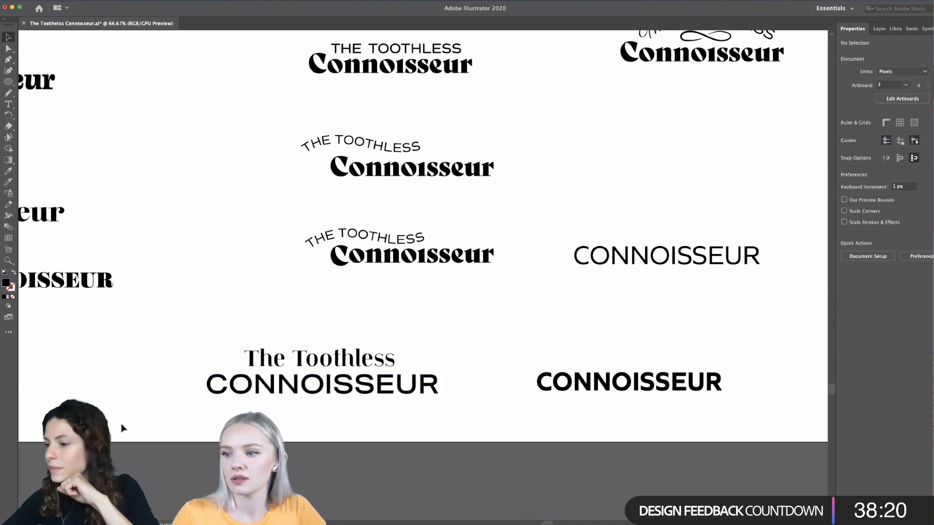
pyautogui.scroll(-4, 119, 428)
pyautogui.scroll(4, 148, 426)
pyautogui.hscroll(-2, 265, 389)
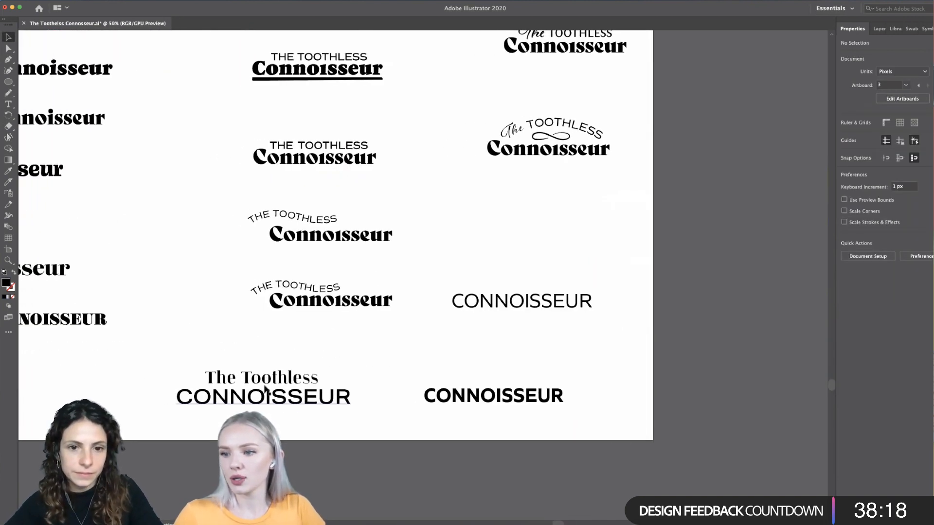
# - Set the CONNOISSEUR under "The Toothless" to the Bold weight of Aktiv Grotesk Ex
pyautogui.moveTo(266, 384); pyautogui.dragTo(266, 385)
pyautogui.click(258, 431)
pyautogui.scroll(-2, 258, 432)
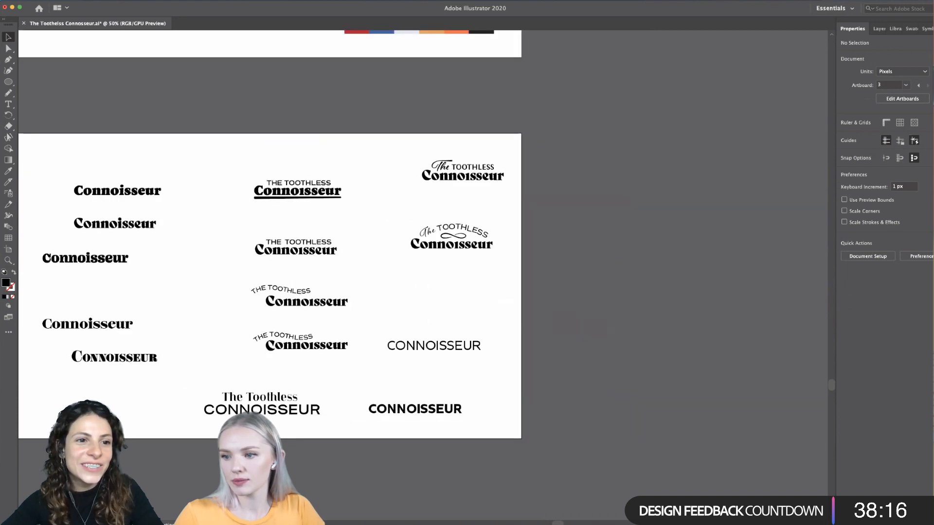
pyautogui.hscroll(-1, 258, 432)
pyautogui.scroll(1, 258, 432)
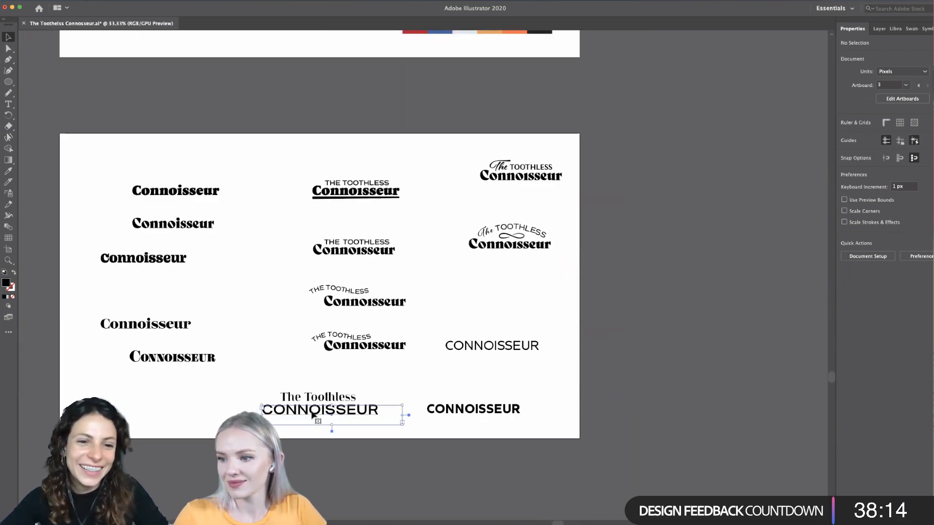
pyautogui.doubleClick(345, 413)
pyautogui.click(885, 222)
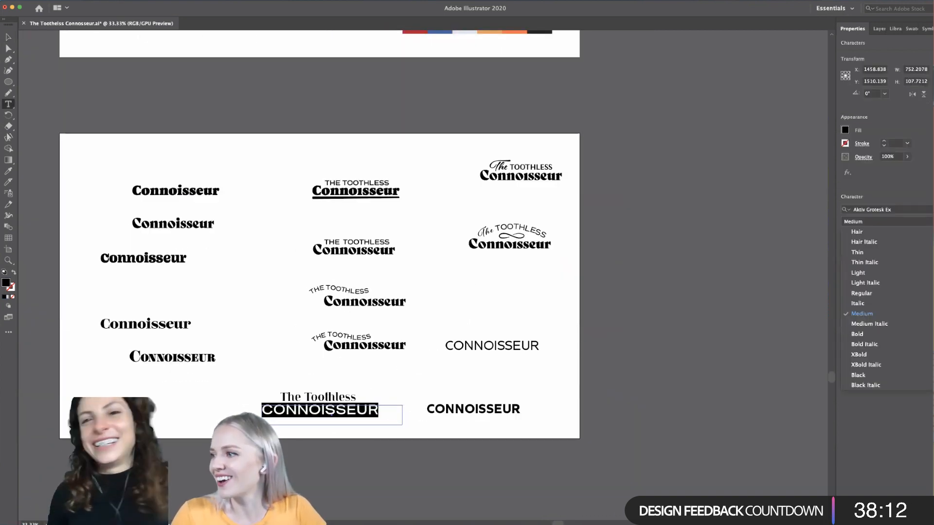
pyautogui.click(874, 334)
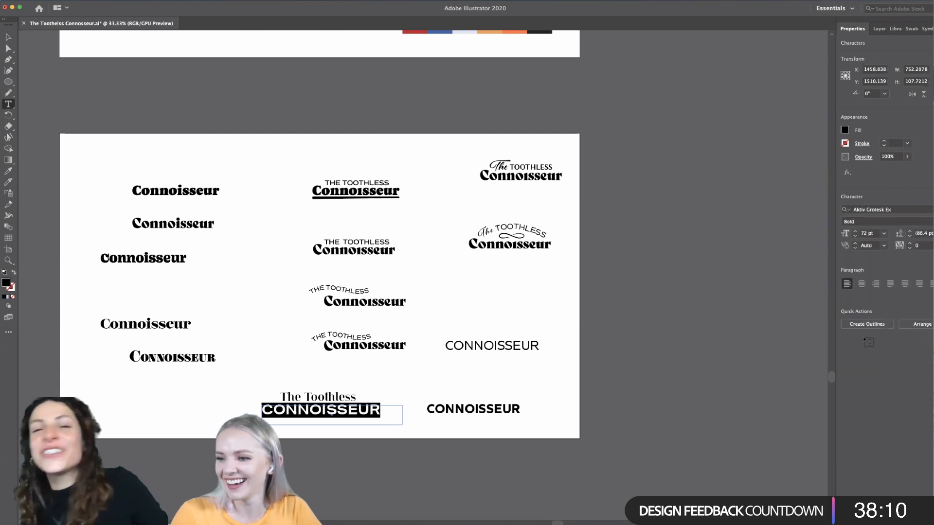
pyautogui.click(8, 37)
pyautogui.click(156, 370)
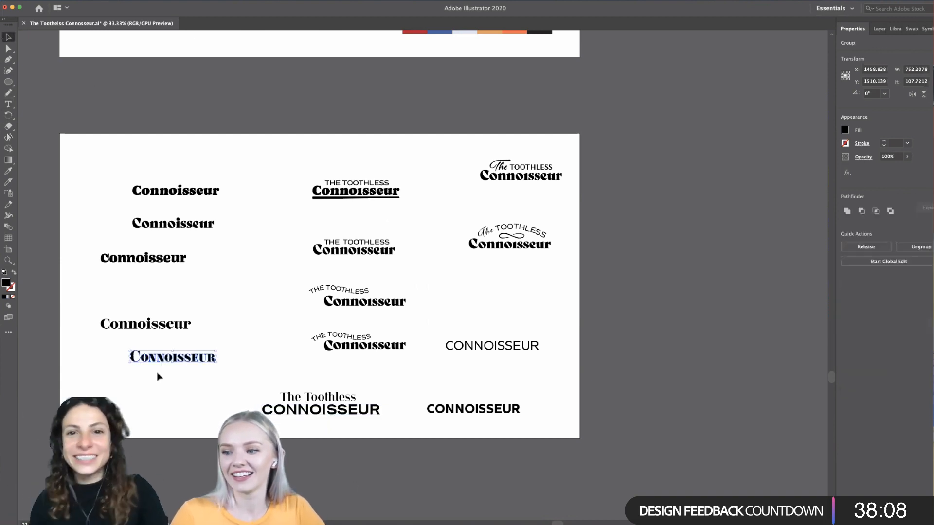
pyautogui.click(204, 423)
# - Nudge "The Toothless" slightly farther above the bold CONNOISSEUR, to about X 1655 px, Y 1469 px
pyautogui.scroll(1, 203, 423)
pyautogui.scroll(2, 203, 423)
pyautogui.hscroll(-2, 204, 423)
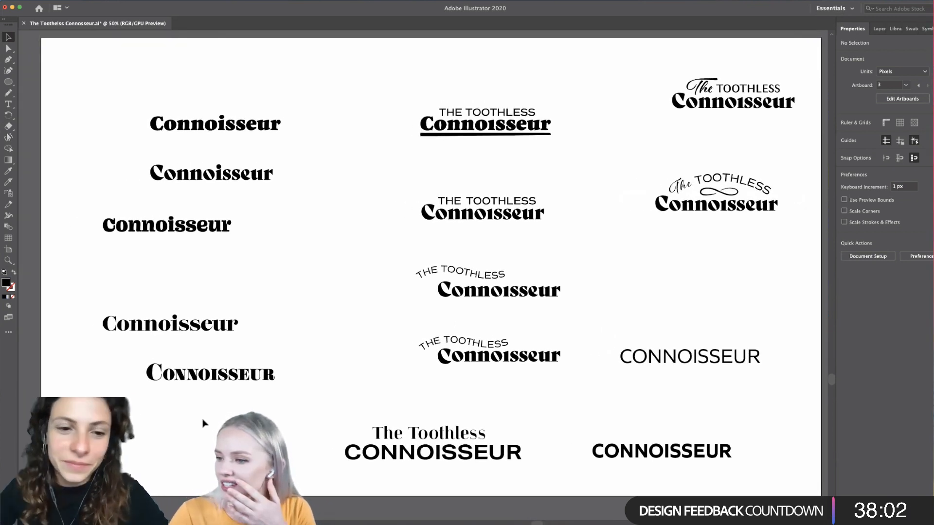
pyautogui.scroll(-1, 203, 423)
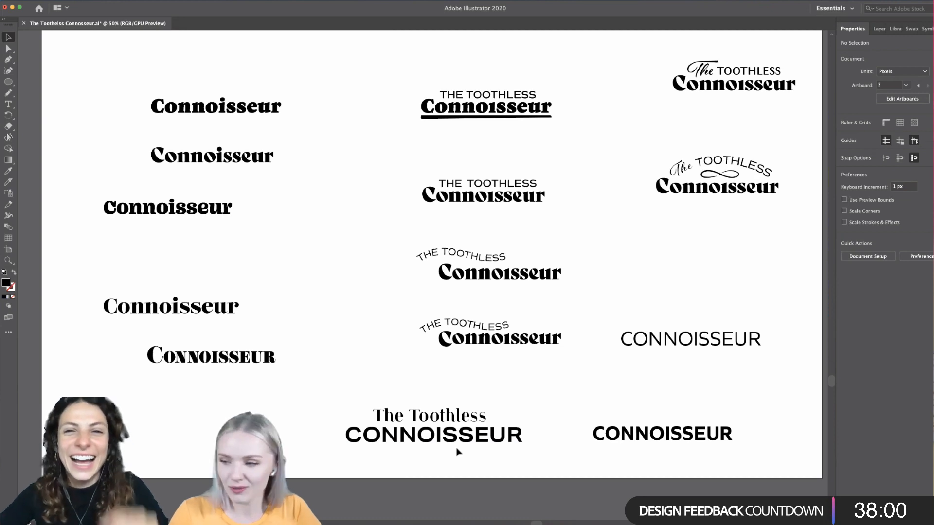
pyautogui.scroll(4, 456, 452)
pyautogui.scroll(-3, 456, 452)
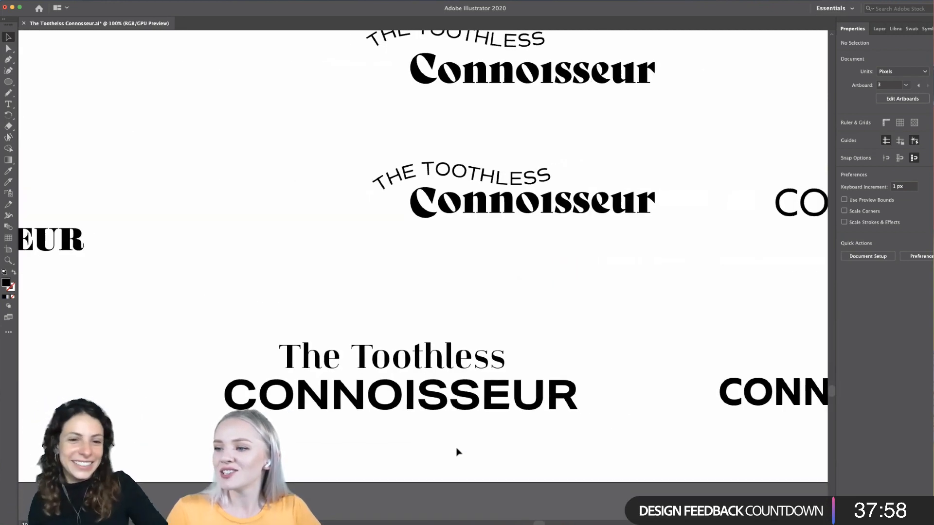
pyautogui.scroll(-3, 456, 452)
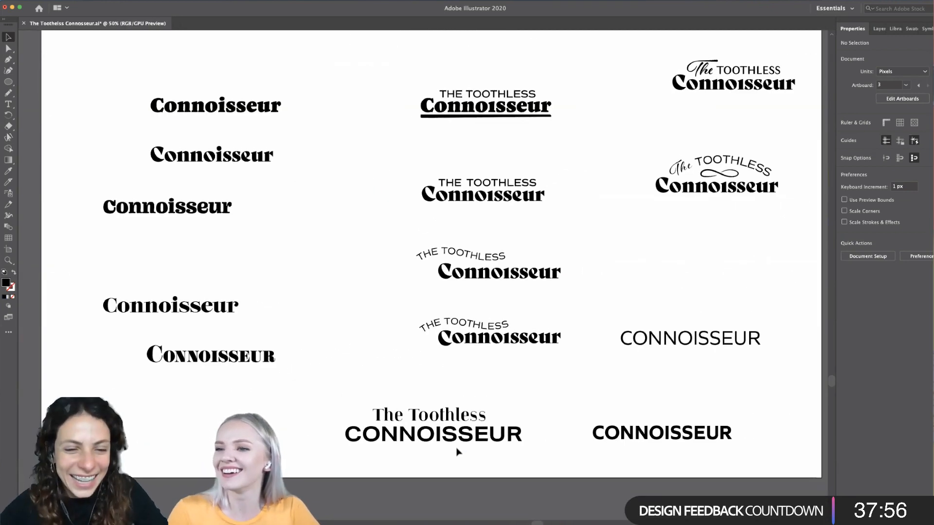
pyautogui.scroll(1, 456, 453)
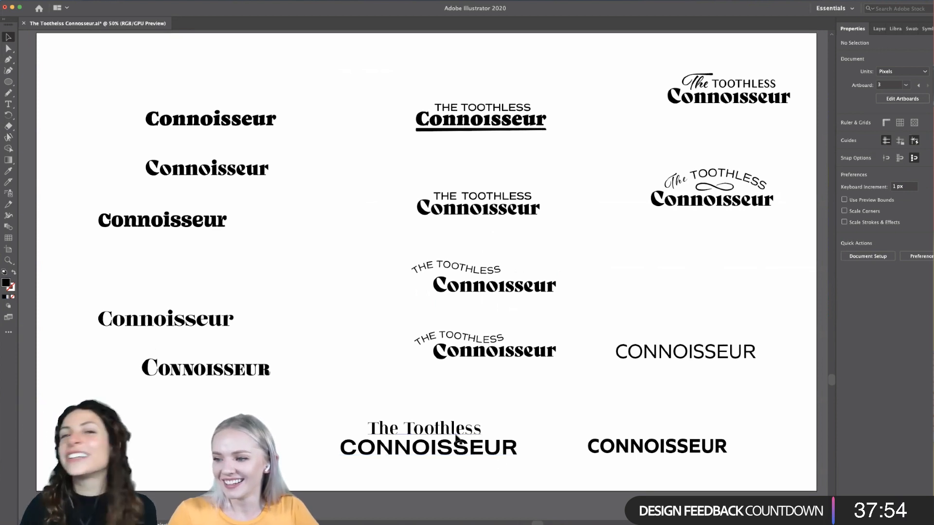
pyautogui.moveTo(456, 432); pyautogui.dragTo(454, 430)
pyautogui.click(435, 497)
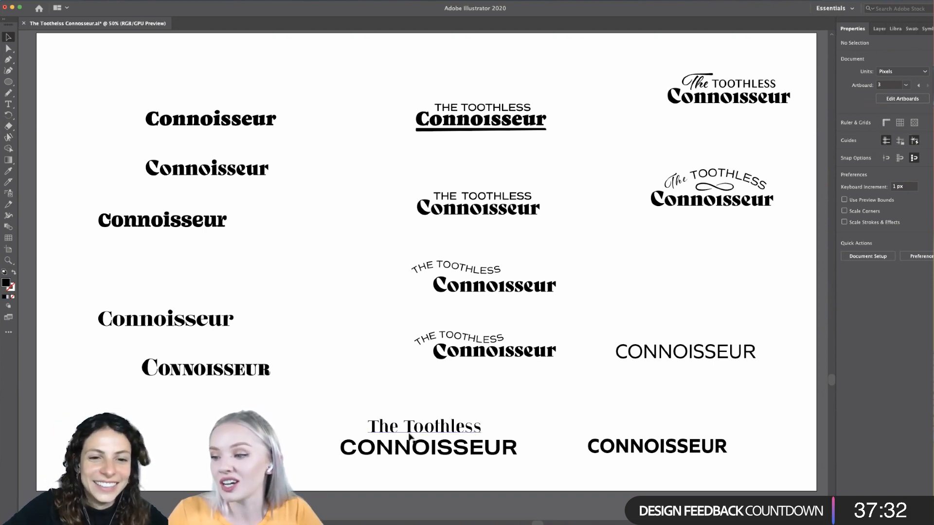
# - Filter the font list for "The Toothless" by the Script classification only, removing the regular weight and extended width filters
pyautogui.click(409, 456)
pyautogui.tripleClick(409, 456)
pyautogui.scroll(2, 409, 456)
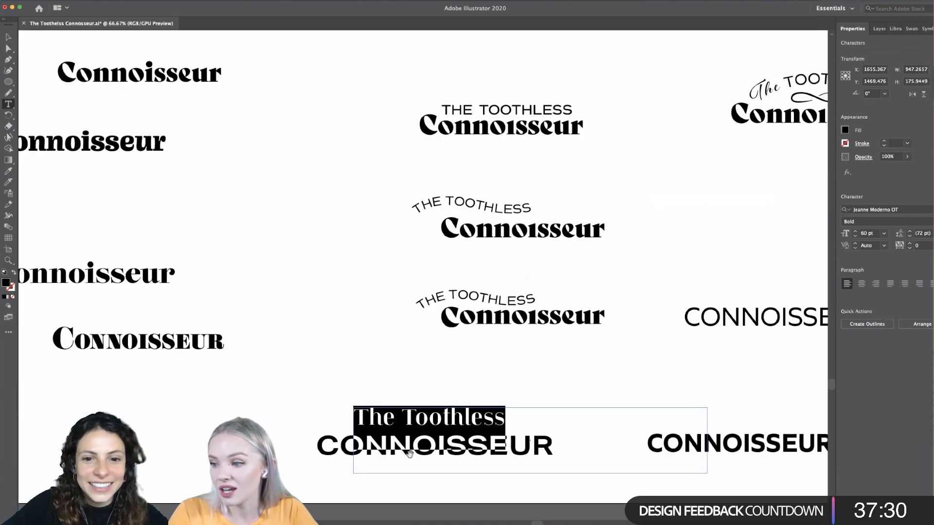
pyautogui.click(928, 222)
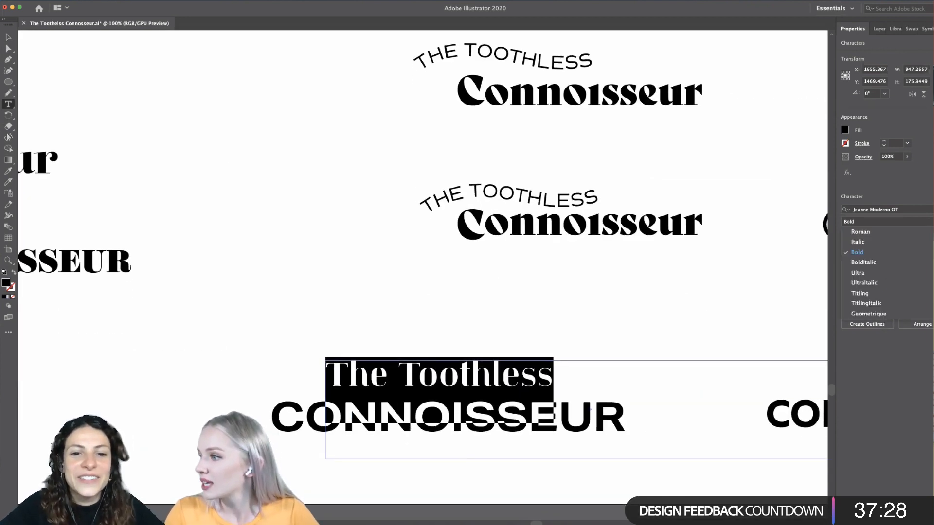
pyautogui.click(926, 210)
pyautogui.click(927, 210)
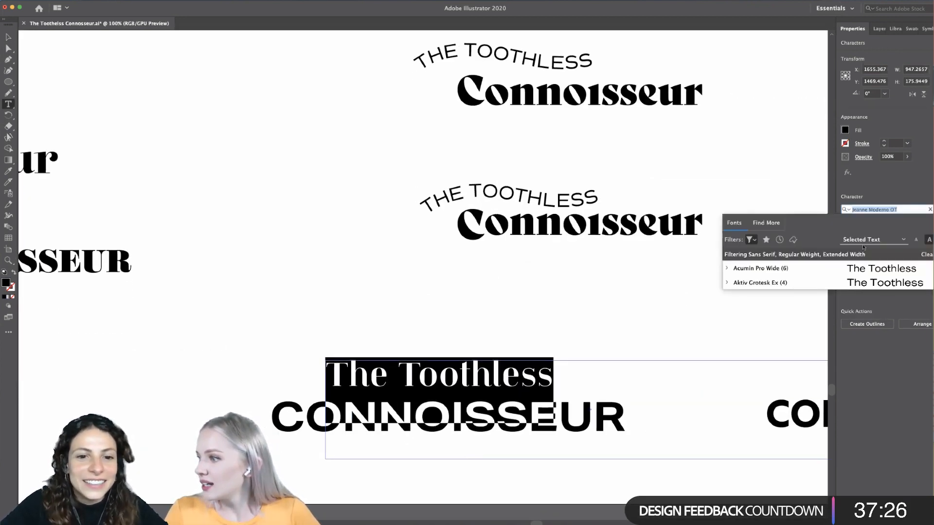
pyautogui.click(749, 240)
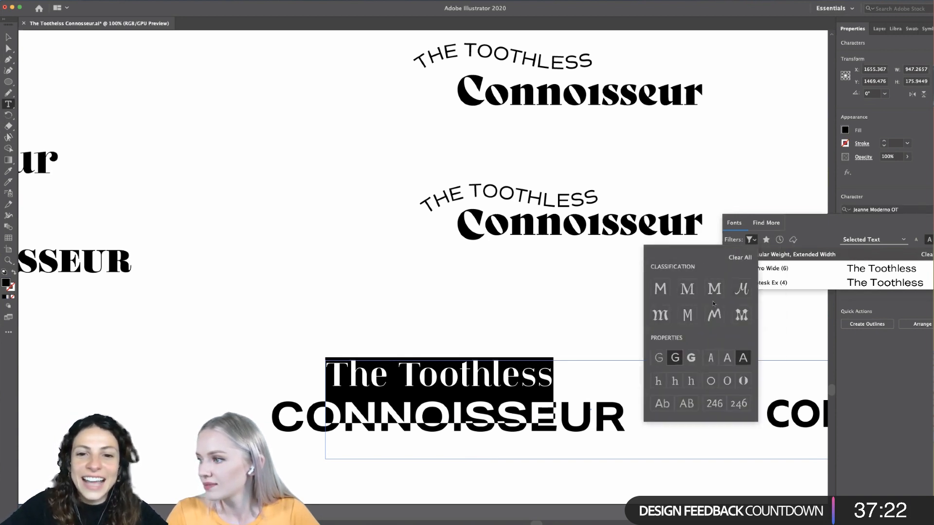
pyautogui.click(741, 288)
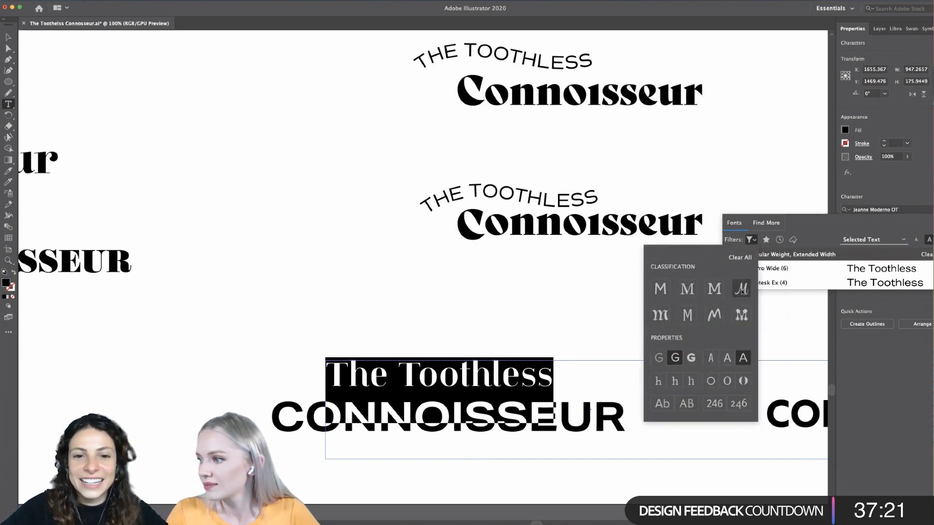
pyautogui.click(743, 359)
pyautogui.click(675, 357)
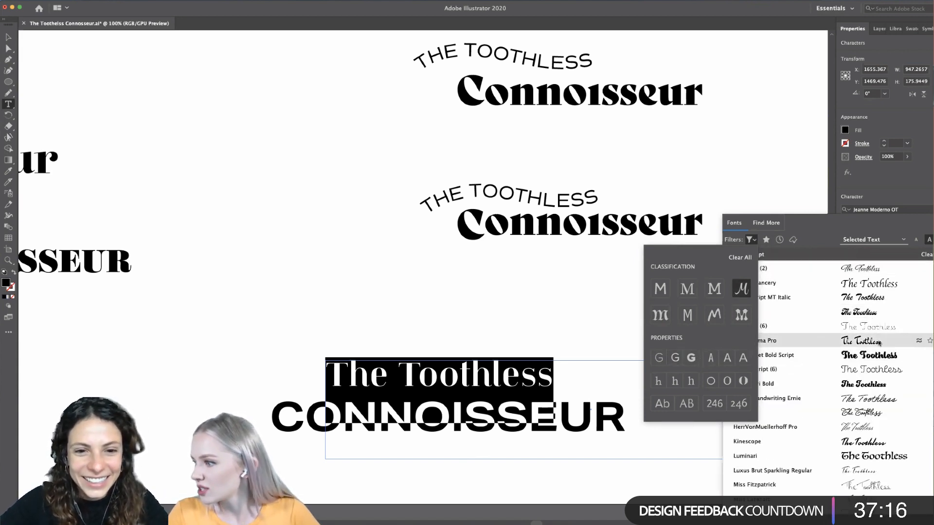
# - Preview script fonts on "The Toothless" and apply Al Fresco Regular
pyautogui.scroll(-10, 880, 344)
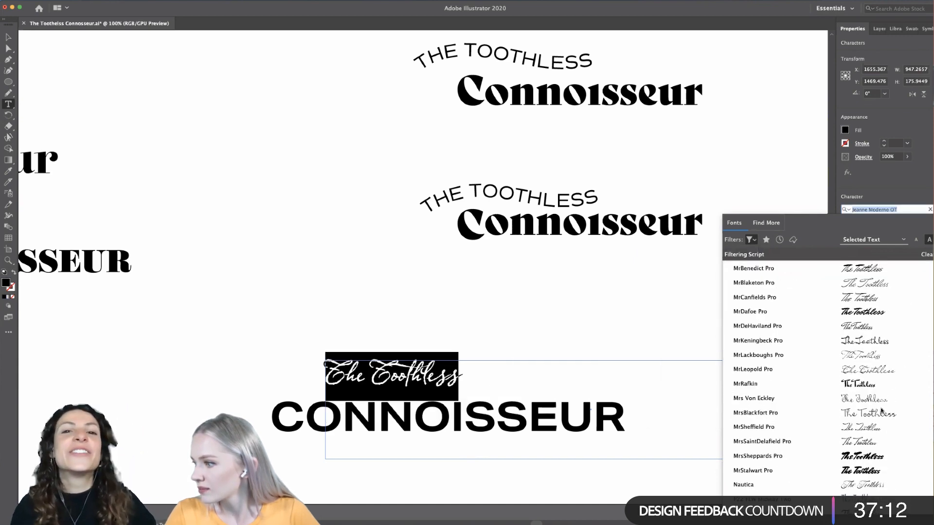
pyautogui.scroll(10, 881, 411)
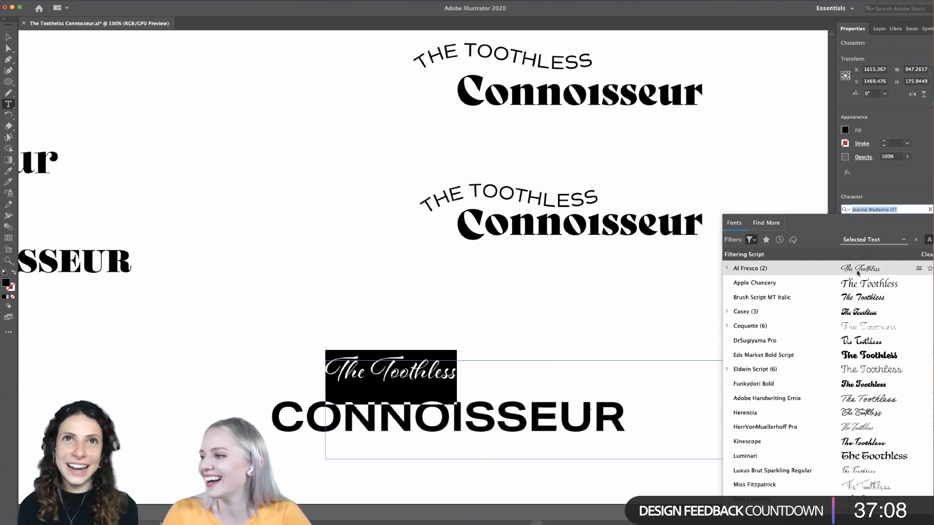
pyautogui.scroll(-5, 900, 315)
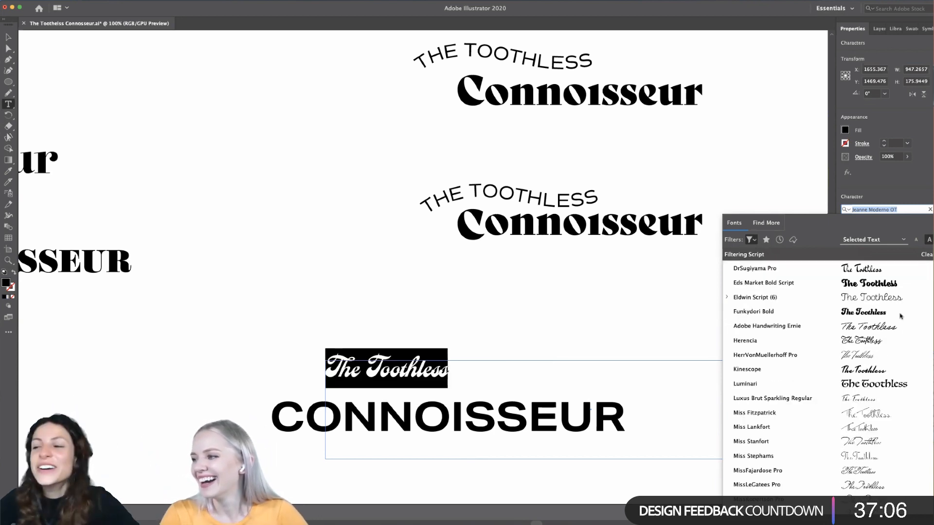
pyautogui.scroll(-10, 900, 315)
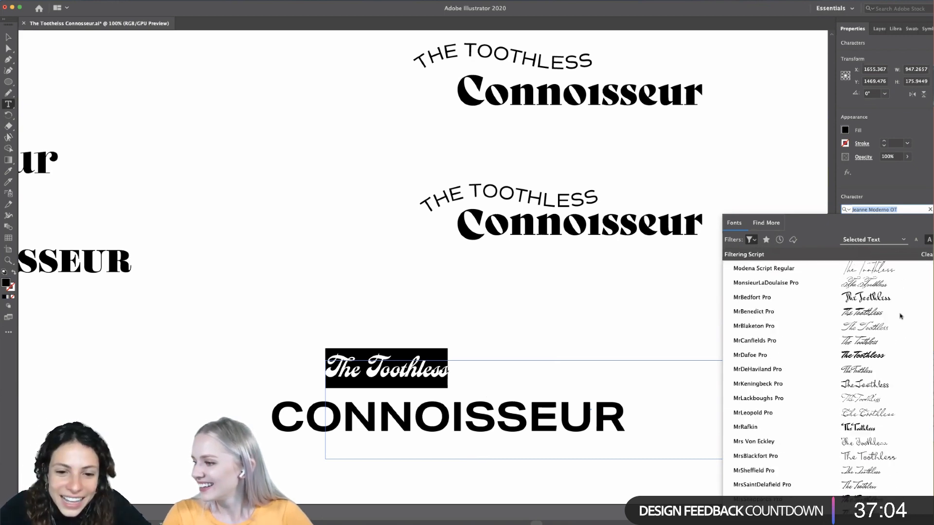
pyautogui.scroll(-2, 900, 316)
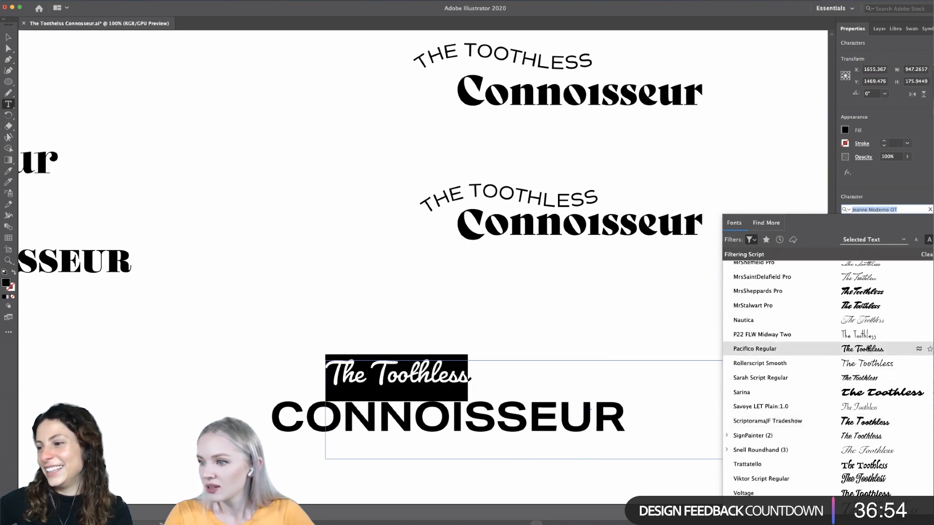
pyautogui.scroll(5, 868, 349)
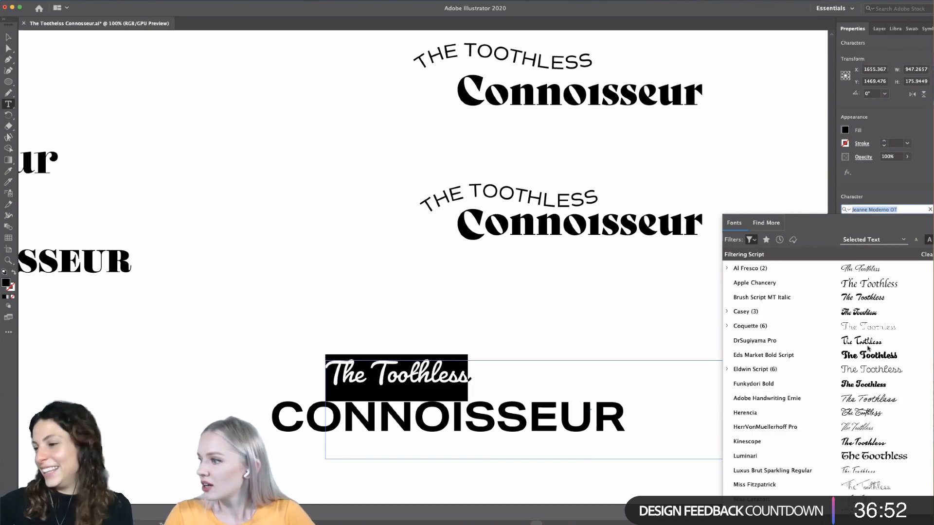
pyautogui.click(862, 270)
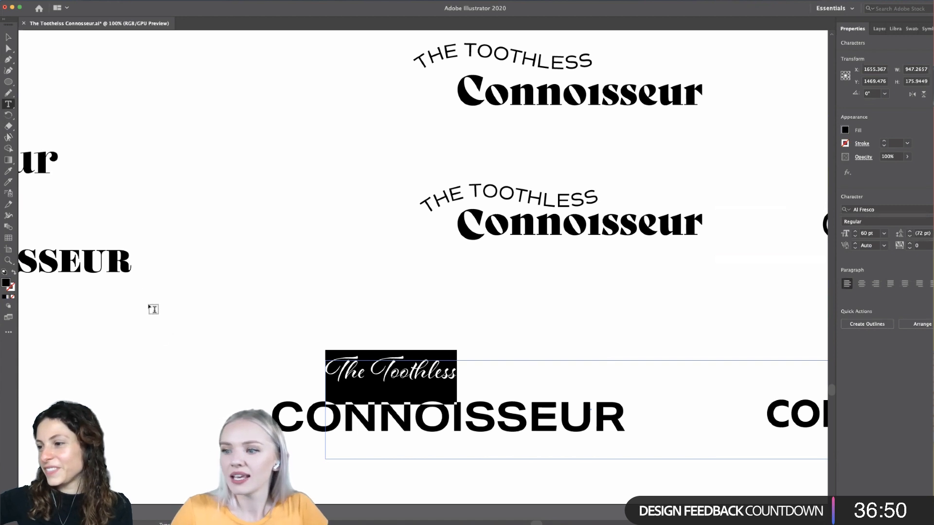
# - Move the Al Fresco "The Toothless" right and closer to the CONNOISSEUR, to about X 1726 px, Y 1484 px
pyautogui.click(8, 38)
pyautogui.click(340, 301)
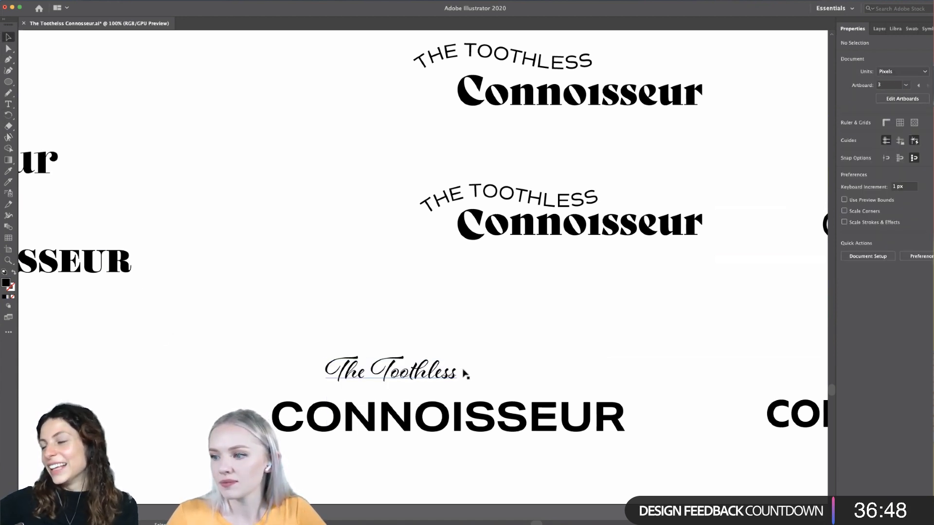
pyautogui.moveTo(435, 376); pyautogui.dragTo(474, 384)
pyautogui.click(471, 353)
# - Set the font size of the Al Fresco "The Toothless" to 78 pt
pyautogui.doubleClick(461, 381)
pyautogui.press('super+a')
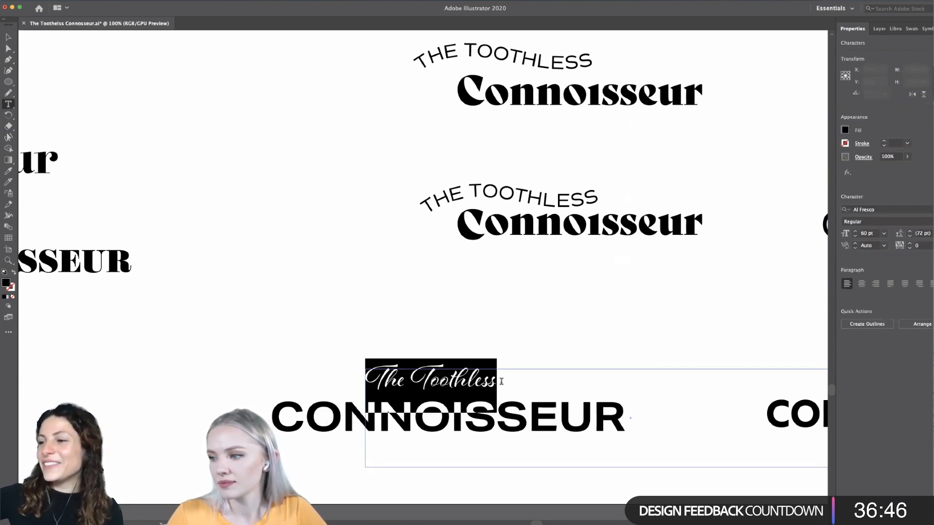
pyautogui.click(856, 233)
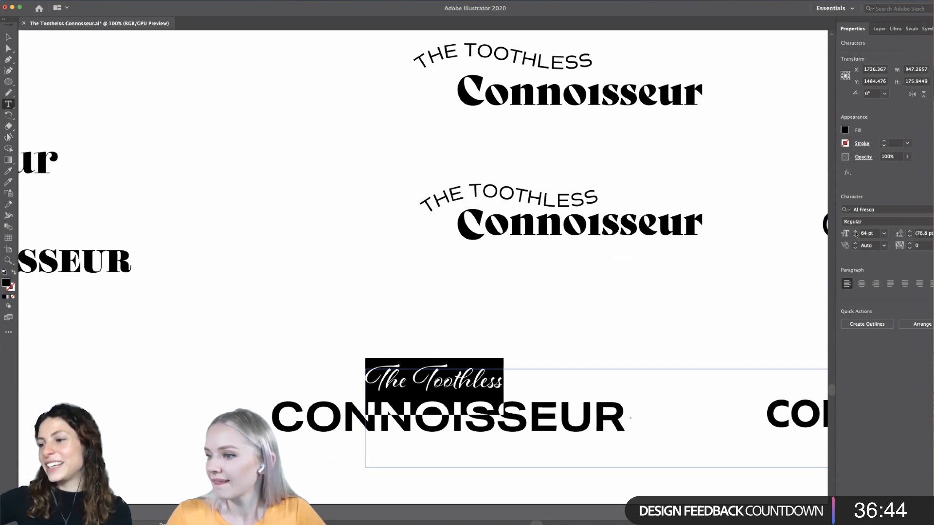
pyautogui.click(855, 234)
pyautogui.click(855, 233)
pyautogui.click(856, 233)
pyautogui.click(856, 233)
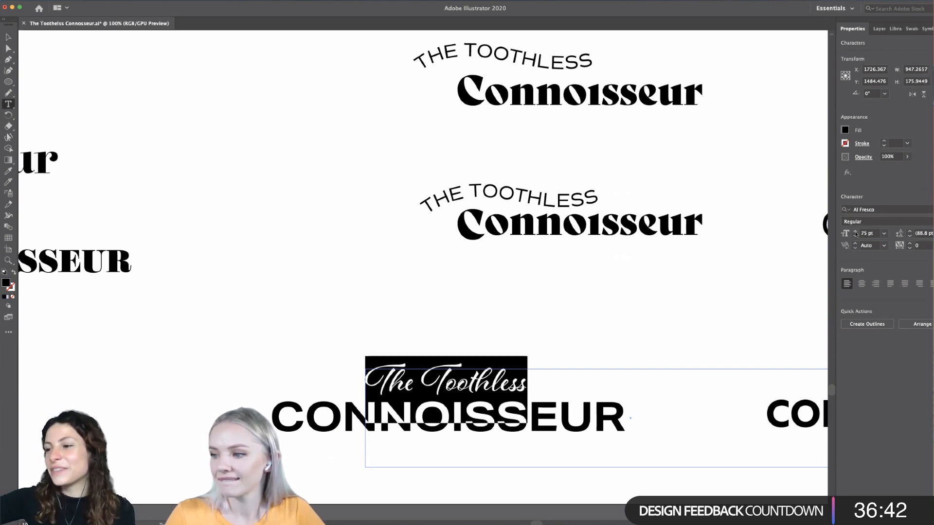
pyautogui.click(855, 234)
pyautogui.click(855, 234)
pyautogui.click(855, 233)
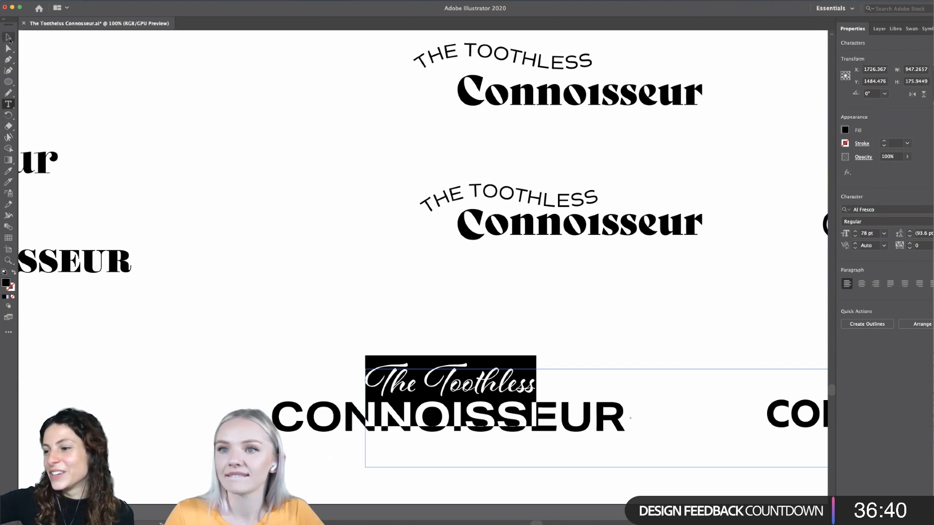
# - Change the capital T of "Toothless" to lowercase so the script line reads "The toothless"
pyautogui.click(9, 37)
pyautogui.doubleClick(450, 385)
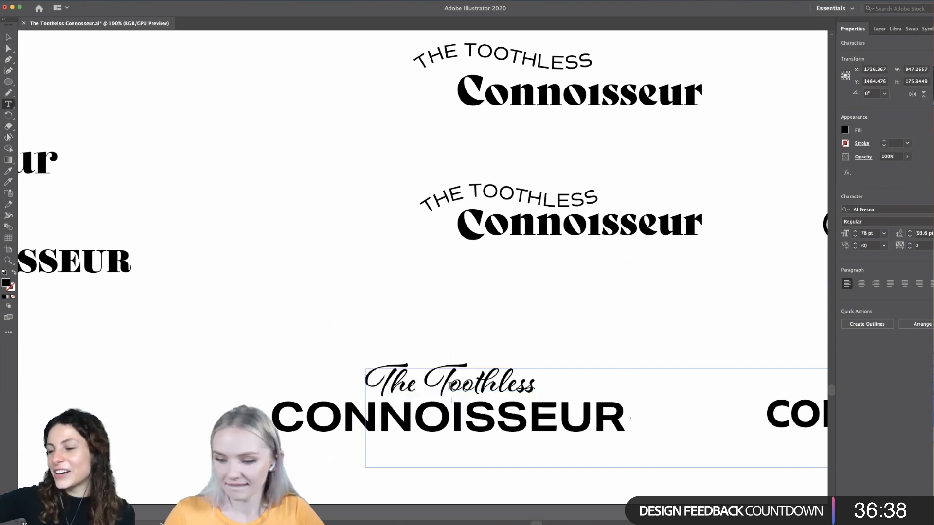
pyautogui.press('BackSpace')
pyautogui.write('t')
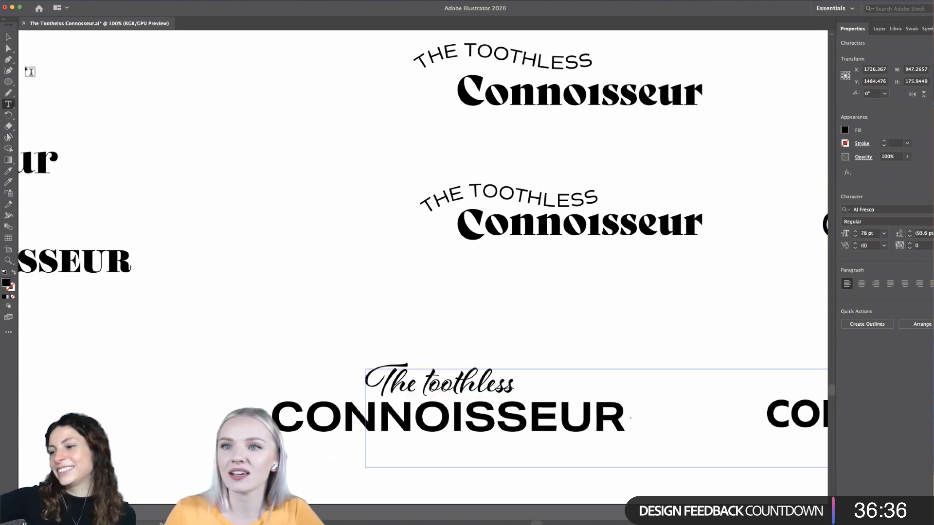
# - Move the script "The toothless" slightly up and left above the CONNOISSEUR, to about X 1712 px, Y 1476 px
pyautogui.click(8, 37)
pyautogui.moveTo(477, 391); pyautogui.dragTo(470, 387)
pyautogui.click(440, 396)
pyautogui.scroll(-3, 440, 396)
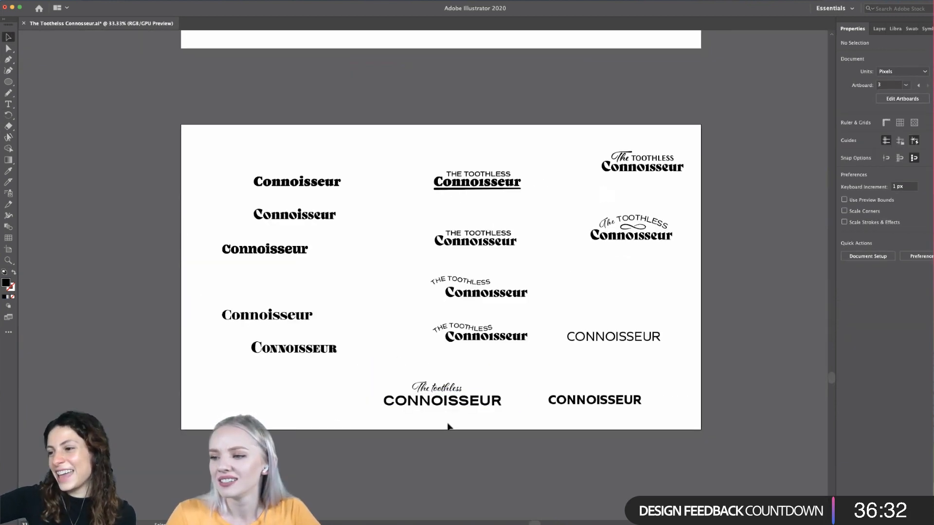
pyautogui.scroll(2, 448, 427)
pyautogui.hscroll(-1, 450, 412)
pyautogui.doubleClick(425, 357)
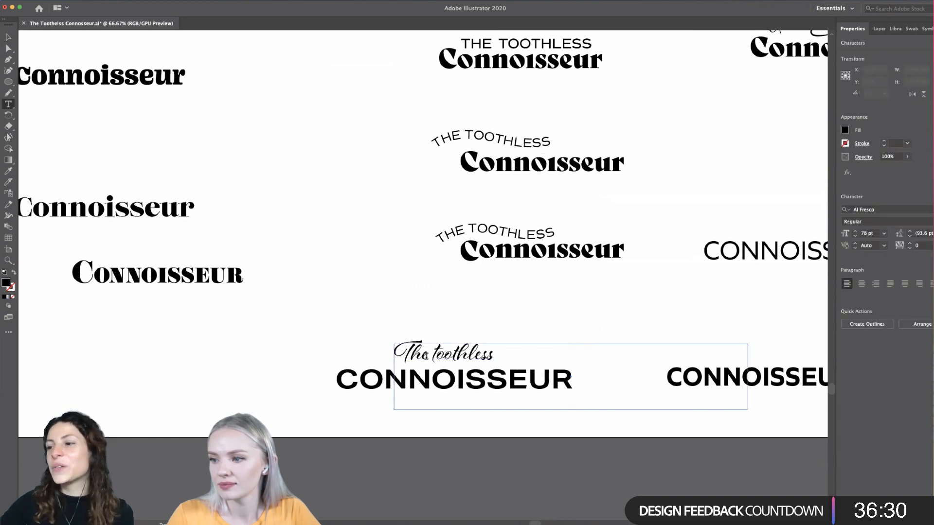
pyautogui.doubleClick(426, 356)
pyautogui.hotkey('ctrl', 'c')
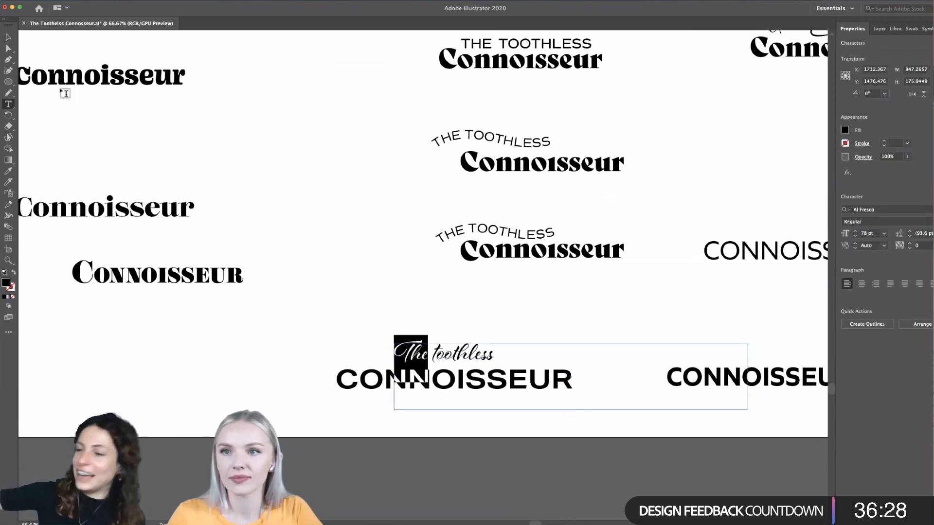
pyautogui.click(8, 37)
pyautogui.click(229, 385)
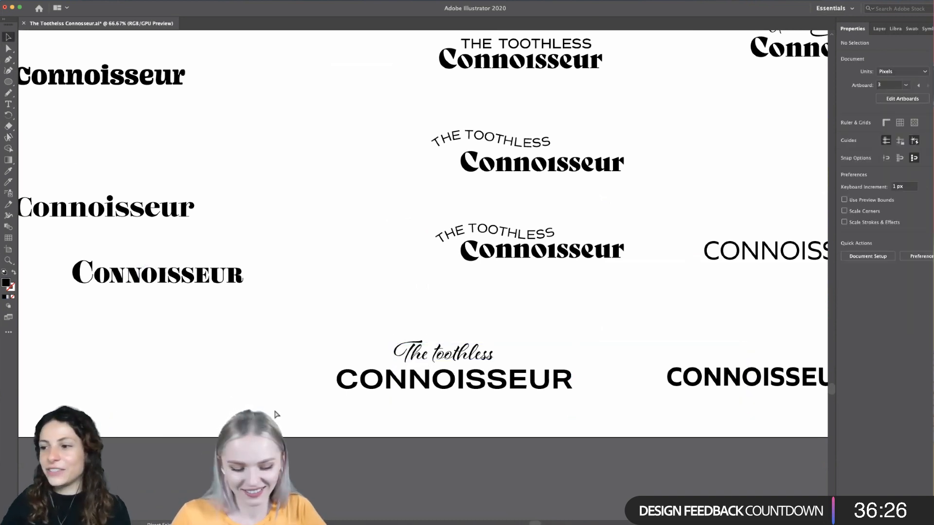
# - Paste a copy of the script "The" and place it directly before the large CONNOISSEUR, level with the word
pyautogui.hotkey('ctrl', 'v')
pyautogui.moveTo(394, 287); pyautogui.dragTo(328, 432)
pyautogui.click(370, 425)
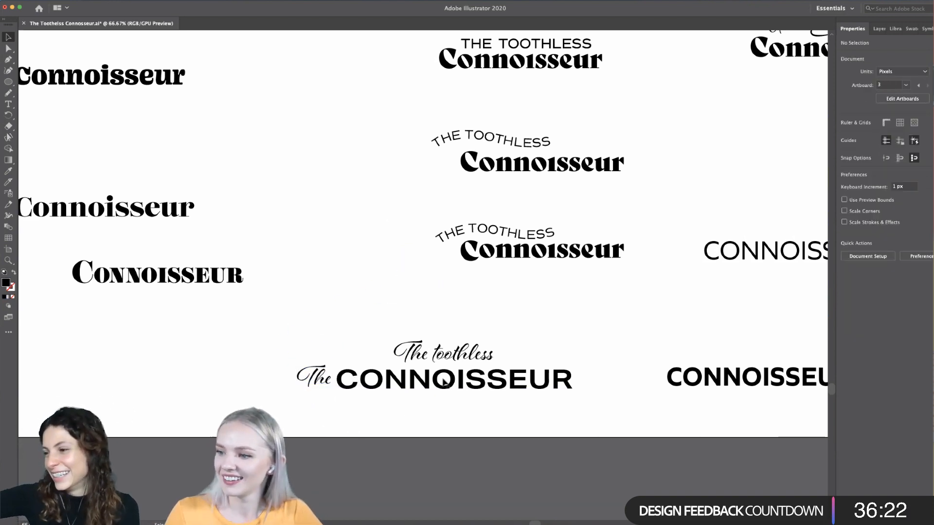
# - Remove the word "The" from the Al Fresco line above the CONNOISSEUR, leaving only "toothless"
pyautogui.doubleClick(443, 362)
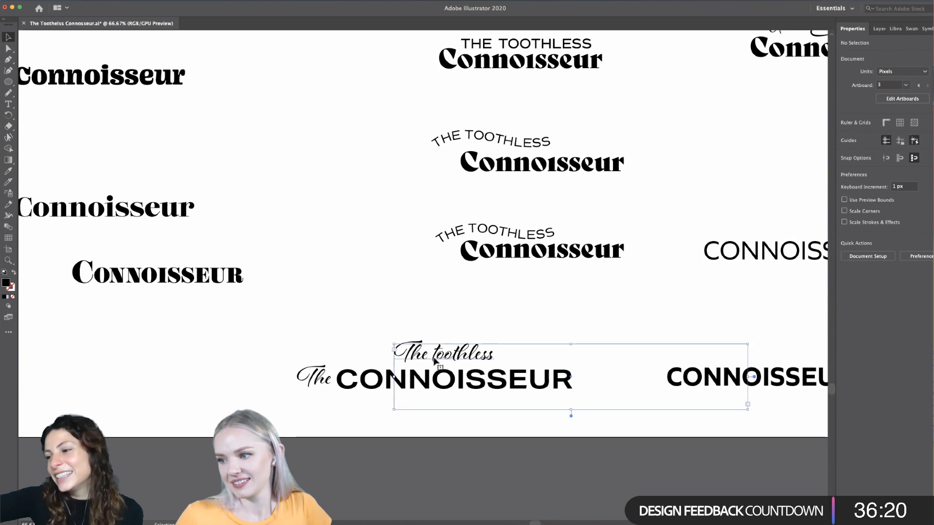
pyautogui.moveTo(433, 360); pyautogui.dragTo(387, 358)
pyautogui.press('BackSpace')
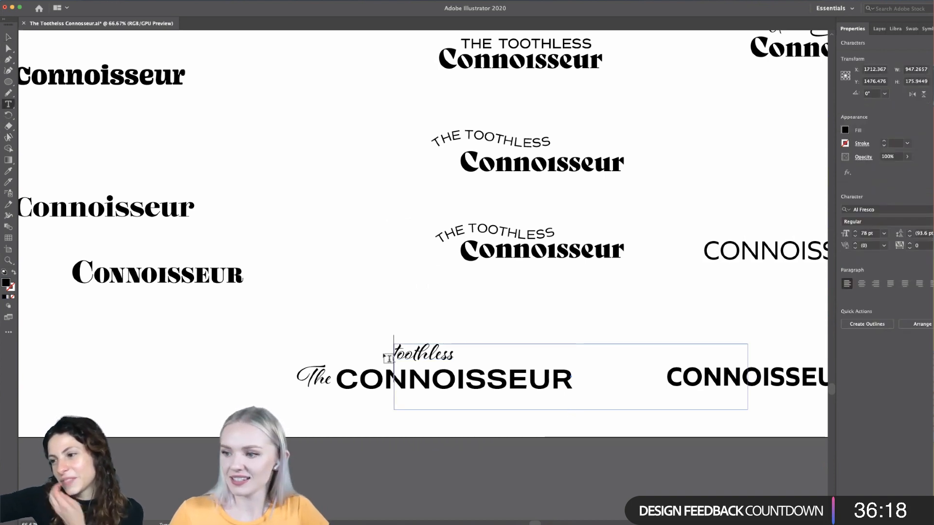
pyautogui.press('Escape')
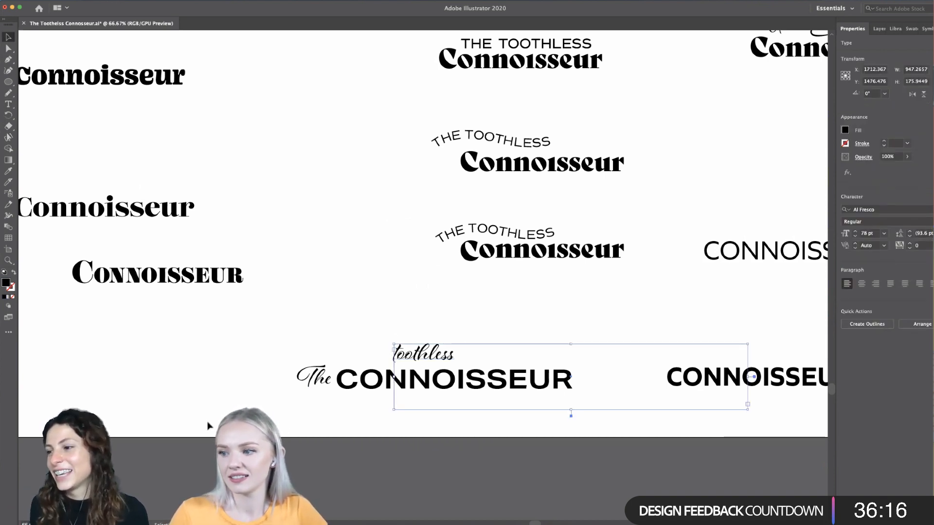
pyautogui.click(214, 426)
# - Delete the script "toothless" line above the CONNOISSEUR
pyautogui.scroll(-2, 470, 422)
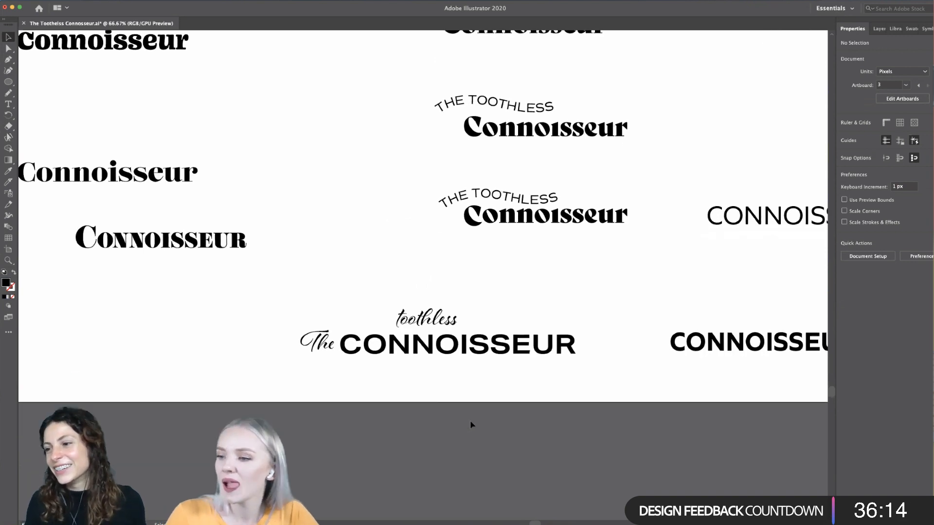
pyautogui.scroll(1, 431, 395)
pyautogui.scroll(1, 432, 396)
pyautogui.click(452, 304)
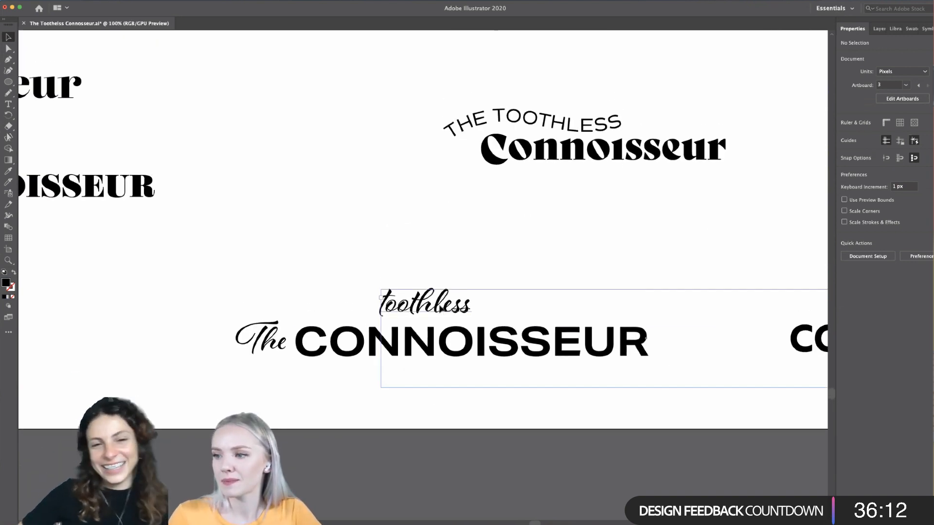
pyautogui.moveTo(452, 304); pyautogui.dragTo(474, 300)
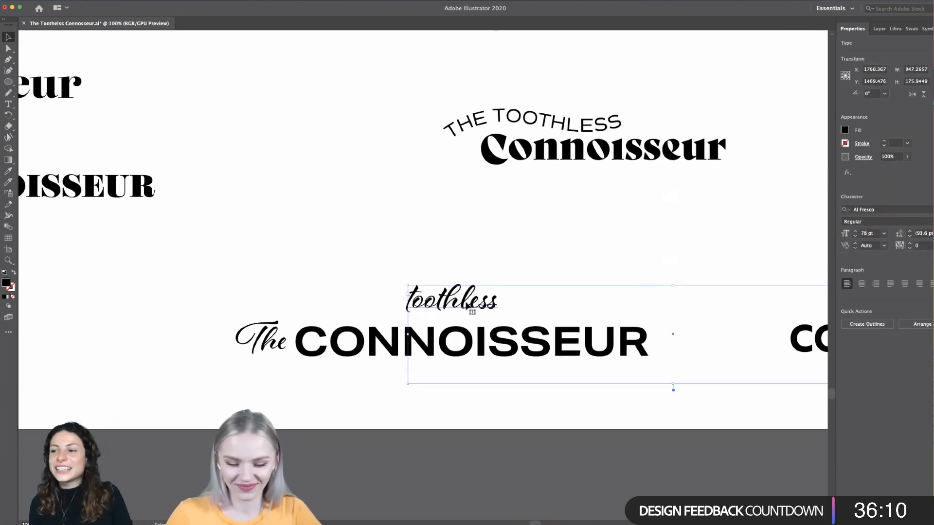
pyautogui.press('Delete')
# - Duplicate the sans serif "THE TOOTHLESS" from the plain stacked wordmark and place it just above the large CONNOISSEUR
pyautogui.scroll(-3, 467, 309)
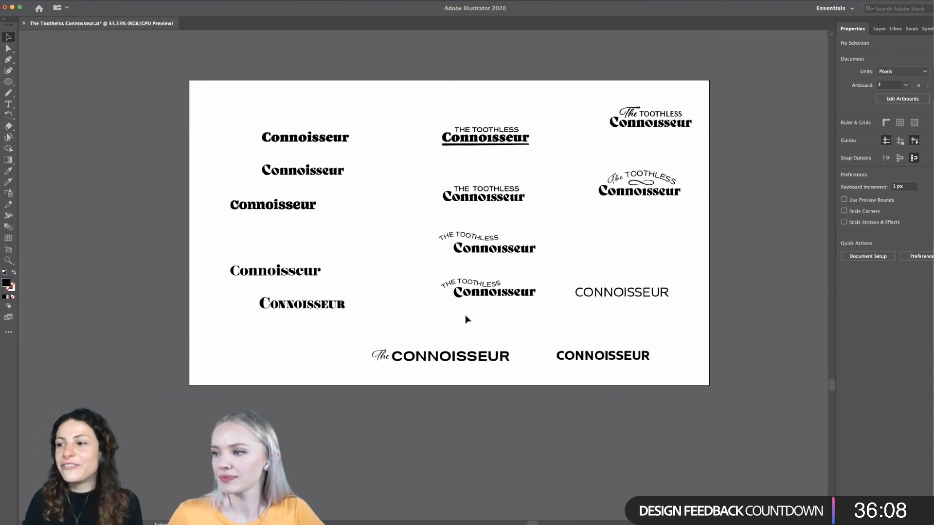
pyautogui.scroll(2, 466, 319)
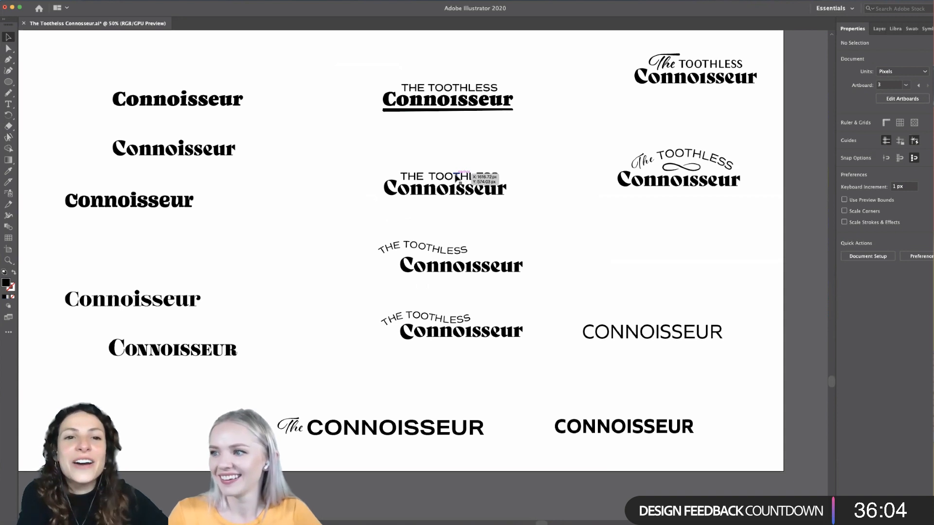
pyautogui.moveTo(457, 179); pyautogui.dragTo(389, 412)
pyautogui.click(351, 395)
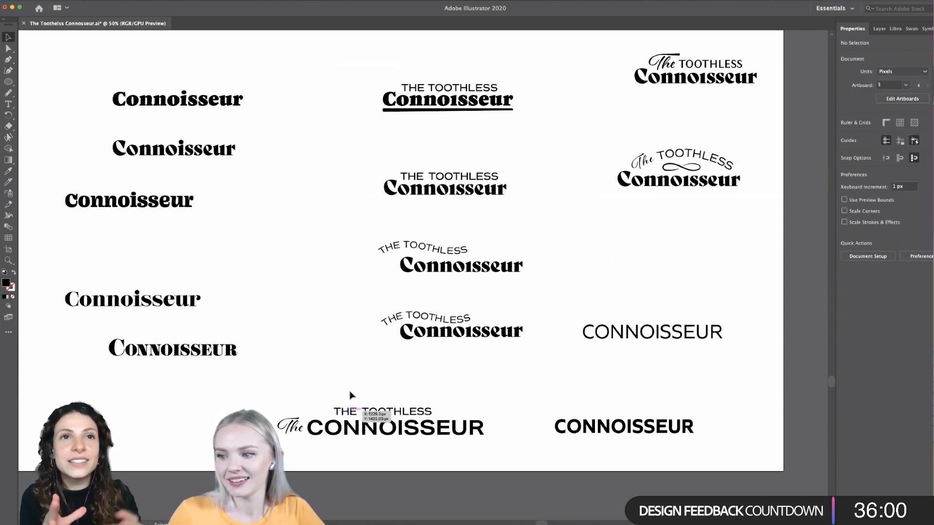
pyautogui.moveTo(335, 410); pyautogui.dragTo(334, 411)
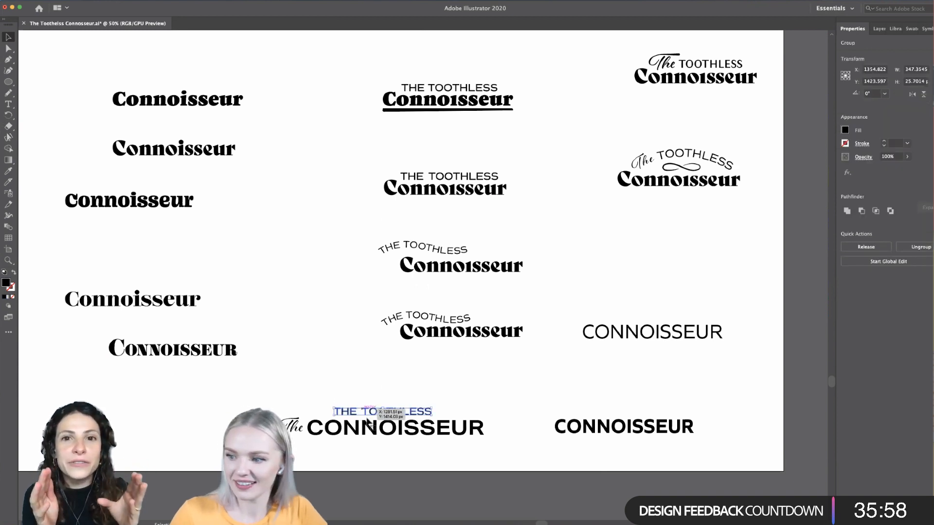
# - Delete "THE" from the copied group above the CONNOISSEUR, leave its isolation and shift the remaining "TOOTHLESS" slightly left
pyautogui.scroll(2, 368, 418)
pyautogui.doubleClick(335, 410)
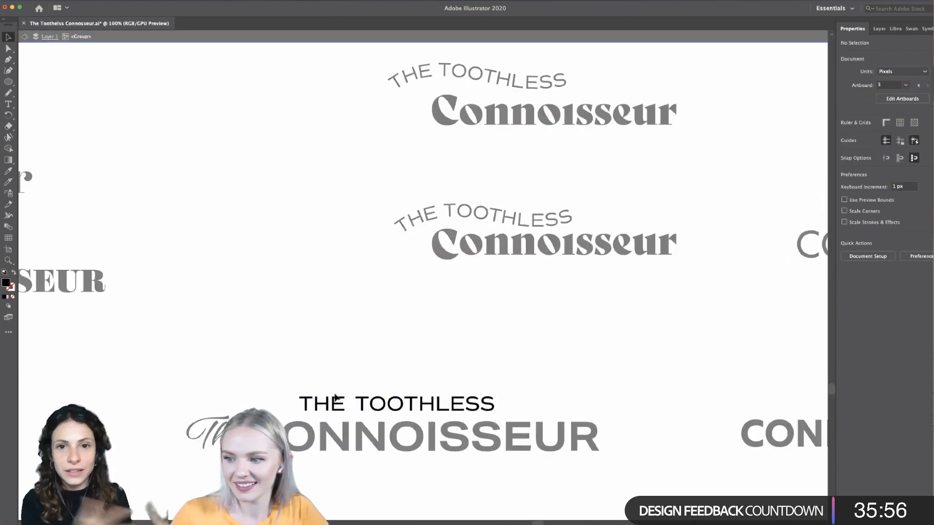
pyautogui.press('Delete')
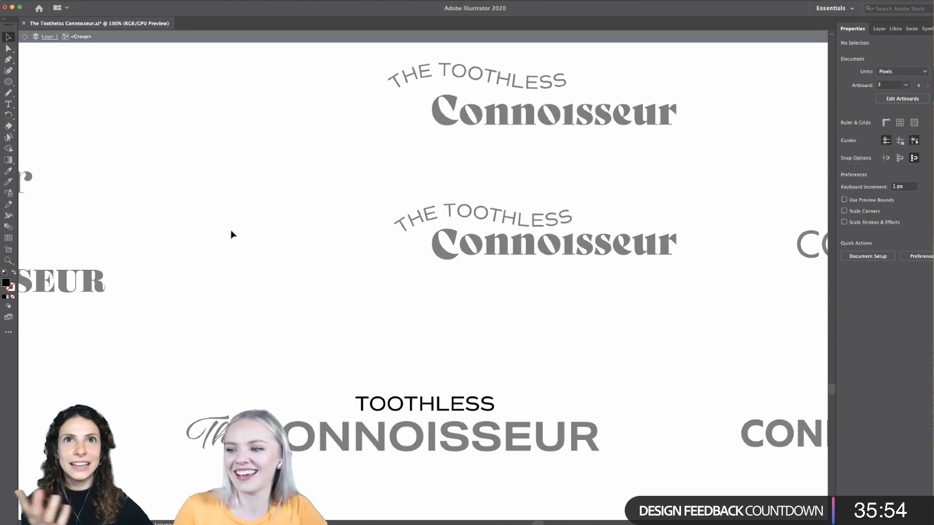
pyautogui.click(23, 37)
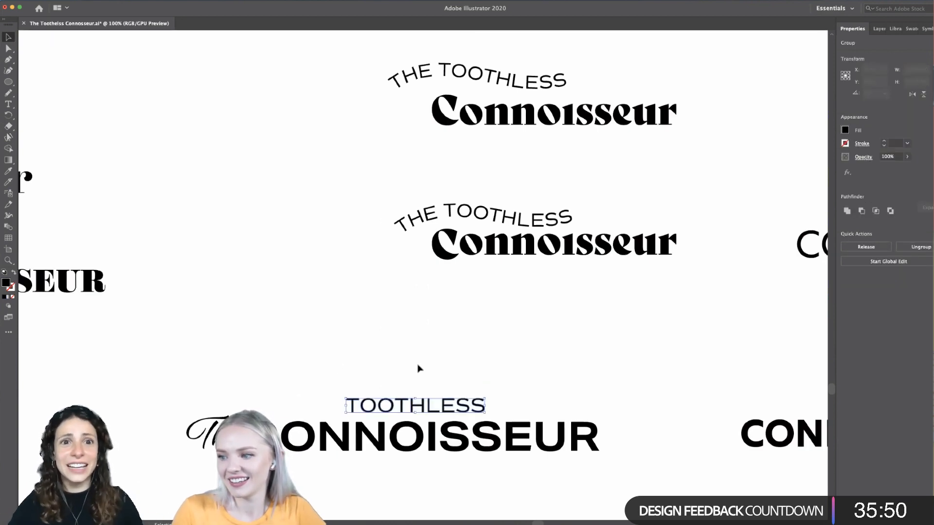
# - Move the script "The" slightly left to widen its gap to the CONNOISSEUR
pyautogui.scroll(-2, 417, 369)
pyautogui.scroll(2, 417, 369)
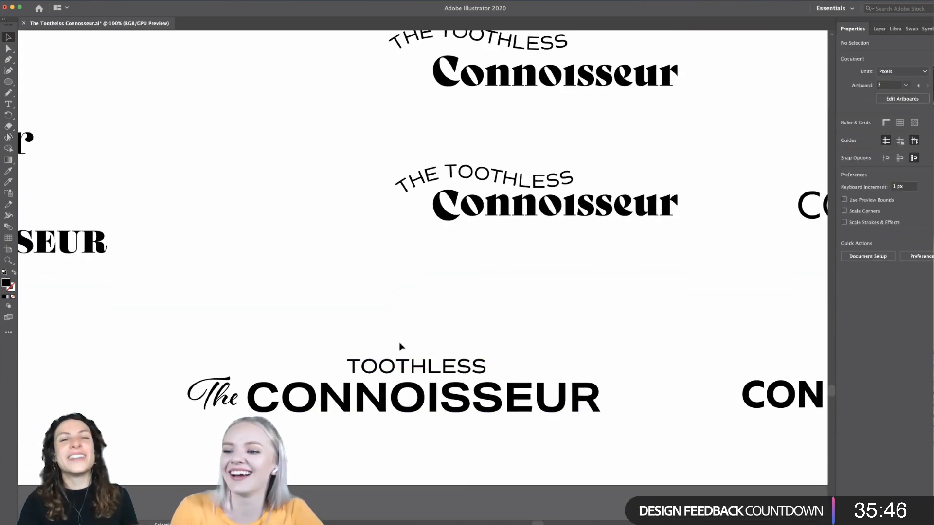
pyautogui.hscroll(-2, 400, 343)
pyautogui.moveTo(250, 404); pyautogui.dragTo(246, 404)
pyautogui.click(260, 366)
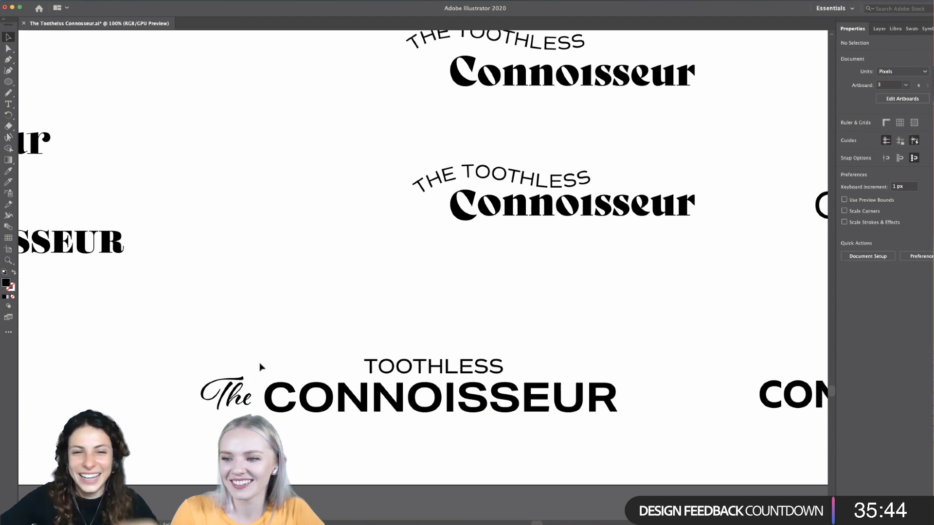
# - Draw a horizontal line about 161 px long to the left of "TOOTHLESS" with the Pen tool, giving it a black stroke and no fill
pyautogui.click(8, 59)
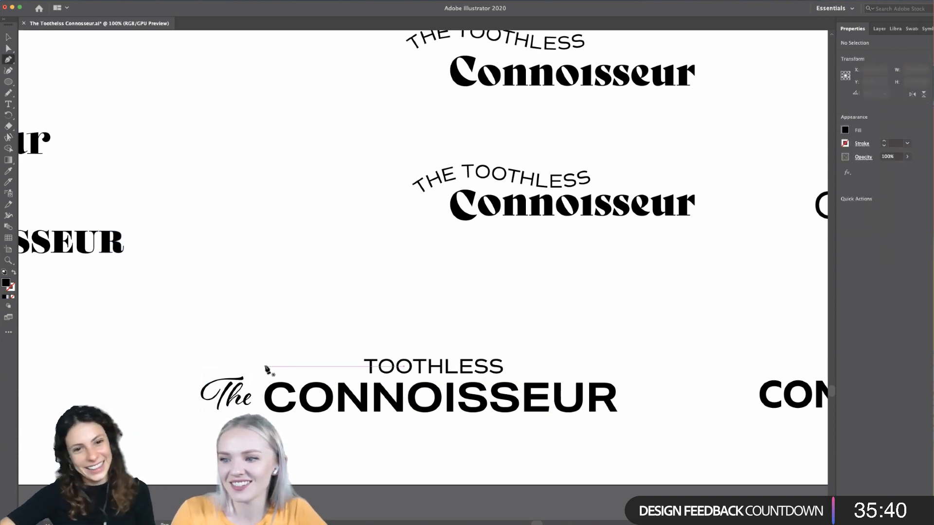
pyautogui.click(266, 367)
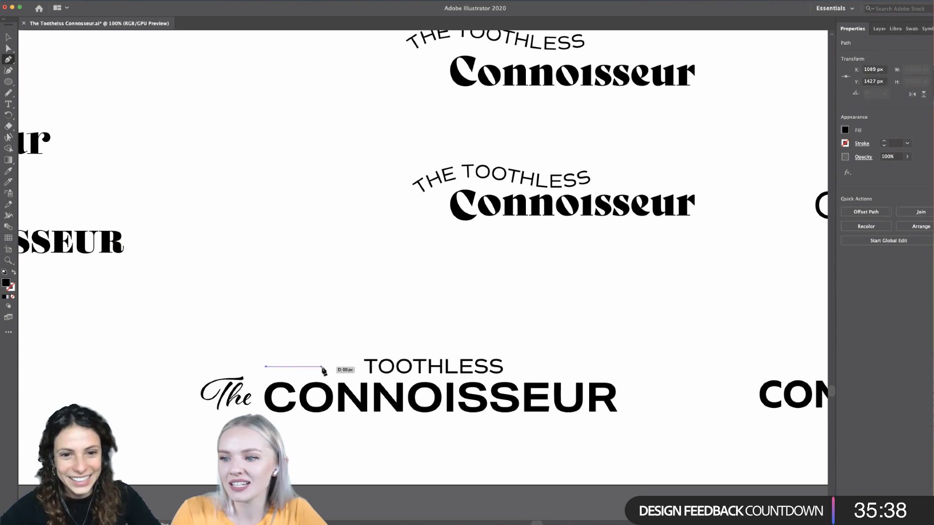
pyautogui.click(356, 367)
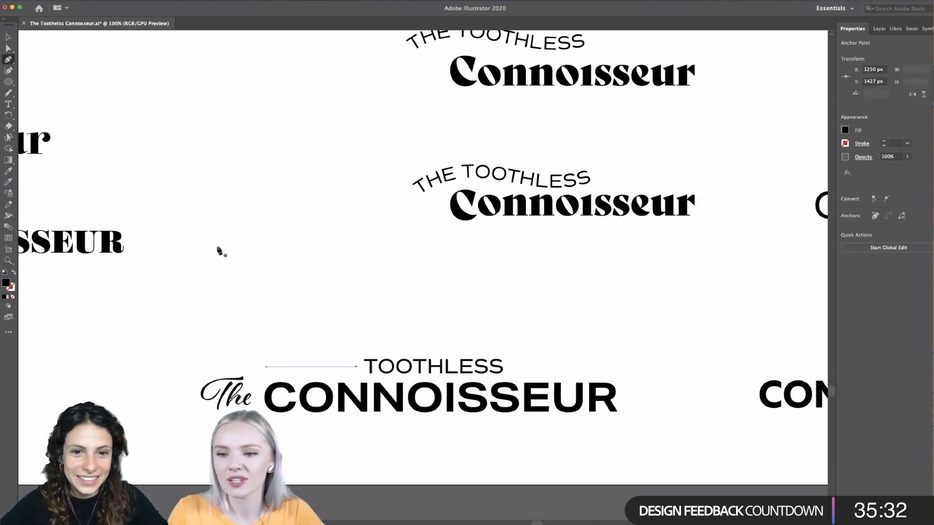
pyautogui.click(14, 272)
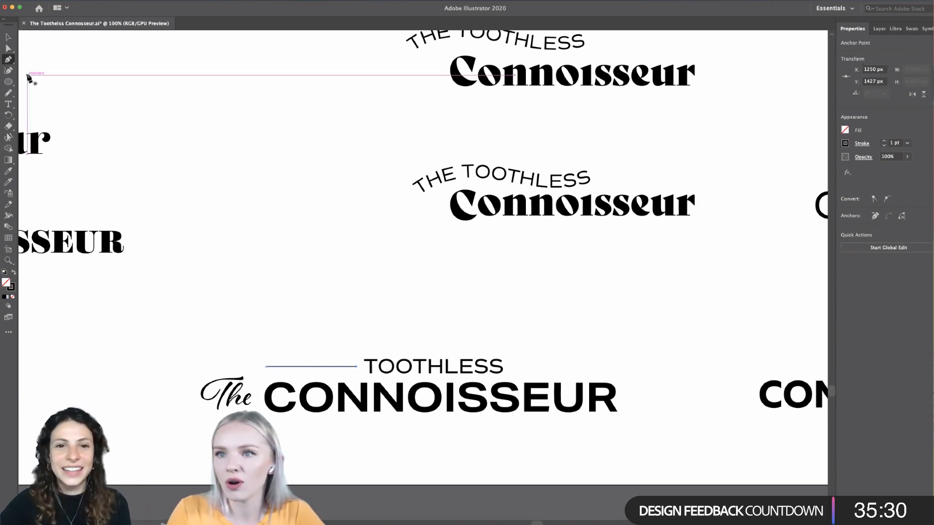
pyautogui.click(8, 38)
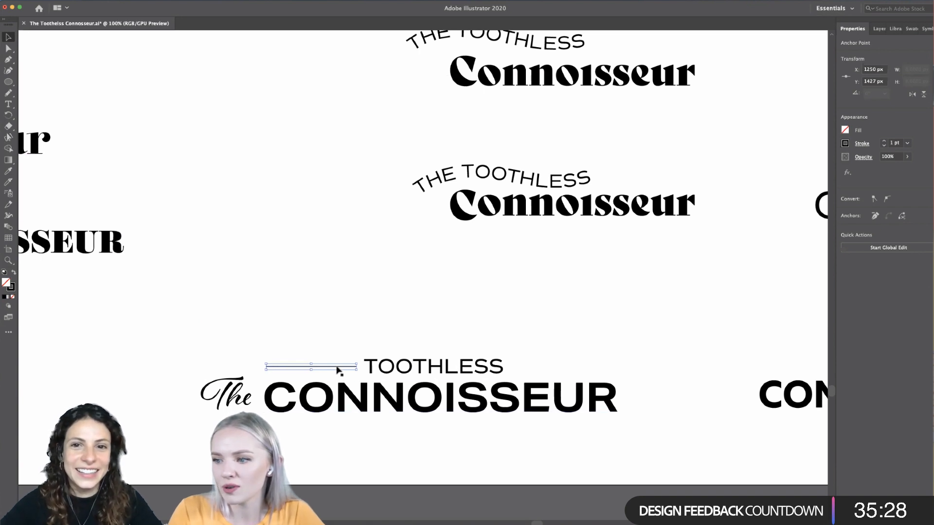
# - Duplicate the line to the right side of "TOOTHLESS" and centre the word between both lines
pyautogui.moveTo(339, 369); pyautogui.dragTo(598, 372)
pyautogui.click(554, 351)
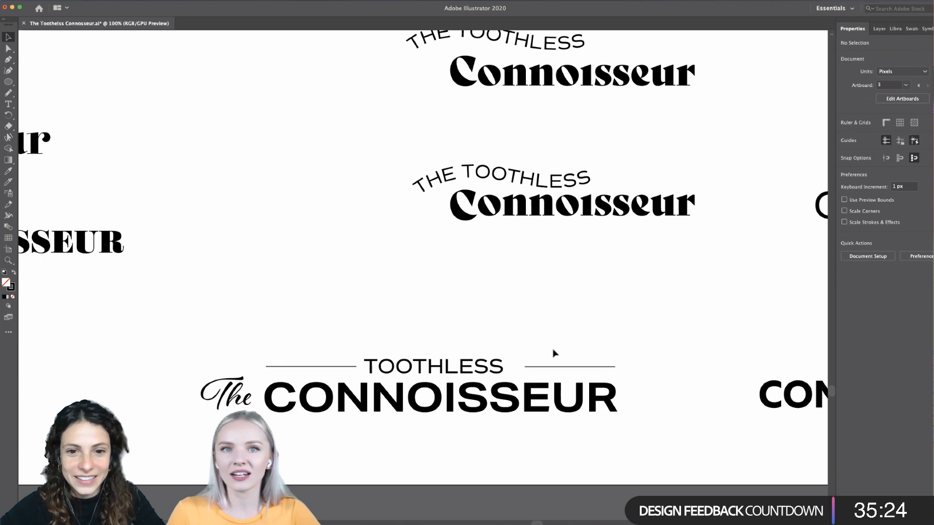
pyautogui.moveTo(503, 373); pyautogui.dragTo(508, 374)
pyautogui.click(477, 350)
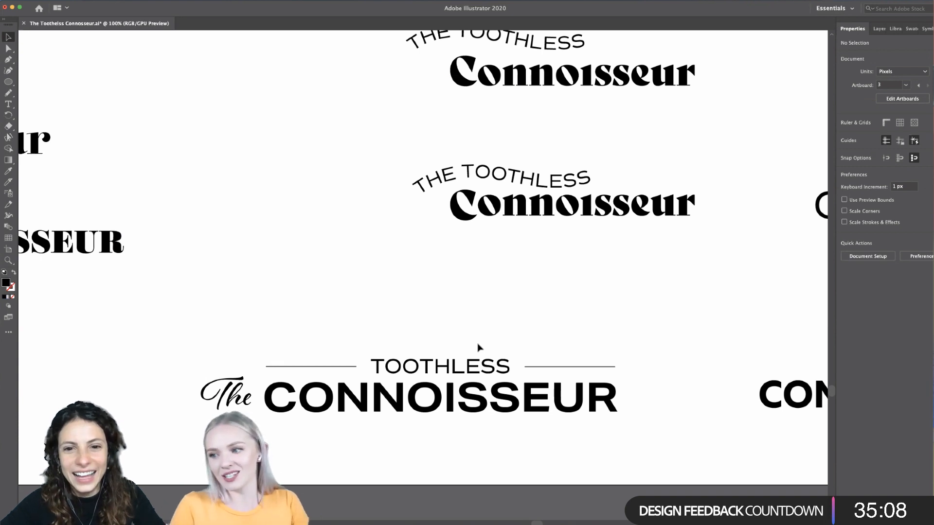
# - Move the script "The" from beside the CONNOISSEUR to centred above "TOOTHLESS"
pyautogui.scroll(-2, 477, 343)
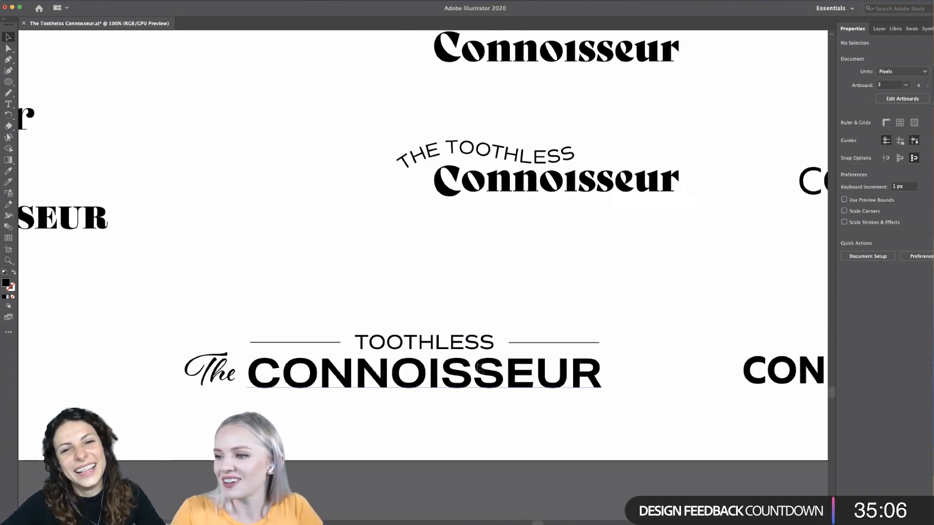
pyautogui.scroll(-3, 477, 359)
pyautogui.scroll(3, 477, 359)
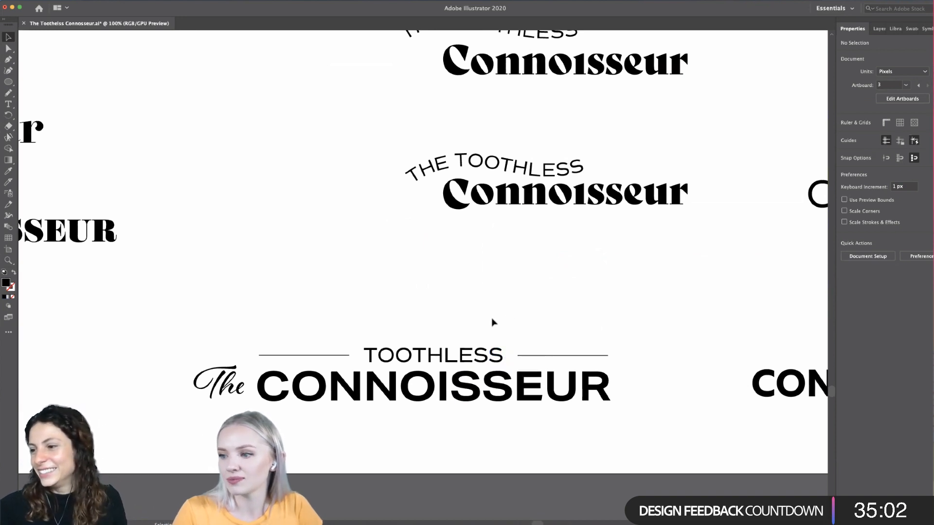
pyautogui.scroll(-5, 492, 322)
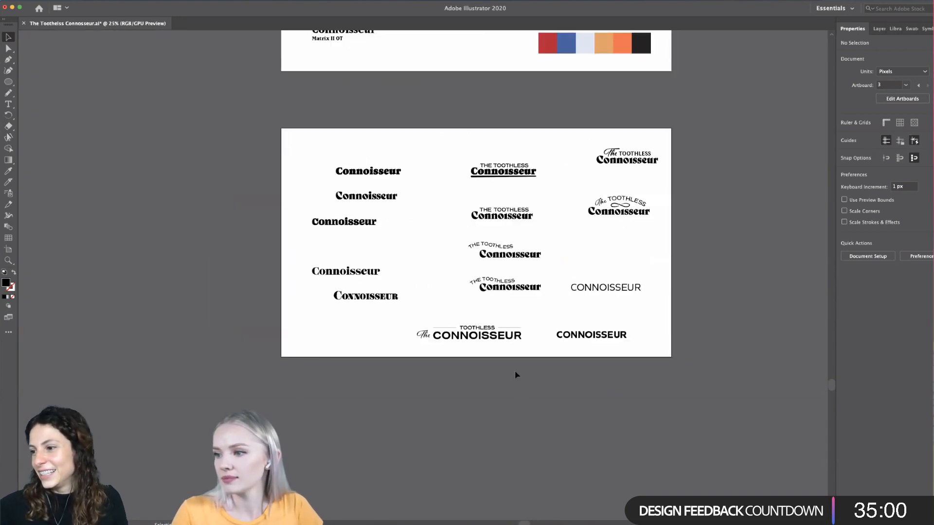
pyautogui.scroll(2, 515, 372)
pyautogui.scroll(2, 469, 382)
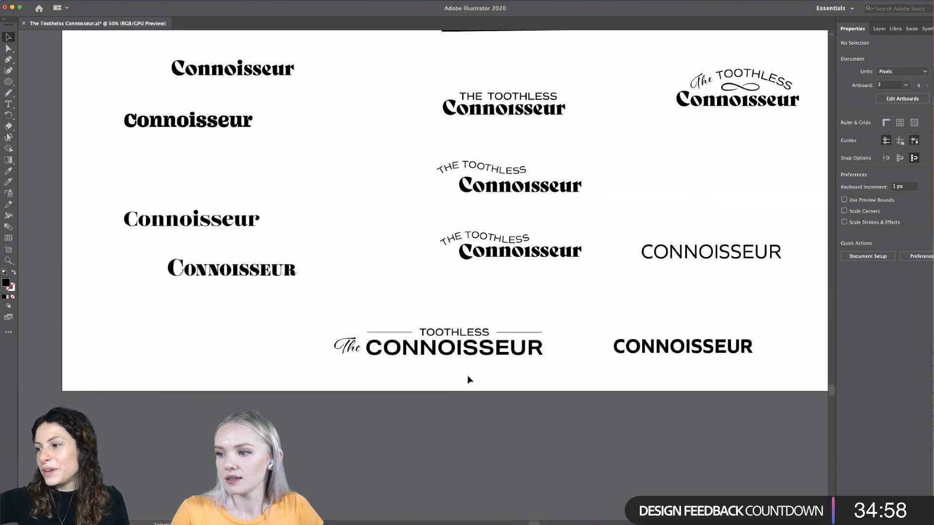
pyautogui.moveTo(361, 348); pyautogui.dragTo(459, 316)
pyautogui.scroll(-1, 526, 330)
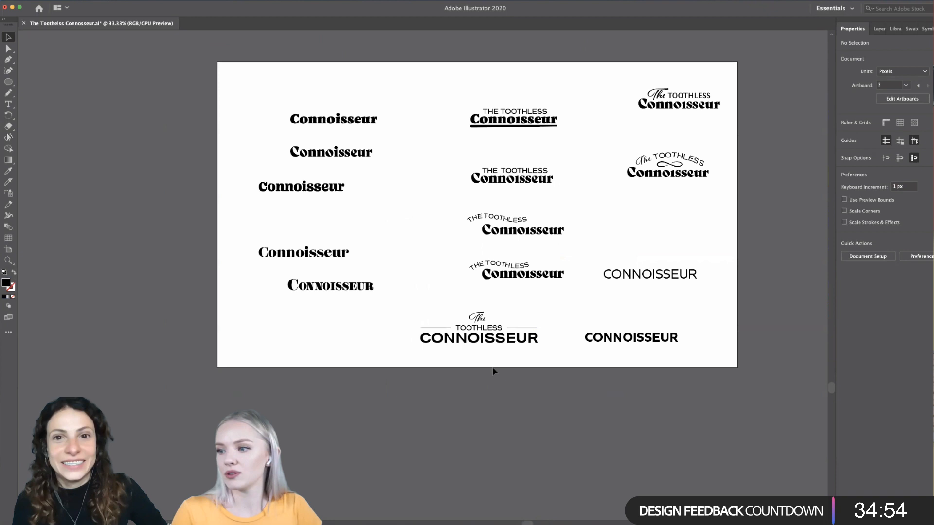
pyautogui.scroll(-1, 493, 371)
pyautogui.scroll(3, 494, 371)
pyautogui.scroll(1, 493, 372)
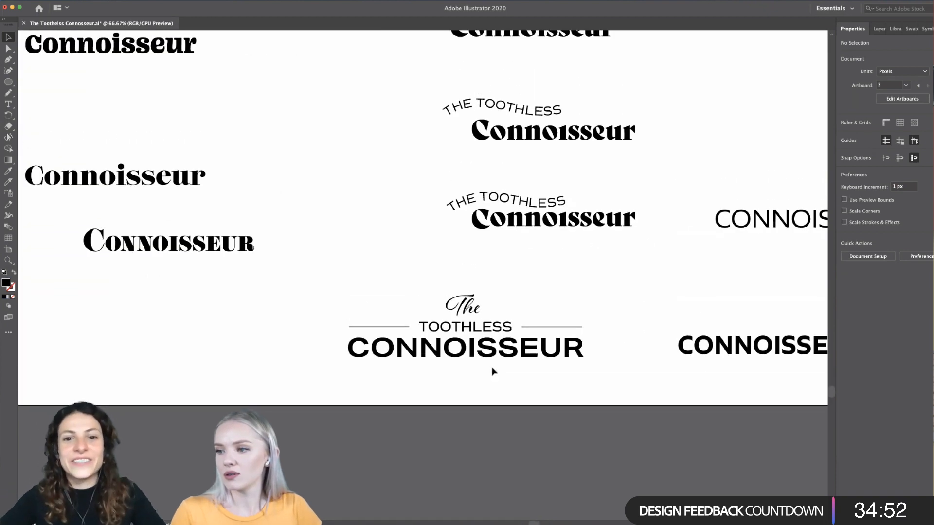
pyautogui.doubleClick(471, 349)
pyautogui.scroll(-1, 471, 348)
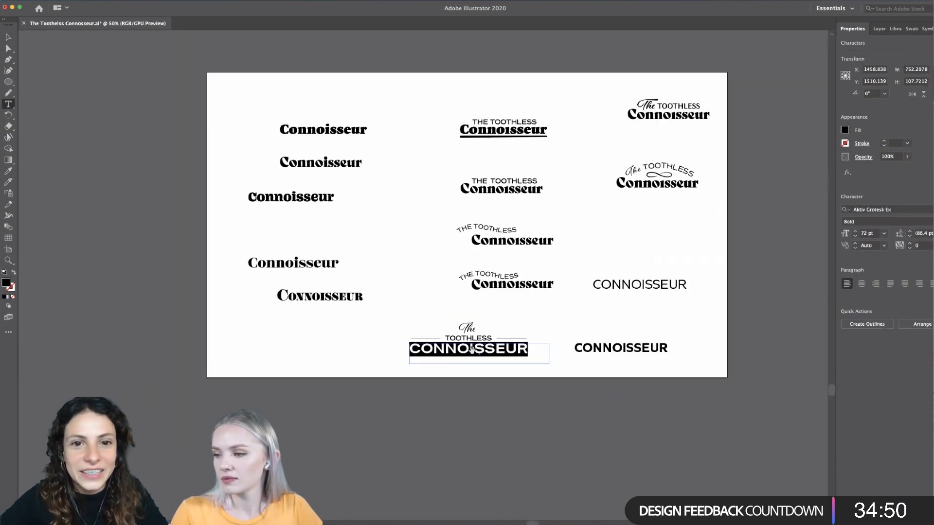
pyautogui.scroll(-1, 472, 348)
pyautogui.click(7, 37)
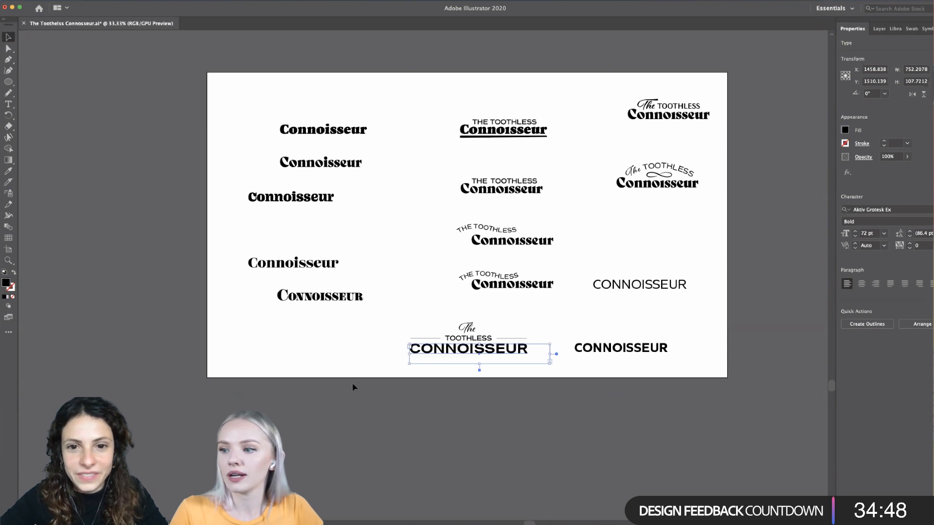
pyautogui.click(354, 385)
# - Select the CONNOISSEUR text in the stacked wordmark and compare the design with the other logo variations and font samples
pyautogui.scroll(-2, 497, 396)
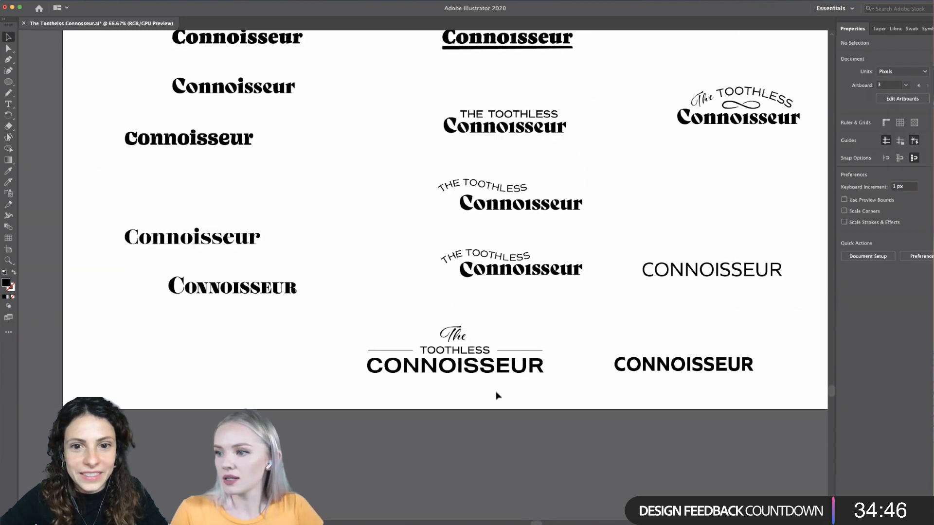
pyautogui.scroll(1, 436, 395)
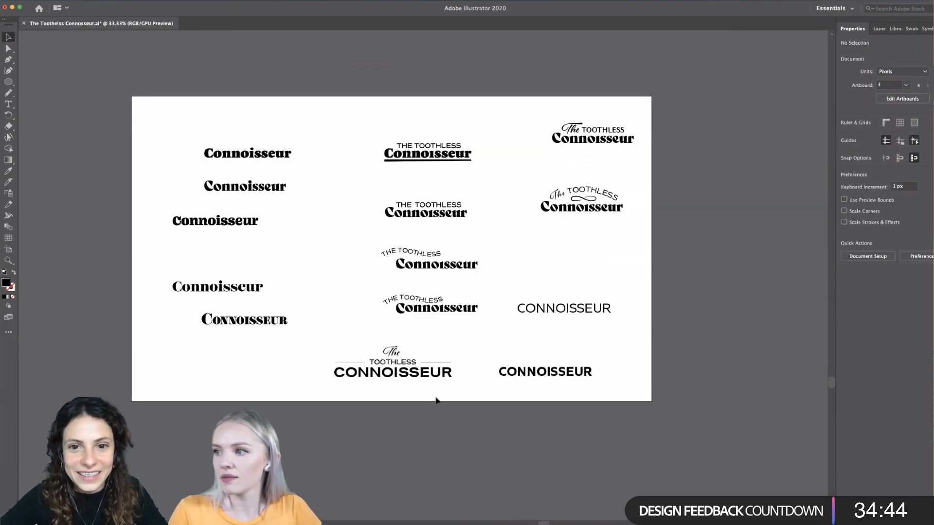
pyautogui.scroll(1, 390, 396)
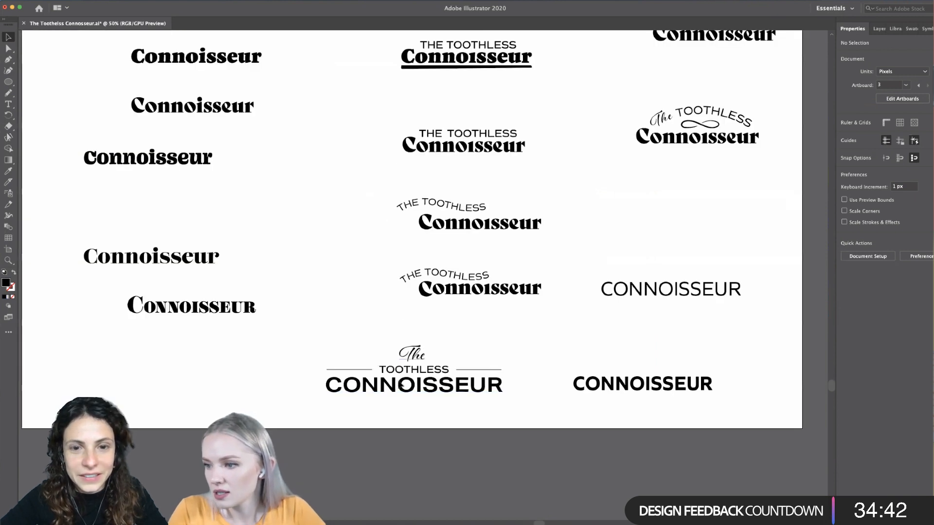
pyautogui.doubleClick(425, 395)
pyautogui.doubleClick(424, 389)
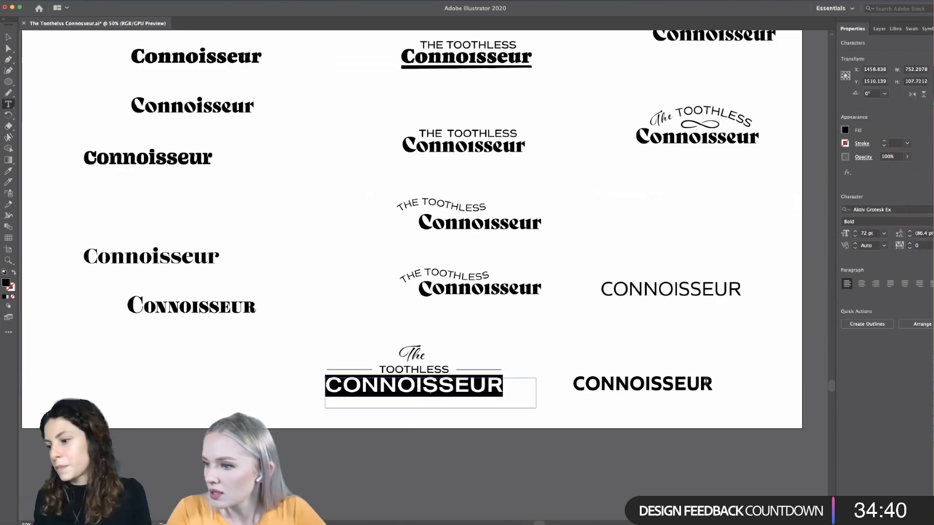
pyautogui.scroll(1, 530, 431)
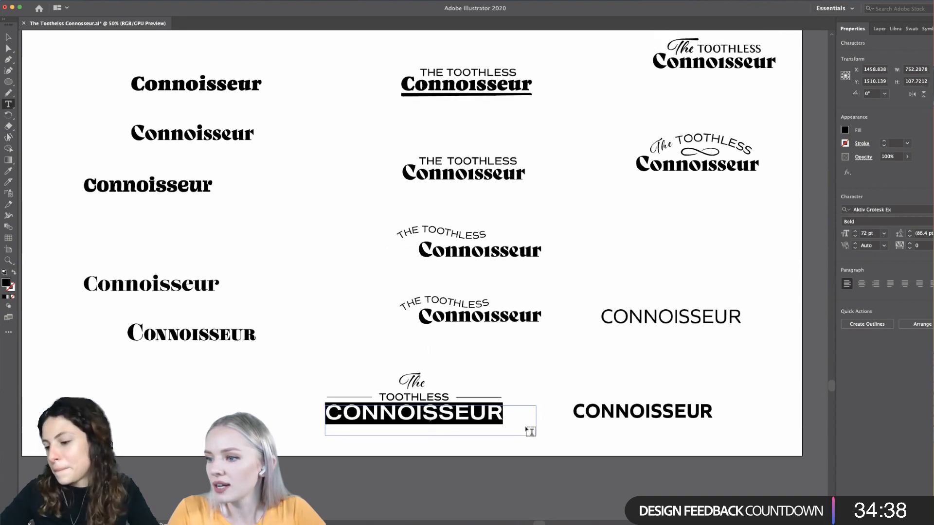
pyautogui.press('super+minus')
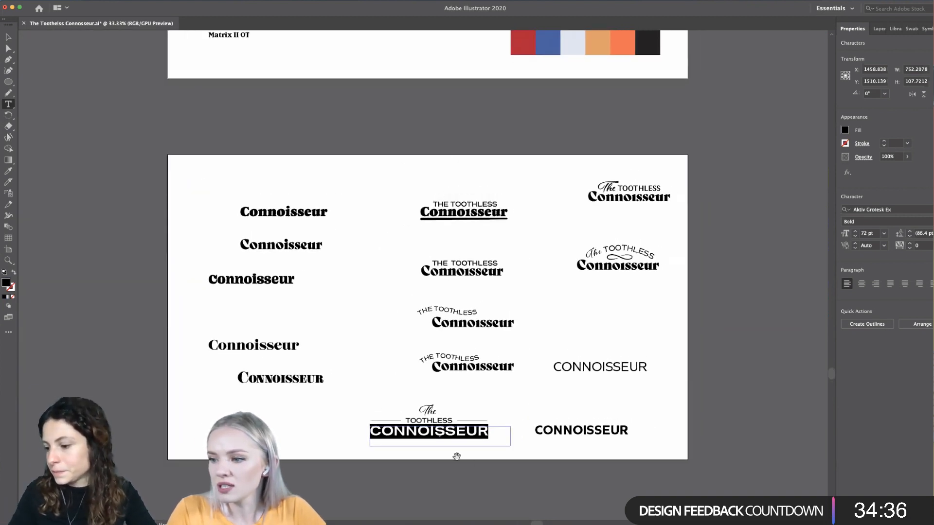
pyautogui.scroll(2, 456, 456)
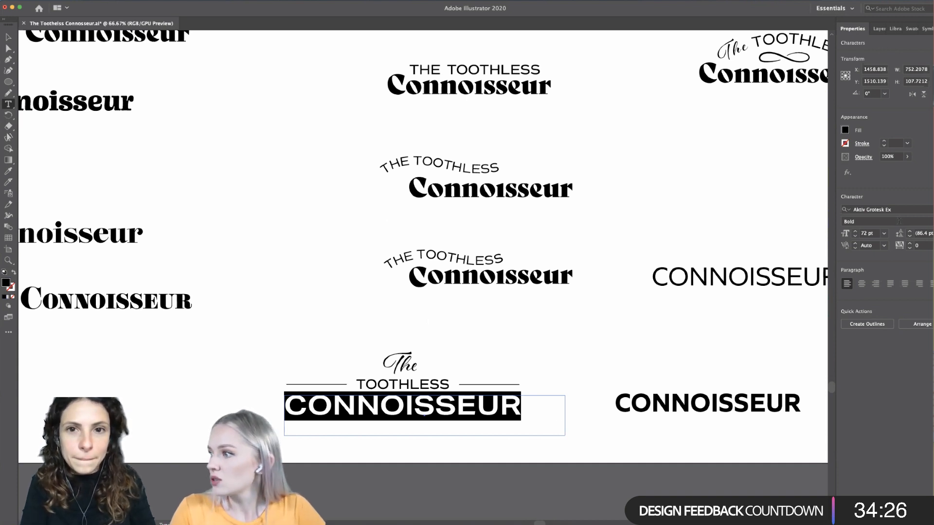
pyautogui.click(875, 221)
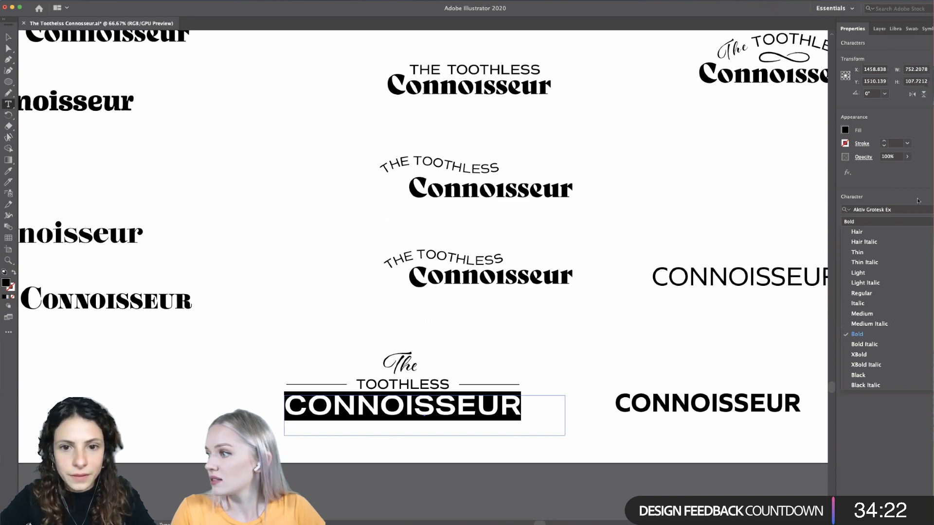
pyautogui.click(918, 200)
pyautogui.scroll(-5, 561, 337)
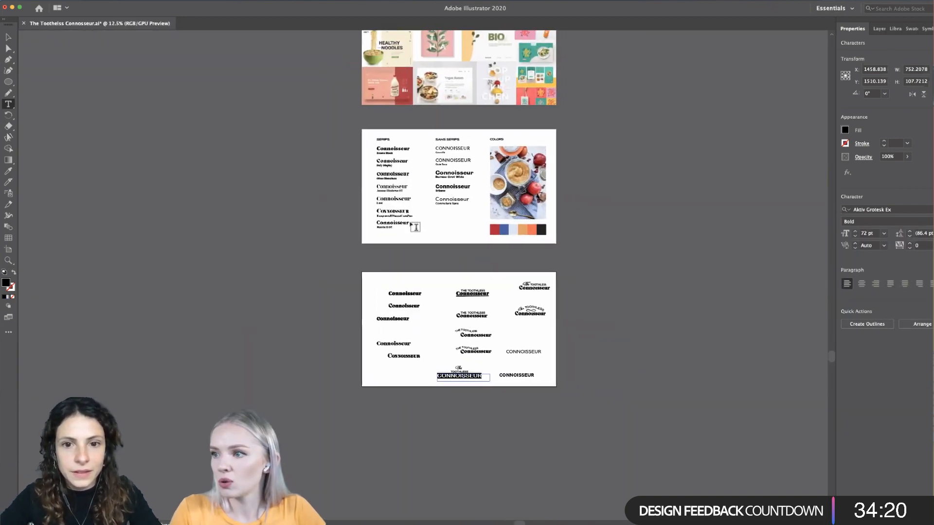
pyautogui.scroll(4, 414, 227)
pyautogui.scroll(-6, 417, 219)
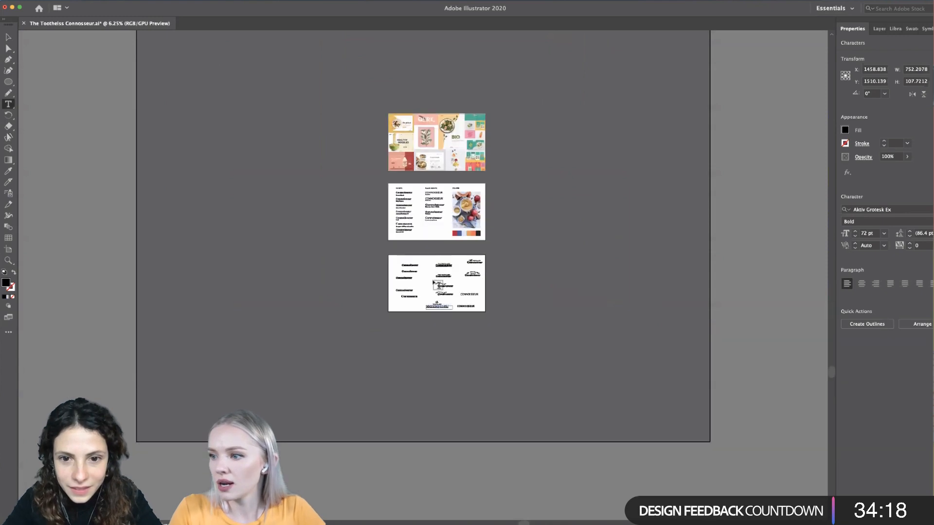
pyautogui.scroll(6, 433, 282)
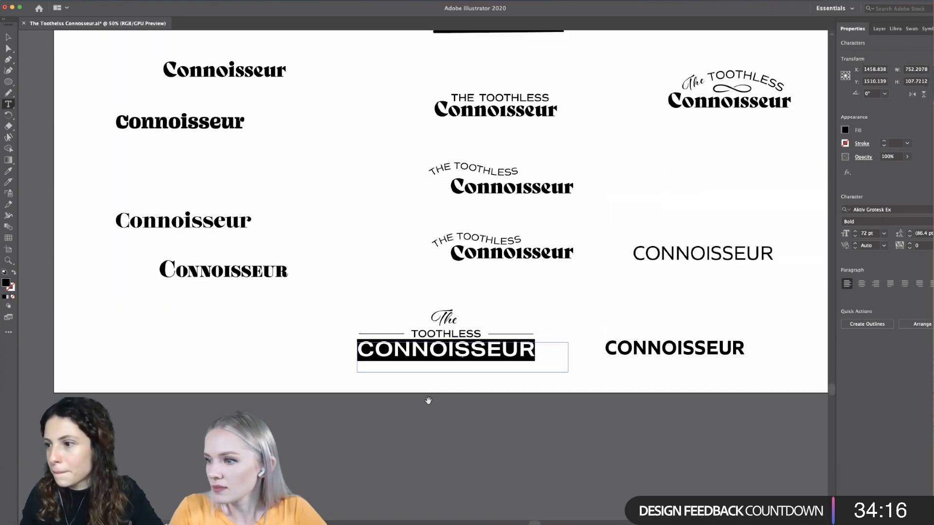
pyautogui.scroll(3, 428, 400)
# - Filter the font list to Sans Serif with condensed width and set CONNOISSEUR in Impact
pyautogui.click(920, 208)
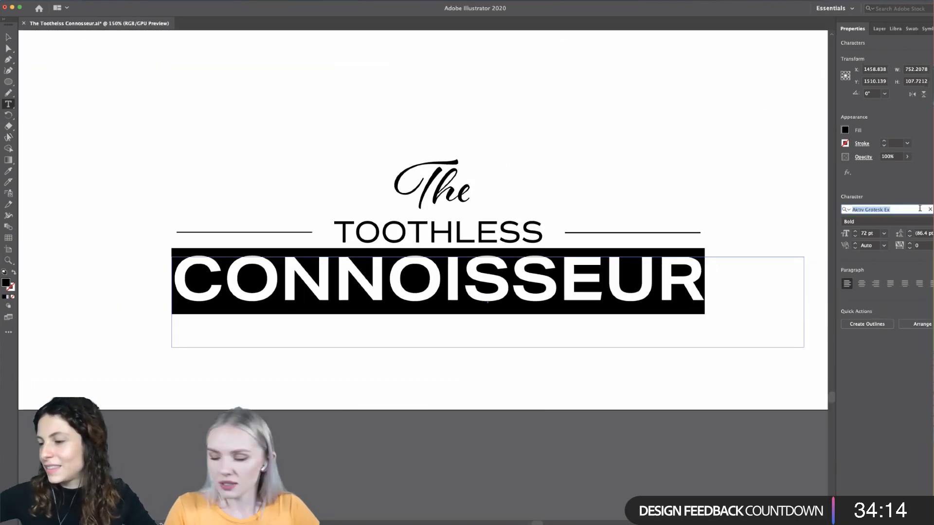
pyautogui.write('con')
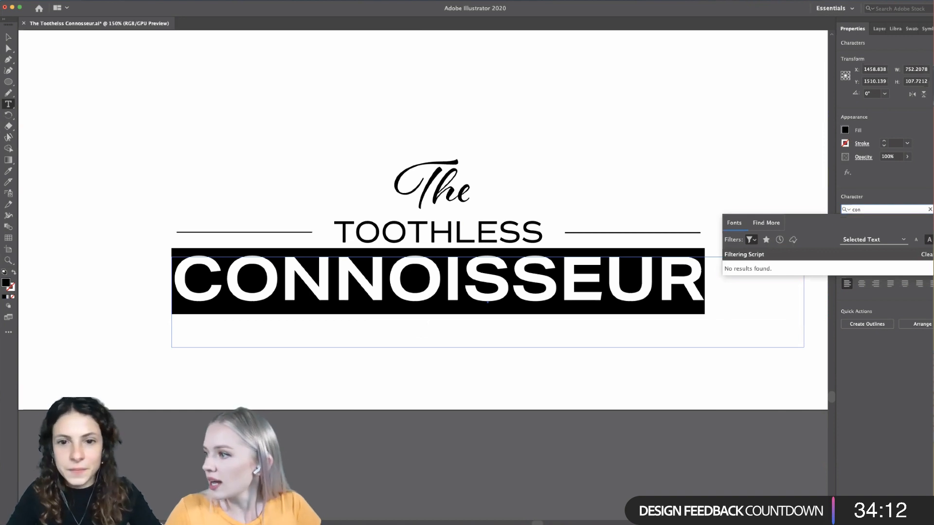
pyautogui.press('BackSpace')
pyautogui.press('BackSpace')
pyautogui.press('BackSpace')
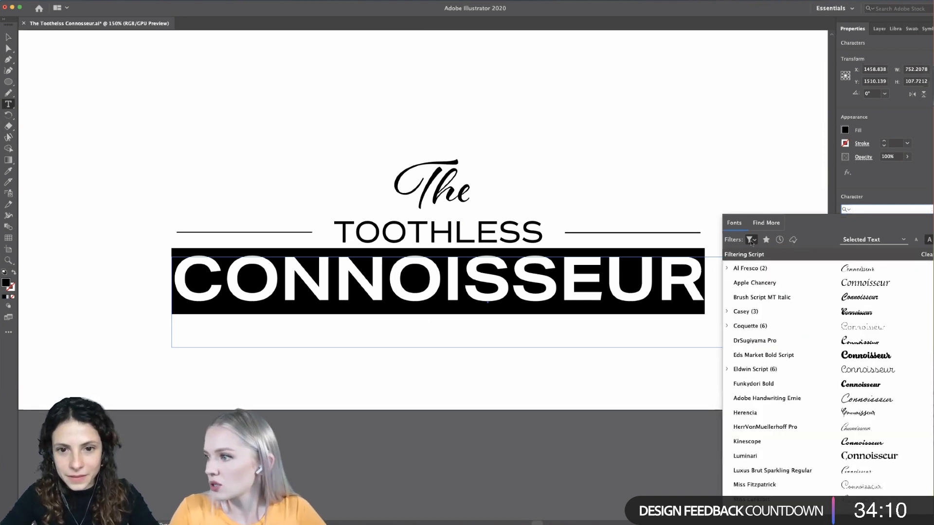
pyautogui.click(750, 240)
pyautogui.click(660, 289)
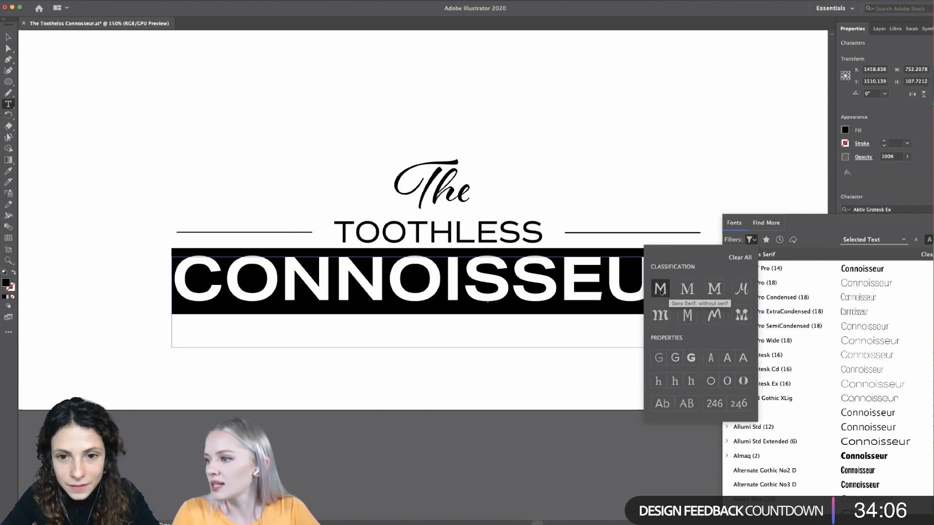
pyautogui.click(715, 359)
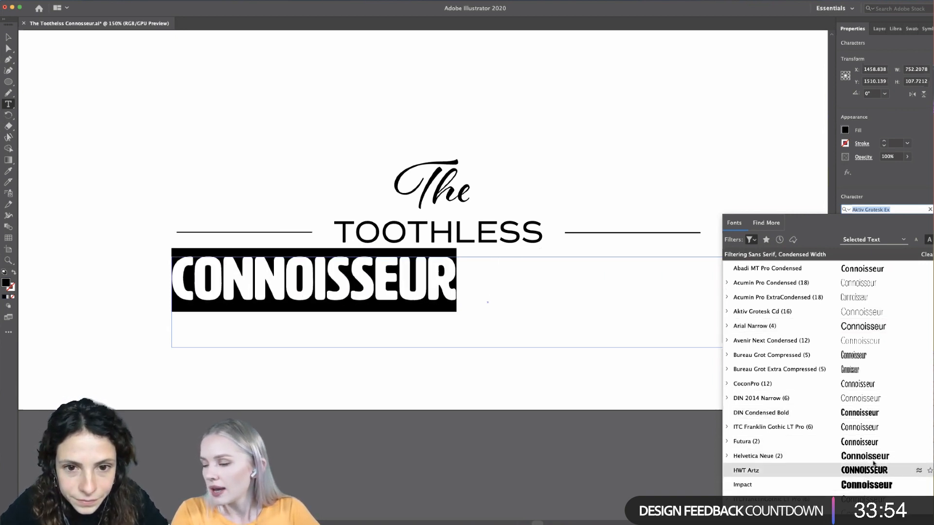
pyautogui.scroll(-3, 874, 463)
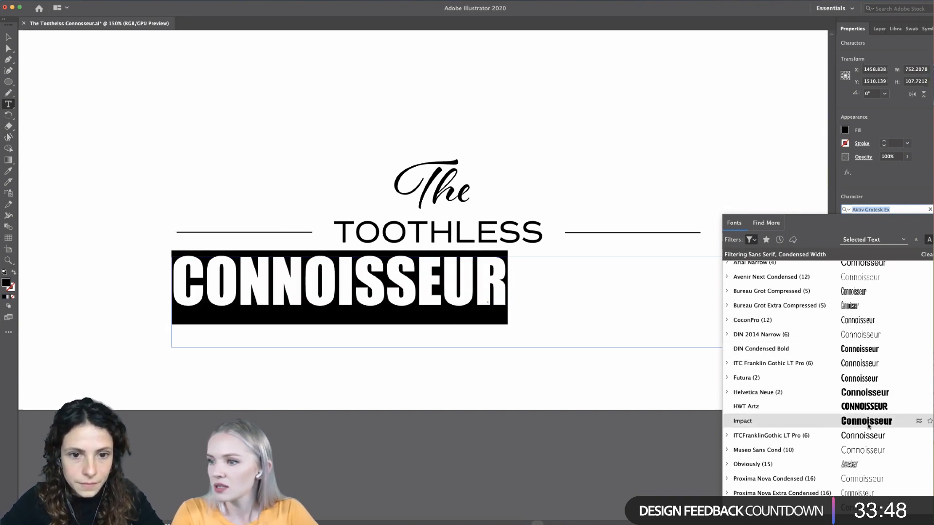
pyautogui.click(868, 425)
# - Move the condensed CONNOISSEUR so it sits centred beneath "TOOTHLESS"
pyautogui.click(9, 37)
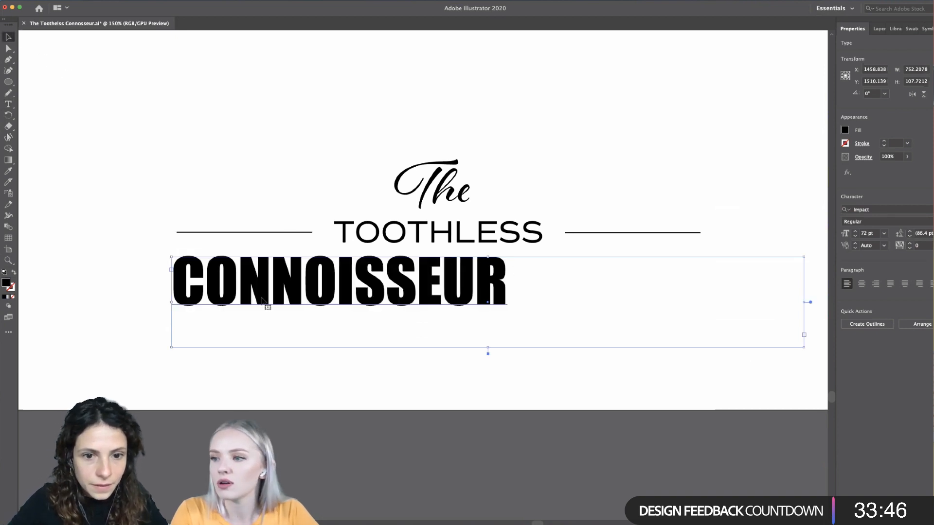
pyautogui.moveTo(358, 302); pyautogui.dragTo(452, 302)
pyautogui.click(192, 333)
pyautogui.scroll(-3, 192, 334)
pyautogui.scroll(3, 192, 335)
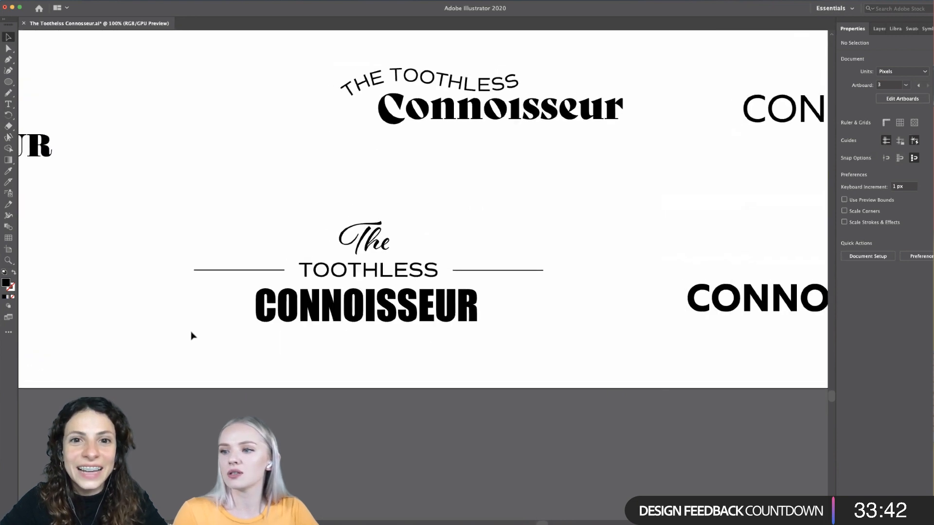
# - Shorten both horizontal lines beside "TOOTHLESS" so their outer ends align with the edges of CONNOISSEUR
pyautogui.click(314, 291)
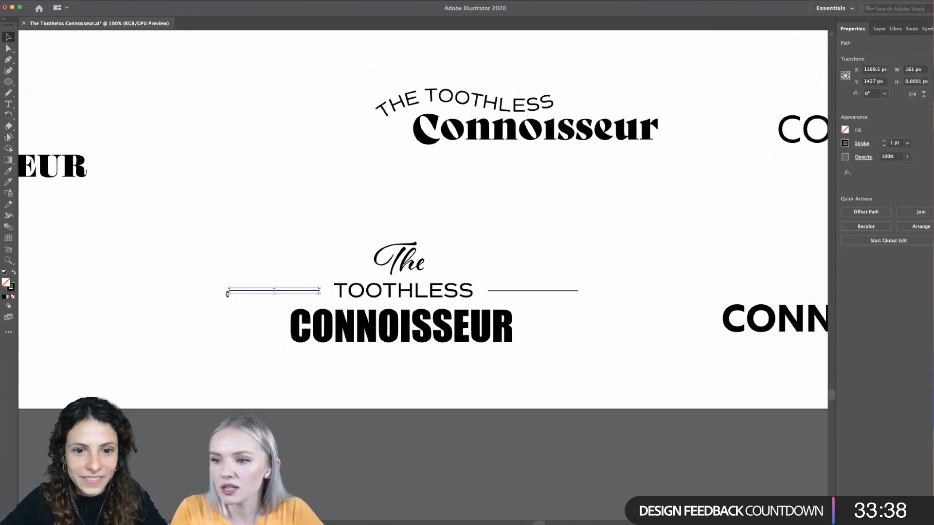
pyautogui.moveTo(227, 295); pyautogui.dragTo(291, 296)
pyautogui.click(579, 294)
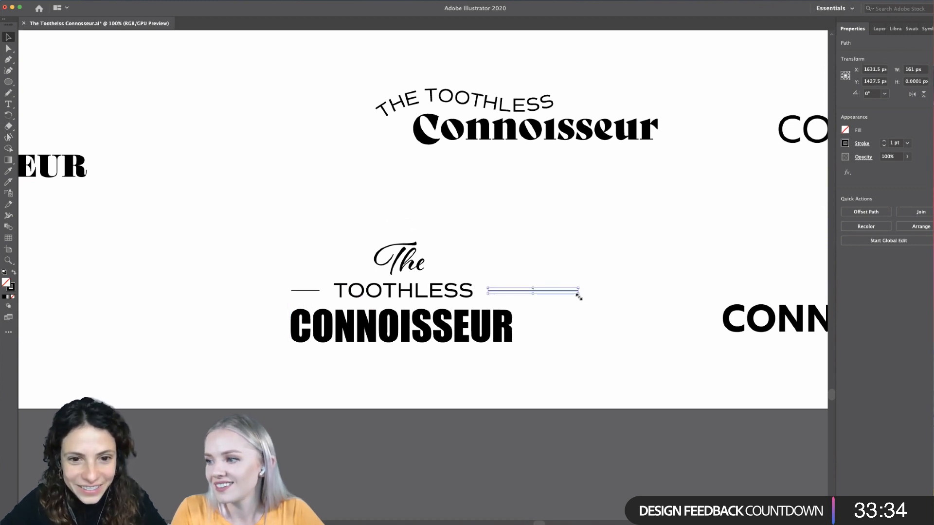
pyautogui.moveTo(578, 295); pyautogui.dragTo(512, 297)
pyautogui.click(535, 309)
pyautogui.scroll(-4, 534, 309)
pyautogui.scroll(5, 521, 307)
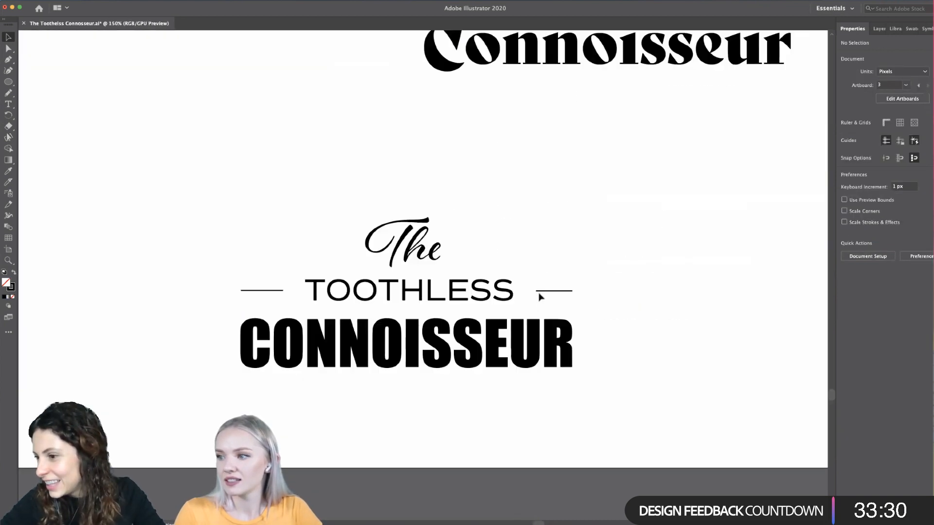
# - Extend the inner ends of both horizontal lines slightly towards "TOOTHLESS" to narrow the gaps
pyautogui.click(545, 291)
pyautogui.moveTo(535, 294); pyautogui.dragTo(528, 296)
pyautogui.click(272, 291)
pyautogui.moveTo(284, 291); pyautogui.dragTo(292, 295)
pyautogui.click(624, 268)
# - Examine the balance and spacing of the stacked wordmark and compare it with the other logo variations
pyautogui.scroll(-5, 623, 268)
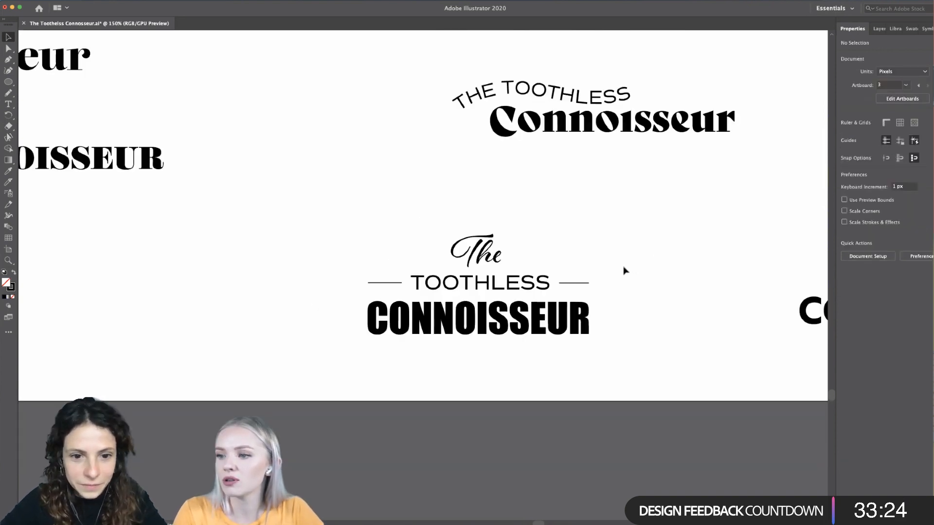
pyautogui.scroll(2, 570, 277)
pyautogui.scroll(-1, 570, 278)
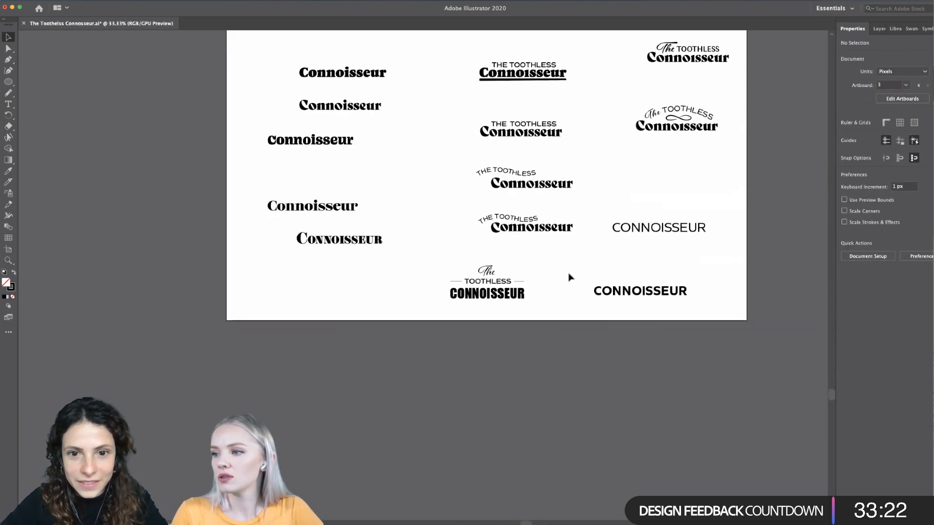
pyautogui.scroll(3, 462, 356)
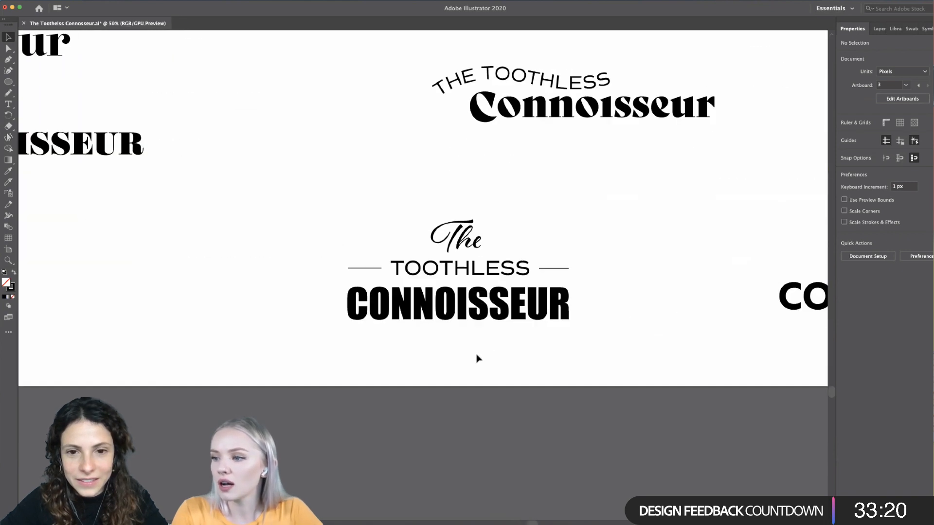
pyautogui.click(480, 275)
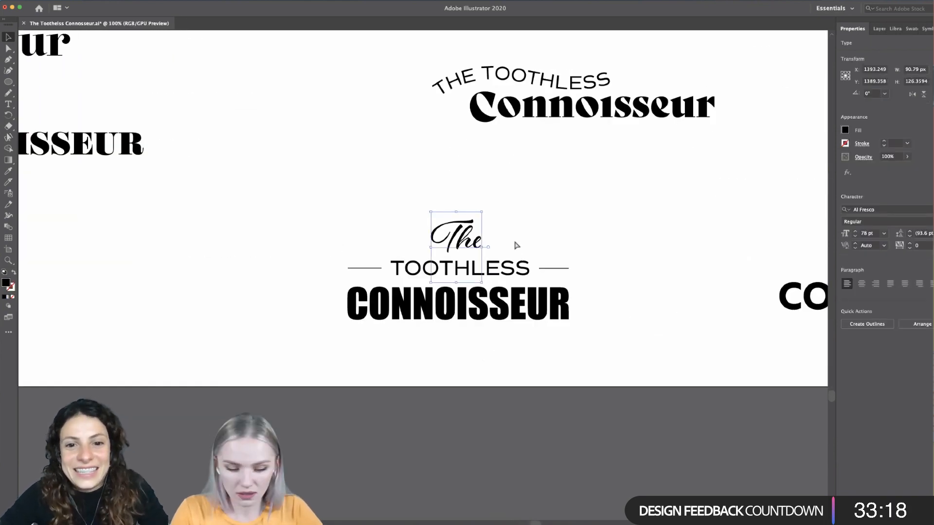
pyautogui.click(468, 276)
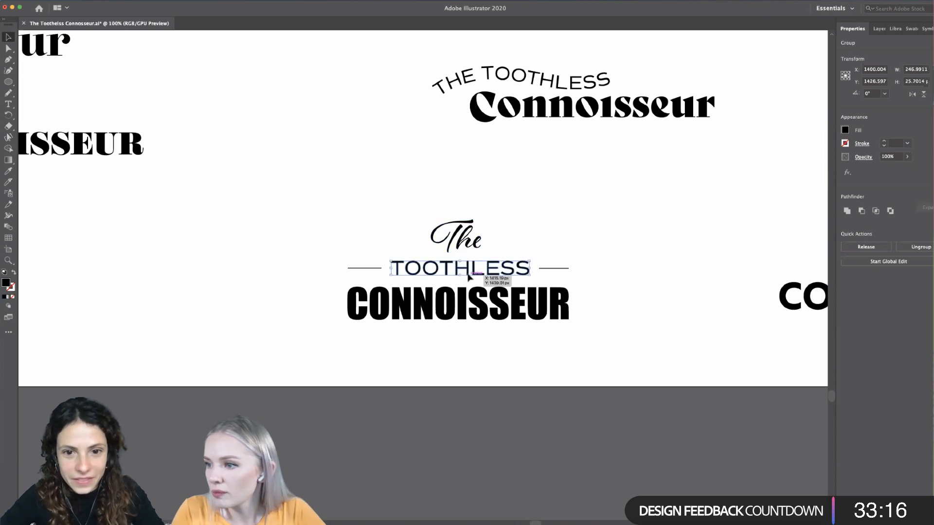
pyautogui.click(625, 275)
pyautogui.scroll(-3, 627, 276)
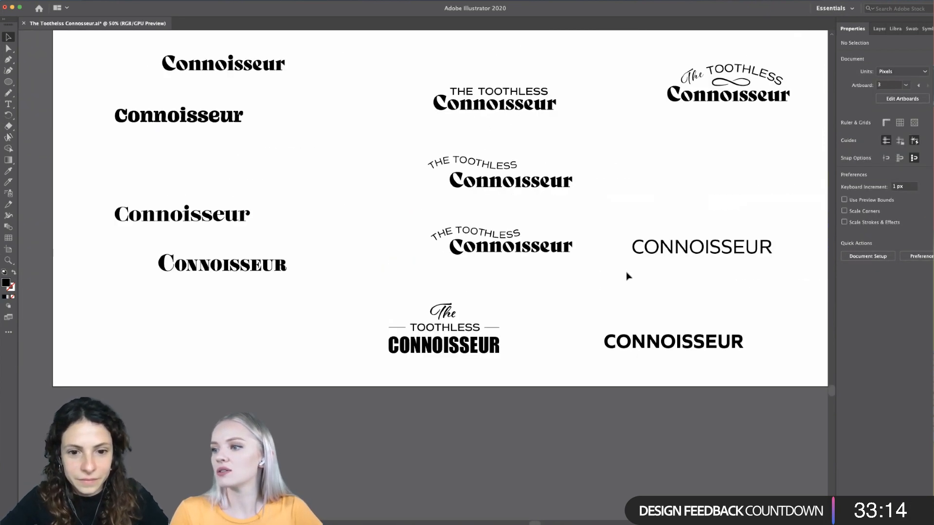
pyautogui.hscroll(5, 627, 276)
pyautogui.scroll(2, 626, 276)
pyautogui.hscroll(-4, 626, 276)
pyautogui.scroll(-1, 626, 276)
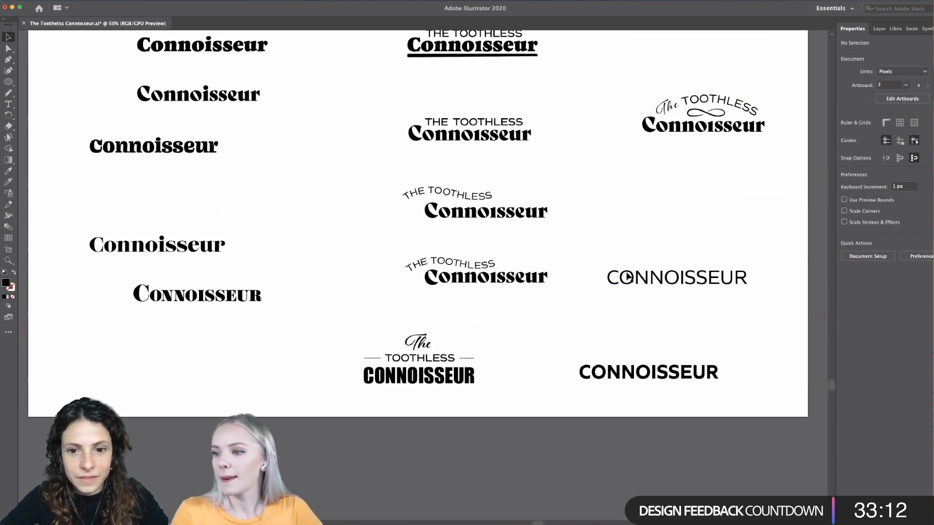
# - Convert the Impact CONNOISSEUR in the stacked wordmark to outlines
pyautogui.click(470, 378)
pyautogui.press('super+shift+o')
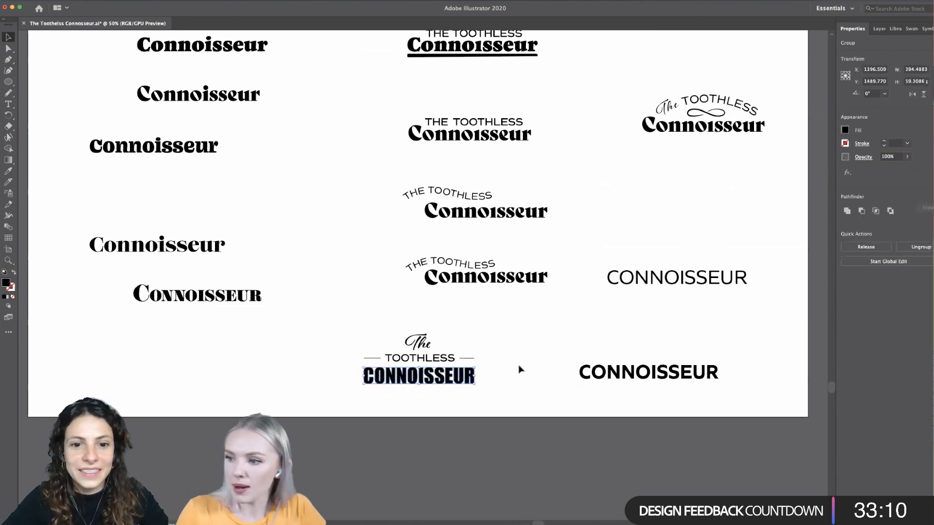
pyautogui.click(568, 351)
pyautogui.scroll(-3, 568, 352)
pyautogui.scroll(5, 568, 354)
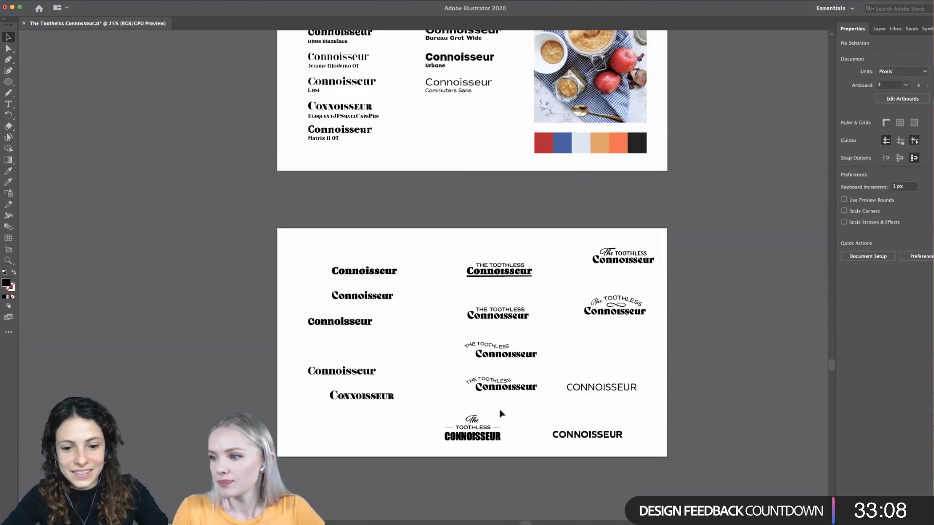
# - Recolour "Connoisseur" in the lower arched wordmark with the palette's red swatch using the Eyedropper
pyautogui.click(501, 388)
pyautogui.hscroll(2, 47, 168)
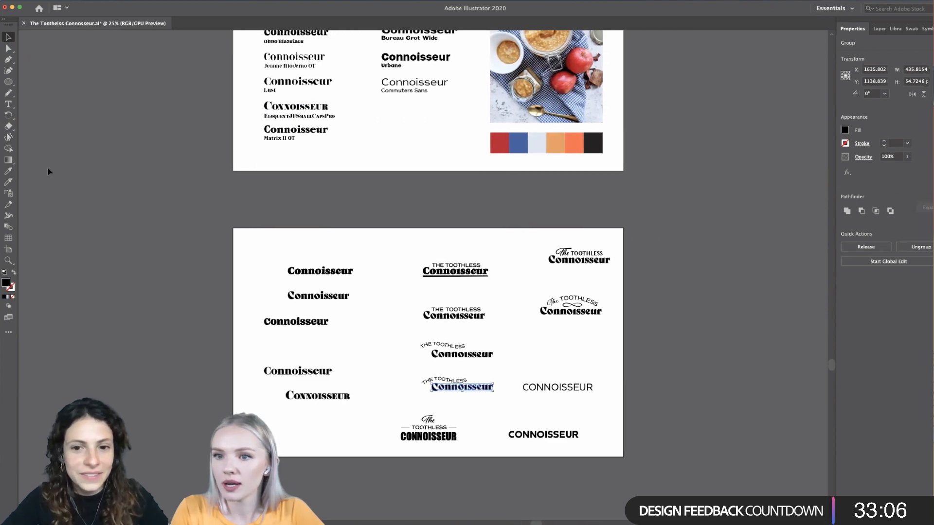
pyautogui.press('i')
pyautogui.click(500, 143)
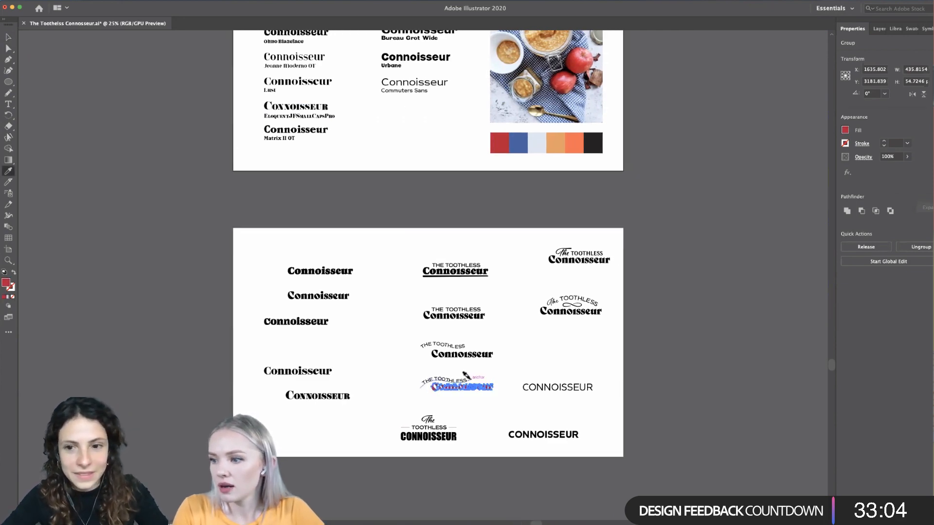
pyautogui.scroll(5, 468, 377)
pyautogui.scroll(-2, 473, 377)
pyautogui.click(8, 37)
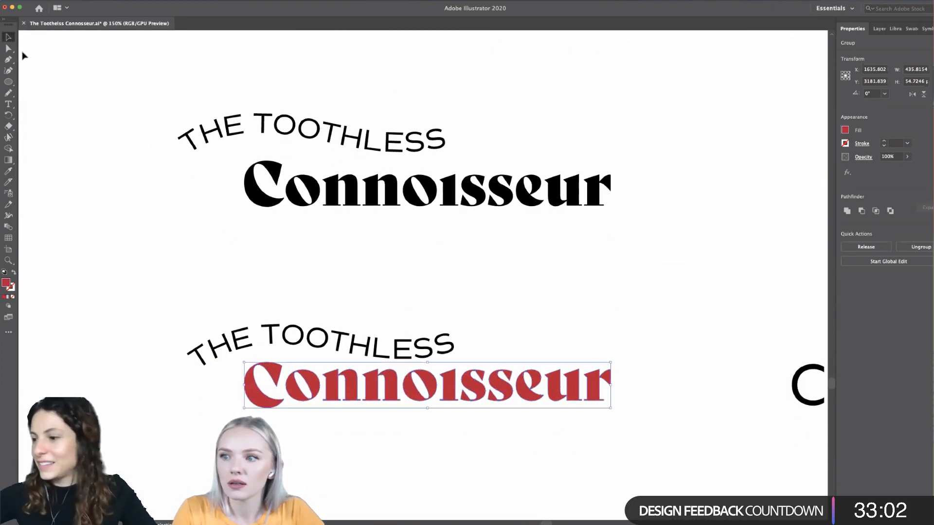
pyautogui.click(124, 301)
pyautogui.scroll(-2, 141, 304)
pyautogui.scroll(2, 326, 439)
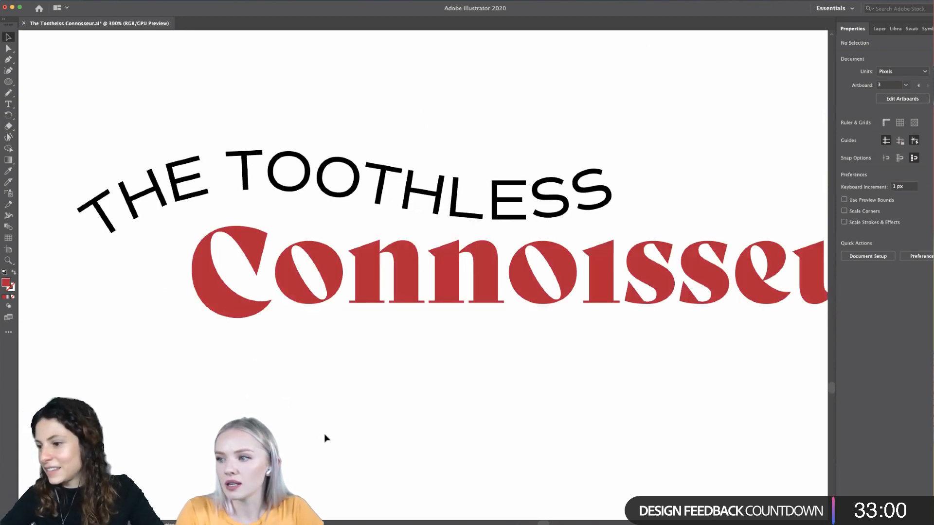
# - Examine the red "Connoisseur" in the lower arched wordmark up close and against the other logo variations
pyautogui.hscroll(2, 326, 438)
pyautogui.scroll(-2, 326, 439)
pyautogui.scroll(-1, 321, 440)
pyautogui.hscroll(-1, 321, 441)
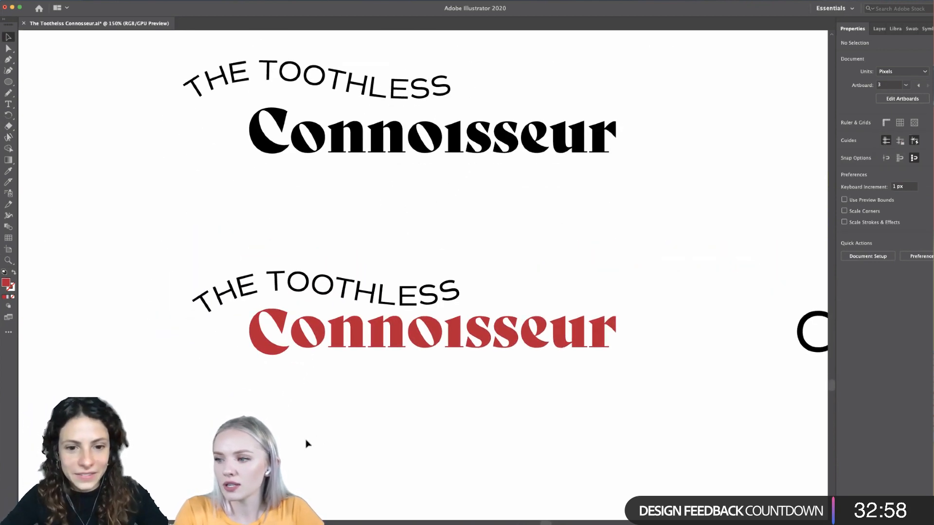
pyautogui.scroll(1, 307, 442)
pyautogui.hscroll(1, 306, 443)
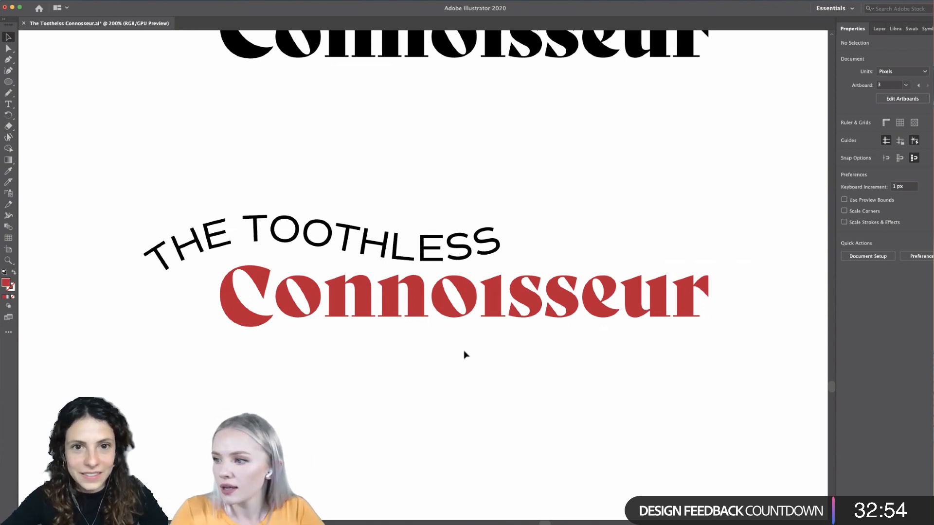
pyautogui.scroll(-5, 471, 295)
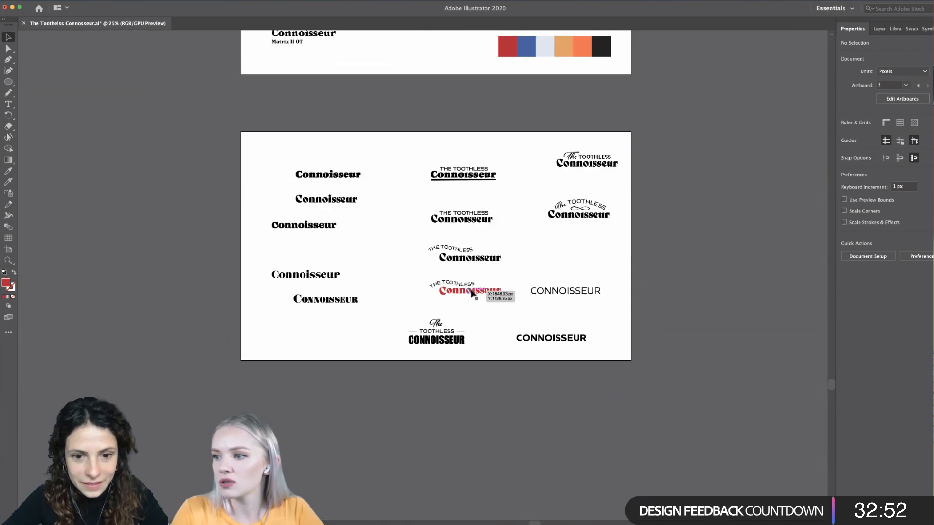
pyautogui.scroll(3, 479, 321)
pyautogui.hscroll(1, 479, 321)
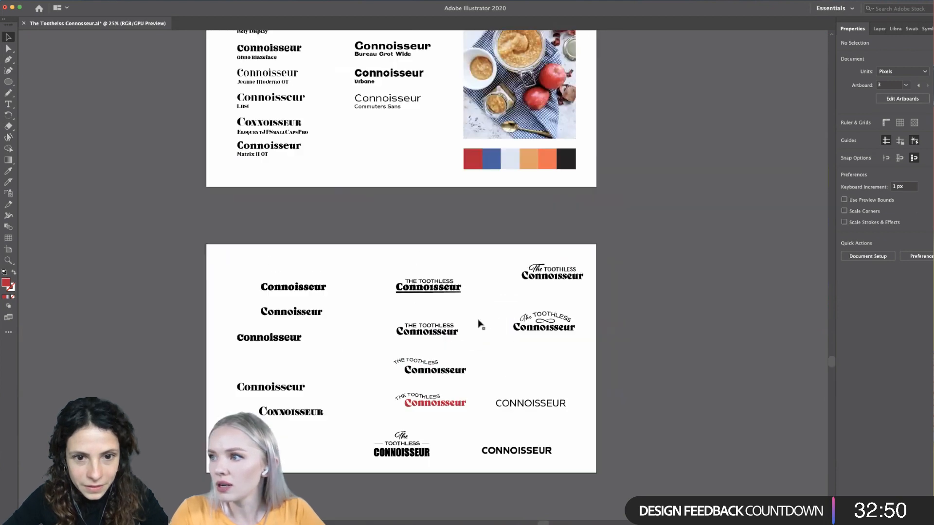
pyautogui.scroll(-2, 478, 323)
pyautogui.scroll(1, 408, 337)
# - Recolour "THE TOOTHLESS" in the lower arched wordmark with the Eyedropper, trying the palette's orange and pale blue before settling on the darker blue
pyautogui.click(434, 338)
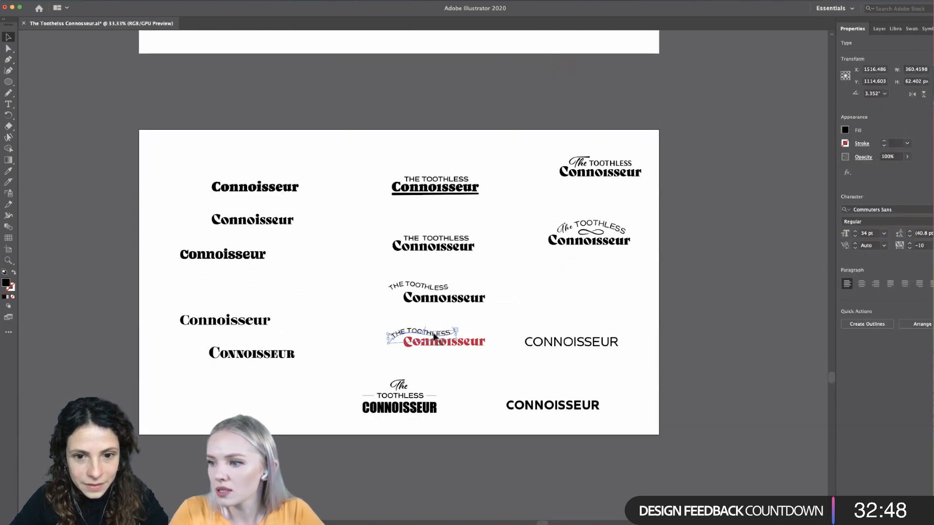
pyautogui.click(8, 171)
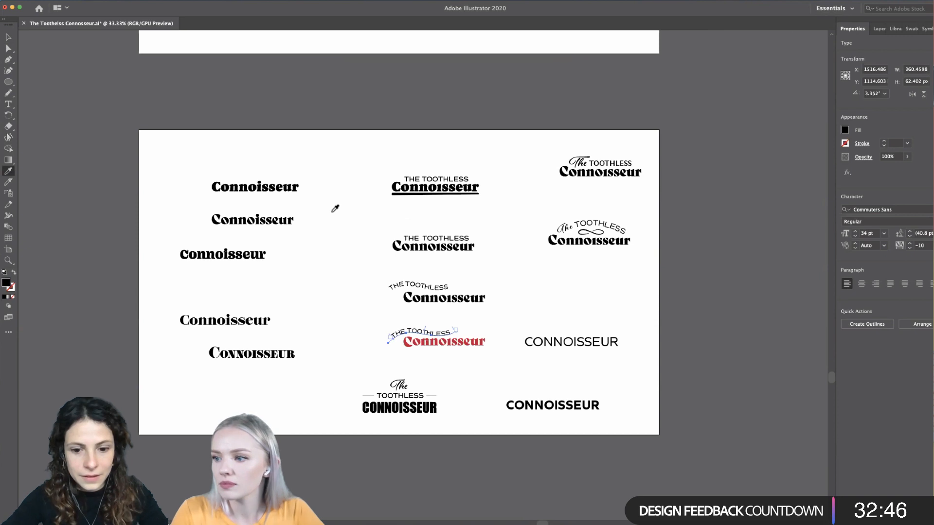
pyautogui.scroll(3, 335, 208)
pyautogui.hscroll(1, 335, 208)
pyautogui.click(548, 149)
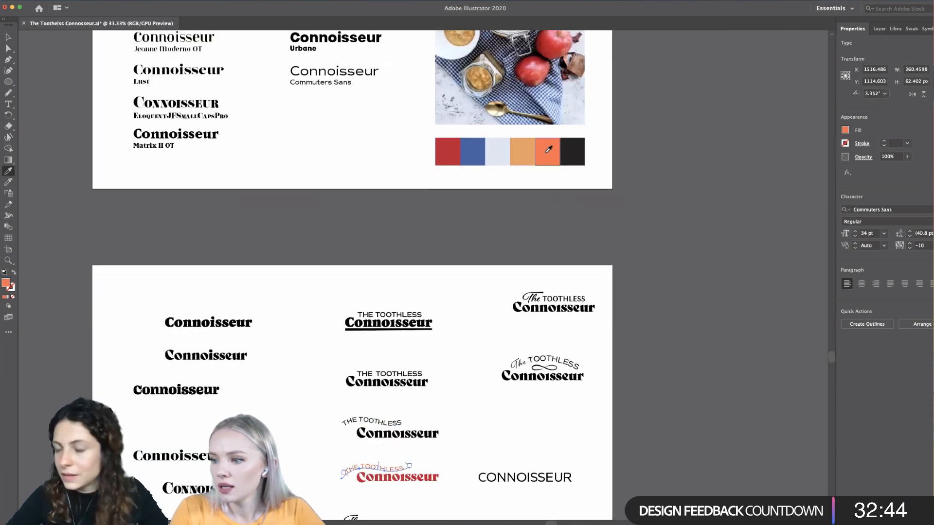
pyautogui.click(474, 149)
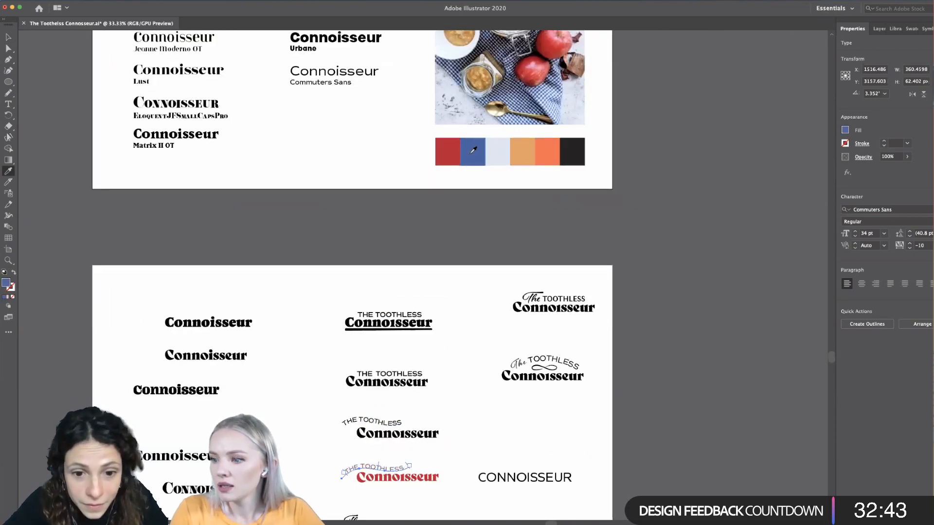
pyautogui.click(504, 150)
pyautogui.scroll(-2, 437, 343)
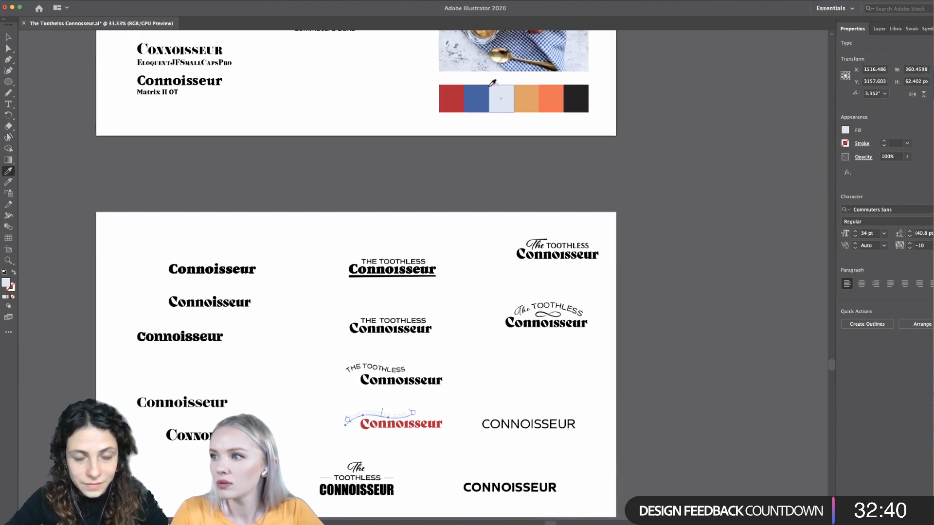
pyautogui.click(483, 90)
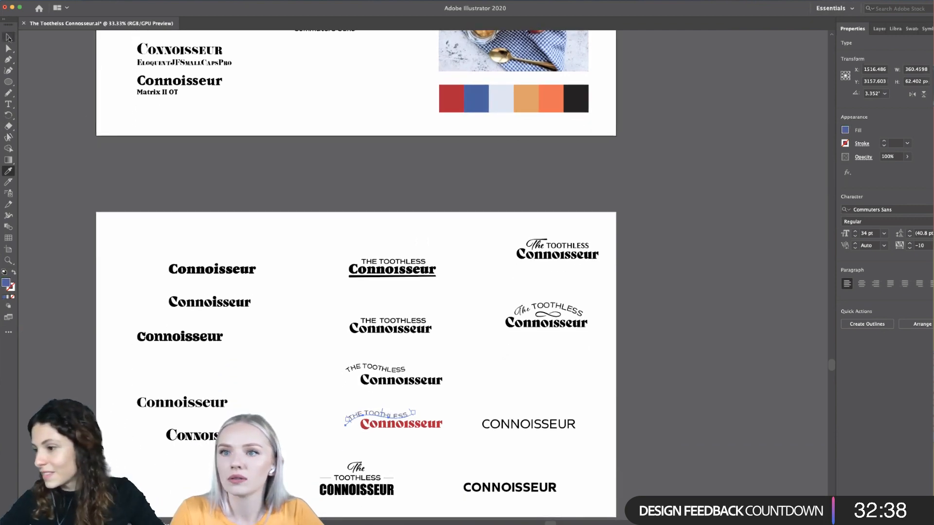
pyautogui.click(9, 38)
pyautogui.click(245, 203)
# - Recolour "Connoisseur" in the lower arched wordmark with the palette's near-black swatch using the Eyedropper
pyautogui.scroll(-3, 244, 203)
pyautogui.scroll(6, 395, 359)
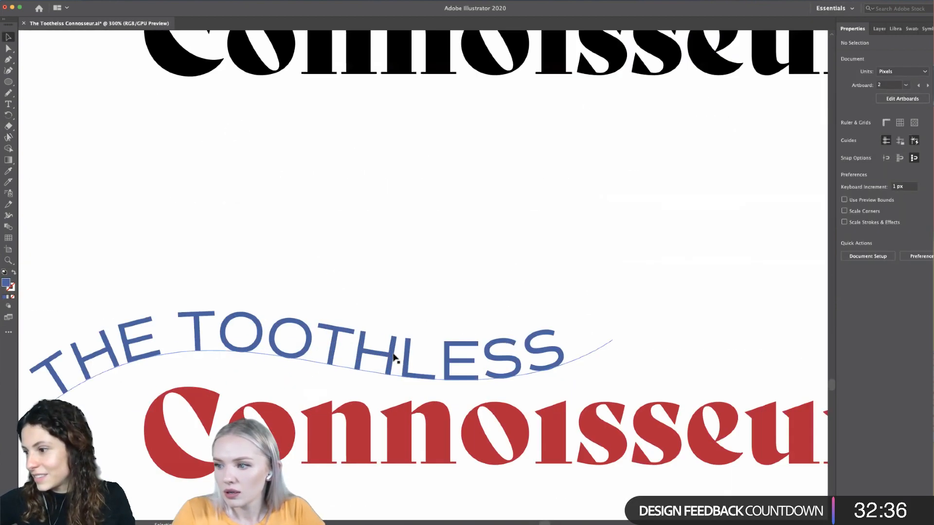
pyautogui.scroll(-3, 395, 359)
pyautogui.scroll(-2, 498, 430)
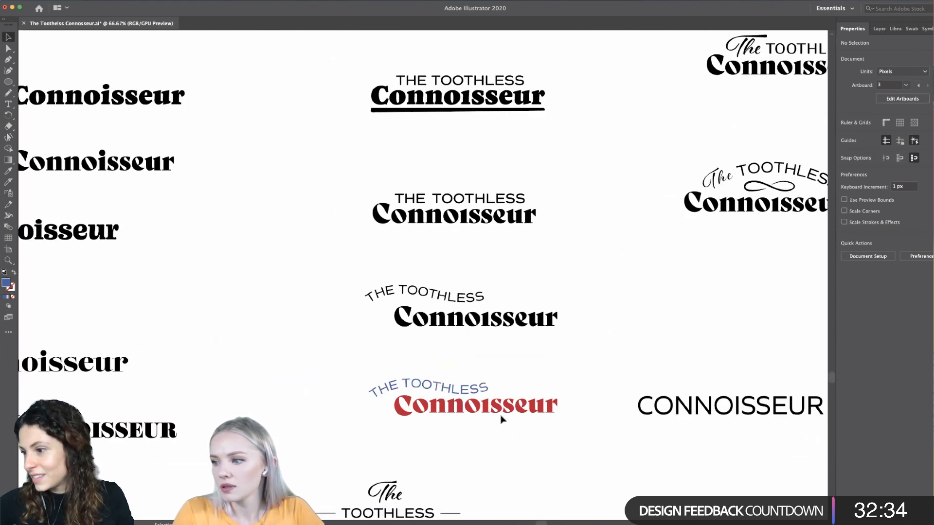
pyautogui.click(499, 412)
pyautogui.scroll(-3, 498, 412)
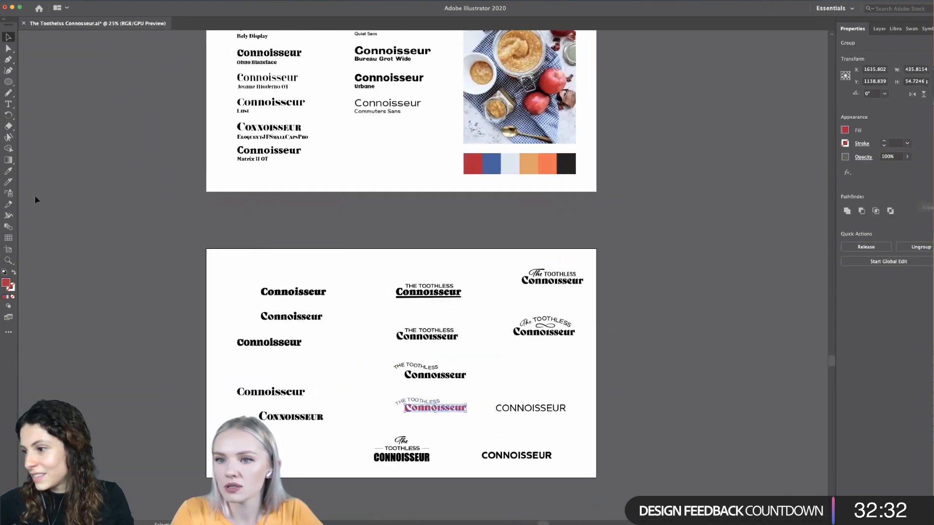
pyautogui.click(7, 173)
pyautogui.scroll(4, 540, 151)
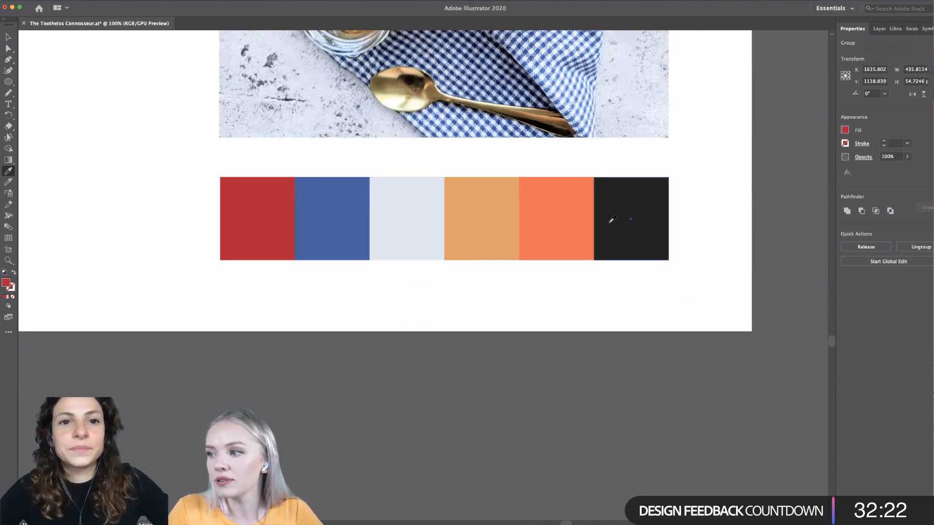
pyautogui.click(631, 237)
pyautogui.scroll(-2, 532, 330)
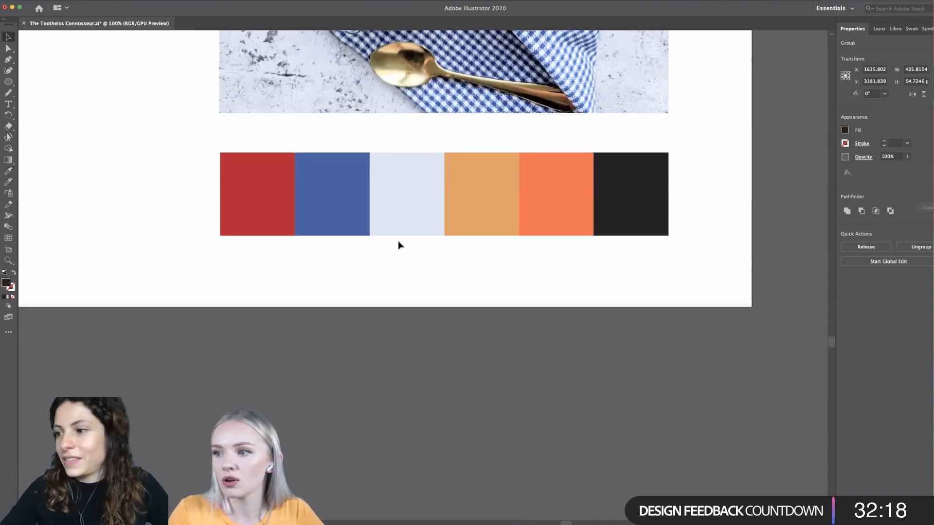
# - Test colour contrast beside the palette by placing a flattened copy of the near-black swatch on an enlarged copy of the pale blue swatch
pyautogui.press('super+minus')
pyautogui.moveTo(452, 258); pyautogui.dragTo(289, 333)
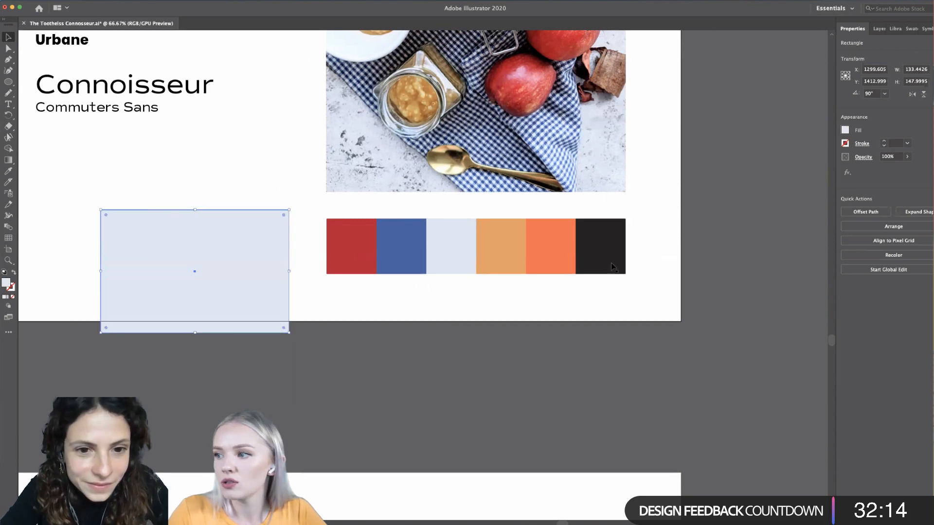
pyautogui.moveTo(586, 264); pyautogui.dragTo(174, 289)
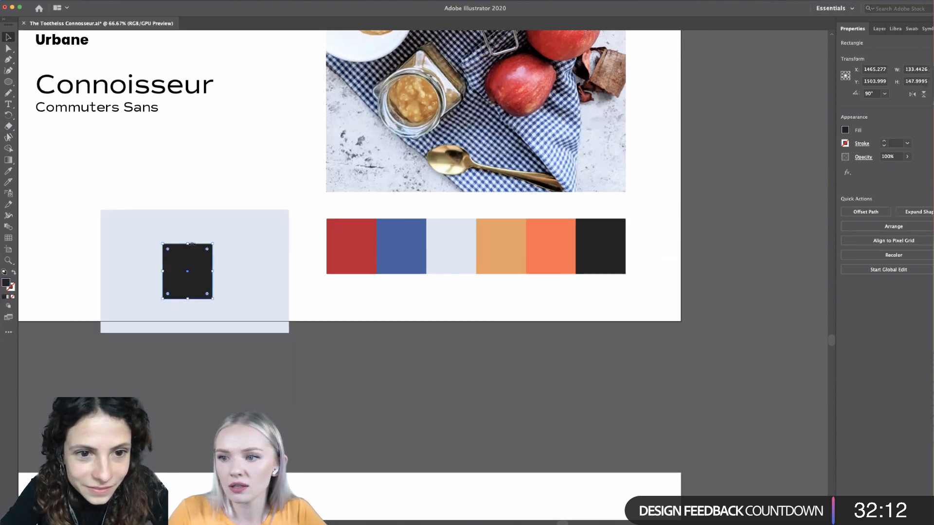
pyautogui.moveTo(188, 244); pyautogui.dragTo(316, 325)
pyautogui.click(317, 325)
pyautogui.hscroll(-4, 311, 321)
pyautogui.scroll(1, 294, 307)
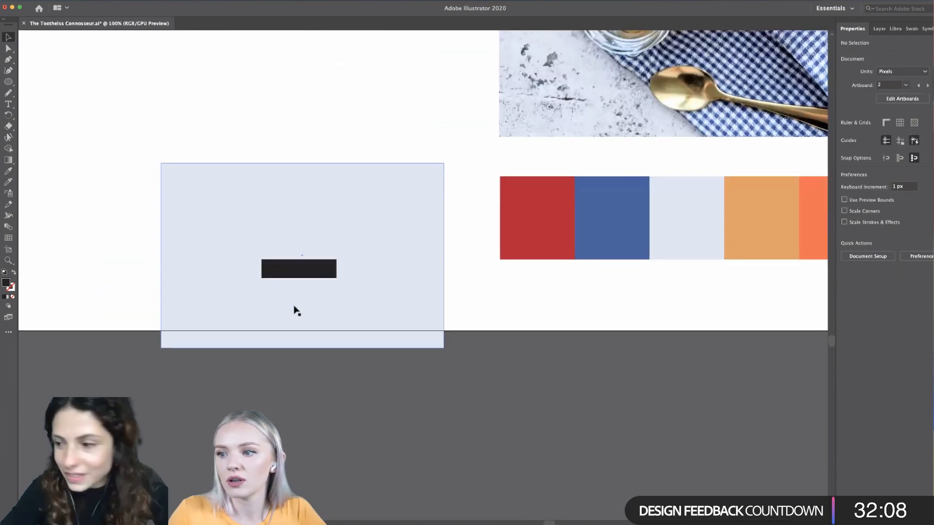
pyautogui.scroll(1, 307, 316)
pyautogui.hscroll(-1, 306, 316)
pyautogui.scroll(1, 317, 325)
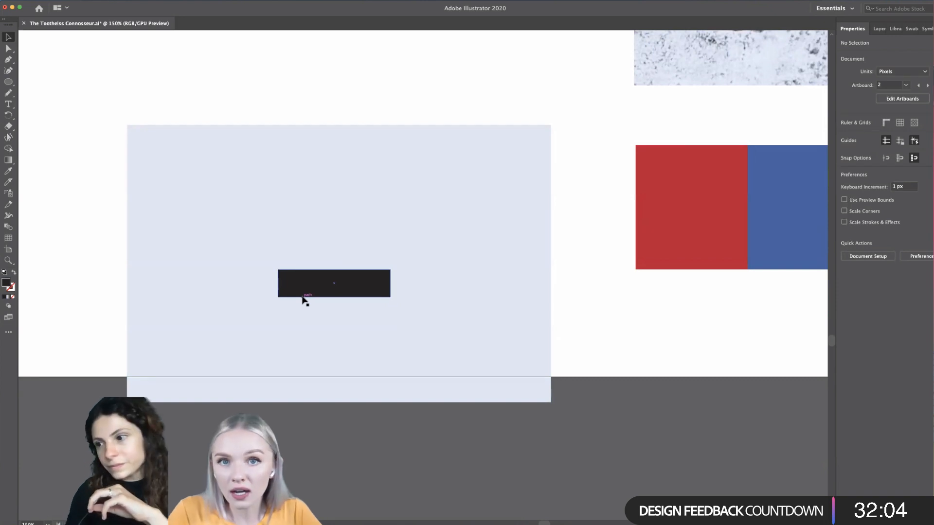
# - Delete the pale blue and near-black contrast test rectangles beside the palette
pyautogui.scroll(-2, 303, 300)
pyautogui.scroll(-1, 303, 300)
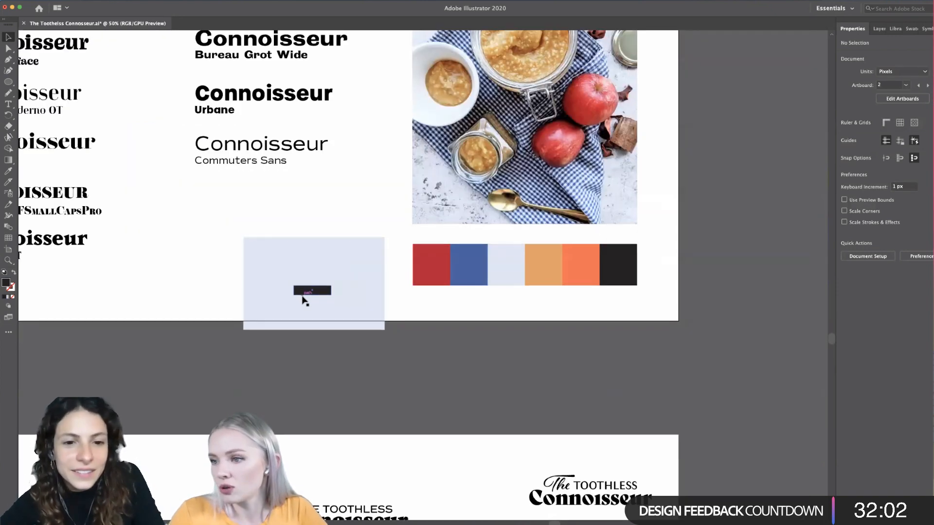
pyautogui.moveTo(348, 175); pyautogui.dragTo(273, 270)
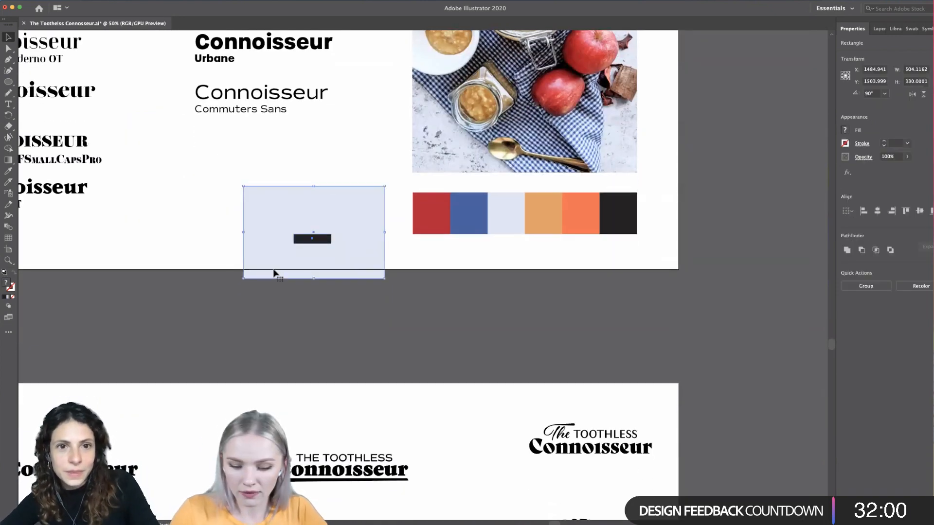
pyautogui.press('Delete')
# - Copy "The TOOTHLESS" from the upper script wordmark and place it directly above the bold sans-serif CONNOISSEUR
pyautogui.scroll(-1, 316, 292)
pyautogui.scroll(-3, 317, 316)
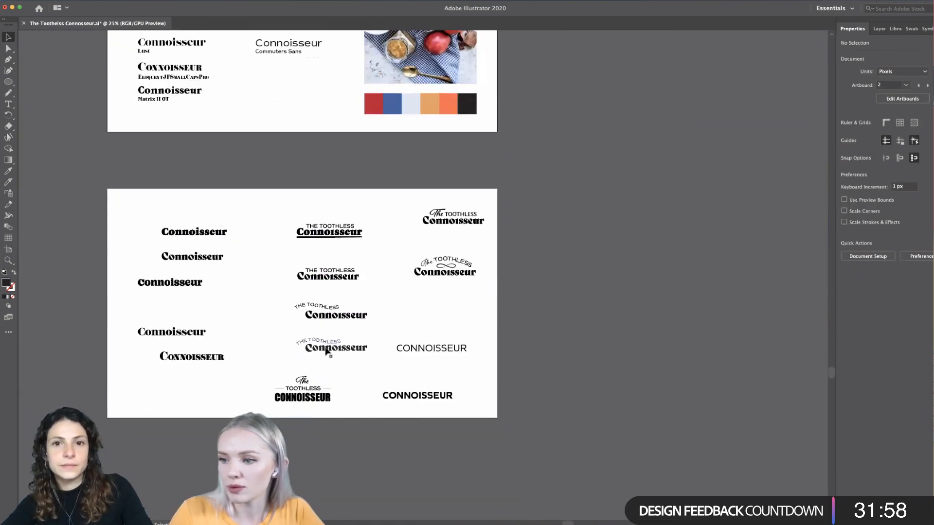
pyautogui.scroll(2, 306, 361)
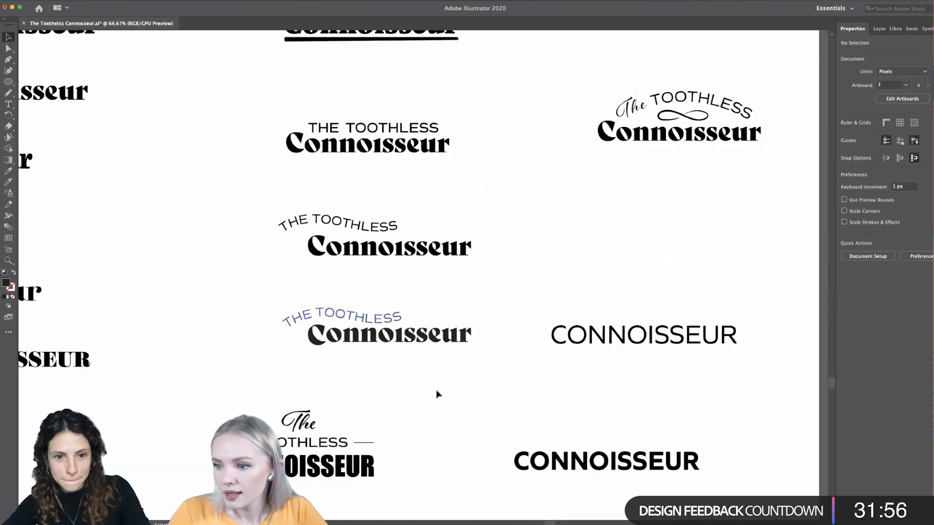
pyautogui.scroll(-2, 436, 392)
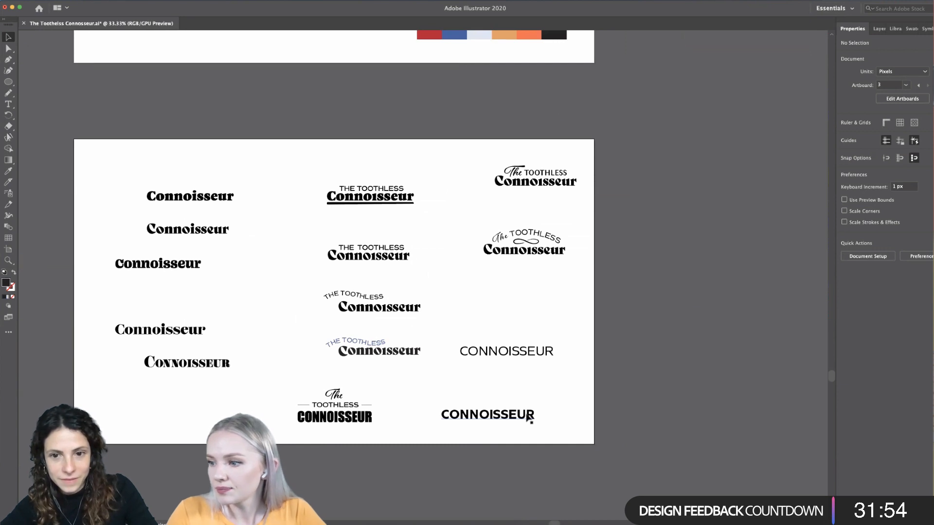
pyautogui.scroll(1, 529, 420)
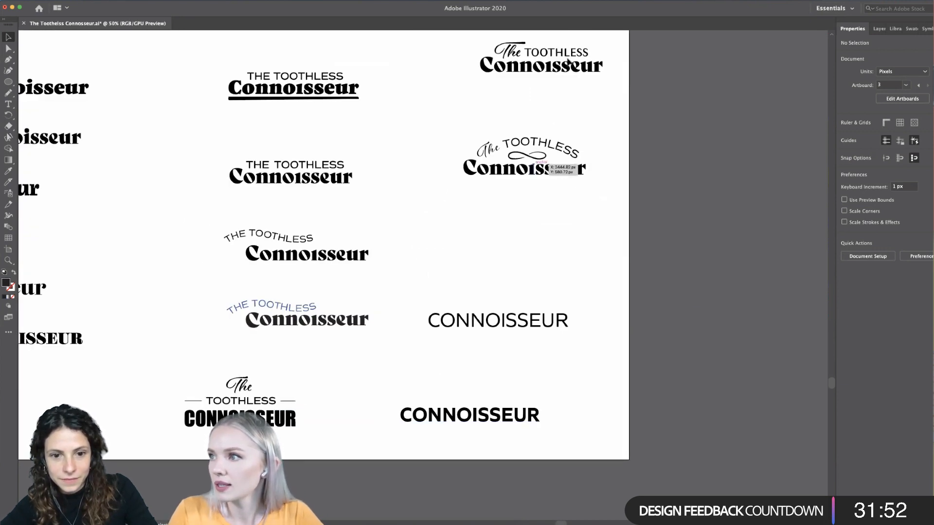
pyautogui.moveTo(589, 40); pyautogui.dragTo(473, 383)
pyautogui.moveTo(476, 398); pyautogui.dragTo(477, 414)
pyautogui.click(557, 387)
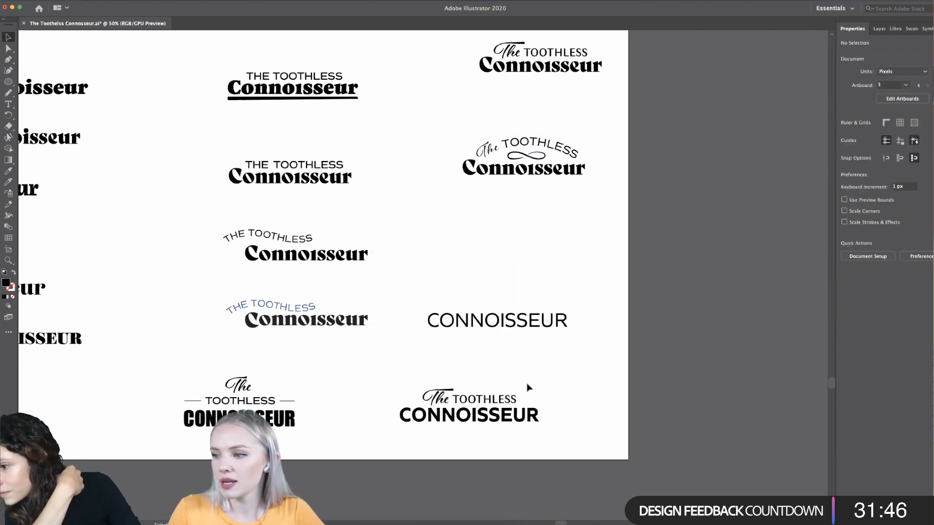
# - Shift the copied "The TOOTHLESS" slightly to the left above the bold CONNOISSEUR
pyautogui.click(444, 399)
pyautogui.moveTo(458, 399); pyautogui.dragTo(456, 400)
pyautogui.click(501, 377)
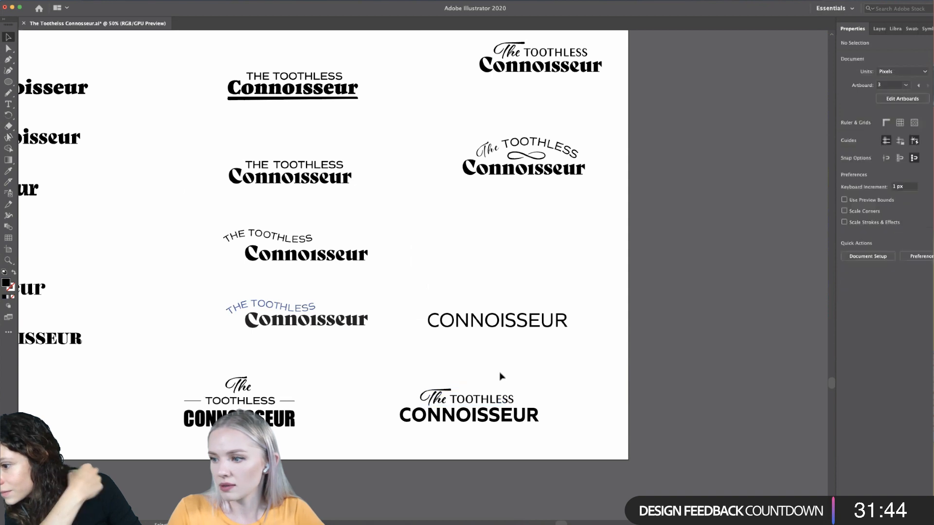
# - Delete the thin Quiet Sans CONNOISSEUR text from the logo artboard
pyautogui.press('super+minus')
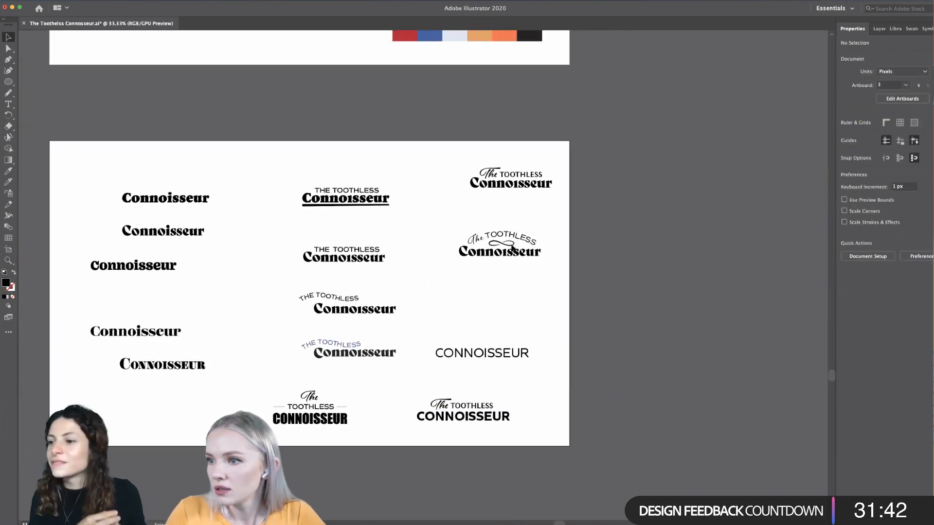
pyautogui.press('super+equal')
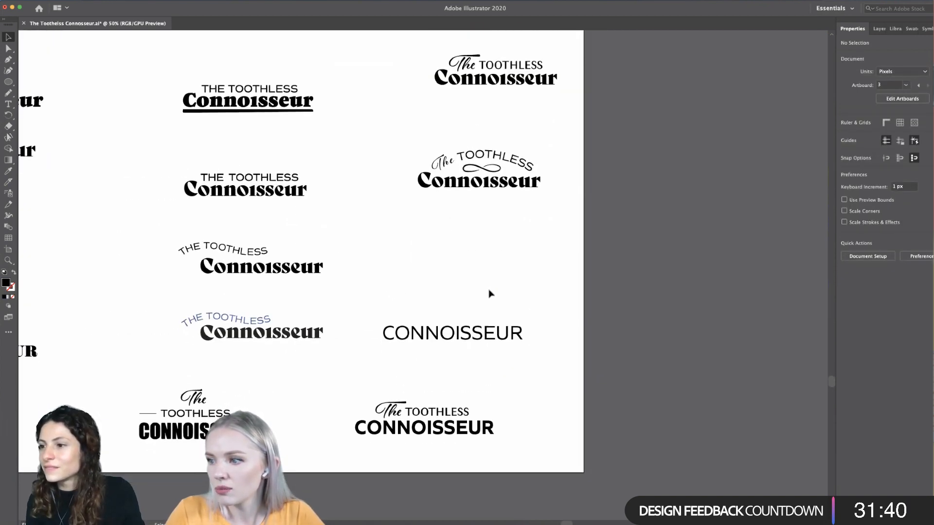
pyautogui.scroll(2, 489, 292)
pyautogui.hscroll(-1, 489, 292)
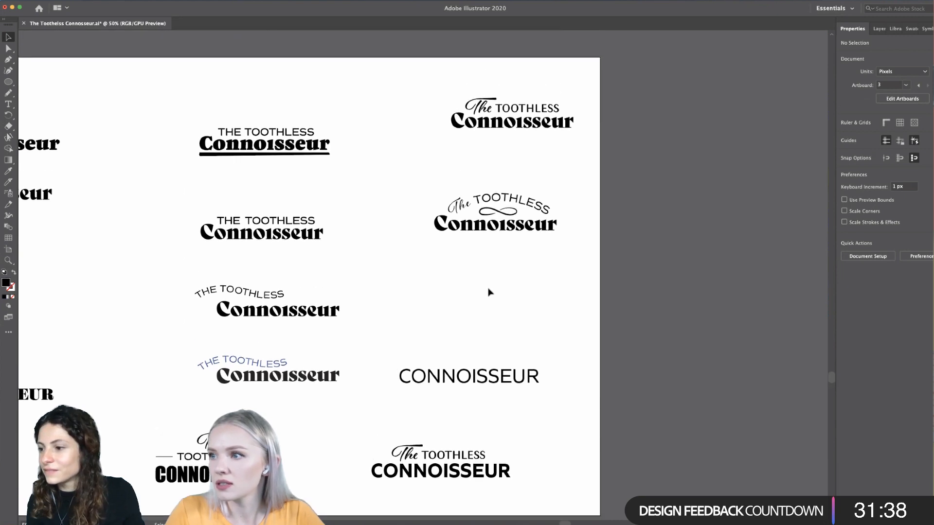
pyautogui.scroll(1, 490, 293)
pyautogui.click(482, 377)
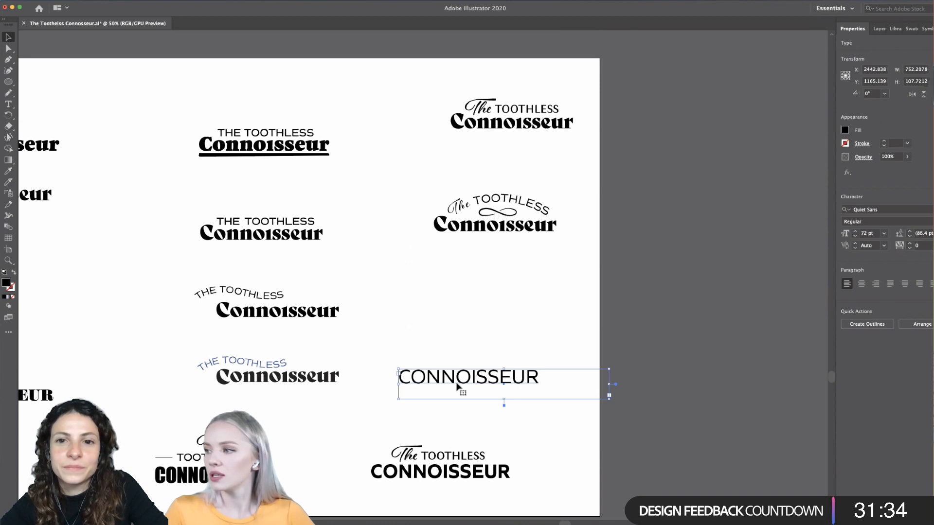
pyautogui.press('Delete')
# - Duplicate the "The TOOTHLESS CONNOISSEUR" sans-serif wordmark into the empty space above and to the right of the original
pyautogui.scroll(-1, 449, 407)
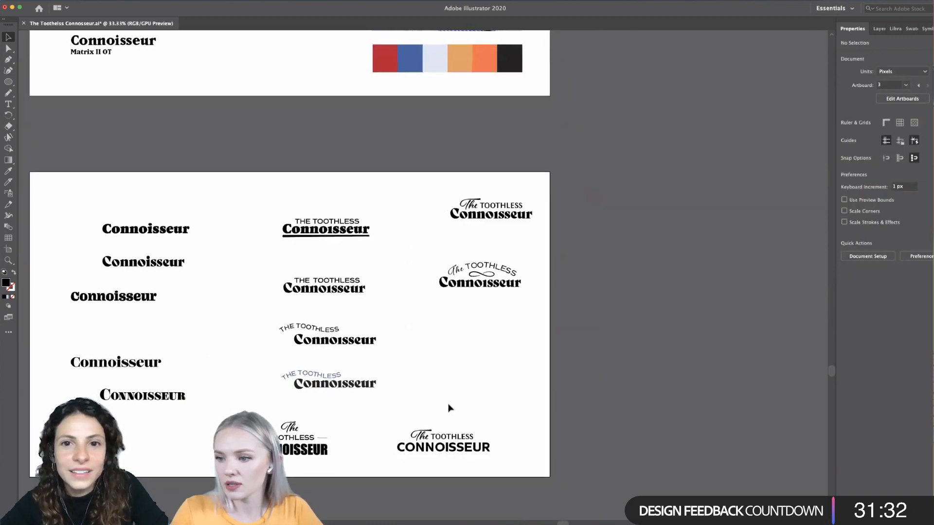
pyautogui.scroll(-2, 449, 408)
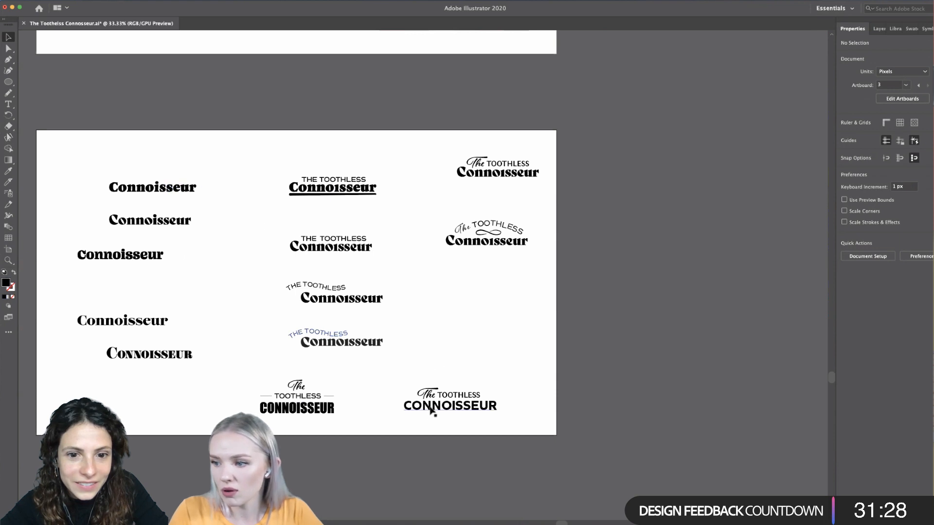
pyautogui.click(453, 410)
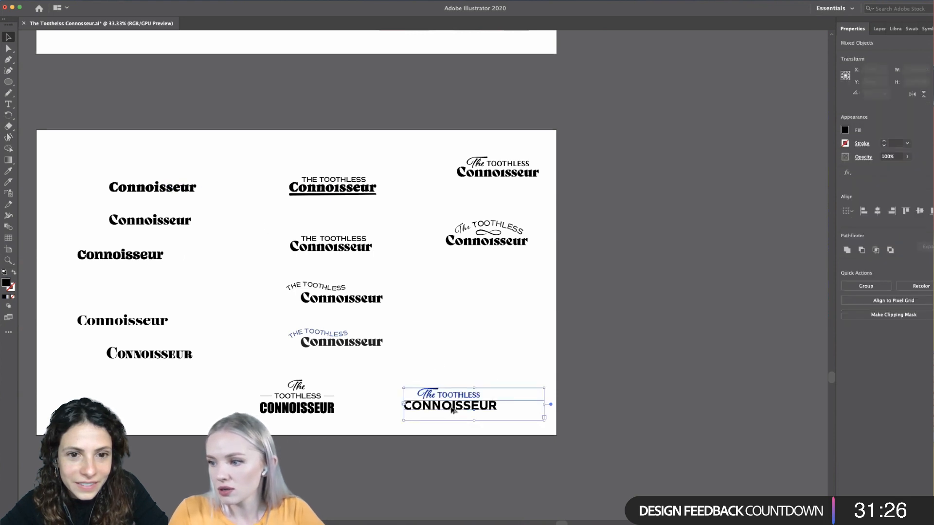
pyautogui.moveTo(452, 410); pyautogui.dragTo(502, 356)
pyautogui.scroll(3, 493, 351)
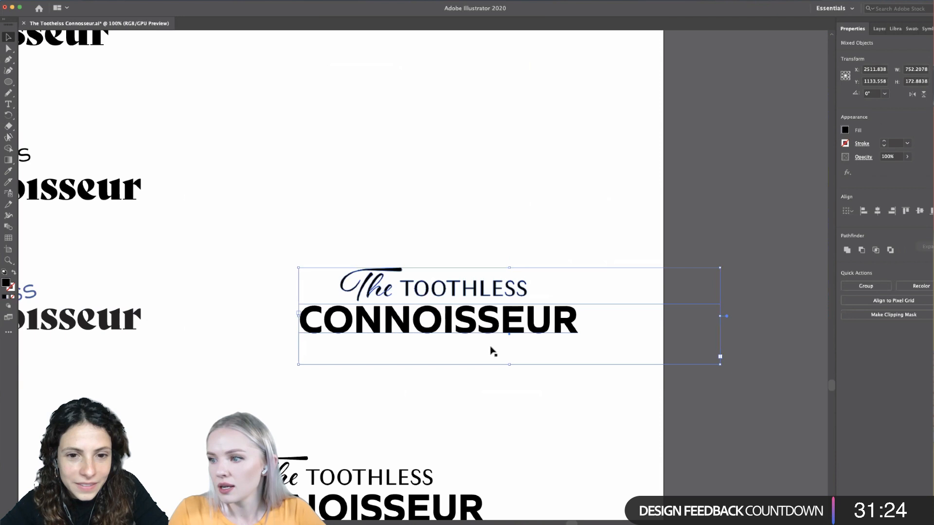
# - Change the font of the duplicated bold CONNOISSEUR to Avenir Next Condensed in the Regular style
pyautogui.press('super+shift+a')
pyautogui.scroll(1, 464, 323)
pyautogui.tripleClick(465, 323)
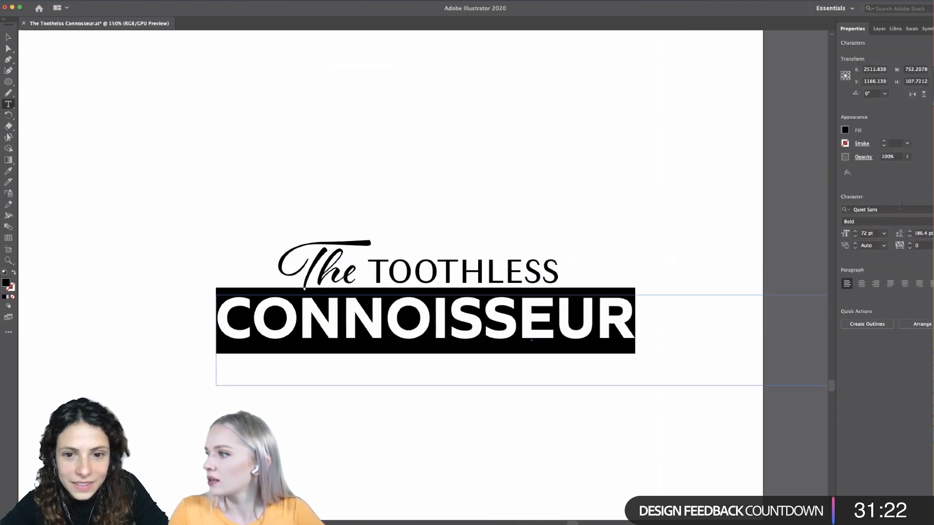
pyautogui.click(865, 210)
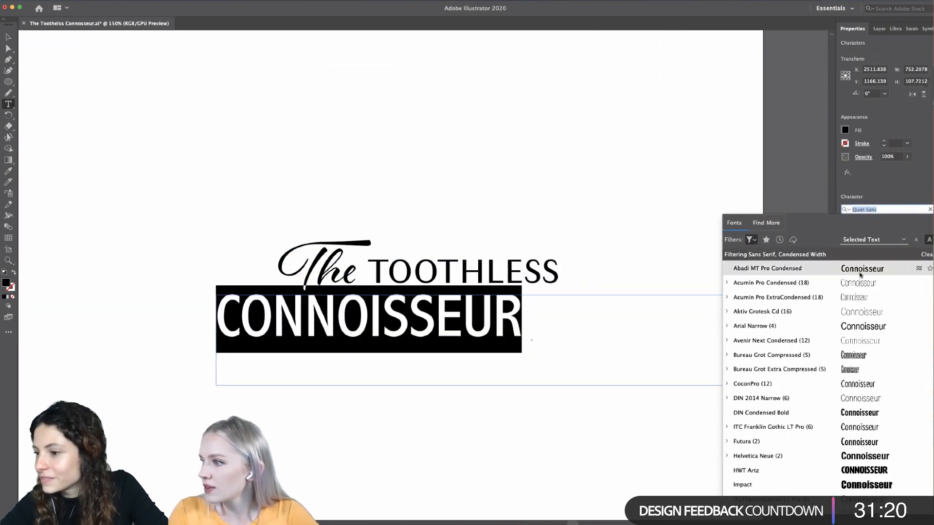
pyautogui.click(856, 342)
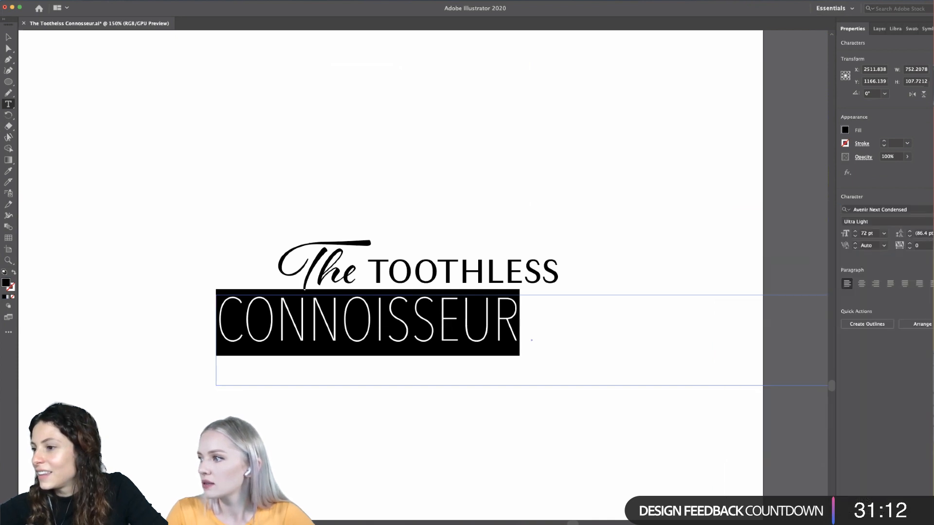
pyautogui.click(870, 221)
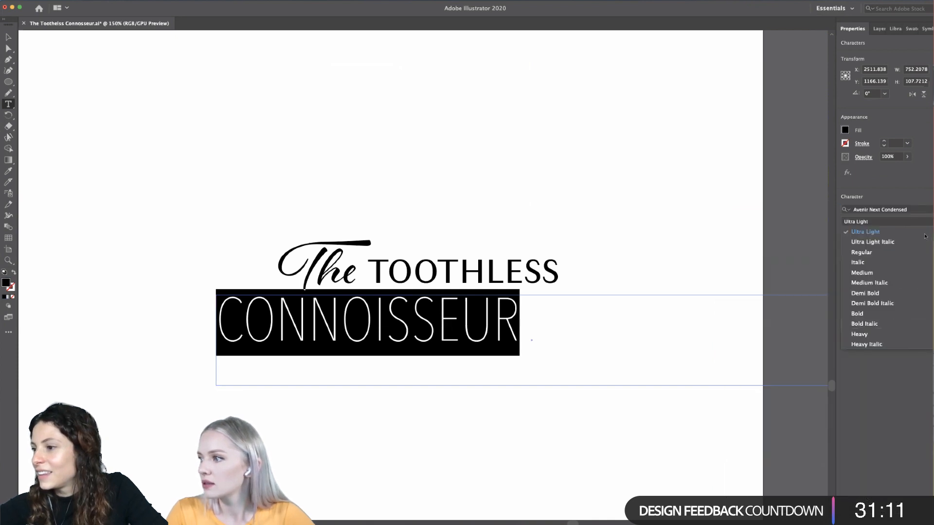
pyautogui.click(873, 254)
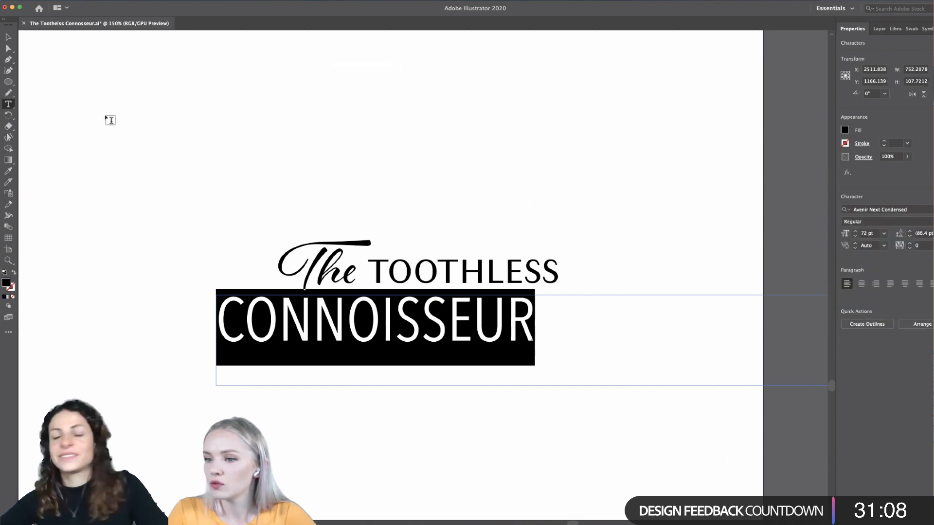
# - Move the condensed CONNOISSEUR to the right and slightly down so it sits centred beneath "The TOOTHLESS"
pyautogui.press('Escape')
pyautogui.moveTo(440, 347); pyautogui.dragTo(487, 349)
pyautogui.click(501, 480)
pyautogui.scroll(-4, 493, 471)
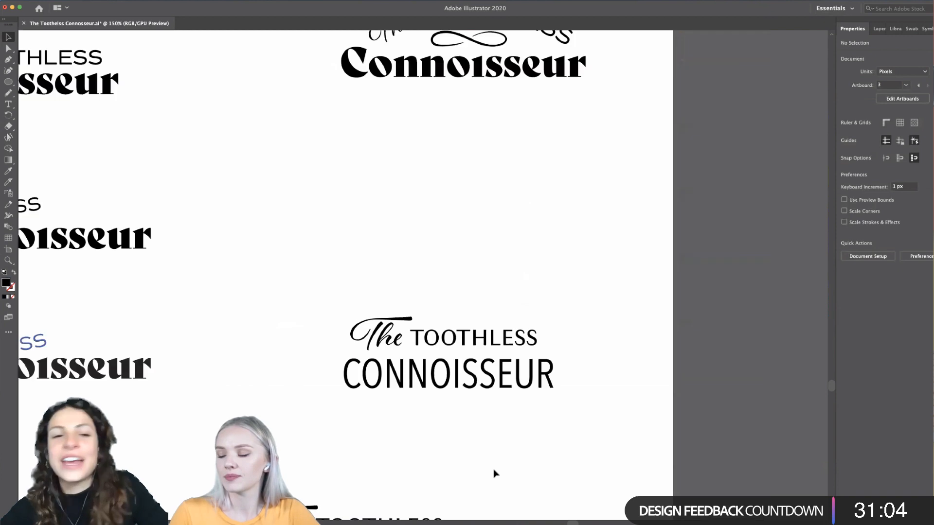
# - Set the font style of the condensed CONNOISSEUR to Demi Bold
pyautogui.scroll(3, 485, 467)
pyautogui.scroll(2, 475, 411)
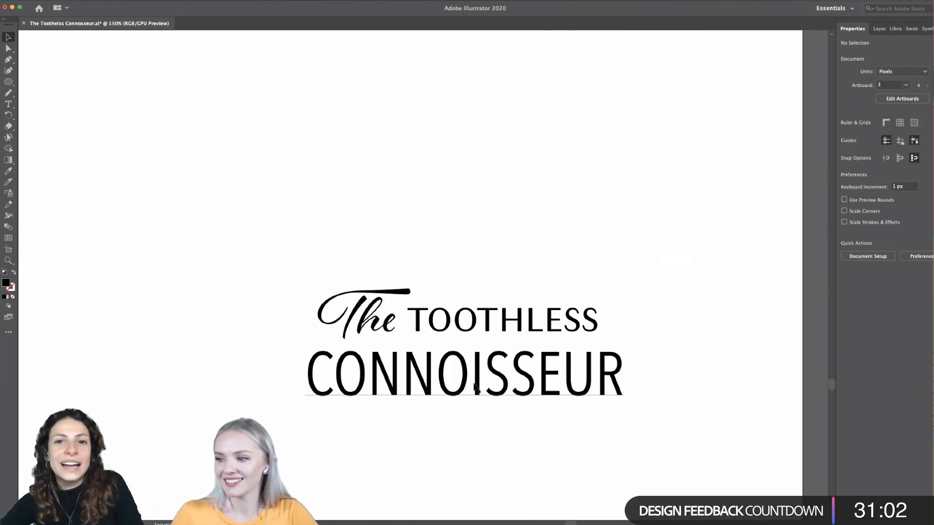
pyautogui.doubleClick(479, 384)
pyautogui.doubleClick(479, 384)
pyautogui.click(924, 222)
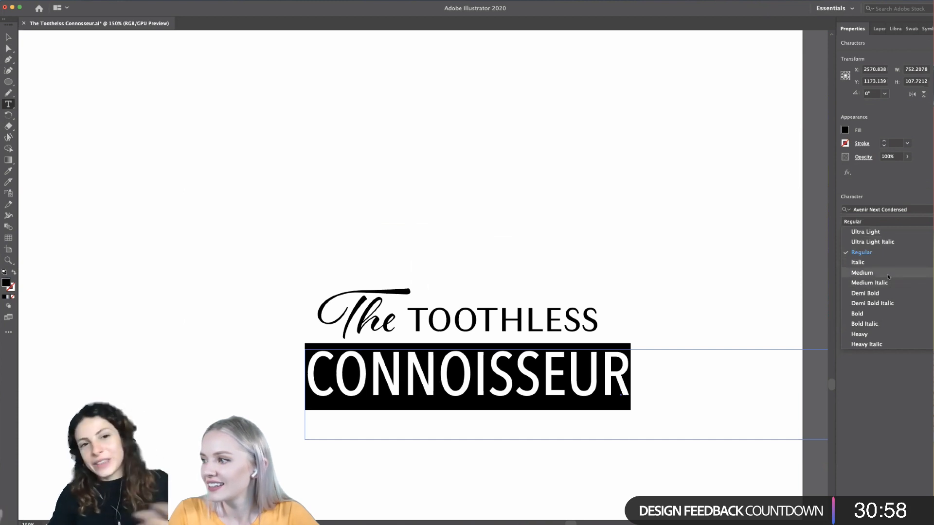
pyautogui.click(884, 293)
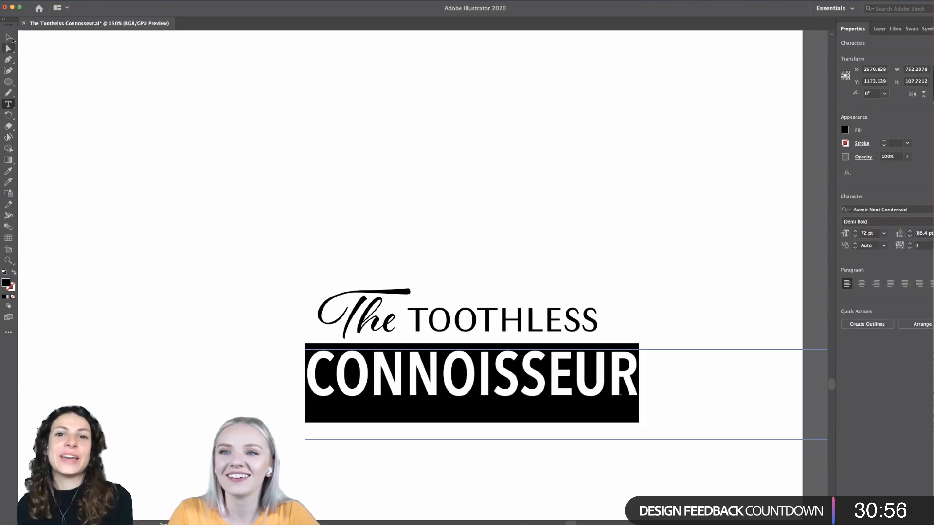
pyautogui.click(8, 37)
pyautogui.click(160, 357)
# - Scale down the word TOOTHLESS above the condensed CONNOISSEUR to about 194 px wide, keeping its place beside "The"
pyautogui.scroll(-2, 249, 471)
pyautogui.scroll(-2, 319, 440)
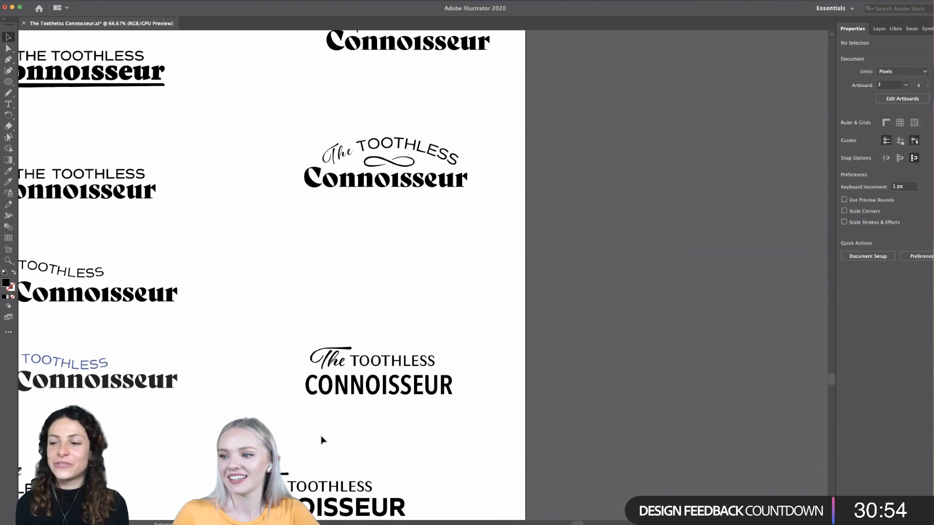
pyautogui.scroll(-4, 362, 416)
pyautogui.scroll(8, 363, 417)
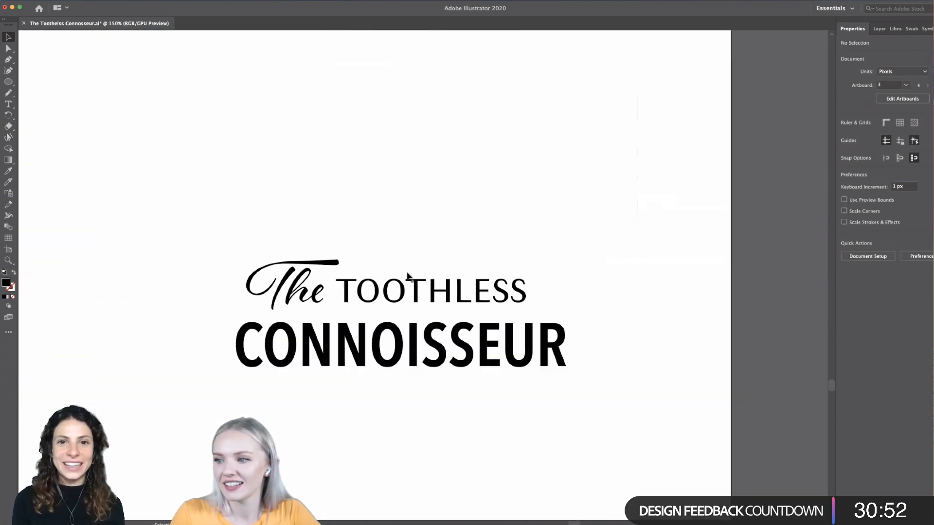
pyautogui.click(403, 294)
pyautogui.moveTo(526, 279); pyautogui.dragTo(512, 281)
pyautogui.click(536, 308)
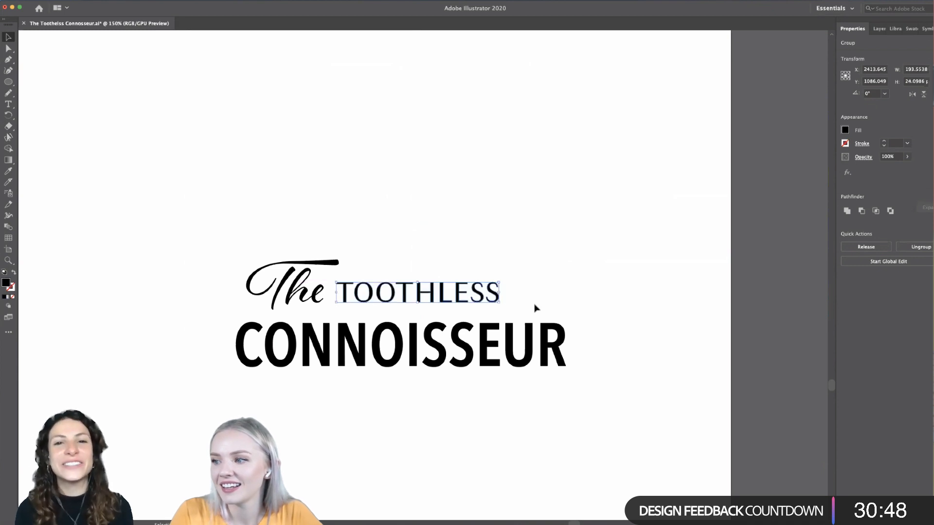
# - Shift "The" and TOOTHLESS together to the right, centring them above the condensed CONNOISSEUR without moving the arched text's circle
pyautogui.scroll(-1, 536, 307)
pyautogui.click(335, 296)
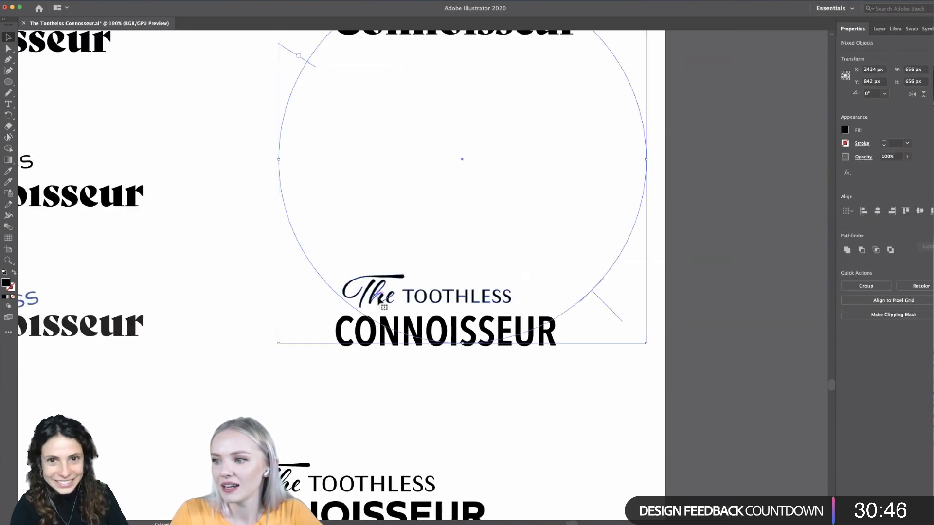
pyautogui.scroll(1, 439, 120)
pyautogui.scroll(3, 439, 119)
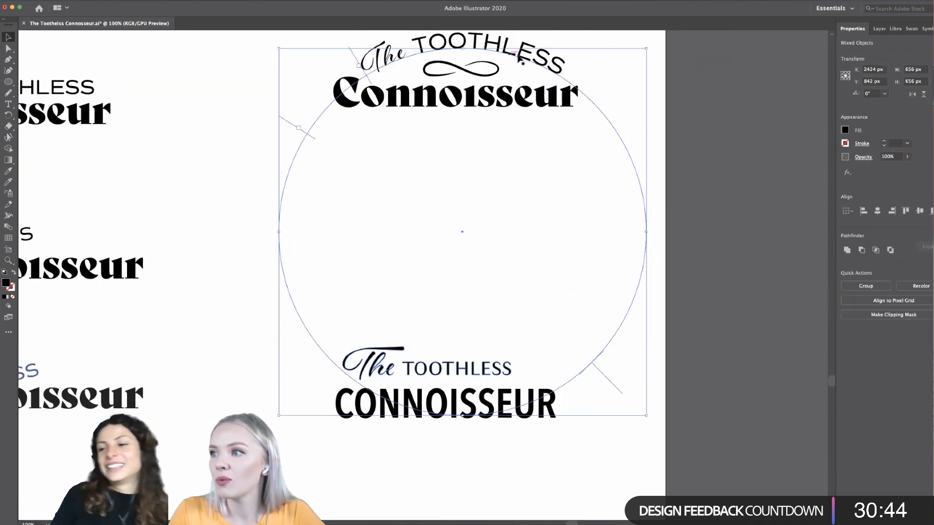
pyautogui.click(413, 371)
pyautogui.moveTo(413, 371); pyautogui.dragTo(432, 371)
pyautogui.click(546, 371)
pyautogui.scroll(-4, 551, 376)
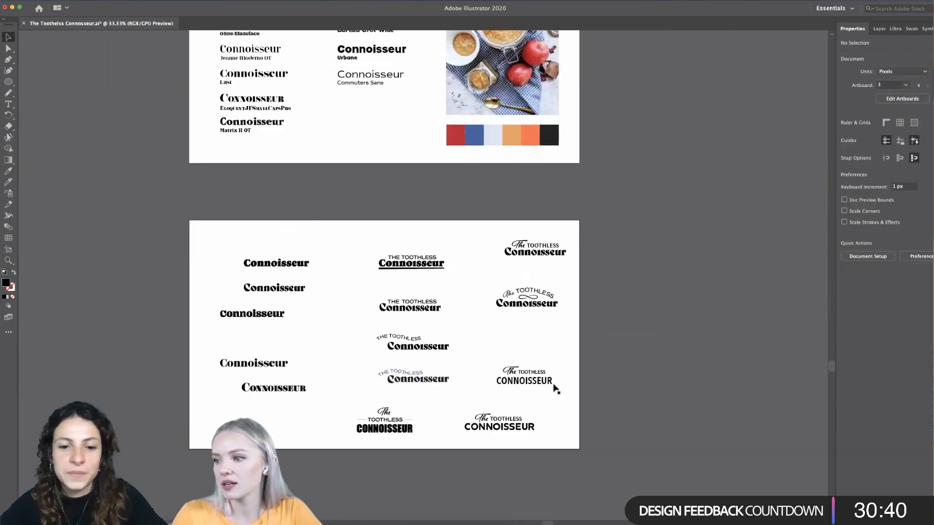
pyautogui.scroll(5, 538, 418)
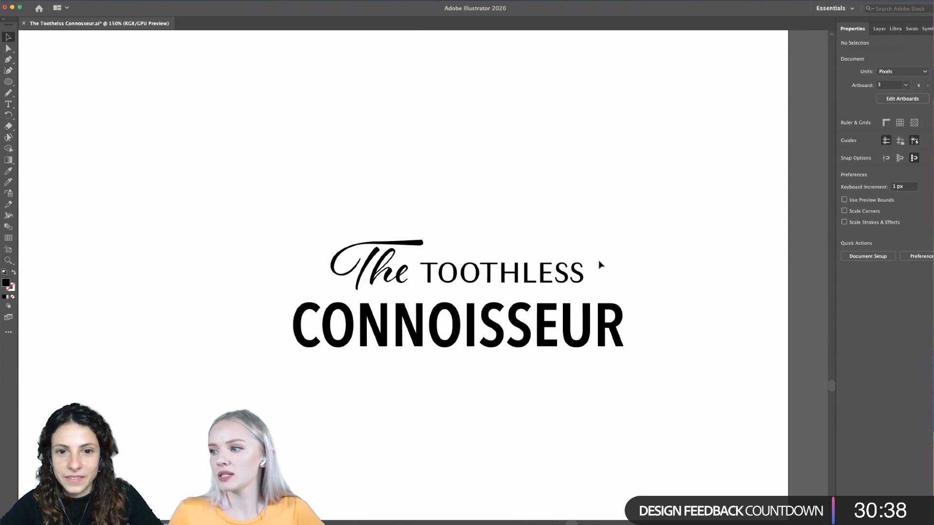
pyautogui.moveTo(600, 262); pyautogui.dragTo(313, 295)
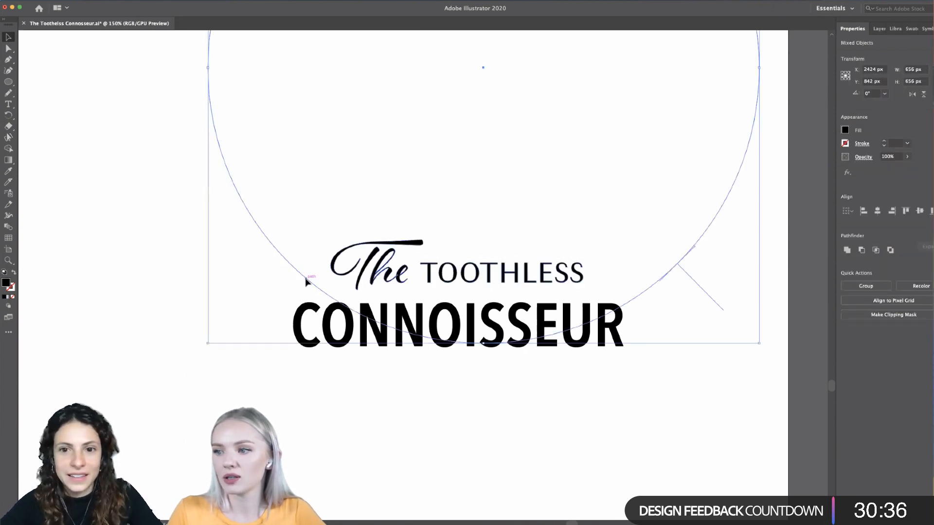
pyautogui.keyDown('shift'); pyautogui.click(307, 281); pyautogui.keyUp('shift')
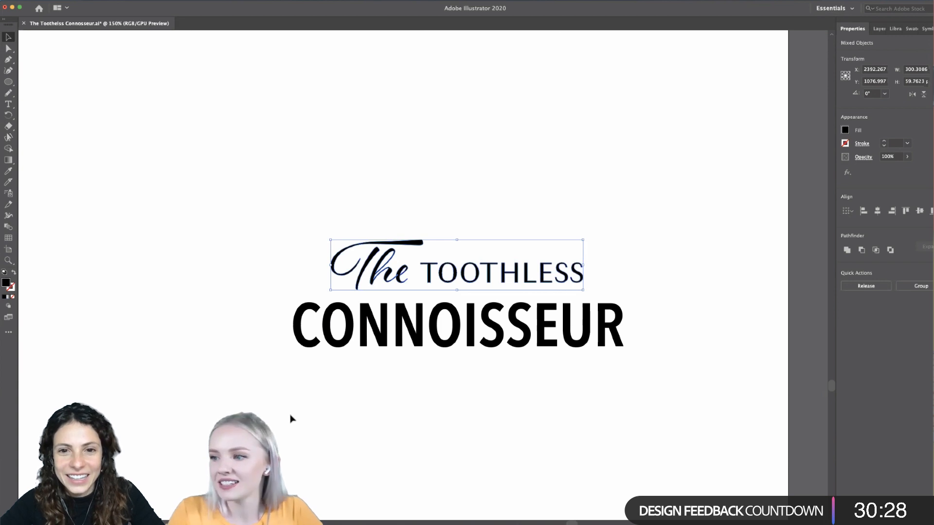
pyautogui.click(440, 388)
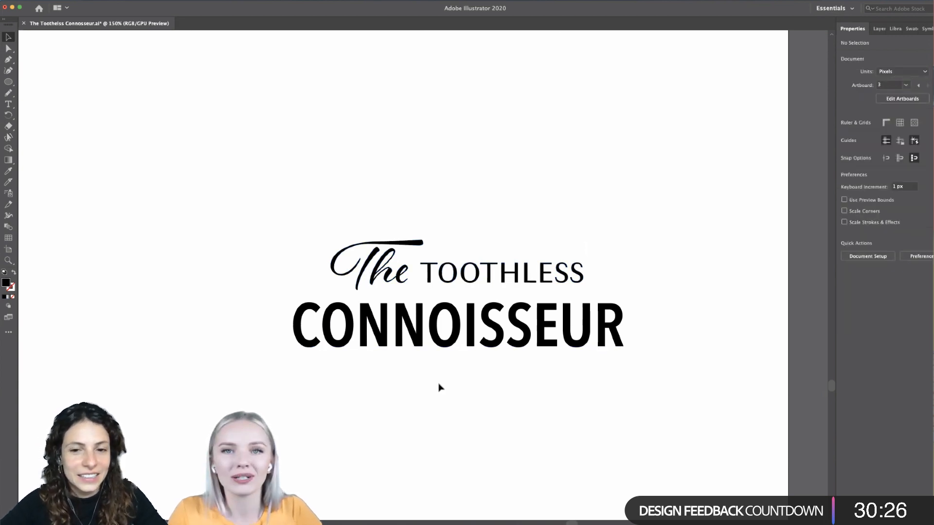
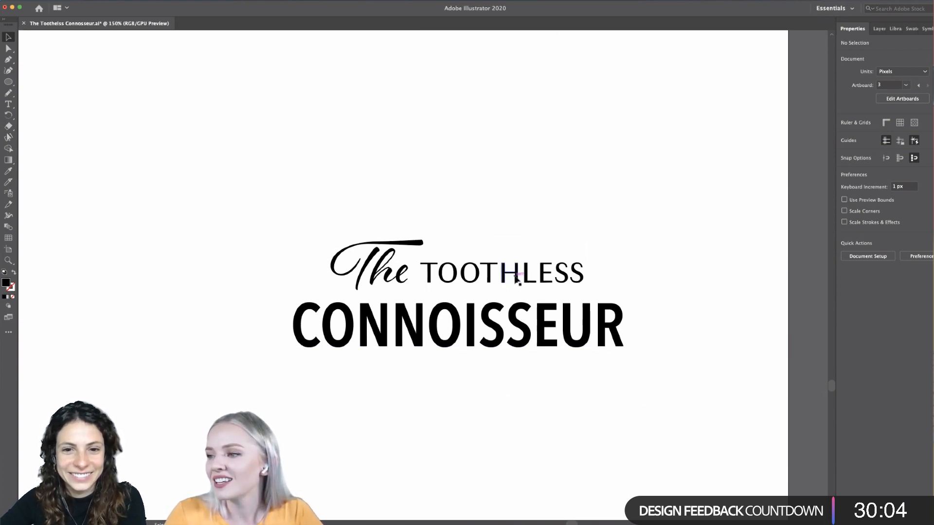
# - Recolour the blue arched THE TOOTHLESS black by sampling the fill of the arched THE TOOTHLESS directly above it
pyautogui.scroll(-6, 669, 390)
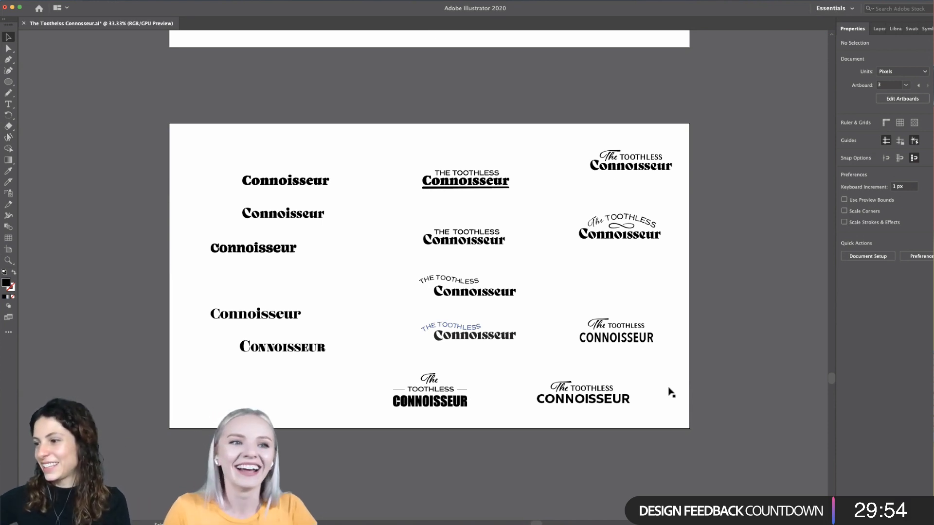
pyautogui.scroll(1, 672, 389)
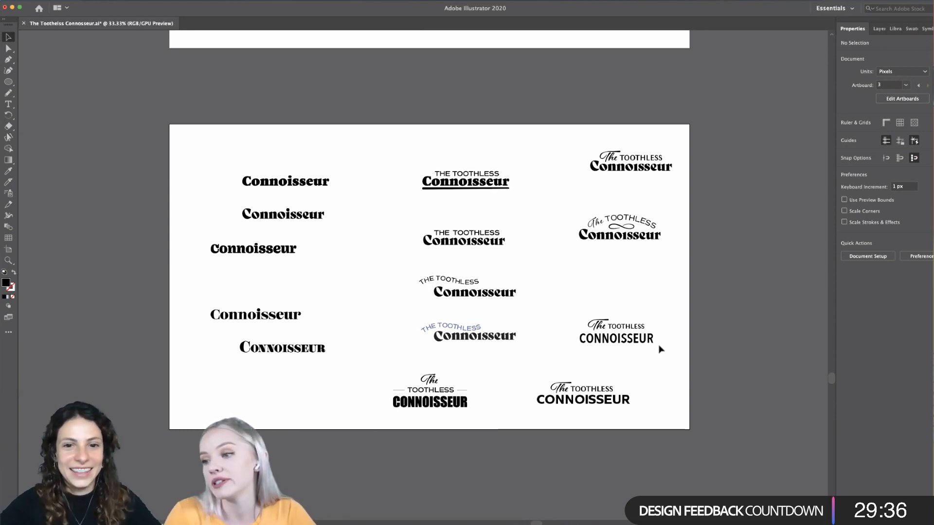
pyautogui.scroll(1, 658, 348)
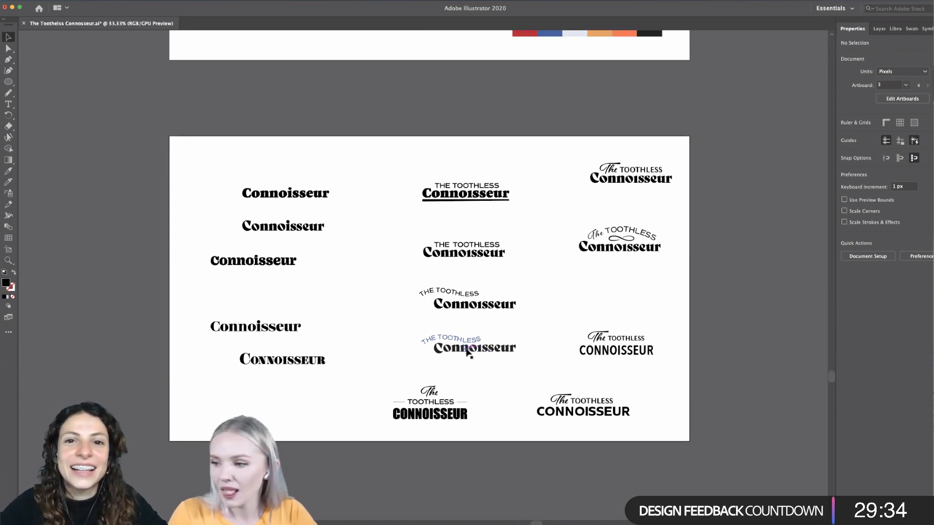
pyautogui.scroll(1, 466, 350)
pyautogui.click(466, 324)
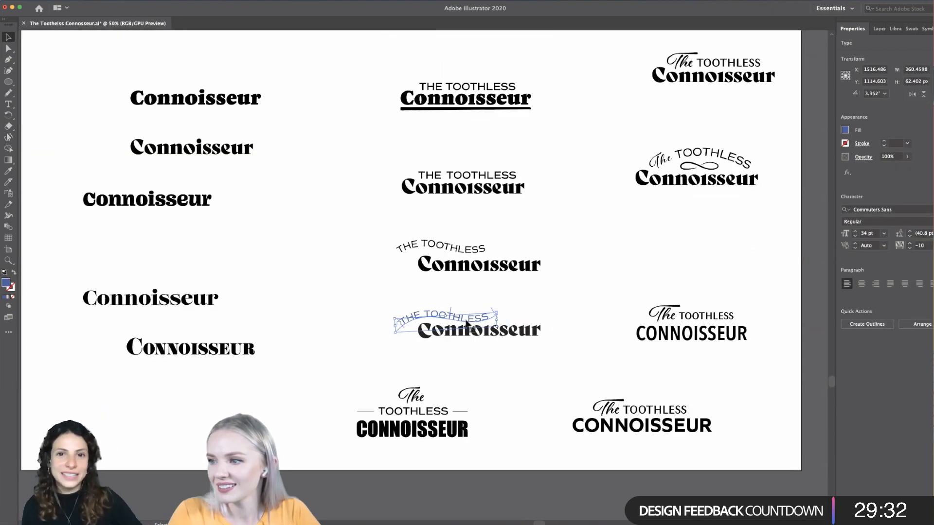
pyautogui.scroll(1, 467, 324)
pyautogui.press('i')
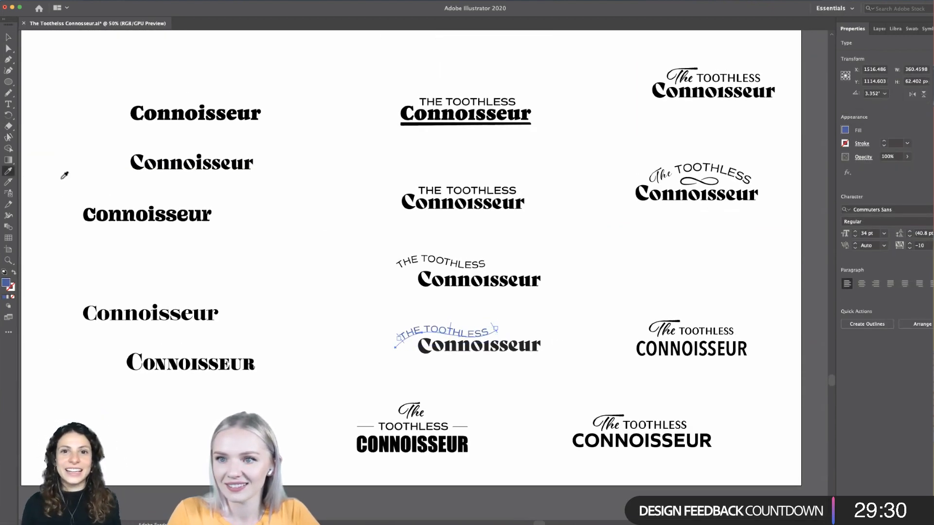
pyautogui.click(431, 265)
pyautogui.press('v')
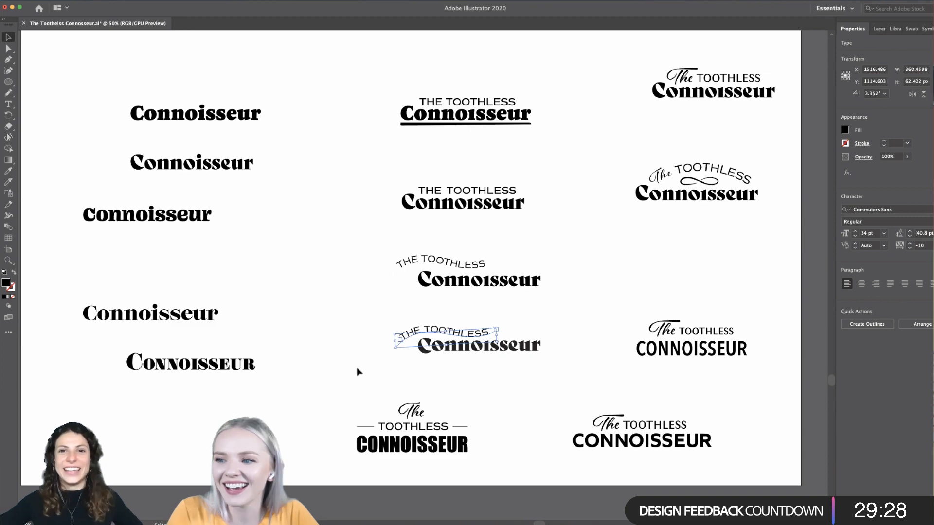
pyautogui.click(346, 364)
# - Examine and compare the full set of wordmark variations on the artboard, from the serif Connoisseur versions to the script-and-sans versions
pyautogui.scroll(-2, 346, 364)
pyautogui.hscroll(-2, 346, 363)
pyautogui.scroll(1, 346, 363)
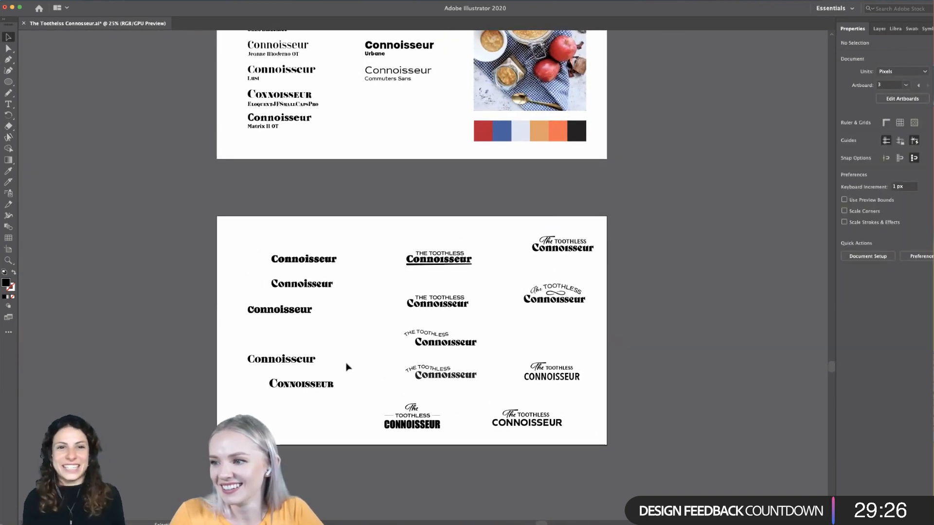
pyautogui.scroll(-1, 346, 363)
pyautogui.hscroll(-1, 346, 363)
pyautogui.scroll(1, 403, 384)
pyautogui.hscroll(1, 404, 384)
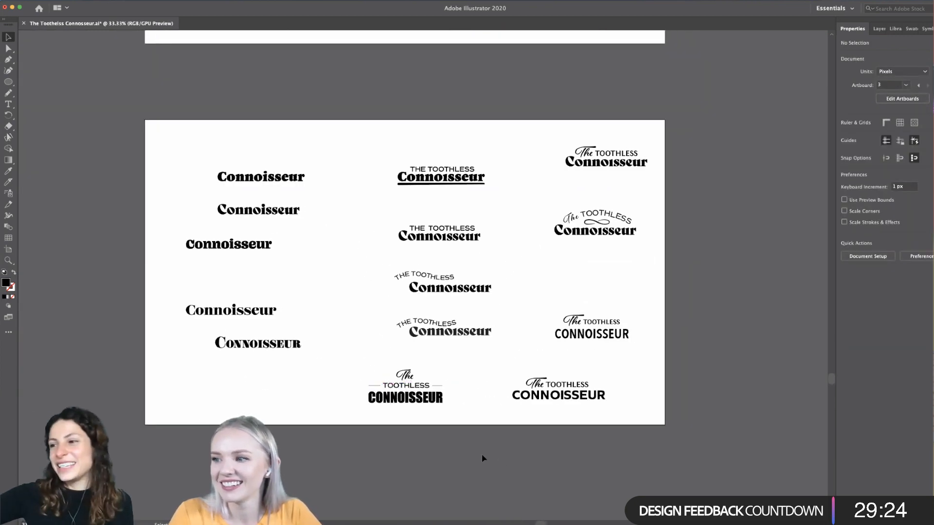
pyautogui.scroll(1, 482, 458)
pyautogui.scroll(2, 483, 457)
pyautogui.hscroll(-1, 483, 457)
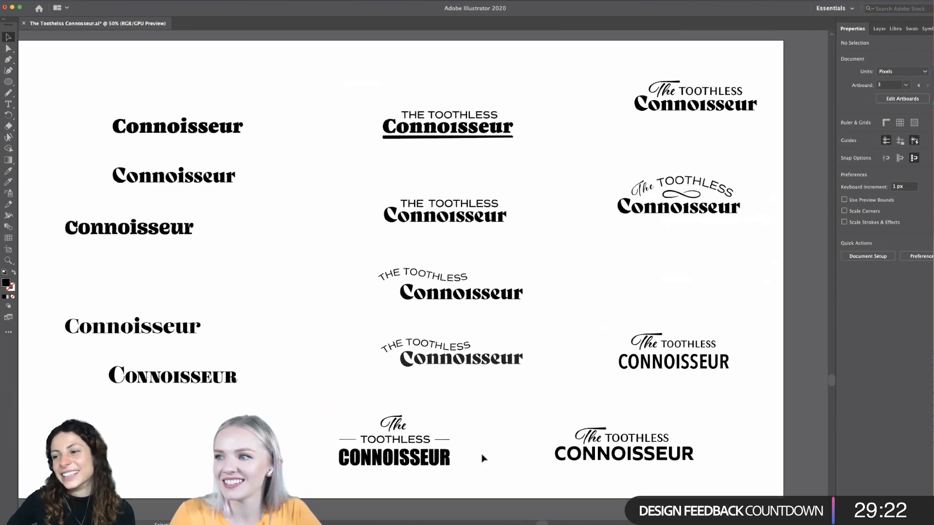
pyautogui.scroll(-1, 483, 457)
pyautogui.scroll(-3, 483, 457)
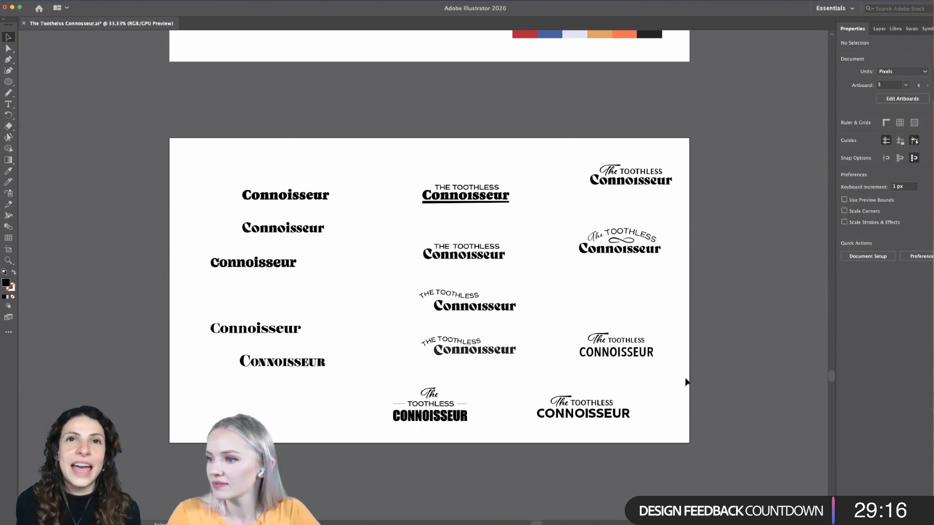
pyautogui.scroll(1, 686, 379)
pyautogui.hscroll(-1, 685, 380)
pyautogui.scroll(1, 685, 379)
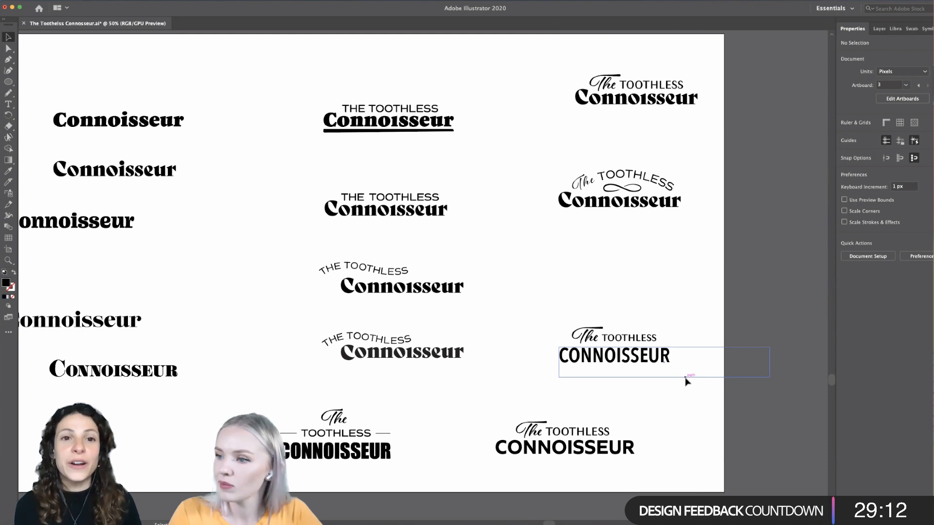
pyautogui.hscroll(1, 685, 379)
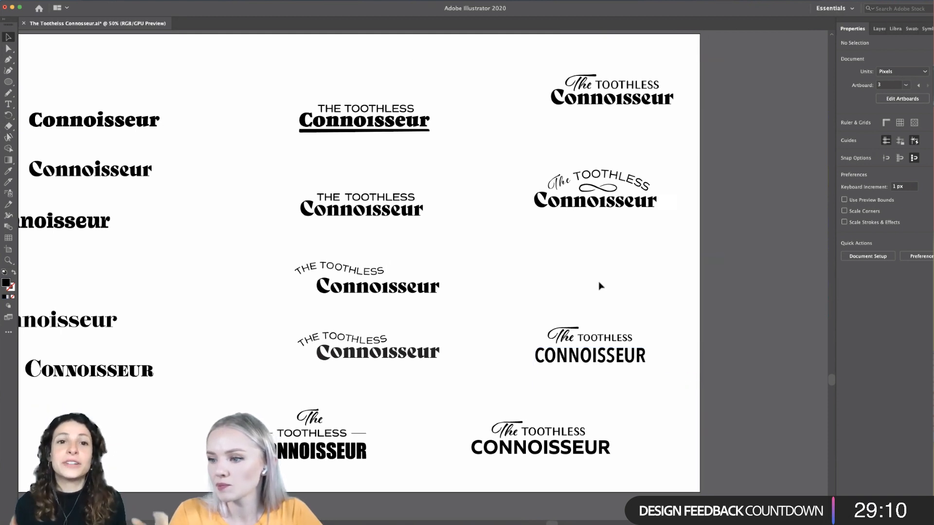
pyautogui.hscroll(2, 600, 286)
pyautogui.hscroll(-3, 599, 286)
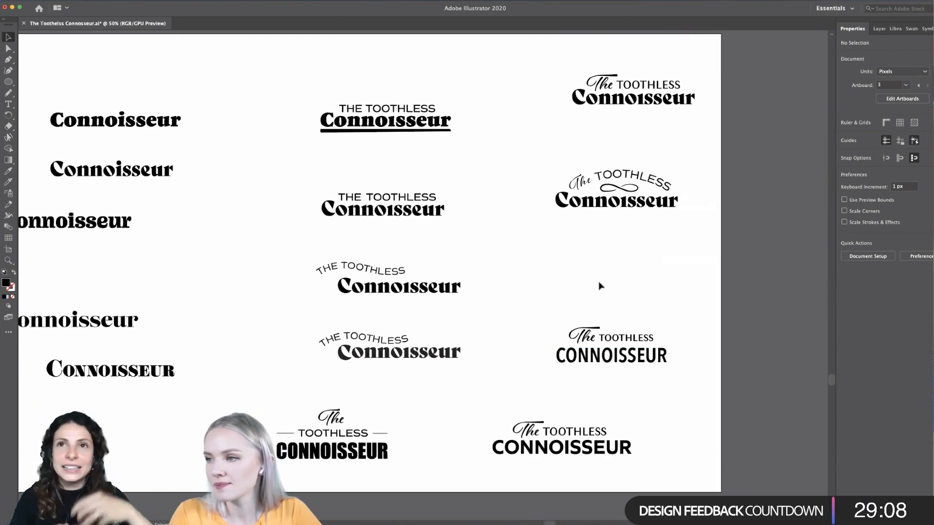
pyautogui.hscroll(-1, 599, 286)
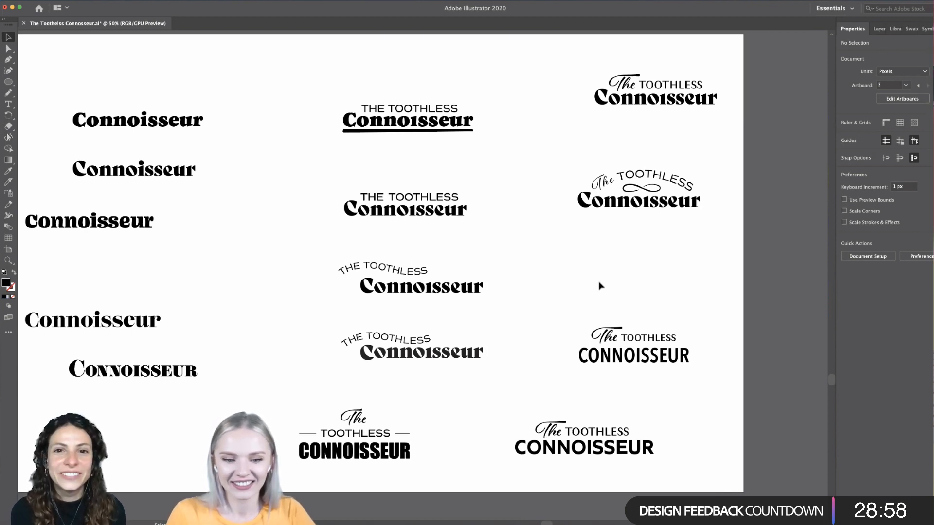
pyautogui.hscroll(-2, 580, 267)
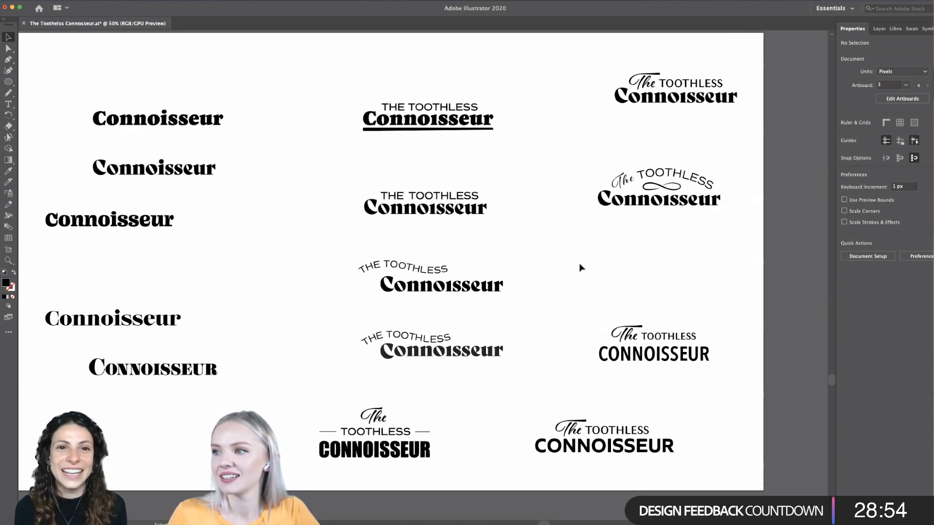
# - Delete the whole underlined THE TOOTHLESS Connoisseur wordmark at the head of the middle column, including its underline
pyautogui.click(469, 129)
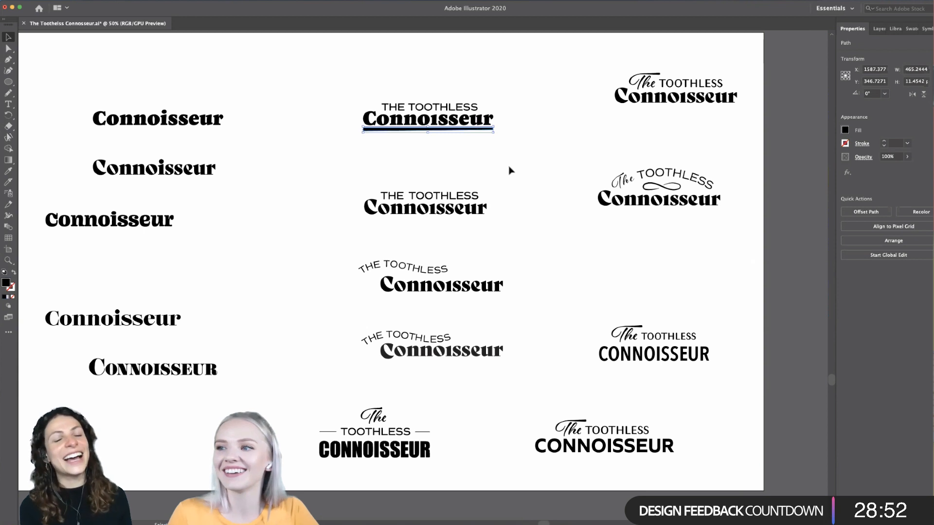
pyautogui.click(509, 170)
pyautogui.scroll(-1, 510, 171)
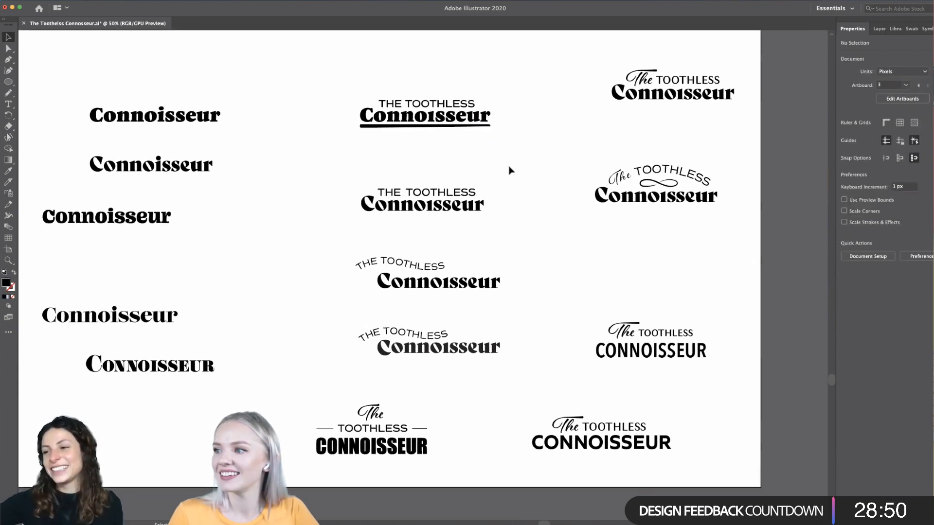
pyautogui.moveTo(499, 91); pyautogui.dragTo(323, 140)
pyautogui.press('Delete')
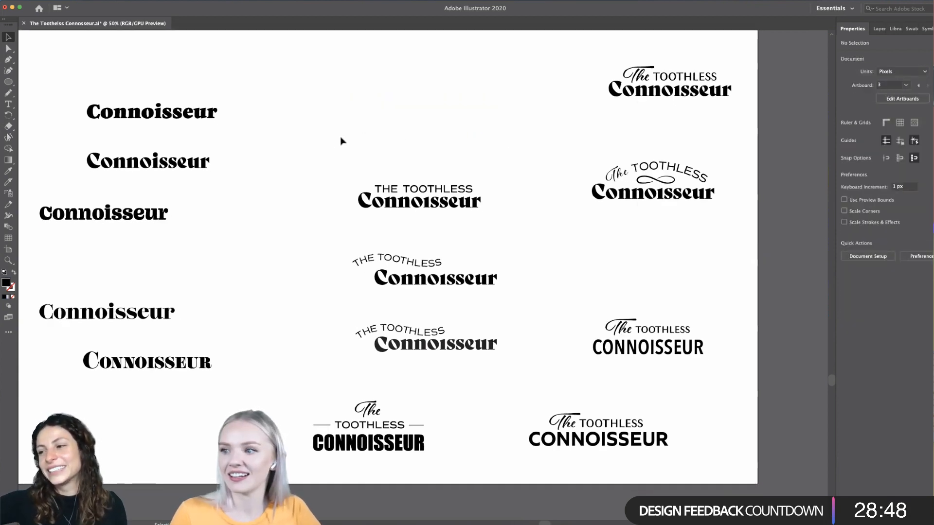
# - Duplicate the uppermost Connoisseur of the first column into the empty space at the head of the middle column
pyautogui.moveTo(204, 113); pyautogui.dragTo(210, 112)
pyautogui.moveTo(337, 117); pyautogui.dragTo(525, 119)
pyautogui.click(528, 142)
pyautogui.scroll(1, 529, 144)
pyautogui.hscroll(-2, 528, 142)
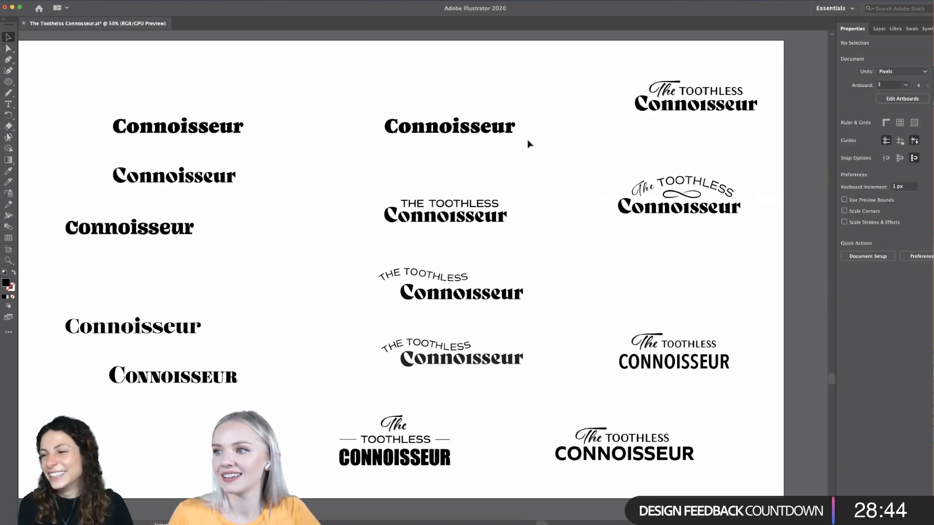
# - Add a text frame about 470 px wide and 90 px high above the copied Connoisseur, reading TOOTHLESS
pyautogui.click(8, 103)
pyautogui.moveTo(386, 92); pyautogui.dragTo(516, 118)
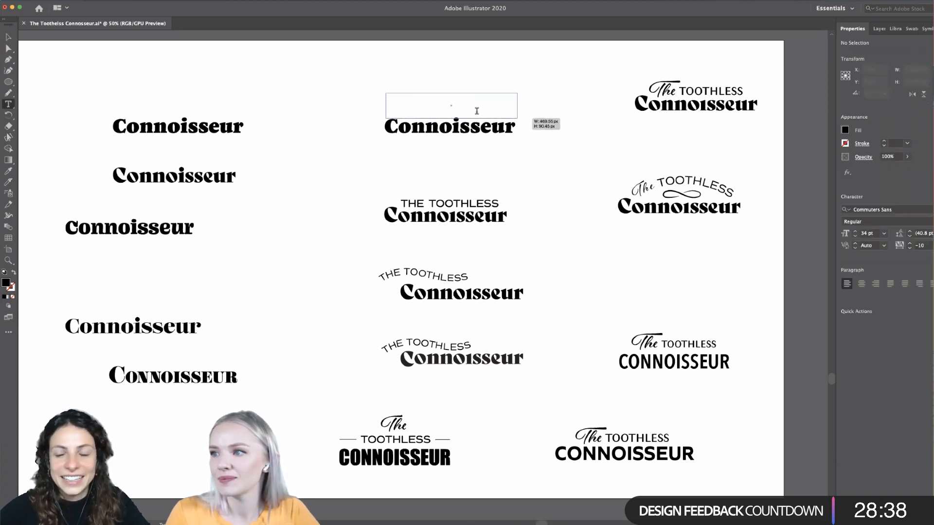
pyautogui.write('TOOTHLE')
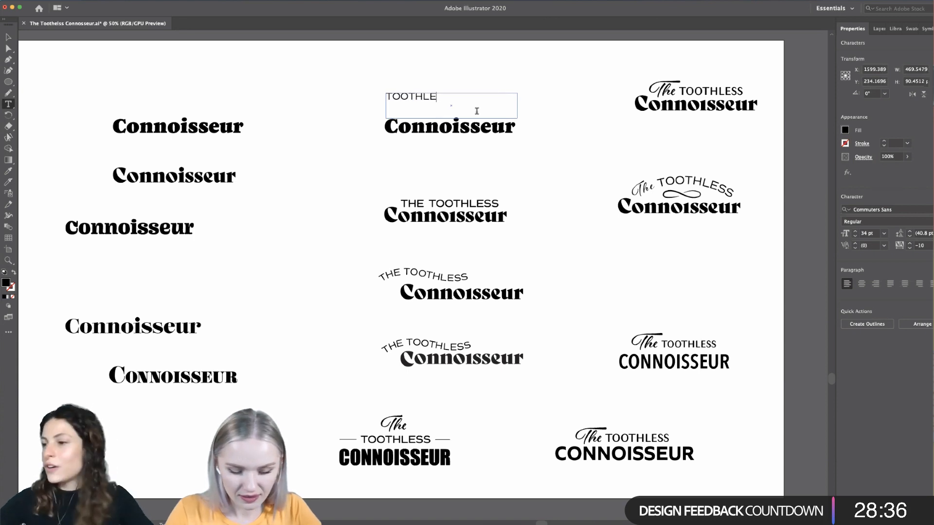
pyautogui.write('SS')
# - Convert the new TOOTHLESS text above the copied Connoisseur to outlines
pyautogui.moveTo(465, 100); pyautogui.dragTo(335, 97)
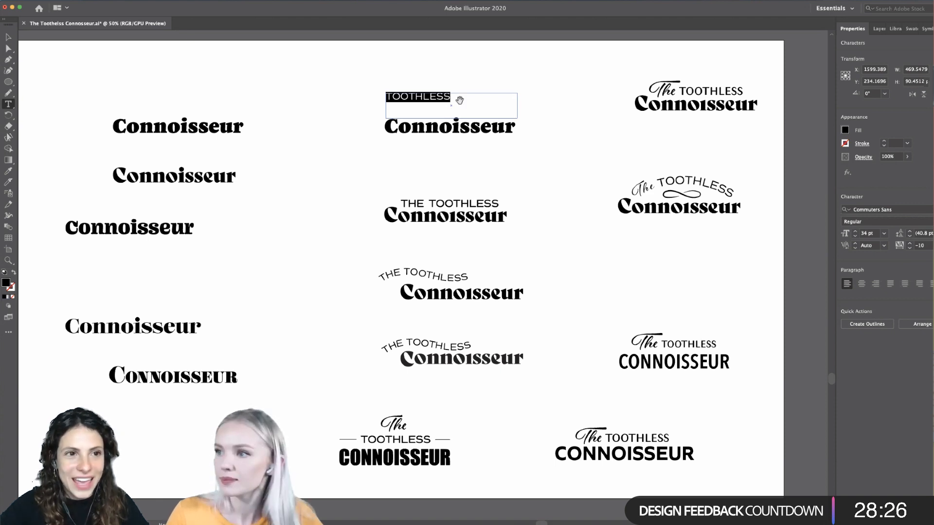
pyautogui.scroll(3, 459, 101)
pyautogui.scroll(4, 463, 104)
pyautogui.scroll(1, 474, 220)
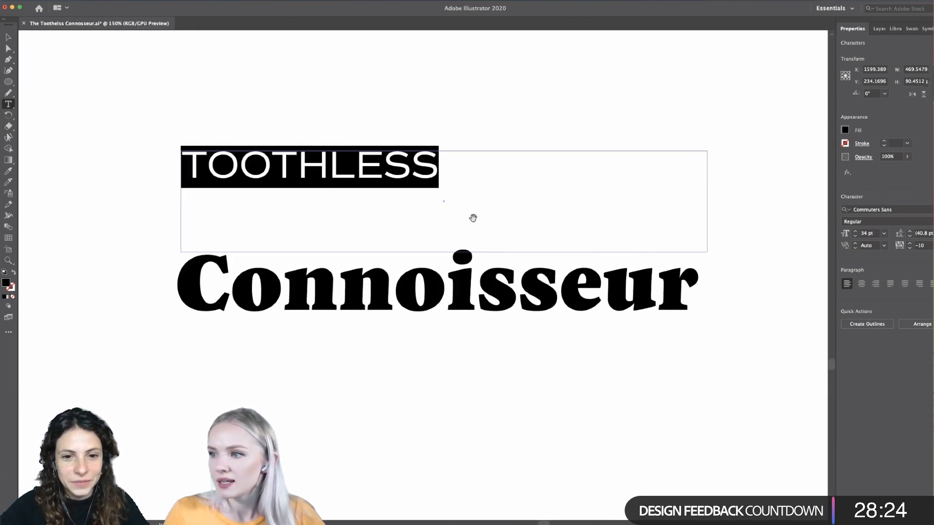
pyautogui.scroll(1, 473, 218)
pyautogui.click(8, 37)
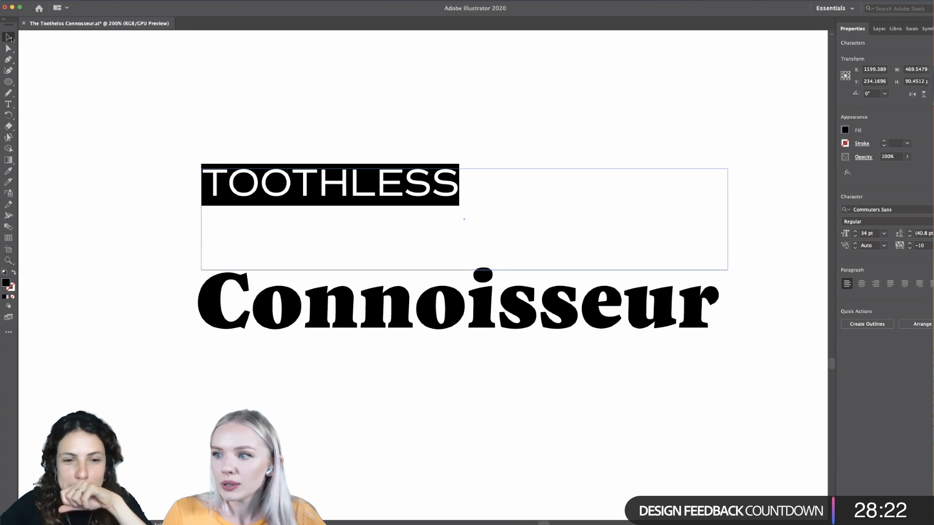
pyautogui.press('super+shift+o')
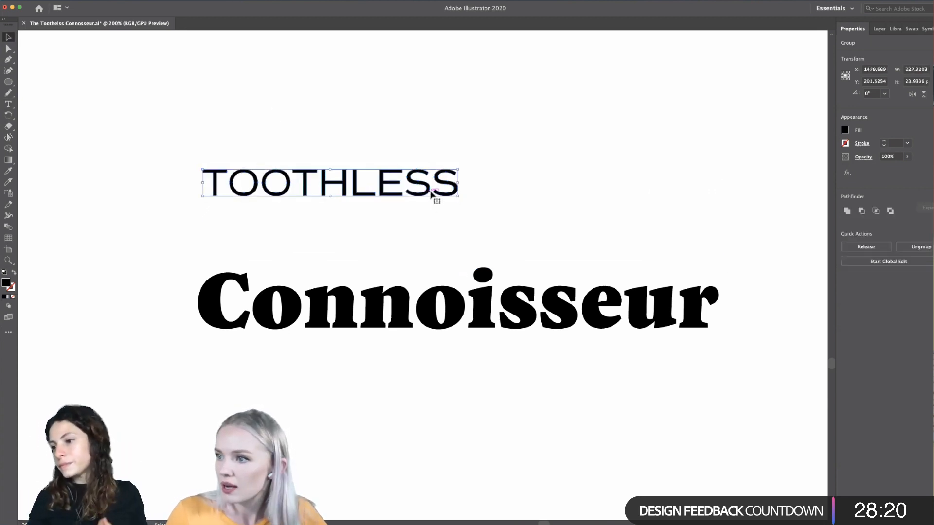
# - Scale the outlined TOOTHLESS to about 295 px wide and place it directly above the copied Connoisseur
pyautogui.moveTo(433, 194); pyautogui.dragTo(714, 203)
pyautogui.moveTo(507, 275); pyautogui.dragTo(506, 262)
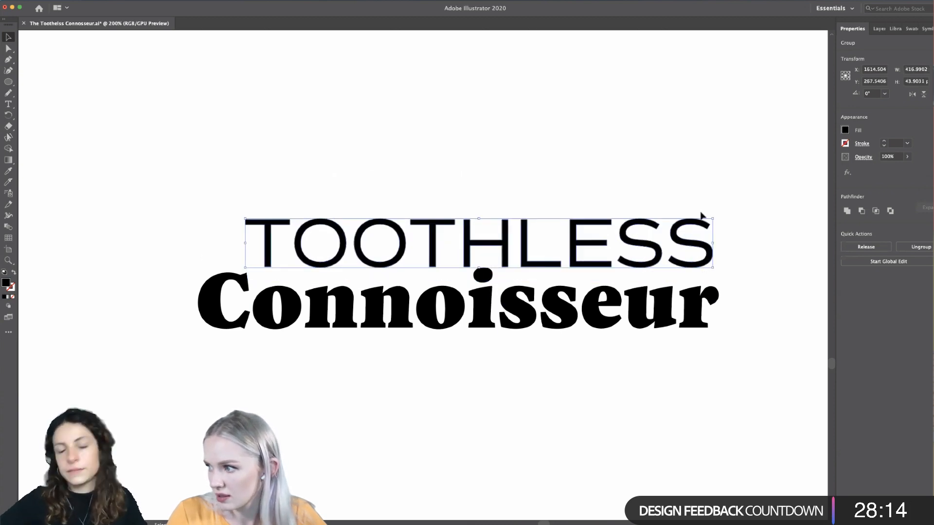
pyautogui.moveTo(713, 219); pyautogui.dragTo(689, 231)
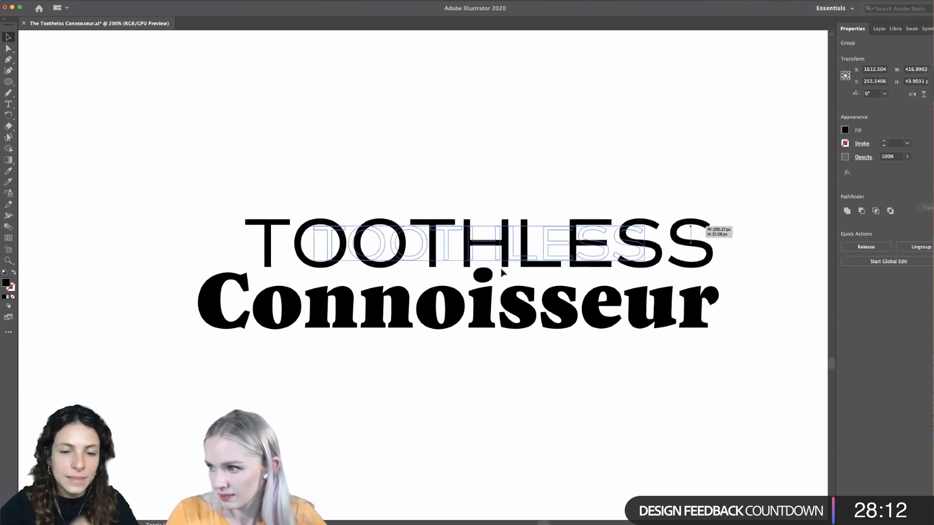
pyautogui.moveTo(497, 258); pyautogui.dragTo(496, 271)
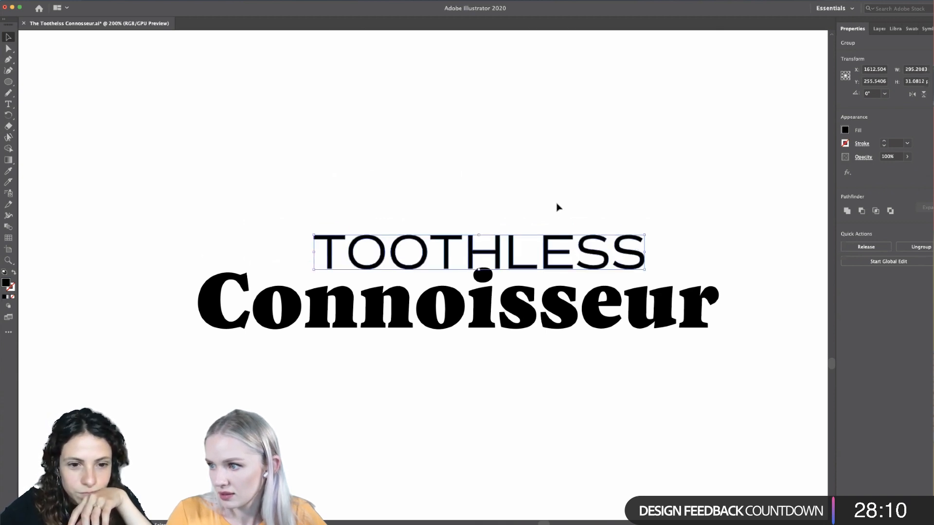
pyautogui.click(557, 203)
# - Move TOOTHLESS up slightly to leave a gap above the dot of the i in Connoisseur
pyautogui.scroll(-3, 557, 203)
pyautogui.hscroll(2, 557, 207)
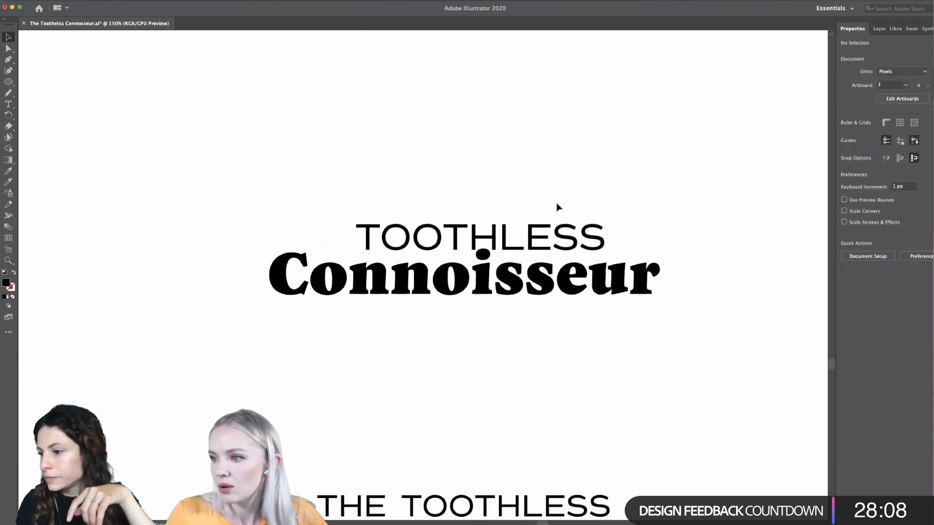
pyautogui.scroll(2, 547, 206)
pyautogui.moveTo(477, 253); pyautogui.dragTo(478, 231)
pyautogui.click(589, 269)
# - Delete the outlined TOOTHLESS above the copied Connoisseur
pyautogui.scroll(-2, 589, 269)
pyautogui.scroll(-3, 589, 269)
pyautogui.scroll(4, 589, 269)
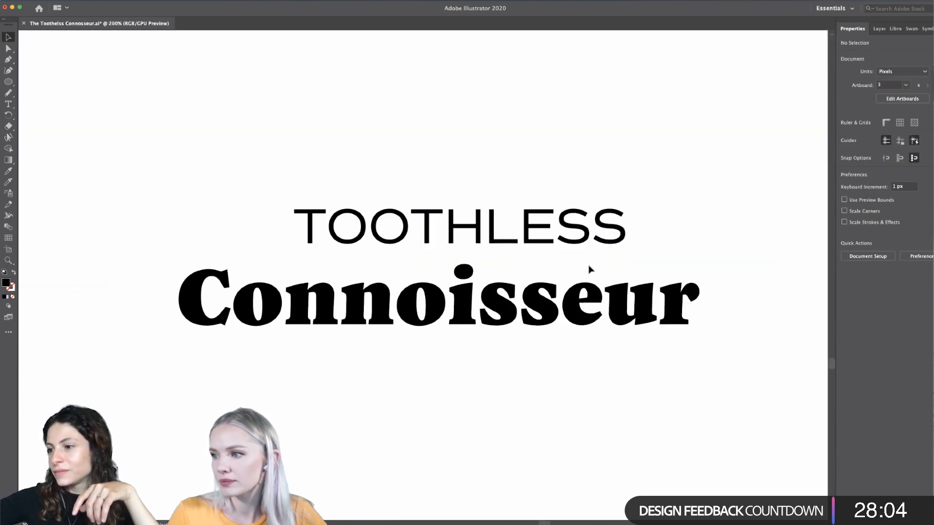
pyautogui.scroll(1, 589, 269)
pyautogui.hscroll(-1, 589, 268)
pyautogui.click(303, 250)
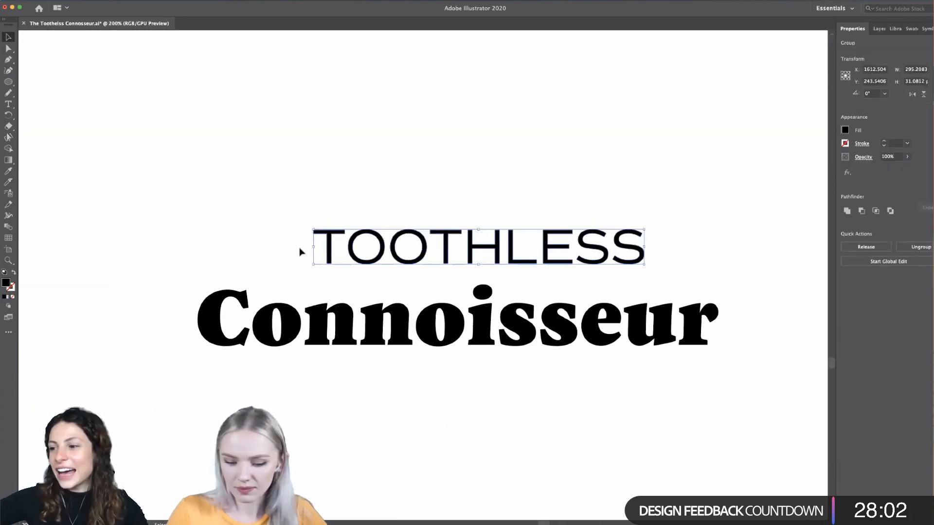
pyautogui.press('Delete')
# - Create an empty text frame about 409 px wide and 71 px high directly above the copied Connoisseur
pyautogui.click(8, 104)
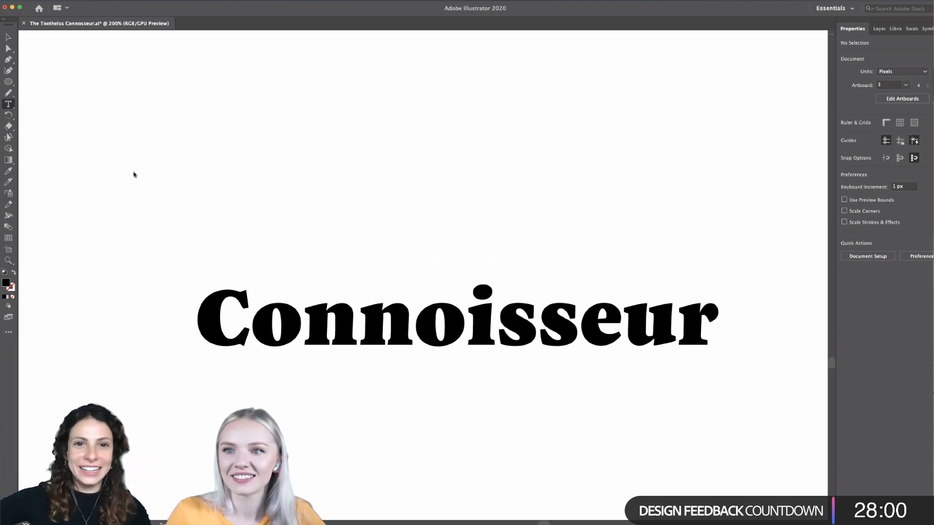
pyautogui.moveTo(258, 296); pyautogui.dragTo(716, 216)
pyautogui.press('BackSpace')
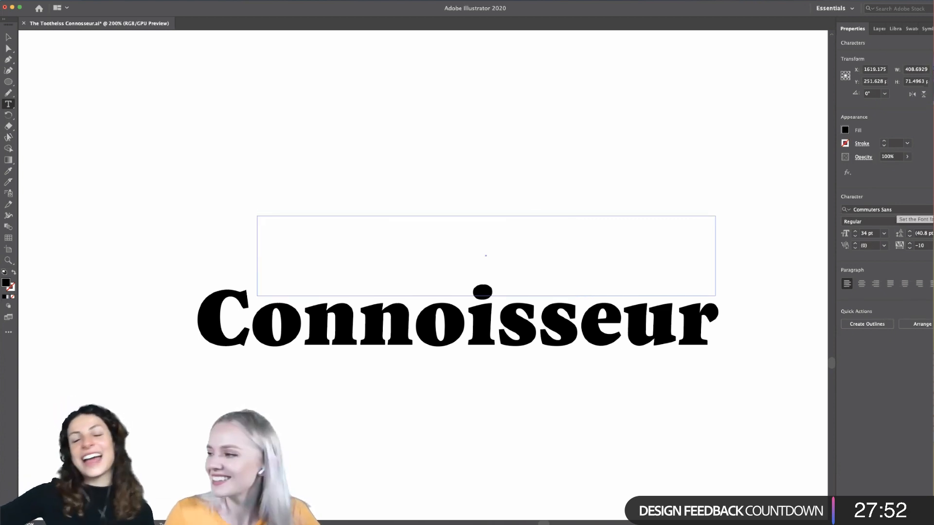
# - Compare the condensed fonts in the Serif, Blackletter and Sans Serif classifications, returning the filter to Sans Serif
pyautogui.click(873, 210)
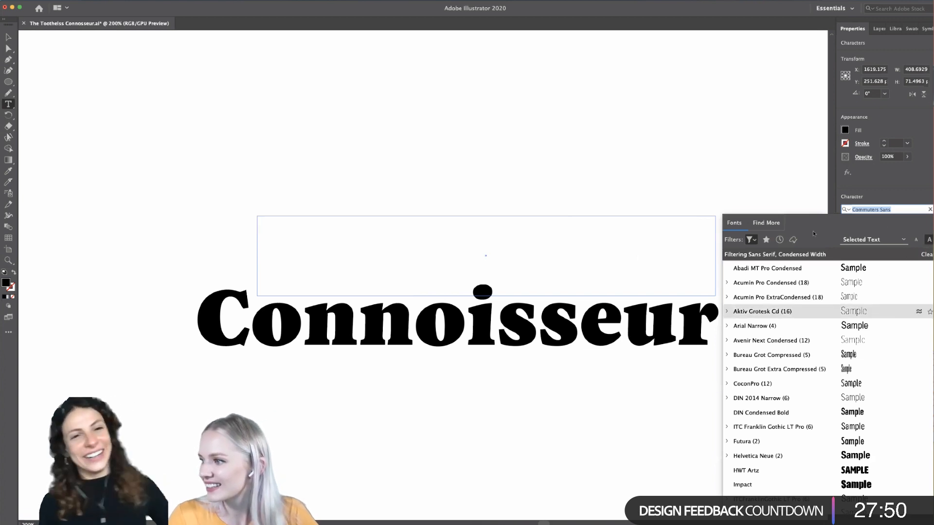
pyautogui.click(751, 239)
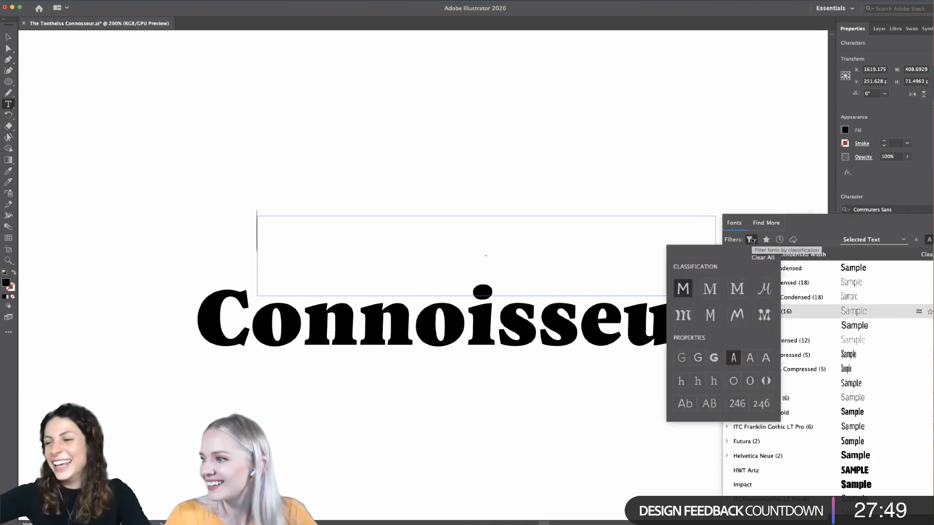
pyautogui.click(764, 288)
pyautogui.click(683, 294)
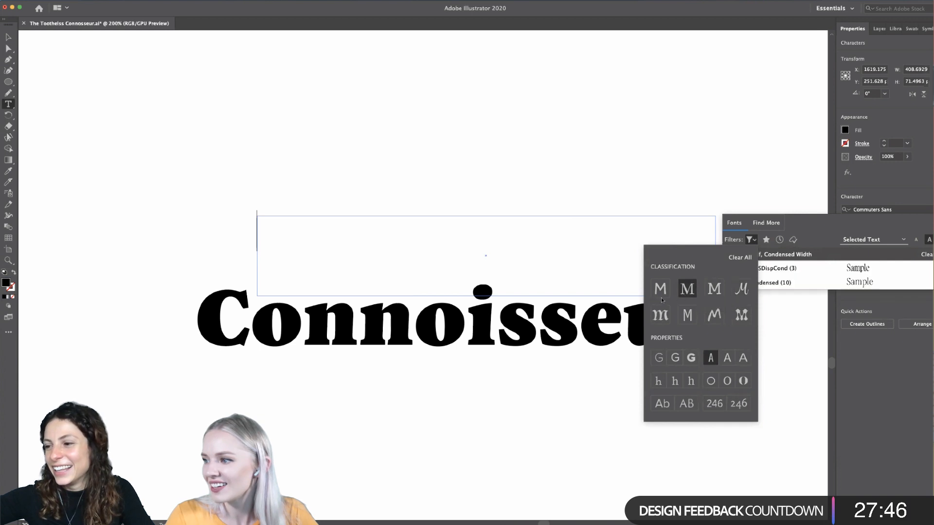
pyautogui.click(685, 317)
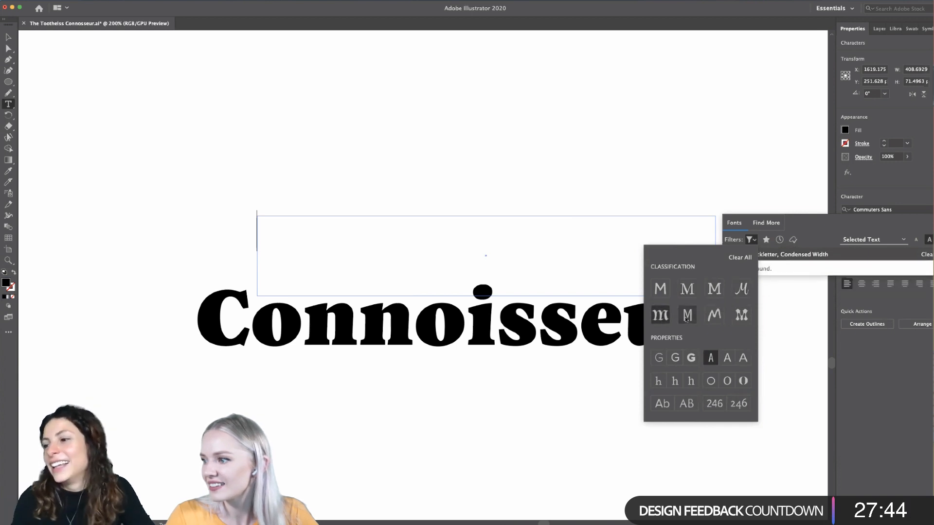
pyautogui.click(664, 291)
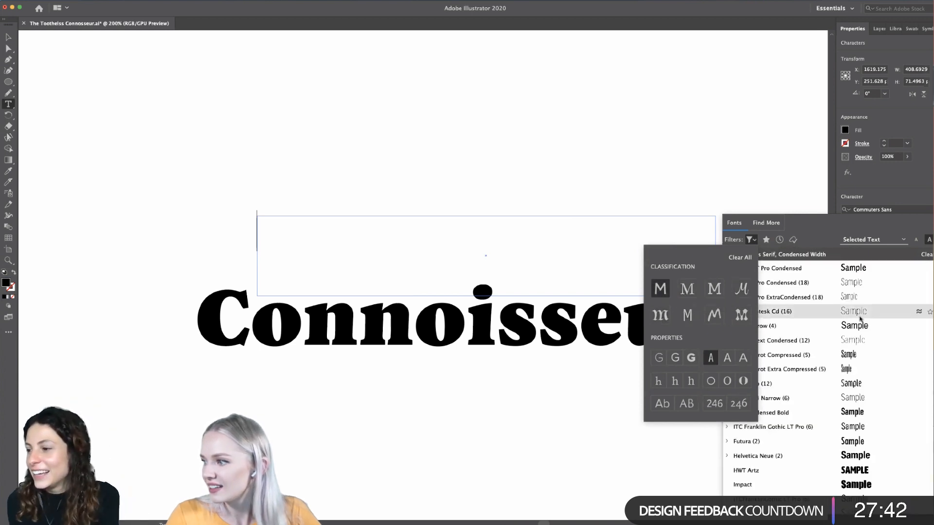
pyautogui.click(687, 289)
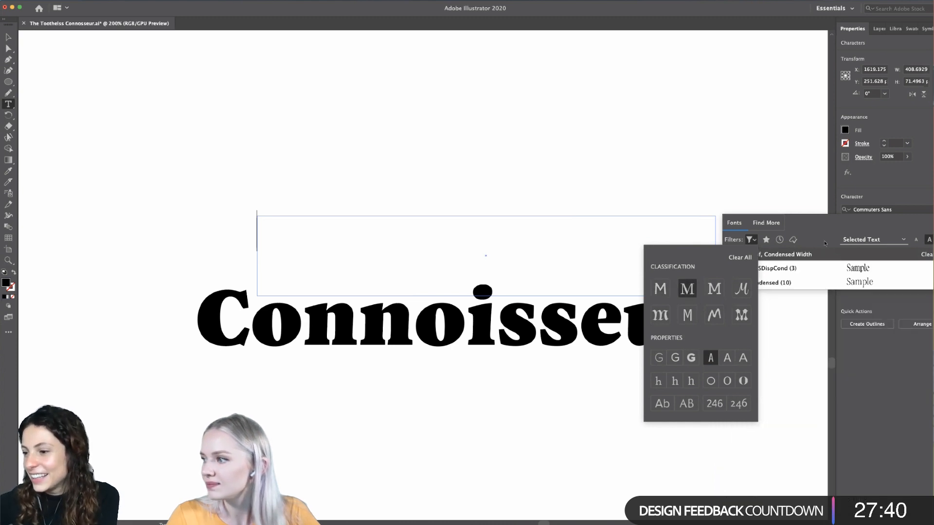
pyautogui.click(665, 288)
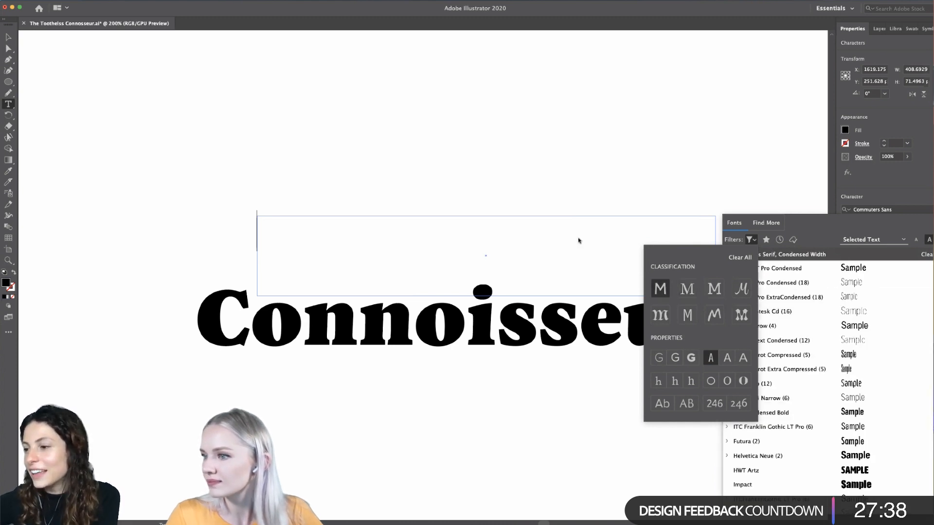
pyautogui.click(326, 243)
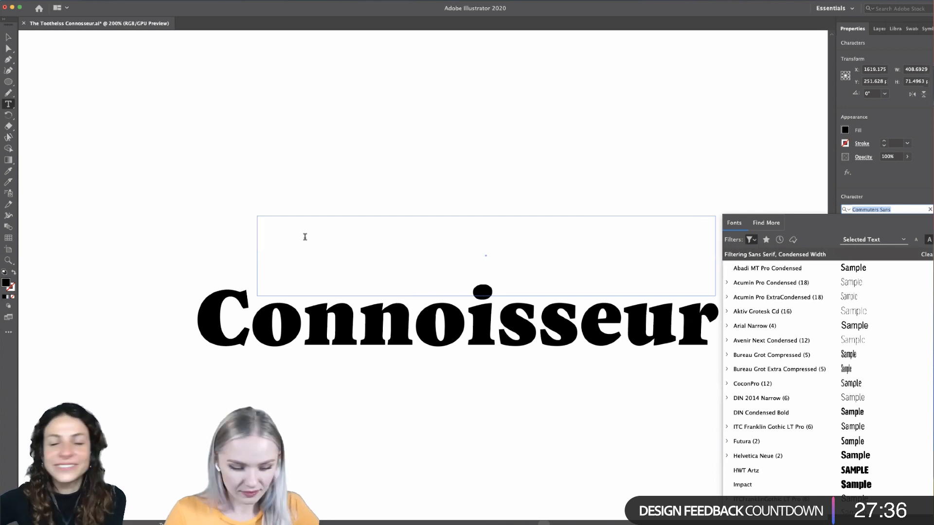
pyautogui.write('tcothless')
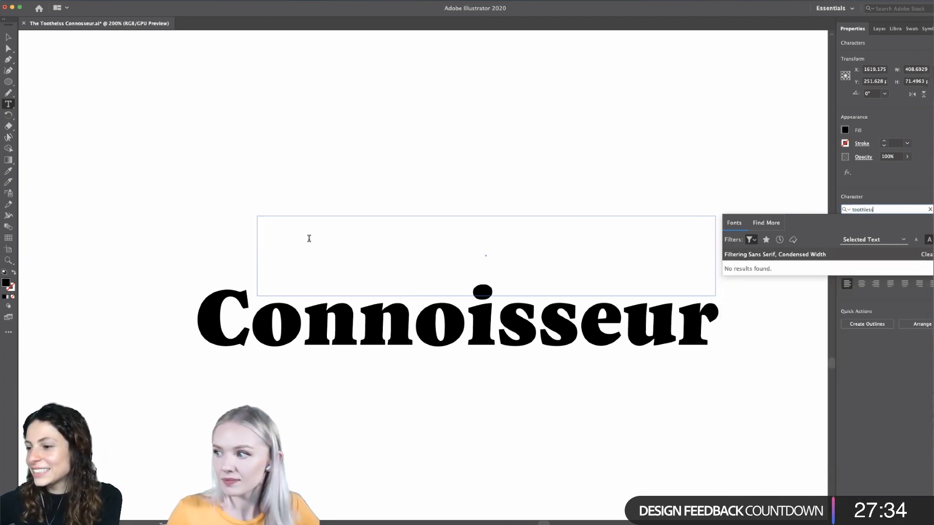
pyautogui.click(308, 238)
pyautogui.doubleClick(886, 210)
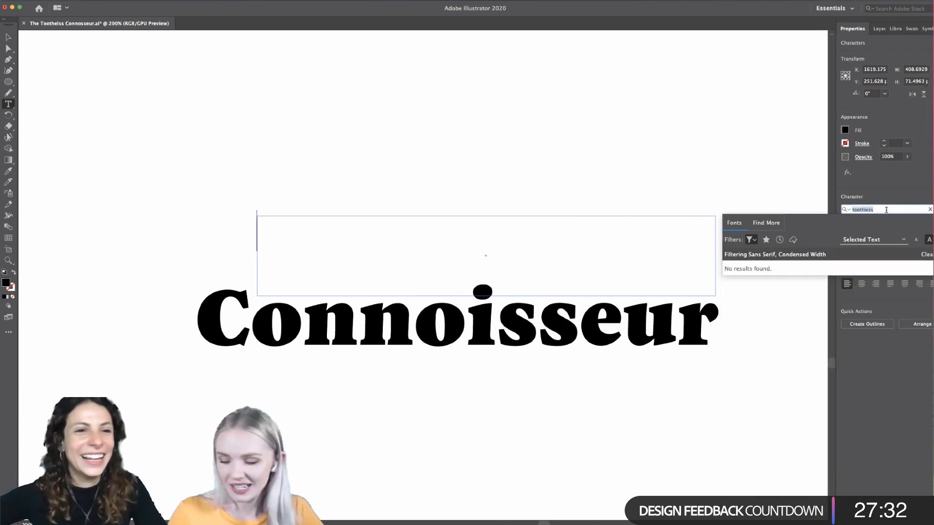
pyautogui.press('BackSpace')
pyautogui.press('Escape')
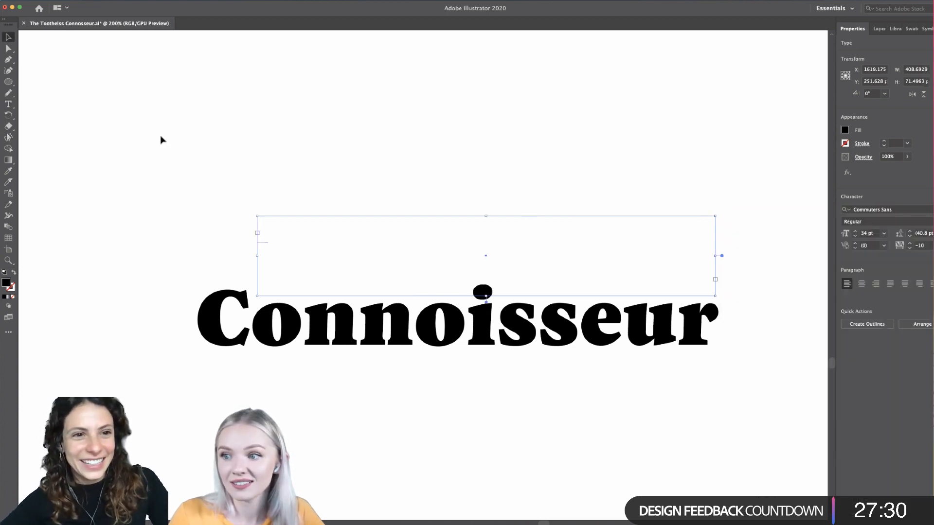
# - Enter toothless in the text frame above Connoisseur and turn off its All Caps formatting
pyautogui.doubleClick(263, 243)
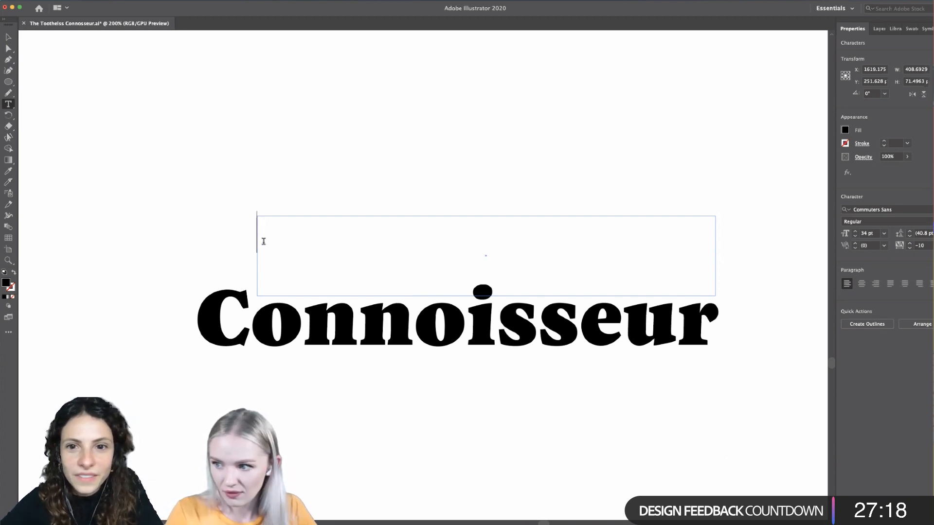
pyautogui.write('TOOTHLESS')
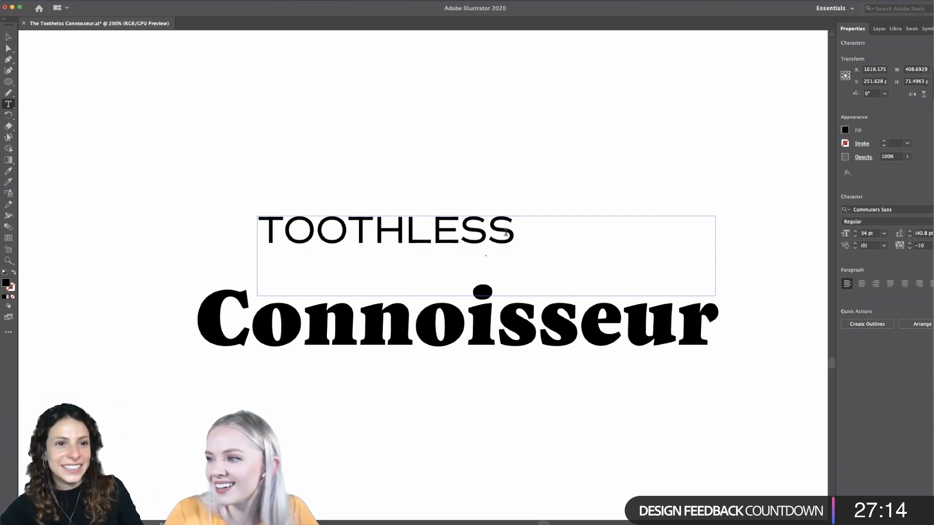
pyautogui.moveTo(515, 231); pyautogui.dragTo(180, 226)
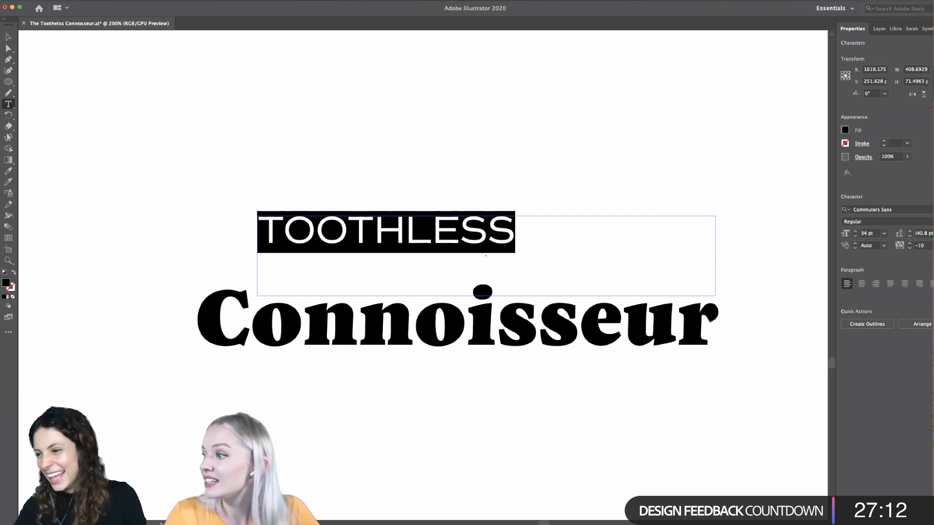
pyautogui.click(931, 258)
pyautogui.click(841, 354)
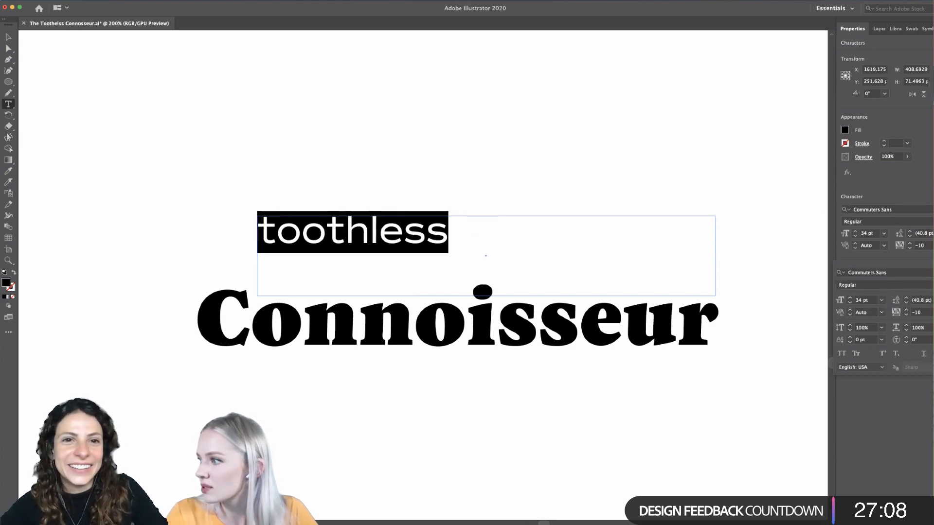
pyautogui.click(930, 259)
# - Preview the condensed sans serif fonts on toothless, and replace the condensed width filter with heavy weight
pyautogui.click(931, 210)
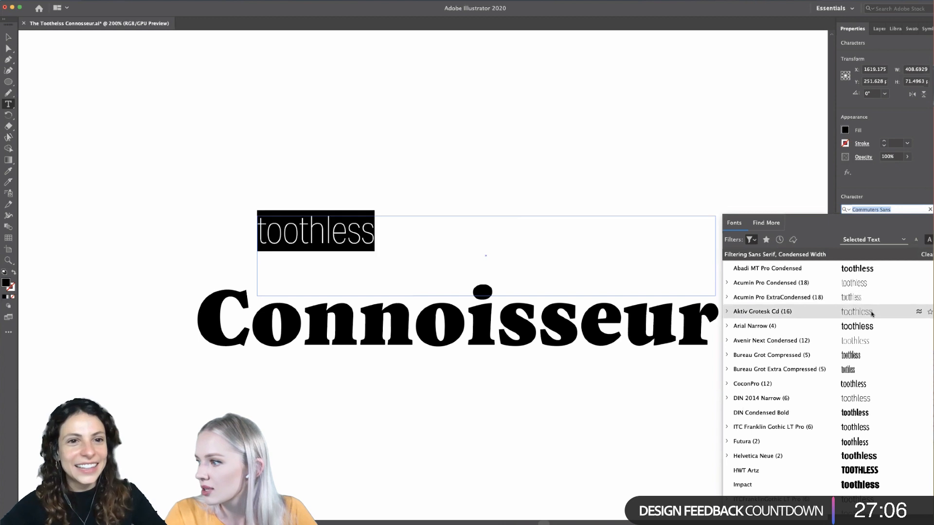
pyautogui.scroll(-3, 878, 421)
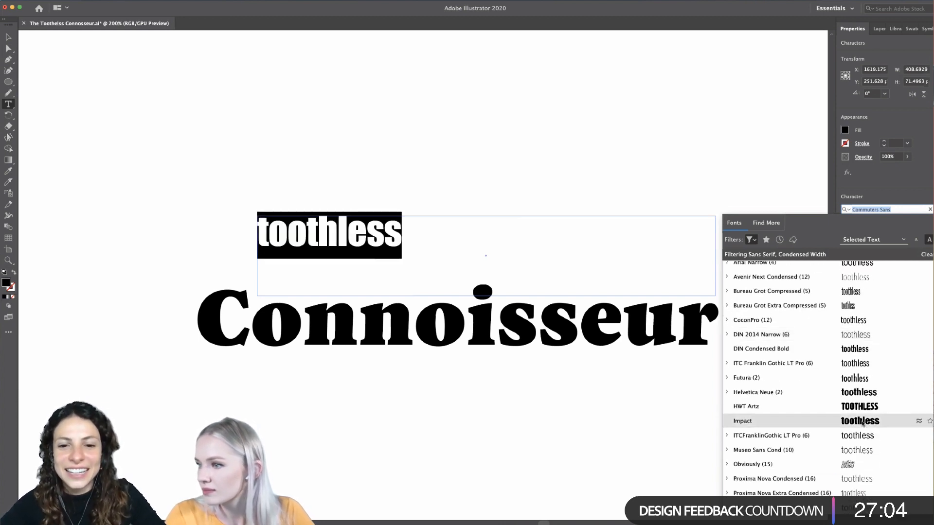
pyautogui.scroll(3, 905, 445)
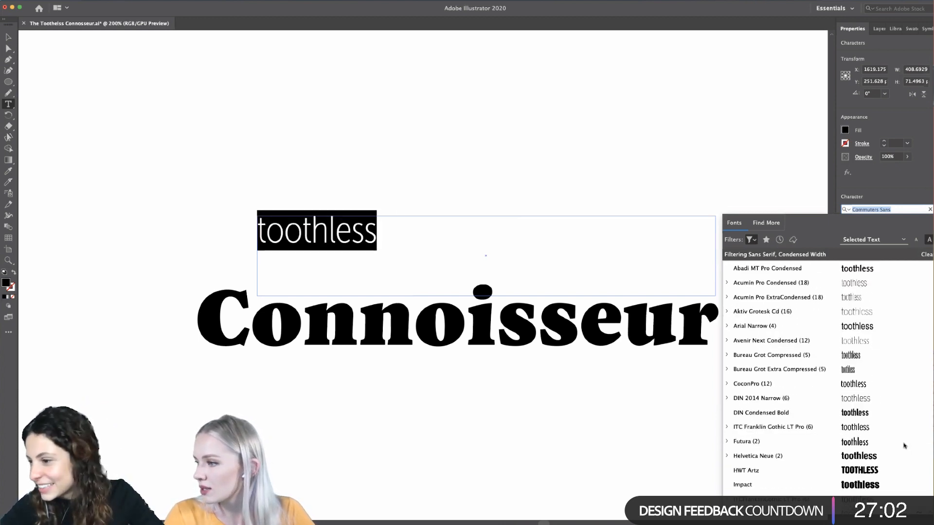
pyautogui.scroll(-3, 904, 446)
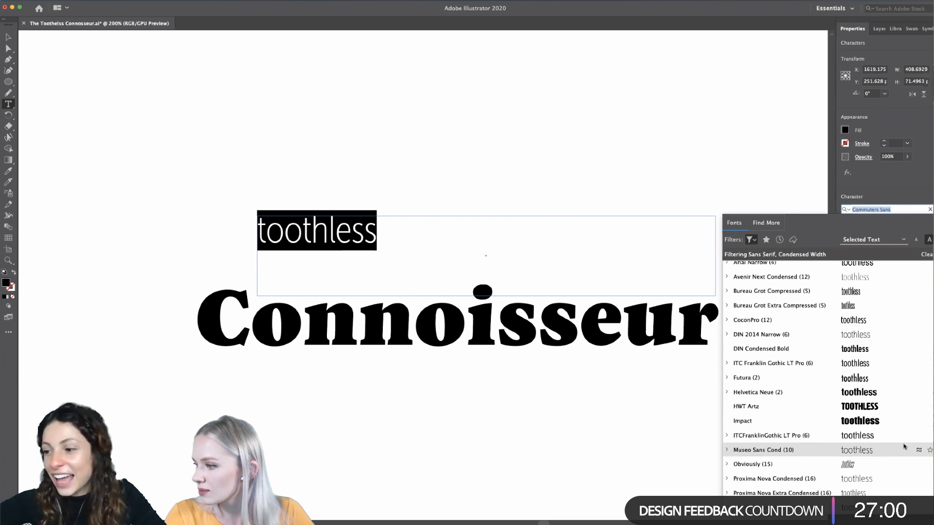
pyautogui.click(760, 240)
pyautogui.click(731, 360)
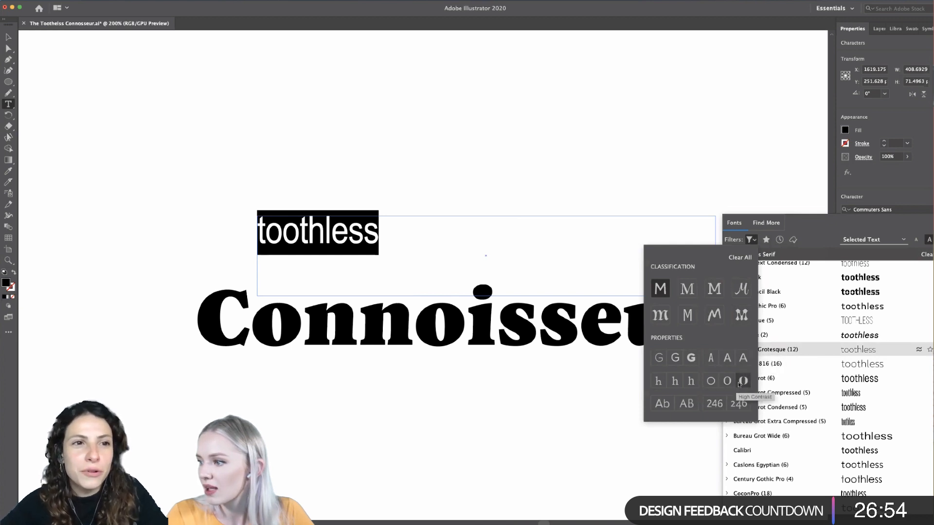
pyautogui.click(691, 358)
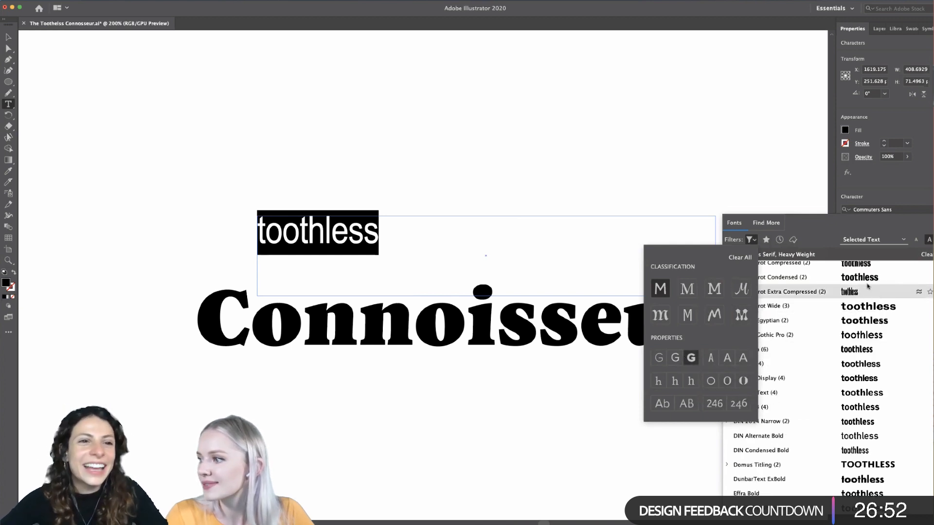
# - Browse the heavy sans serif fonts and apply Abadi MT Pro to toothless
pyautogui.click(873, 265)
pyautogui.scroll(10, 898, 322)
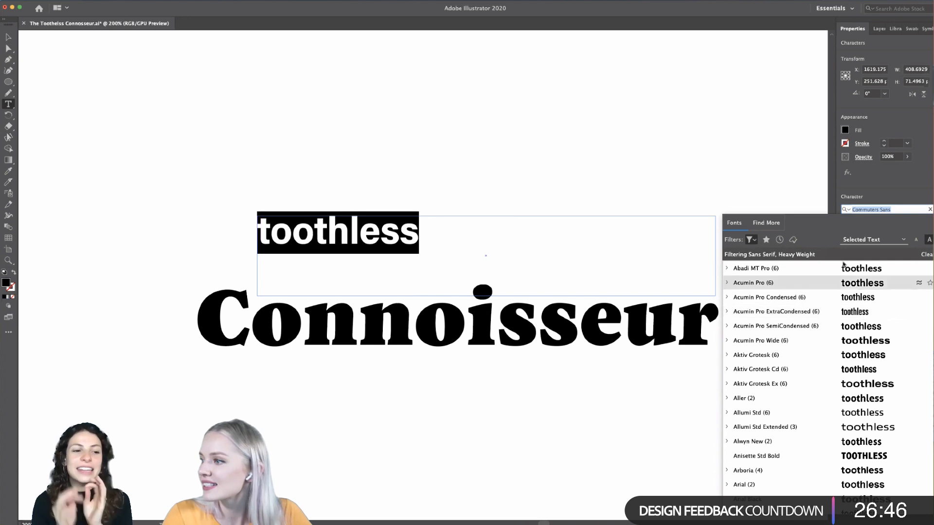
pyautogui.click(753, 240)
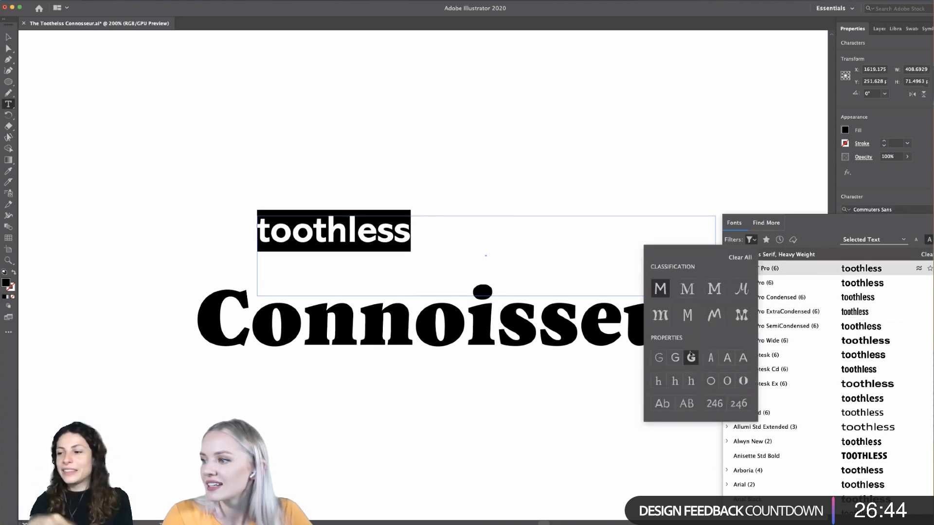
pyautogui.click(826, 234)
pyautogui.scroll(-5, 885, 387)
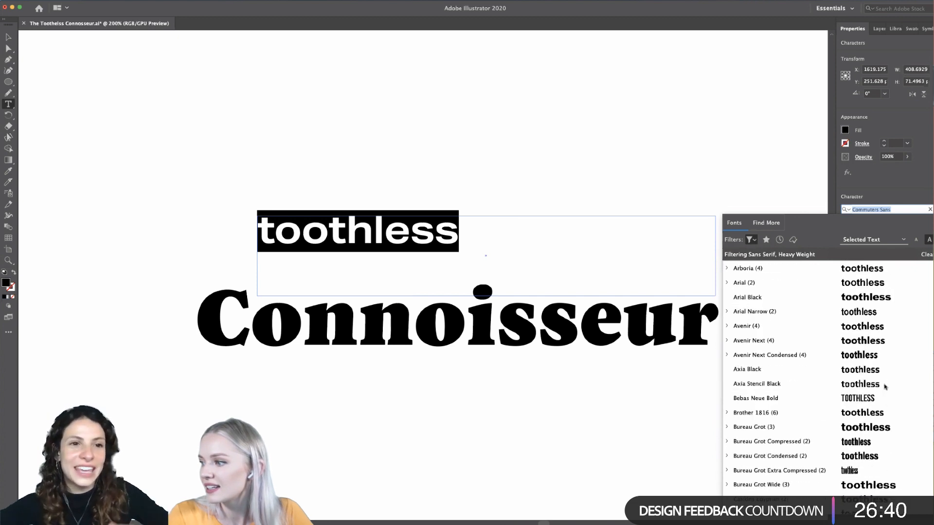
pyautogui.scroll(-1, 885, 387)
pyautogui.scroll(-5, 885, 386)
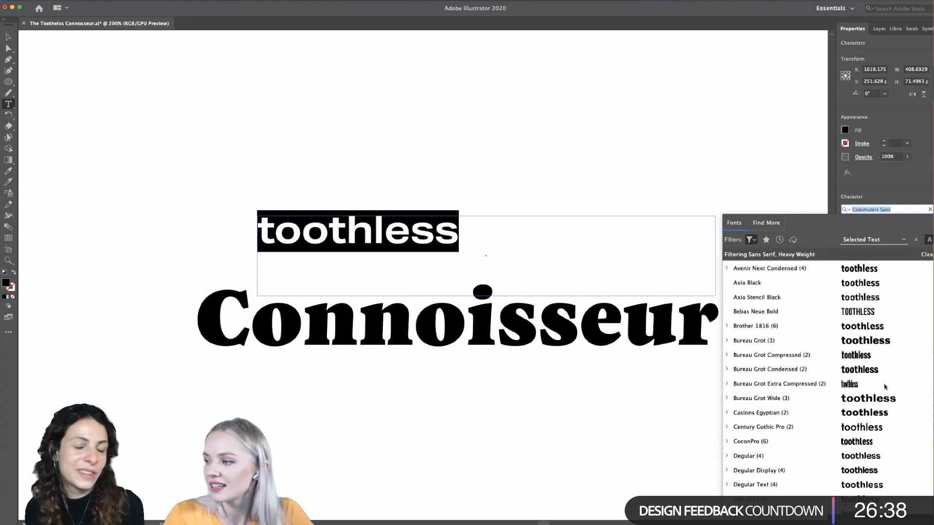
pyautogui.scroll(10, 888, 288)
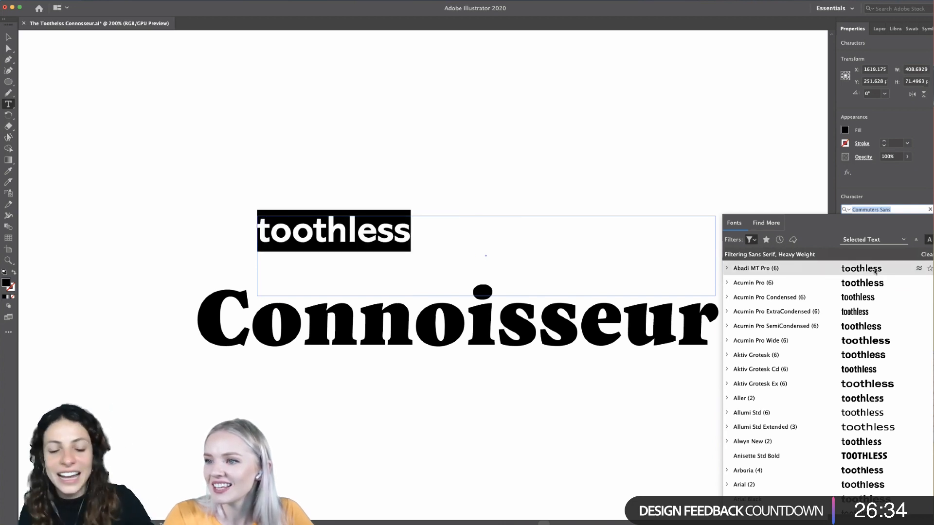
pyautogui.click(874, 271)
# - Try toothless in Extra Bold and set its font style to Extra Bold Italic
pyautogui.click(875, 222)
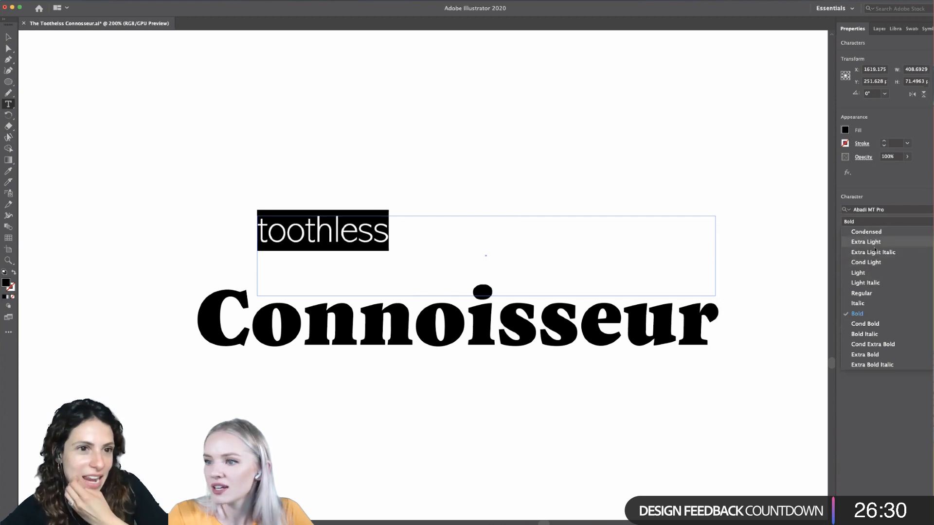
pyautogui.click(884, 358)
pyautogui.click(870, 221)
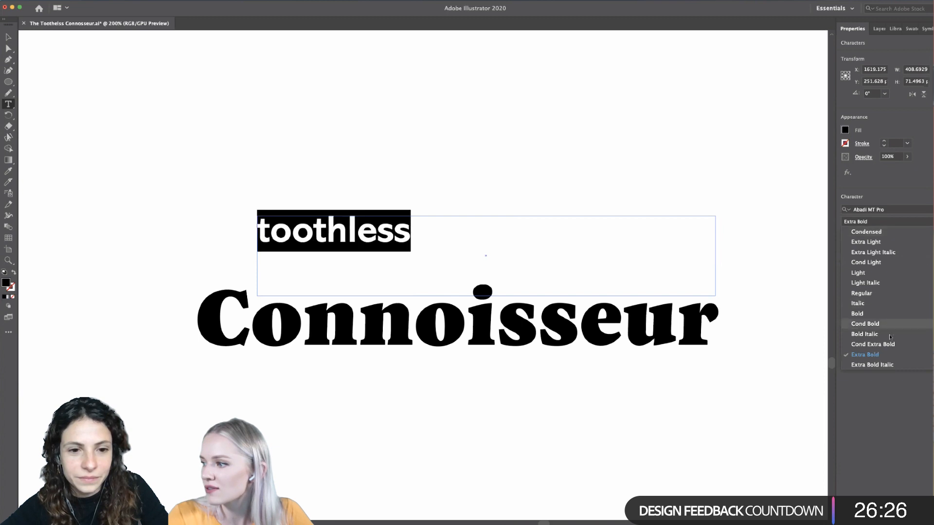
pyautogui.click(882, 365)
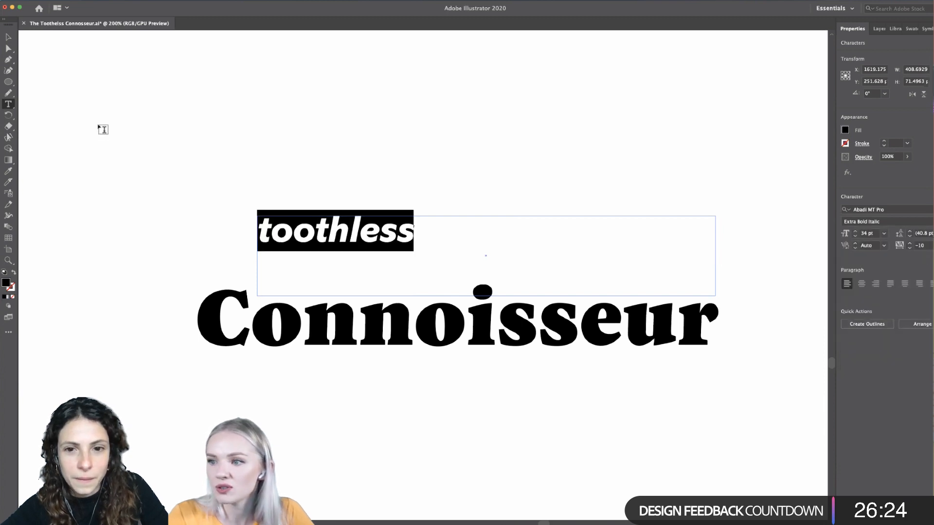
# - Move toothless to sit just above the middle of Connoisseur, over the dot of the i
pyautogui.click(8, 37)
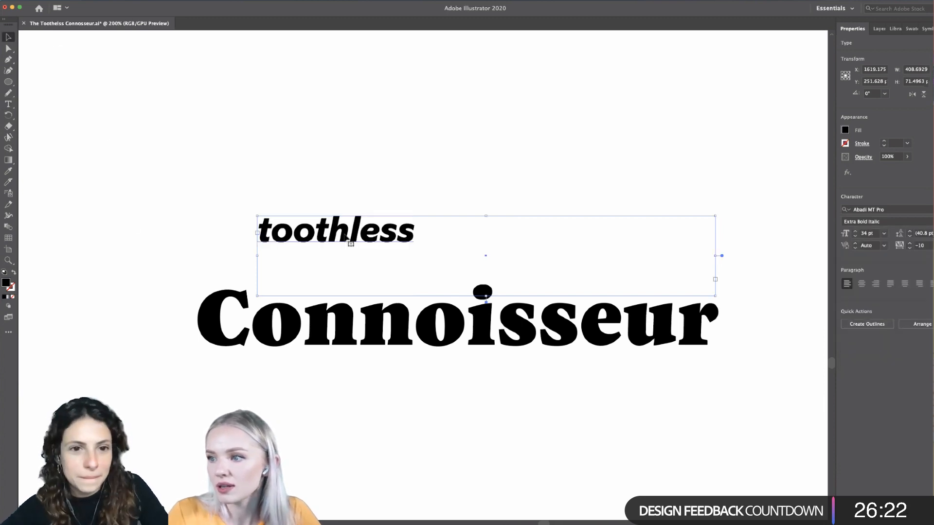
pyautogui.moveTo(346, 237); pyautogui.dragTo(495, 272)
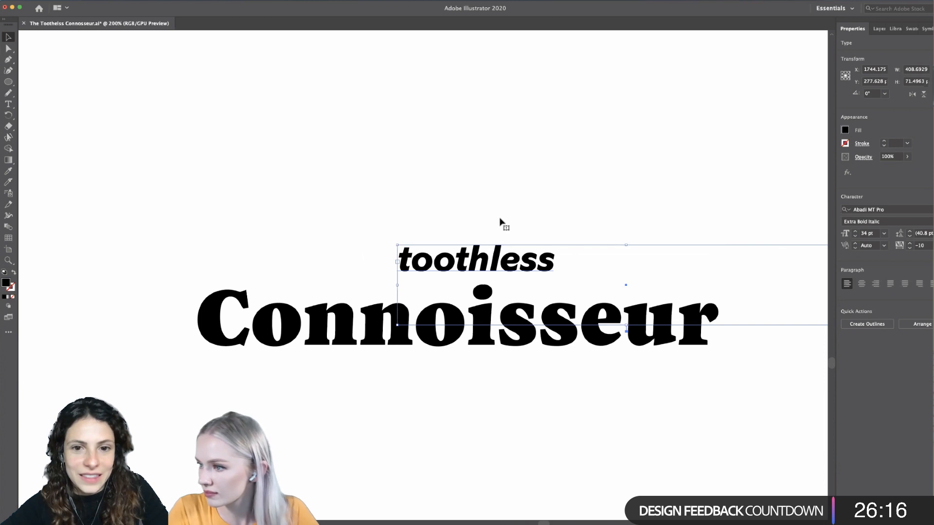
# - Browse more of the heavy sans serif fonts on toothless and apply IvyMode Bold
pyautogui.doubleClick(554, 265)
pyautogui.press('super+a')
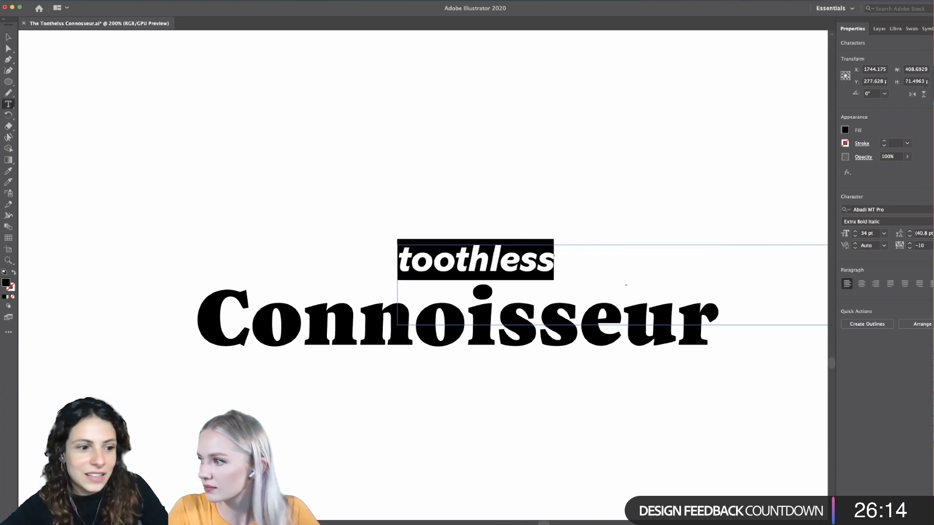
pyautogui.click(871, 209)
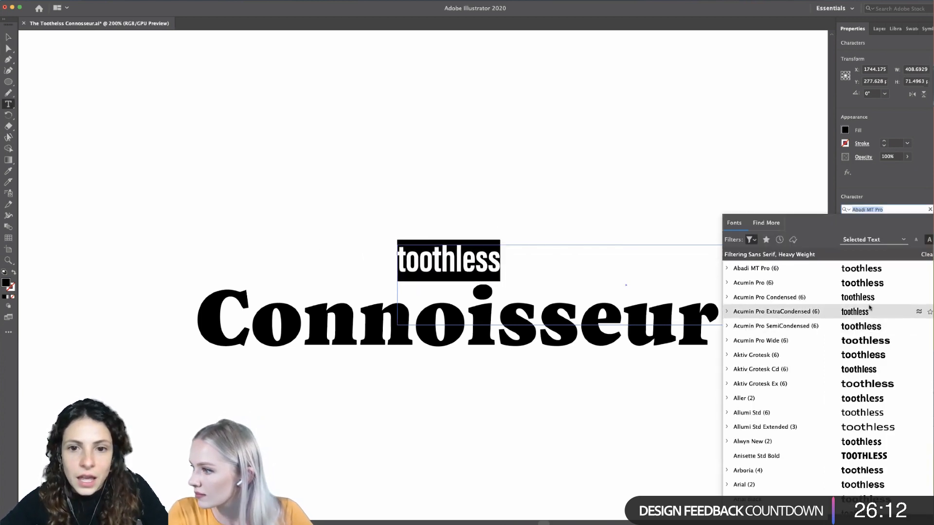
pyautogui.scroll(-2, 868, 321)
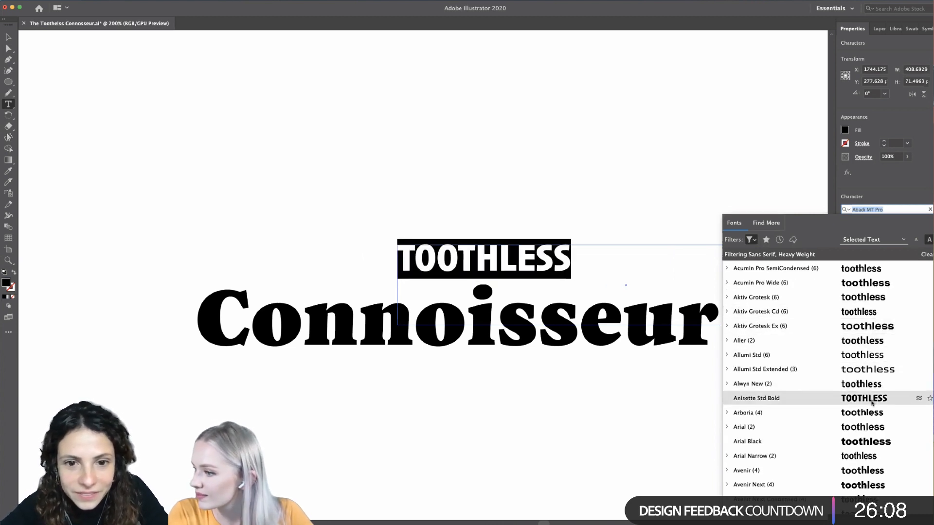
pyautogui.scroll(-3, 869, 389)
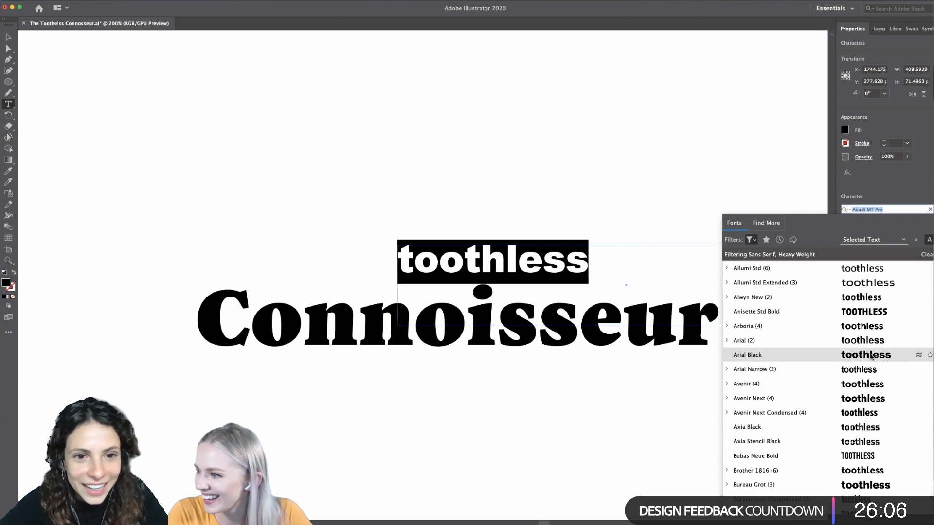
pyautogui.scroll(-6, 871, 440)
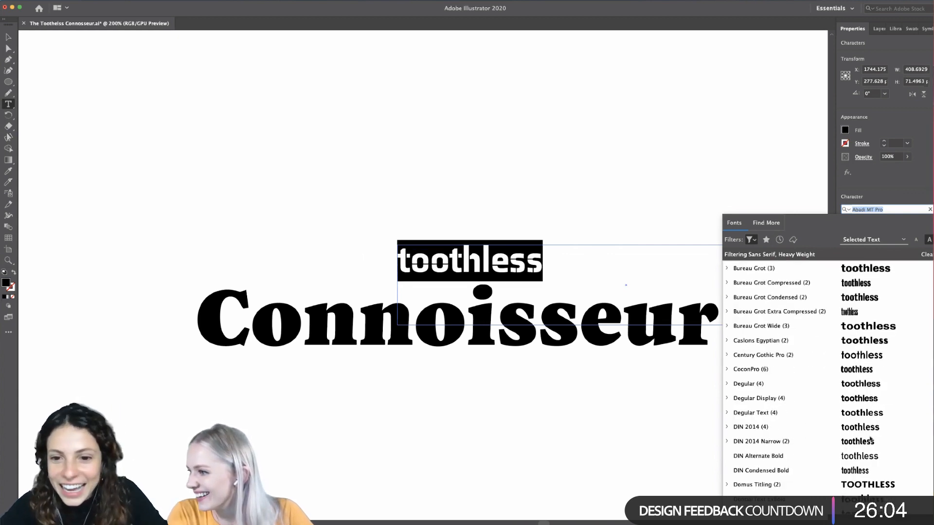
pyautogui.scroll(-4, 871, 485)
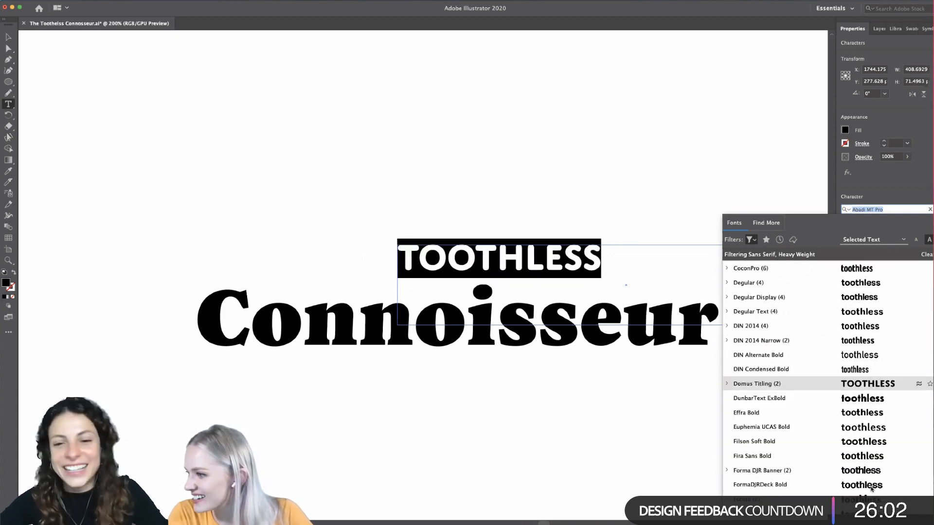
pyautogui.scroll(-3, 870, 488)
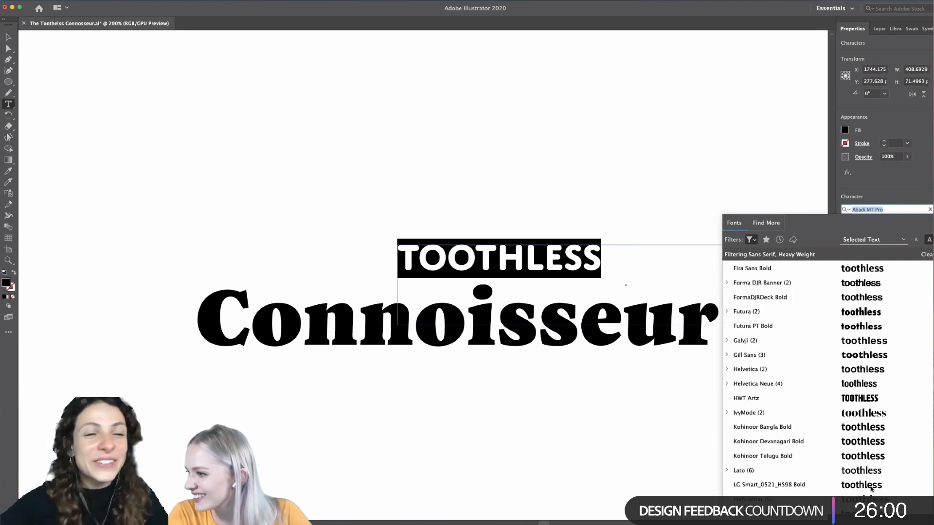
pyautogui.click(862, 413)
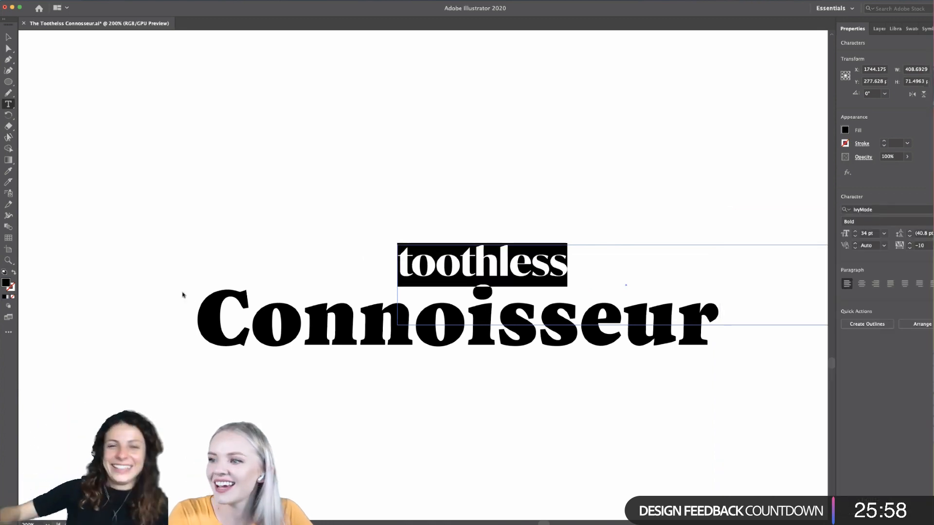
pyautogui.click(10, 38)
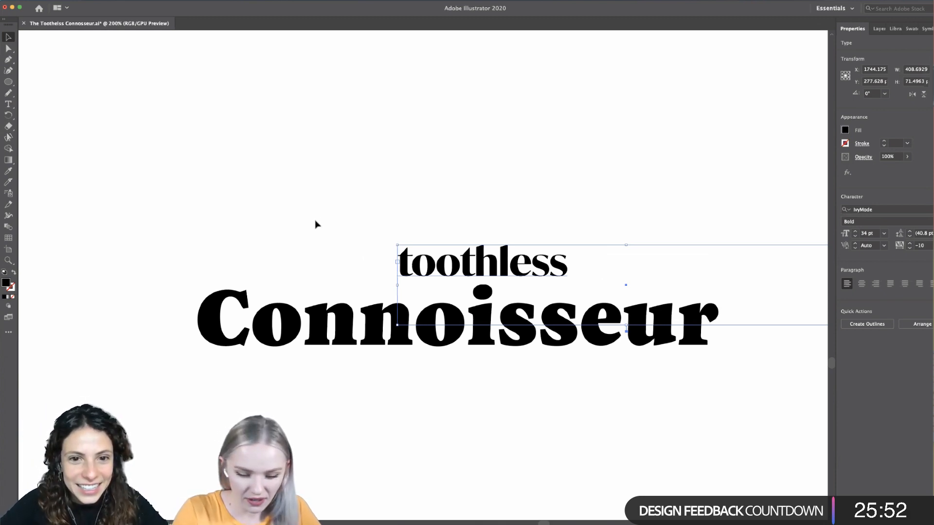
# - Convert the IvyMode toothless text to outlines
pyautogui.press('super+shift+o')
pyautogui.scroll(5, 505, 269)
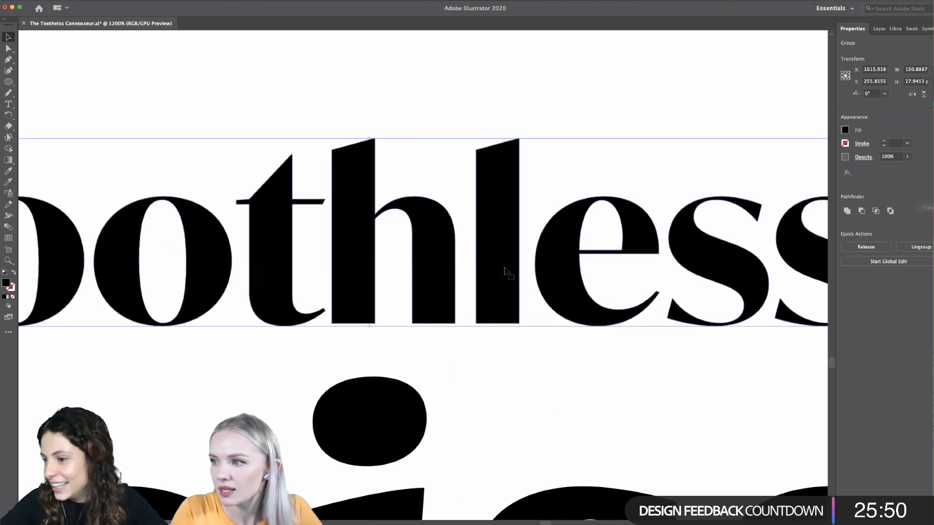
pyautogui.scroll(2, 506, 270)
pyautogui.hscroll(-5, 506, 270)
pyautogui.scroll(-2, 506, 270)
pyautogui.hscroll(3, 506, 267)
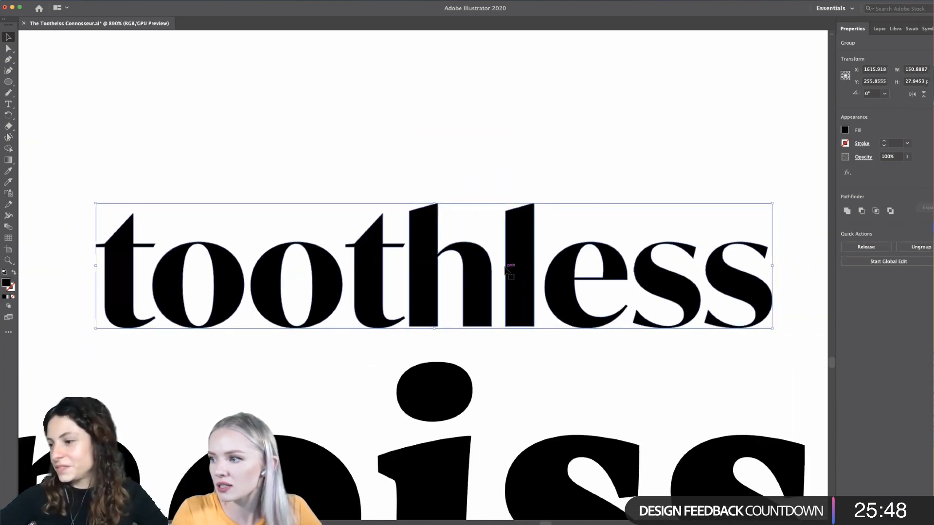
# - Move the outlined toothless about 32 px up, clear of Connoisseur, and deselect it
pyautogui.click(584, 188)
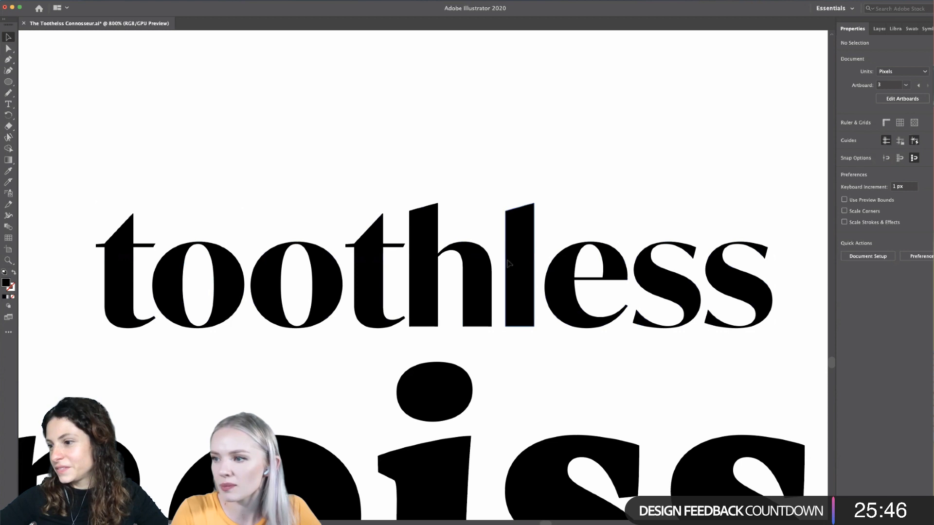
pyautogui.moveTo(508, 263); pyautogui.dragTo(496, 156)
pyautogui.scroll(5, 496, 156)
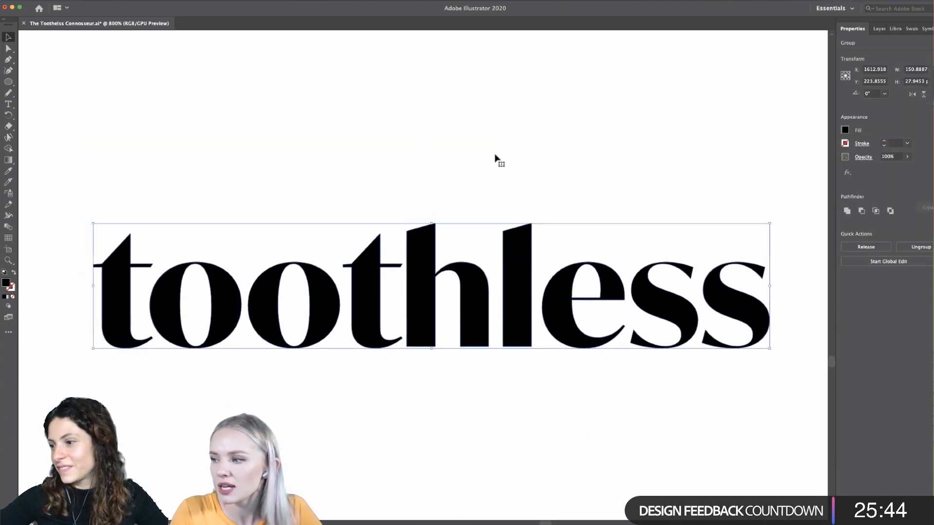
pyautogui.click(176, 400)
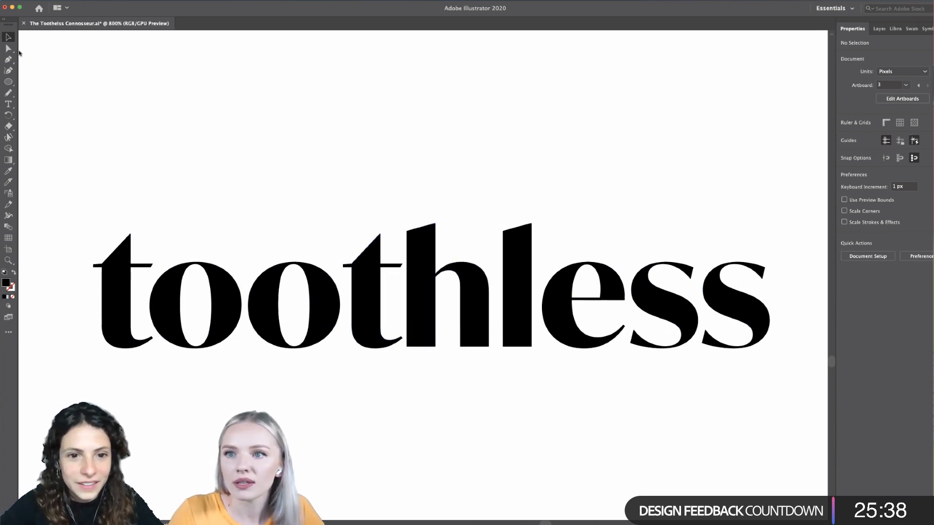
# - Ungroup the outlined toothless into separate letters
pyautogui.click(9, 48)
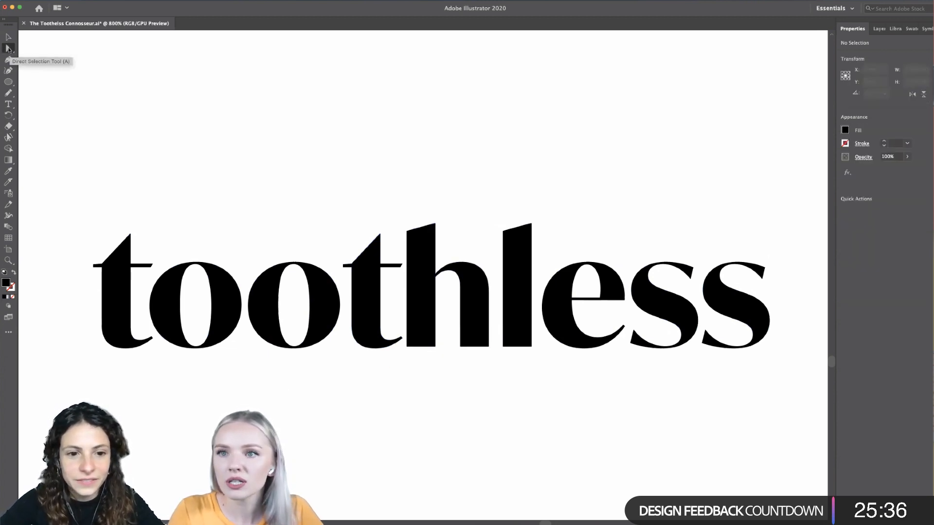
pyautogui.click(8, 37)
pyautogui.click(410, 335)
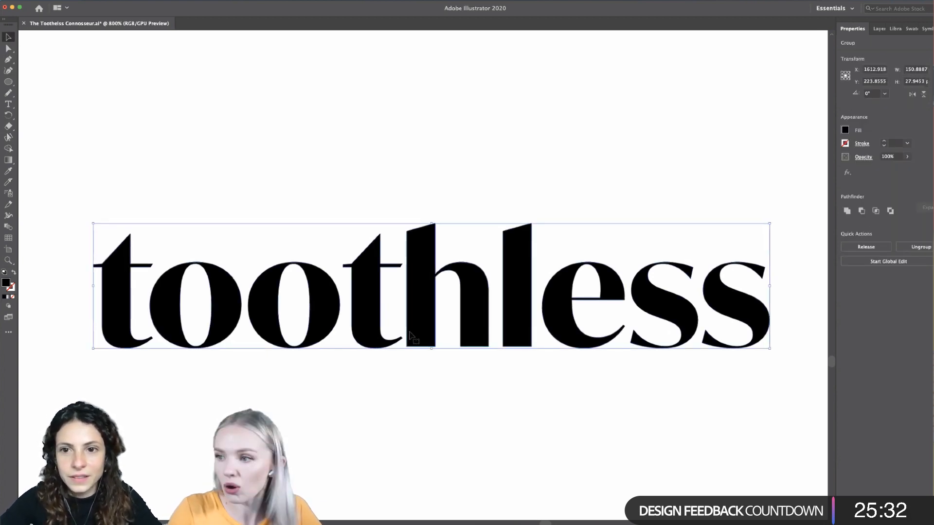
pyautogui.press('super+shift+g')
pyautogui.click(383, 421)
pyautogui.hscroll(-4, 383, 421)
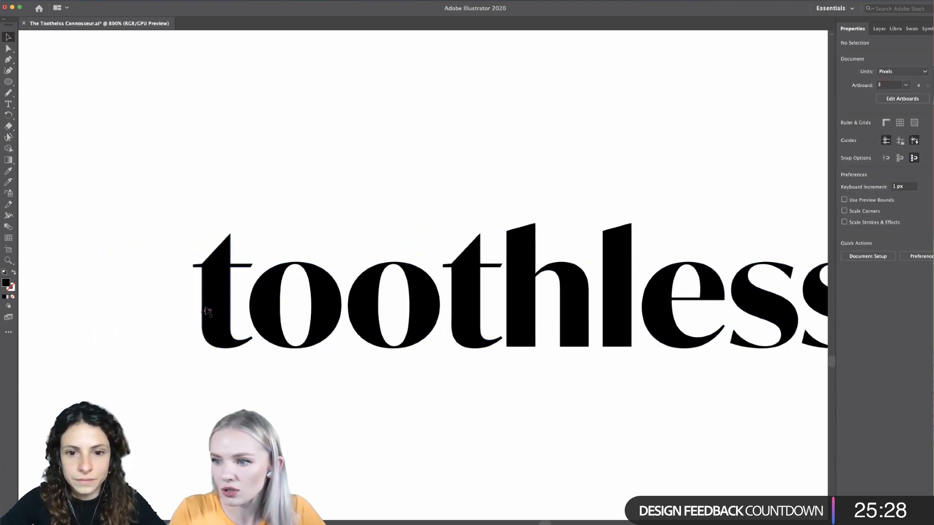
# - Try to reshape the first t by moving the anchor point where its slanted top meets the left crossbar, and undo the move
pyautogui.click(207, 311)
pyautogui.hscroll(-2, 276, 365)
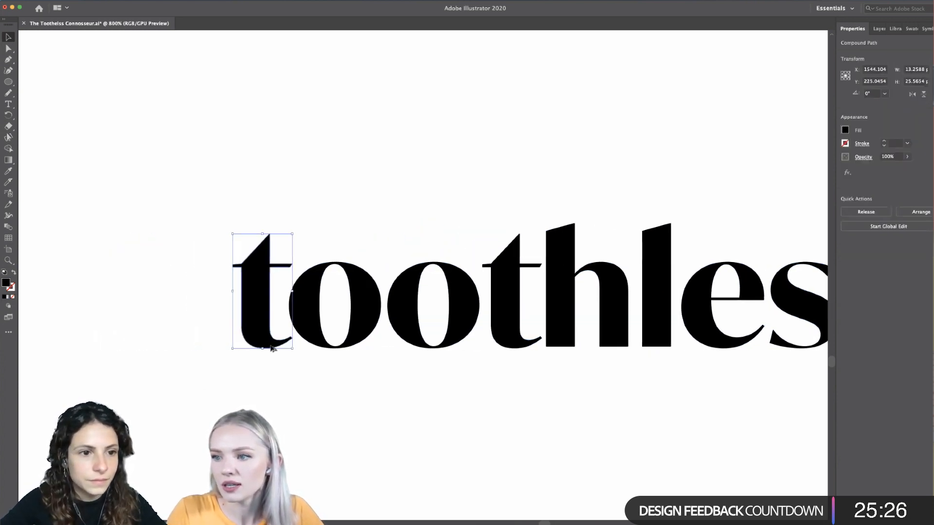
pyautogui.scroll(2, 272, 345)
pyautogui.scroll(4, 271, 346)
pyautogui.scroll(-1, 271, 346)
pyautogui.hscroll(3, 271, 346)
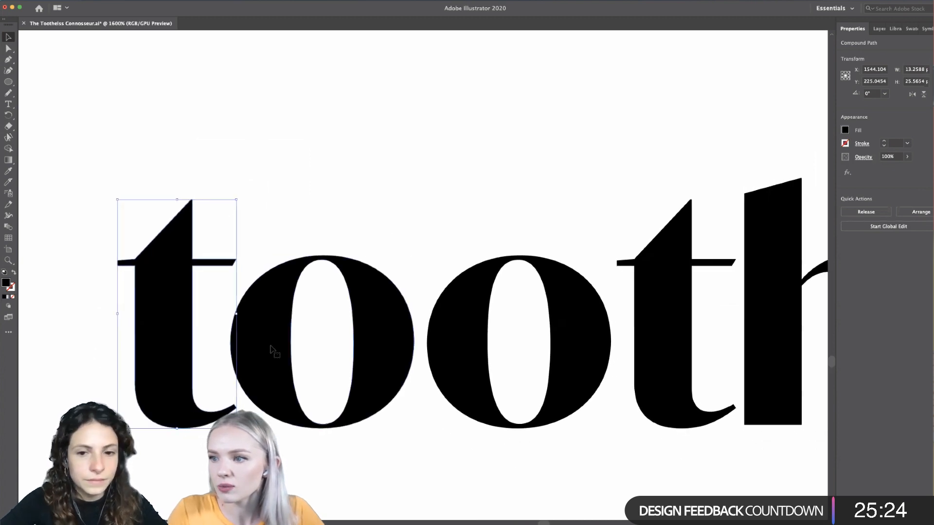
pyautogui.hscroll(4, 271, 349)
pyautogui.hscroll(-5, 271, 349)
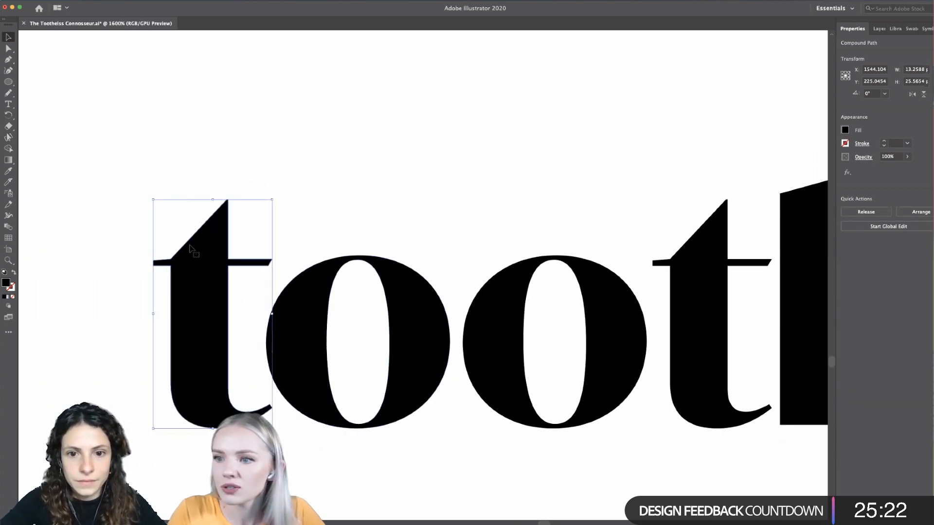
pyautogui.press('a')
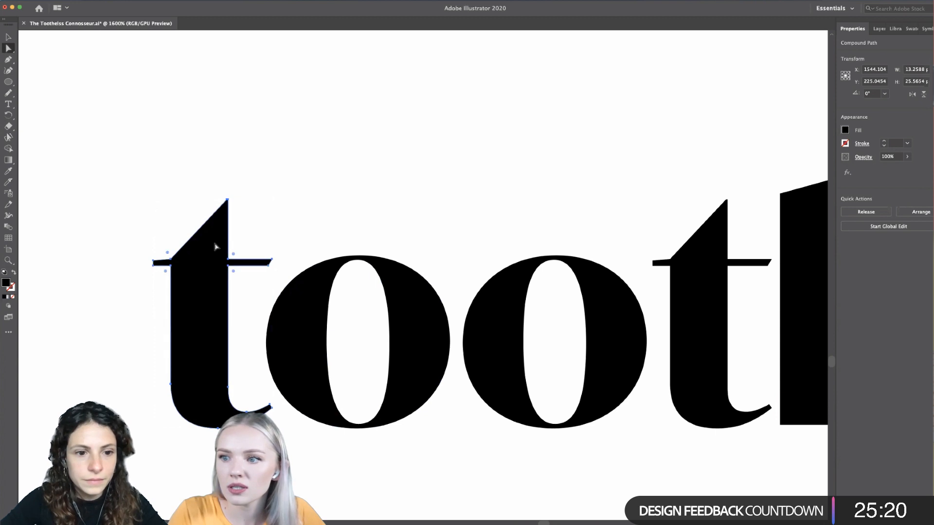
pyautogui.scroll(1, 205, 240)
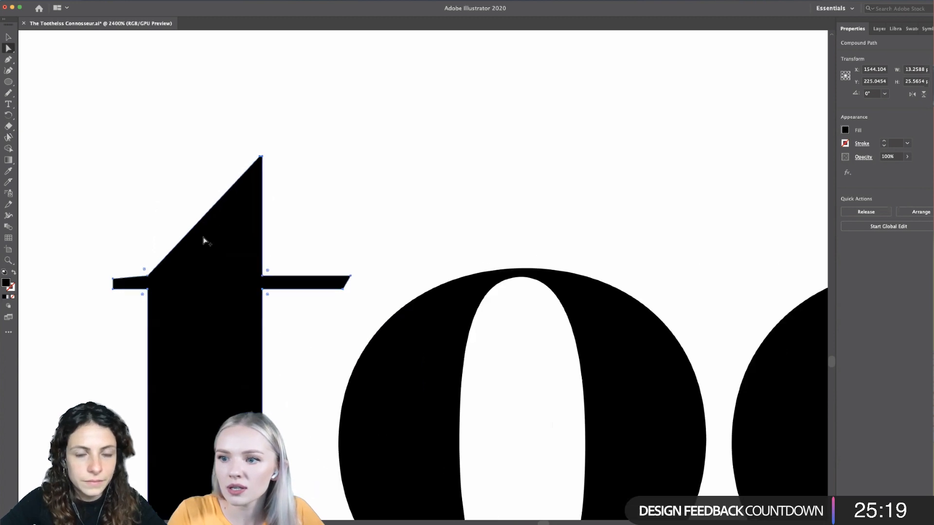
pyautogui.click(261, 157)
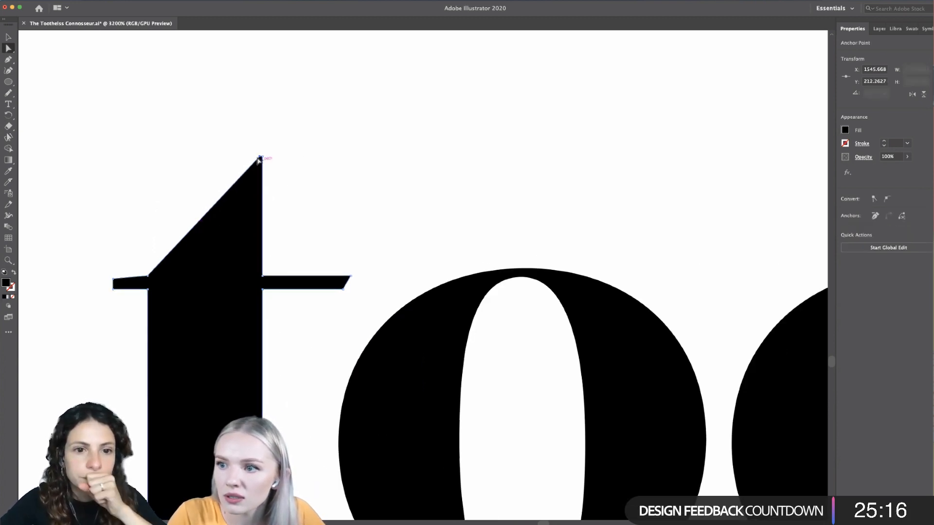
pyautogui.click(147, 277)
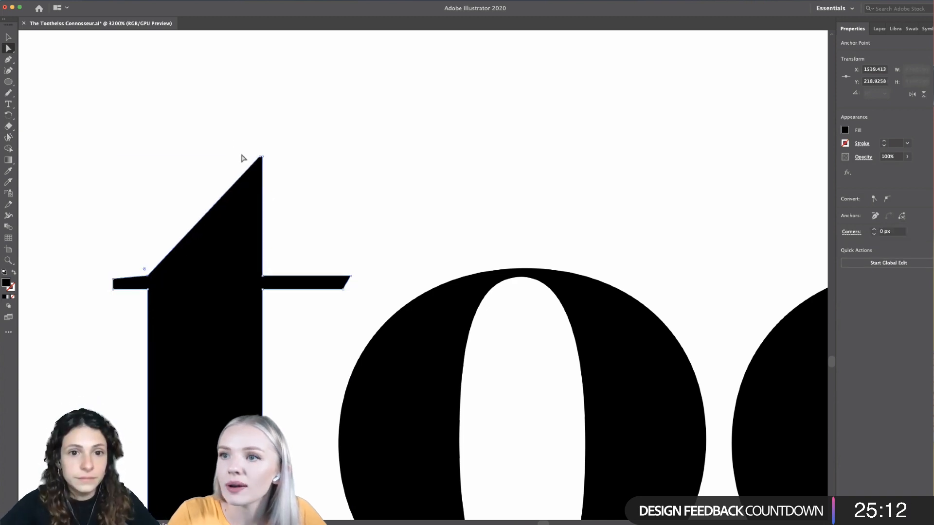
pyautogui.moveTo(148, 276); pyautogui.dragTo(131, 259)
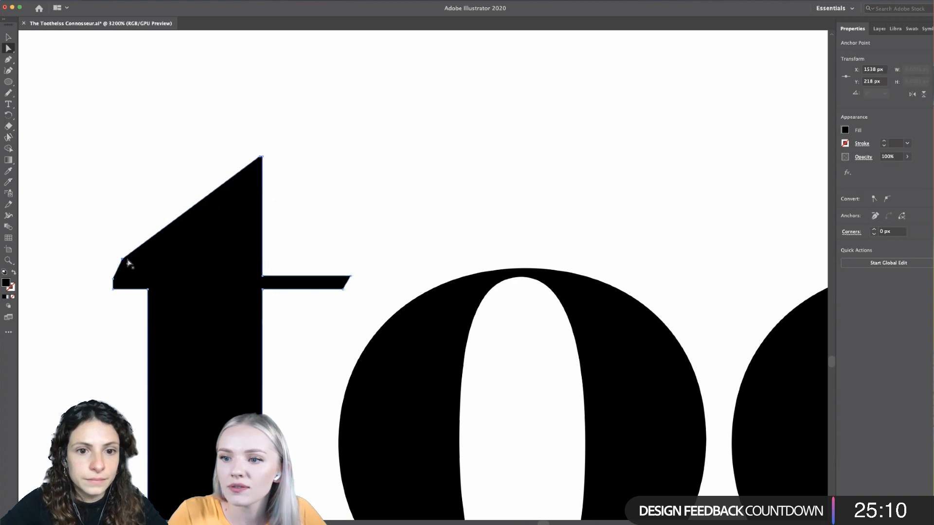
pyautogui.press('super+z')
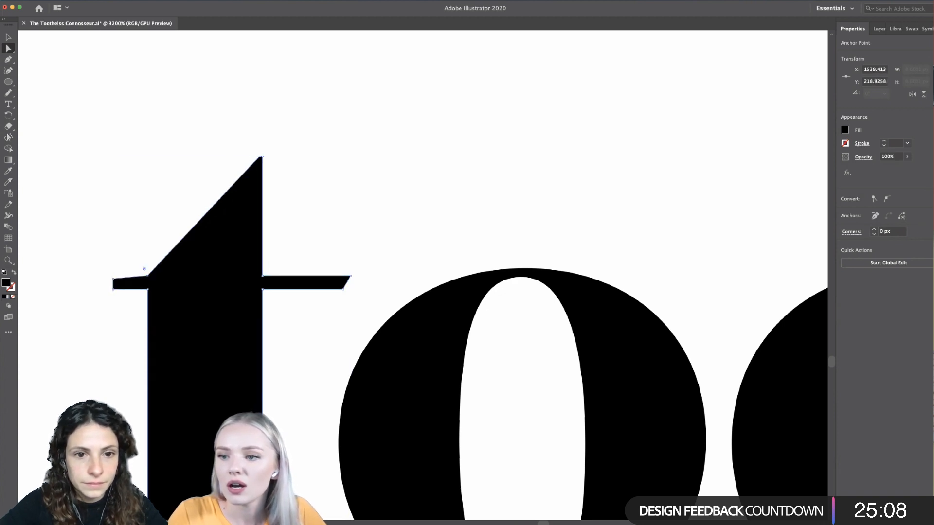
# - Turn off Snap to Pixel and test the anchor point above the first t's left crossbar
pyautogui.click(173, 0)
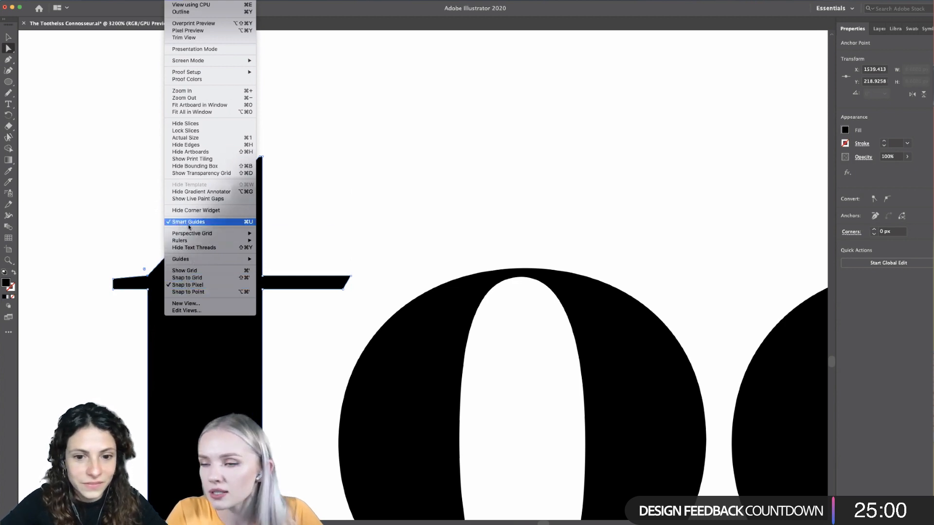
pyautogui.click(199, 286)
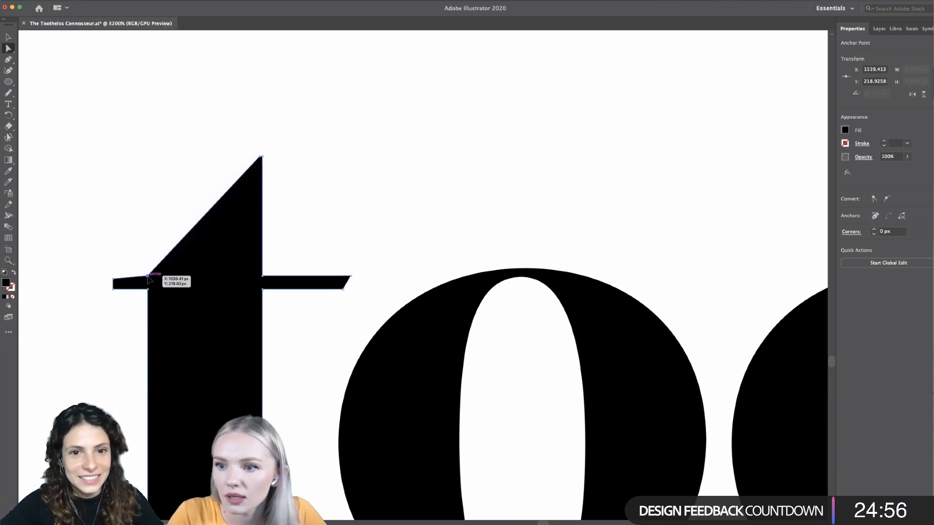
pyautogui.moveTo(148, 276); pyautogui.dragTo(147, 276)
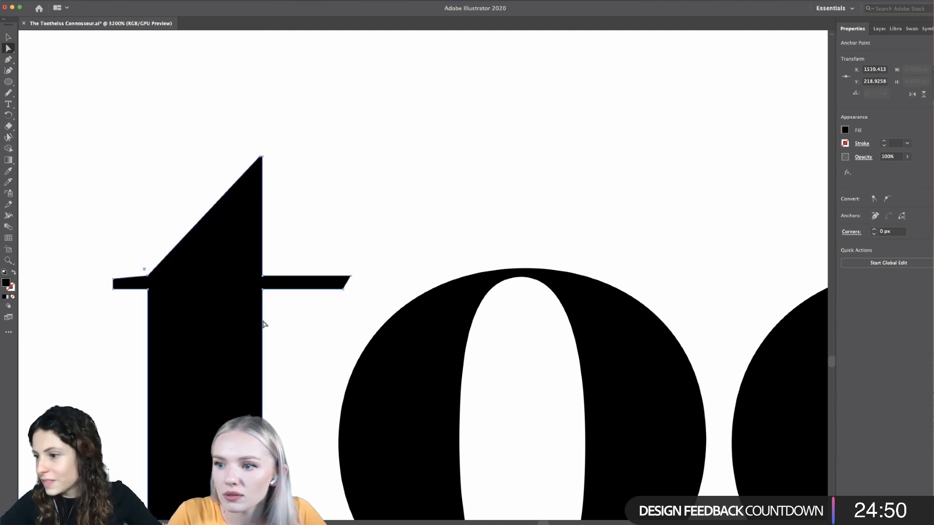
# - Round the lower-left corner of the h's left stem with a 3.5 px radius
pyautogui.scroll(-1, 278, 334)
pyautogui.scroll(-3, 278, 333)
pyautogui.hscroll(8, 594, 432)
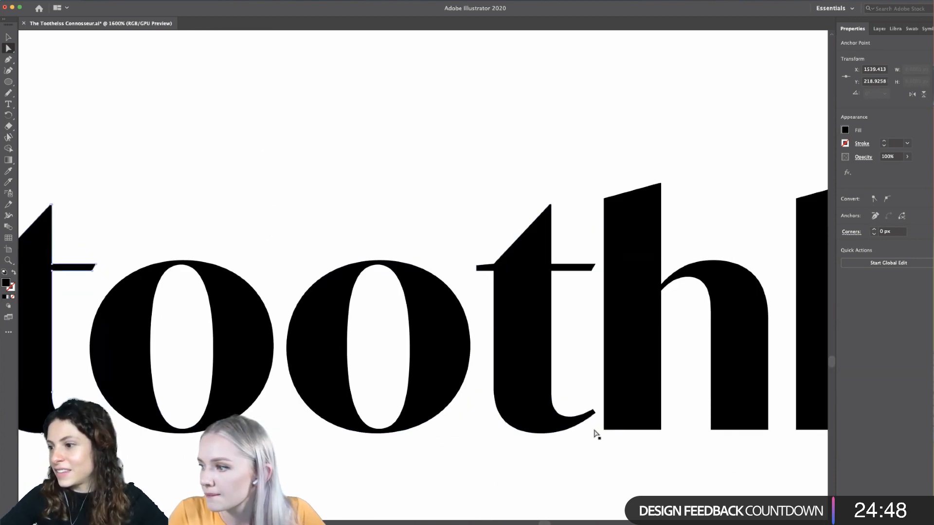
pyautogui.hscroll(5, 597, 434)
pyautogui.click(518, 431)
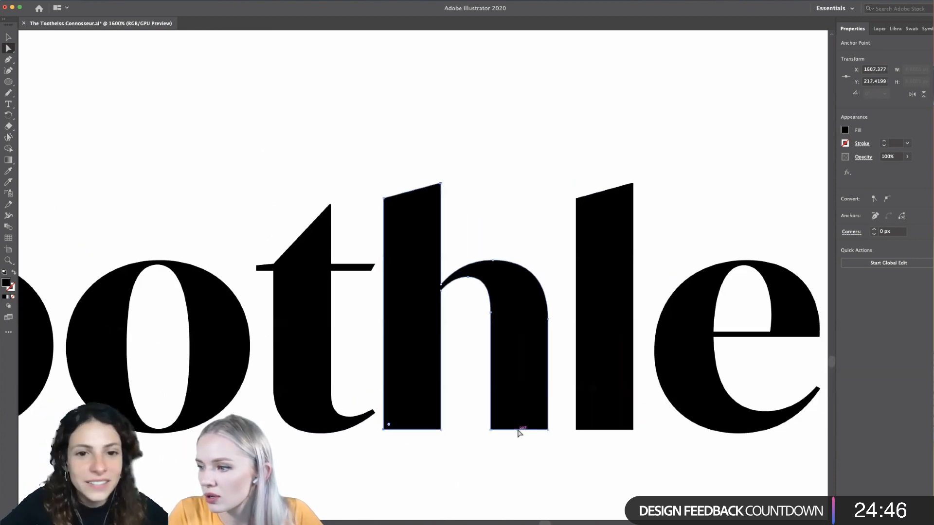
pyautogui.scroll(3, 475, 431)
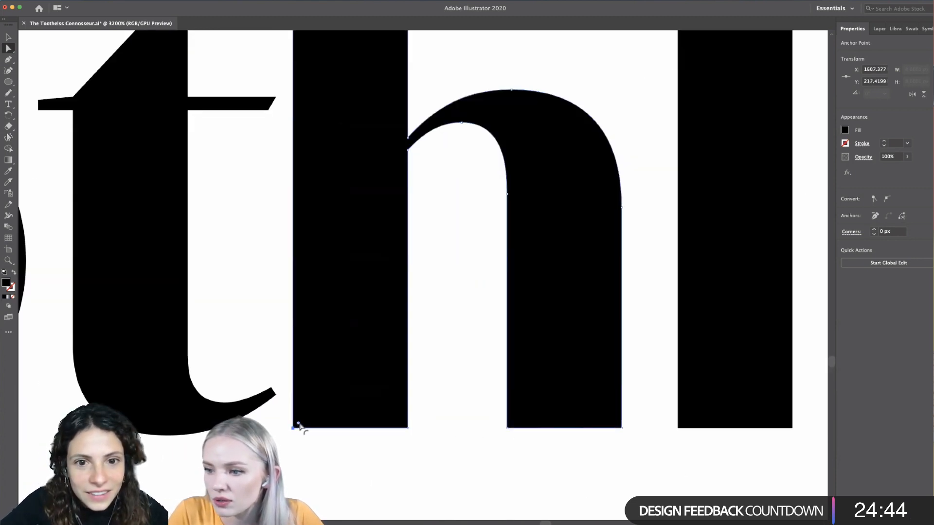
pyautogui.moveTo(299, 426); pyautogui.dragTo(367, 362)
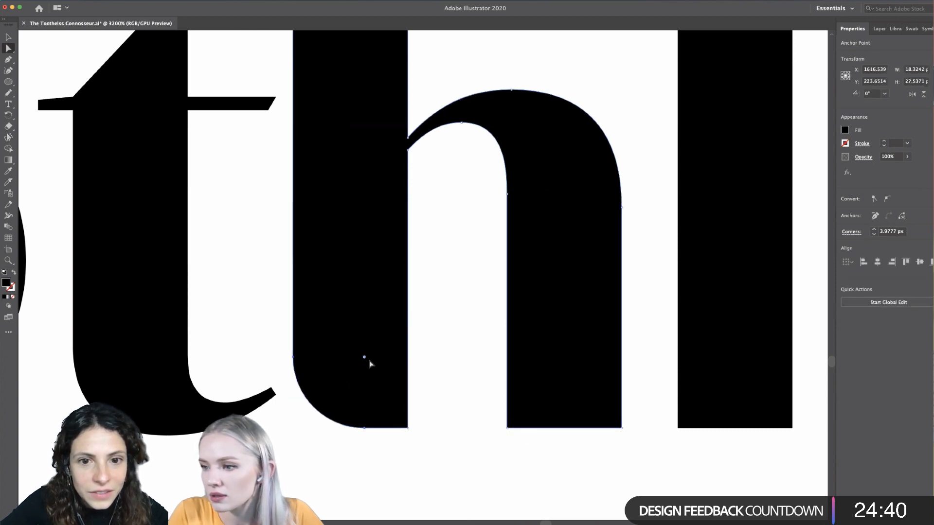
pyautogui.doubleClick(364, 359)
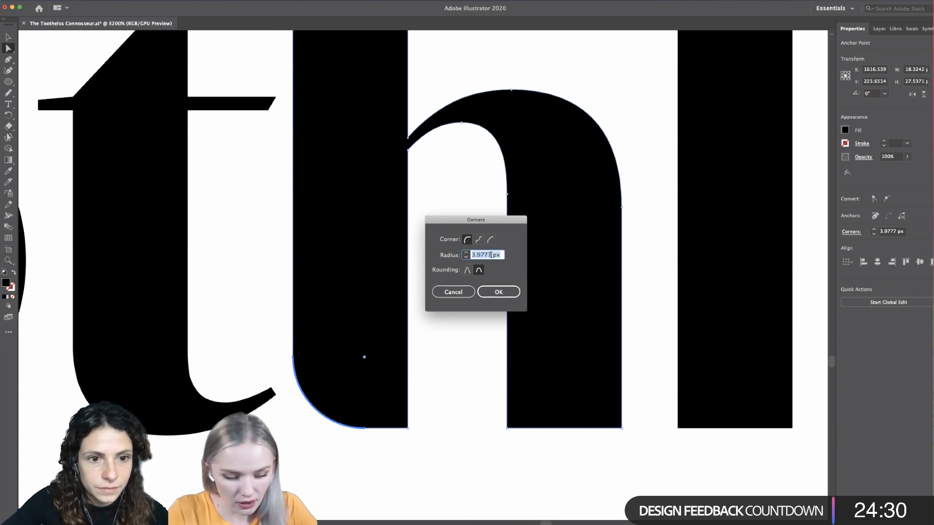
pyautogui.write('3.5')
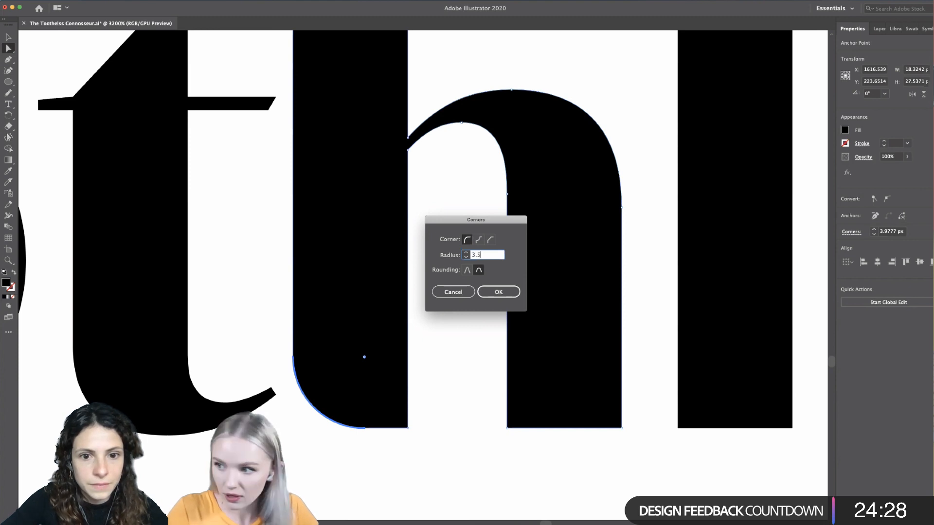
pyautogui.press('Return')
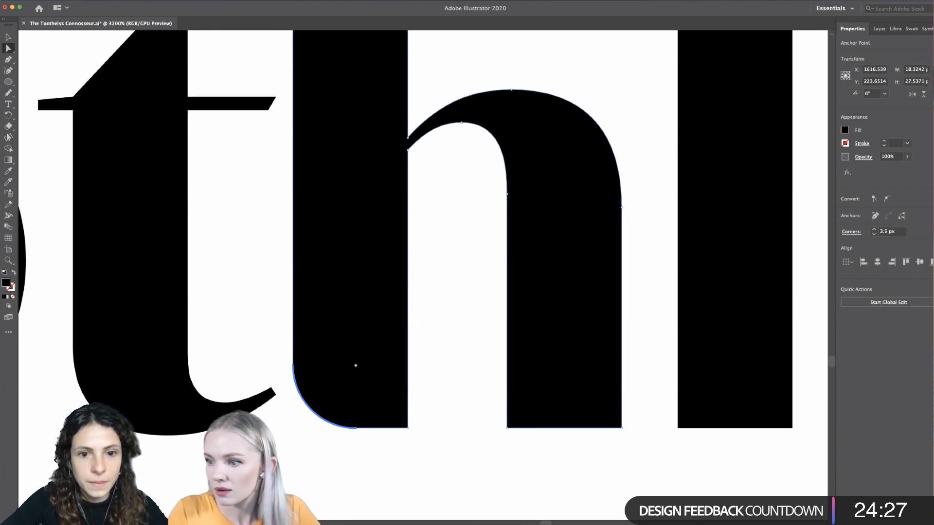
# - Round the lower-left corner of the h's right stem with a 3.5 px radius
pyautogui.click(507, 428)
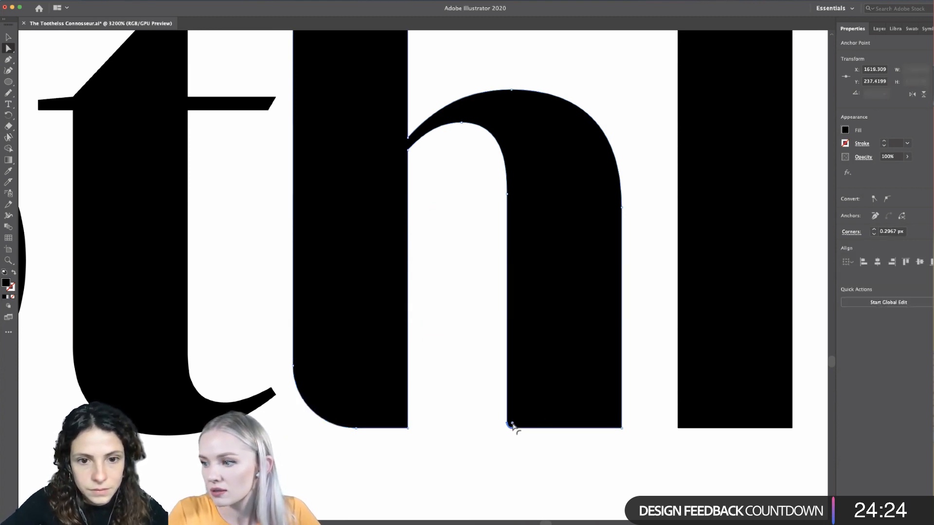
pyautogui.doubleClick(512, 426)
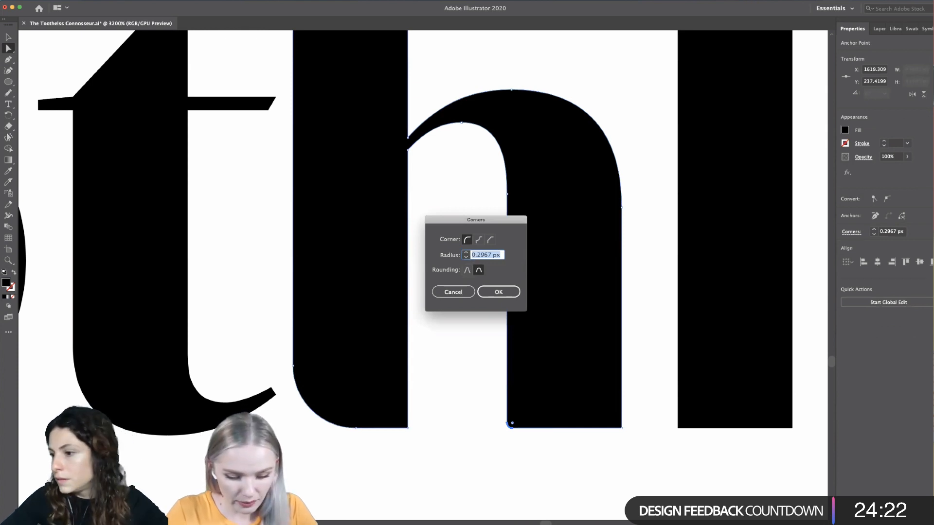
pyautogui.press('Return')
# - Round the lower-left corner of the l with a 3.5 px radius
pyautogui.hscroll(5, 482, 273)
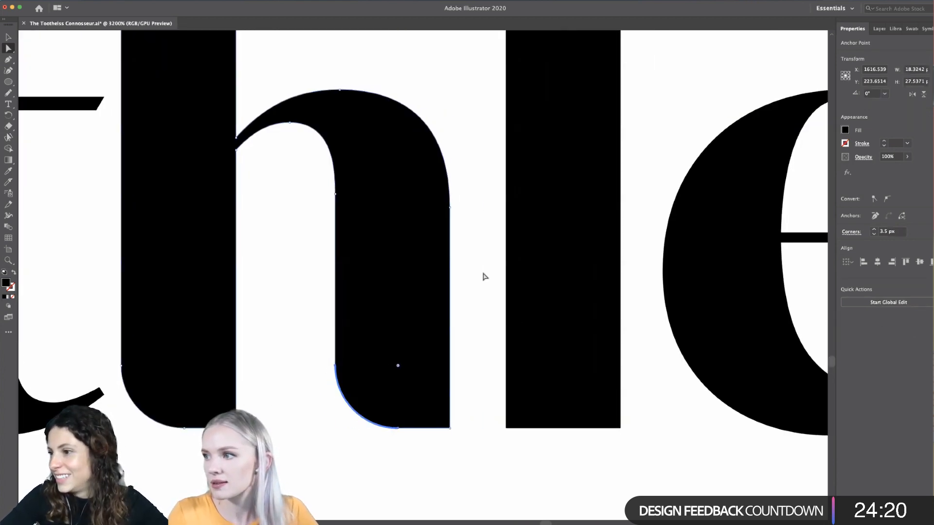
pyautogui.click(431, 436)
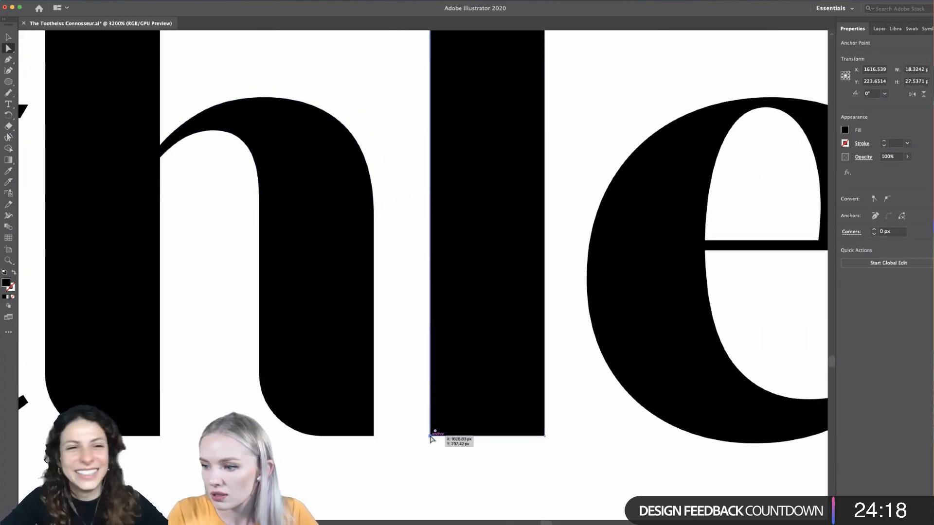
pyautogui.doubleClick(435, 432)
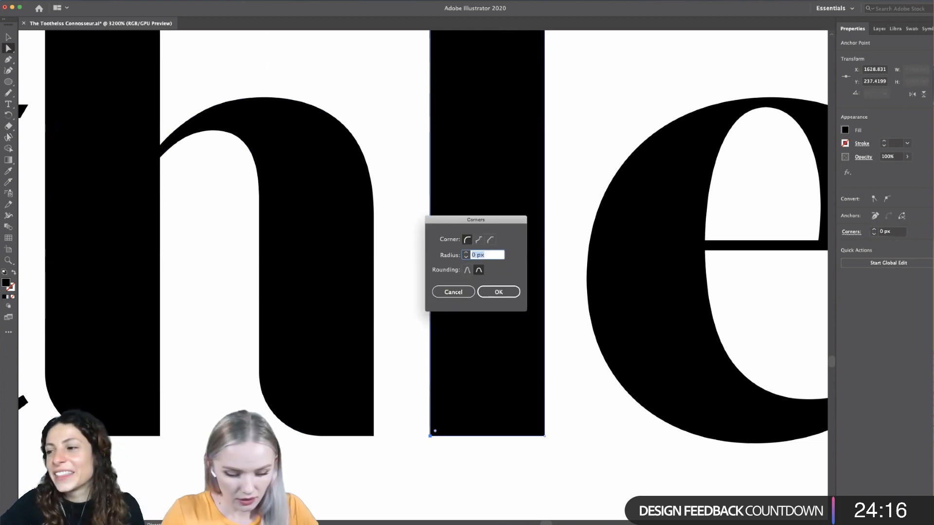
pyautogui.write('3.5')
pyautogui.press('Return')
# - Examine the rounded corners of the h and l beside the other letters of toothless, and deselect the l
pyautogui.scroll(-4, 478, 381)
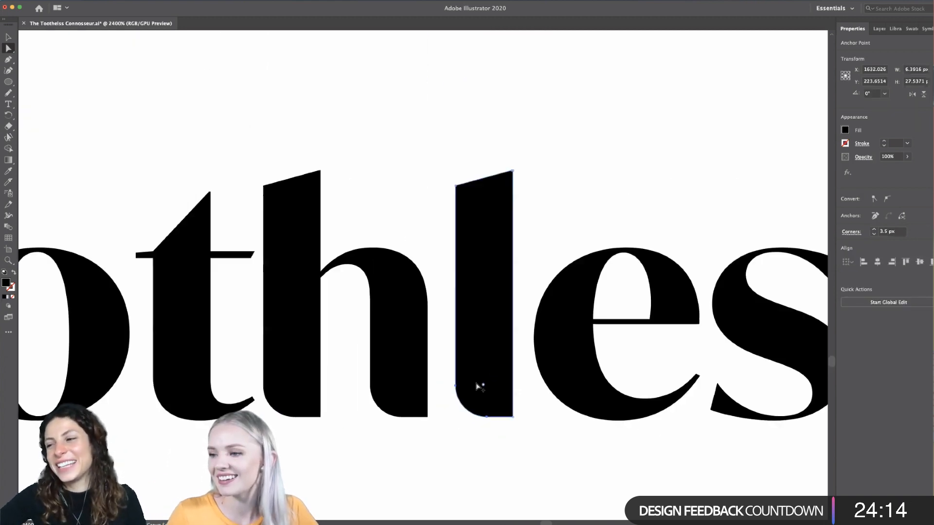
pyautogui.hscroll(5, 561, 452)
pyautogui.hscroll(-5, 560, 451)
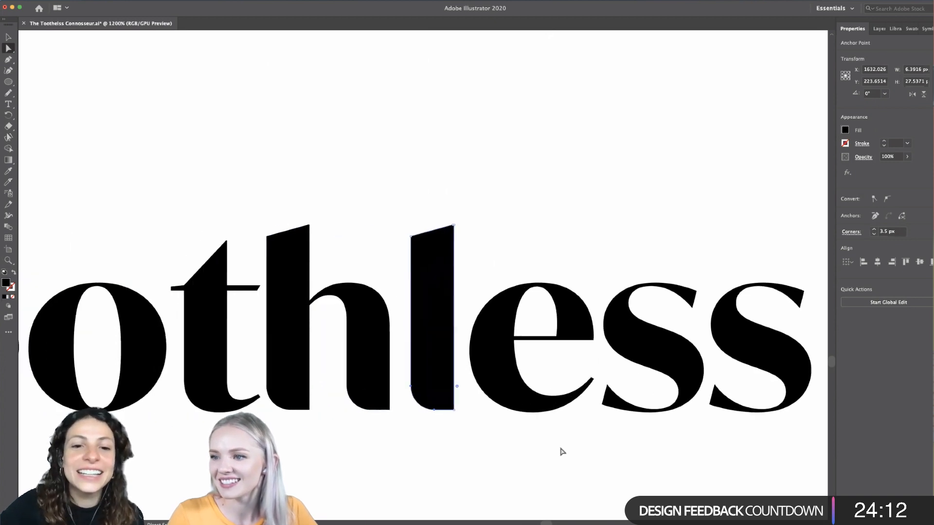
pyautogui.scroll(2, 468, 271)
pyautogui.scroll(-3, 468, 270)
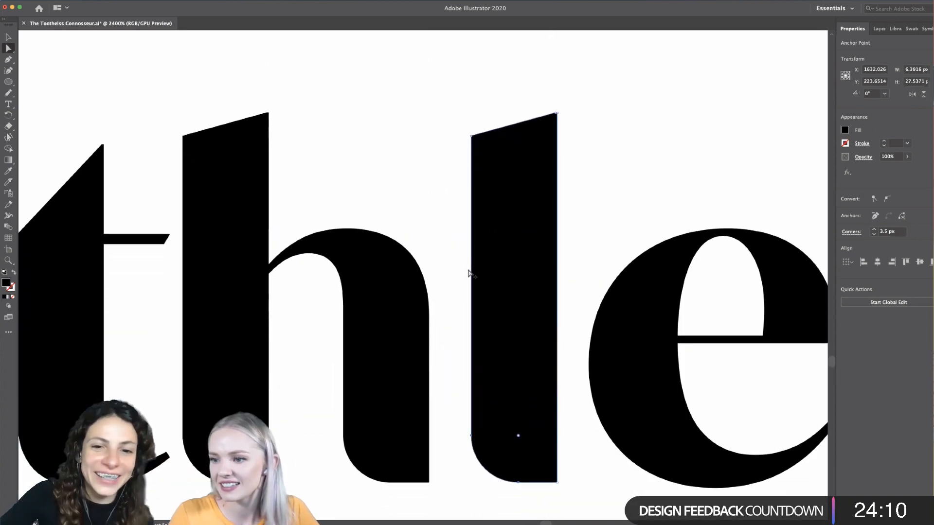
pyautogui.scroll(-2, 468, 271)
pyautogui.hscroll(-2, 468, 270)
pyautogui.scroll(-2, 469, 271)
pyautogui.hscroll(1, 469, 271)
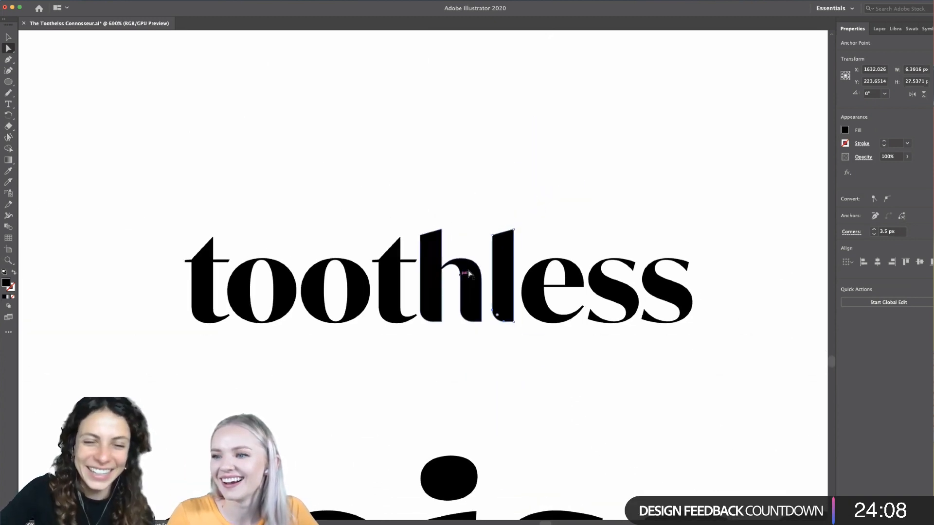
pyautogui.scroll(2, 469, 272)
pyautogui.scroll(1, 424, 286)
pyautogui.hscroll(-1, 425, 289)
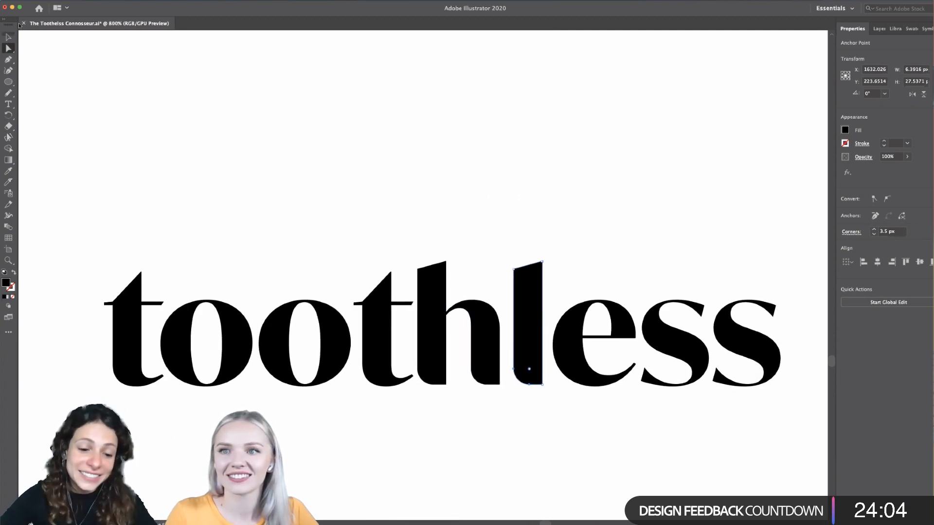
pyautogui.click(8, 37)
pyautogui.click(147, 207)
# - Review the customised toothless as a whole word and against Connoisseur below it, leaving nothing selected
pyautogui.scroll(-2, 150, 209)
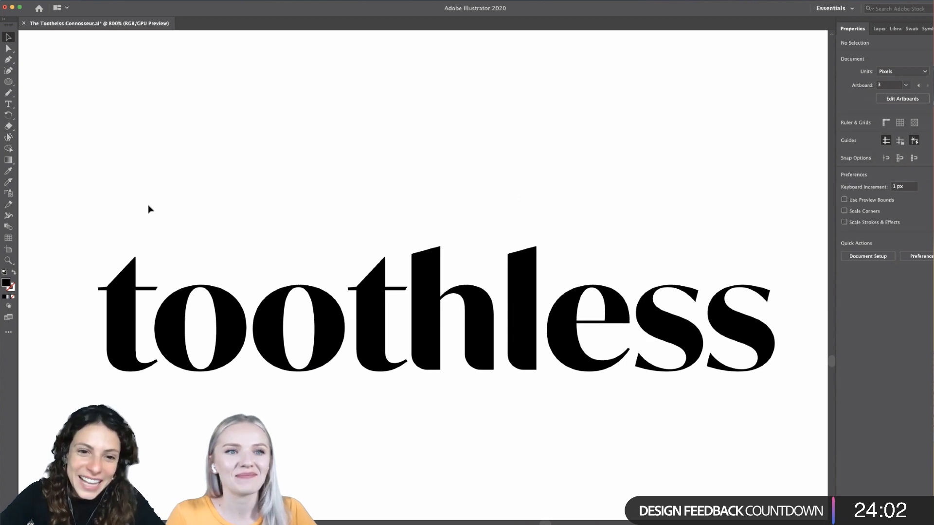
pyautogui.hscroll(1, 149, 209)
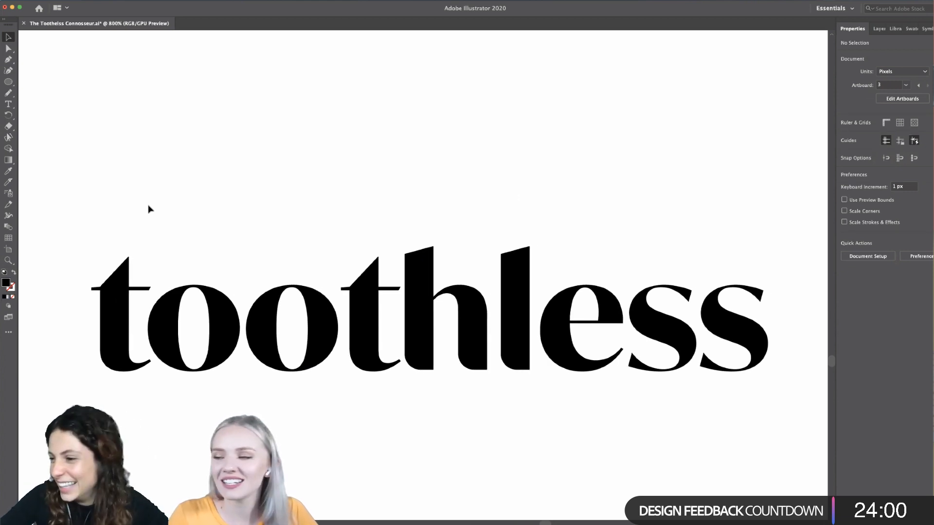
pyautogui.scroll(-1, 344, 428)
pyautogui.scroll(-3, 343, 427)
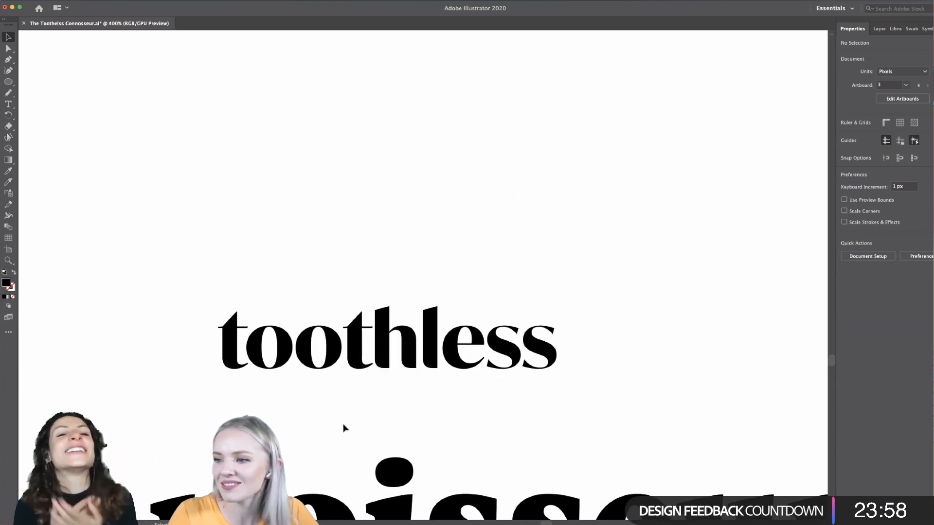
pyautogui.scroll(-3, 343, 428)
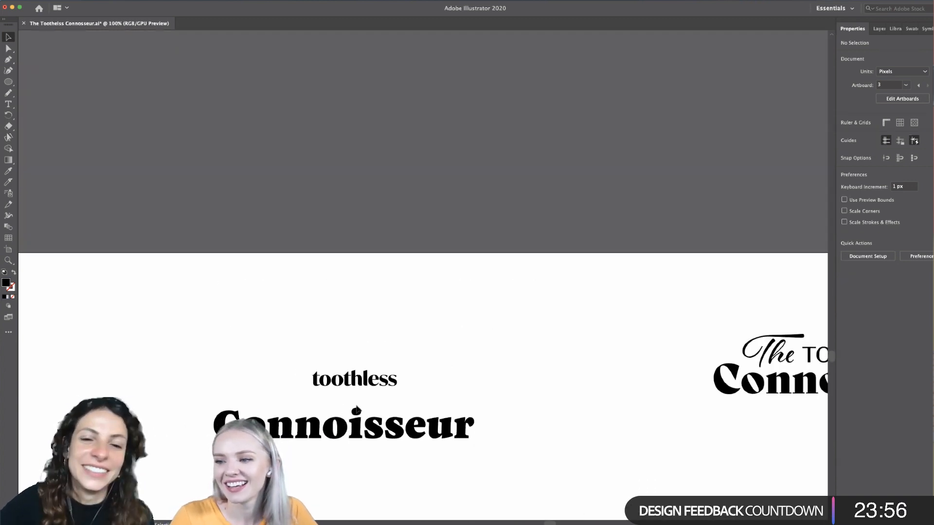
pyautogui.scroll(3, 359, 405)
pyautogui.scroll(-1, 359, 405)
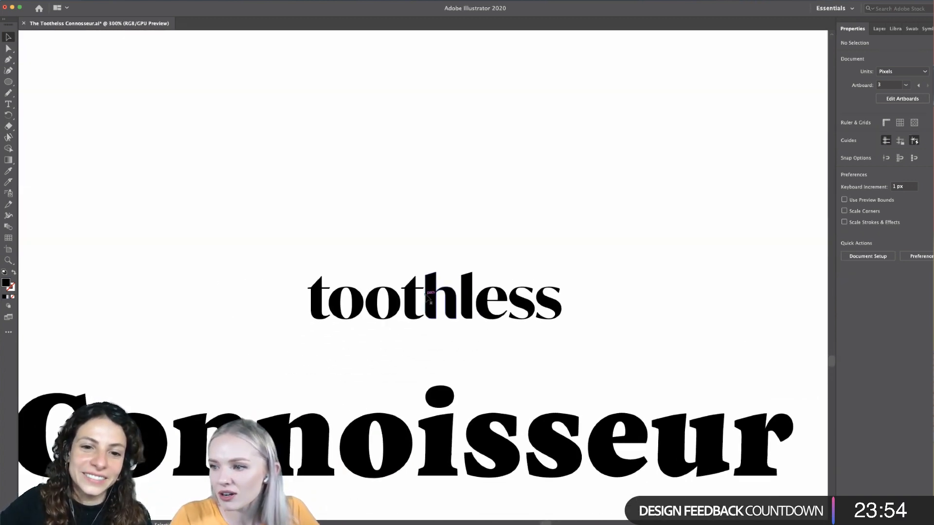
pyautogui.click(384, 317)
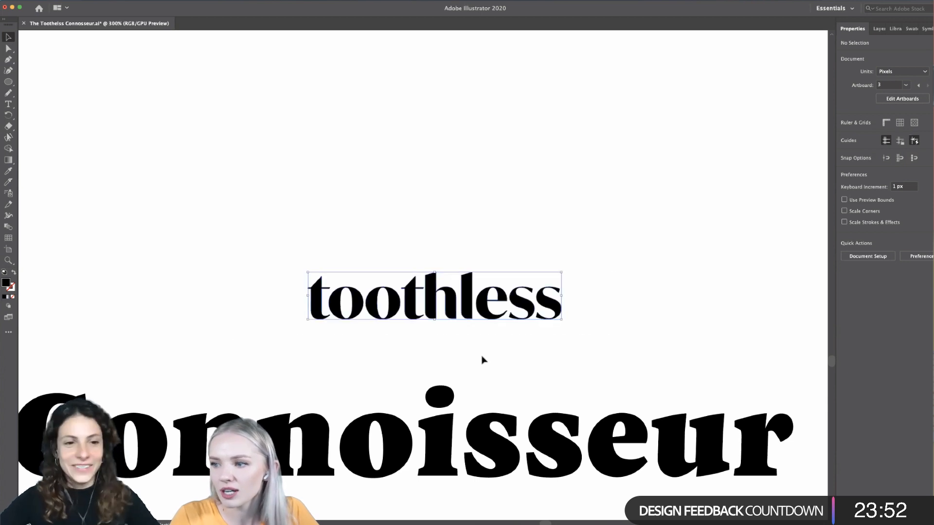
pyautogui.scroll(2, 404, 334)
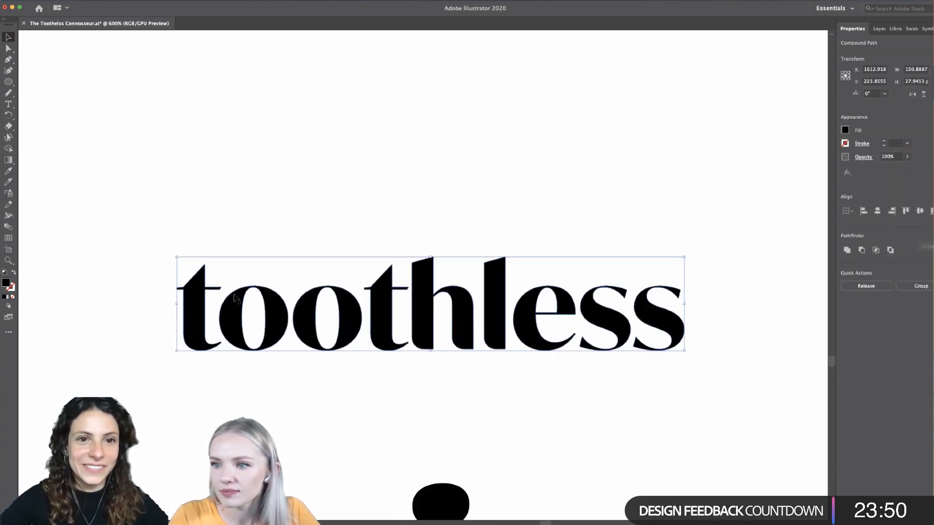
pyautogui.click(218, 266)
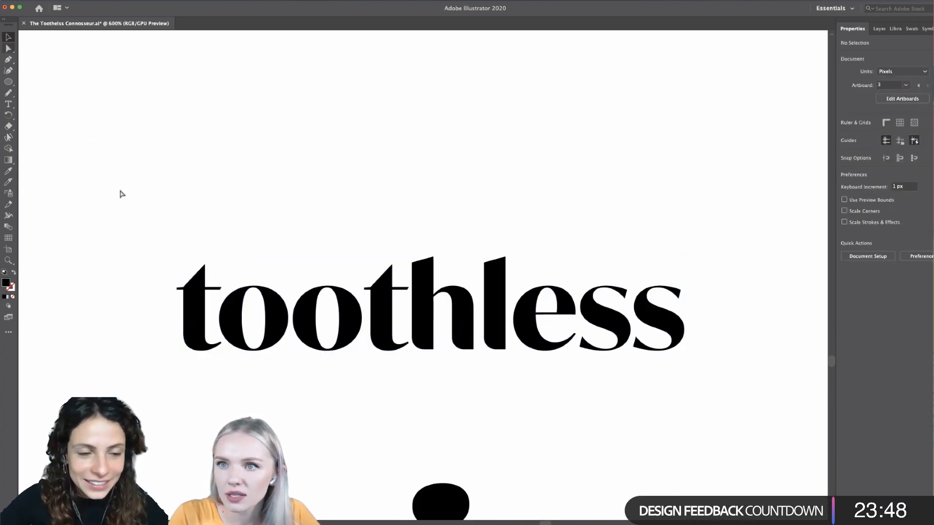
pyautogui.press('a')
pyautogui.press('p')
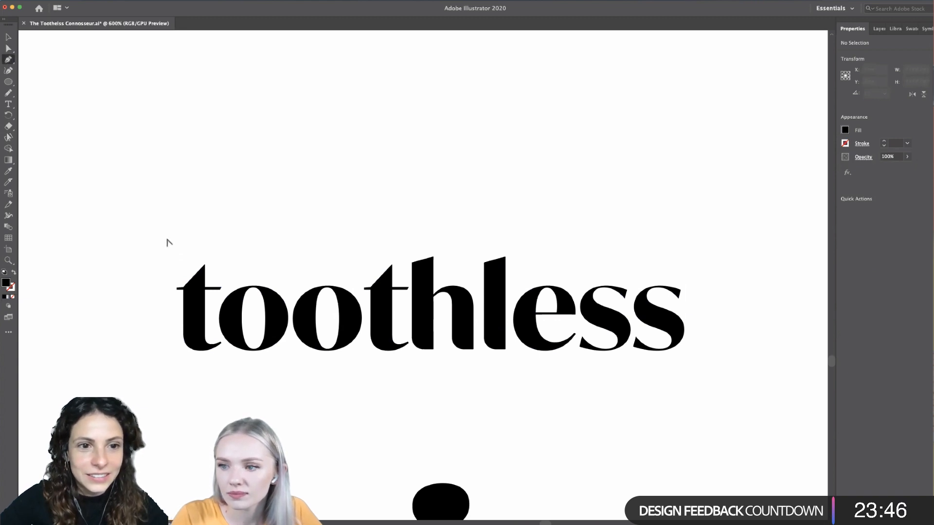
pyautogui.scroll(5, 169, 243)
pyautogui.scroll(4, 360, 288)
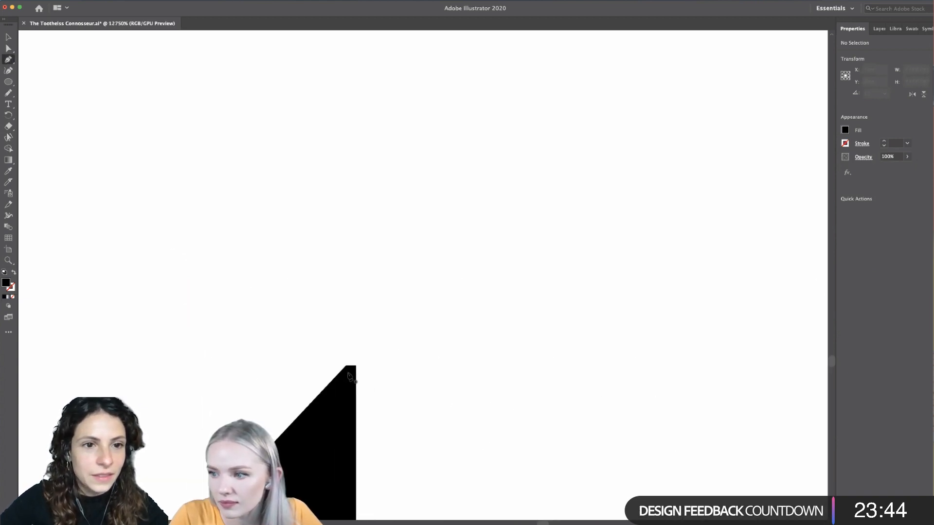
pyautogui.click(349, 370)
pyautogui.scroll(-5, 350, 370)
pyautogui.hscroll(-2, 349, 371)
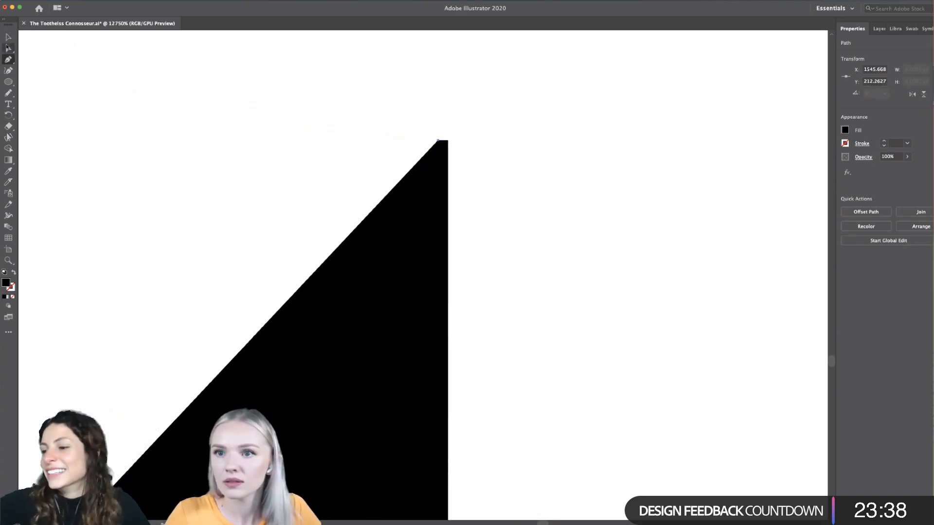
pyautogui.click(8, 47)
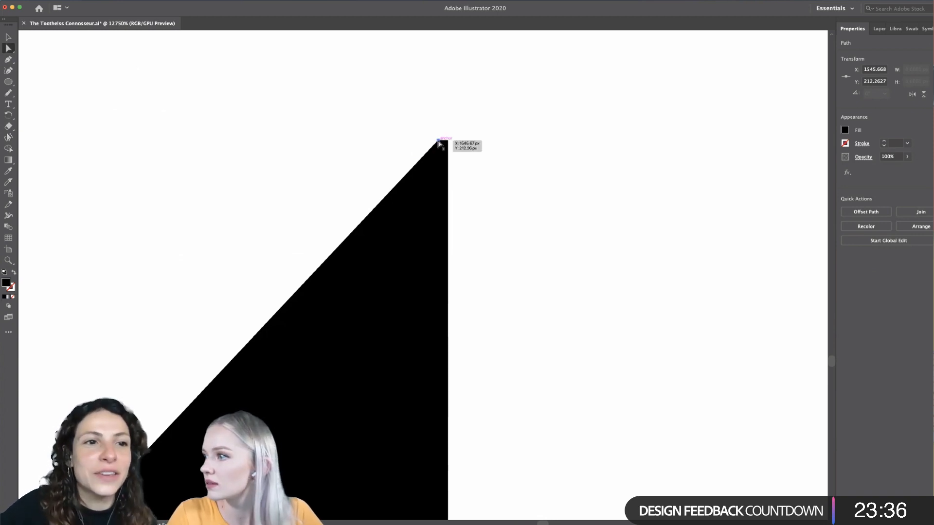
pyautogui.scroll(-2, 439, 144)
pyautogui.scroll(-2, 439, 143)
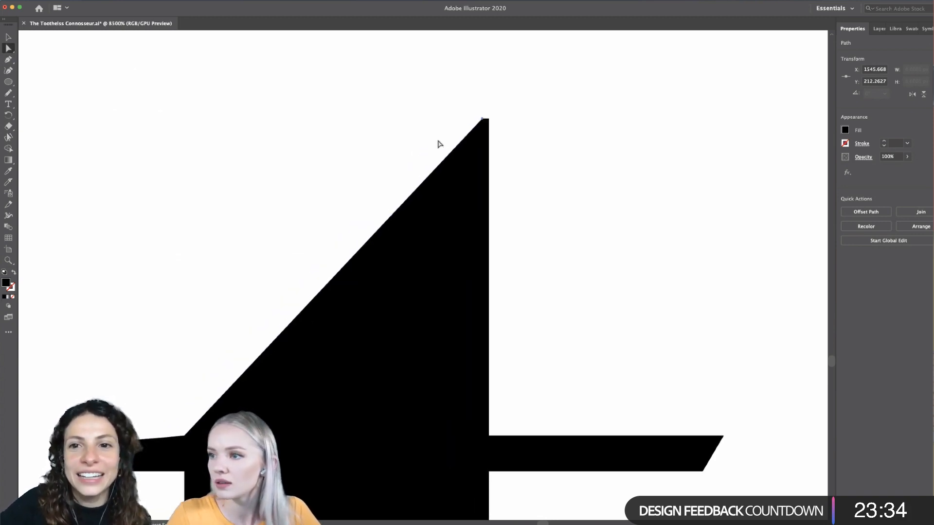
pyautogui.hscroll(-1, 439, 144)
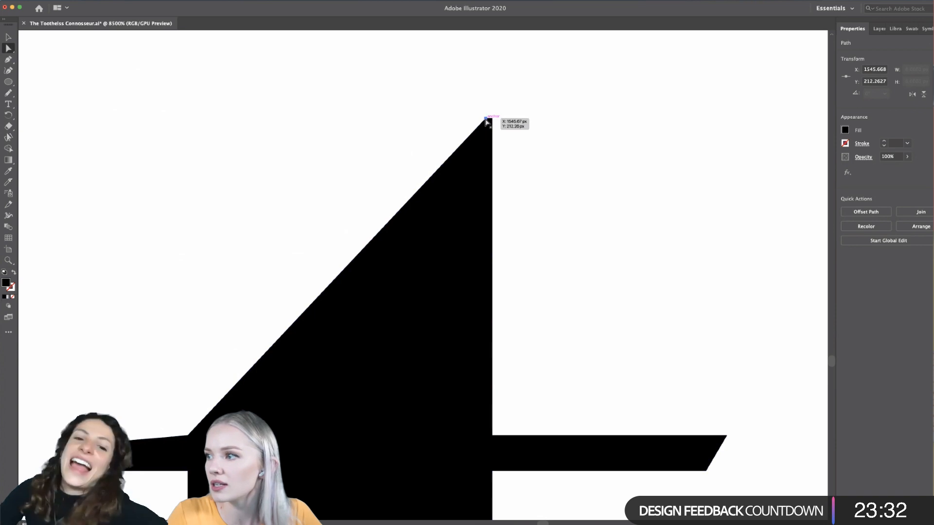
pyautogui.moveTo(485, 120); pyautogui.dragTo(481, 137)
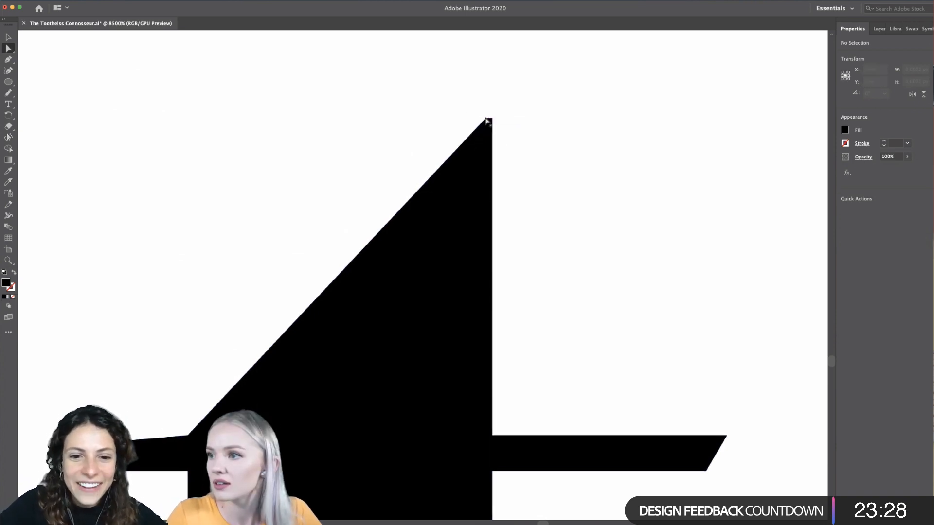
# - Reshape the first t's slanted top into a concave curve by pulling the tip's left anchor handle down into the stem, and deselect it
pyautogui.click(487, 119)
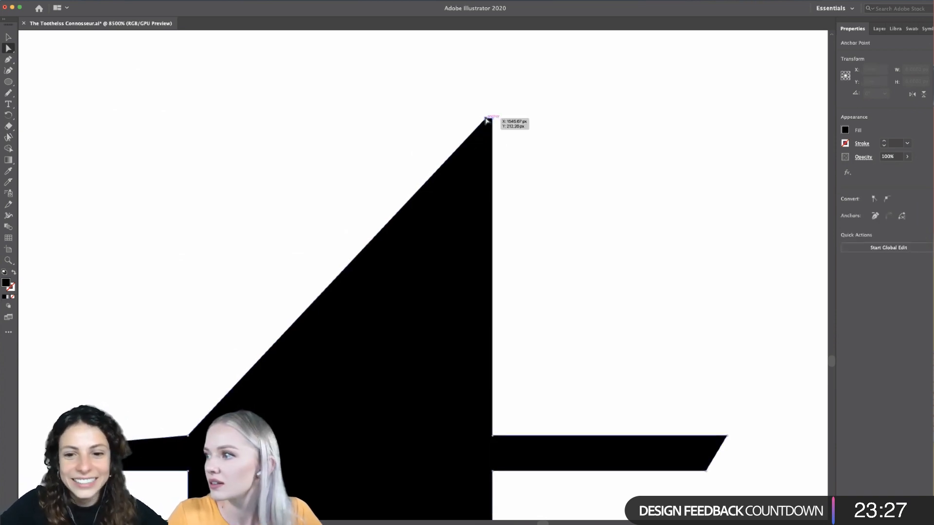
pyautogui.click(874, 199)
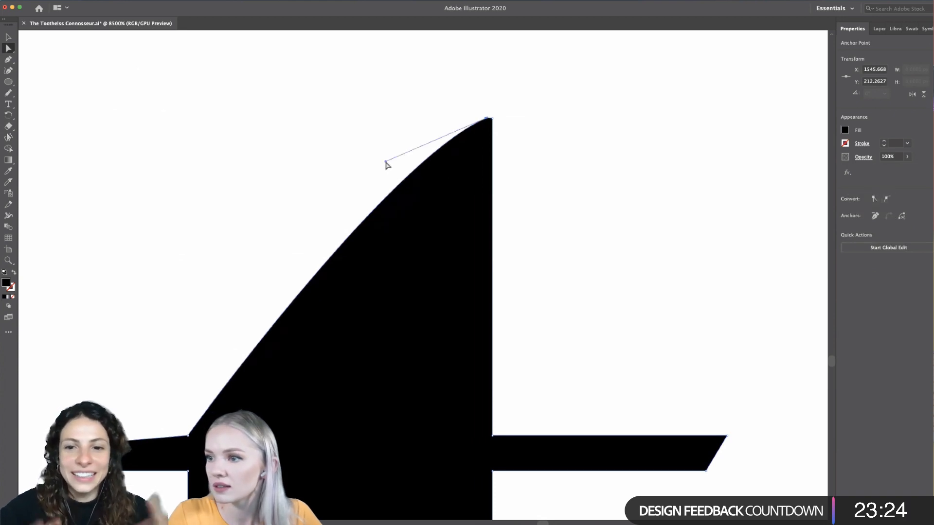
pyautogui.moveTo(386, 161); pyautogui.dragTo(452, 345)
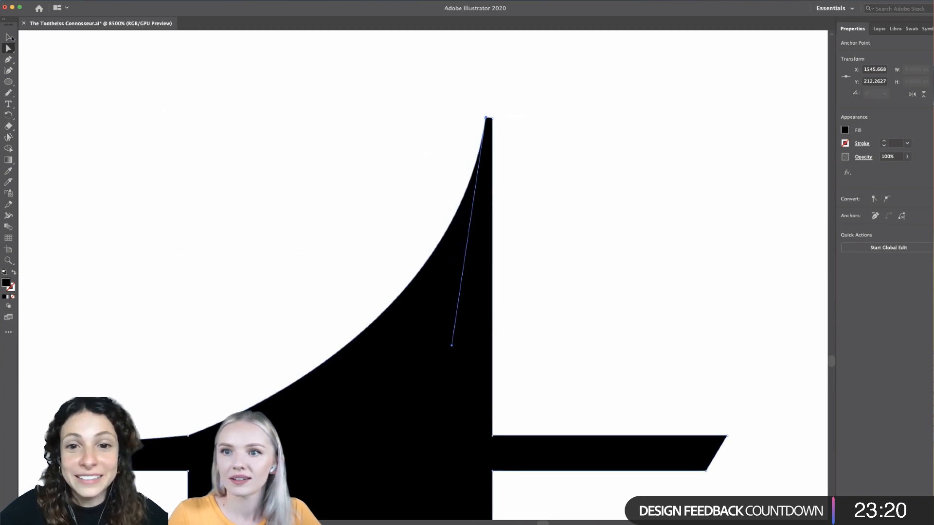
pyautogui.click(9, 38)
pyautogui.click(104, 171)
pyautogui.scroll(-10, 104, 171)
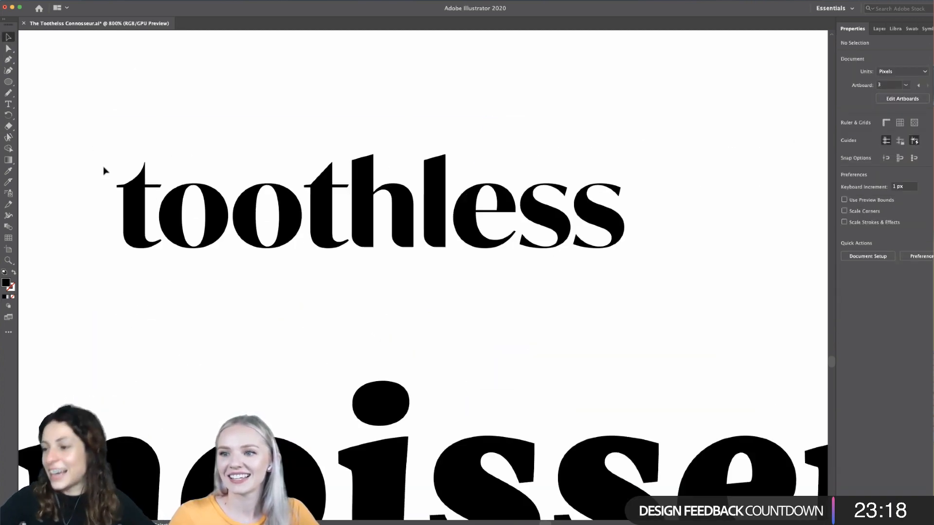
pyautogui.scroll(5, 136, 198)
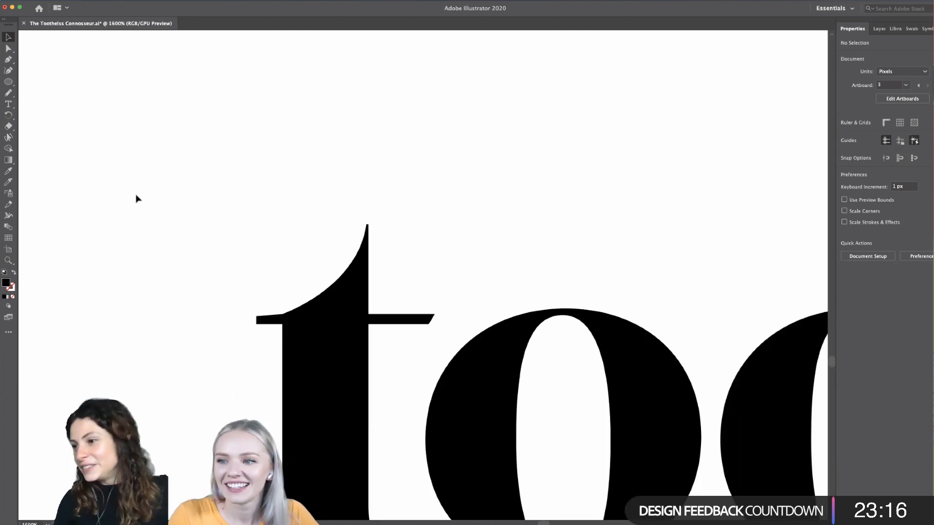
pyautogui.scroll(5, 136, 198)
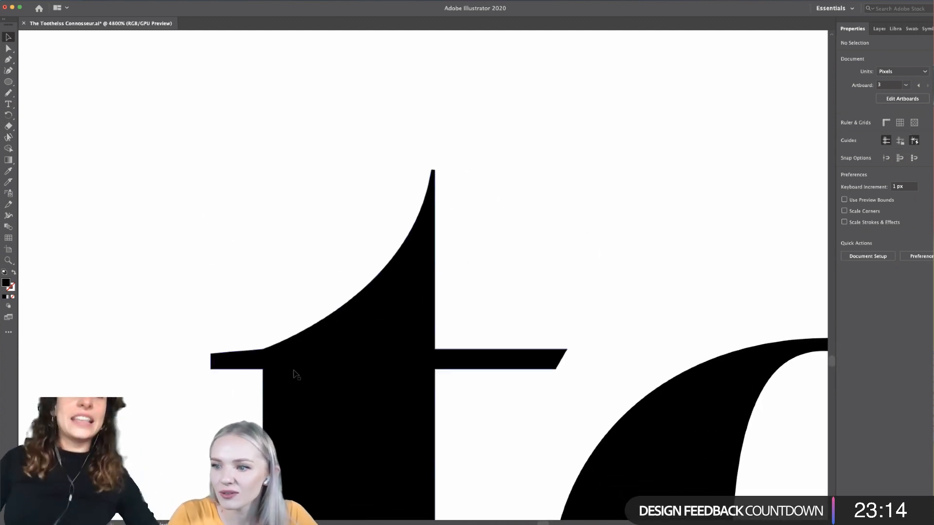
pyautogui.scroll(3, 295, 374)
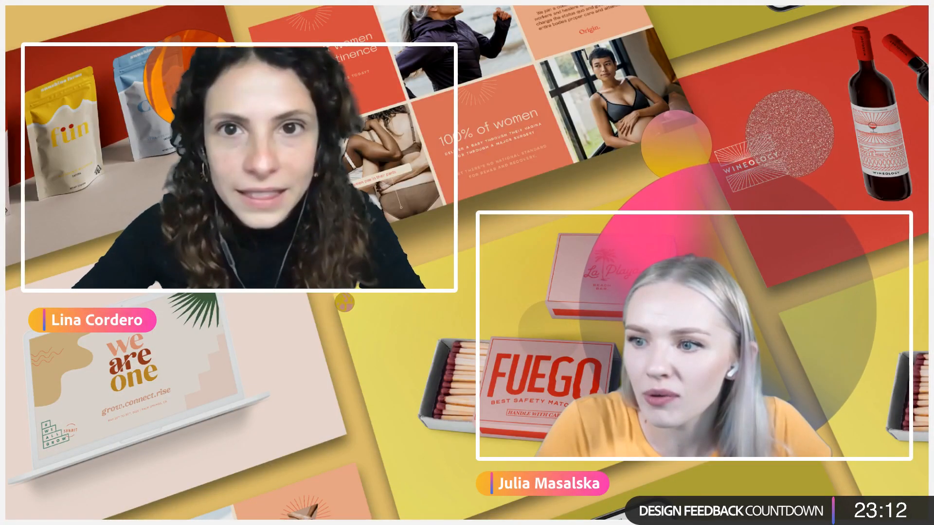
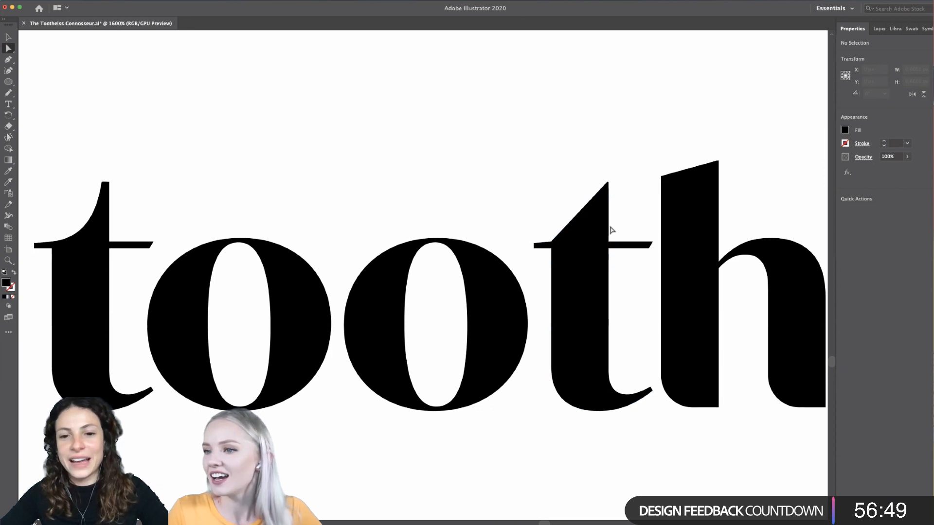
# - Reshape the straight diagonal on the second "t" of "toothless" into a concave curve matching the first "t"
pyautogui.hscroll(-3, 67, 217)
pyautogui.scroll(3, 91, 243)
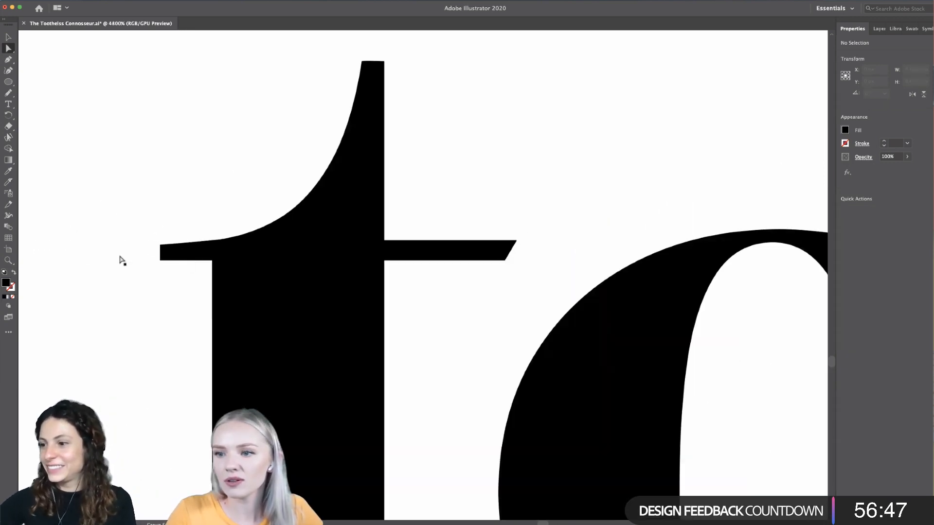
pyautogui.scroll(-3, 462, 211)
pyautogui.hscroll(3, 458, 211)
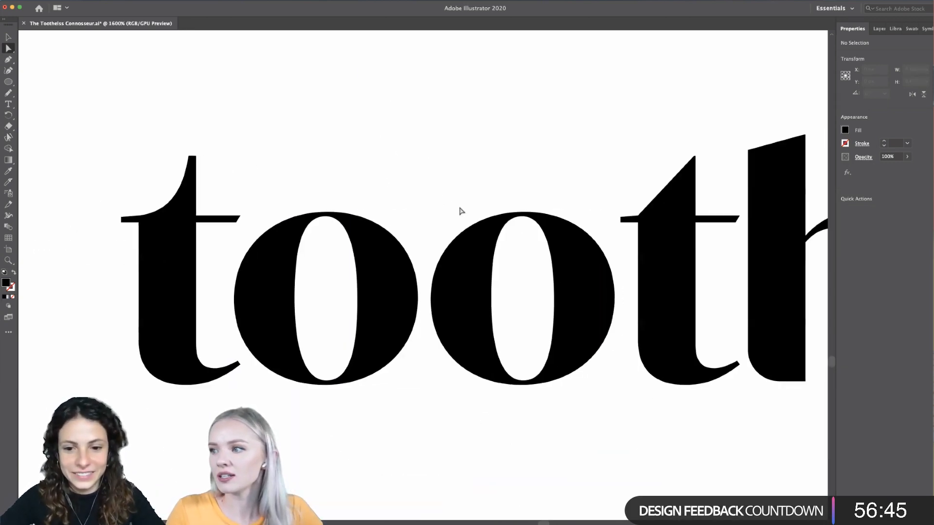
pyautogui.scroll(2, 506, 179)
pyautogui.scroll(3, 527, 182)
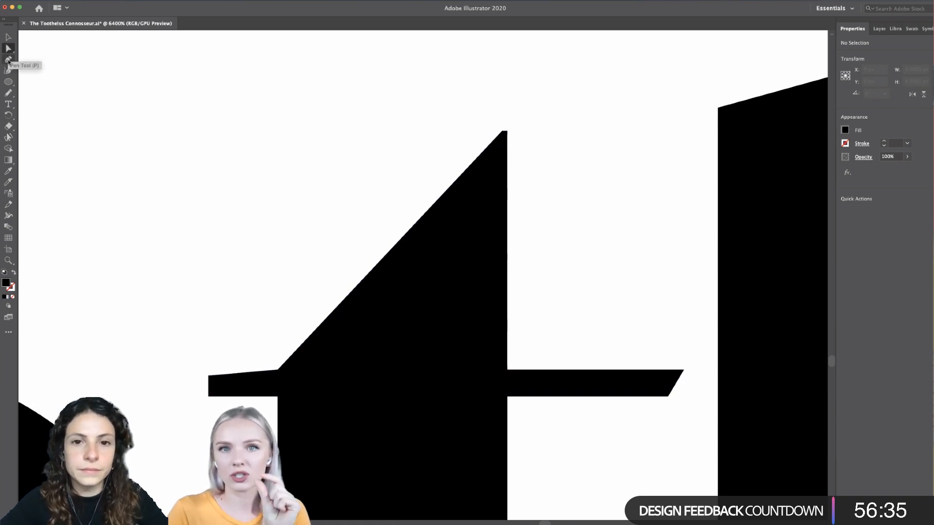
pyautogui.click(276, 372)
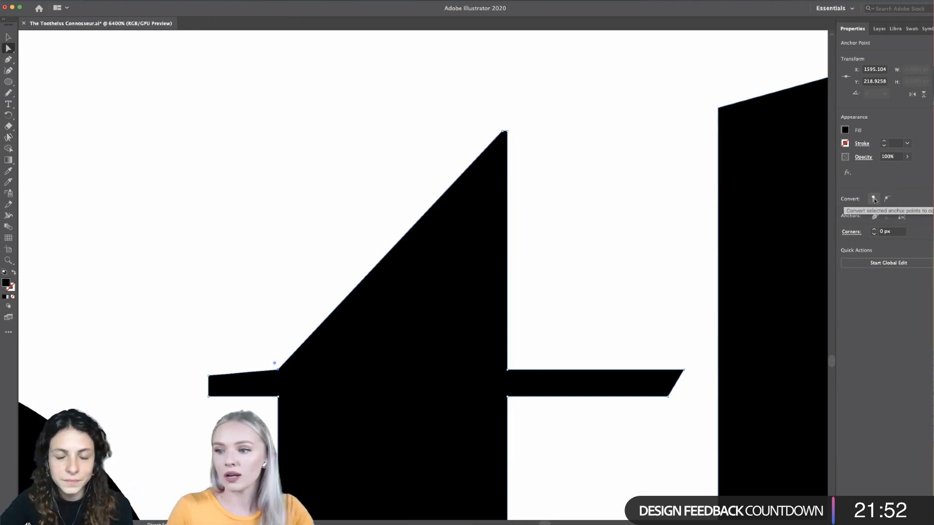
pyautogui.click(503, 134)
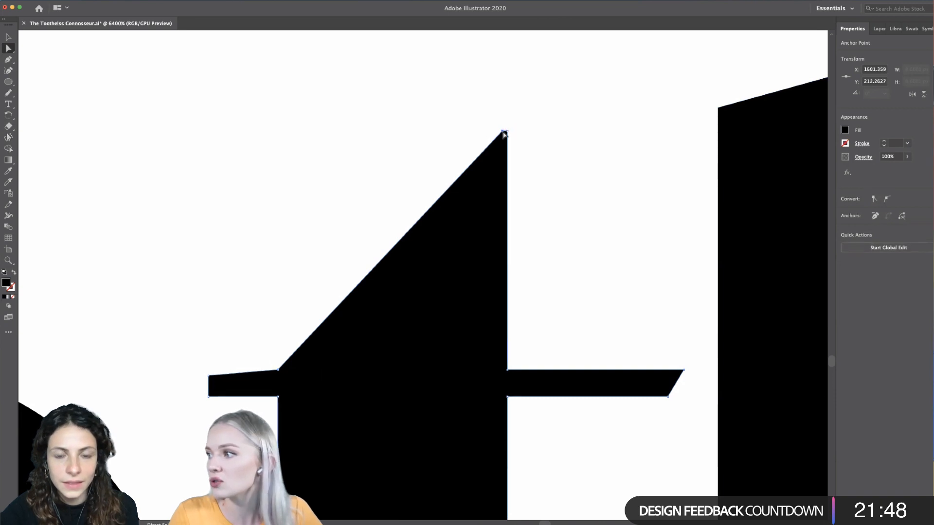
pyautogui.click(888, 200)
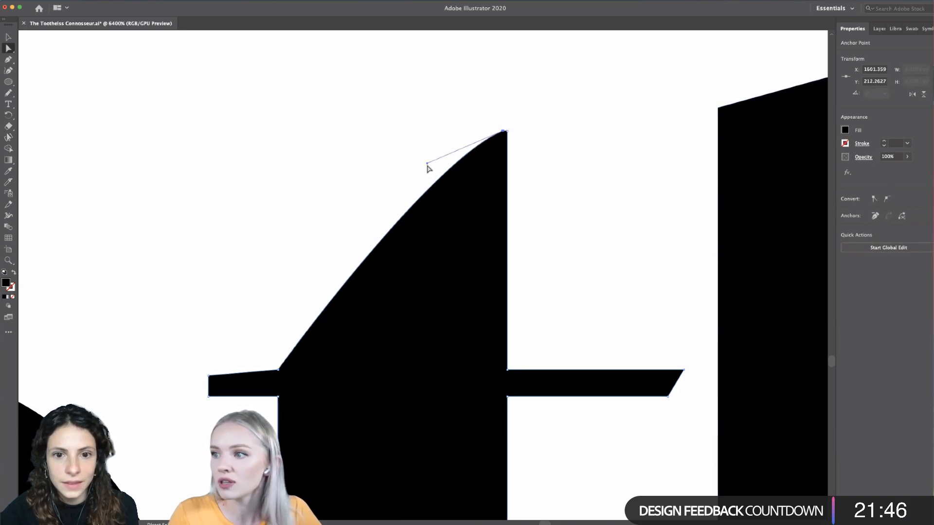
pyautogui.moveTo(427, 163); pyautogui.dragTo(465, 364)
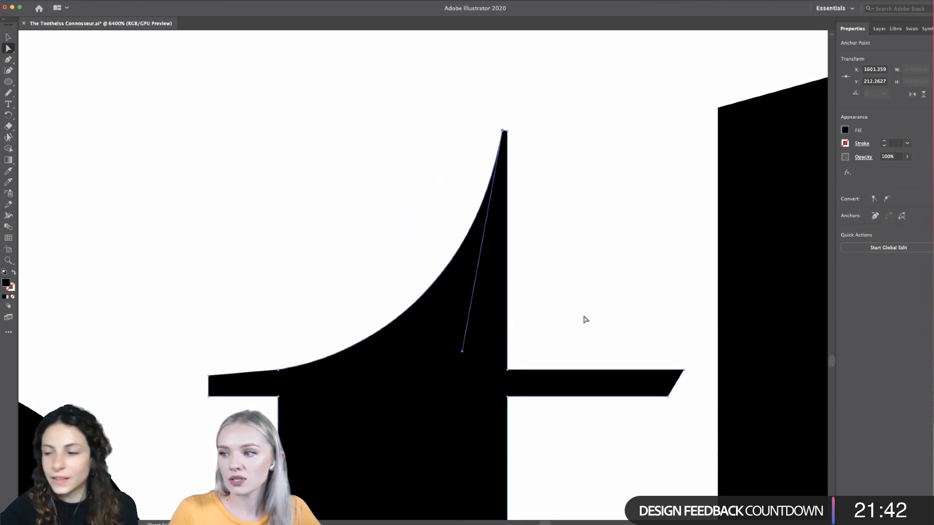
pyautogui.click(584, 316)
pyautogui.scroll(-4, 585, 318)
pyautogui.scroll(-1, 585, 318)
pyautogui.scroll(-1, 585, 318)
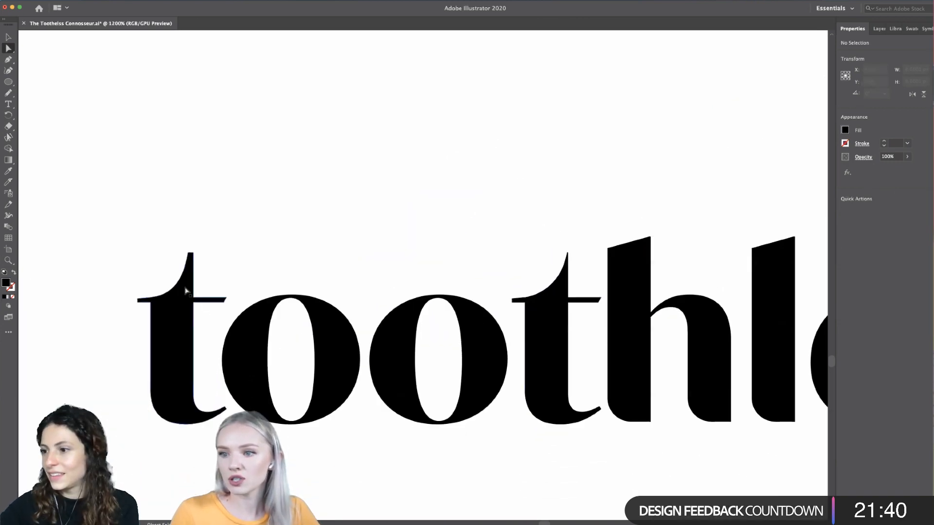
pyautogui.hscroll(3, 745, 280)
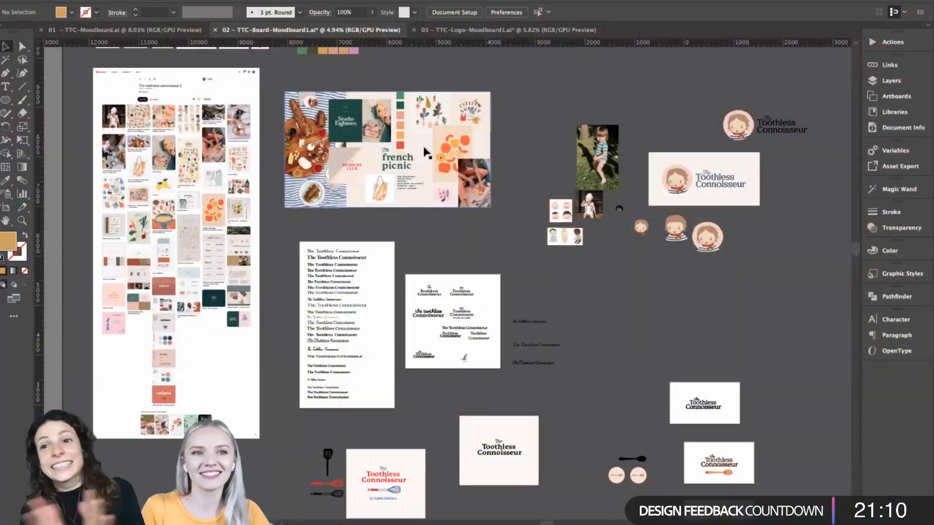
# - Look over the french picnic mood board and the pinned reference images beside it
pyautogui.scroll(1, 361, 217)
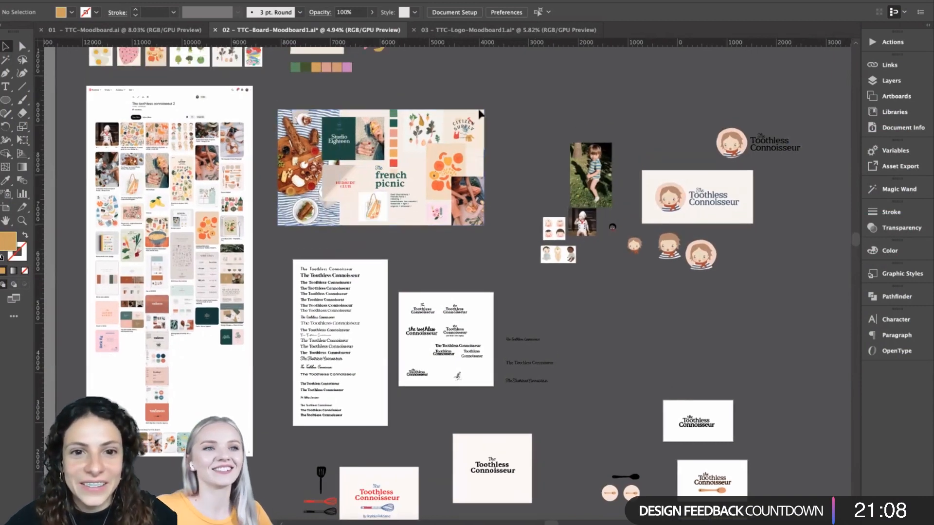
pyautogui.scroll(1, 488, 60)
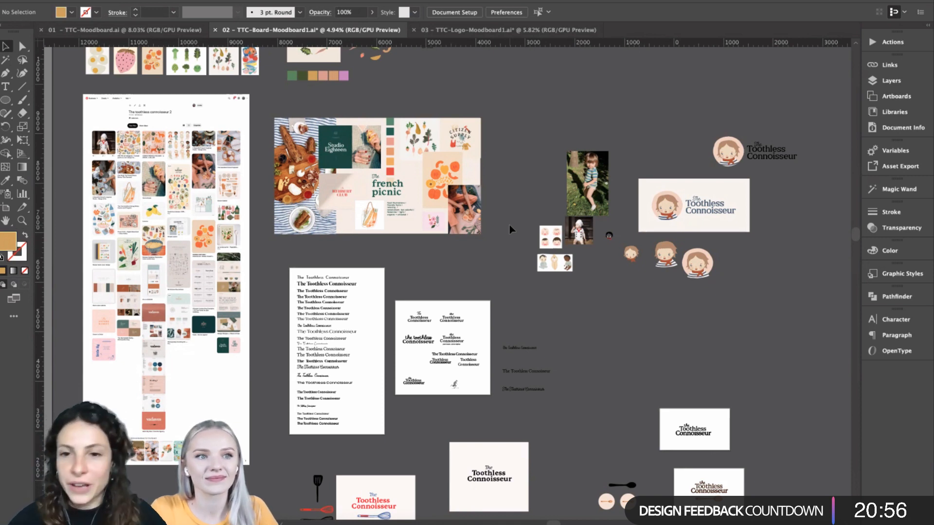
pyautogui.hscroll(-2, 509, 225)
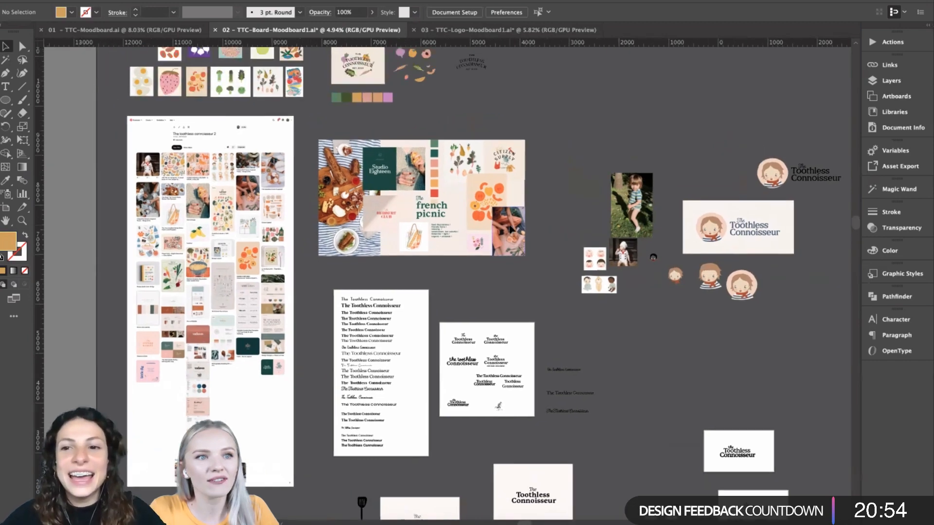
pyautogui.scroll(2, 509, 224)
pyautogui.scroll(5, 510, 228)
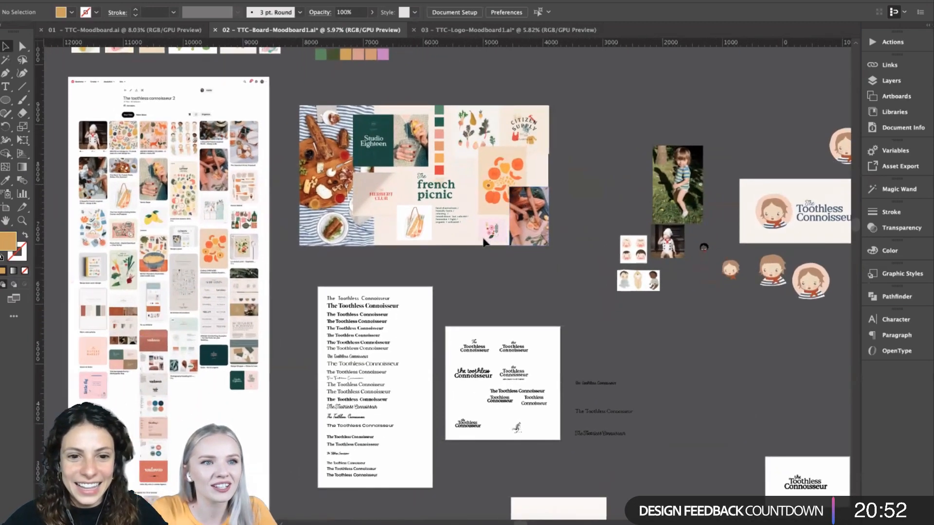
# - Examine the list of typeface trials for "The Toothless Connoisseur", checking the font of one bold serif sample
pyautogui.scroll(-3, 484, 241)
pyautogui.scroll(2, 432, 272)
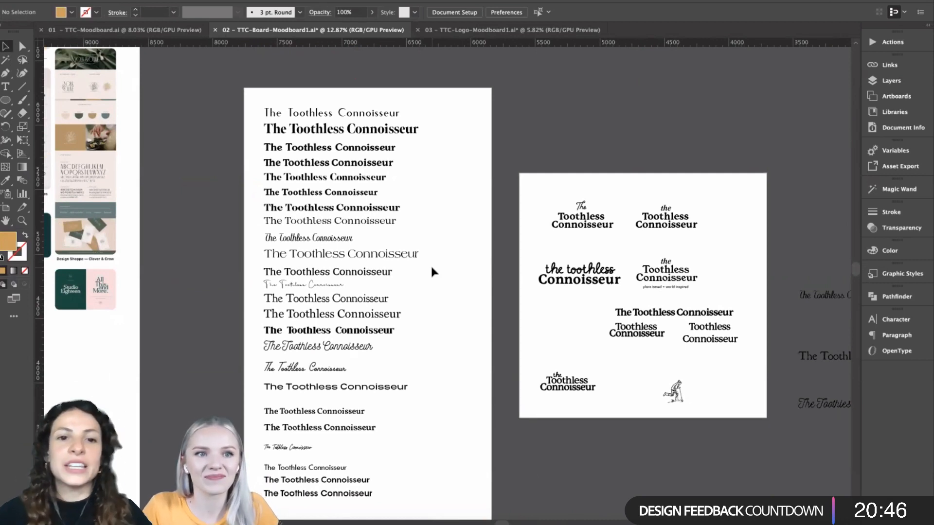
pyautogui.scroll(-2, 423, 217)
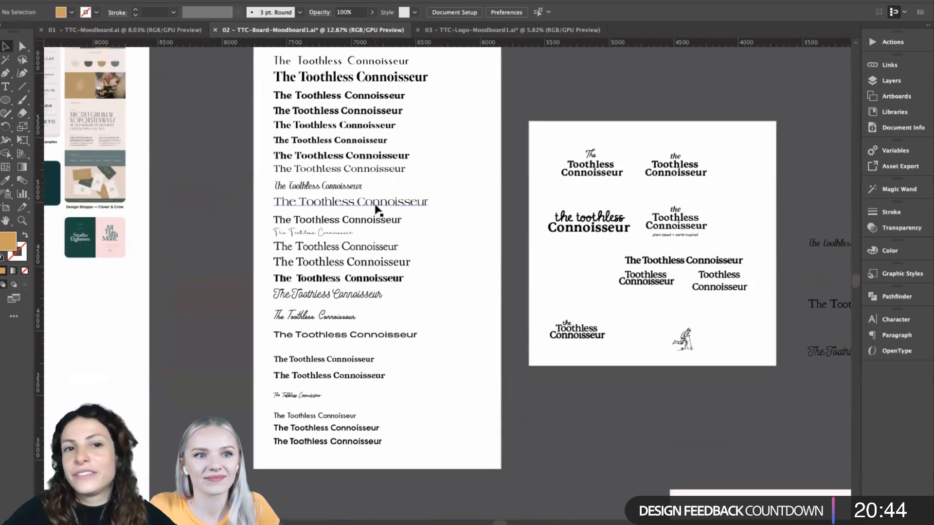
pyautogui.scroll(3, 384, 213)
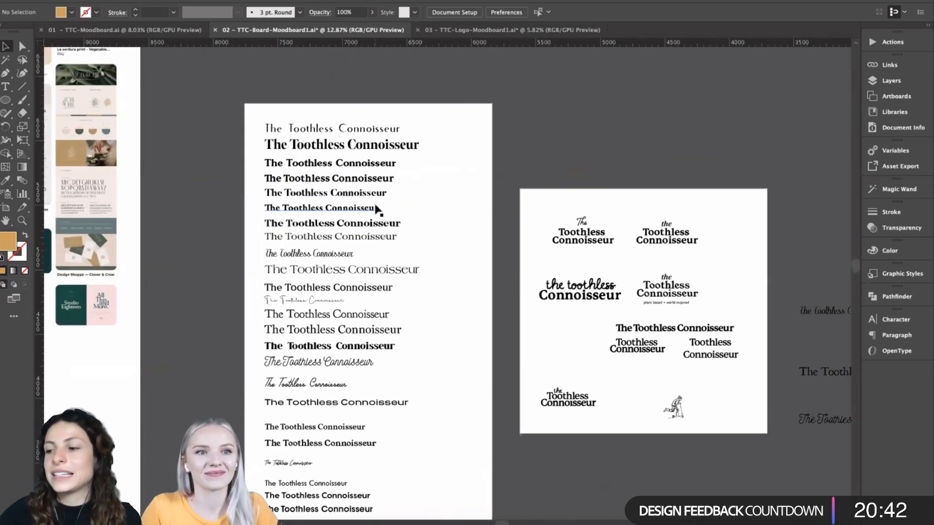
pyautogui.scroll(-1, 378, 210)
pyautogui.click(376, 208)
pyautogui.scroll(-3, 376, 208)
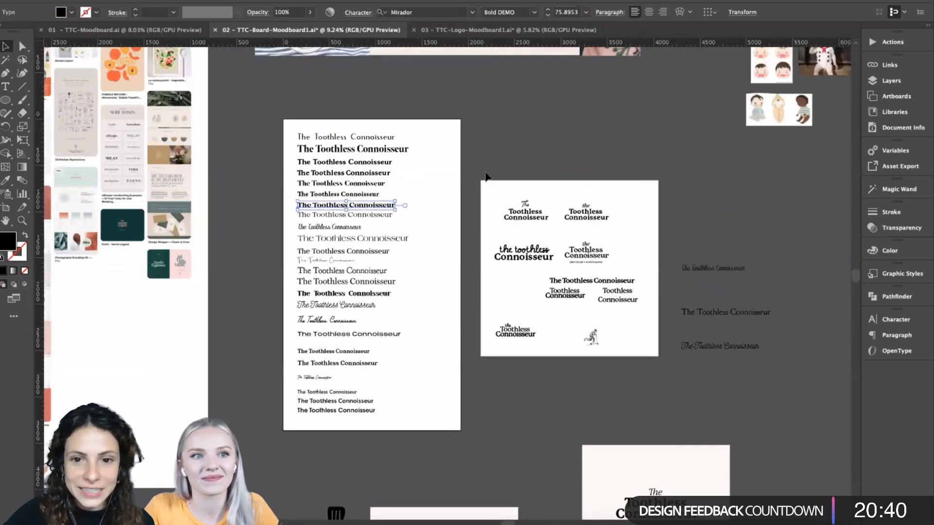
pyautogui.click(486, 176)
pyautogui.scroll(-1, 486, 176)
pyautogui.hscroll(2, 486, 176)
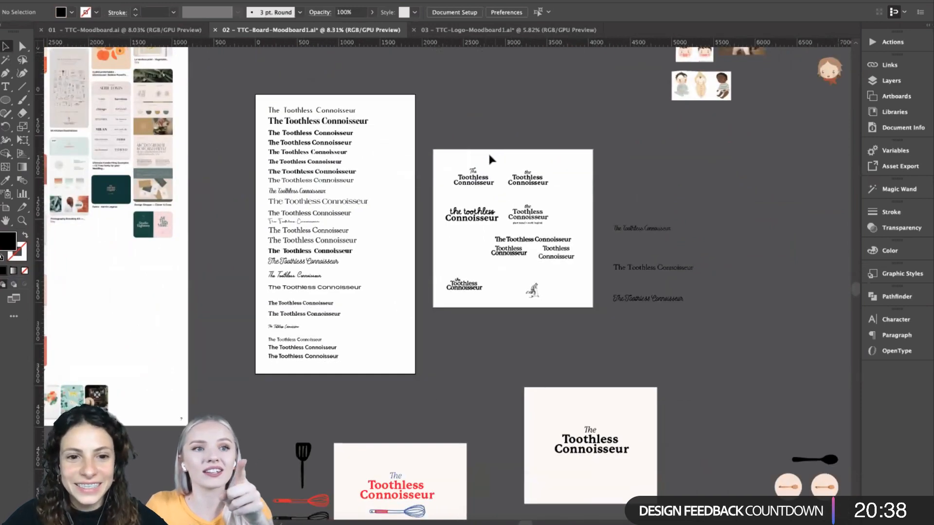
pyautogui.scroll(3, 389, 224)
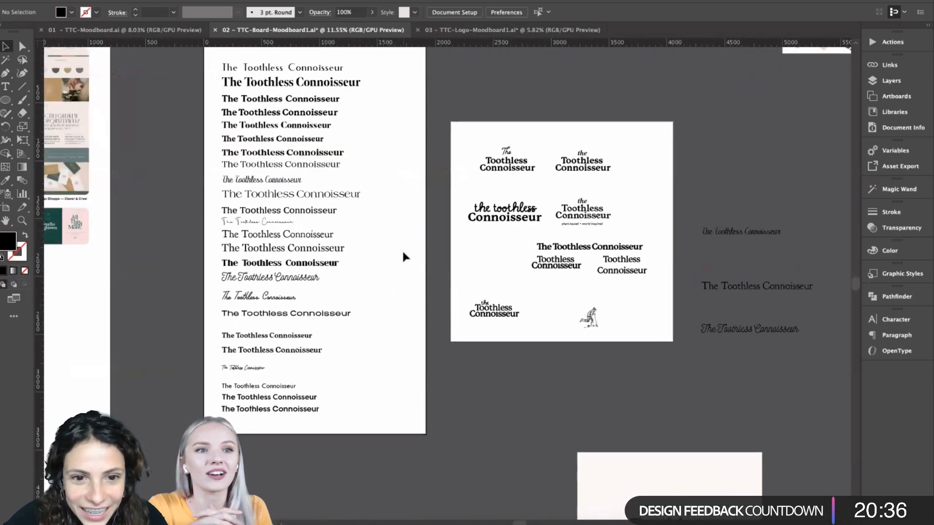
pyautogui.scroll(1, 403, 257)
pyautogui.hscroll(-2, 404, 256)
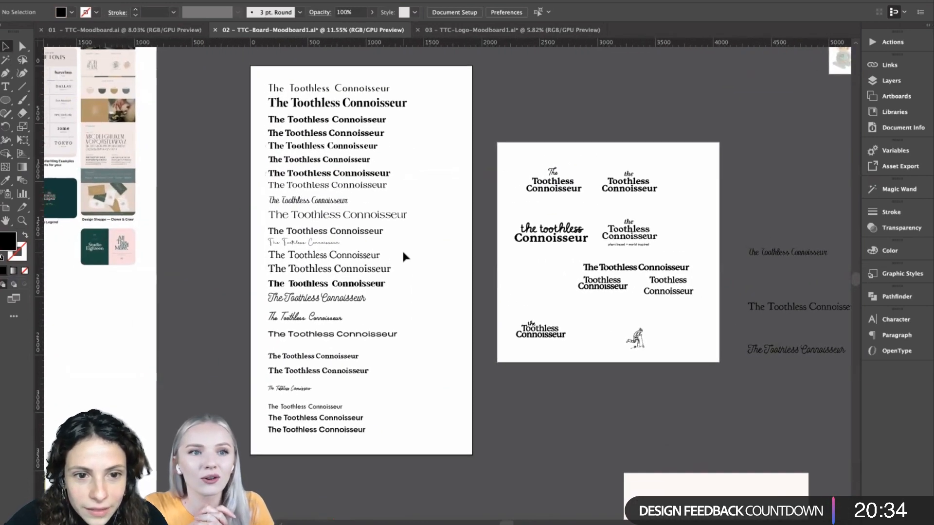
# - Inspect the artboard of stacked black logotype arrangements, including the customised lockup and the scooter illustration
pyautogui.hscroll(1, 486, 503)
pyautogui.hscroll(4, 487, 503)
pyautogui.scroll(1, 486, 503)
pyautogui.scroll(-2, 486, 503)
pyautogui.scroll(1, 487, 502)
pyautogui.scroll(-2, 486, 503)
pyautogui.scroll(5, 487, 503)
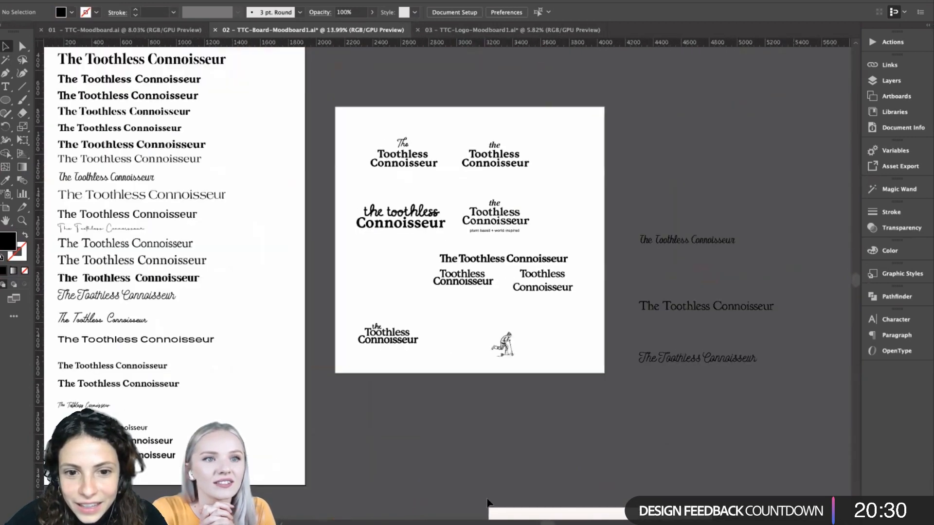
pyautogui.scroll(1, 486, 503)
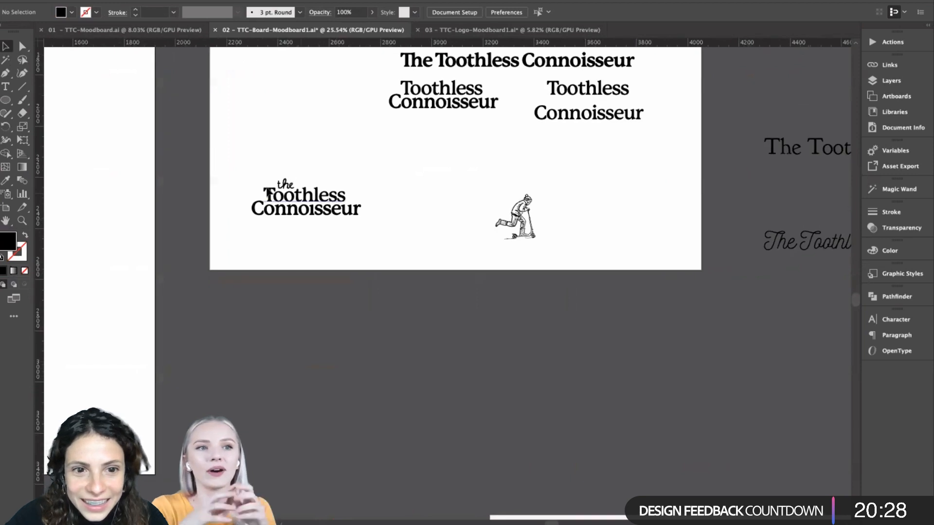
pyautogui.scroll(-2, 341, 192)
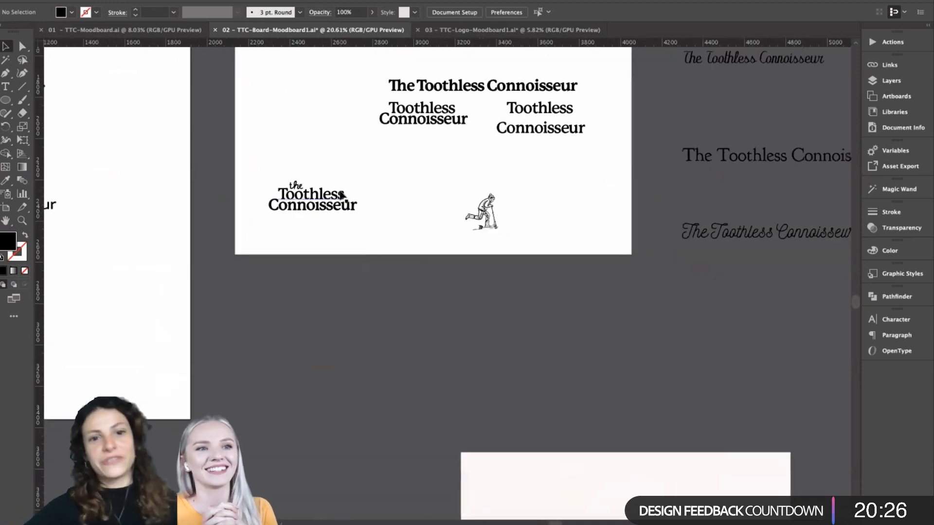
pyautogui.scroll(-3, 329, 253)
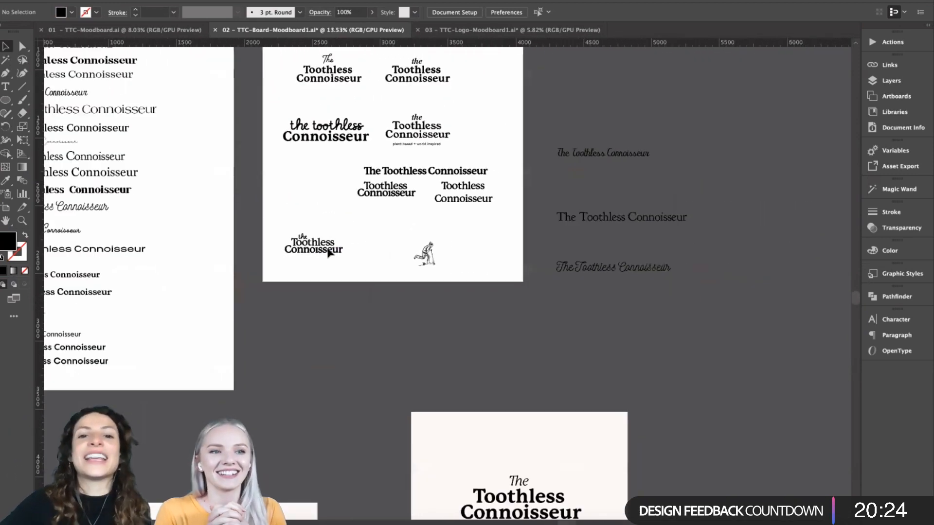
pyautogui.hscroll(-4, 327, 249)
pyautogui.scroll(2, 327, 249)
pyautogui.scroll(-1, 328, 248)
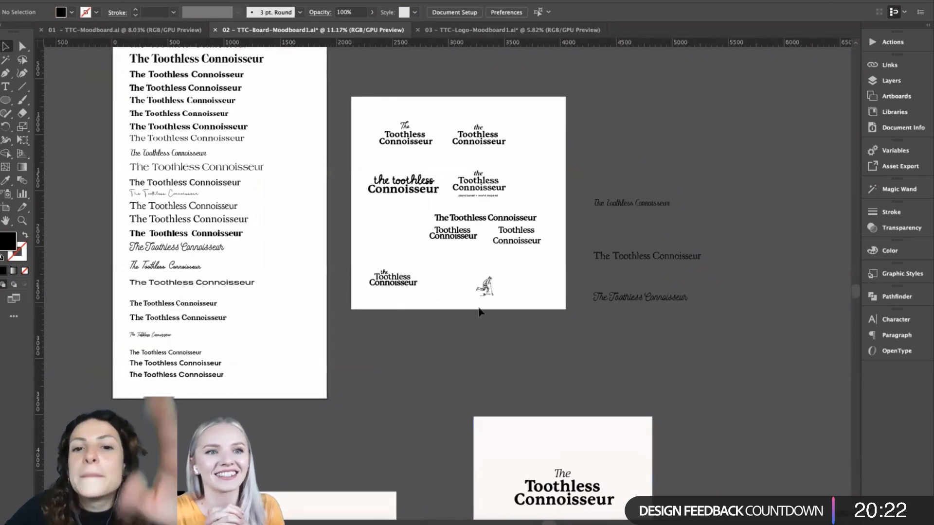
pyautogui.scroll(2, 506, 256)
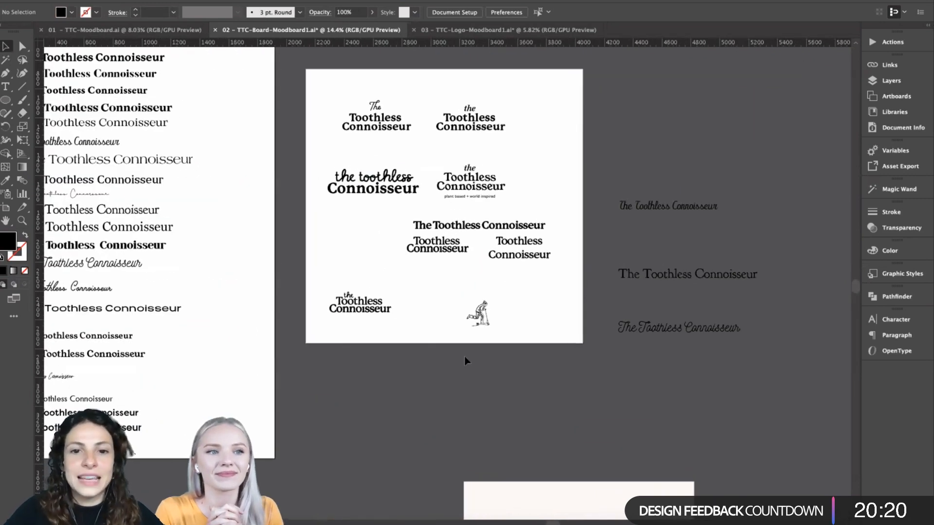
pyautogui.scroll(2, 465, 358)
pyautogui.scroll(5, 465, 360)
pyautogui.scroll(-5, 466, 361)
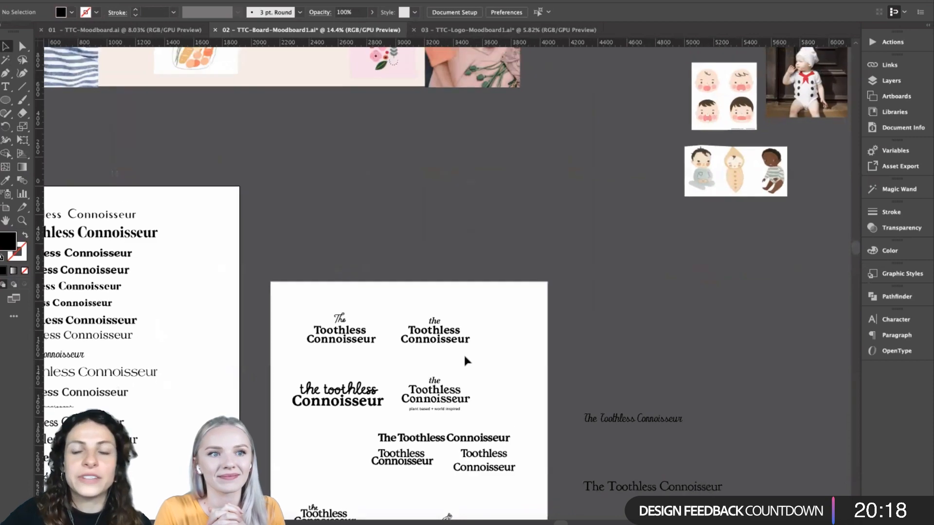
# - Review the logo variations with whisk and spoon illustrations in relation to the type trials and mood board
pyautogui.scroll(-5, 465, 361)
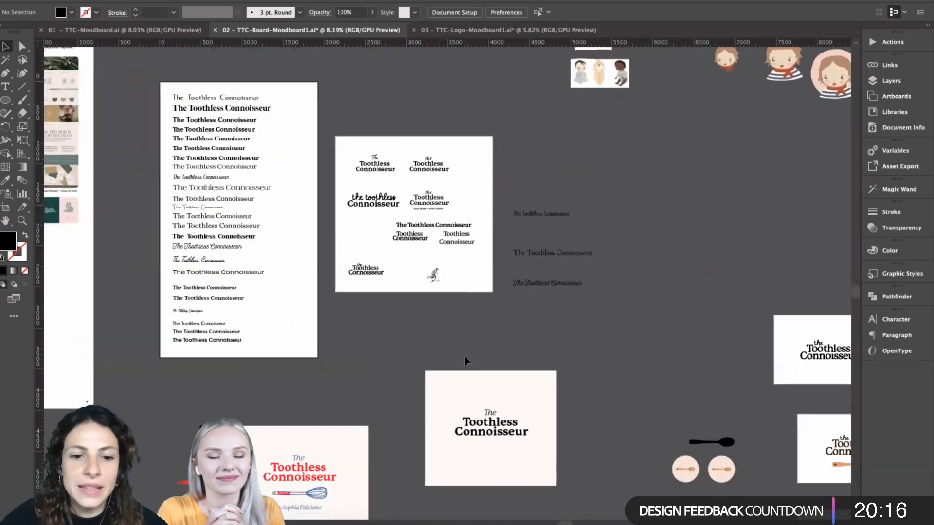
pyautogui.scroll(-4, 465, 359)
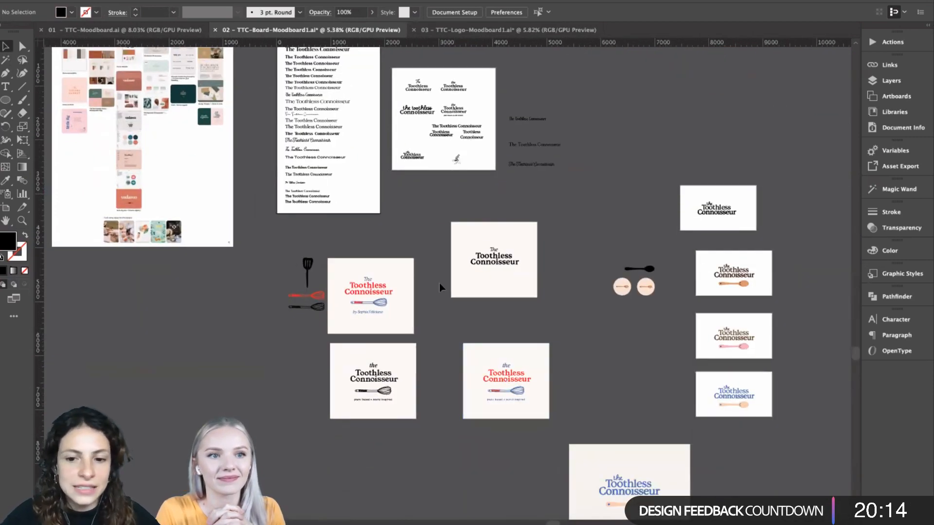
pyautogui.scroll(2, 442, 288)
pyautogui.scroll(10, 442, 288)
pyautogui.scroll(6, 441, 288)
pyautogui.hscroll(-2, 546, 319)
pyautogui.scroll(-8, 546, 320)
pyautogui.scroll(-4, 546, 319)
pyautogui.hscroll(2, 547, 319)
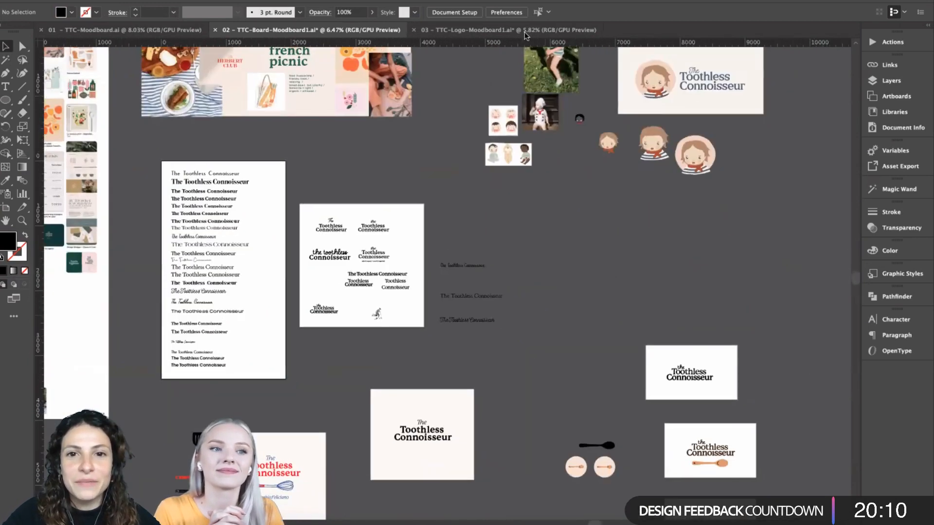
pyautogui.scroll(-6, 514, 302)
pyautogui.hscroll(1, 514, 302)
pyautogui.scroll(-5, 514, 302)
pyautogui.hscroll(1, 514, 302)
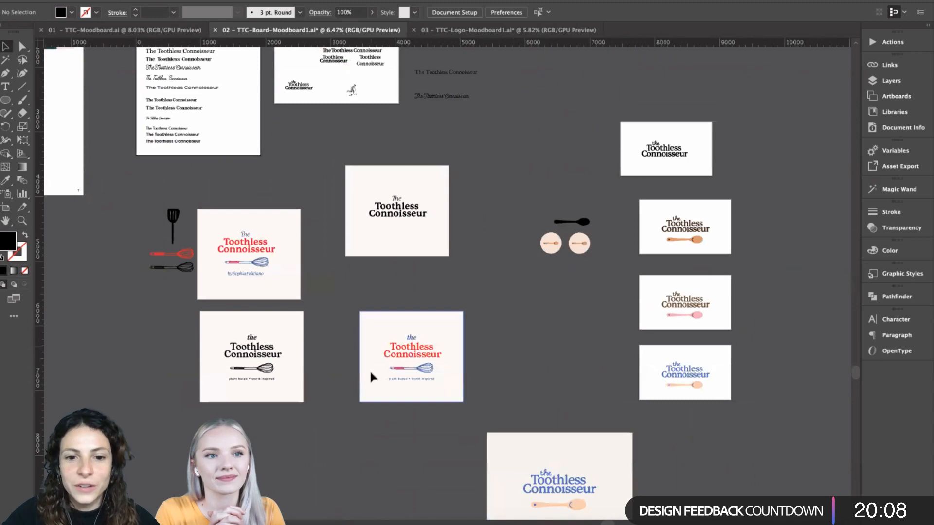
pyautogui.scroll(-2, 606, 319)
pyautogui.hscroll(1, 607, 319)
# - Bring up the 03 – TTC-Logo-Moodboard1.ai document and compare its logo concepts with the explorations in 02 – TTC-Board-Moodboard1.ai
pyautogui.click(543, 31)
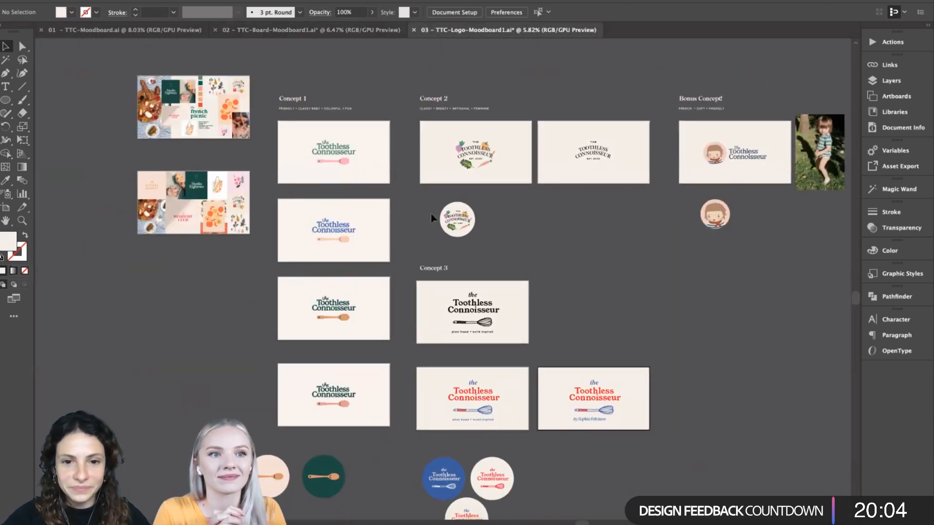
pyautogui.scroll(2, 403, 297)
pyautogui.scroll(-2, 400, 261)
pyautogui.scroll(3, 400, 261)
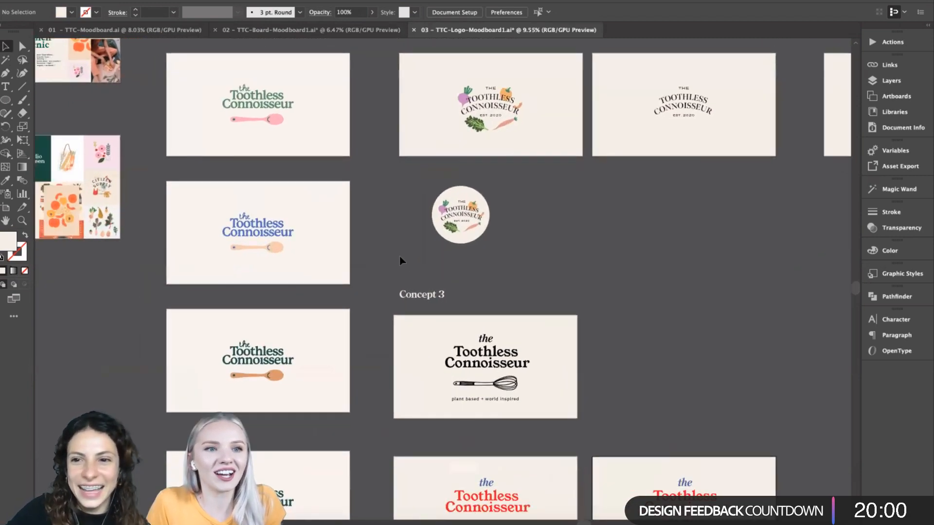
pyautogui.scroll(-2, 398, 261)
pyautogui.click(350, 32)
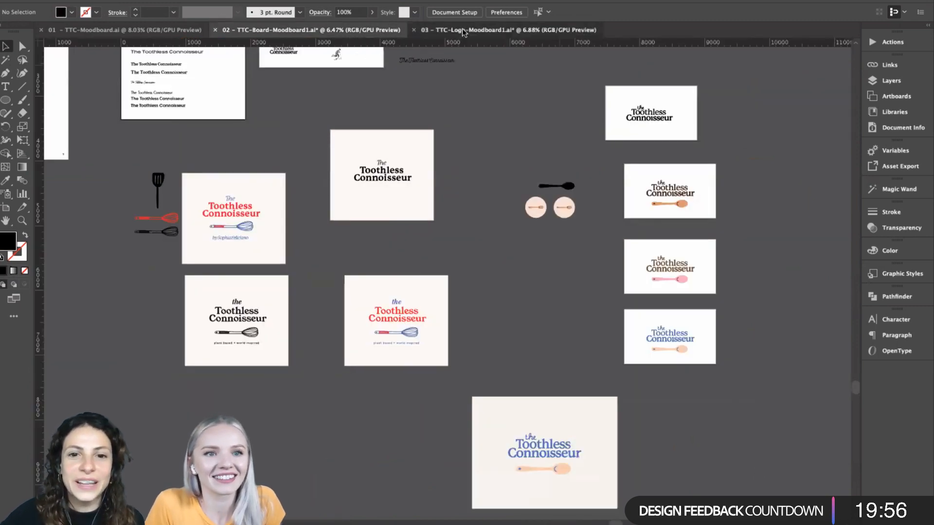
pyautogui.click(343, 35)
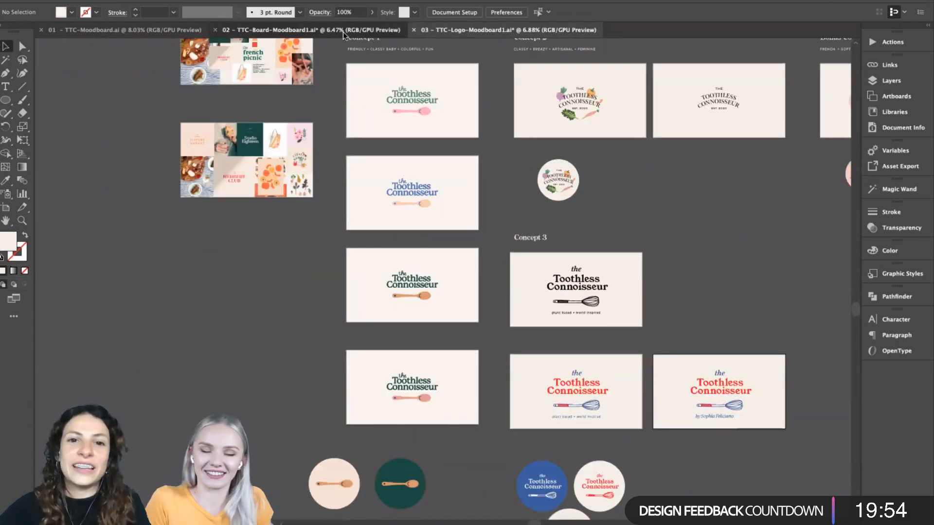
# - Return to the 03 – TTC-Logo-Moodboard1.ai document and survey the layout of Concepts 1, 2 and 3
pyautogui.click(480, 32)
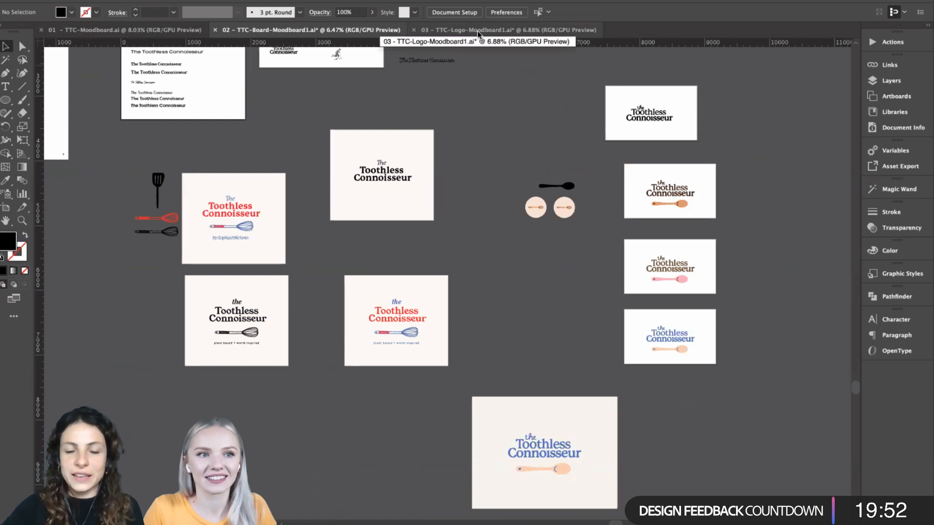
pyautogui.click(472, 30)
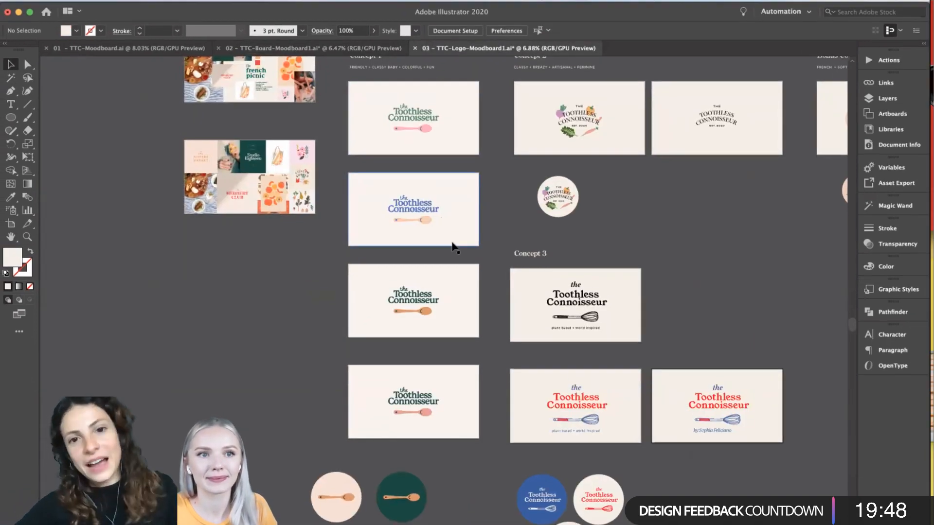
pyautogui.scroll(-3, 452, 247)
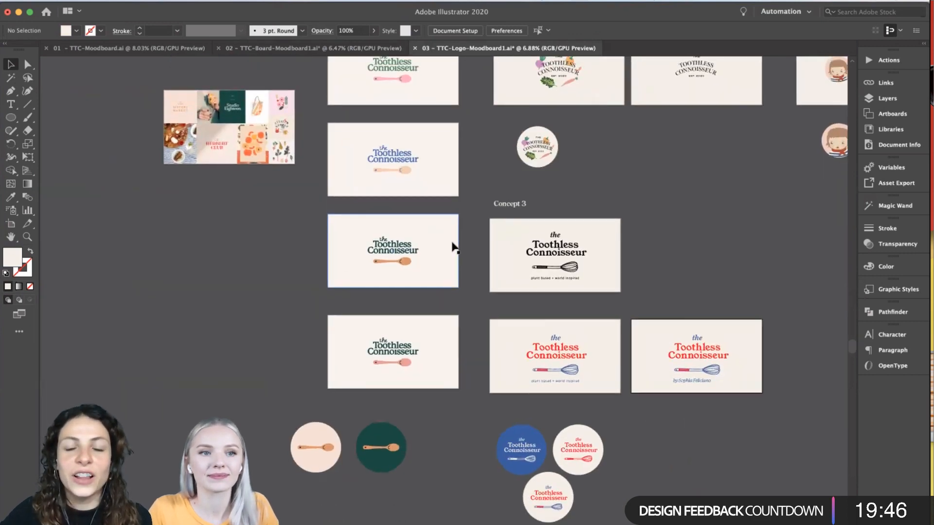
pyautogui.scroll(5, 452, 247)
pyautogui.scroll(2, 416, 199)
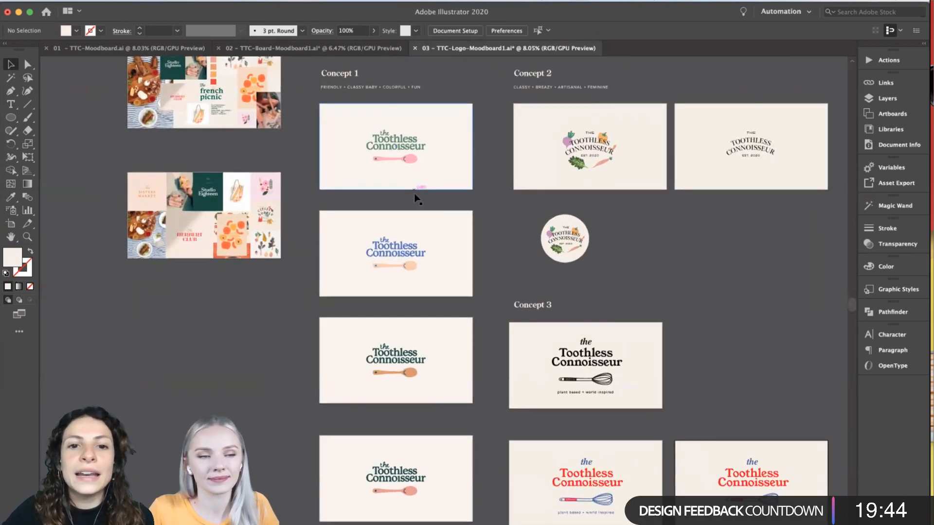
# - Inspect the first Concept 1 logo, the green "the Toothless Connoisseur" lettering with the pink spoon, at close range
pyautogui.hscroll(2, 414, 194)
pyautogui.hscroll(1, 414, 193)
pyautogui.scroll(1, 414, 193)
pyautogui.scroll(2, 415, 194)
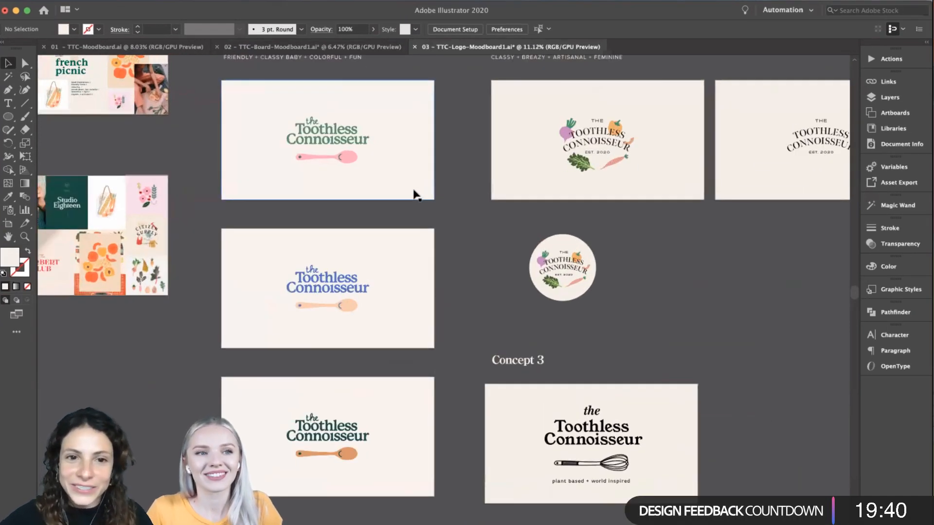
pyautogui.scroll(2, 415, 194)
pyautogui.hscroll(-2, 415, 194)
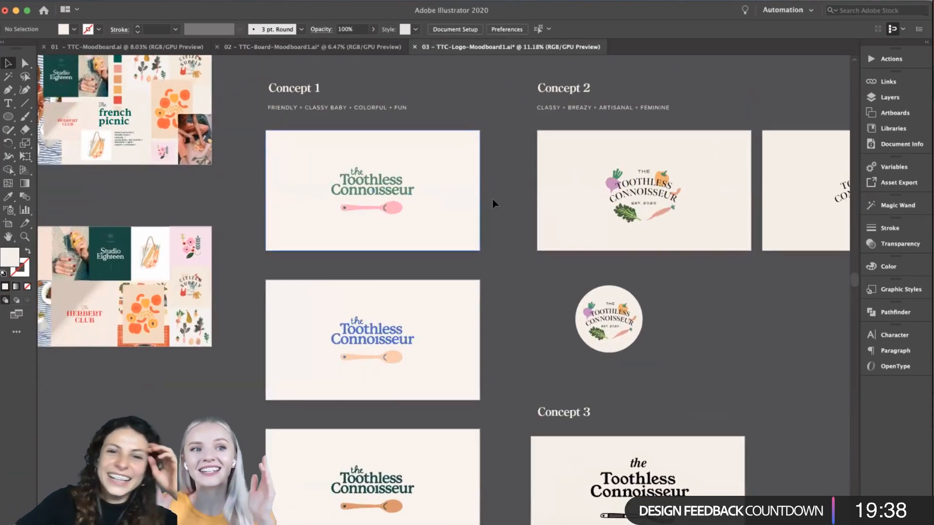
pyautogui.scroll(1, 509, 197)
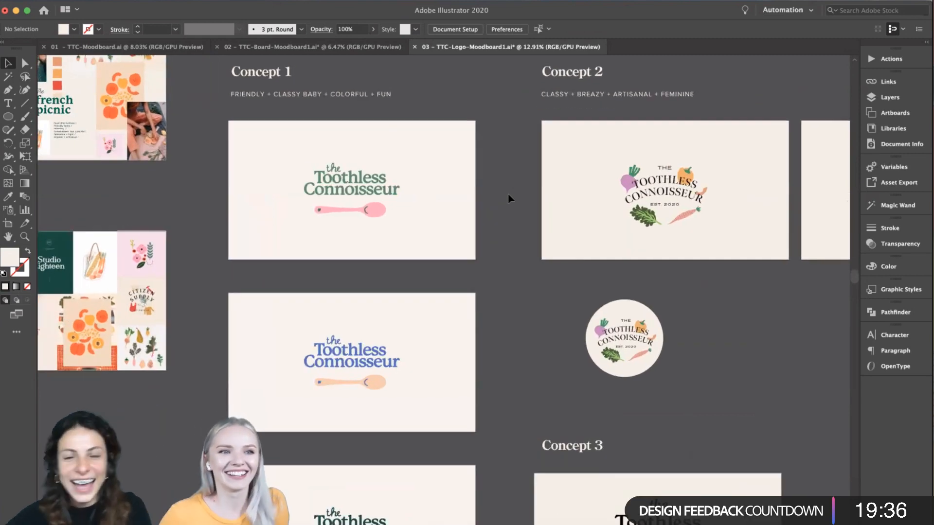
pyautogui.scroll(3, 508, 197)
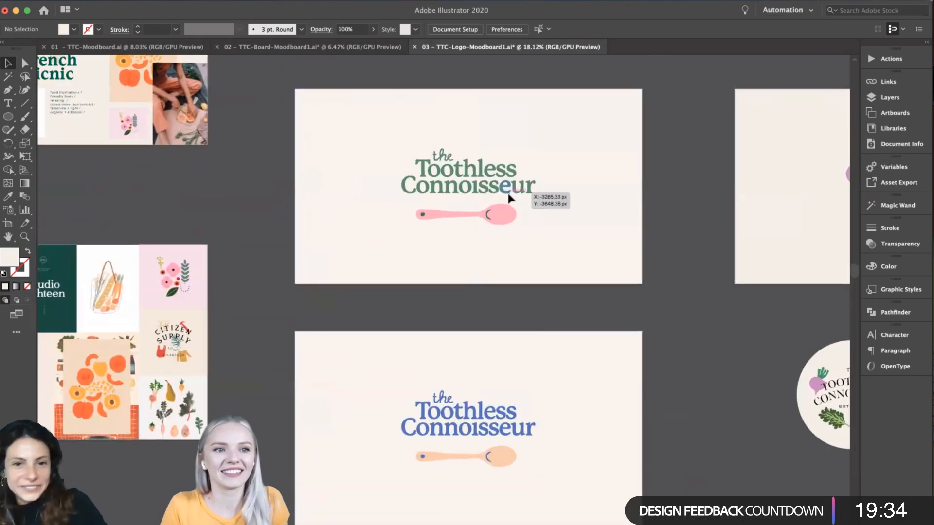
pyautogui.scroll(1, 653, 244)
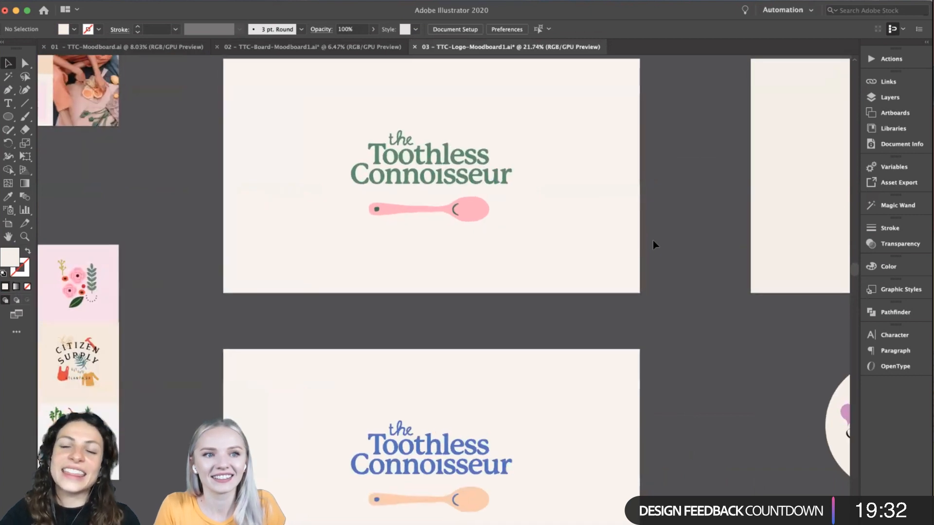
pyautogui.scroll(2, 653, 244)
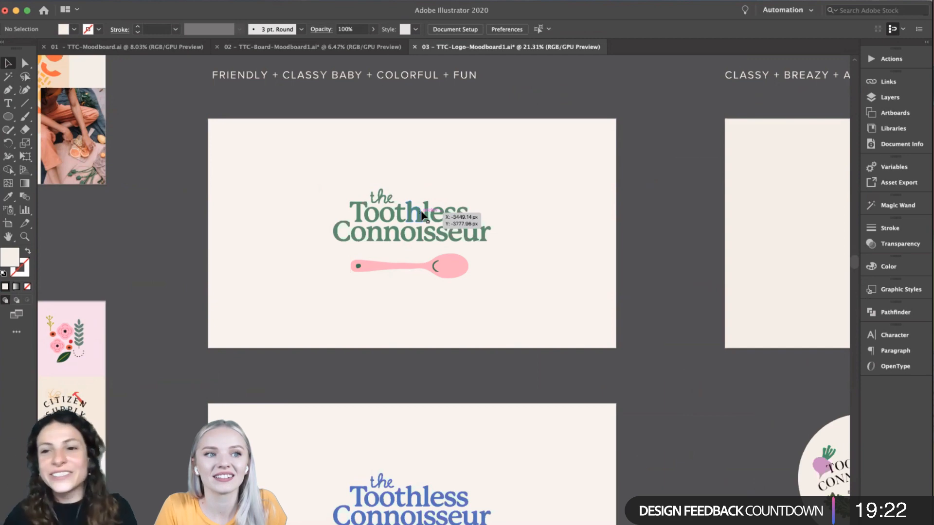
pyautogui.scroll(-3, 639, 286)
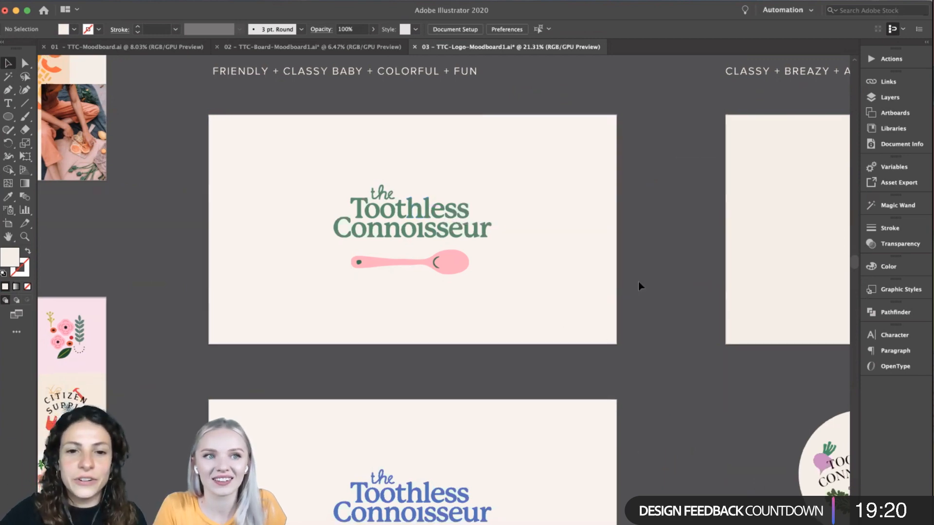
# - Examine the blue Concept 1 logo with the peach spoon, including the smile and dot details on the spoon
pyautogui.scroll(-3, 639, 286)
pyautogui.scroll(-5, 640, 286)
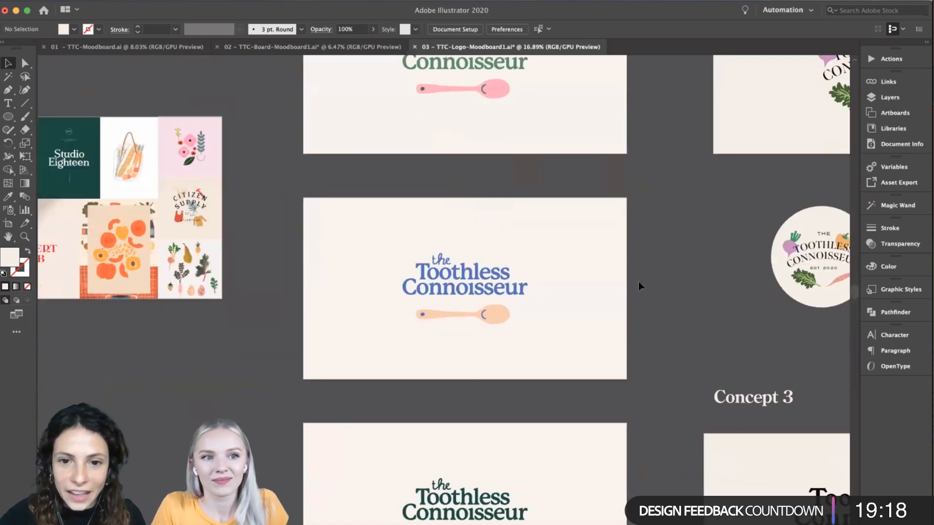
pyautogui.scroll(-2, 568, 187)
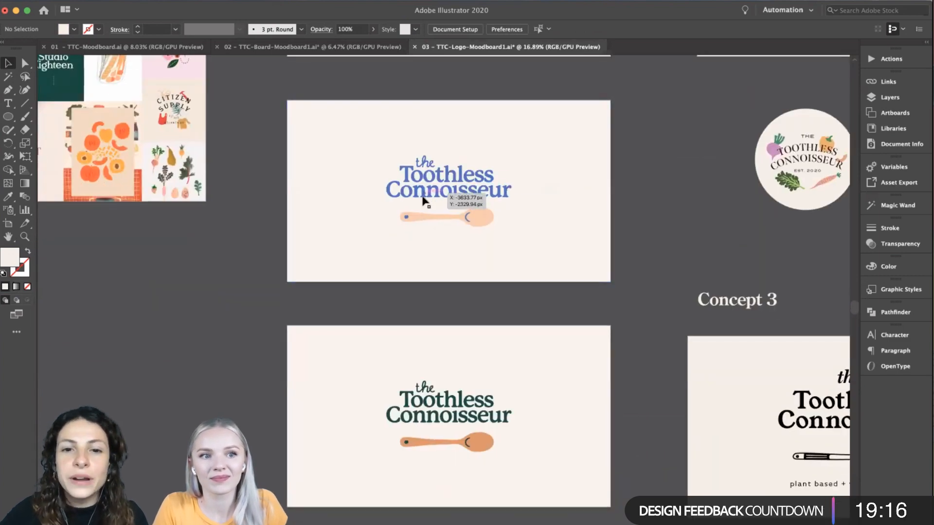
pyautogui.scroll(3, 428, 209)
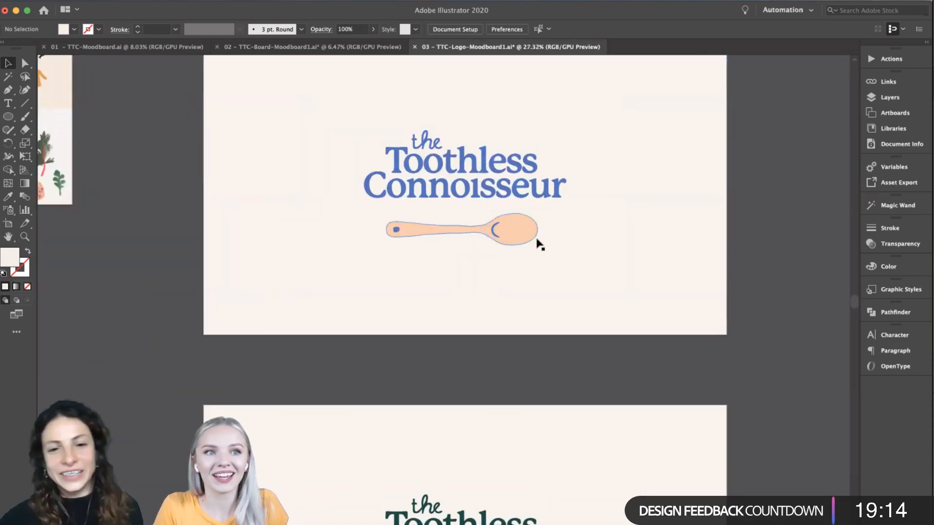
pyautogui.scroll(-3, 540, 243)
pyautogui.scroll(1, 541, 234)
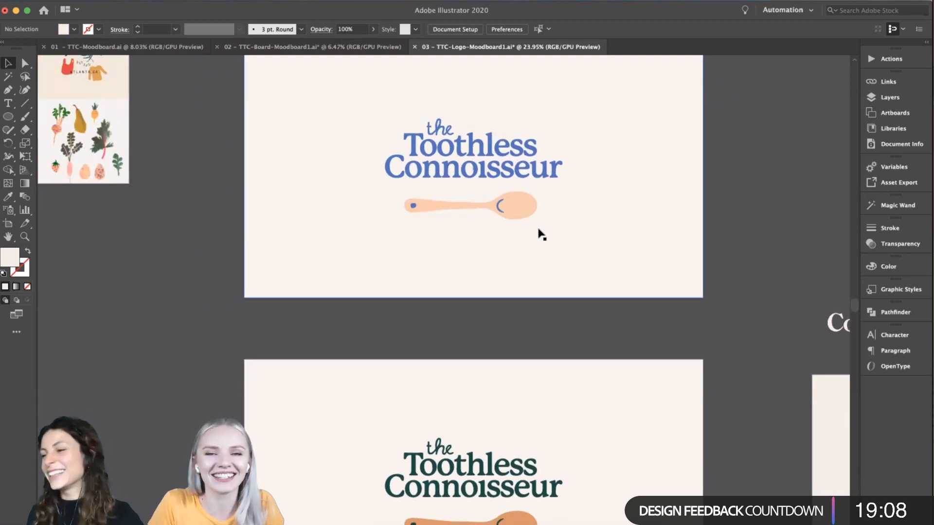
pyautogui.scroll(5, 543, 271)
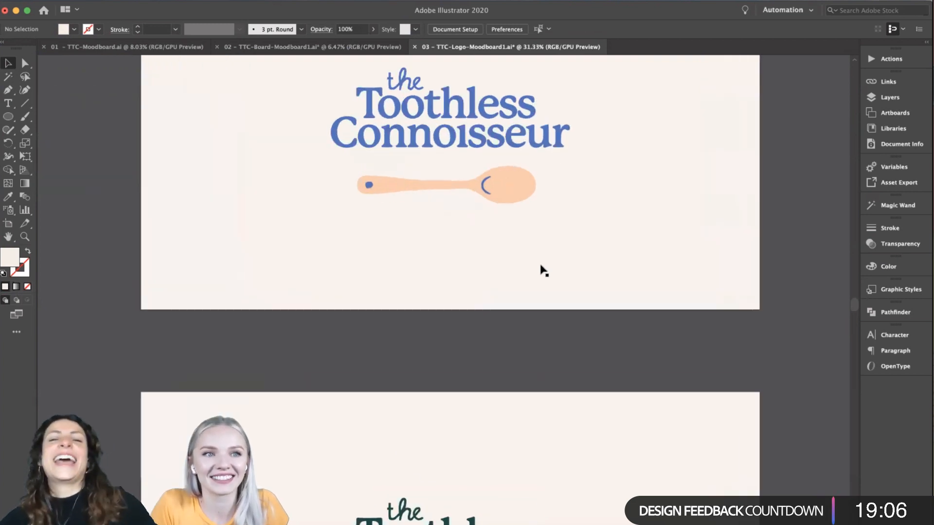
pyautogui.scroll(-3, 543, 271)
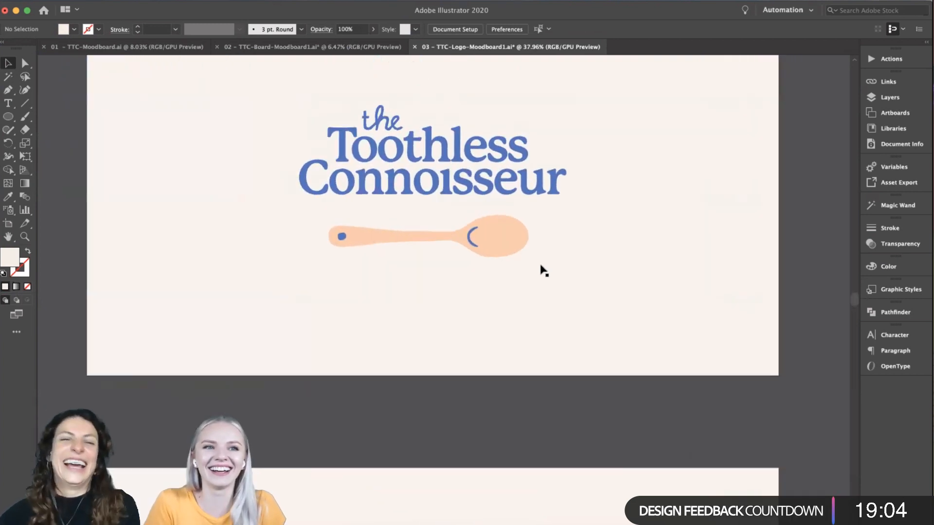
pyautogui.scroll(-5, 544, 271)
pyautogui.scroll(-4, 543, 270)
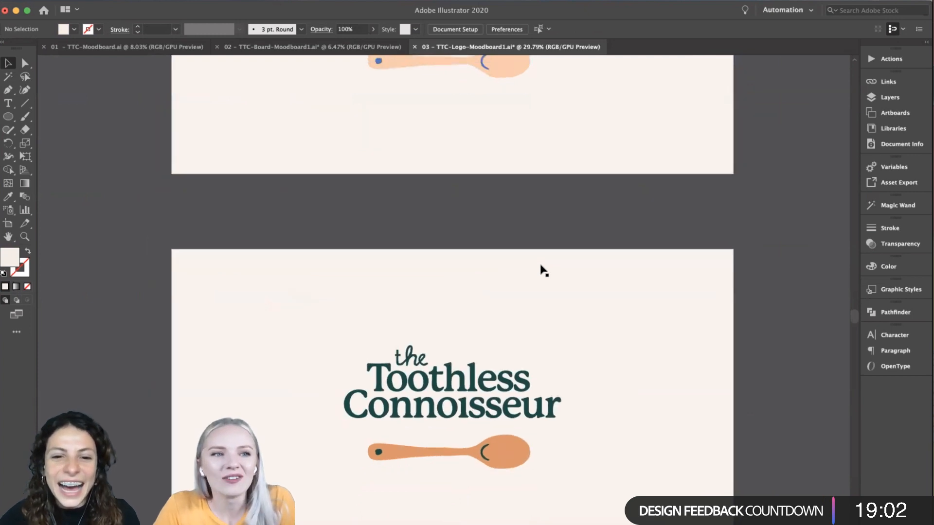
pyautogui.scroll(5, 540, 265)
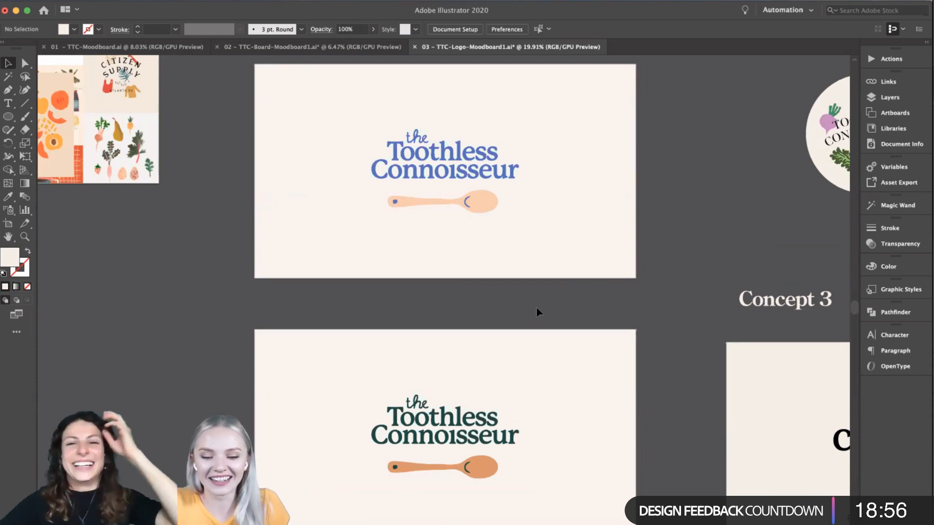
# - Compare the four Concept 1 colour variations of the lettering and spoon with one another
pyautogui.scroll(-8, 536, 308)
pyautogui.scroll(-4, 537, 309)
pyautogui.scroll(-8, 536, 309)
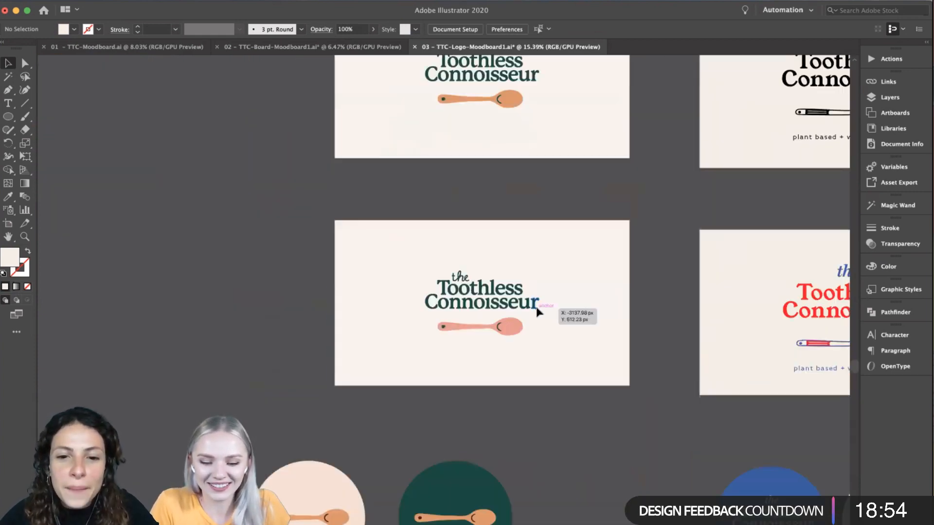
pyautogui.scroll(11, 537, 308)
pyautogui.scroll(12, 536, 304)
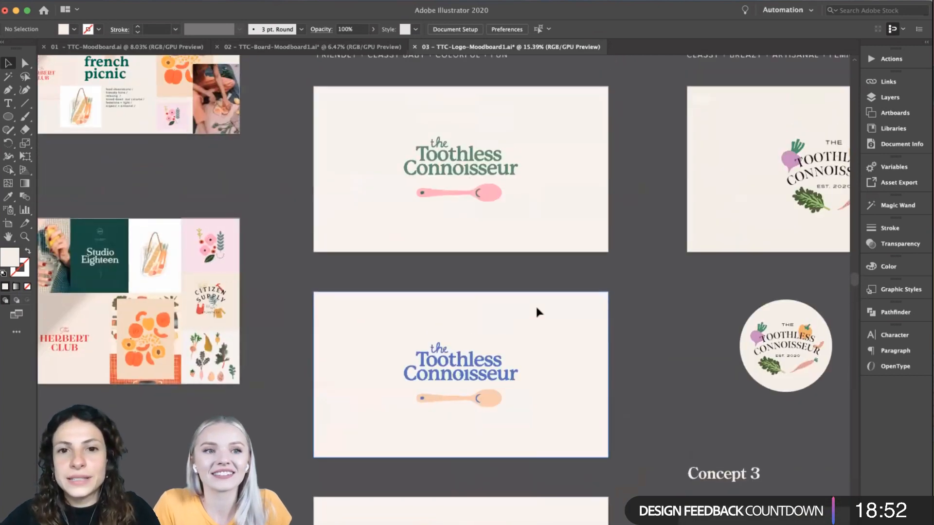
pyautogui.scroll(-1, 622, 332)
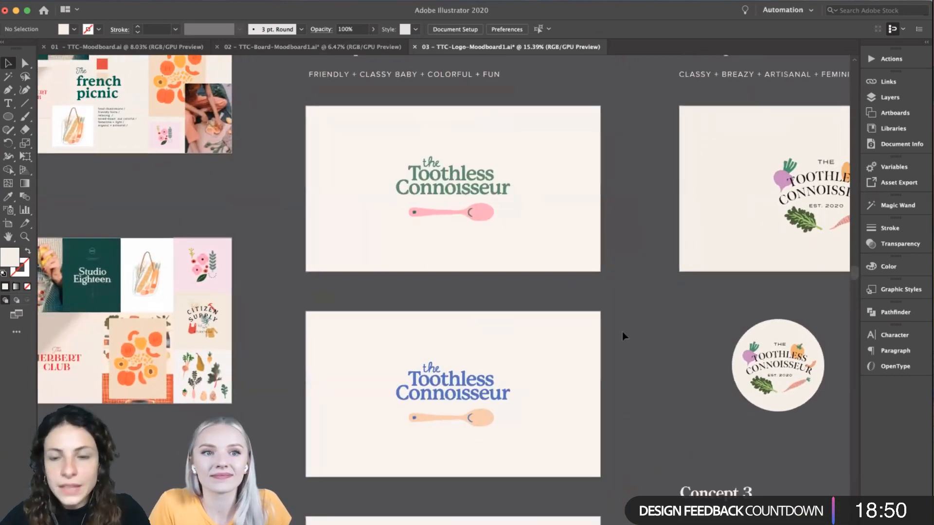
pyautogui.scroll(-3, 622, 332)
pyautogui.scroll(-1, 622, 331)
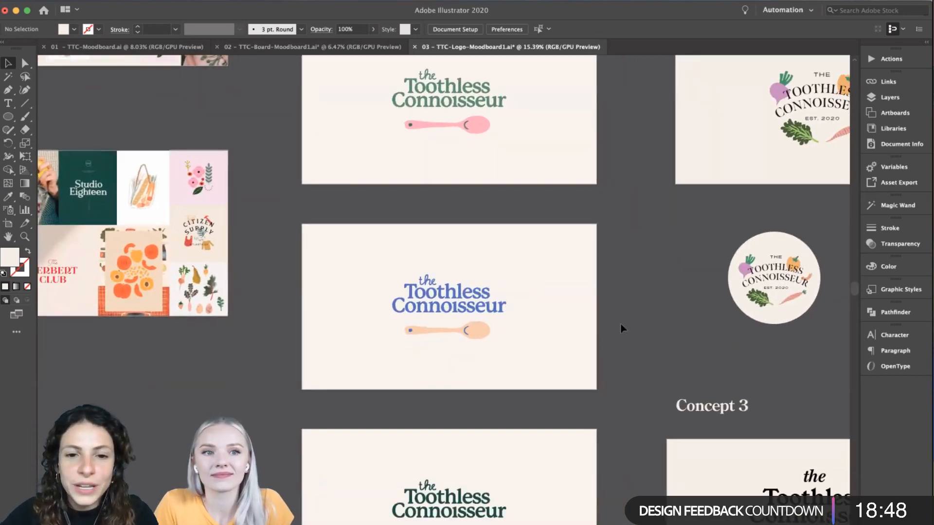
pyautogui.scroll(-7, 480, 305)
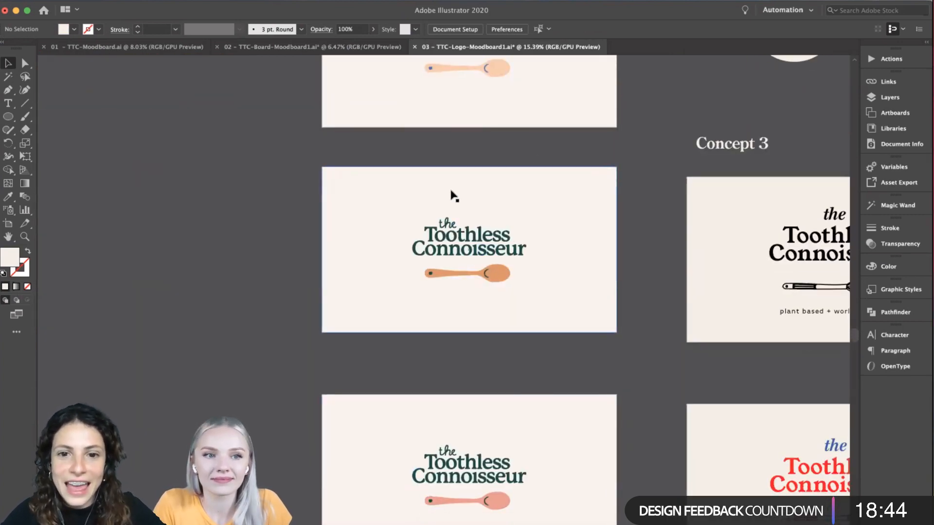
pyautogui.scroll(-1, 590, 417)
pyautogui.scroll(3, 586, 447)
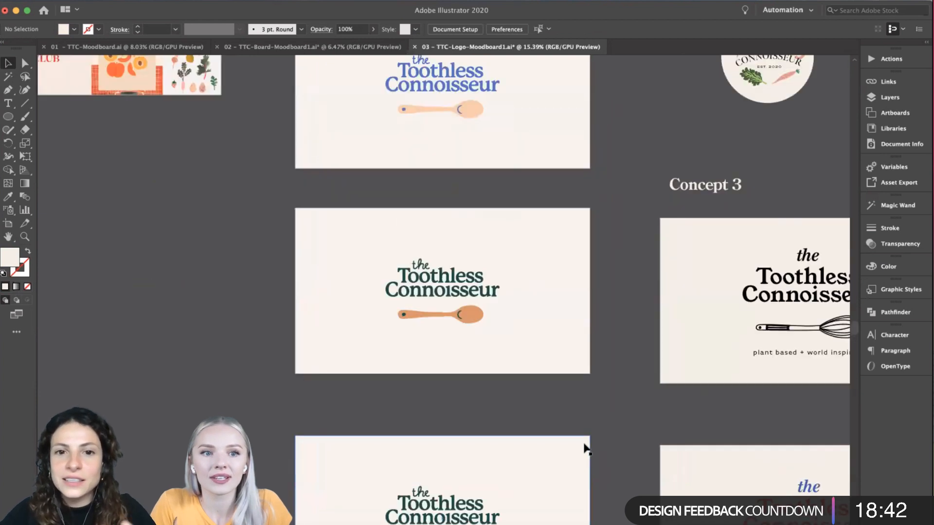
pyautogui.scroll(2, 586, 449)
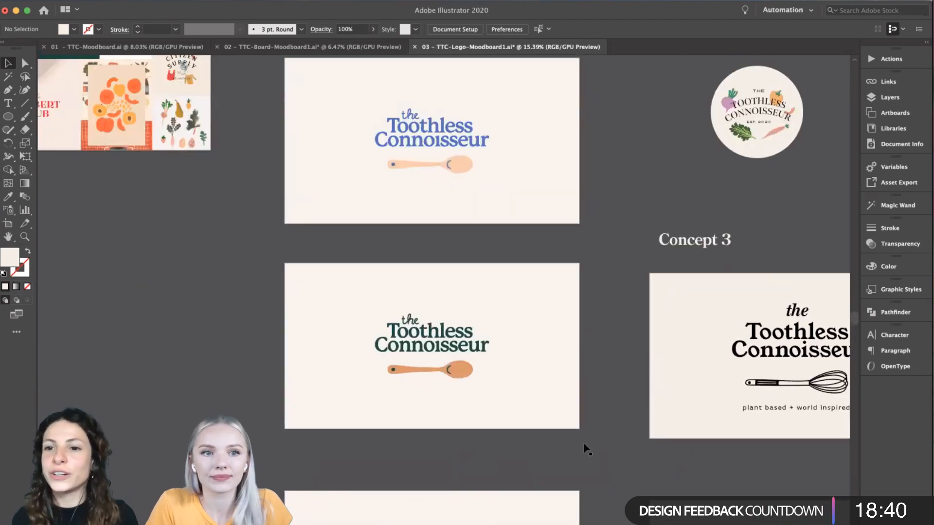
# - Review the blue and dark green Concept 1 logos, then the salmon-spoon version and the round spoon badges beneath it
pyautogui.scroll(2, 584, 444)
pyautogui.scroll(2, 481, 400)
pyautogui.scroll(1, 481, 400)
pyautogui.scroll(1, 585, 259)
pyautogui.scroll(-2, 585, 259)
pyautogui.scroll(1, 585, 260)
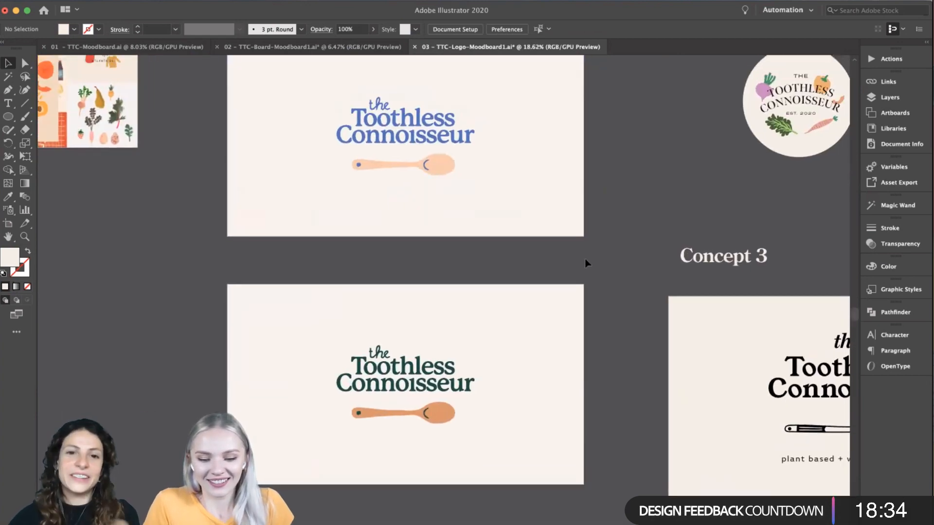
pyautogui.scroll(-10, 585, 258)
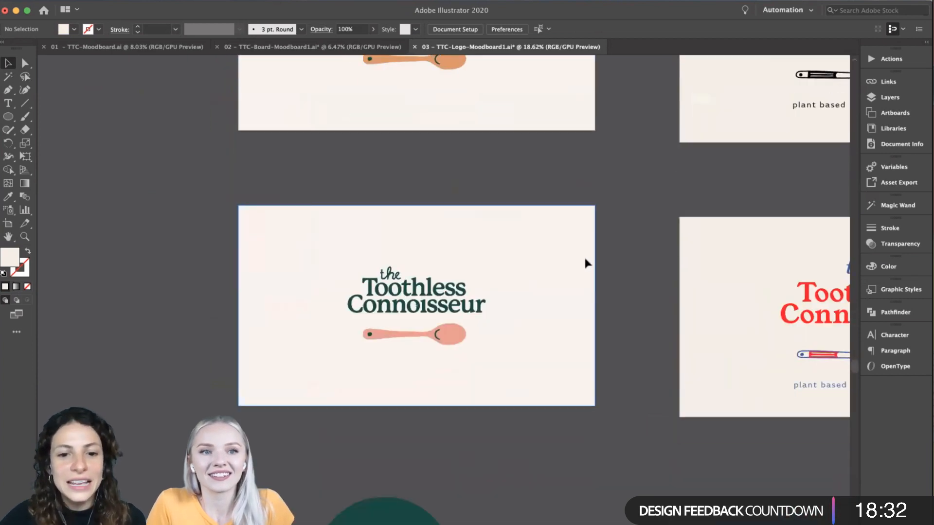
pyautogui.scroll(-4, 585, 258)
pyautogui.scroll(-3, 584, 259)
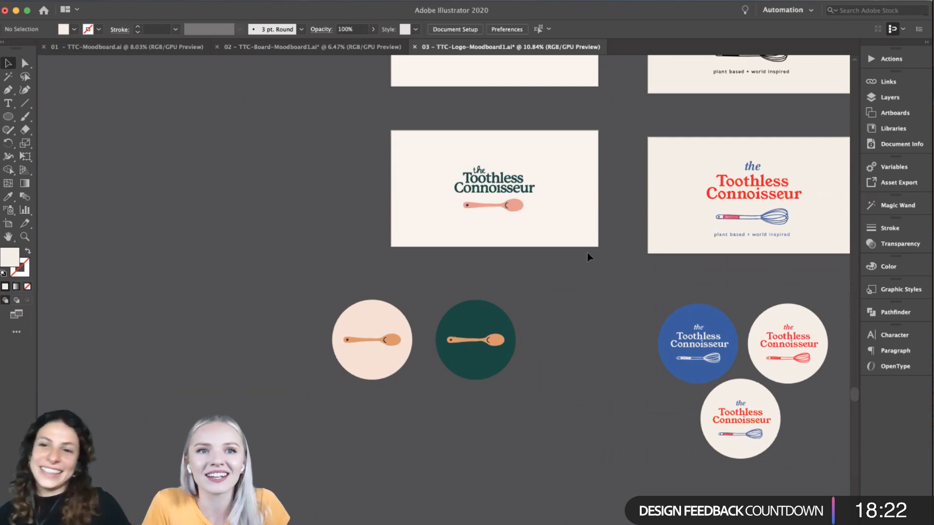
# - Compare the Concept 1 logos with the arched vegetable logos of Concept 2 and the whisk logos of Concept 3
pyautogui.hscroll(3, 587, 254)
pyautogui.scroll(5, 587, 252)
pyautogui.hscroll(3, 587, 252)
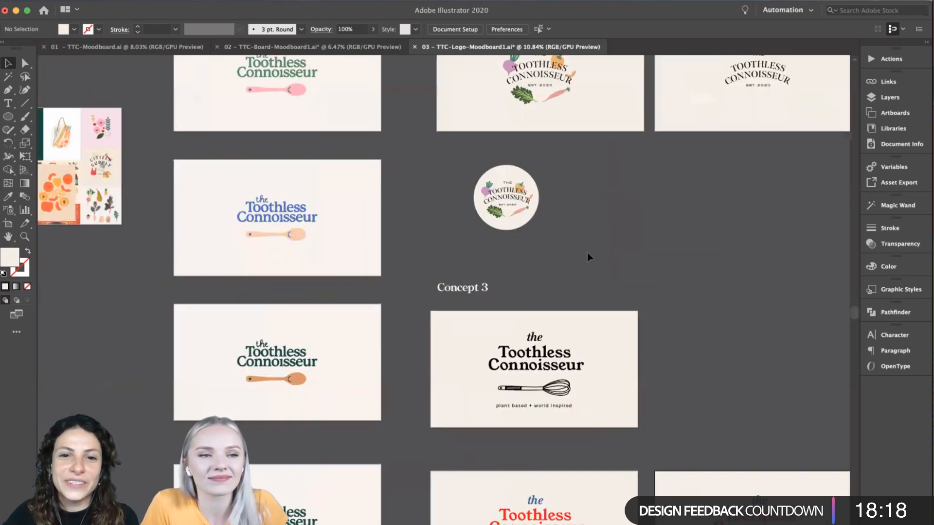
pyautogui.scroll(3, 587, 252)
pyautogui.hscroll(1, 587, 252)
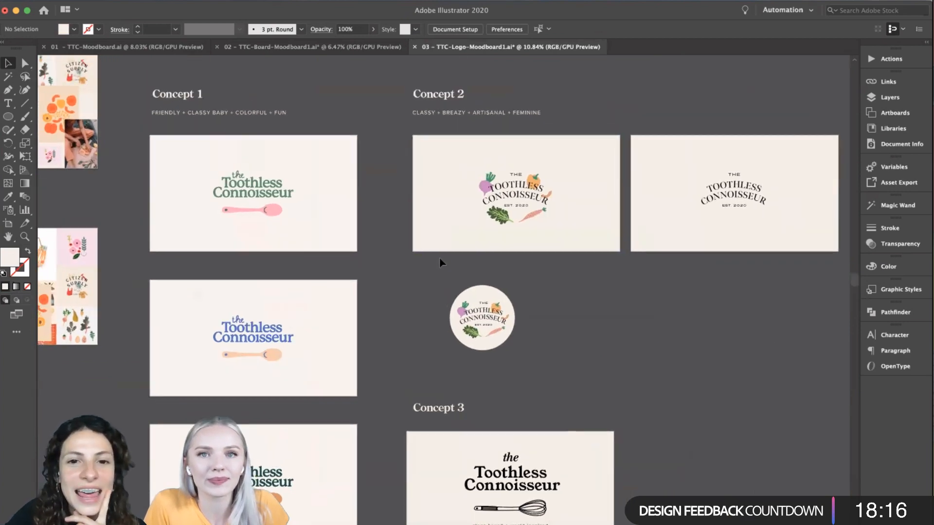
pyautogui.scroll(2, 441, 263)
pyautogui.scroll(-5, 441, 262)
pyautogui.hscroll(-2, 441, 263)
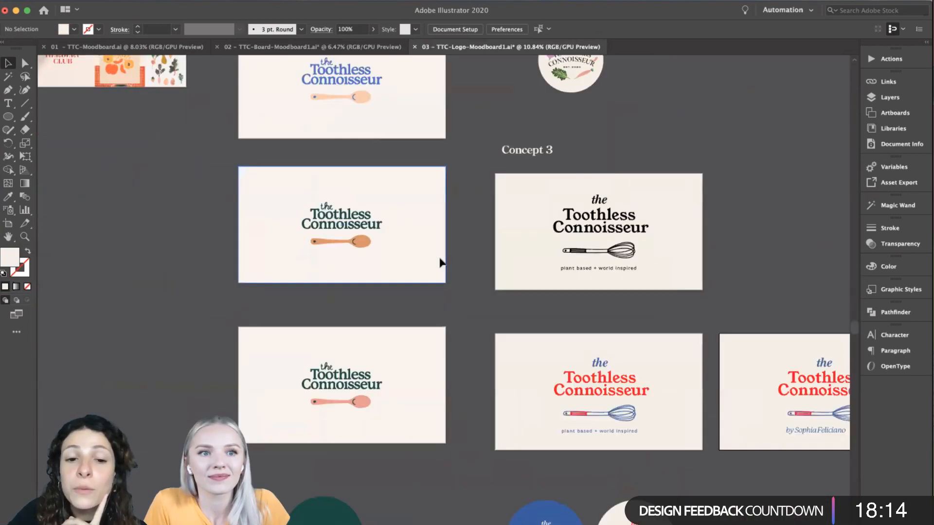
# - Examine the round spoon badges of Concept 1 alongside the circular whisk badges of Concept 3
pyautogui.scroll(-3, 418, 260)
pyautogui.hscroll(-1, 418, 260)
pyautogui.scroll(3, 401, 259)
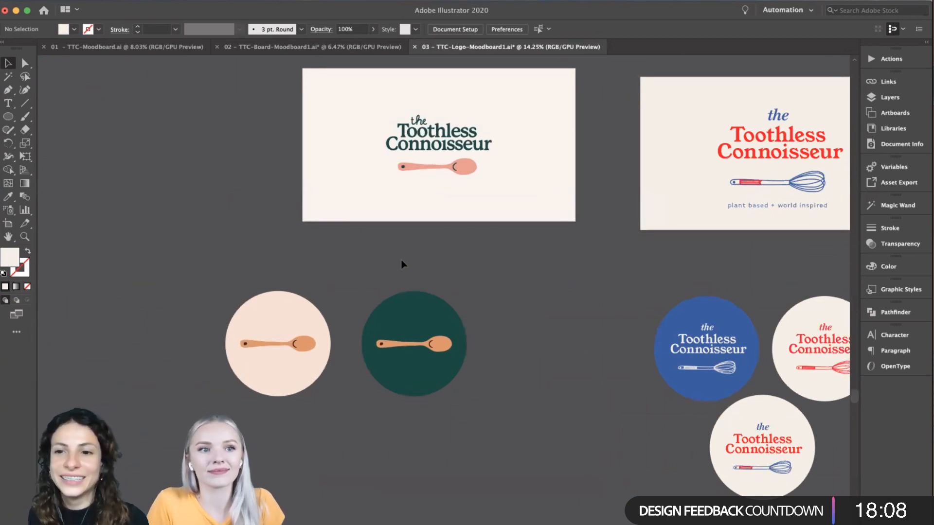
pyautogui.hscroll(2, 363, 277)
pyautogui.scroll(-1, 363, 277)
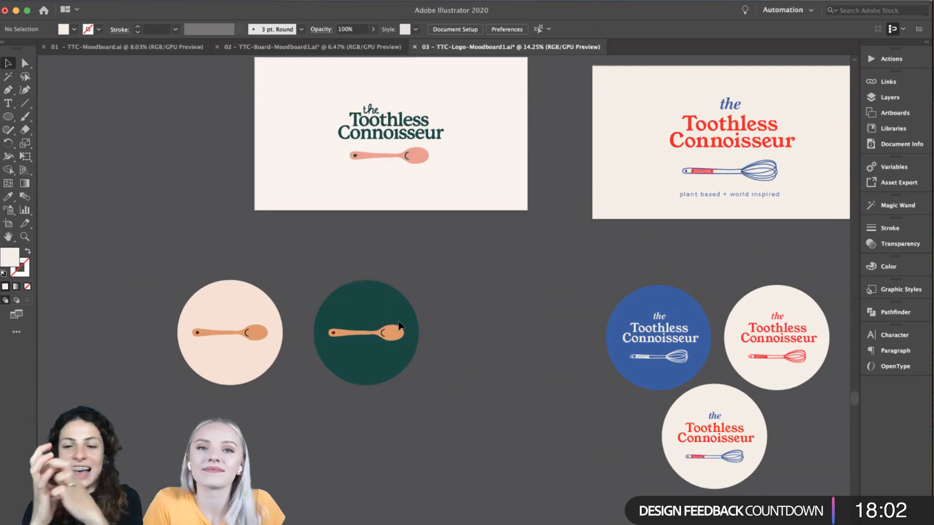
pyautogui.scroll(-3, 551, 495)
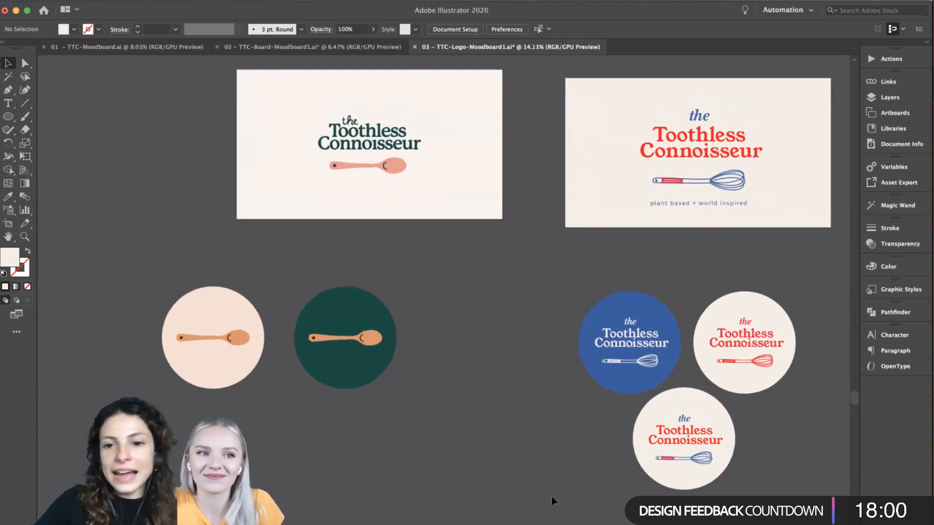
# - Move from the Concept 3 badges to the Concept 2 vegetable logo and view it up close
pyautogui.hscroll(3, 430, 477)
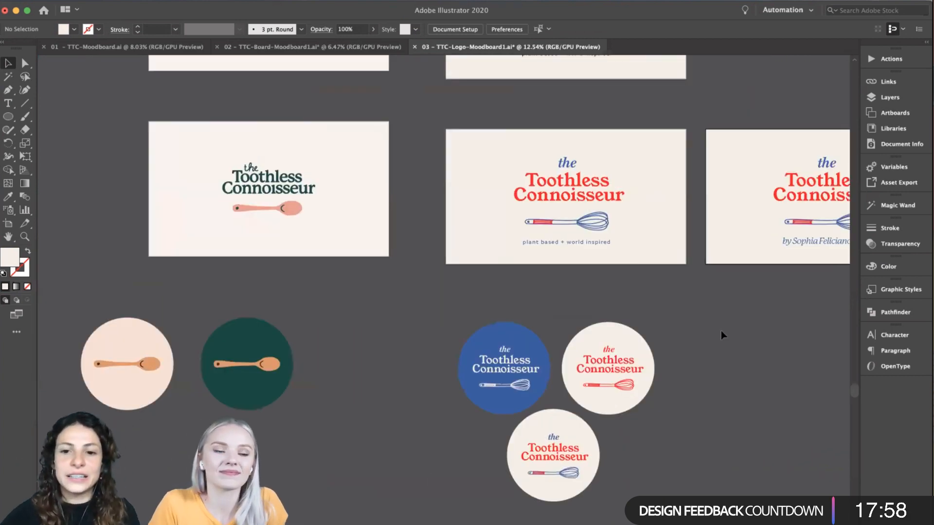
pyautogui.scroll(10, 549, 291)
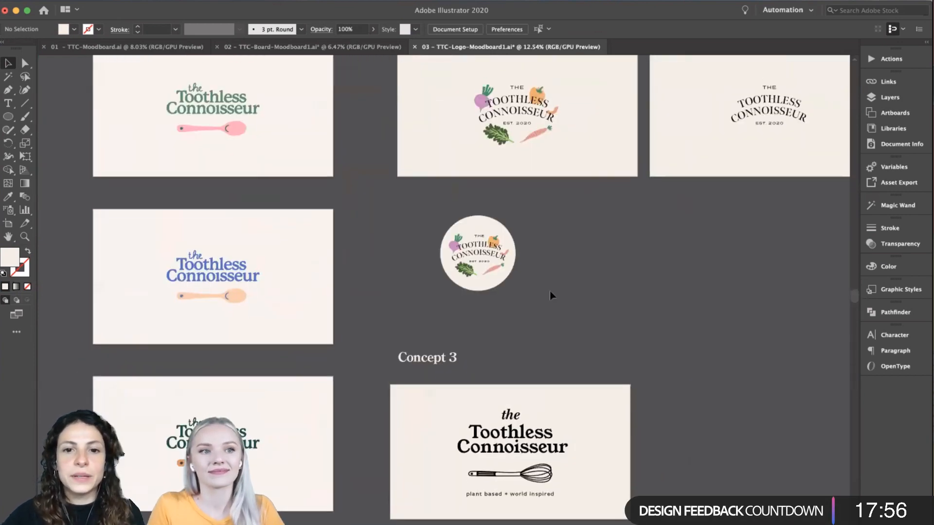
pyautogui.scroll(5, 550, 292)
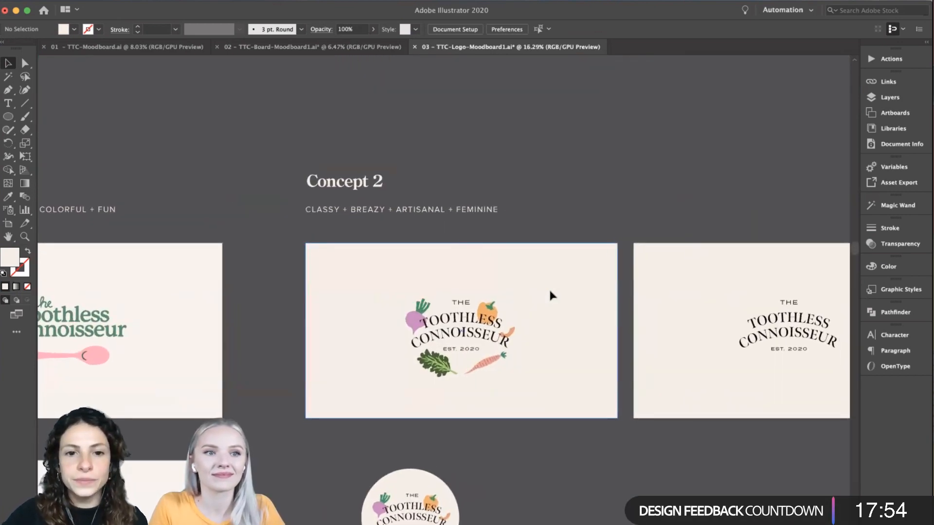
pyautogui.click(551, 295)
pyautogui.click(574, 180)
pyautogui.scroll(-3, 573, 179)
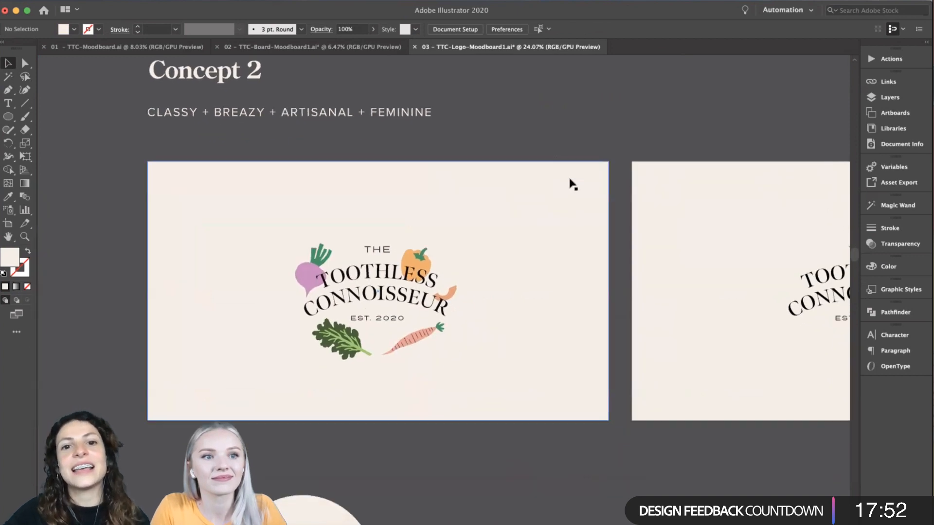
pyautogui.scroll(2, 554, 139)
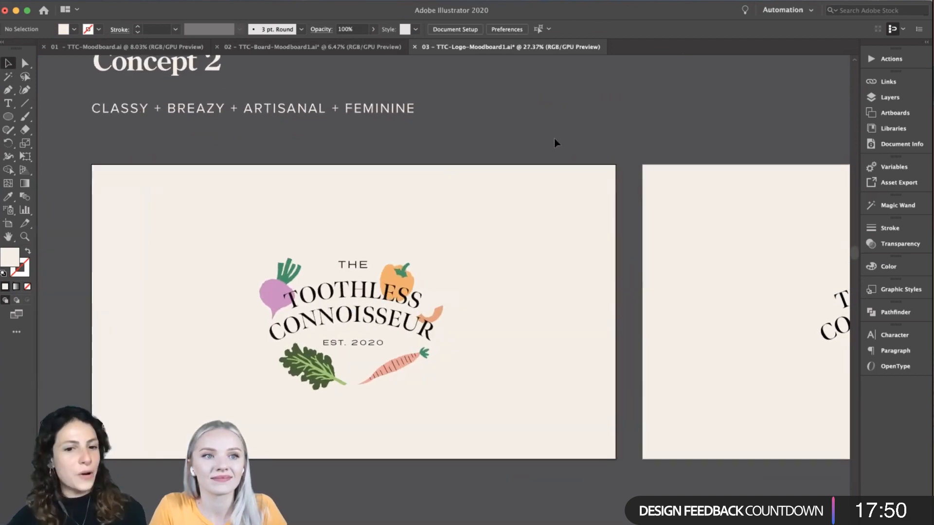
# - Examine the arched Concept 2 lettering and the turnip, pepper, leaf and carrot illustrations surrounding it
pyautogui.scroll(-3, 555, 139)
pyautogui.hscroll(2, 554, 139)
pyautogui.scroll(-2, 554, 141)
pyautogui.hscroll(-1, 554, 141)
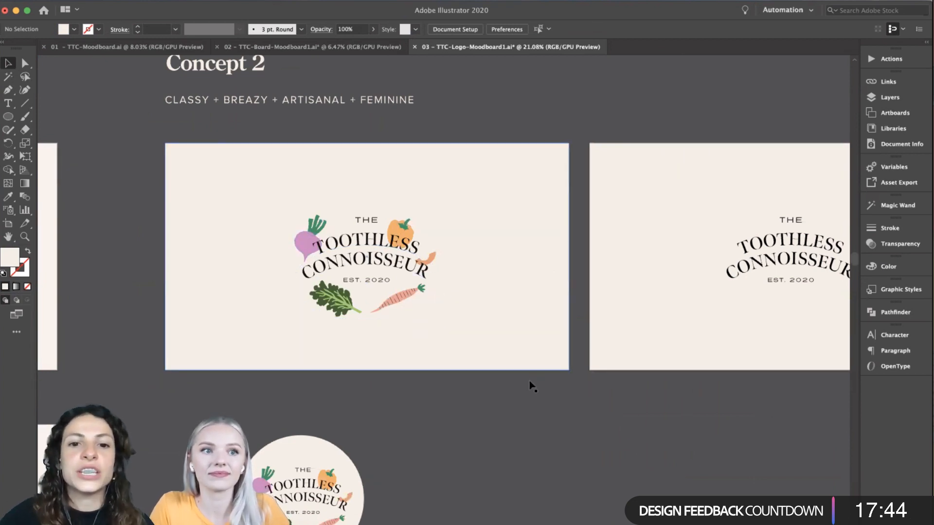
pyautogui.scroll(1, 437, 245)
pyautogui.scroll(2, 438, 247)
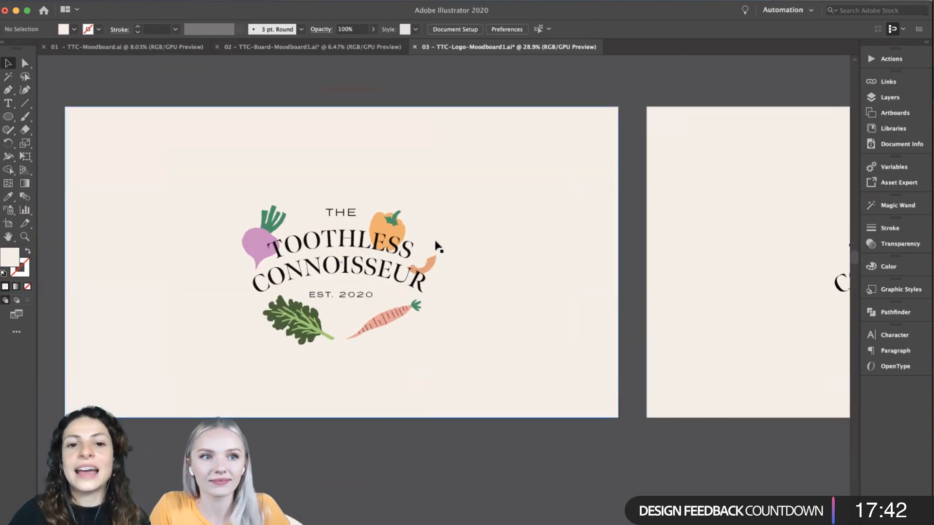
pyautogui.scroll(-2, 437, 245)
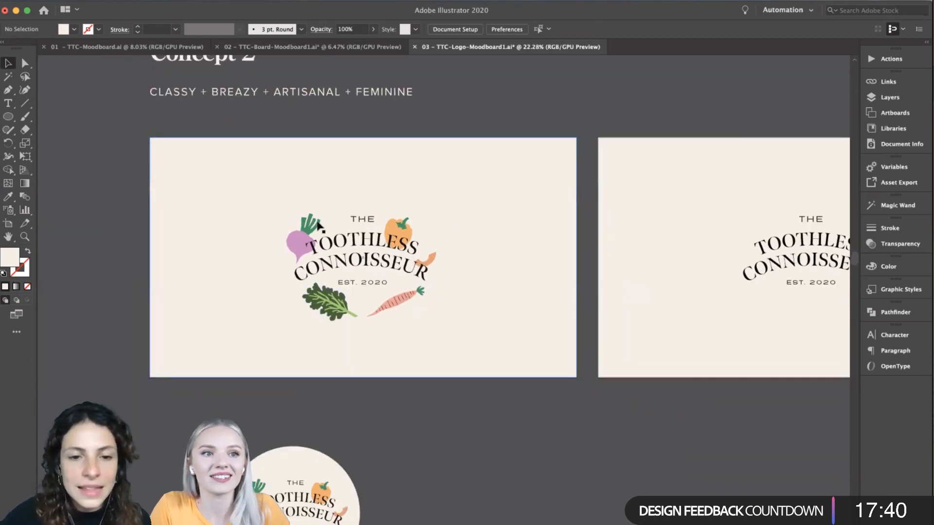
pyautogui.scroll(-1, 417, 325)
pyautogui.scroll(2, 416, 325)
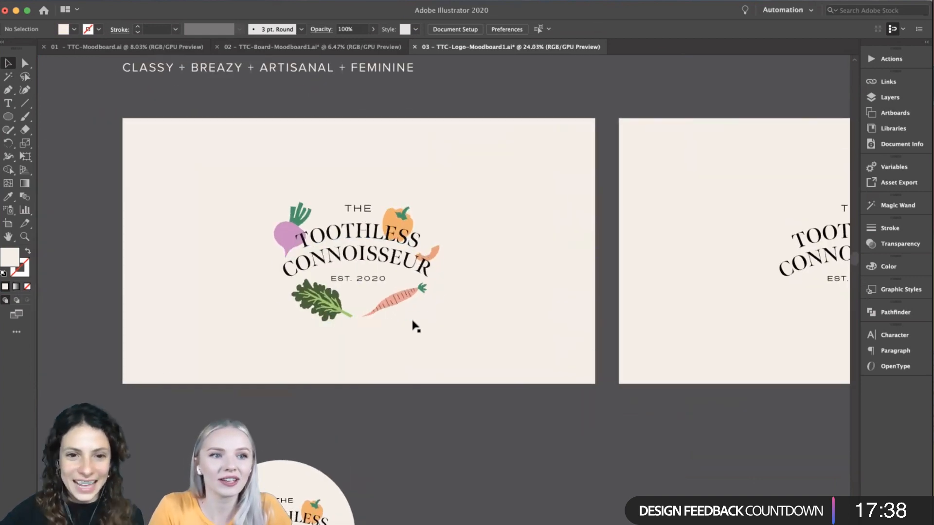
pyautogui.scroll(1, 415, 325)
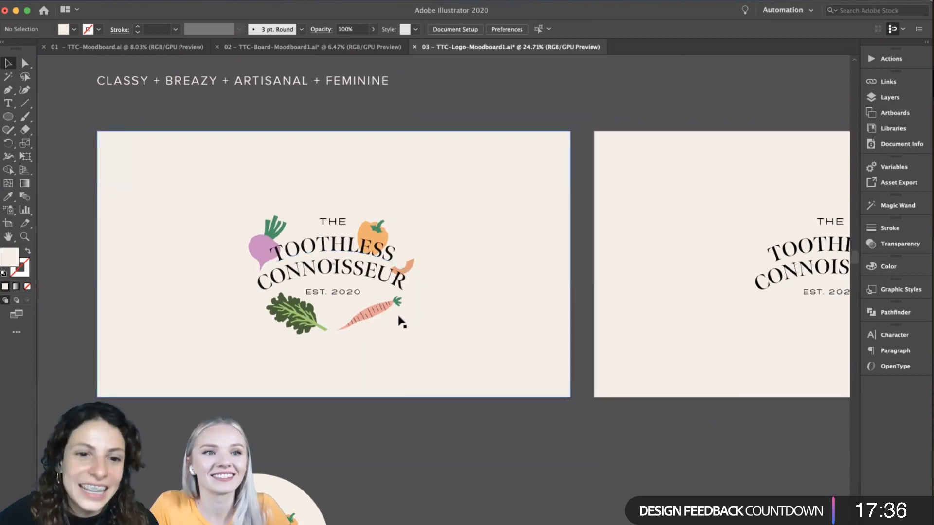
# - Switch to the TTC-Board-Moodboard1 document and review the fruit and vegetable illustration references
pyautogui.click(275, 49)
pyautogui.hscroll(-5, 263, 190)
pyautogui.scroll(3, 263, 190)
pyautogui.scroll(3, 263, 190)
pyautogui.scroll(-1, 263, 190)
pyautogui.scroll(3, 265, 188)
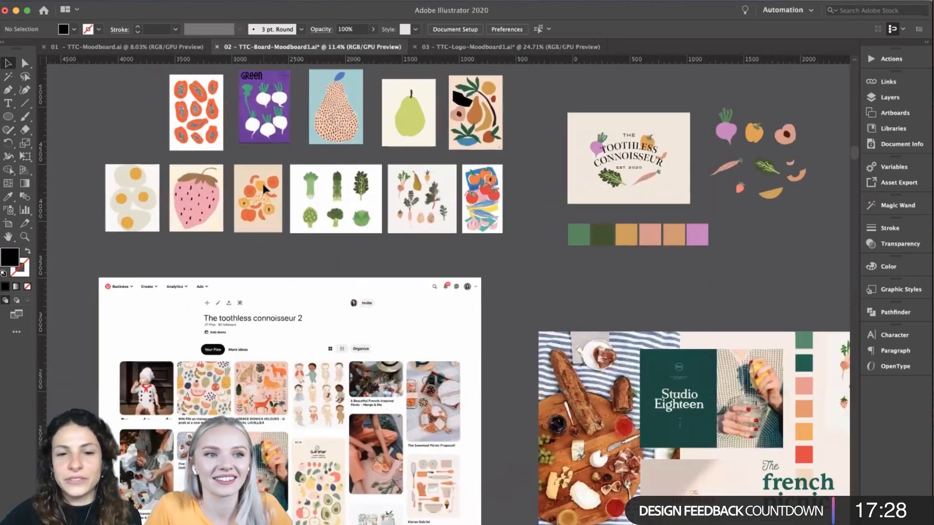
pyautogui.scroll(4, 262, 182)
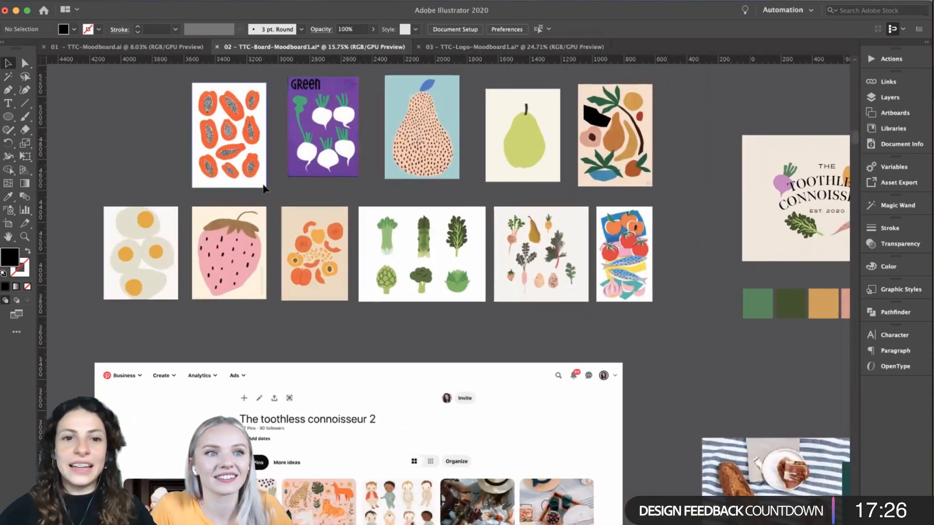
# - Compare the illustration references with the vegetable logo draft, its separate produce drawings and the six-colour palette
pyautogui.hscroll(6, 262, 188)
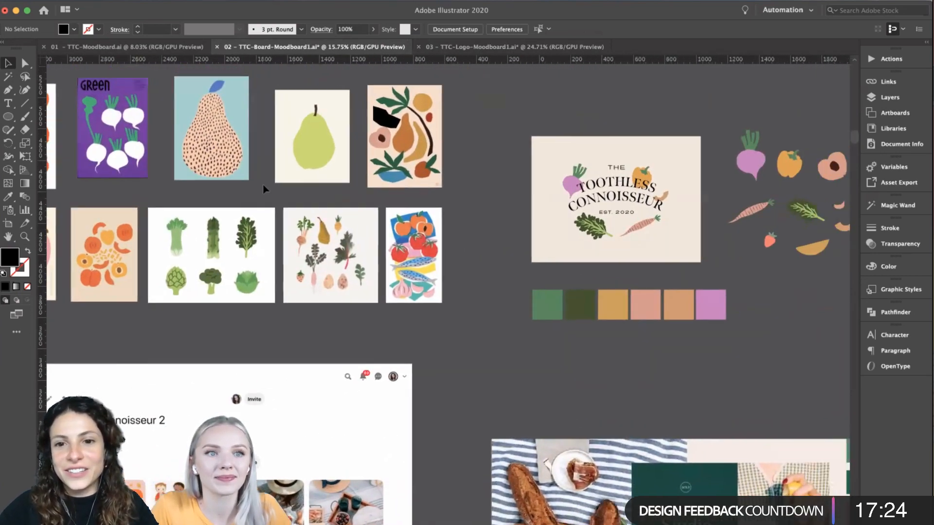
pyautogui.hscroll(-1, 262, 189)
pyautogui.hscroll(4, 457, 294)
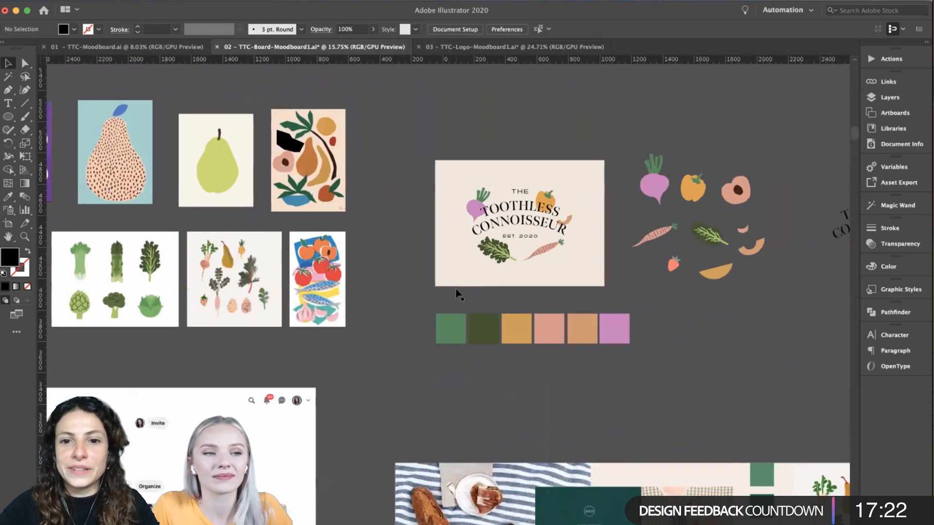
pyautogui.hscroll(3, 602, 220)
pyautogui.scroll(3, 661, 261)
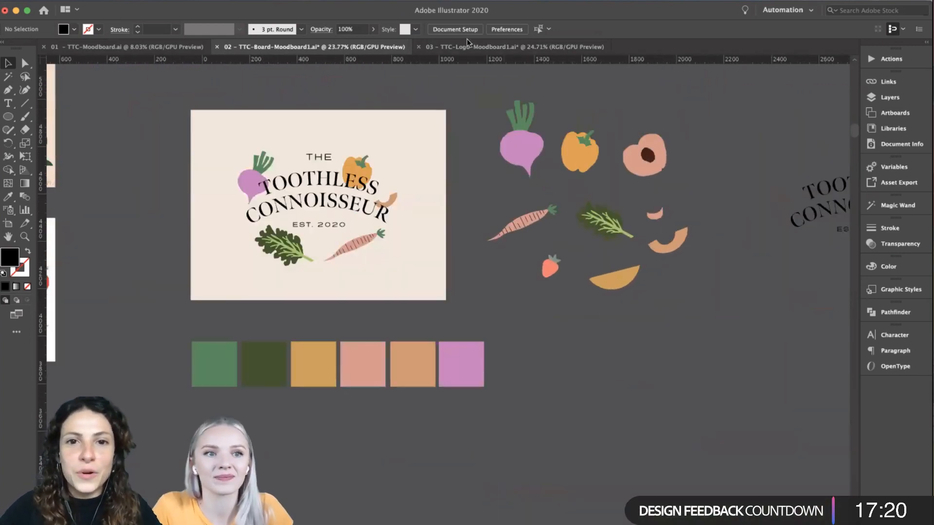
# - Return to the TTC-Logo-Moodboard1 document and review the Concept 2 logo with its round vegetable badge
pyautogui.click(466, 44)
pyautogui.click(488, 303)
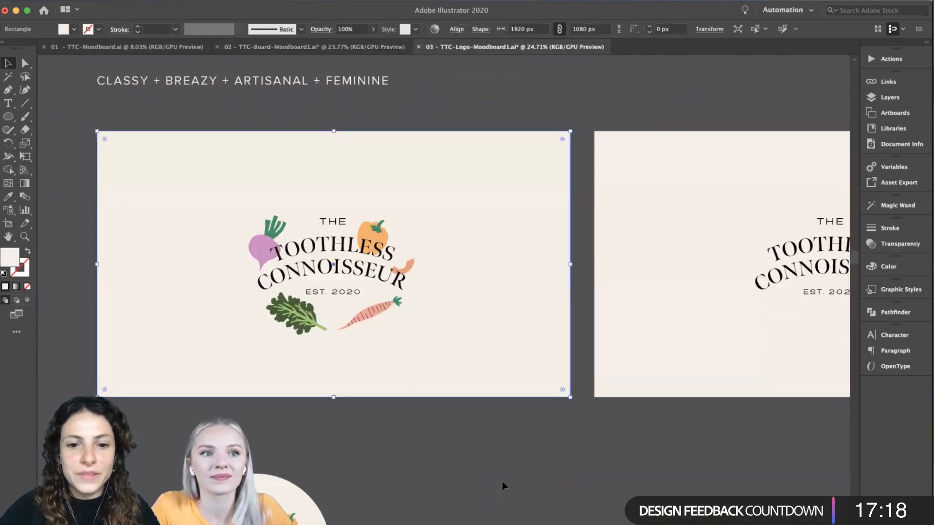
pyautogui.click(502, 481)
pyautogui.scroll(-2, 501, 481)
pyautogui.scroll(-2, 502, 482)
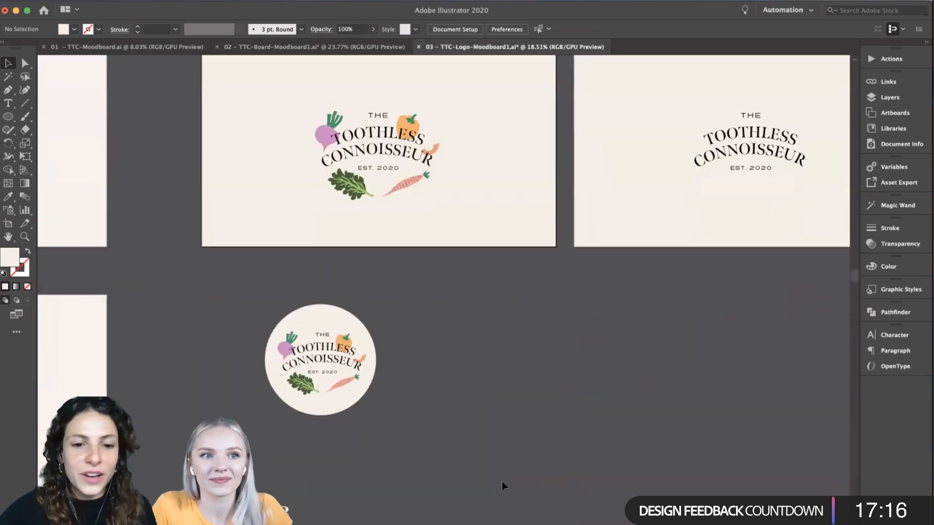
pyautogui.scroll(-2, 448, 396)
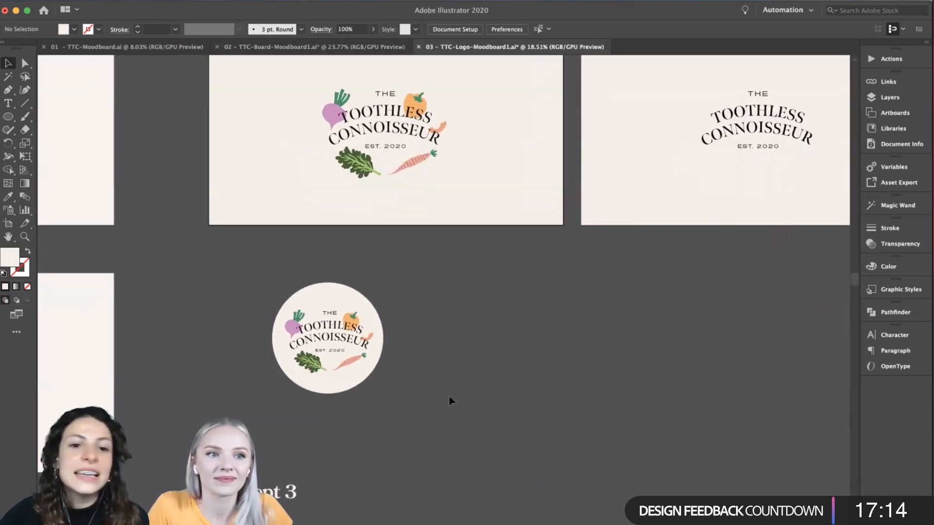
pyautogui.scroll(-2, 448, 396)
pyautogui.hscroll(2, 632, 316)
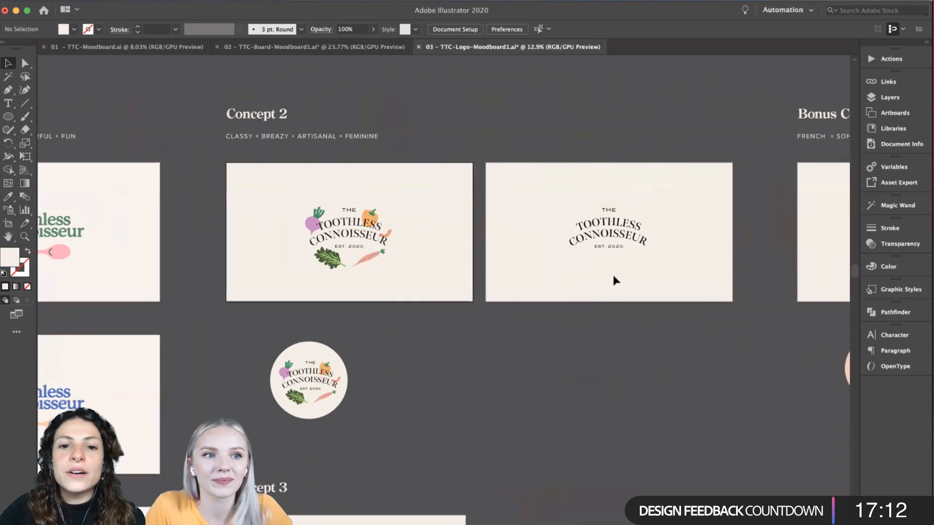
# - Compare the illustrated Concept 2 logo with its plain text-only version on the neighbouring artboard
pyautogui.scroll(3, 614, 280)
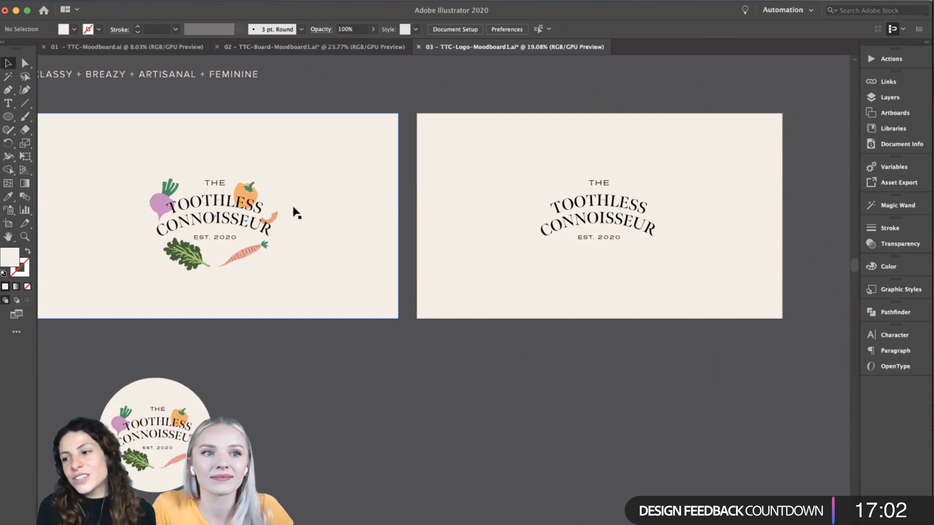
pyautogui.hscroll(-3, 294, 265)
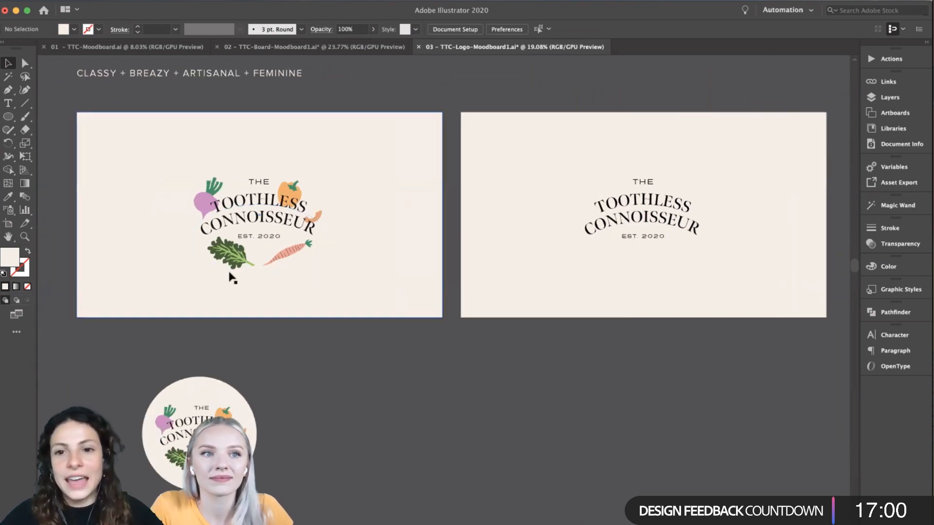
pyautogui.scroll(-1, 383, 373)
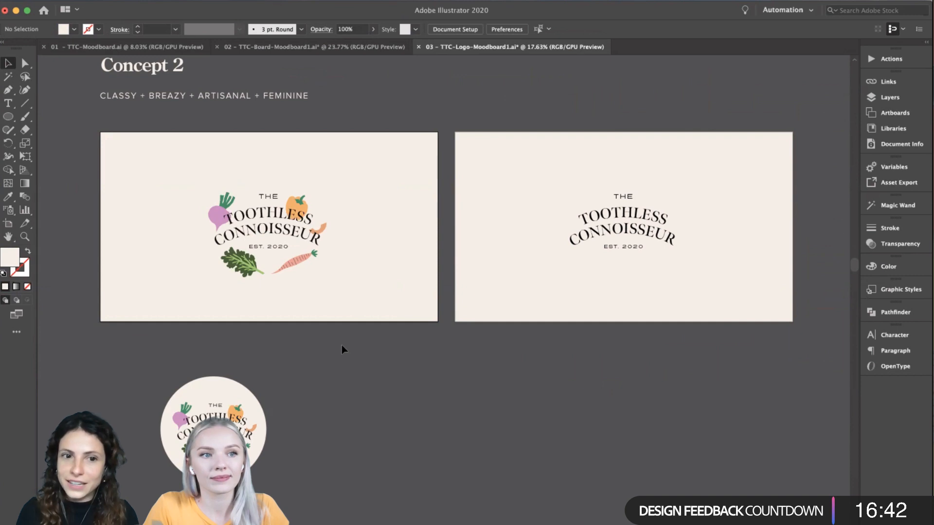
pyautogui.scroll(-3, 342, 345)
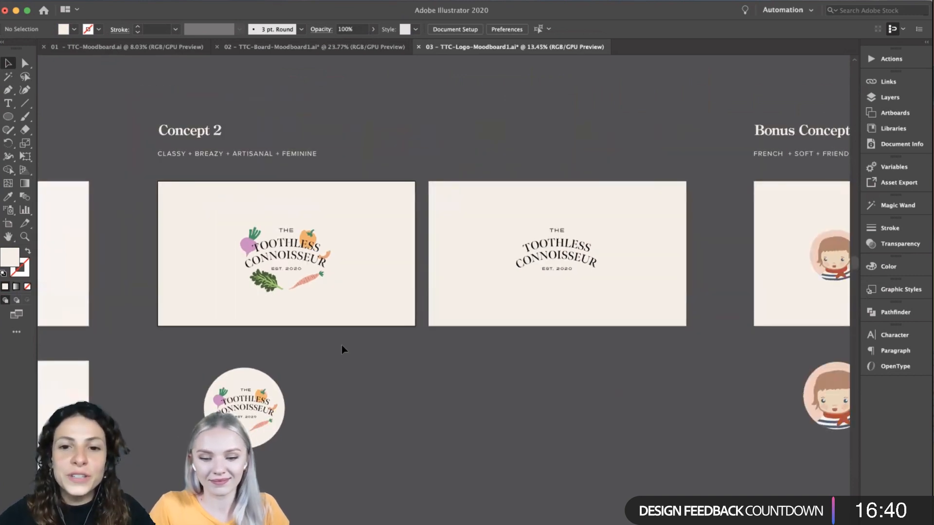
pyautogui.scroll(4, 342, 345)
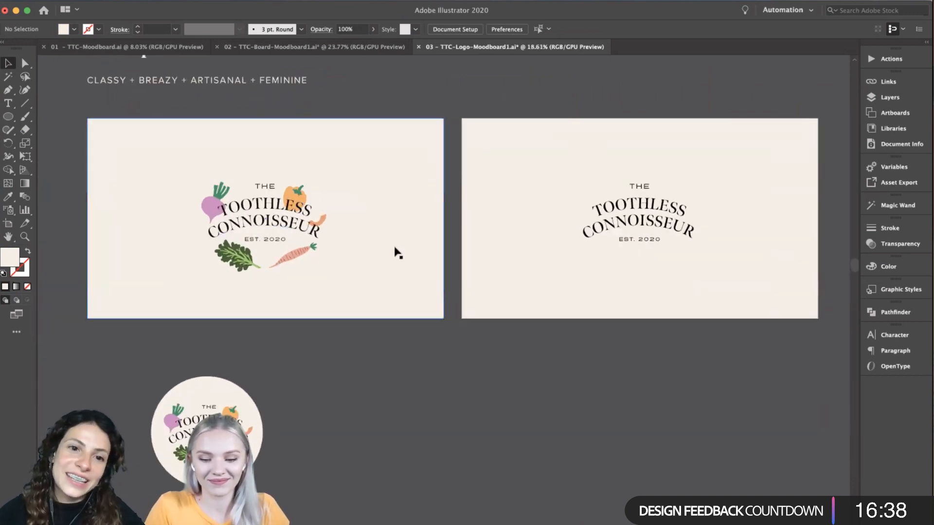
pyautogui.scroll(-2, 354, 398)
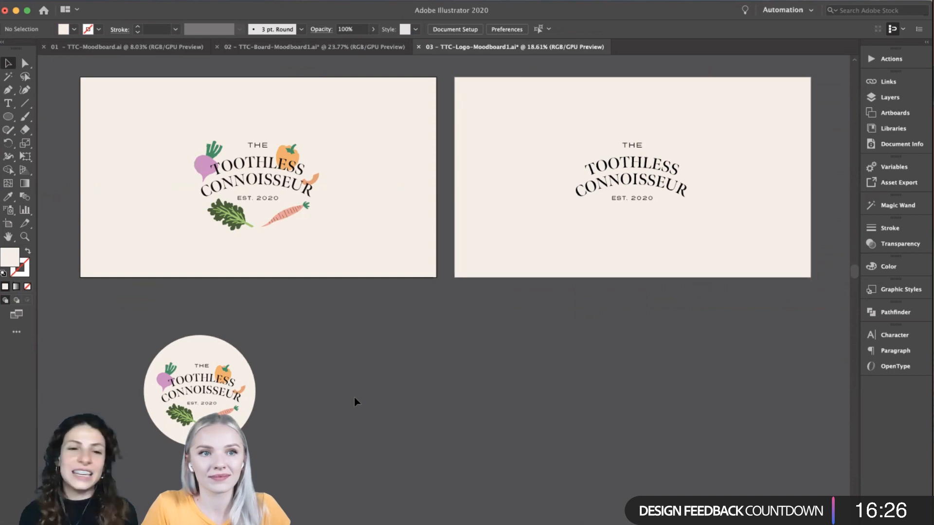
# - View Concept 2 beside the Bonus Concept, then look over the Concept 1 spoon logos and Concept 3 whisk logos
pyautogui.scroll(-5, 354, 398)
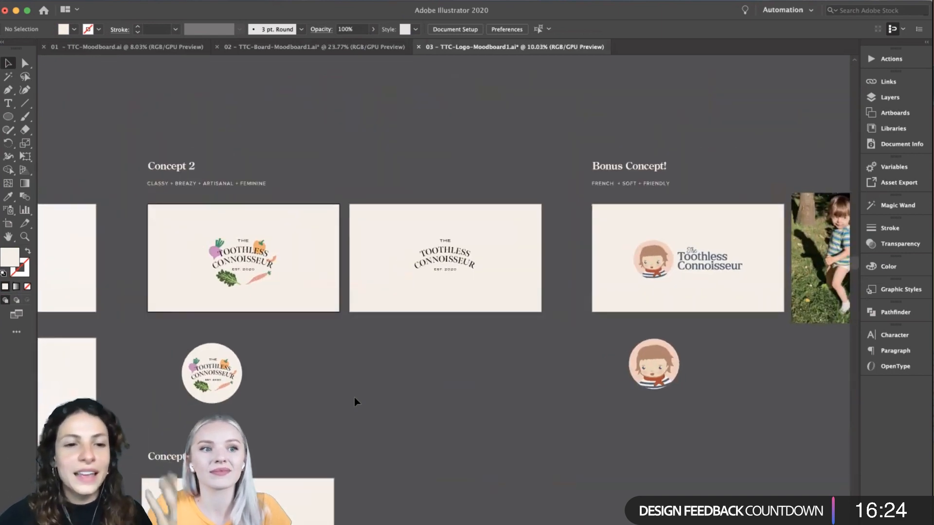
pyautogui.scroll(-5, 354, 398)
pyautogui.hscroll(-5, 354, 398)
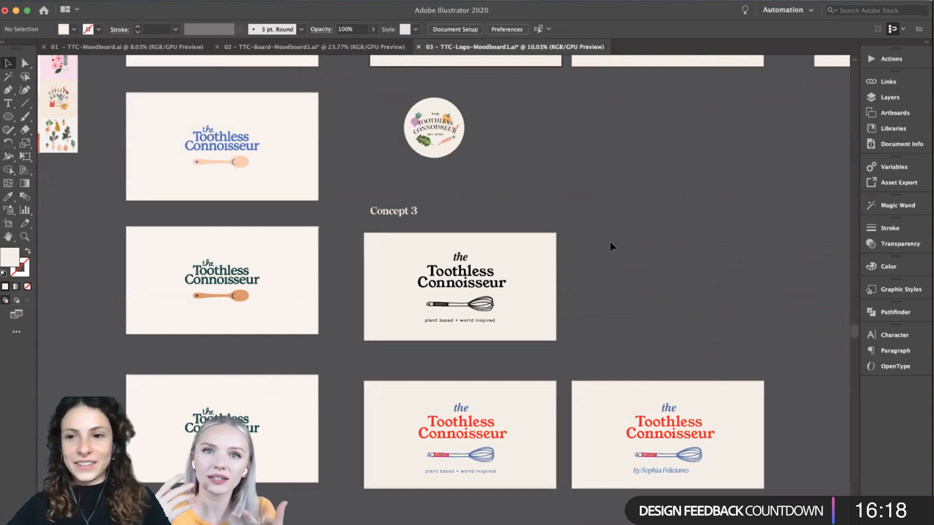
pyautogui.scroll(1, 452, 226)
pyautogui.hscroll(-2, 452, 227)
pyautogui.hscroll(-1, 453, 227)
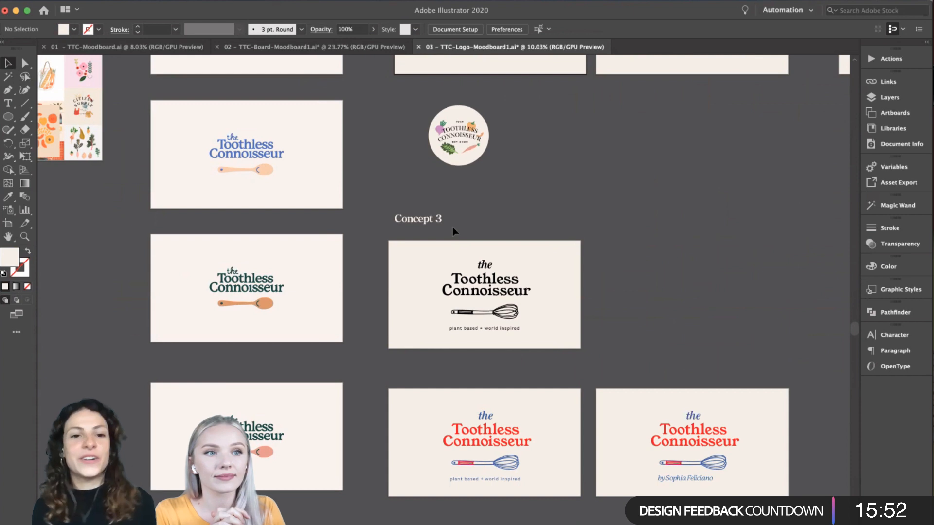
# - Examine the black Concept 3 whisk logo with the "plant based + world inspired" tagline
pyautogui.scroll(3, 452, 227)
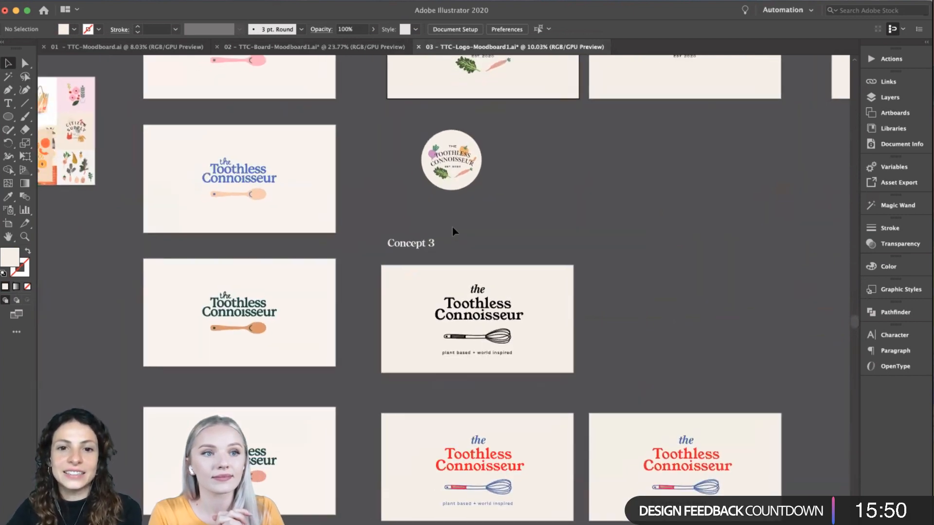
pyautogui.scroll(1, 471, 223)
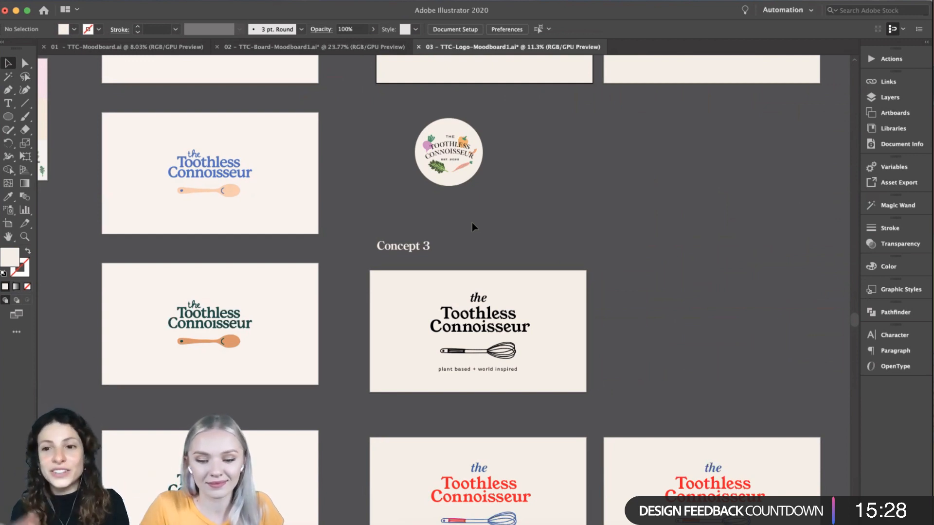
pyautogui.scroll(-1, 472, 222)
pyautogui.scroll(3, 471, 223)
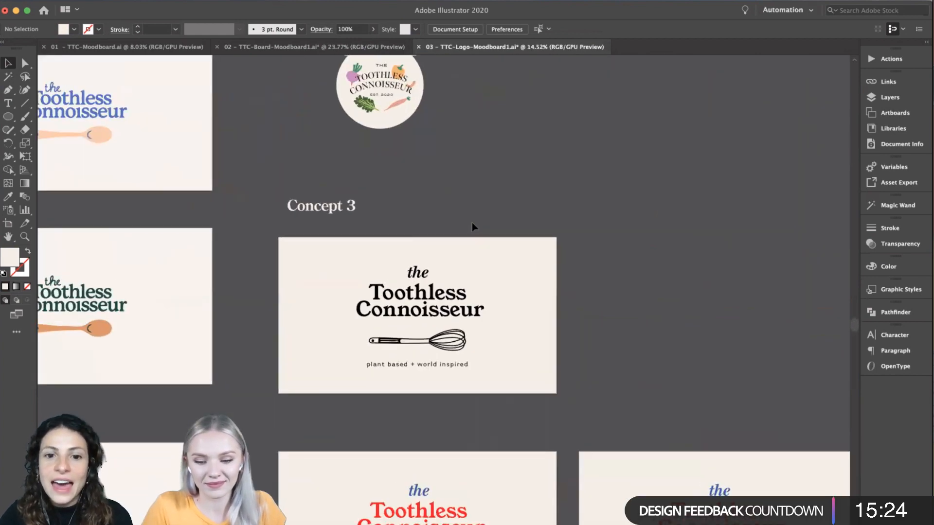
pyautogui.scroll(-3, 472, 222)
pyautogui.scroll(-1, 470, 220)
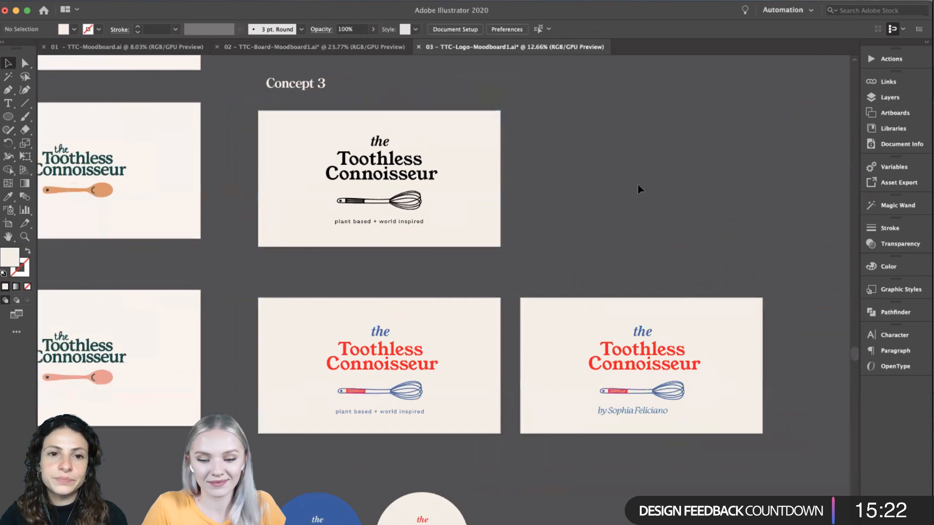
# - Compare the black Concept 3 logo with its two red and blue versions and the round whisk badges
pyautogui.scroll(1, 637, 185)
pyautogui.hscroll(-2, 479, 179)
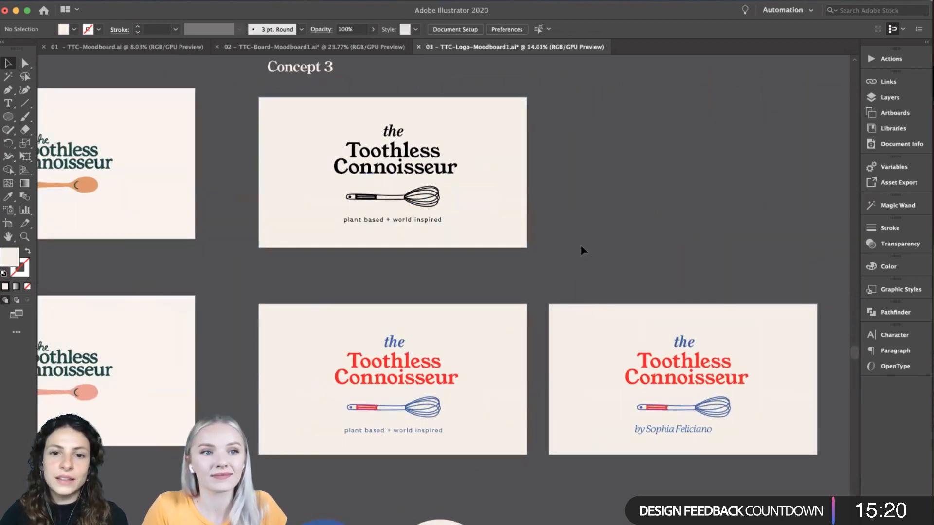
pyautogui.scroll(-2, 588, 250)
pyautogui.scroll(-1, 595, 252)
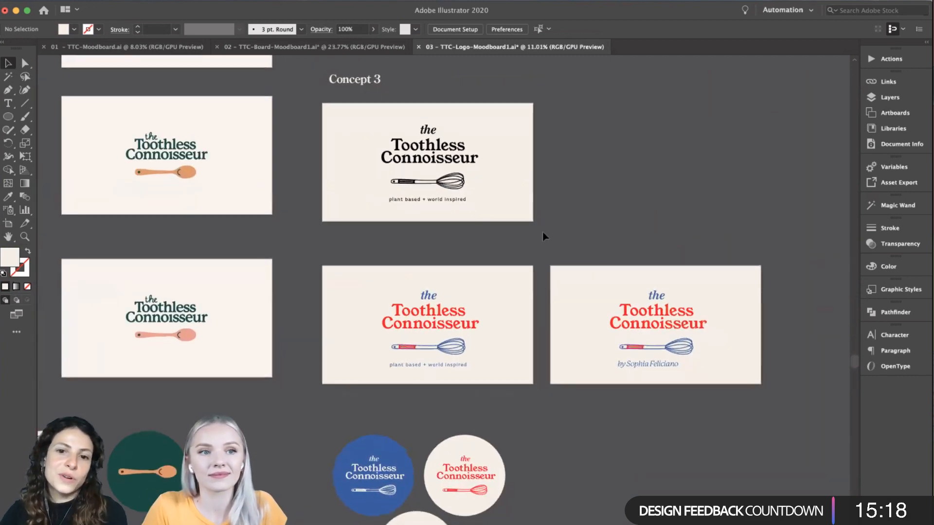
pyautogui.scroll(-1, 589, 237)
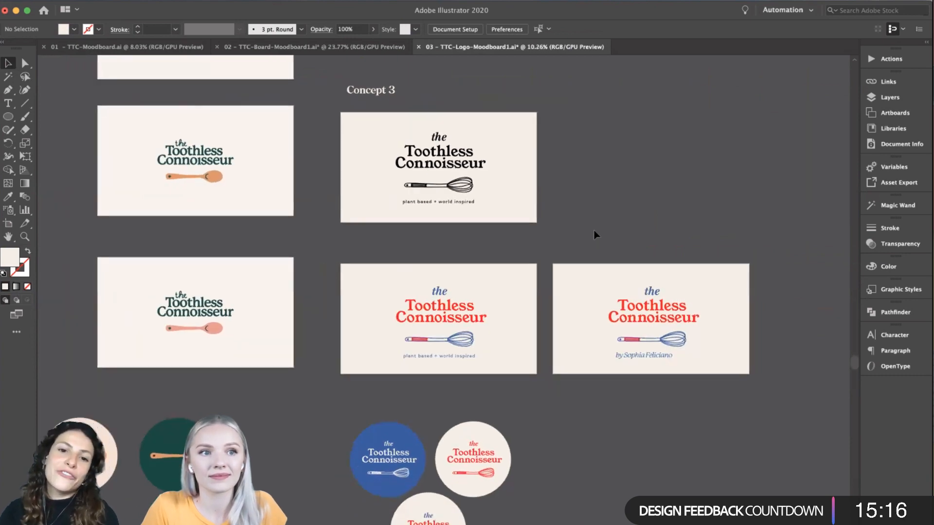
# - Compare the red and blue Concept 3 whisk logos, one with the tagline and one with the designer byline
pyautogui.scroll(3, 594, 232)
pyautogui.moveTo(598, 245); pyautogui.dragTo(711, 474)
pyautogui.click(710, 474)
pyautogui.scroll(-3, 710, 474)
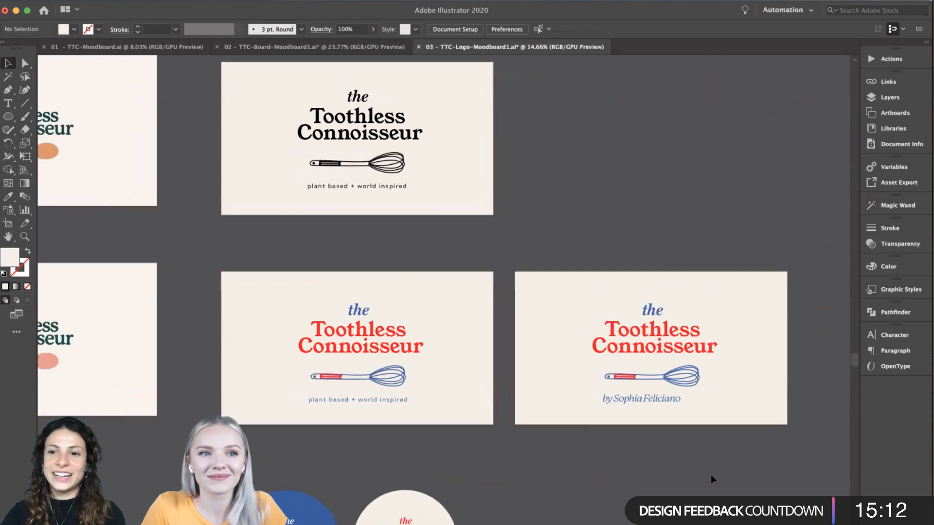
pyautogui.hscroll(3, 710, 475)
pyautogui.scroll(-2, 711, 475)
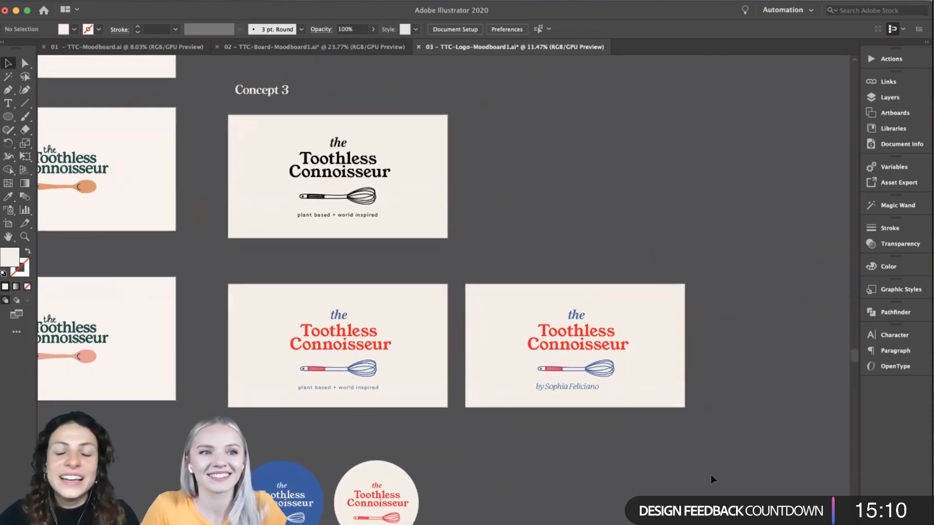
# - Look over the Concept 2 vegetable logos above Concept 3 and continue across to the Bonus Concept
pyautogui.scroll(3, 710, 474)
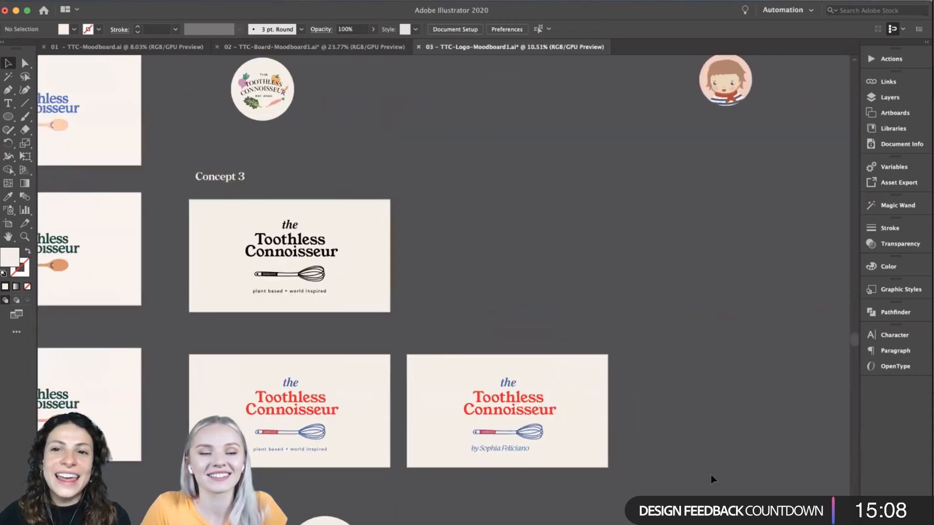
pyautogui.scroll(4, 711, 475)
pyautogui.hscroll(-2, 710, 475)
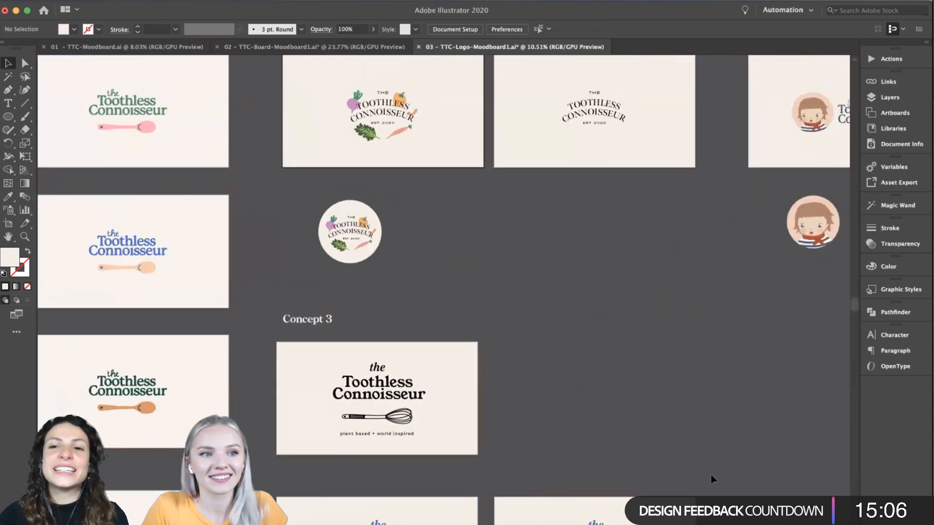
pyautogui.hscroll(5, 711, 474)
pyautogui.scroll(1, 711, 475)
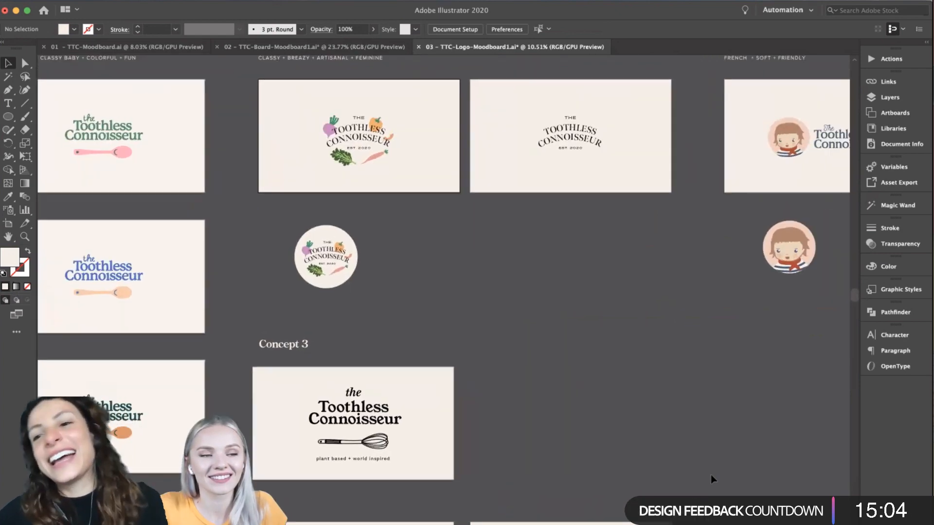
pyautogui.hscroll(3, 675, 448)
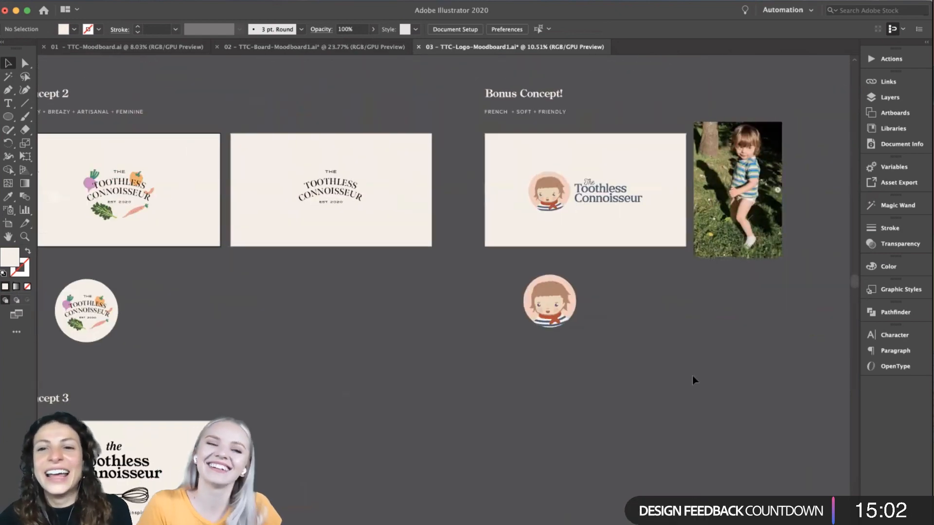
# - Examine the Bonus Concept logo and its round portrait badge beside the reference photo of the child
pyautogui.scroll(4, 692, 375)
pyautogui.scroll(2, 692, 376)
pyautogui.hscroll(1, 693, 375)
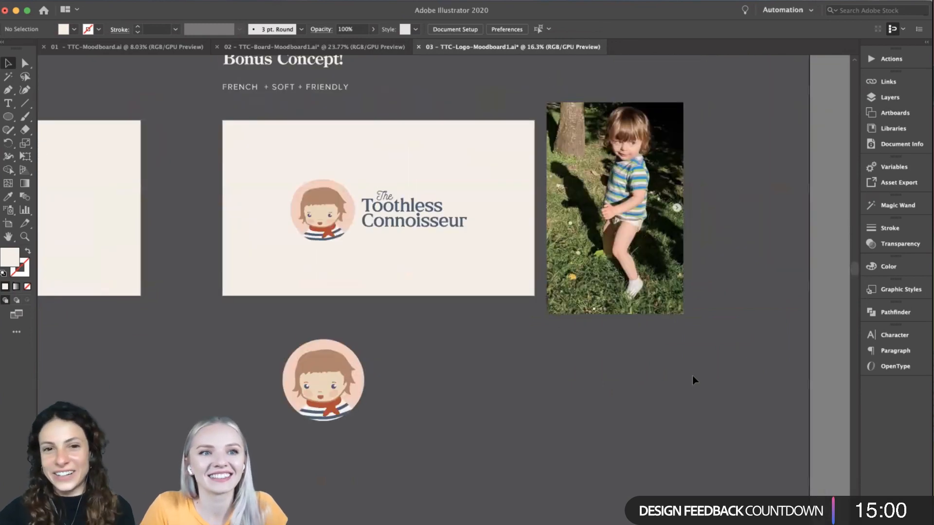
pyautogui.scroll(1, 692, 376)
pyautogui.hscroll(1, 693, 375)
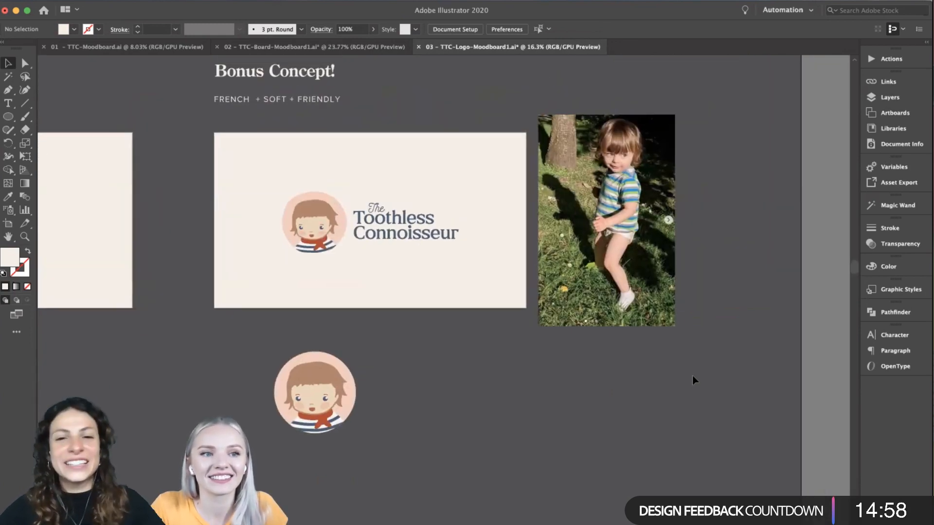
pyautogui.scroll(2, 692, 376)
pyautogui.hscroll(-1, 476, 295)
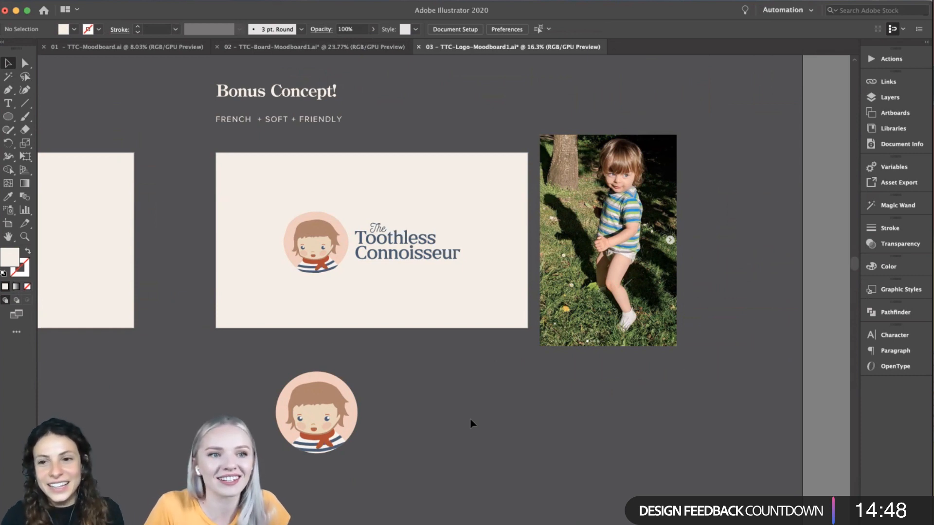
pyautogui.scroll(-2, 470, 423)
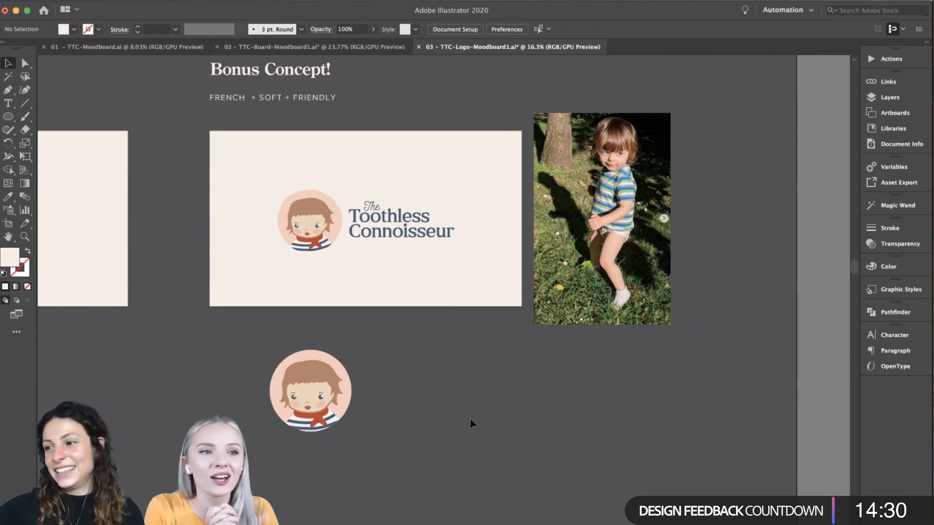
# - View the Bonus Concept beside the text-only Concept 2 logo, then inspect its portrait and lettering closer up
pyautogui.hscroll(-3, 460, 410)
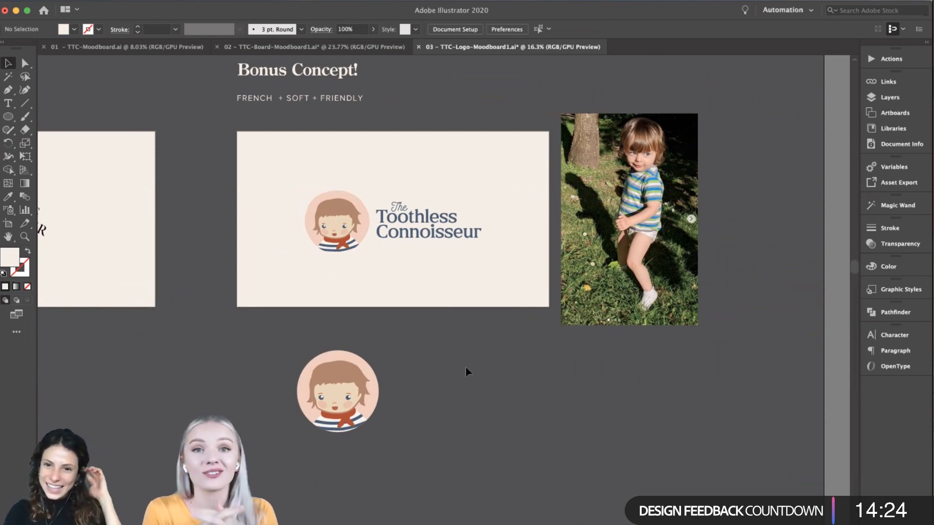
pyautogui.hscroll(-5, 466, 367)
pyautogui.hscroll(-1, 467, 372)
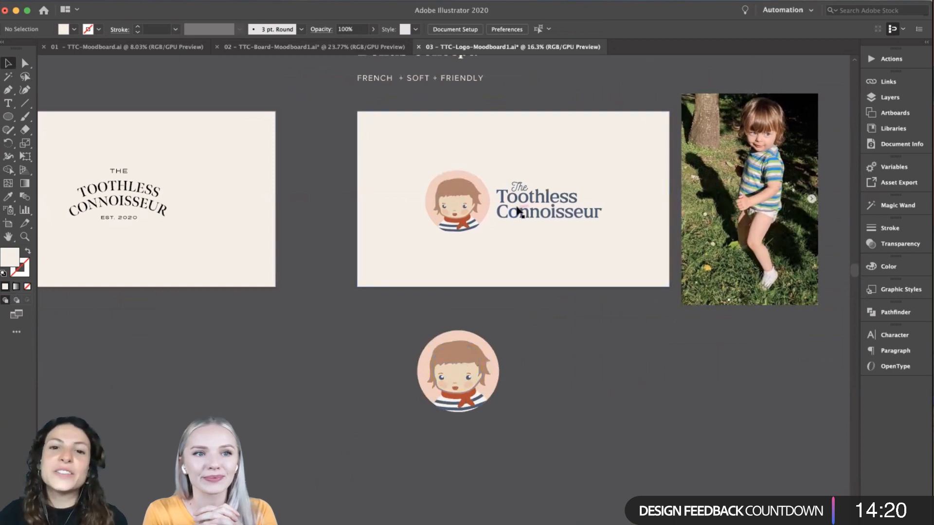
pyautogui.scroll(2, 518, 209)
pyautogui.hscroll(1, 514, 375)
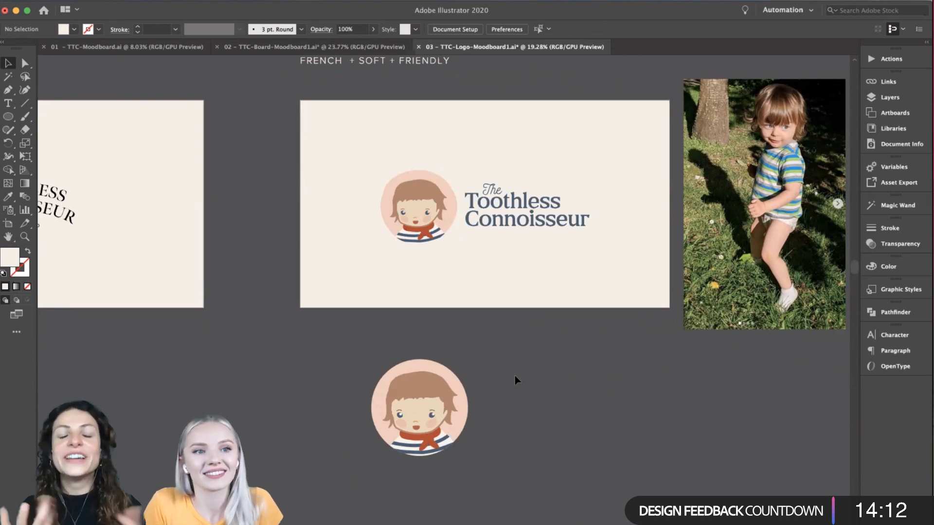
# - Compare the Bonus Concept's illustrated portrait and "French + Soft + Friendly" description with the child's photo
pyautogui.hscroll(2, 514, 375)
pyautogui.scroll(1, 514, 376)
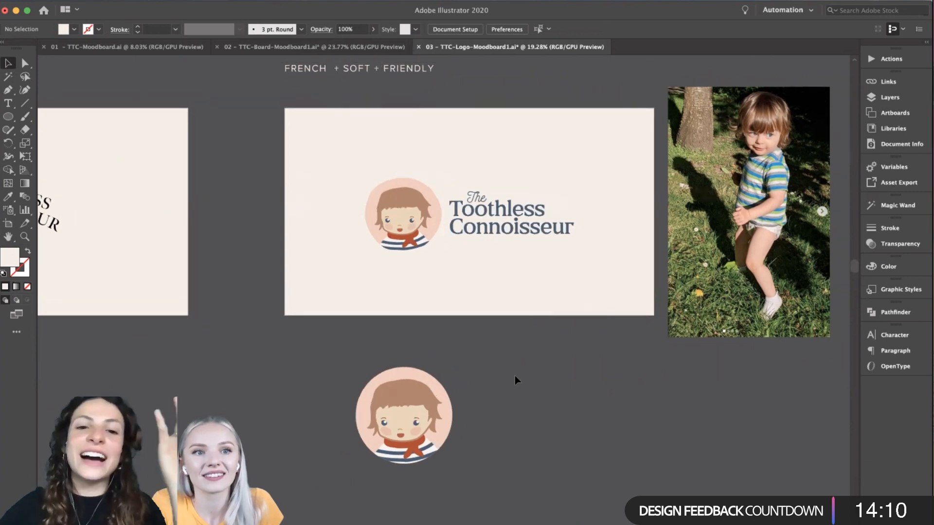
pyautogui.scroll(3, 458, 413)
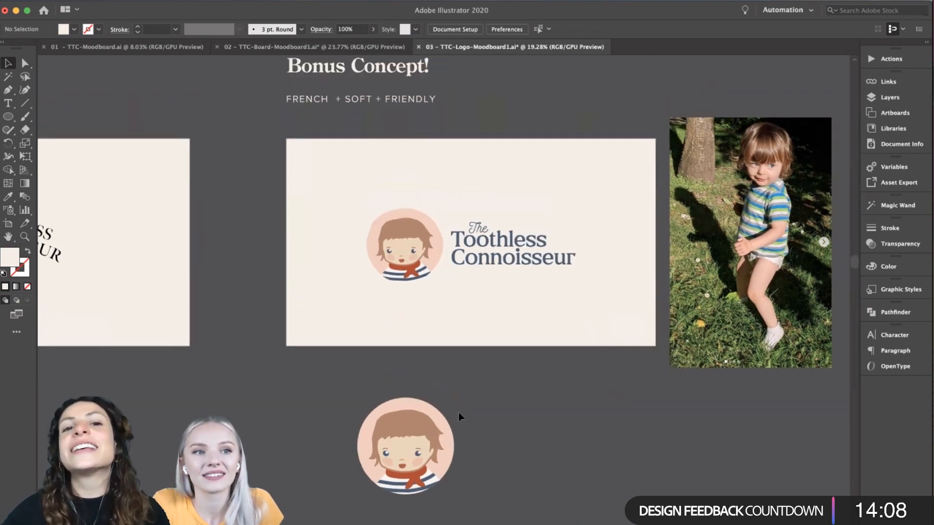
pyautogui.scroll(2, 458, 412)
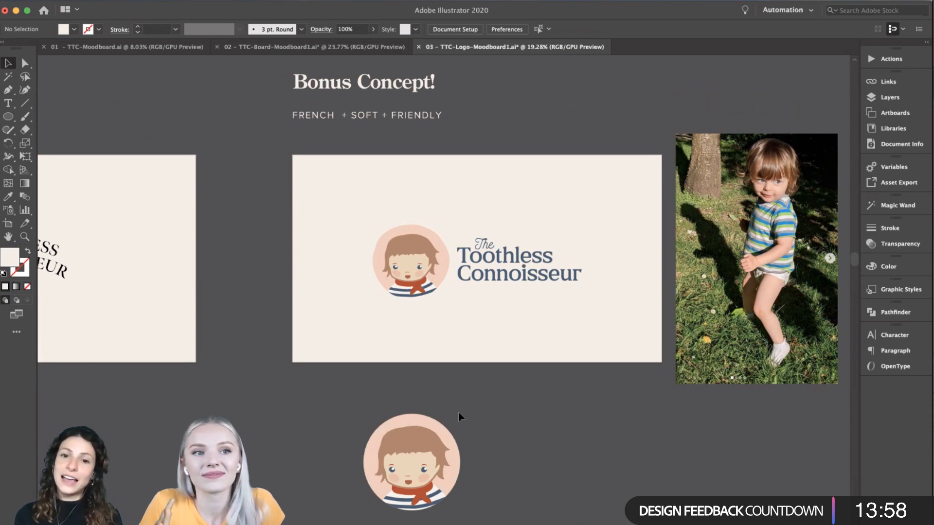
pyautogui.scroll(-1, 458, 413)
pyautogui.hscroll(2, 458, 413)
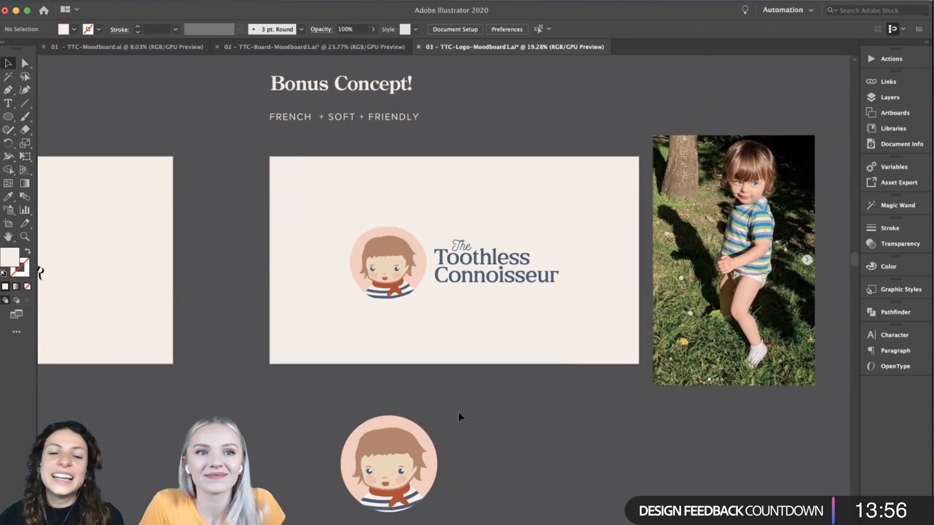
pyautogui.scroll(3, 458, 413)
pyautogui.hscroll(3, 458, 412)
pyautogui.scroll(1, 459, 413)
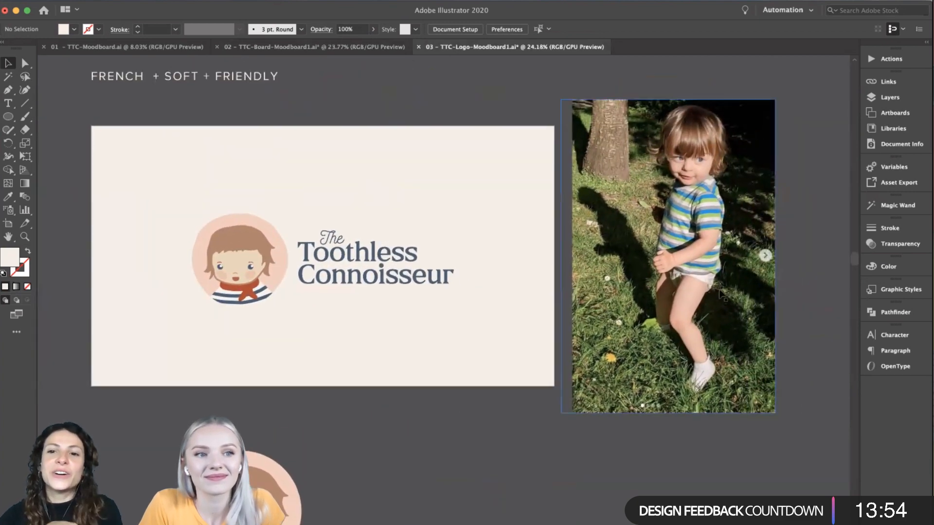
# - Inspect the standalone round portrait badge below the Bonus Concept artboard, then view the whole logo board
pyautogui.scroll(-5, 710, 199)
pyautogui.hscroll(-8, 710, 199)
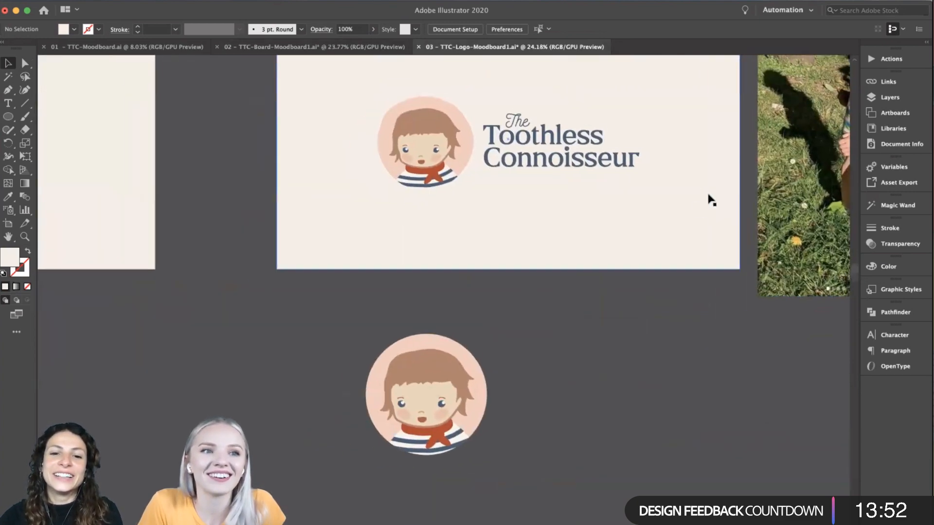
pyautogui.scroll(-5, 562, 334)
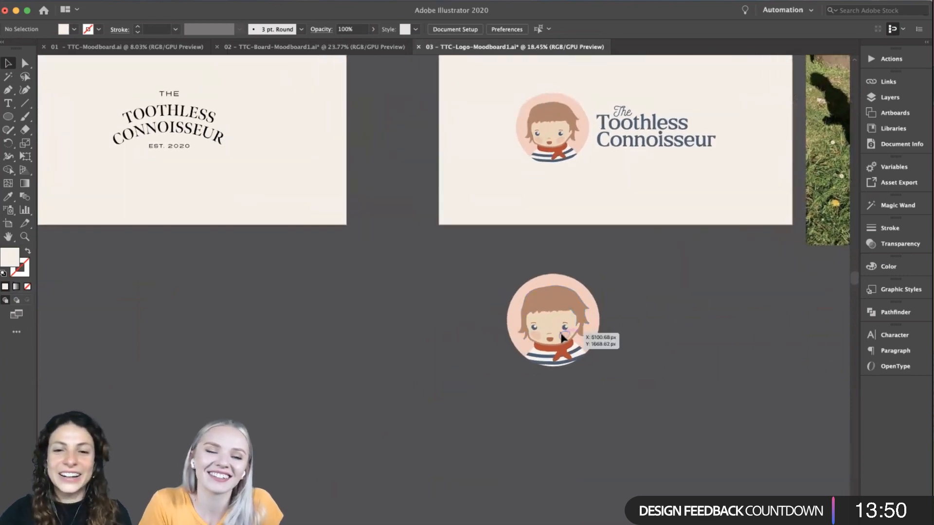
pyautogui.hscroll(-3, 562, 334)
pyautogui.scroll(-5, 561, 334)
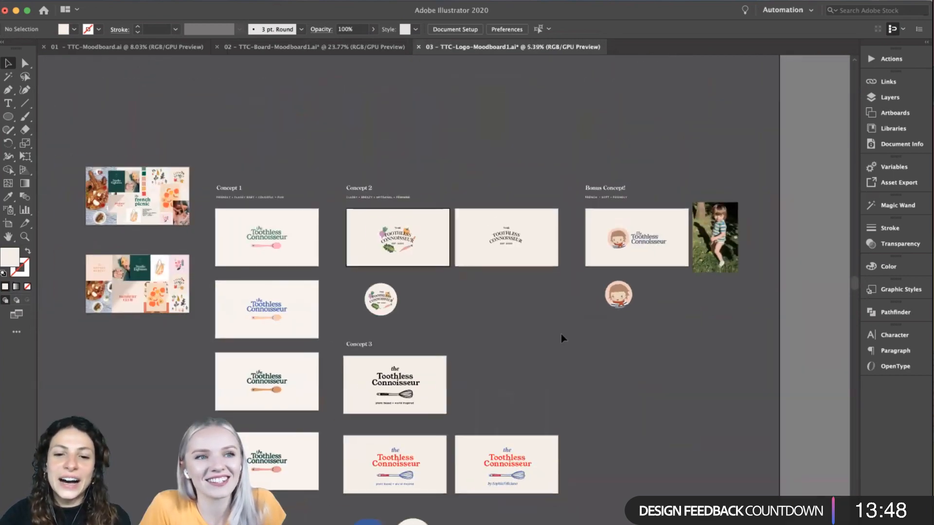
# - Compare Concepts 1, 2, 3 and the Bonus Concept side by side on the logo board
pyautogui.scroll(-1, 561, 334)
pyautogui.hscroll(-1, 561, 334)
pyautogui.hscroll(-2, 561, 333)
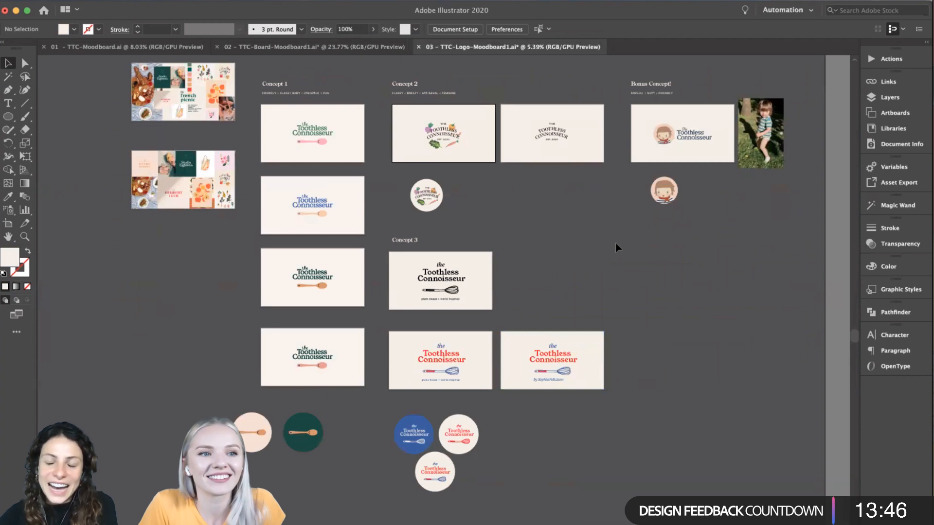
pyautogui.scroll(3, 614, 243)
pyautogui.hscroll(-2, 614, 243)
pyautogui.scroll(1, 615, 243)
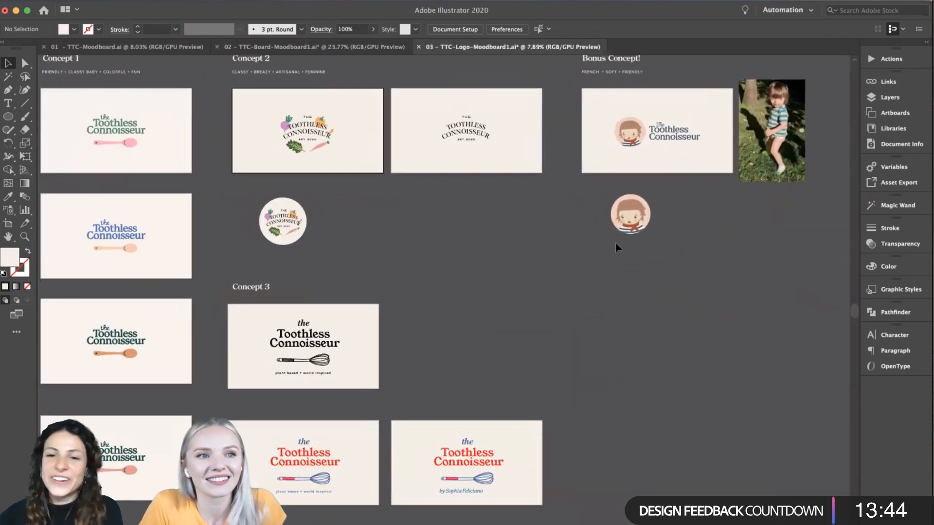
pyautogui.hscroll(-5, 561, 267)
pyautogui.scroll(-1, 562, 267)
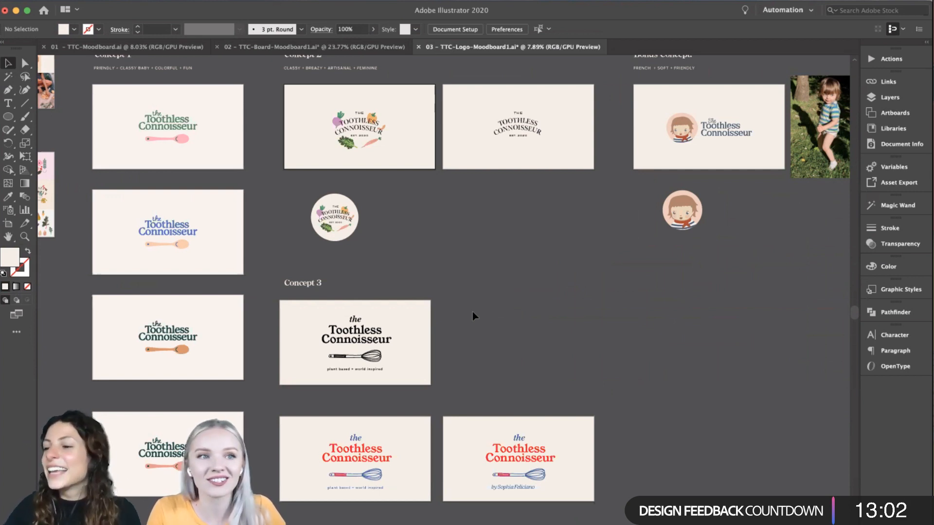
# - Switch to the 02 – TTC-Board-Moodboard1.ai document and look over the font trials below the French Picnic board
pyautogui.click(264, 48)
pyautogui.click(141, 47)
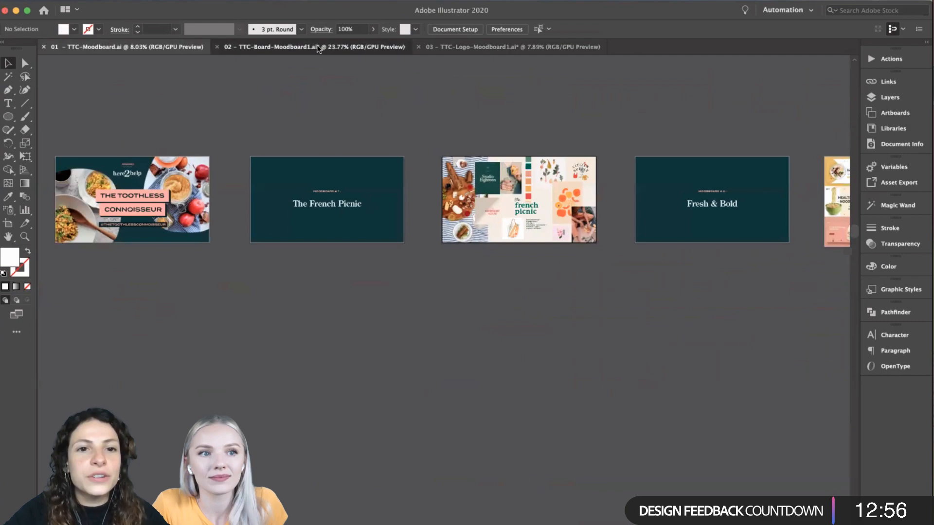
pyautogui.click(319, 49)
pyautogui.scroll(-5, 323, 253)
pyautogui.scroll(-15, 321, 273)
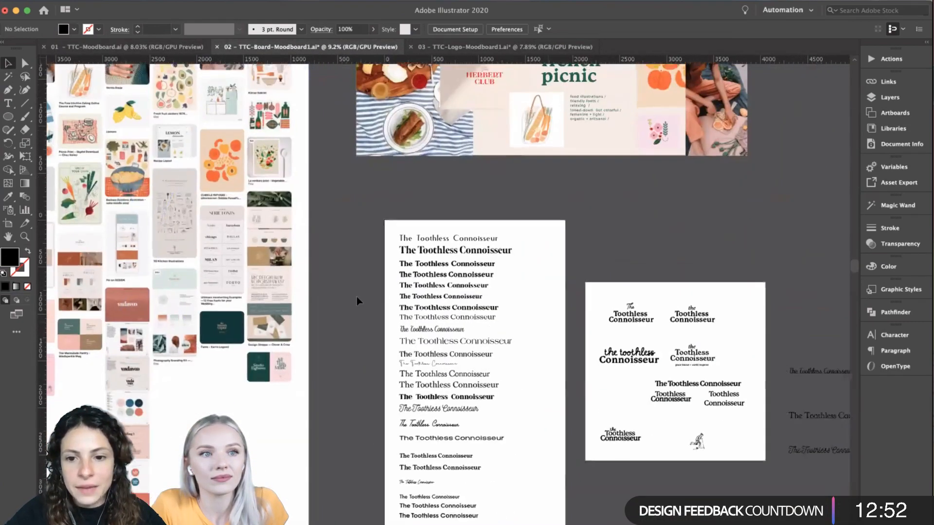
# - Examine the black wordmark variations on the square artboard, selecting the "Connoisseur" text under the script "the toothless"
pyautogui.scroll(5, 357, 297)
pyautogui.click(538, 316)
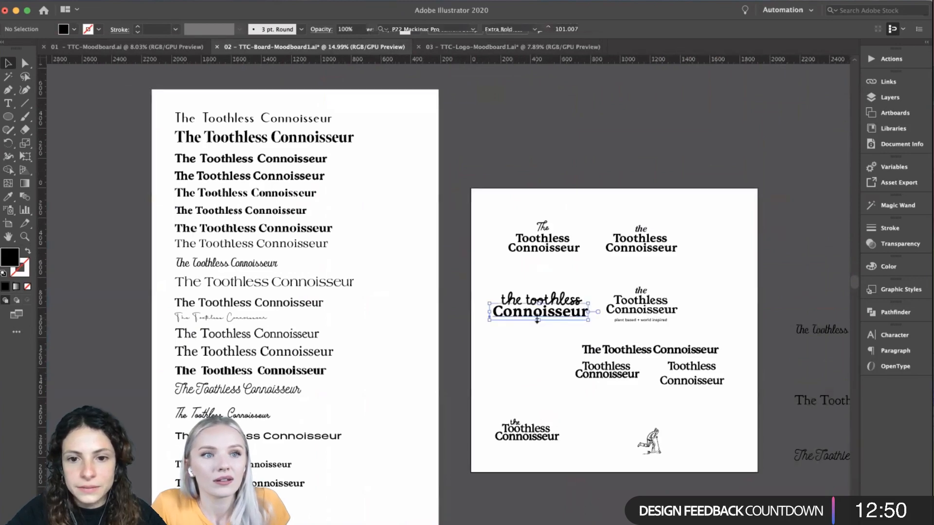
pyautogui.scroll(5, 513, 355)
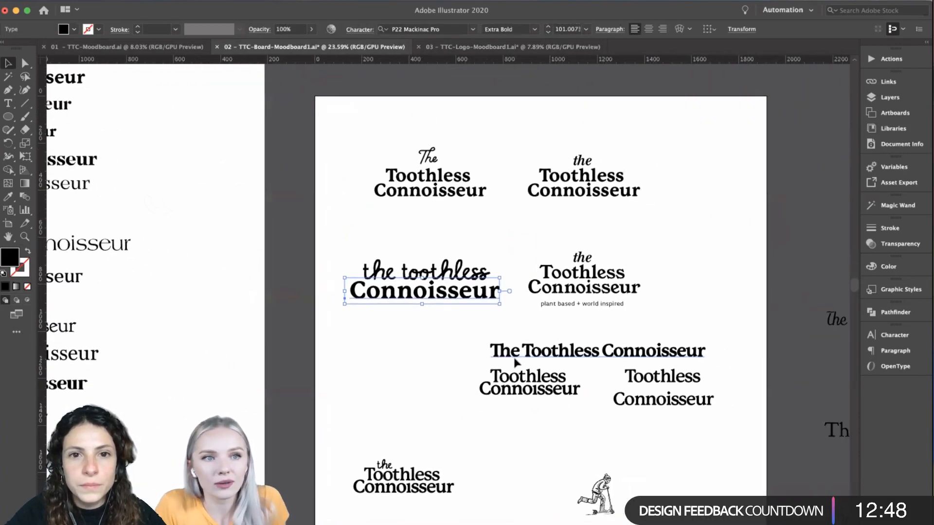
pyautogui.scroll(-1, 514, 362)
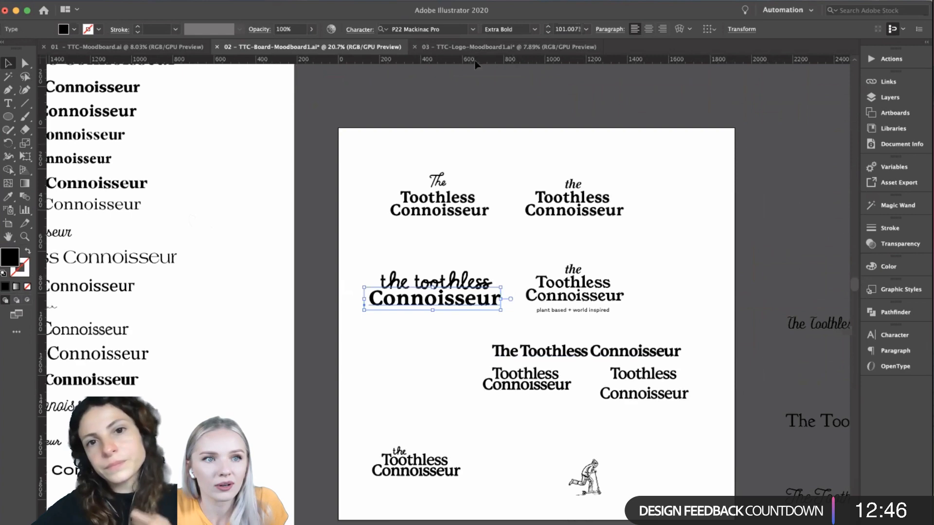
pyautogui.scroll(1, 431, 423)
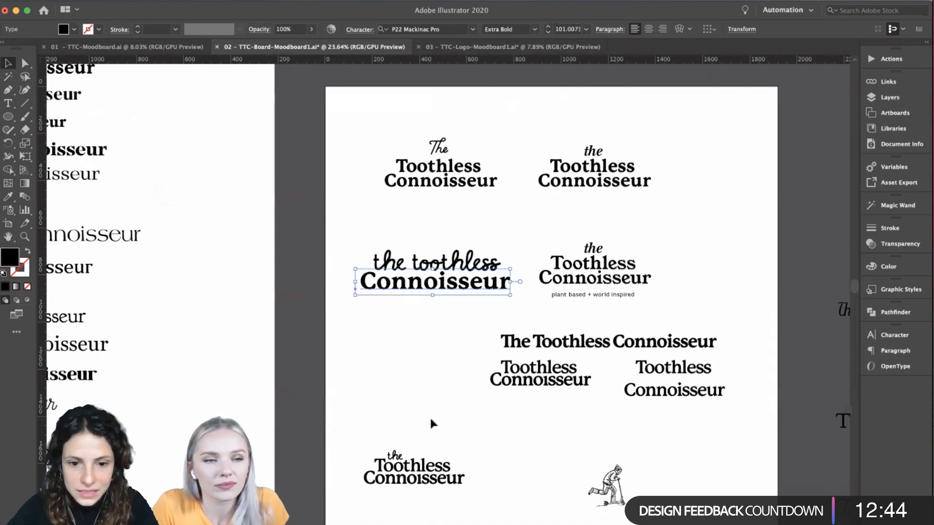
pyautogui.scroll(-2, 431, 420)
# - Select the word "Toothless" in the lowest stacked wordmark and open the font list to check its typeface
pyautogui.click(403, 428)
pyautogui.click(403, 427)
pyautogui.scroll(6, 508, 411)
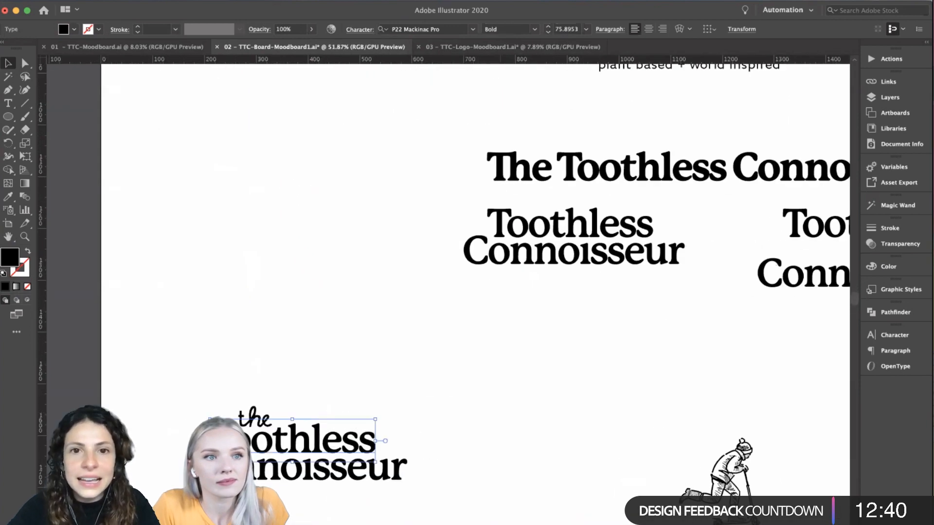
pyautogui.moveTo(199, 16)
pyautogui.mouseDown()
pyautogui.moveTo(185, 38)
pyautogui.moveTo(190, 15)
pyautogui.mouseUp()
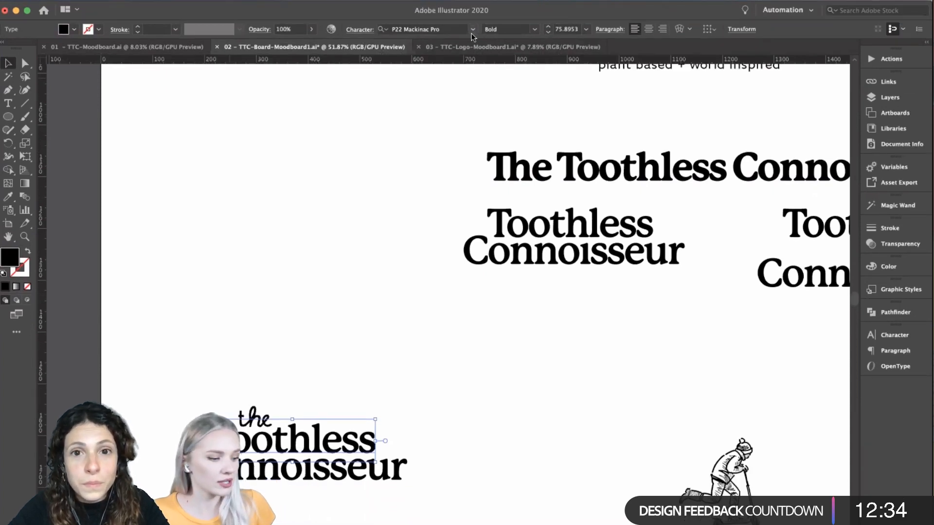
pyautogui.click(474, 30)
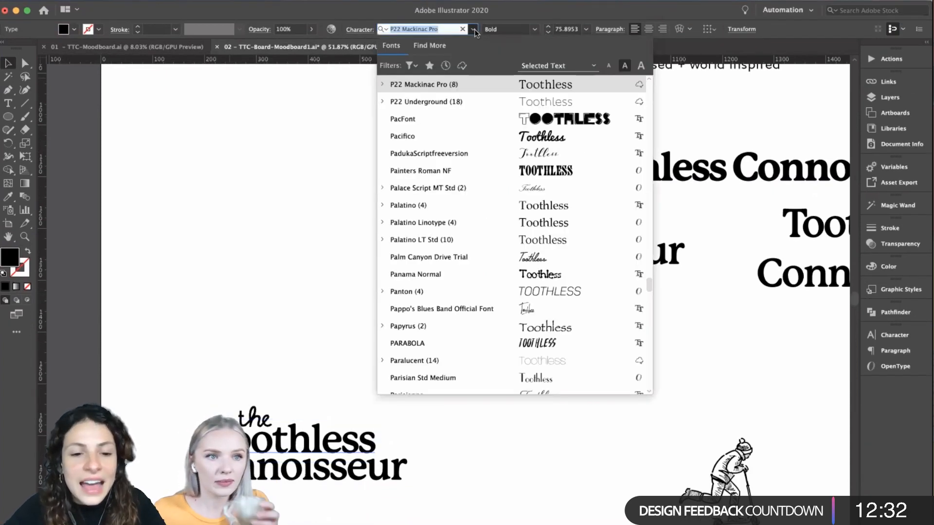
pyautogui.click(474, 30)
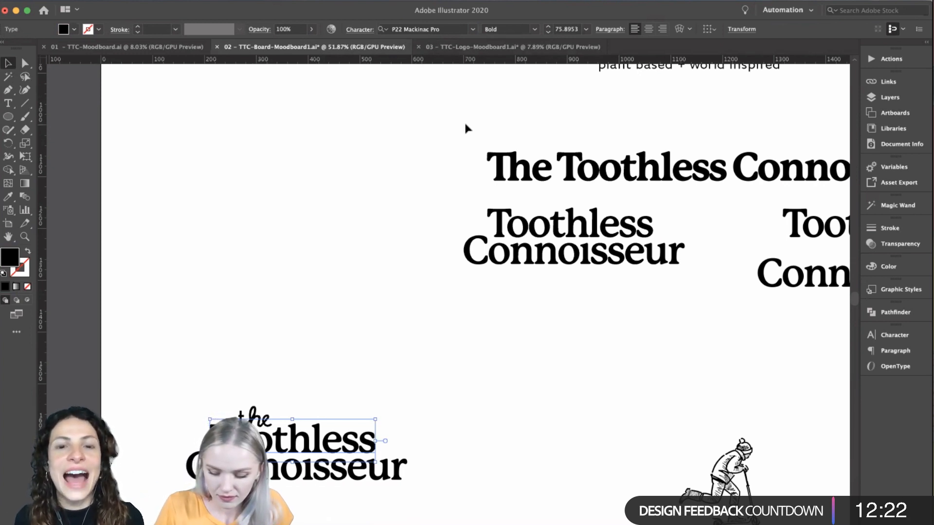
pyautogui.click(472, 29)
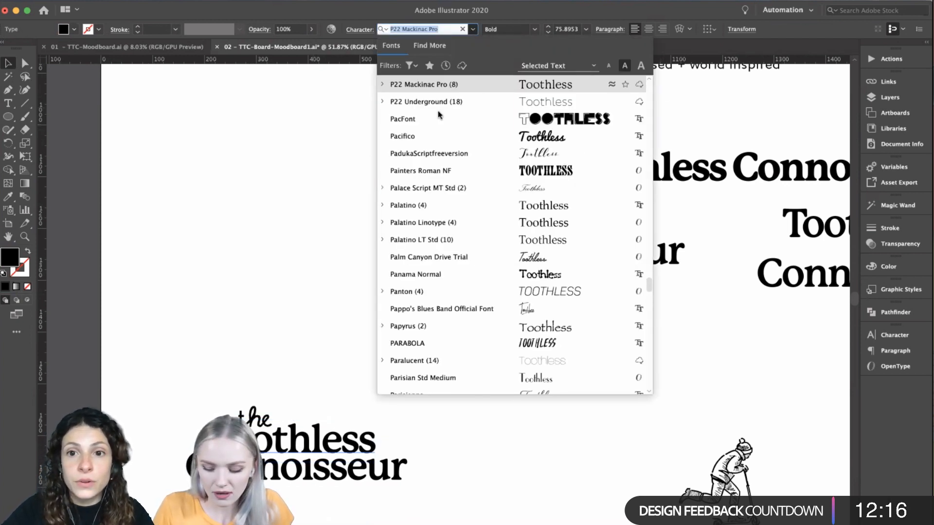
# - Close the font list and reselect "Toothless" in the lowest stacked wordmark to check its font name
pyautogui.click(369, 145)
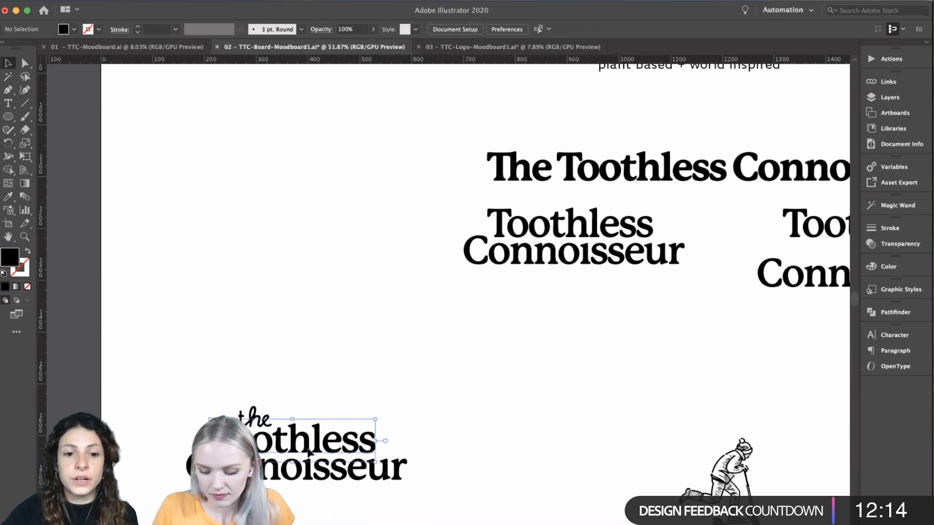
pyautogui.click(326, 448)
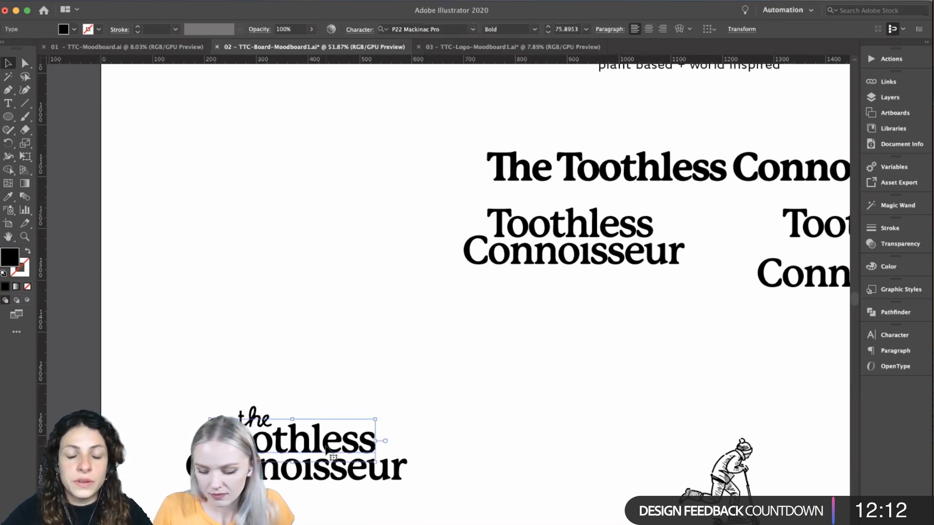
pyautogui.click(421, 29)
pyautogui.click(98, 130)
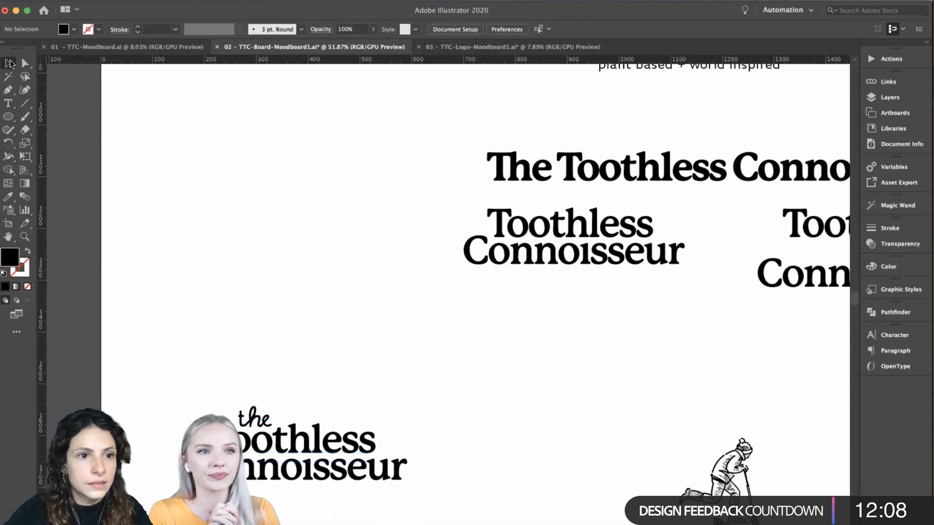
pyautogui.click(310, 441)
pyautogui.keyDown('alt'); pyautogui.moveTo(309, 440); pyautogui.dragTo(312, 349); pyautogui.keyUp('alt')
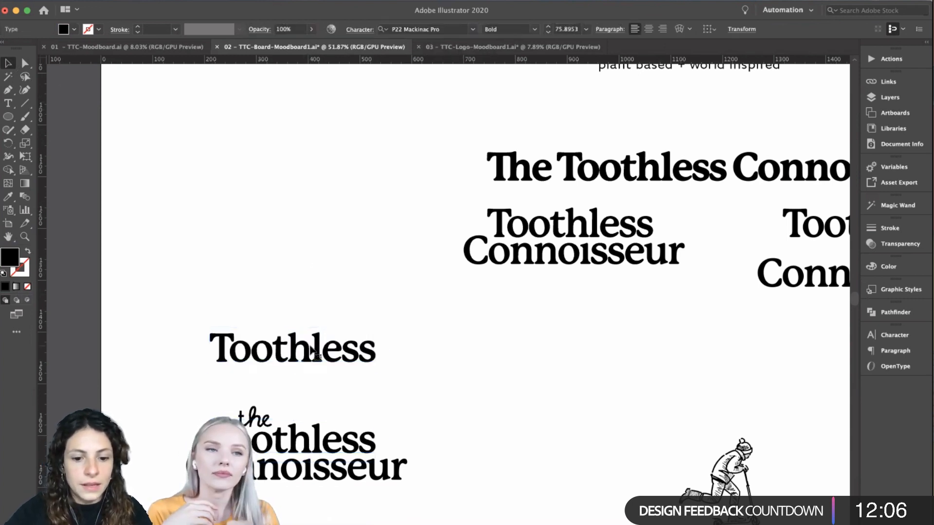
pyautogui.doubleClick(312, 349)
pyautogui.press('super+a')
pyautogui.press('BackSpace')
pyautogui.click(236, 332)
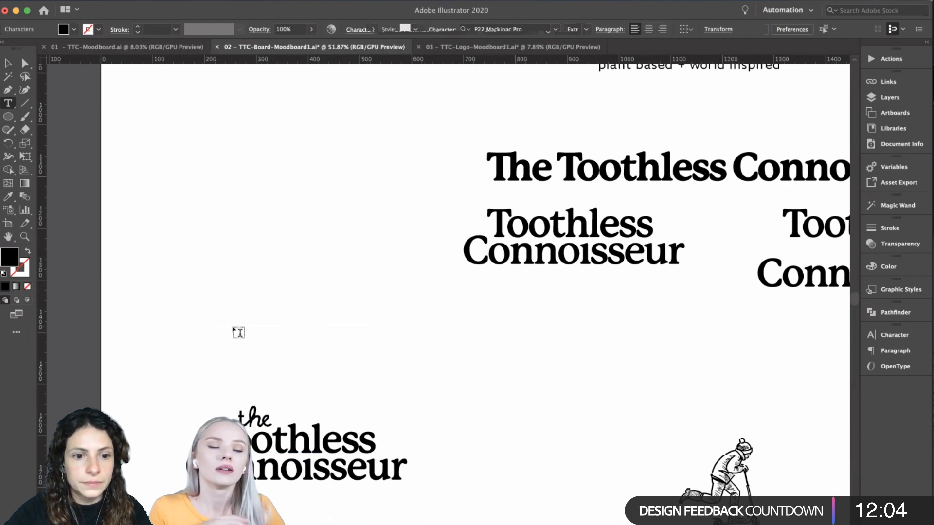
# - Duplicate "Toothless" above the lowest stacked wordmark and replace the copy's text with its font name, "P22 Mackinac Pro"
pyautogui.click(9, 64)
pyautogui.click(275, 453)
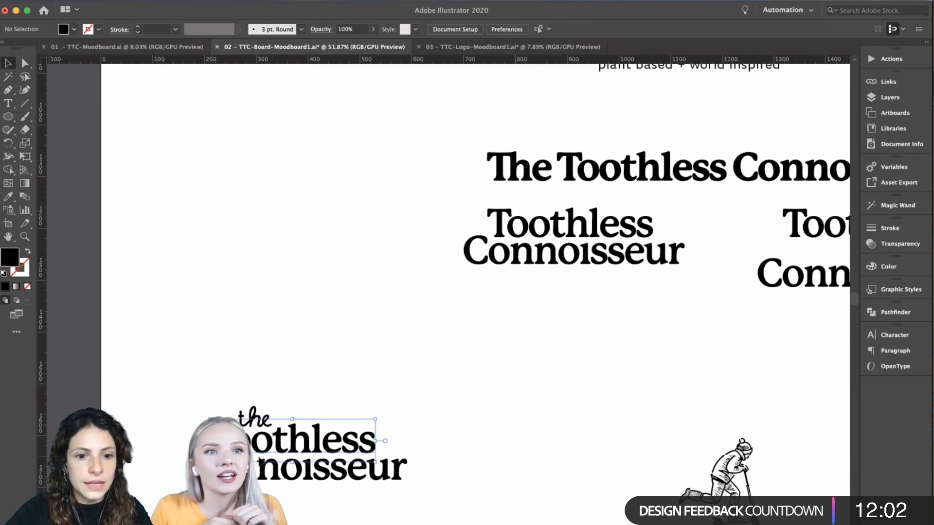
pyautogui.keyDown('alt'); pyautogui.moveTo(275, 453); pyautogui.dragTo(275, 372); pyautogui.keyUp('alt')
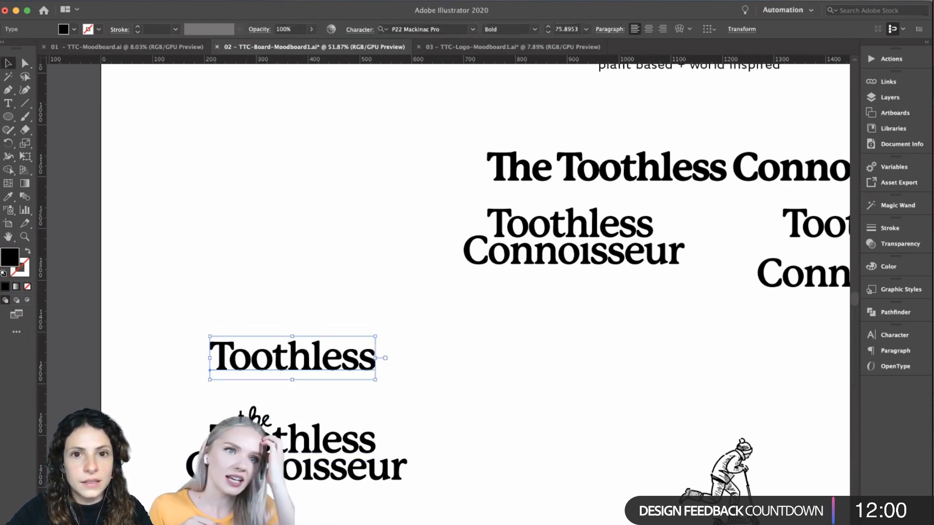
pyautogui.doubleClick(333, 351)
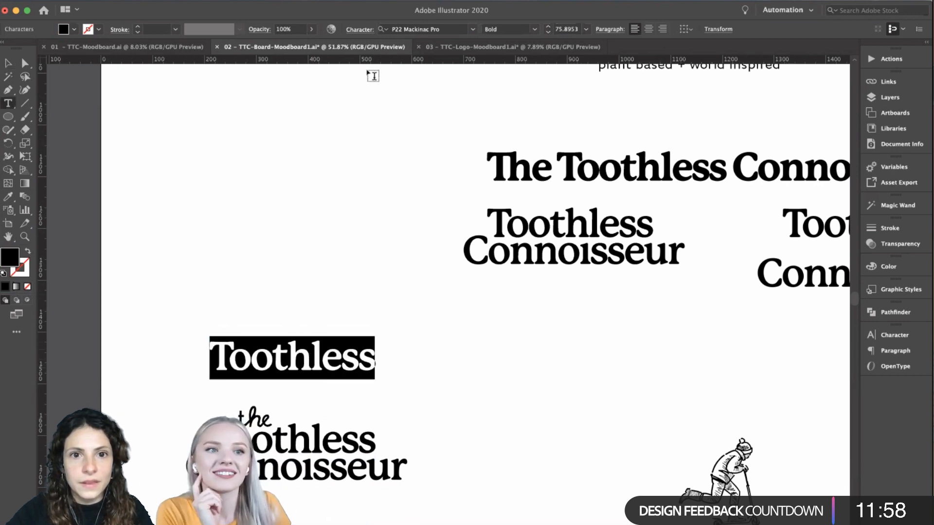
pyautogui.click(411, 29)
pyautogui.press('super+c')
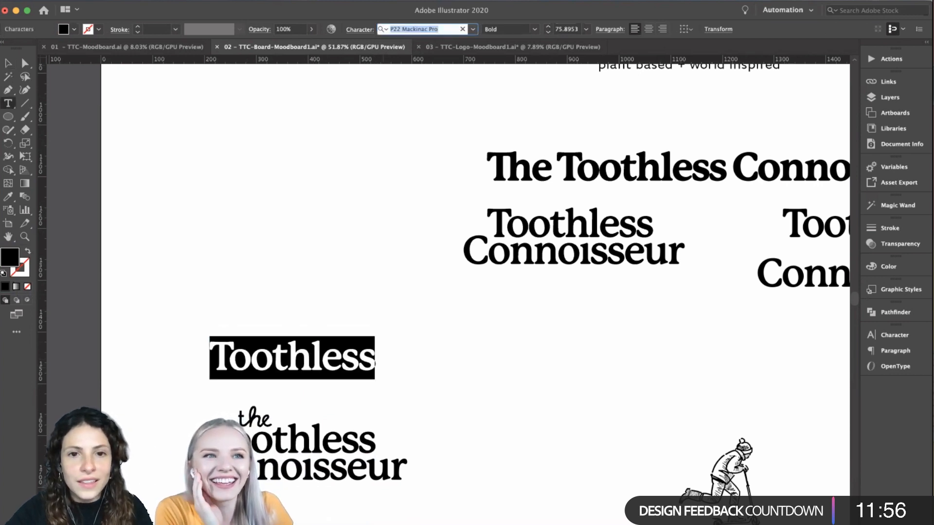
pyautogui.doubleClick(289, 354)
pyautogui.press('super+v')
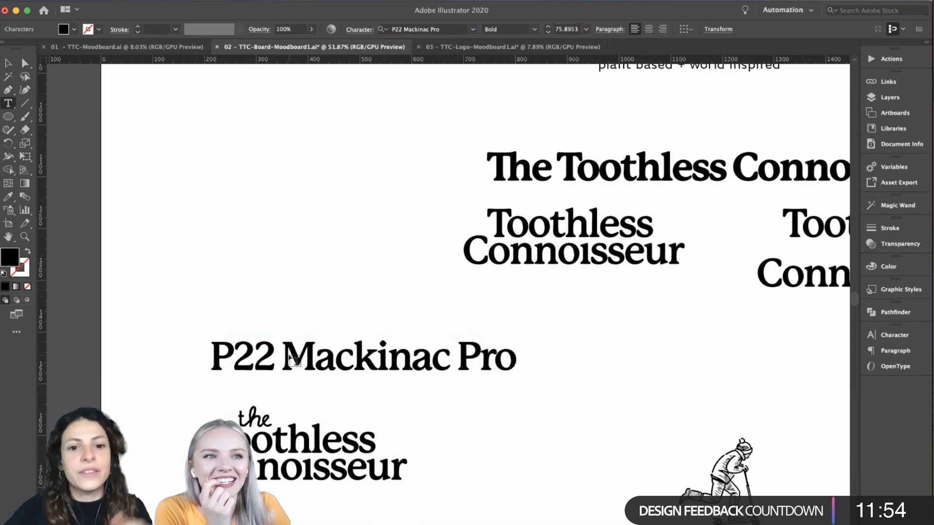
# - Scale the "P22 Mackinac Pro" label up to about 96 pt
pyautogui.click(8, 64)
pyautogui.click(243, 199)
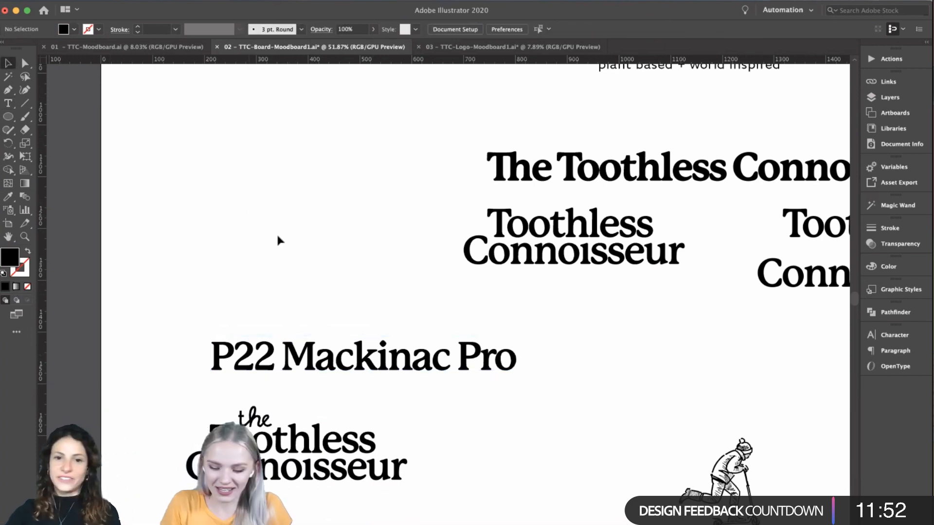
pyautogui.click(430, 346)
pyautogui.moveTo(516, 357); pyautogui.dragTo(598, 346)
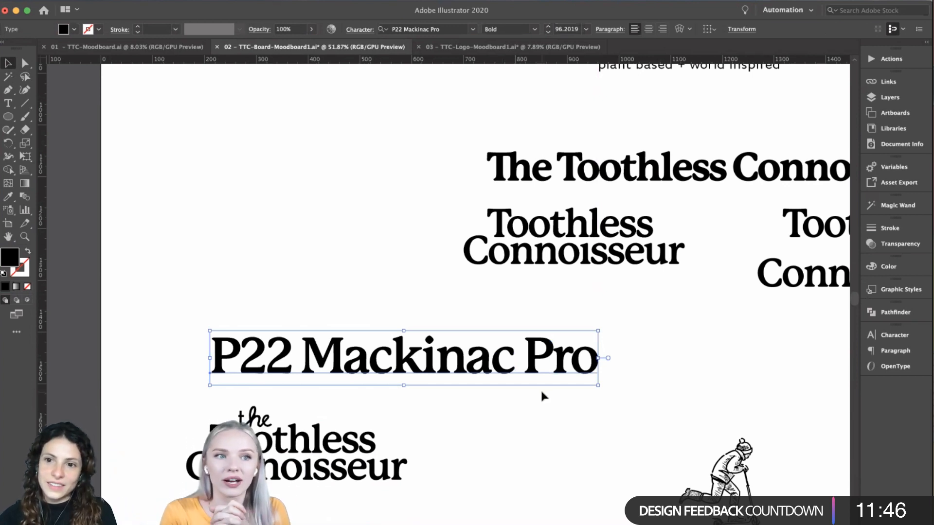
# - Move the "P22 Mackinac Pro" label directly beneath the script "the toothless Connoisseur" wordmark
pyautogui.hscroll(2, 541, 391)
pyautogui.scroll(1, 542, 391)
pyautogui.scroll(-1, 542, 391)
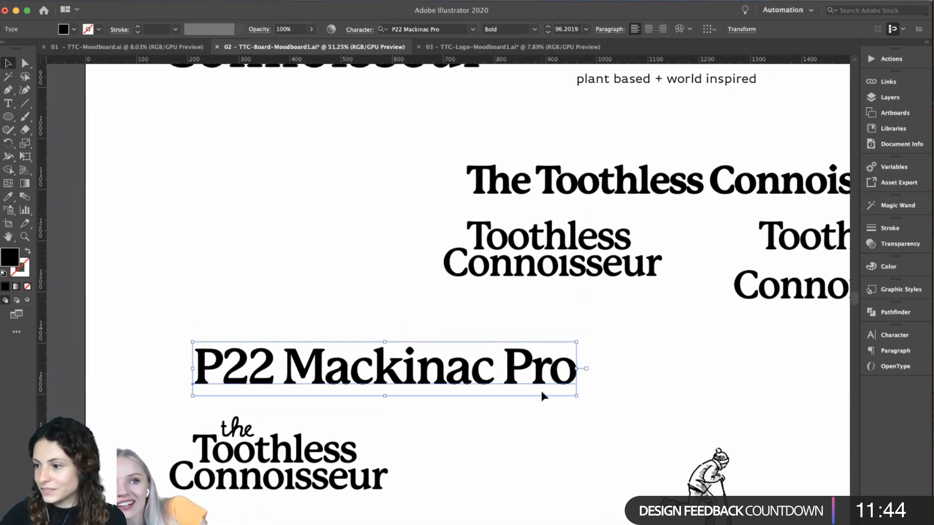
pyautogui.hscroll(1, 541, 391)
pyautogui.scroll(-1, 541, 391)
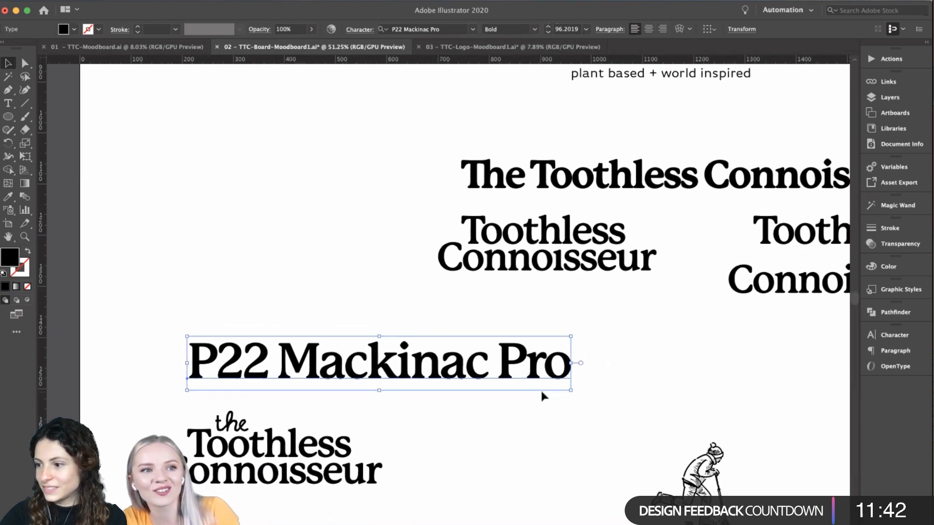
pyautogui.scroll(-3, 541, 391)
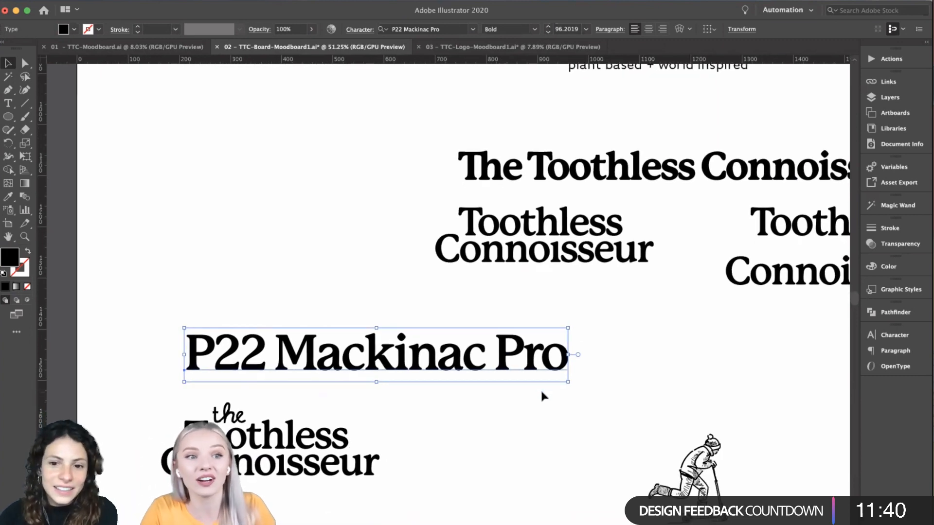
pyautogui.scroll(5, 543, 395)
pyautogui.hscroll(-1, 543, 395)
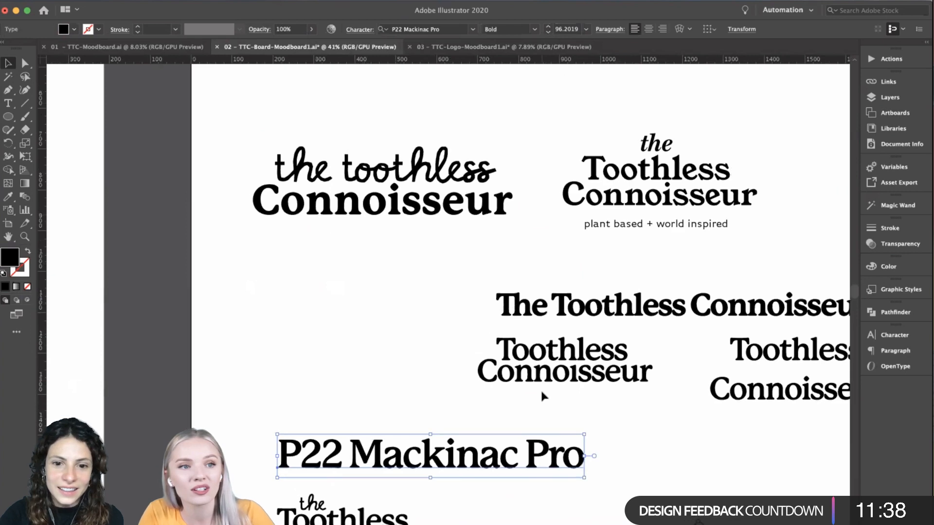
pyautogui.moveTo(501, 463); pyautogui.dragTo(443, 267)
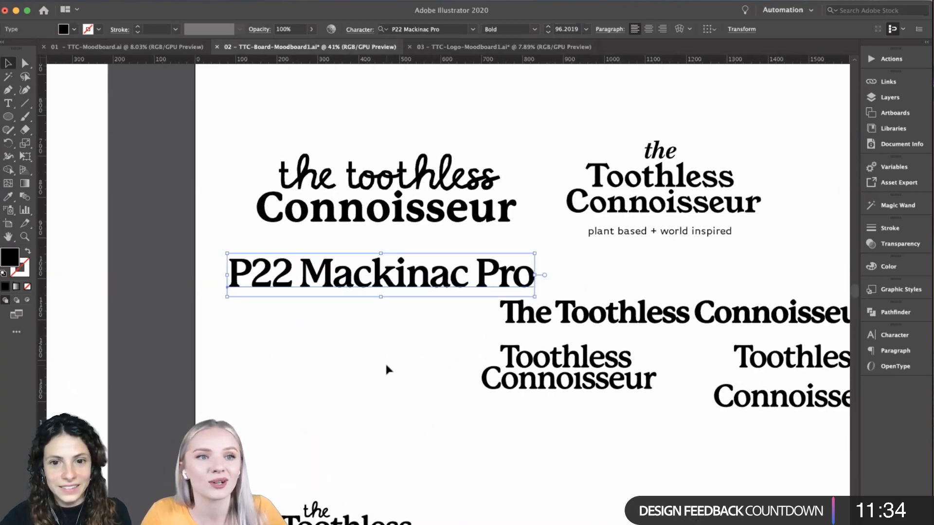
# - Deselect the font label and compare the four stacked wordmarks in the upper part of the square artboard
pyautogui.scroll(2, 385, 370)
pyautogui.hscroll(1, 385, 370)
pyautogui.scroll(5, 386, 370)
pyautogui.hscroll(5, 386, 369)
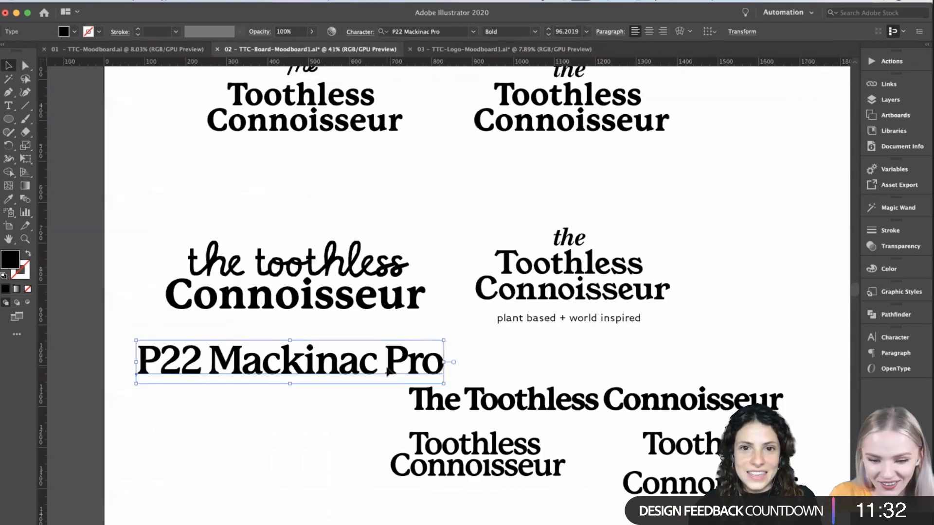
pyautogui.click(700, 241)
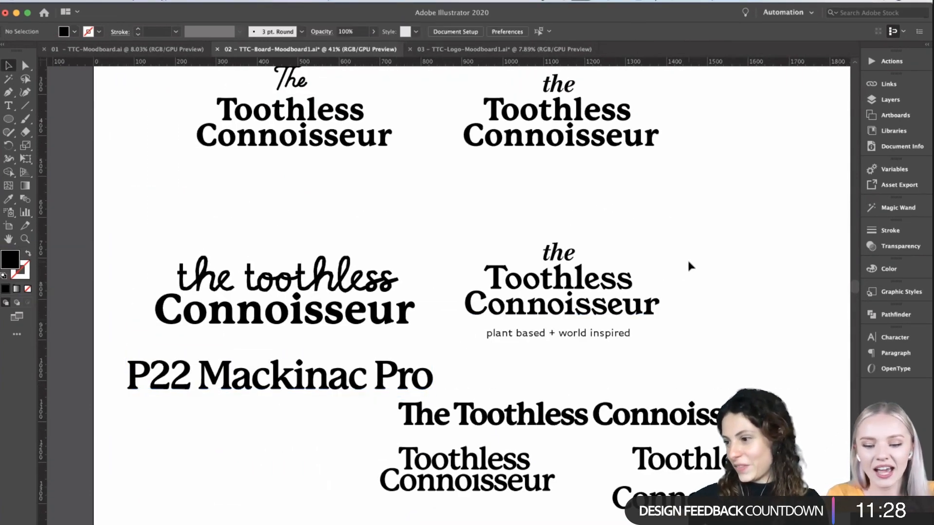
pyautogui.scroll(2, 687, 263)
pyautogui.hscroll(1, 688, 262)
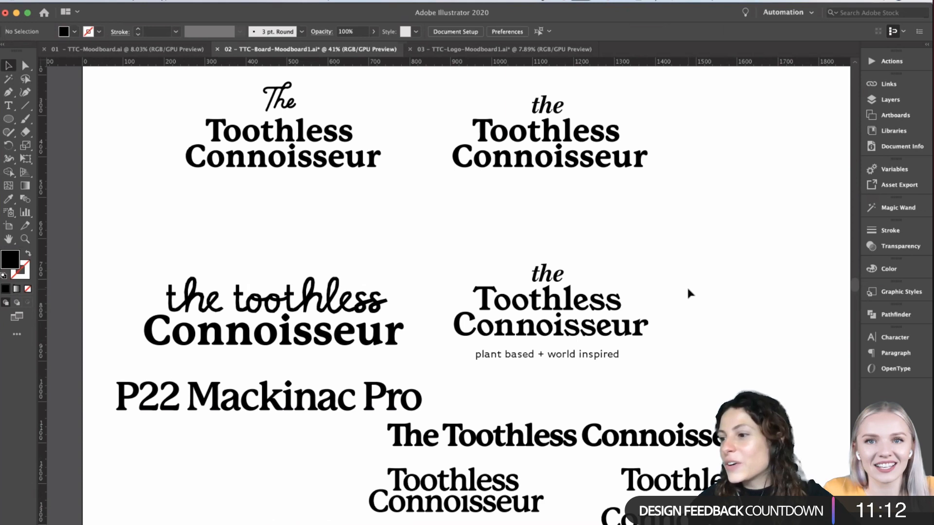
# - Move the "P22 Mackinac Pro" label down into the empty space above the lowest stacked wordmark
pyautogui.scroll(-3, 306, 410)
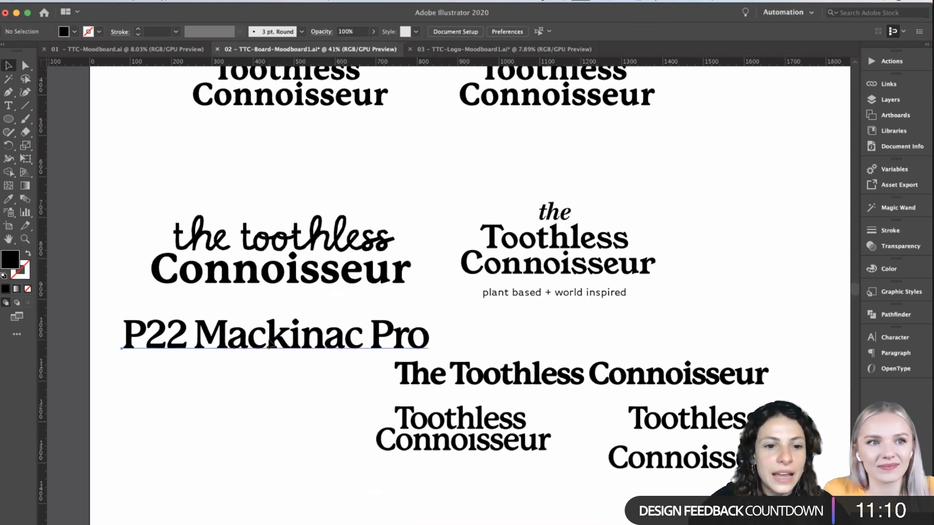
pyautogui.click(276, 344)
pyautogui.moveTo(276, 343); pyautogui.dragTo(268, 493)
# - Check the typefaces of "Connoisseur" in the wordmark with the tagline and of the italic "the" in the wordmark above it
pyautogui.click(545, 269)
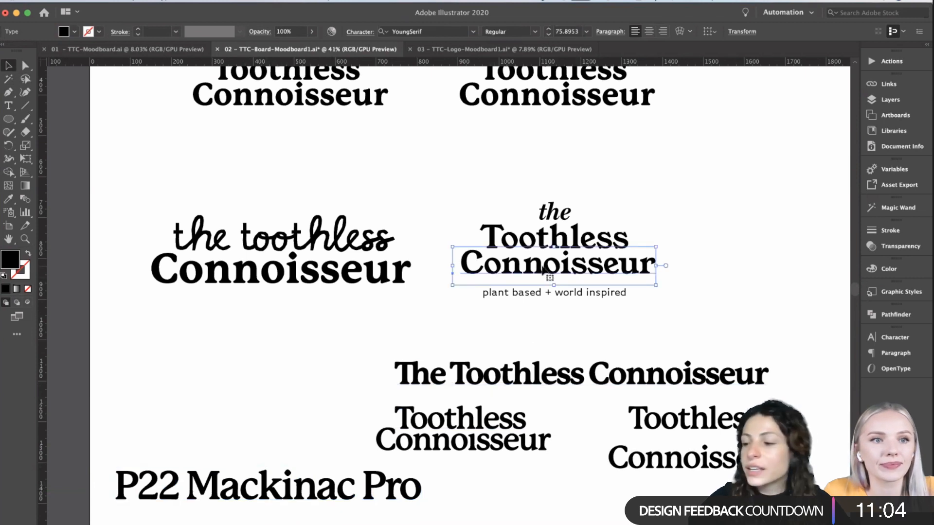
pyautogui.click(409, 32)
pyautogui.scroll(-5, 507, 283)
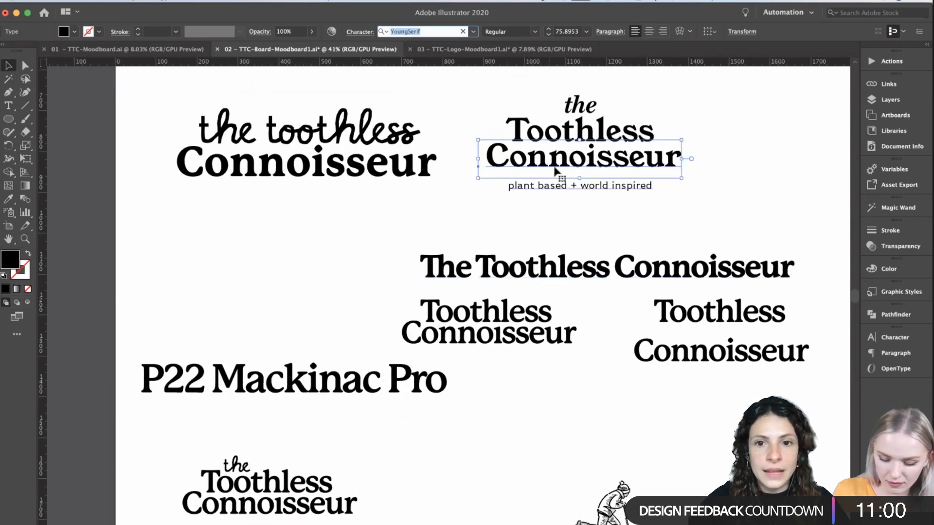
pyautogui.scroll(5, 494, 236)
pyautogui.hscroll(2, 494, 236)
pyautogui.scroll(10, 495, 238)
pyautogui.hscroll(3, 495, 238)
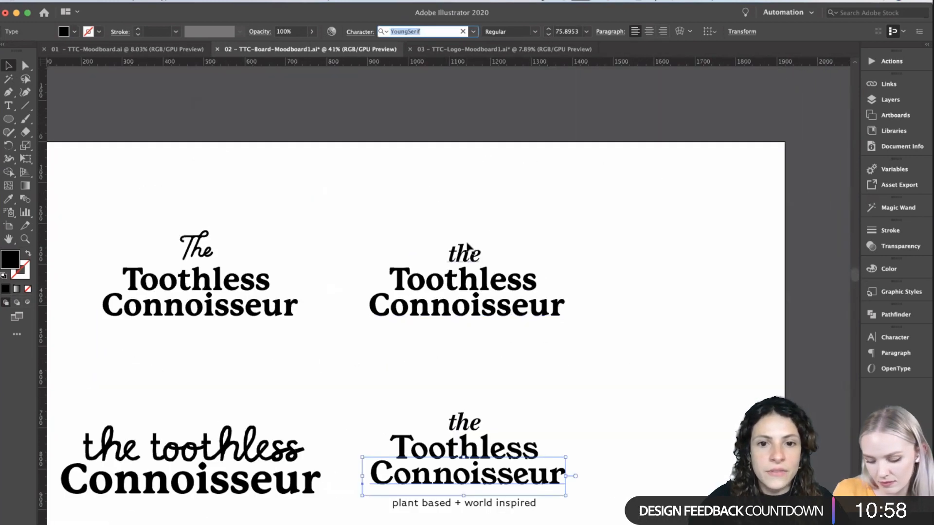
pyautogui.click(462, 258)
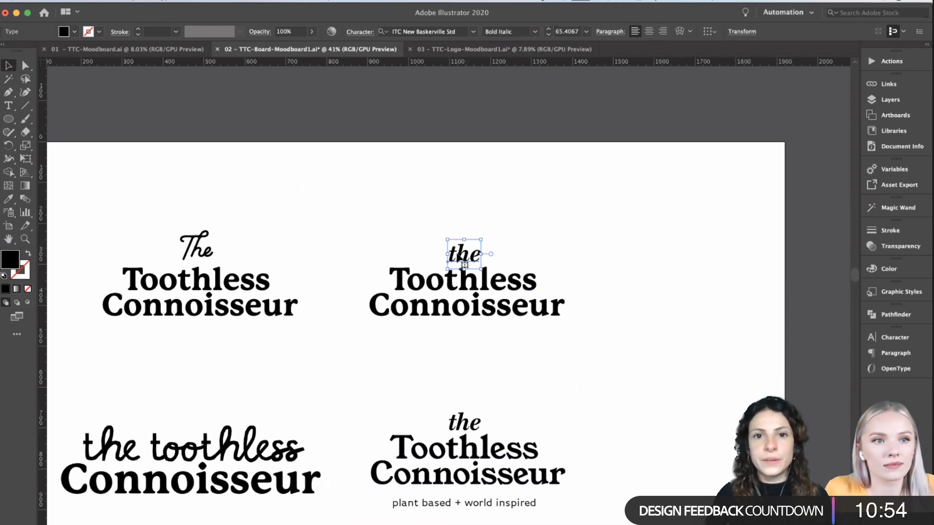
# - Look over the whole square artboard and check the typeface of the script "The" in the first stacked wordmark
pyautogui.scroll(-3, 327, 274)
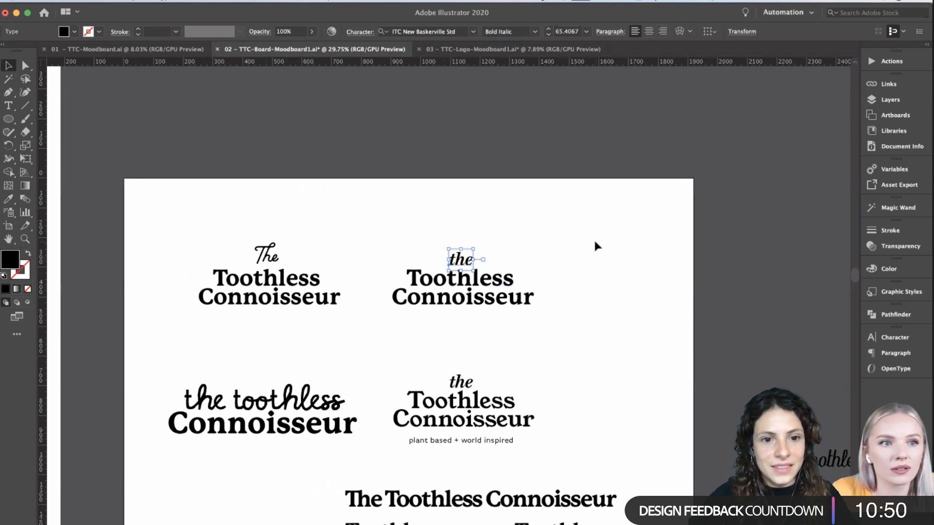
pyautogui.scroll(-3, 594, 242)
pyautogui.scroll(-5, 594, 242)
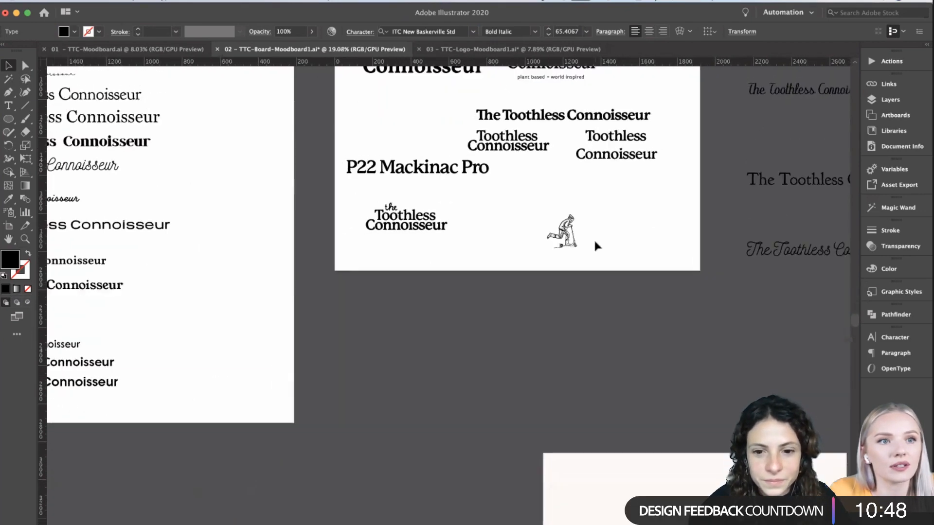
pyautogui.scroll(-1, 594, 241)
pyautogui.scroll(5, 594, 242)
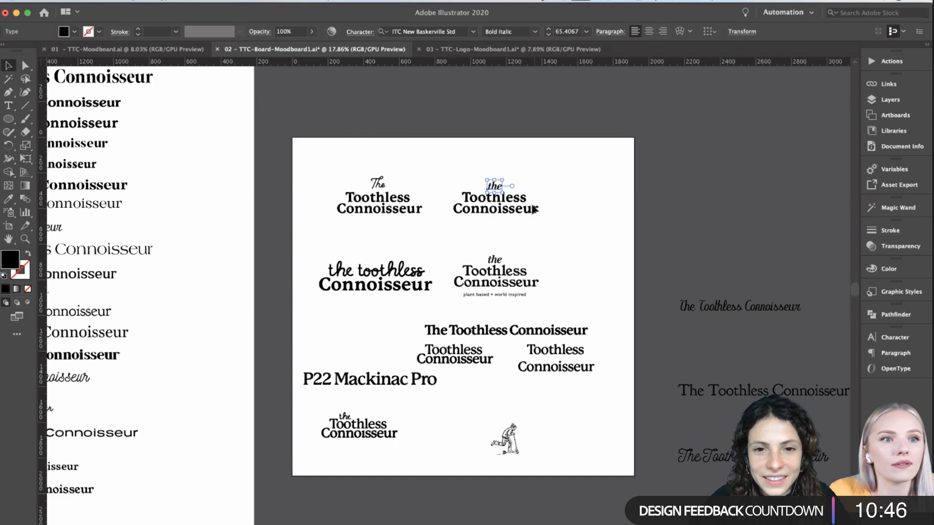
pyautogui.scroll(2, 535, 180)
pyautogui.click(285, 191)
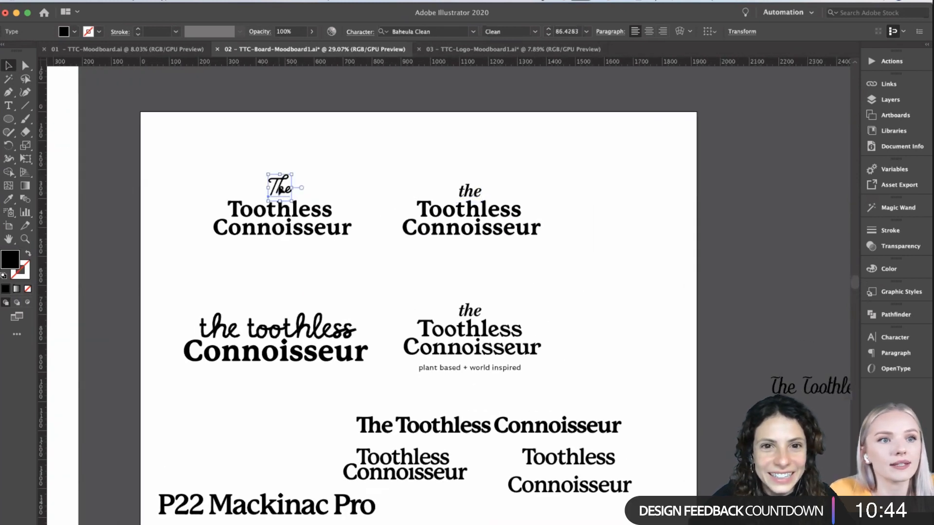
pyautogui.tripleClick(279, 188)
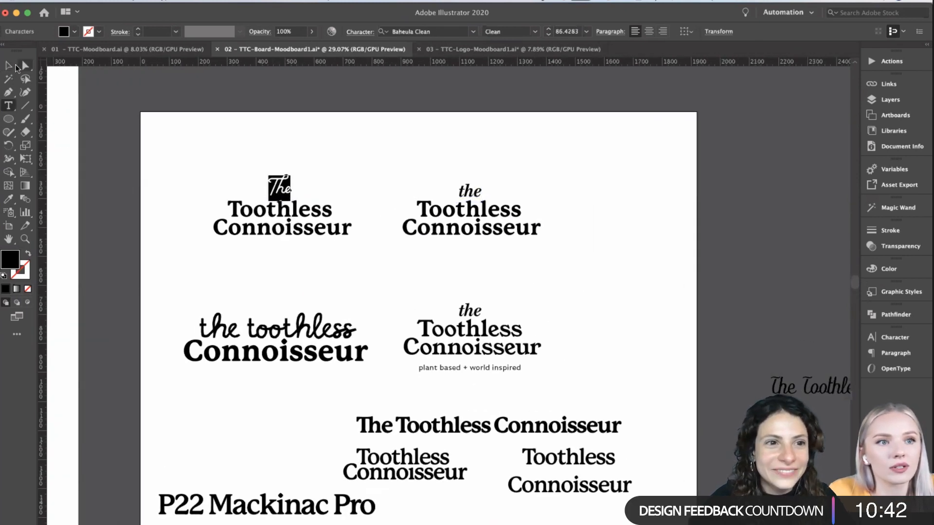
pyautogui.click(8, 66)
pyautogui.click(231, 169)
pyautogui.click(287, 186)
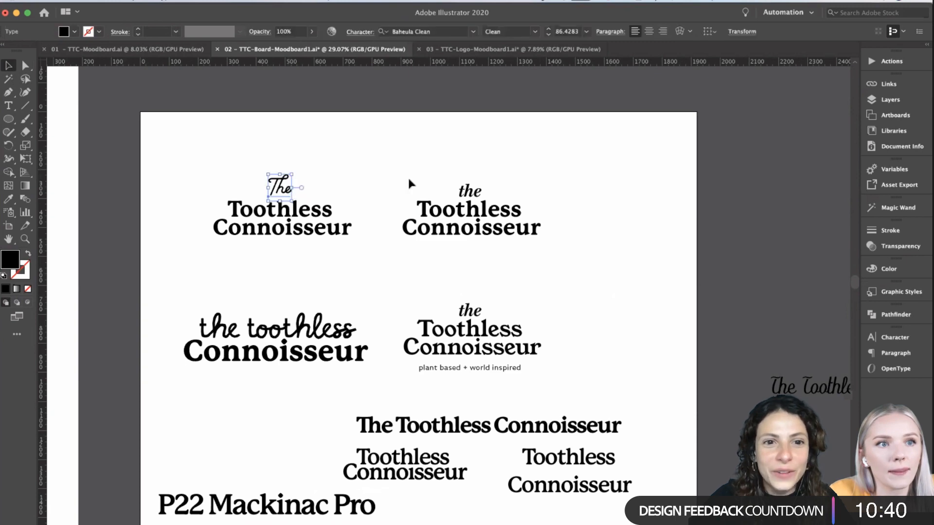
pyautogui.click(407, 177)
# - Select the lowest script "The Toothless Connoisseur" trial beside the square artboard to check its typeface
pyautogui.scroll(-5, 409, 180)
pyautogui.scroll(-5, 409, 180)
pyautogui.hscroll(2, 409, 180)
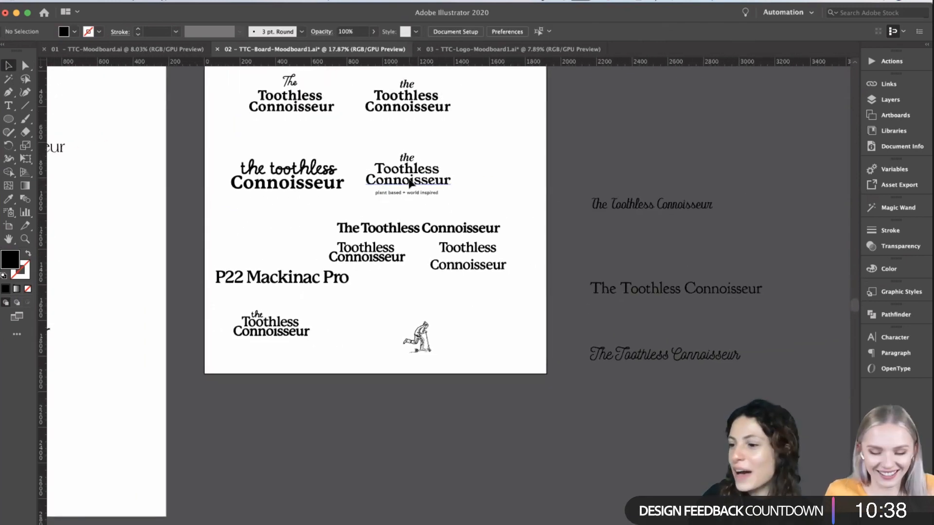
pyautogui.hscroll(5, 410, 194)
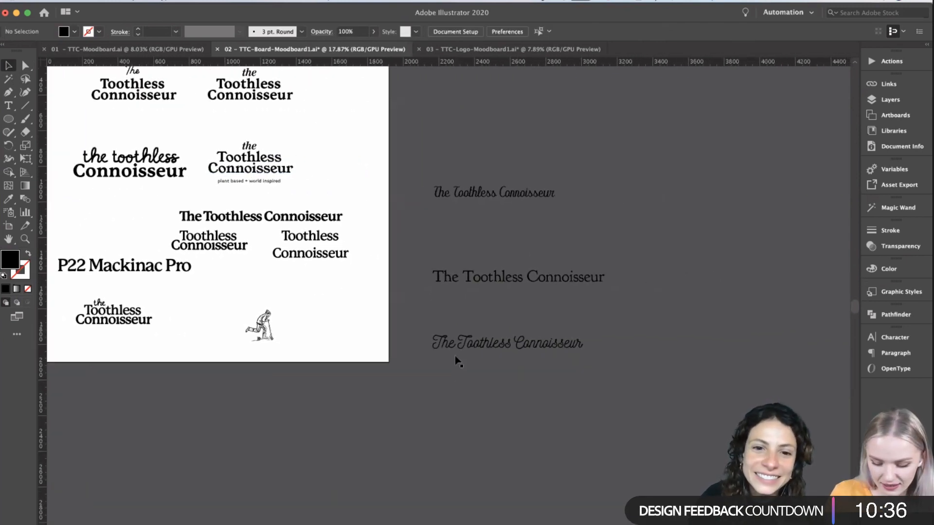
pyautogui.click(455, 341)
# - Look over the Toothless Connoisseur logo artboards below the square board, including the versions with the whisk
pyautogui.scroll(-5, 455, 342)
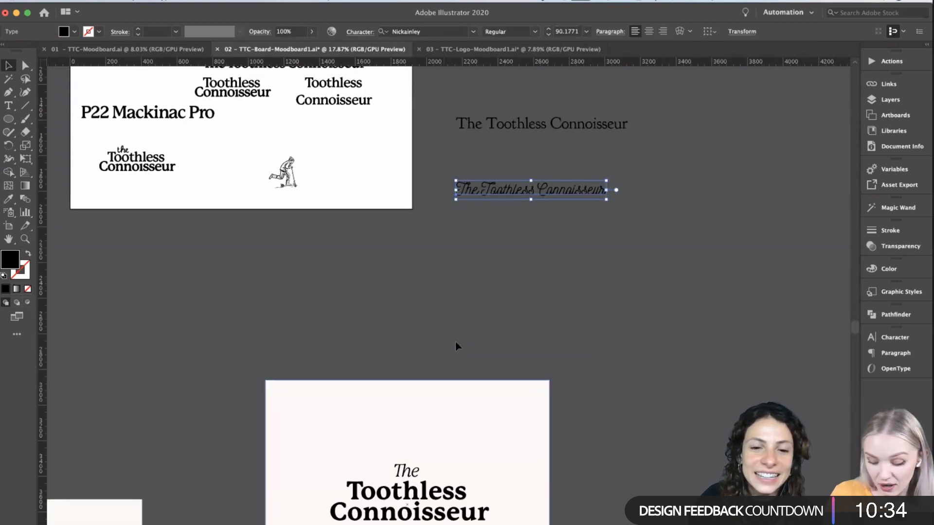
pyautogui.scroll(-2, 455, 343)
pyautogui.scroll(-3, 457, 346)
pyautogui.scroll(-6, 444, 407)
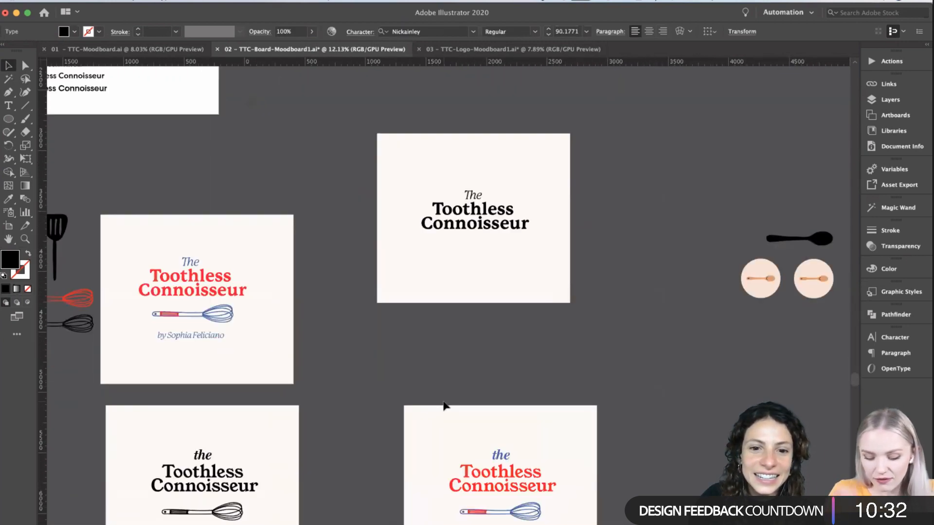
pyautogui.click(452, 386)
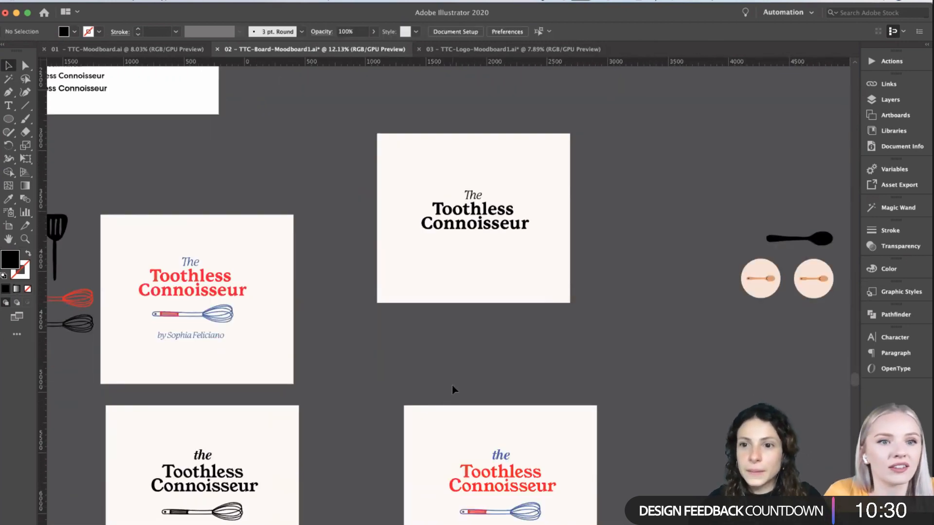
pyautogui.scroll(3, 452, 385)
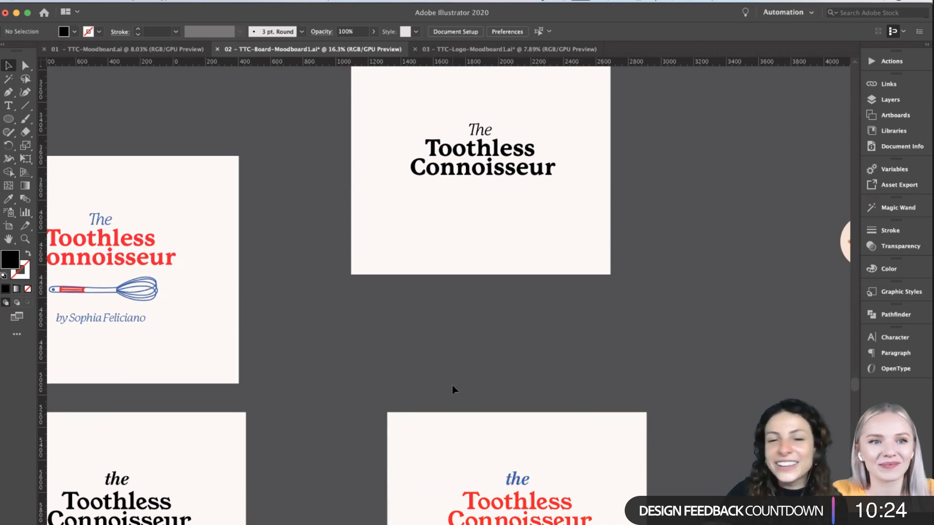
pyautogui.scroll(-5, 501, 412)
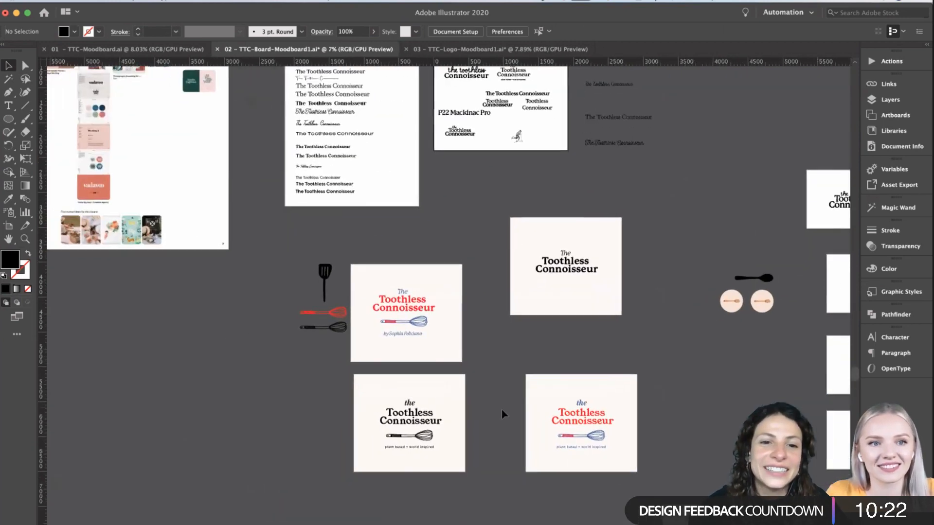
# - Check the typeface of the heavy, widely spaced "The Toothless Connoisseur" trial in the font list, leaving nothing selected
pyautogui.scroll(4, 325, 277)
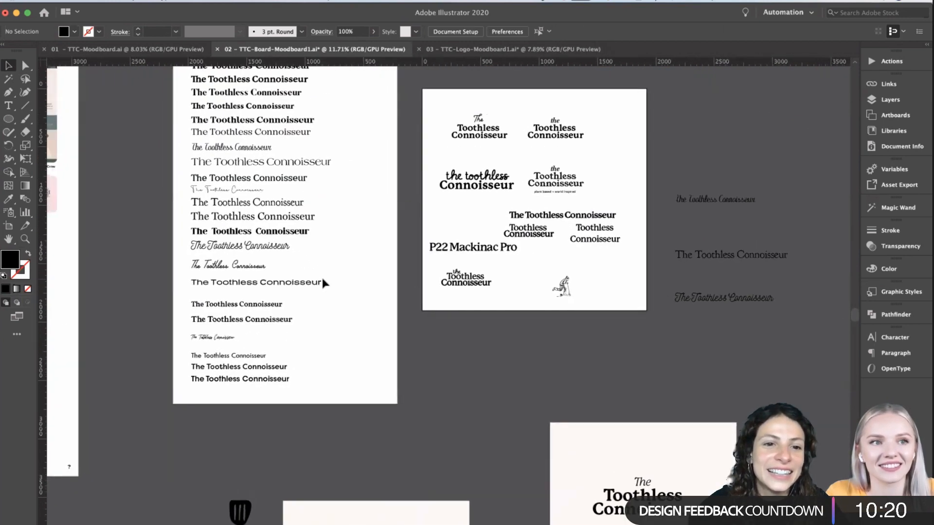
pyautogui.scroll(4, 250, 259)
pyautogui.click(300, 270)
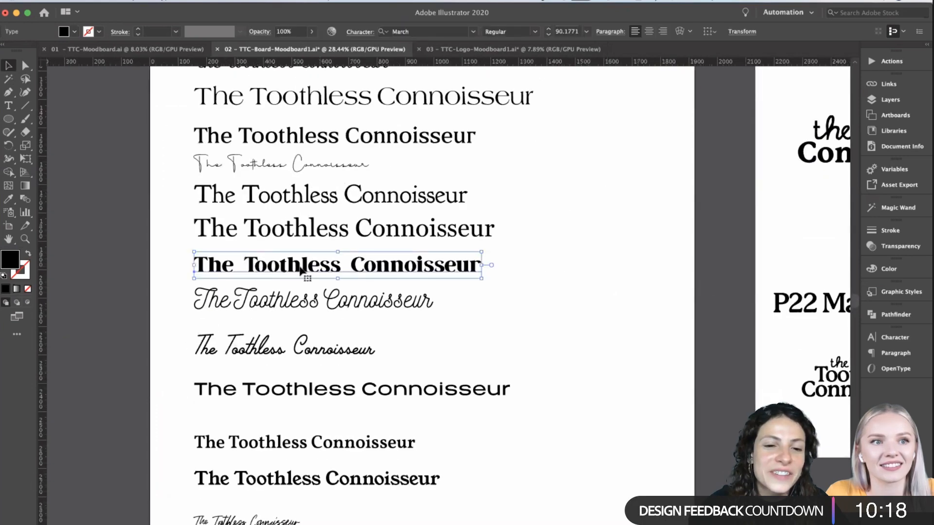
pyautogui.scroll(-4, 436, 343)
pyautogui.scroll(2, 436, 343)
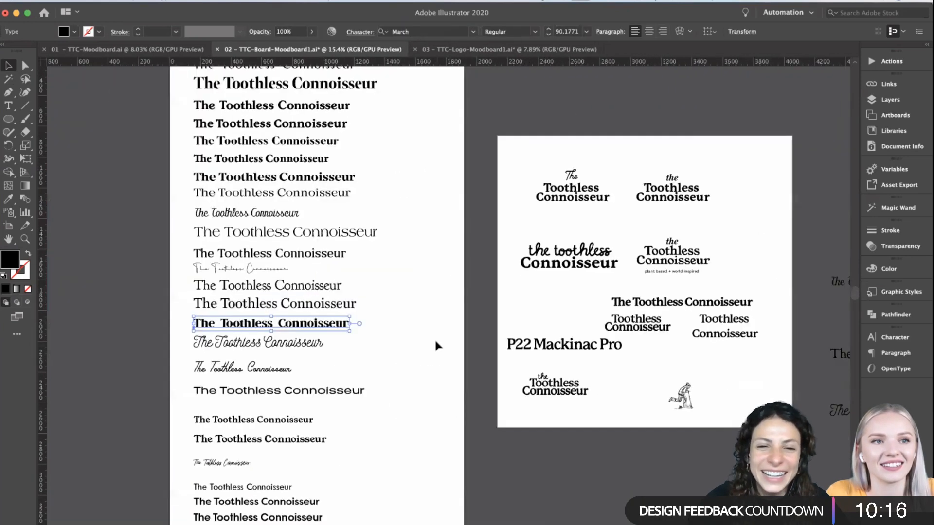
pyautogui.click(436, 342)
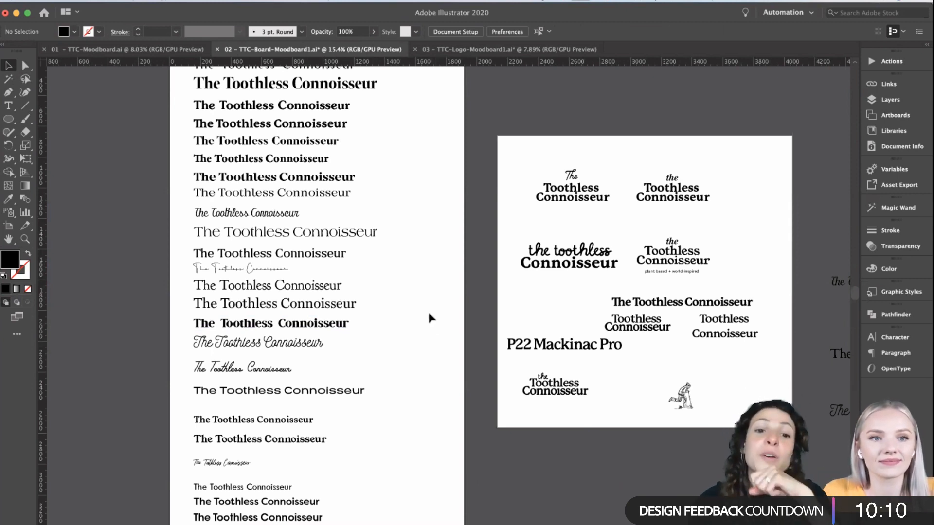
# - Move the "P22 Mackinac Pro" label slightly down and to the right, closer to the lowest stacked wordmark
pyautogui.scroll(-3, 403, 382)
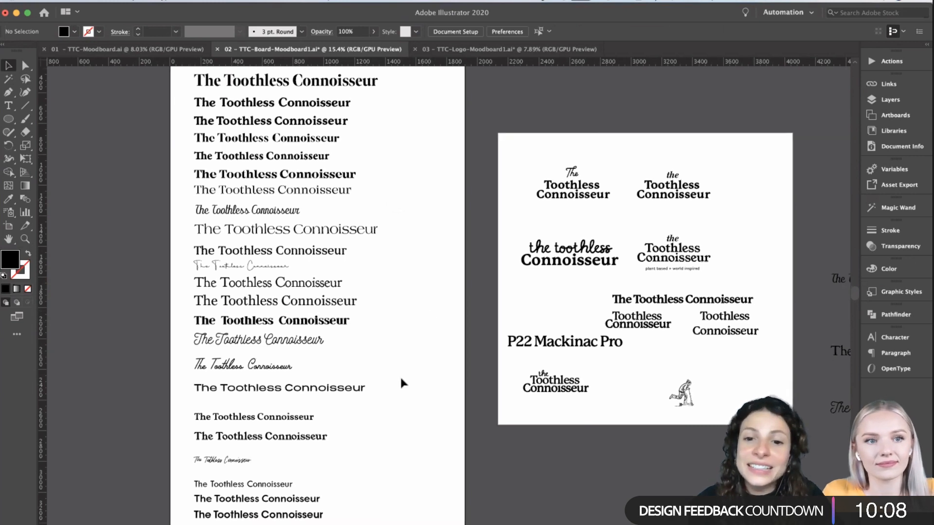
pyautogui.click(561, 296)
pyautogui.scroll(3, 559, 298)
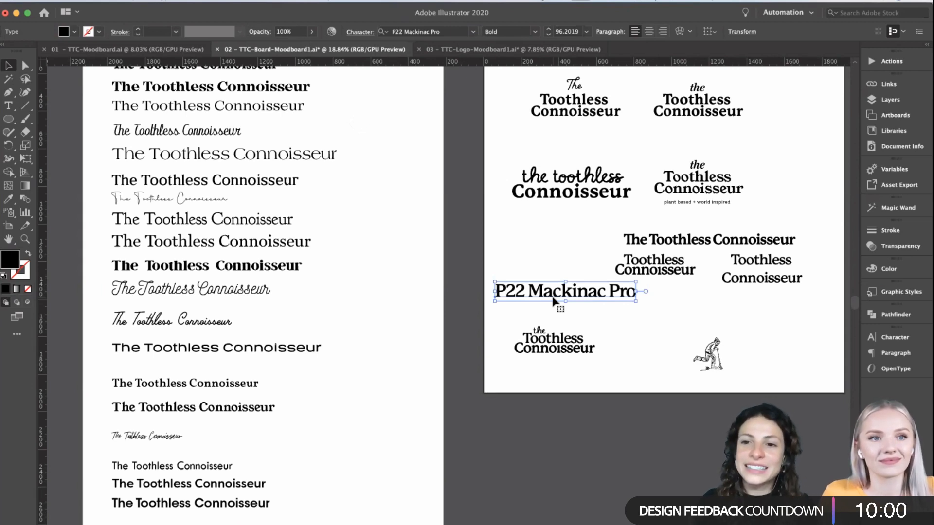
pyautogui.press('t')
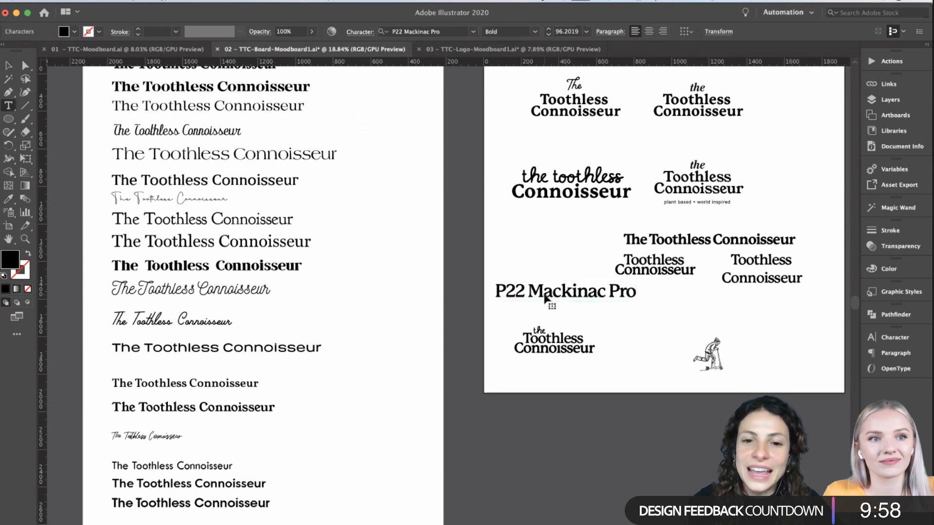
pyautogui.hscroll(3, 544, 298)
pyautogui.click(8, 66)
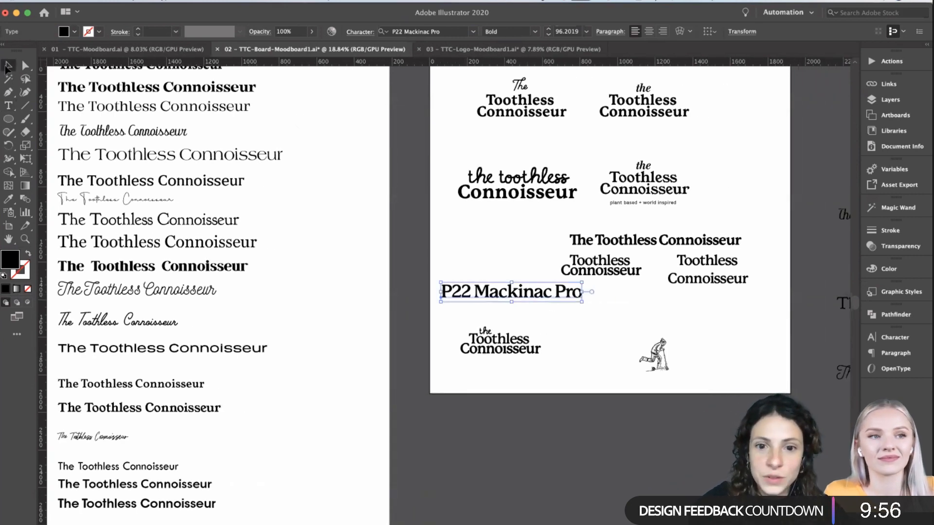
pyautogui.hscroll(3, 548, 304)
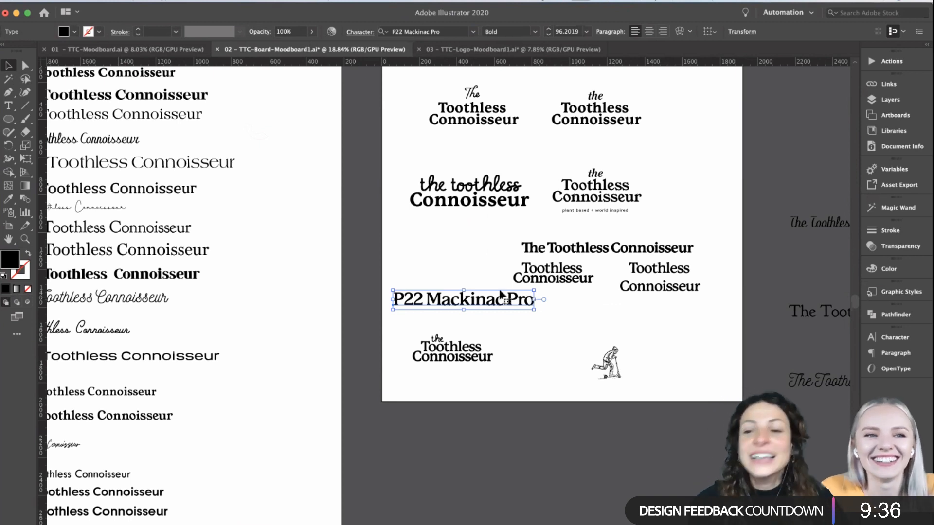
pyautogui.moveTo(462, 304); pyautogui.dragTo(475, 316)
pyautogui.press('t')
pyautogui.moveTo(370, 255); pyautogui.dragTo(176, 206)
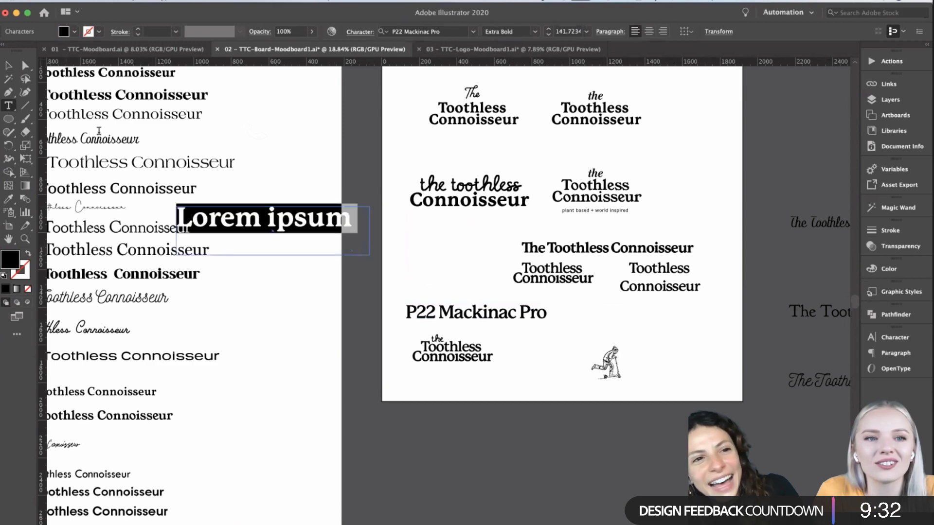
pyautogui.press('Escape')
pyautogui.press('Delete')
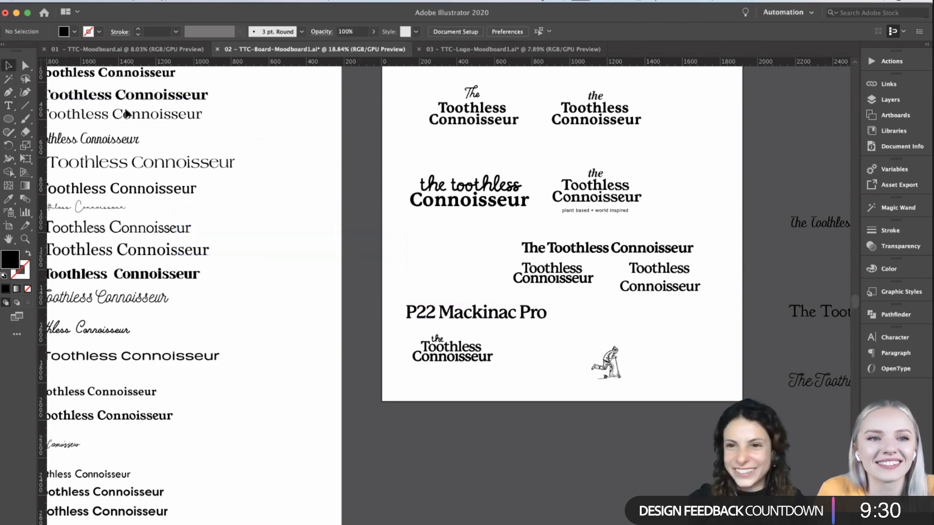
# - Check the typeface of the "P22 Mackinac Pro" label by selecting its text, leaving the wording as it is
pyautogui.hscroll(2, 532, 345)
pyautogui.scroll(-1, 531, 345)
pyautogui.scroll(4, 531, 344)
pyautogui.hscroll(4, 531, 345)
pyautogui.scroll(1, 531, 344)
pyautogui.click(422, 298)
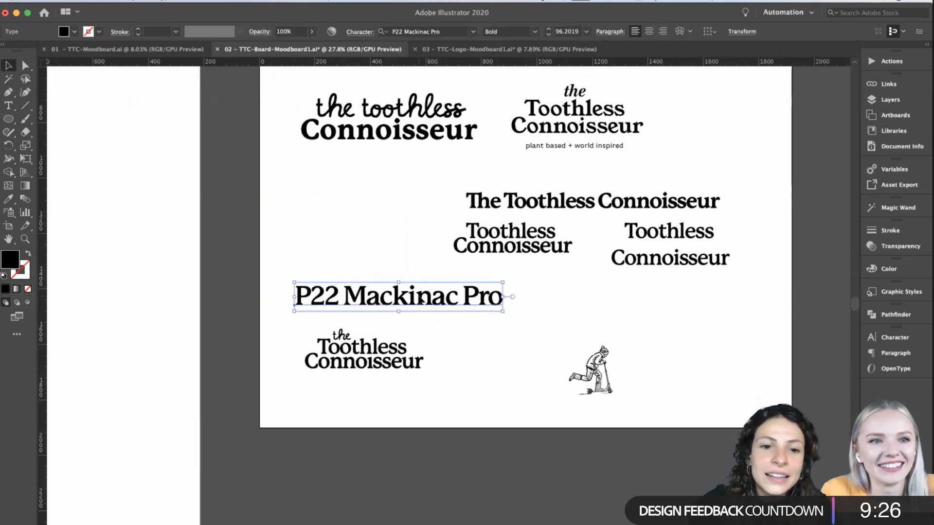
pyautogui.press('t')
pyautogui.tripleClick(426, 307)
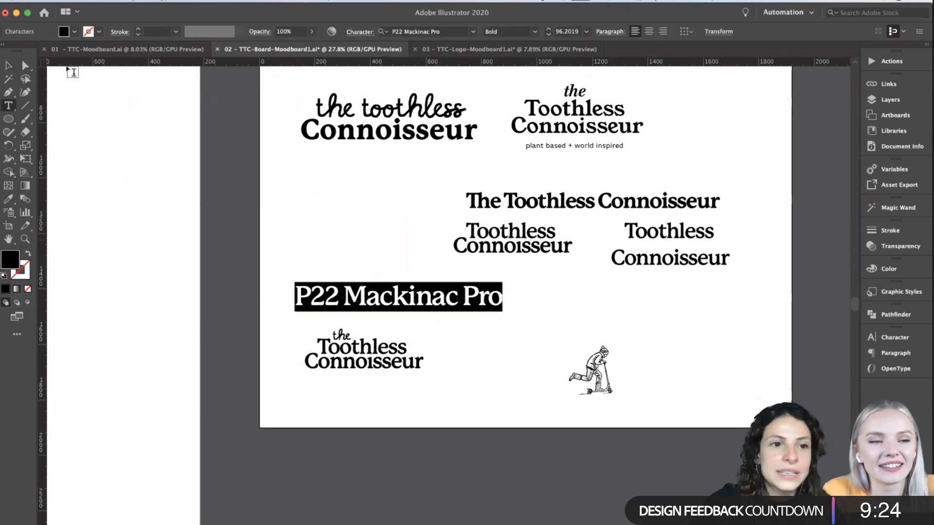
pyautogui.click(14, 62)
pyautogui.click(334, 255)
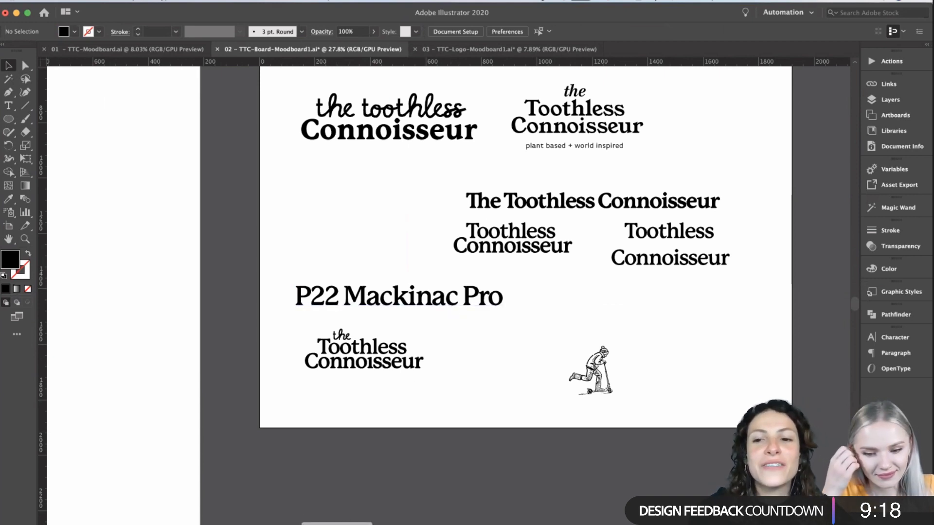
# - Switch to a new Chrome window and search Google for the Typewolf website
pyautogui.press('super+n')
pyautogui.click(644, 37)
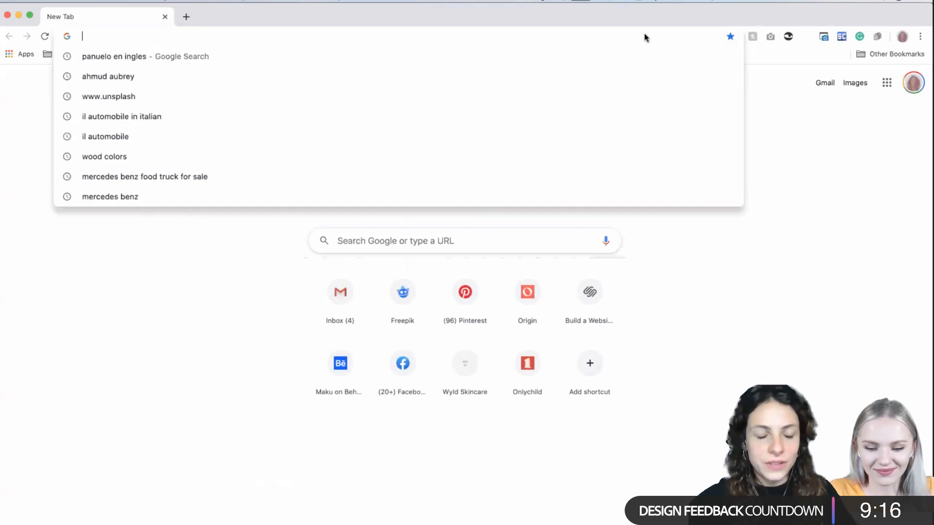
pyautogui.write('trype')
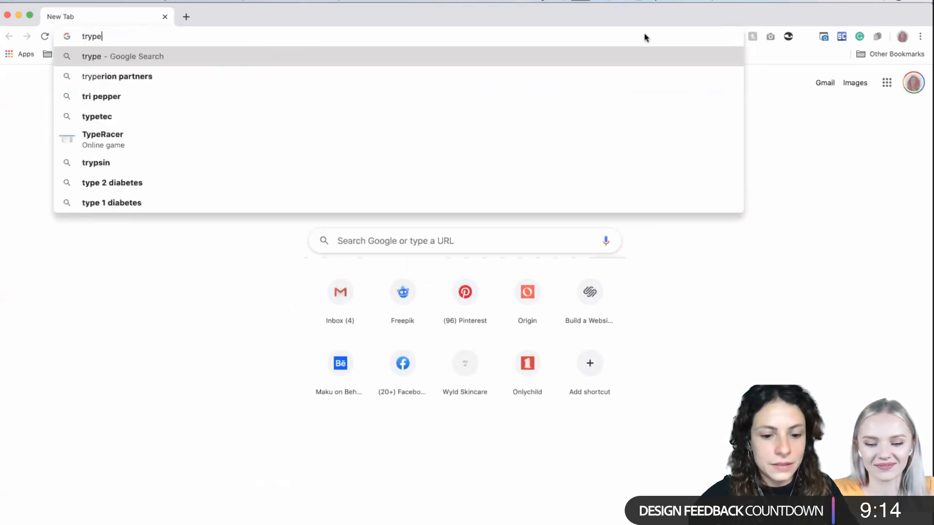
pyautogui.press('BackSpace')
pyautogui.press('BackSpace')
pyautogui.press('BackSpace')
pyautogui.press('BackSpace')
pyautogui.write('ypewold')
pyautogui.press('Return')
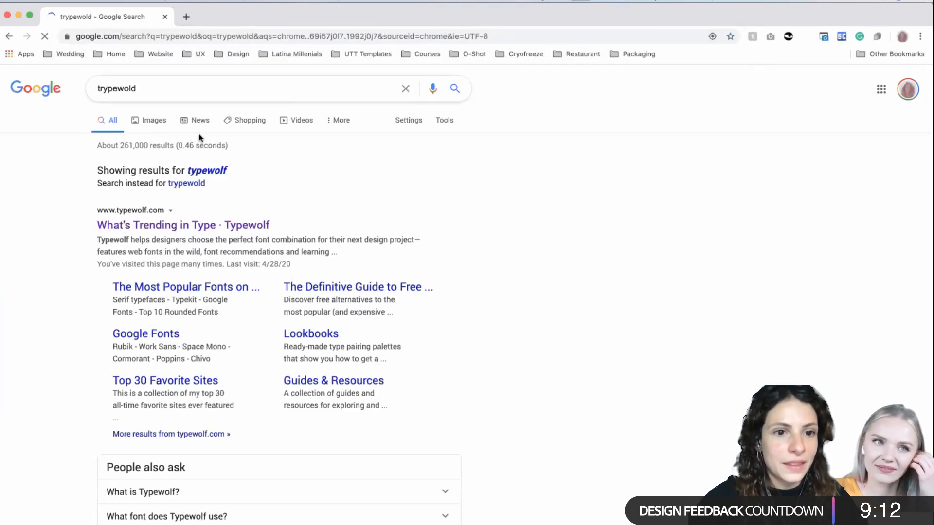
# - Open the Typewolf home page from the search results and look over its featured sites
pyautogui.click(160, 226)
pyautogui.scroll(-6, 486, 364)
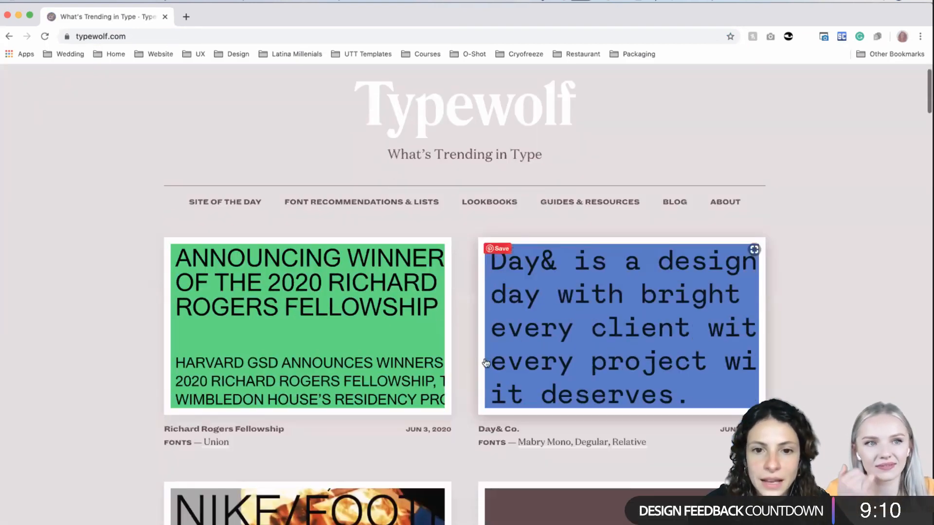
pyautogui.scroll(-7, 485, 362)
pyautogui.scroll(13, 617, 210)
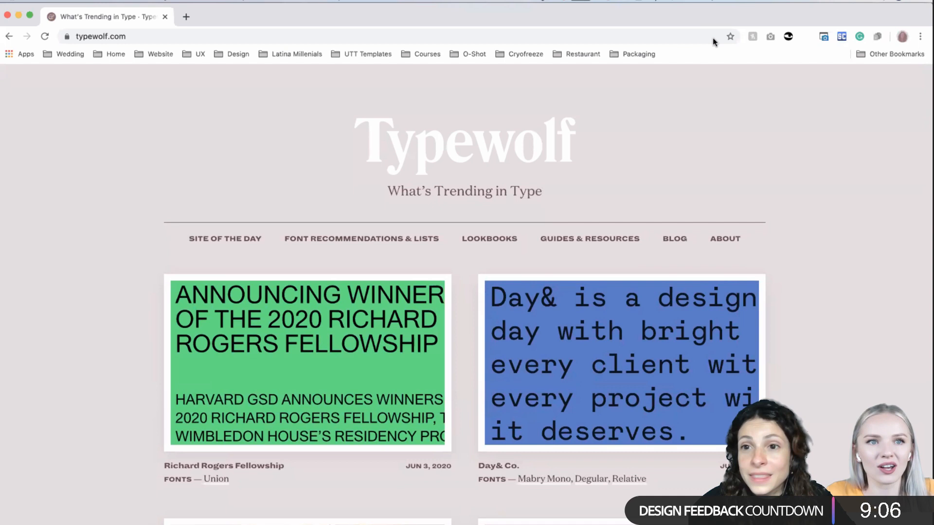
# - Search Google for "typewolf recoleta" in place of the current page address
pyautogui.click(380, 39)
pyautogui.click(324, 39)
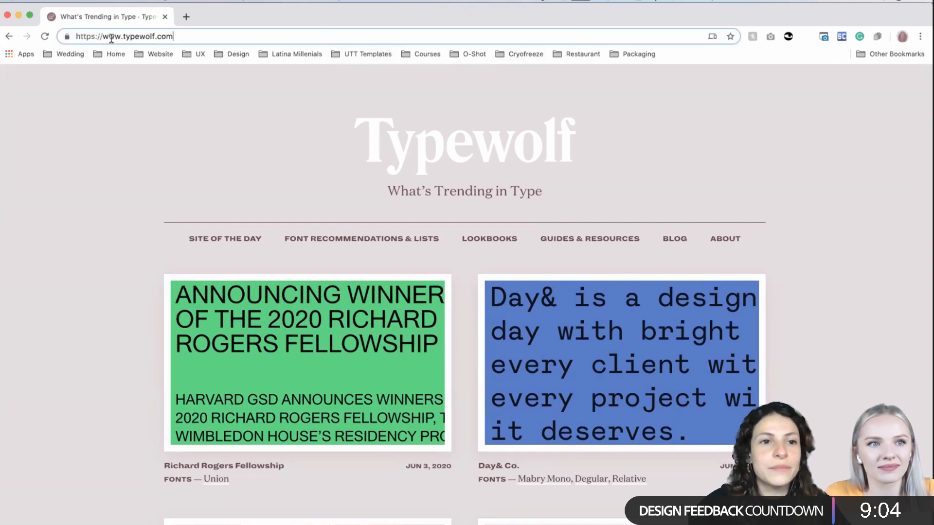
pyautogui.tripleClick(159, 36)
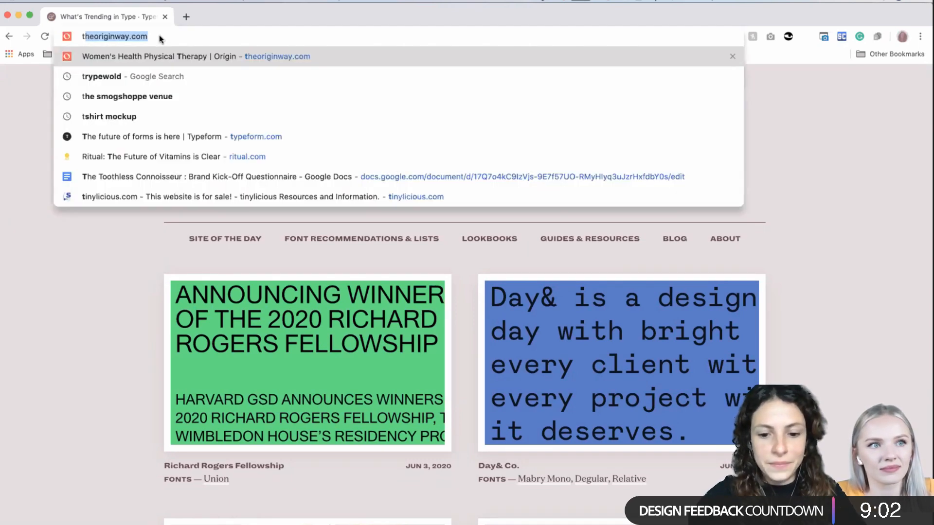
pyautogui.write('ty')
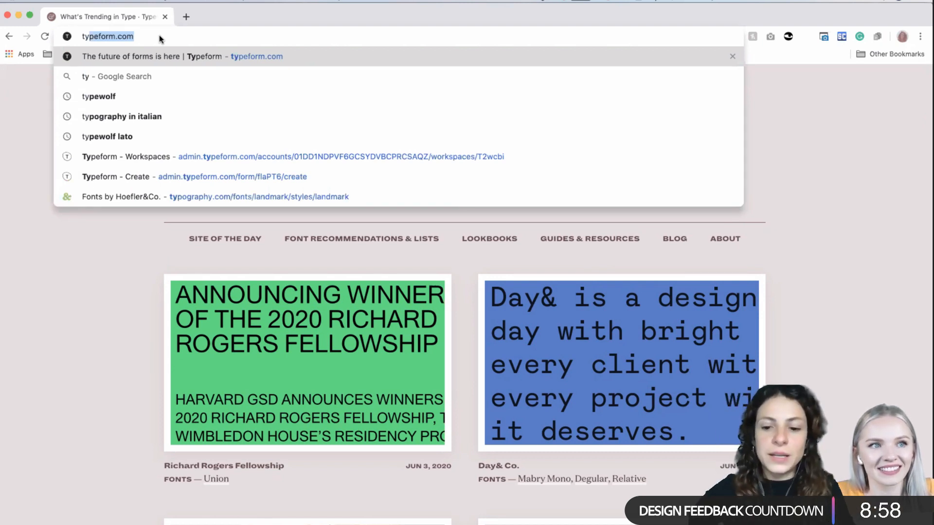
pyautogui.write('pewolf ')
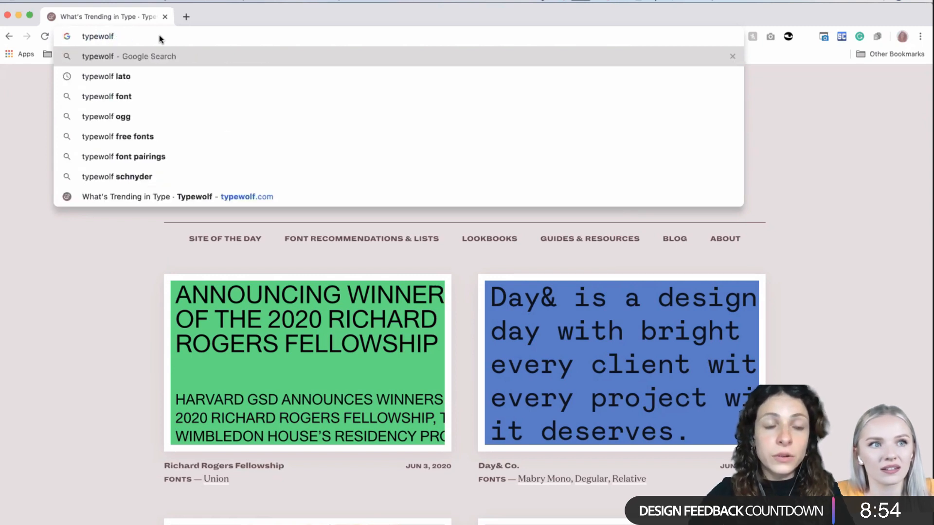
pyautogui.write('recoleta')
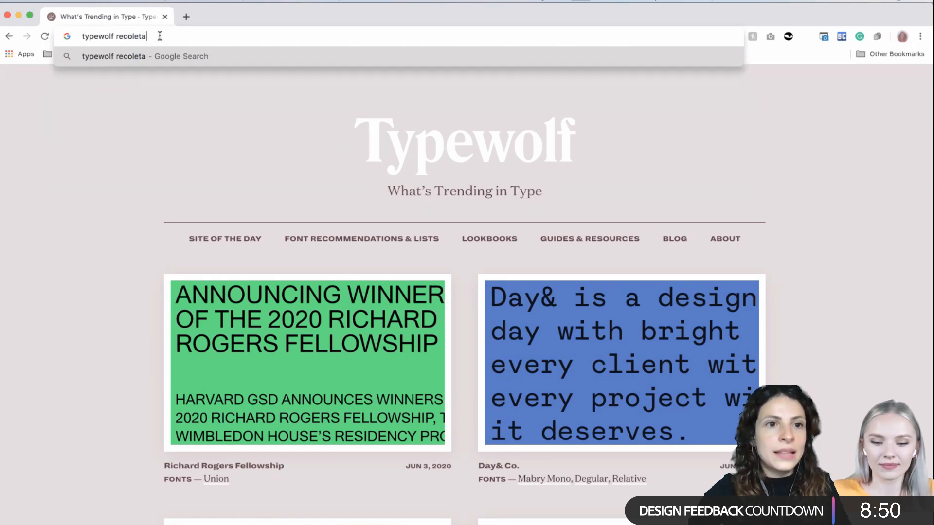
pyautogui.press('Return')
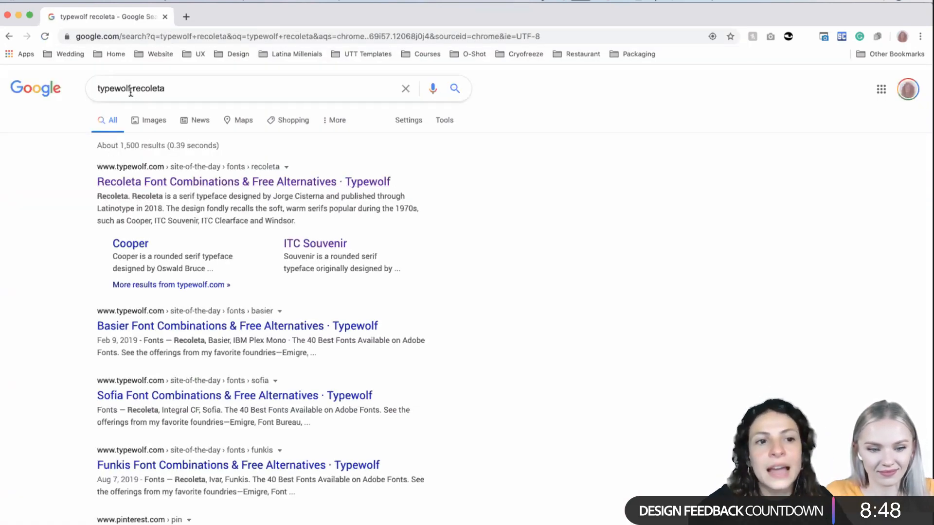
# - Open Typewolf's Recoleta font page and look over its description, specimen, similar fonts and closest Adobe Fonts match
pyautogui.click(194, 183)
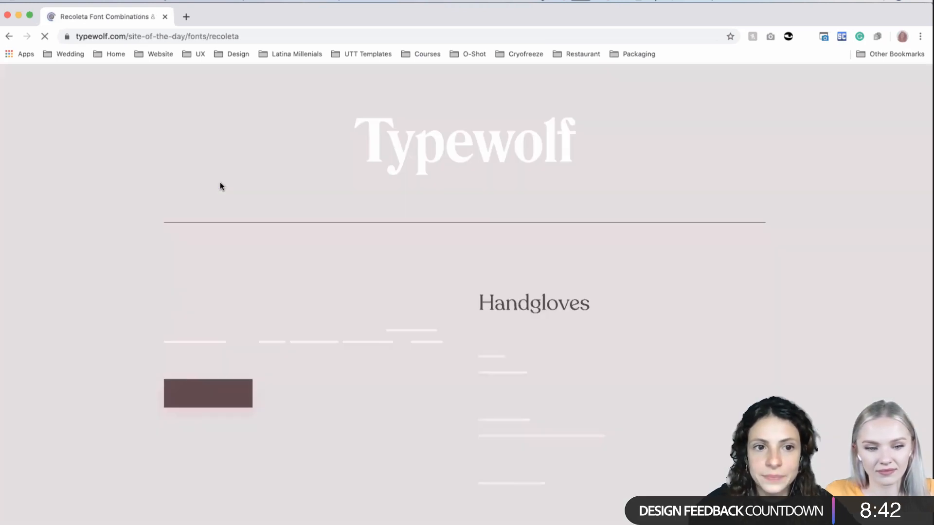
pyautogui.scroll(-2, 455, 340)
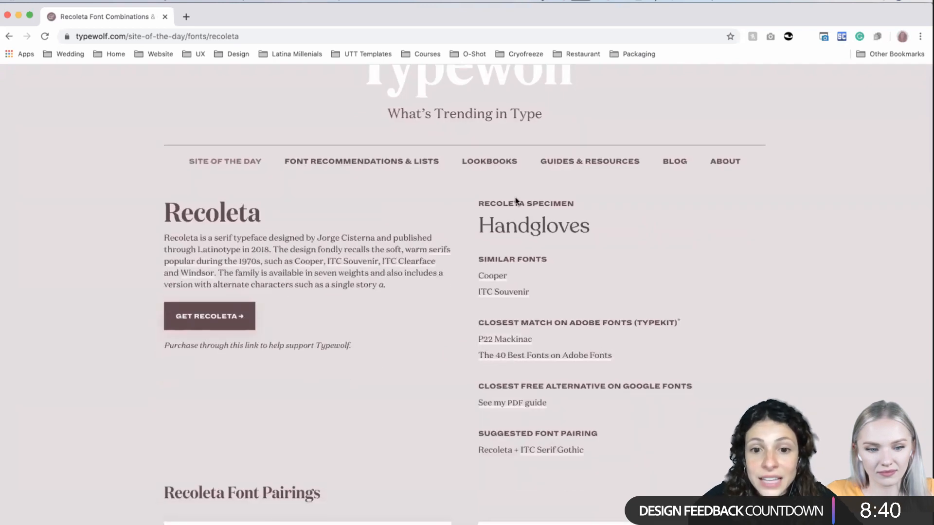
pyautogui.scroll(1, 515, 197)
pyautogui.scroll(2, 515, 197)
pyautogui.scroll(-1, 221, 261)
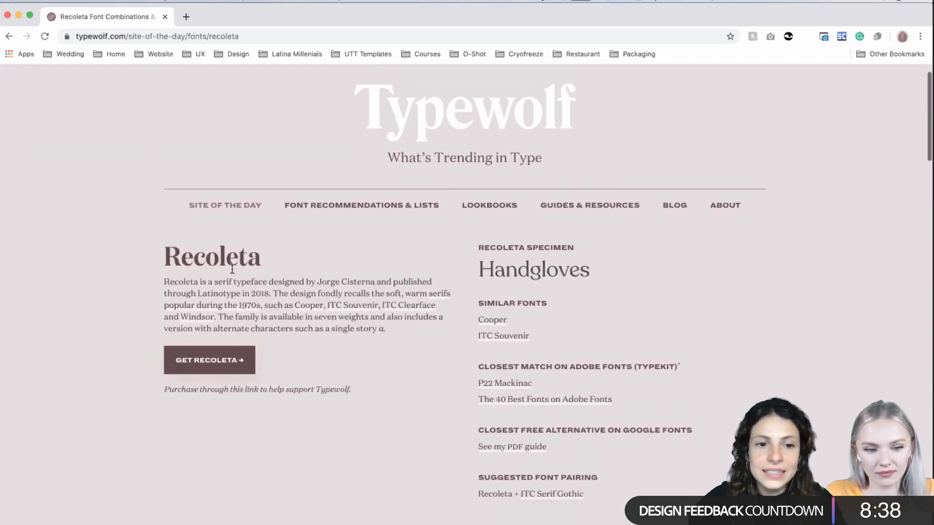
# - Highlight the "Recoleta" heading above the font's description to point out its letterforms
pyautogui.doubleClick(222, 261)
pyautogui.click(243, 258)
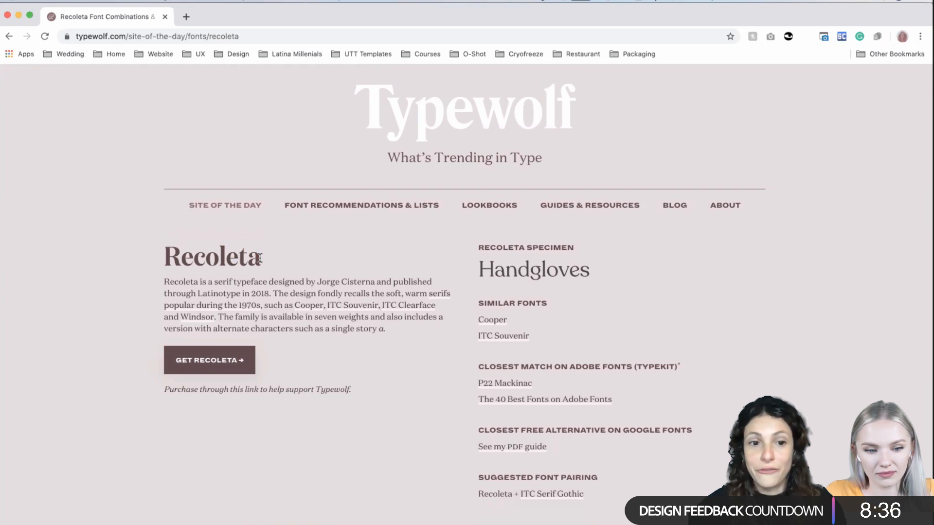
pyautogui.moveTo(259, 259); pyautogui.dragTo(167, 253)
pyautogui.doubleClick(168, 253)
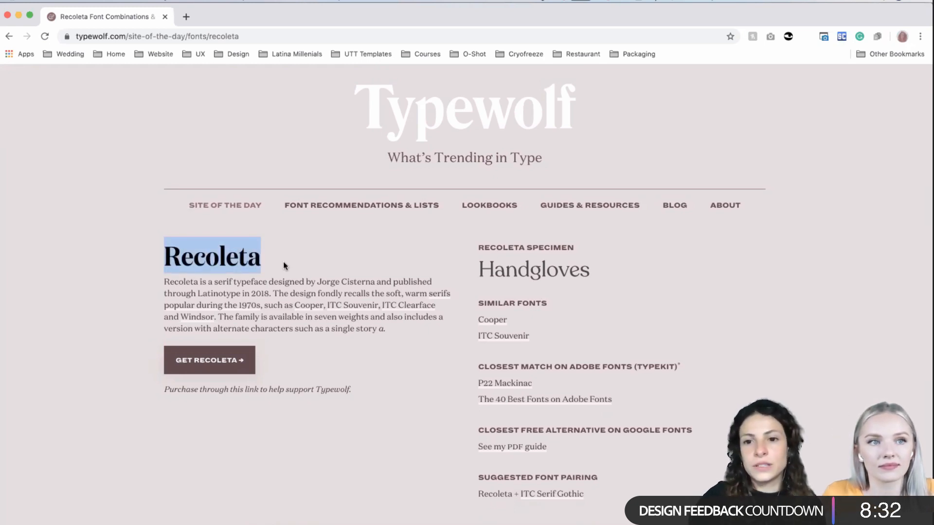
# - Look over the Recoleta page's font details and highlight the "Closest Match on Adobe Fonts (Typekit)" heading
pyautogui.scroll(-2, 377, 381)
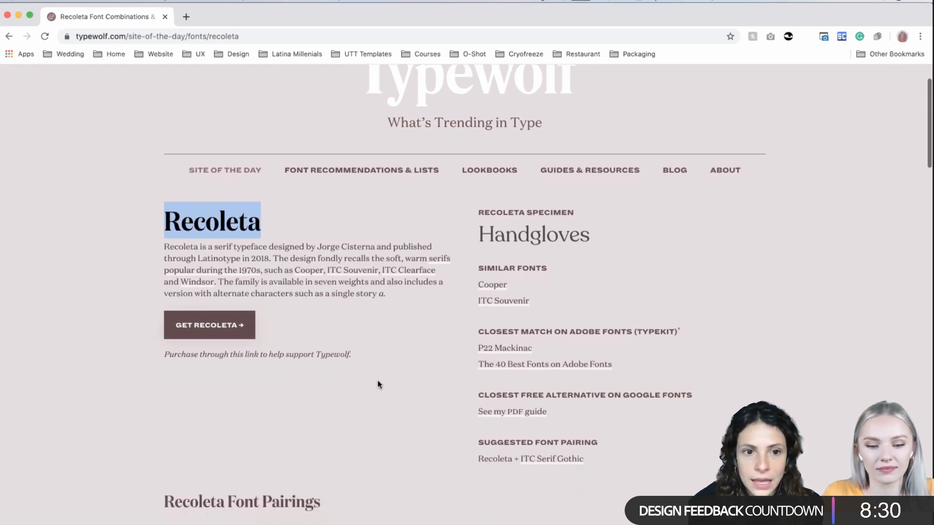
pyautogui.scroll(-1, 389, 354)
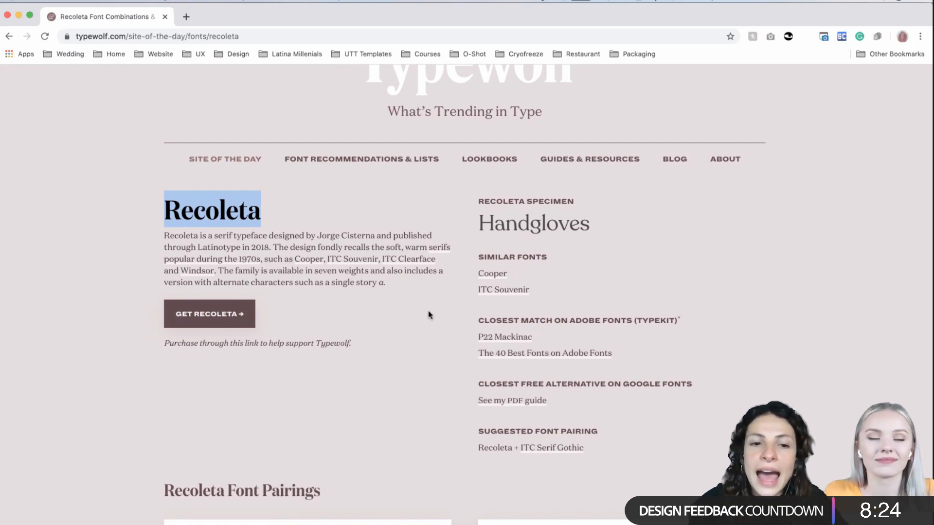
pyautogui.scroll(2, 516, 295)
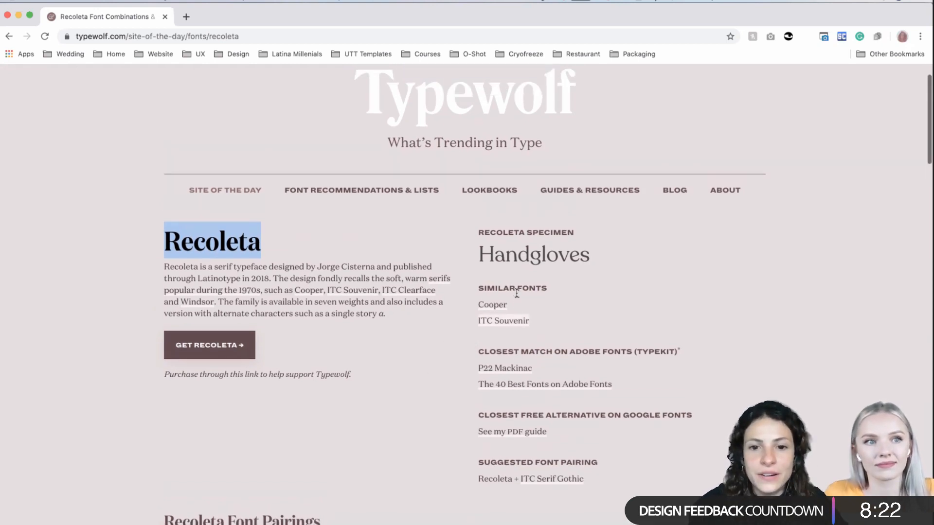
pyautogui.moveTo(484, 347); pyautogui.dragTo(678, 350)
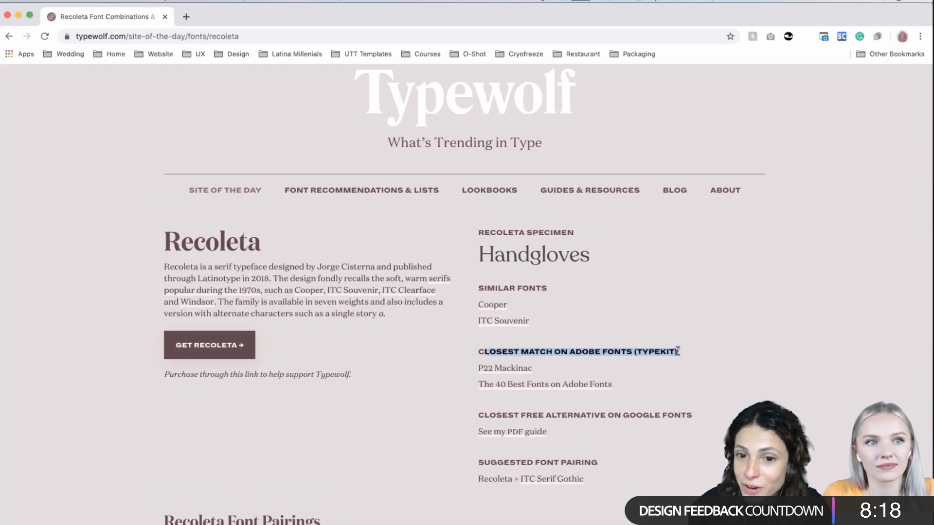
# - Try to open the P22 Mackinac link to Adobe Fonts and return to the Recoleta page
pyautogui.click(494, 372)
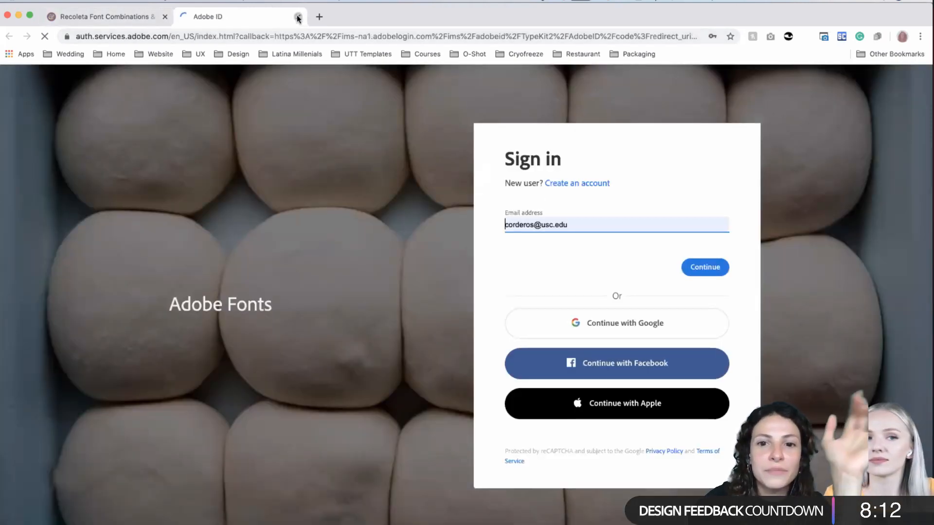
pyautogui.click(298, 17)
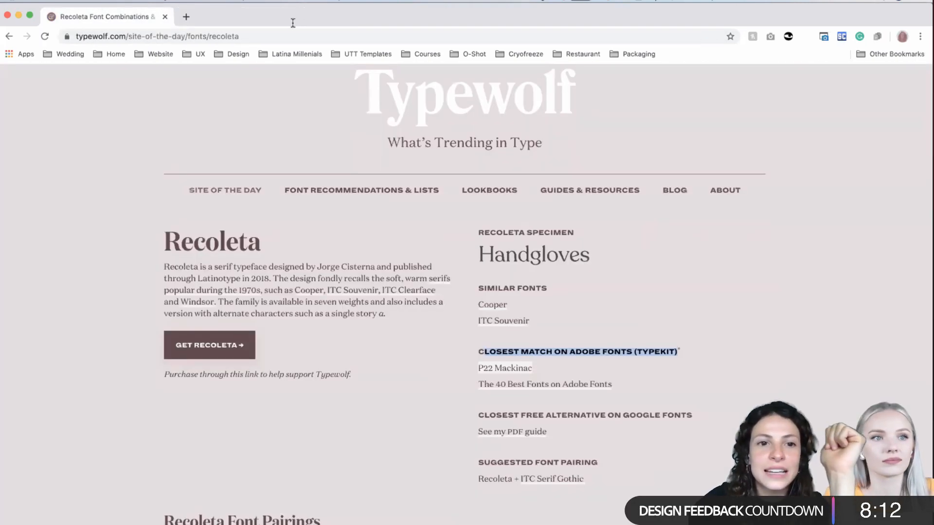
pyautogui.scroll(-1, 272, 154)
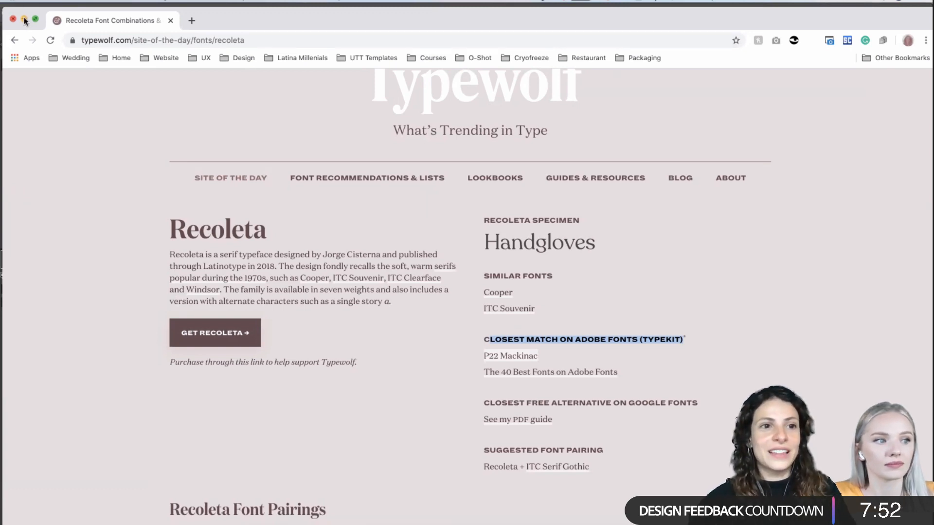
# - Switch from the browser to Illustrator and look over the P22 Mackinac Pro wordmark variations on the 02 - TTC-Board-Moodboard1 artboard
pyautogui.click(24, 19)
pyautogui.click(266, 212)
pyautogui.scroll(-2, 265, 212)
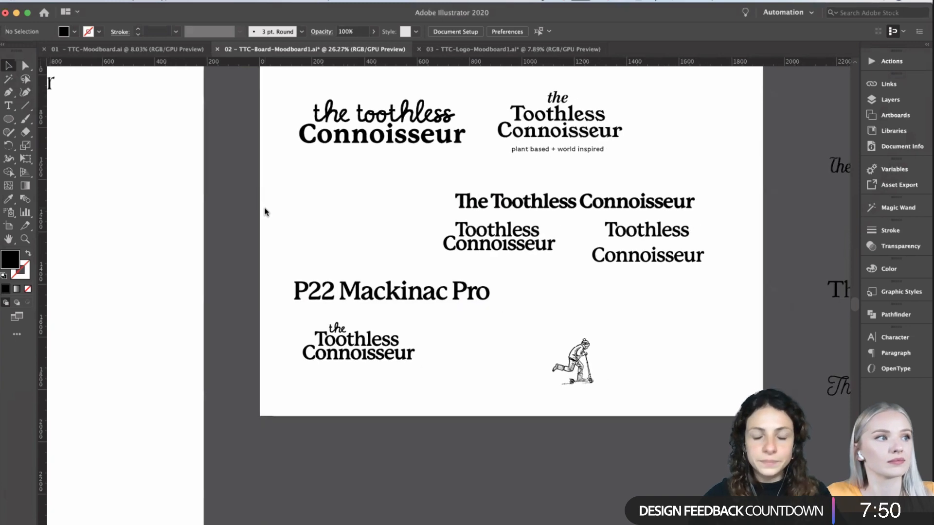
pyautogui.scroll(2, 266, 212)
pyautogui.hscroll(1, 265, 212)
pyautogui.scroll(4, 265, 212)
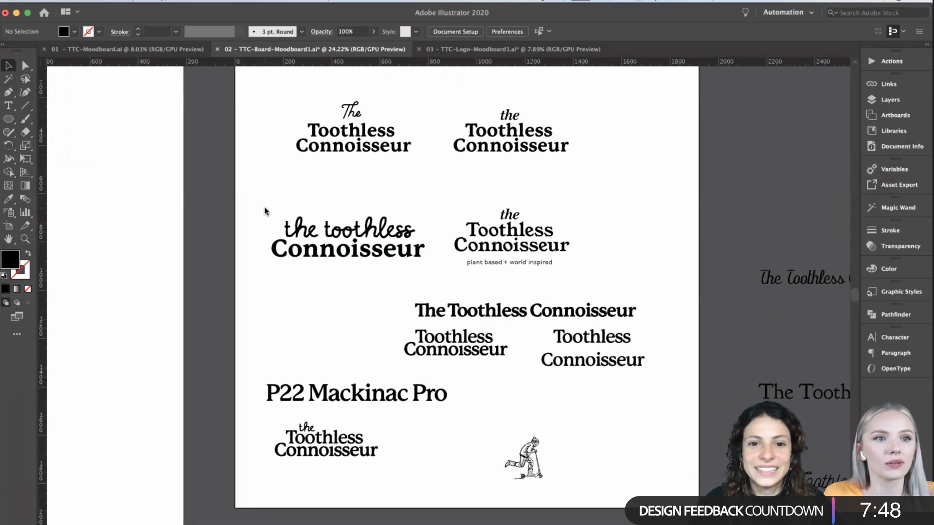
pyautogui.scroll(-2, 271, 202)
# - Compare the logo concepts in 03 - TTC-Logo-Moodboard1 with the wordmark explorations in 02 - TTC-Board-Moodboard1, ending in the logo document
pyautogui.click(500, 50)
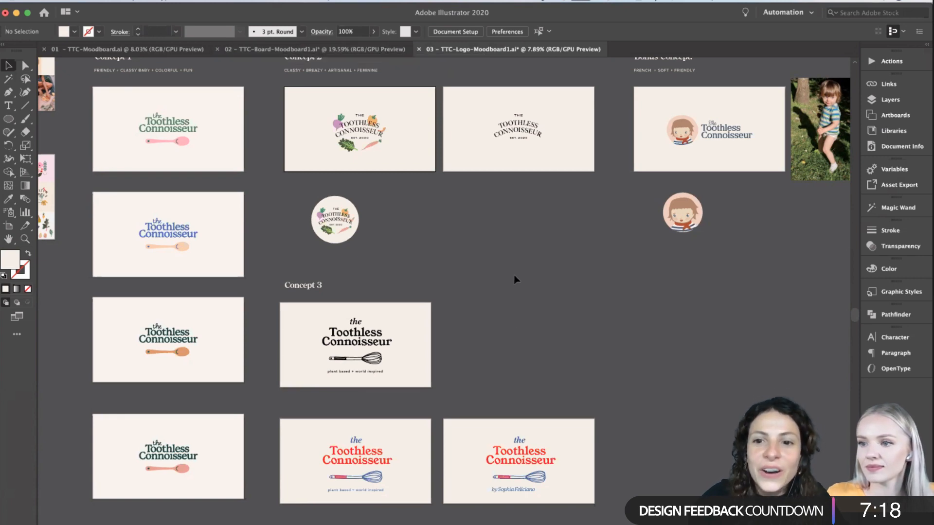
pyautogui.scroll(2, 515, 279)
pyautogui.scroll(-1, 516, 280)
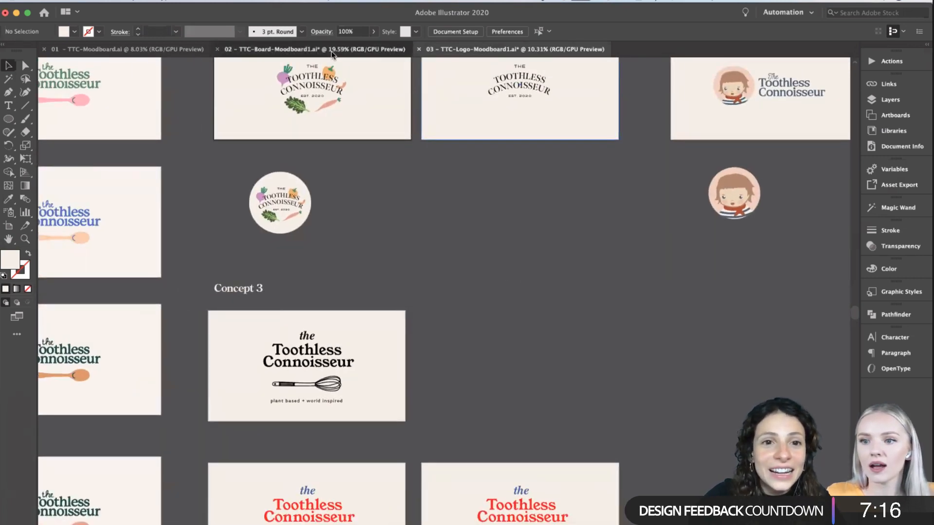
pyautogui.click(292, 49)
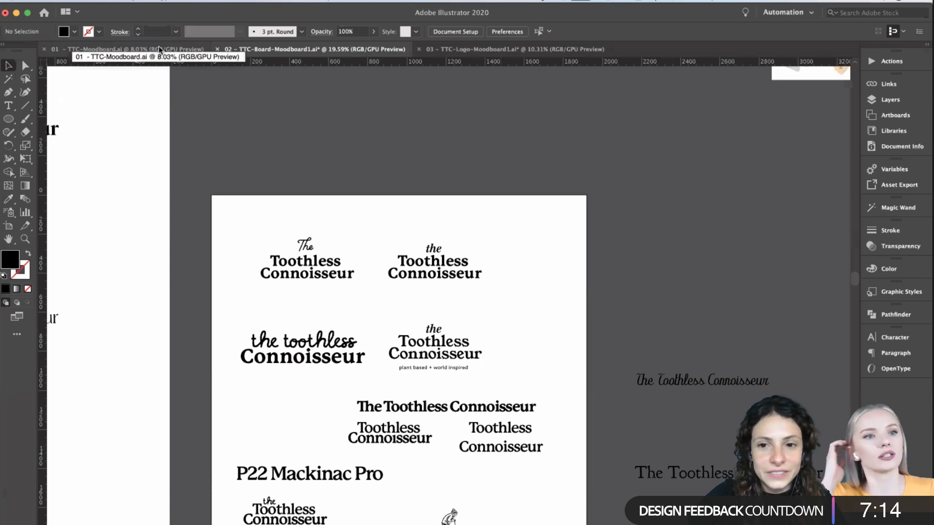
pyautogui.click(474, 49)
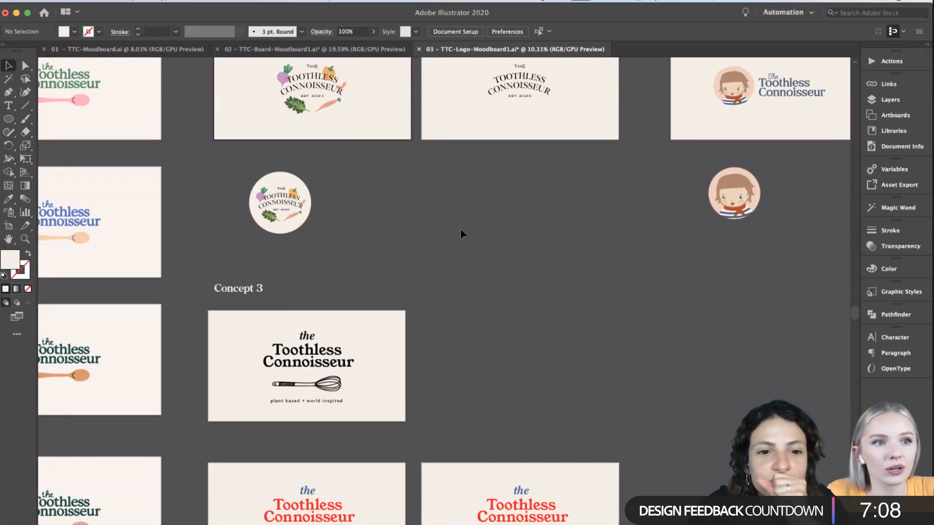
# - Examine Concepts 1, 2, 3 and the Bonus Concept as an overview together with the adjacent moodboards
pyautogui.scroll(-2, 462, 234)
pyautogui.hscroll(-3, 462, 234)
pyautogui.scroll(1, 463, 235)
pyautogui.scroll(-1, 462, 235)
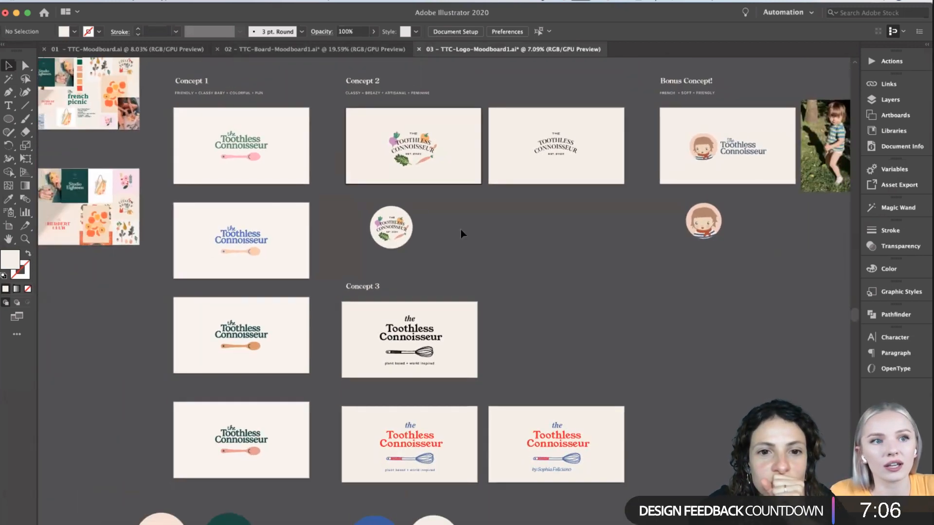
pyautogui.hscroll(-3, 463, 235)
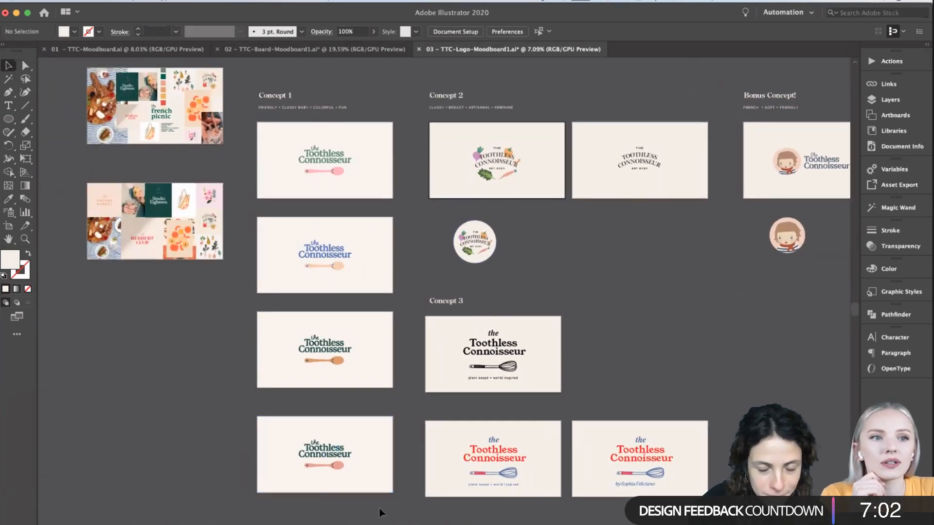
# - Inspect the Concept 1 logo with green lettering and an orange spoon up close, selecting its group and clearing the selection
pyautogui.scroll(1, 382, 511)
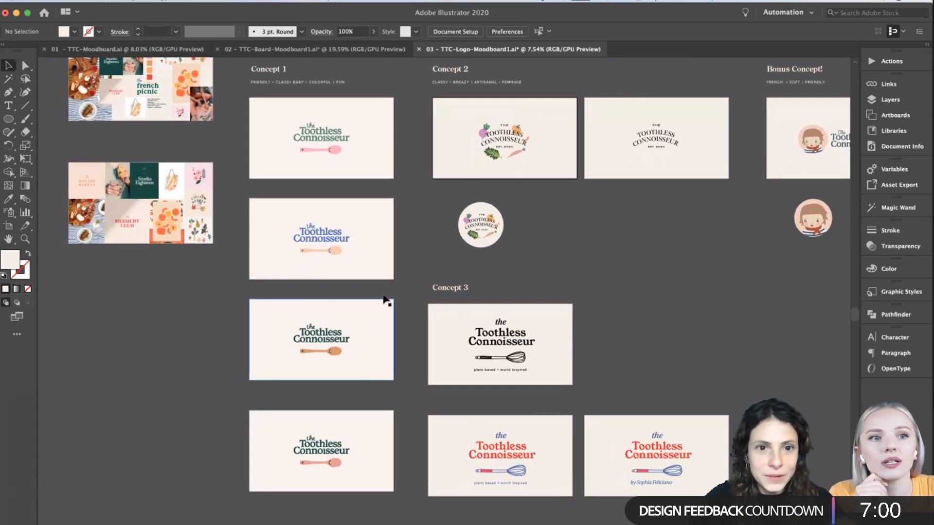
pyautogui.scroll(8, 389, 252)
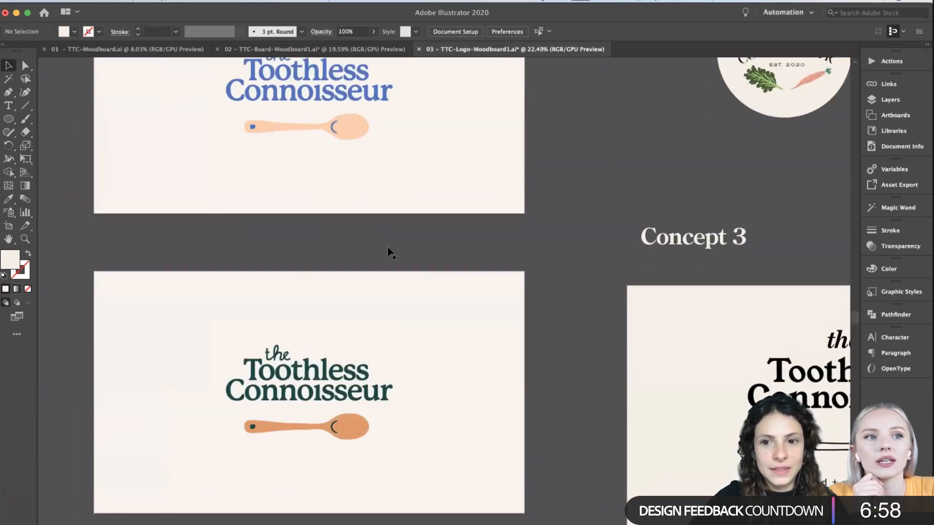
pyautogui.scroll(-4, 390, 252)
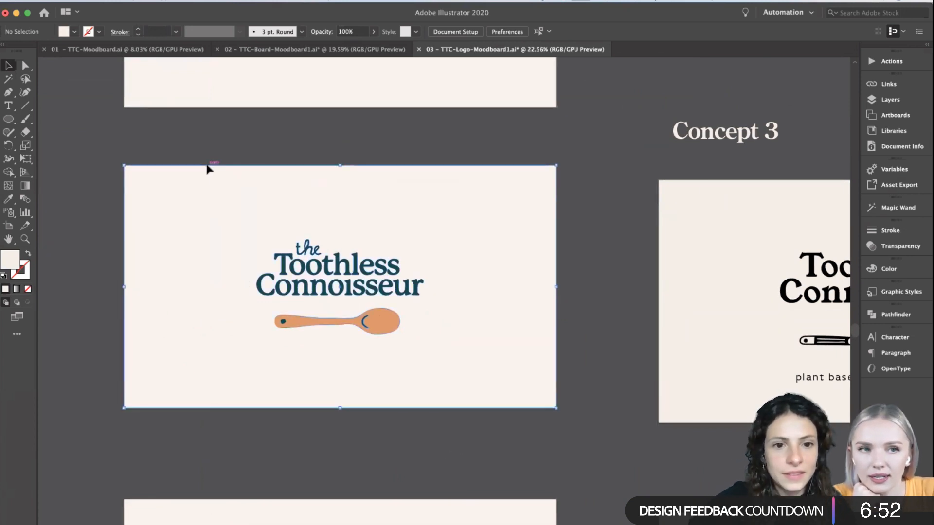
pyautogui.click(214, 166)
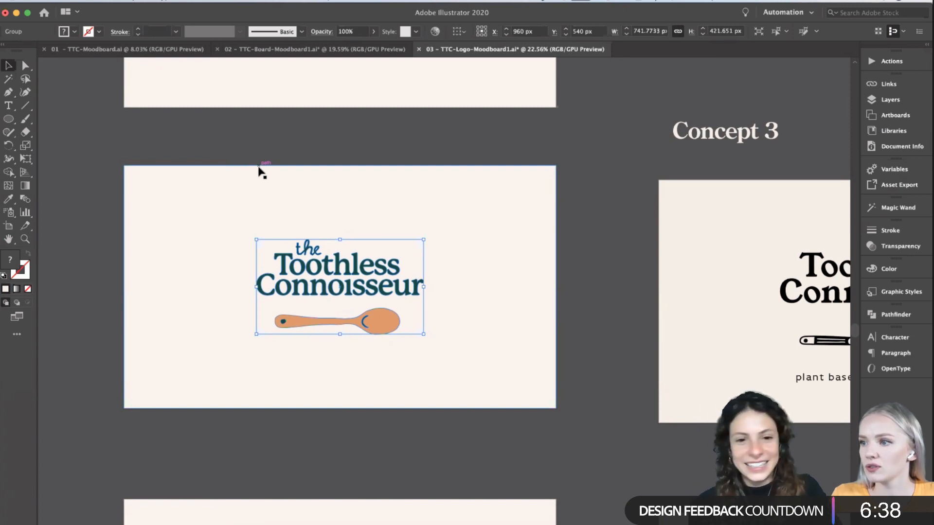
pyautogui.click(342, 131)
# - Compare the green Concept 1 logos with orange and pink spoons against the whisk logos of Concept 3
pyautogui.scroll(-1, 343, 136)
pyautogui.scroll(-1, 343, 137)
pyautogui.scroll(1, 343, 137)
pyautogui.scroll(-2, 343, 138)
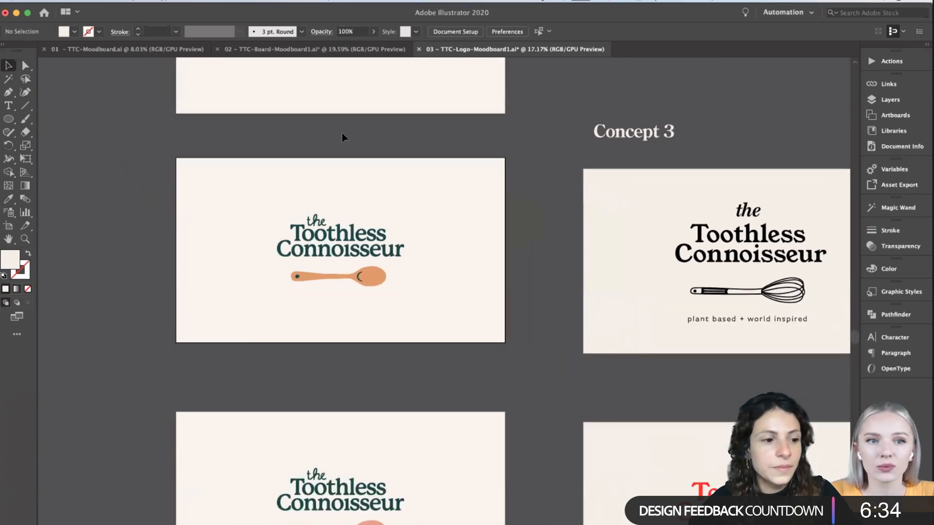
pyautogui.scroll(-1, 520, 168)
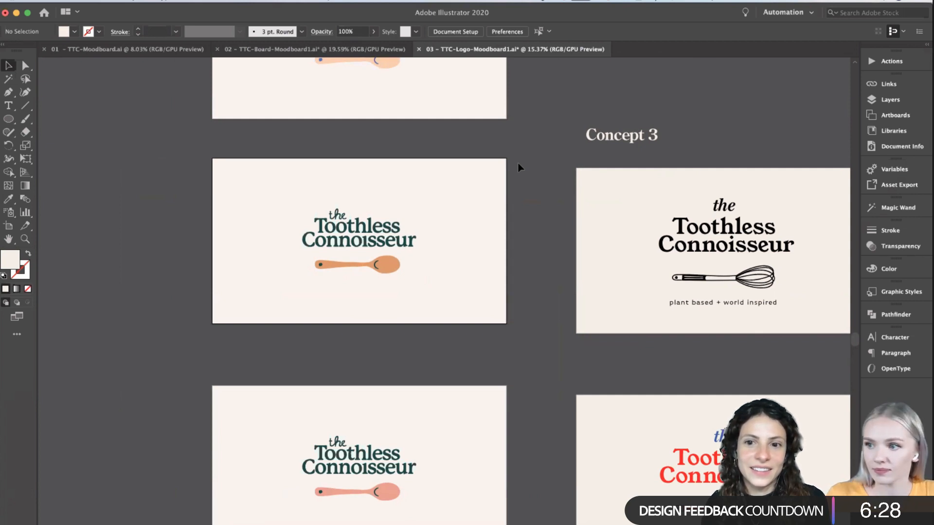
pyautogui.scroll(-2, 517, 204)
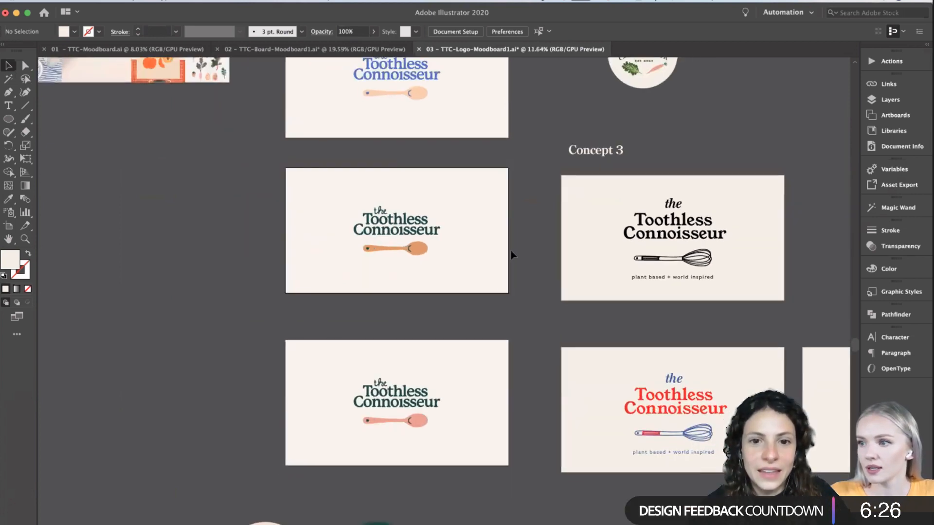
# - Marquee the orange-spoon logo artboard to point it out, clear the selection and view it beside the blue version and Concept 3
pyautogui.moveTo(522, 307); pyautogui.dragTo(279, 175)
pyautogui.click(275, 168)
pyautogui.hscroll(1, 578, 177)
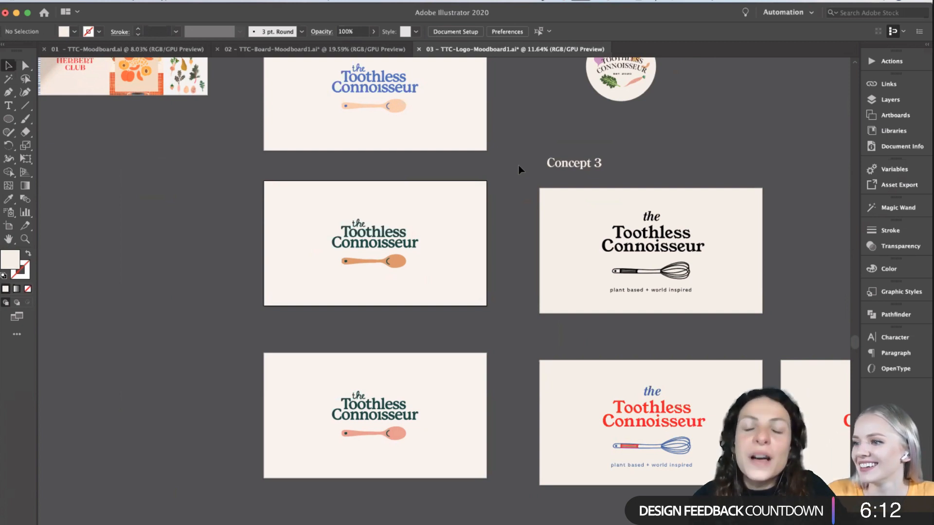
pyautogui.scroll(3, 519, 169)
pyautogui.hscroll(2, 519, 169)
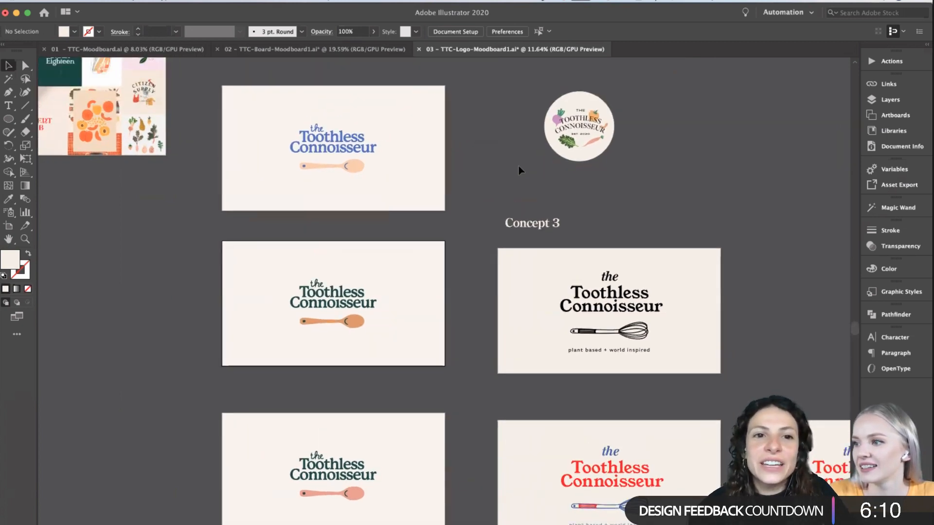
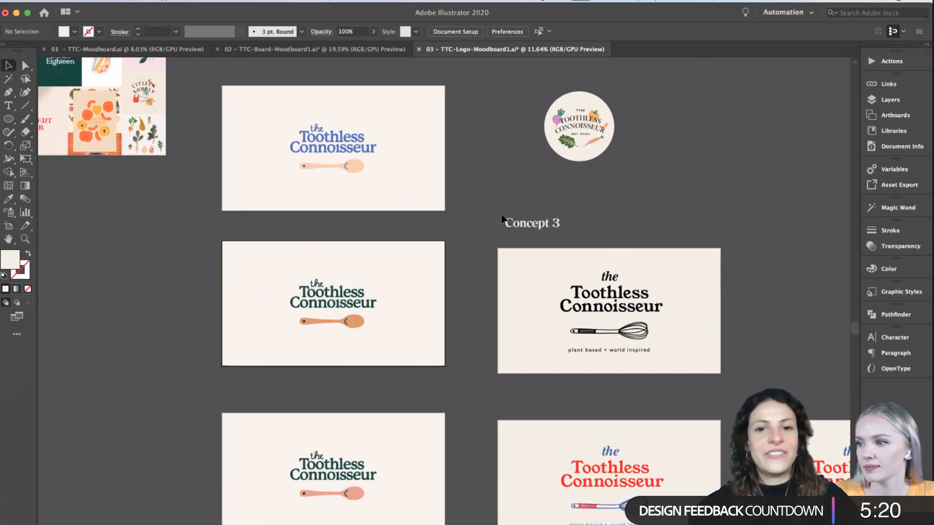
# - Compare the Concept 1 spoon colour variations with the Concept 3 whisk logos, the badges and the moodboards alongside
pyautogui.scroll(-2, 490, 188)
pyautogui.scroll(-1, 489, 188)
pyautogui.hscroll(1, 489, 188)
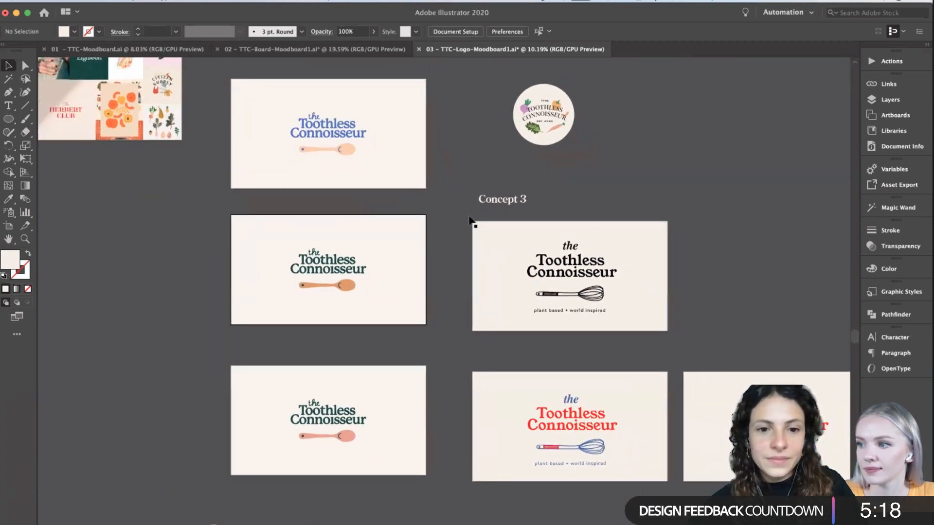
pyautogui.rightClick(417, 311)
pyautogui.click(437, 283)
pyautogui.scroll(-3, 437, 283)
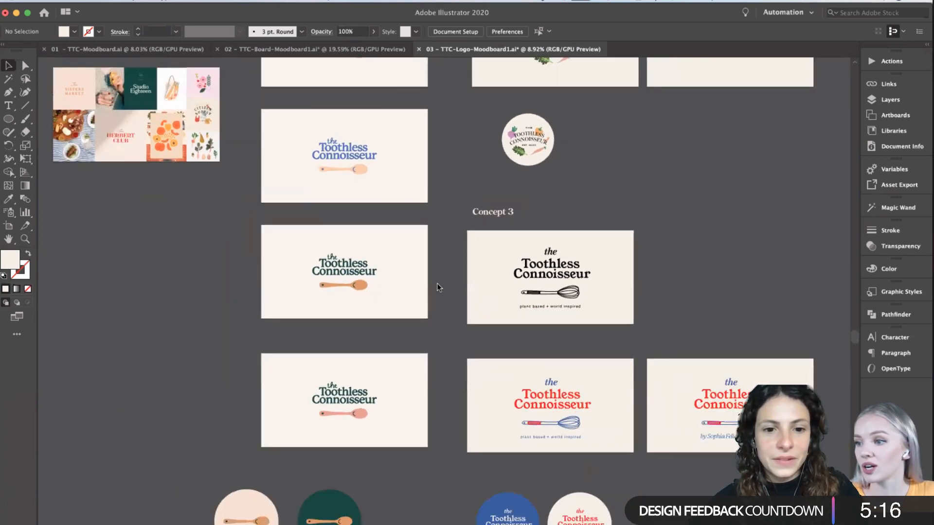
pyautogui.hscroll(-2, 437, 283)
pyautogui.scroll(1, 437, 284)
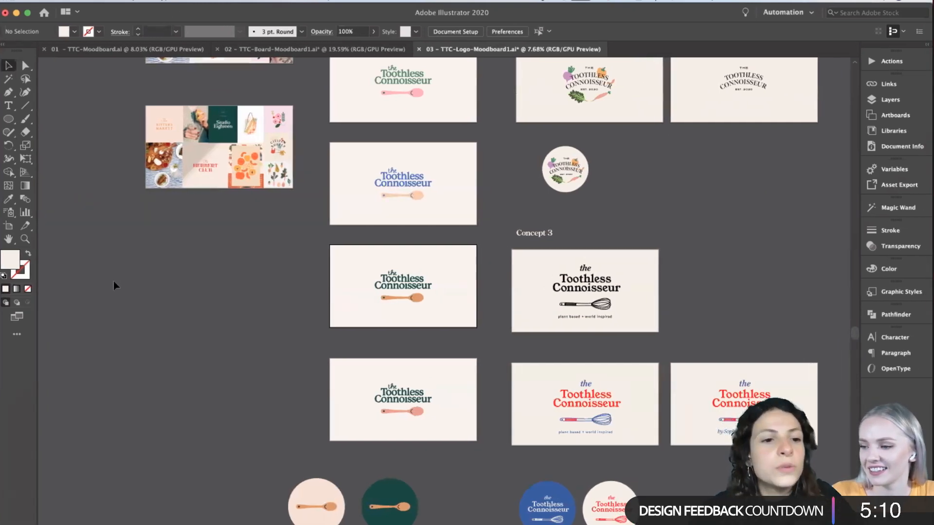
pyautogui.hotkey('shift', 'o')
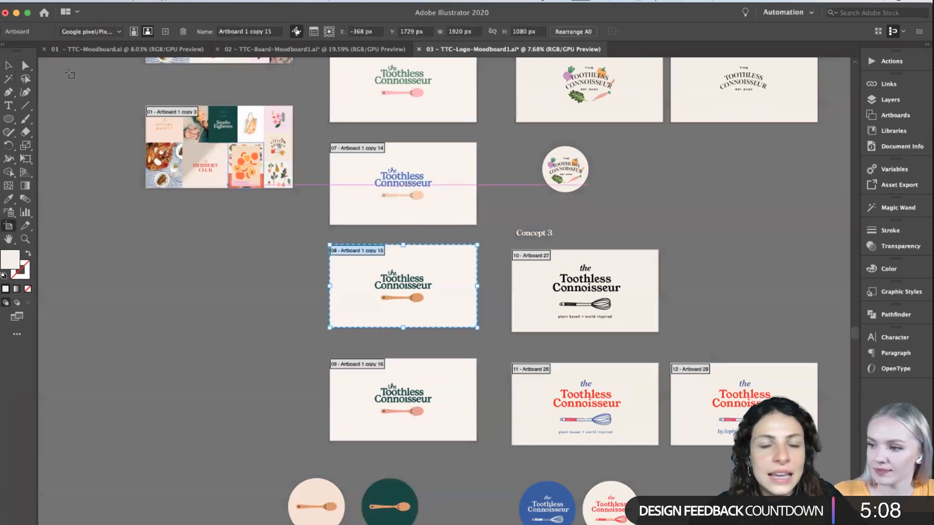
pyautogui.click(11, 65)
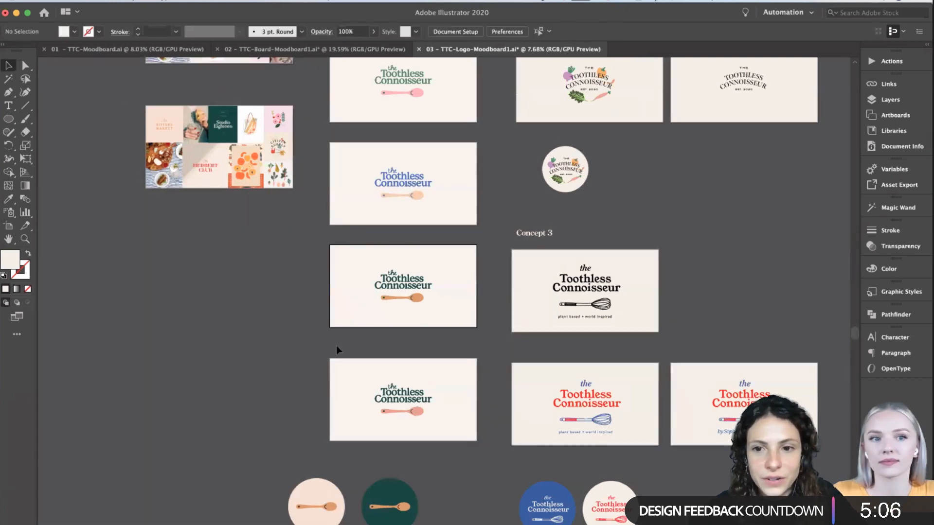
pyautogui.scroll(-1, 459, 350)
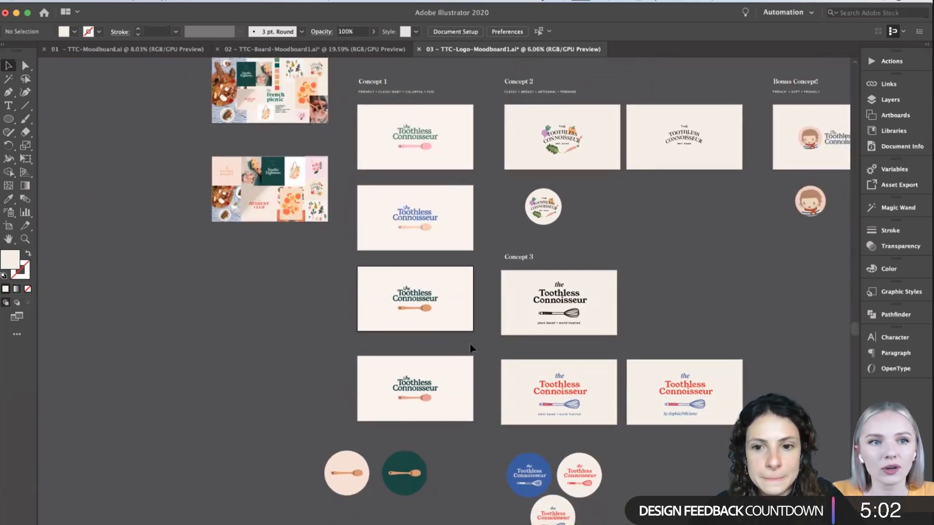
pyautogui.scroll(1, 474, 343)
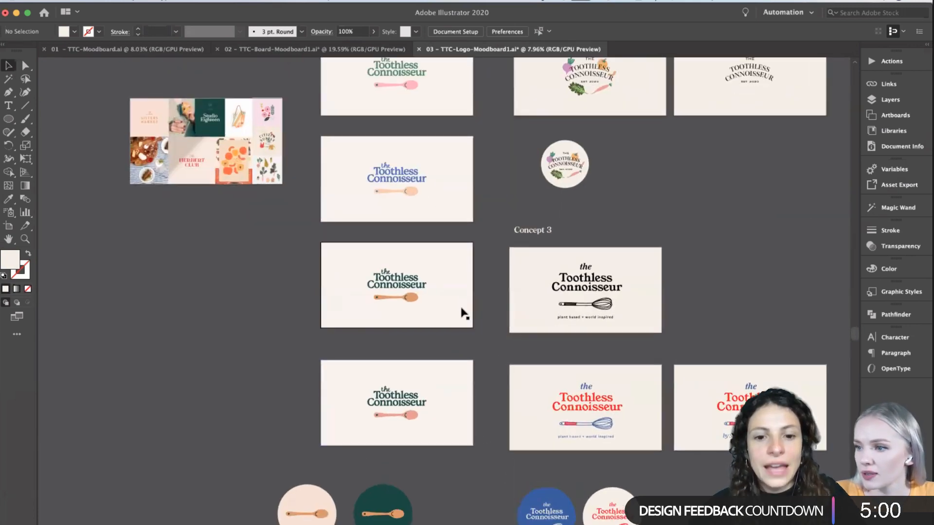
pyautogui.scroll(-1, 461, 311)
pyautogui.hscroll(-3, 457, 412)
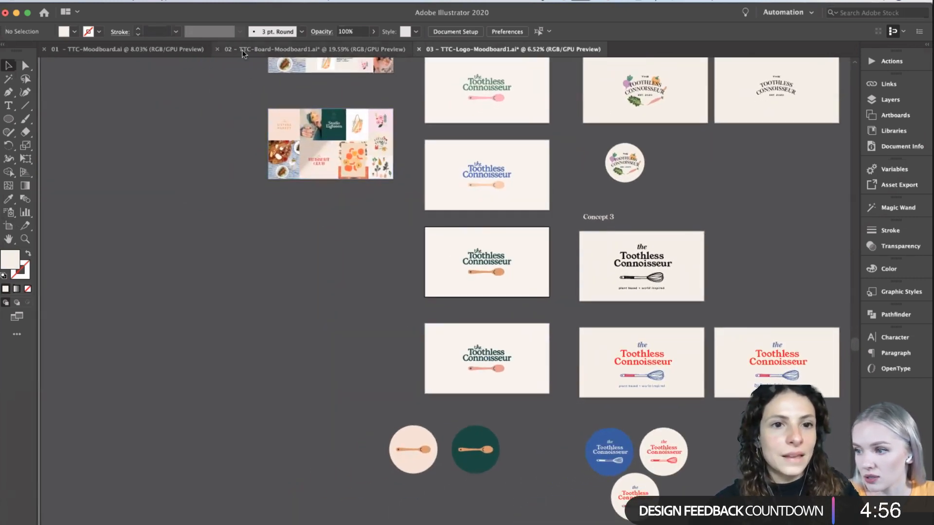
# - Copy the green logo with the pink spoon, including its background, from the logo document into 02 - TTC-Board-Moodboard1
pyautogui.moveTo(561, 403); pyautogui.dragTo(445, 332)
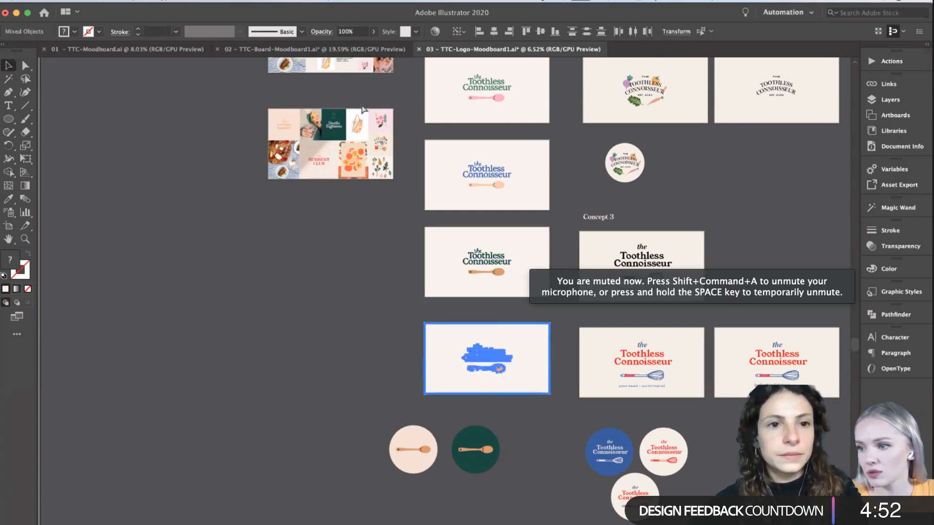
pyautogui.click(167, 49)
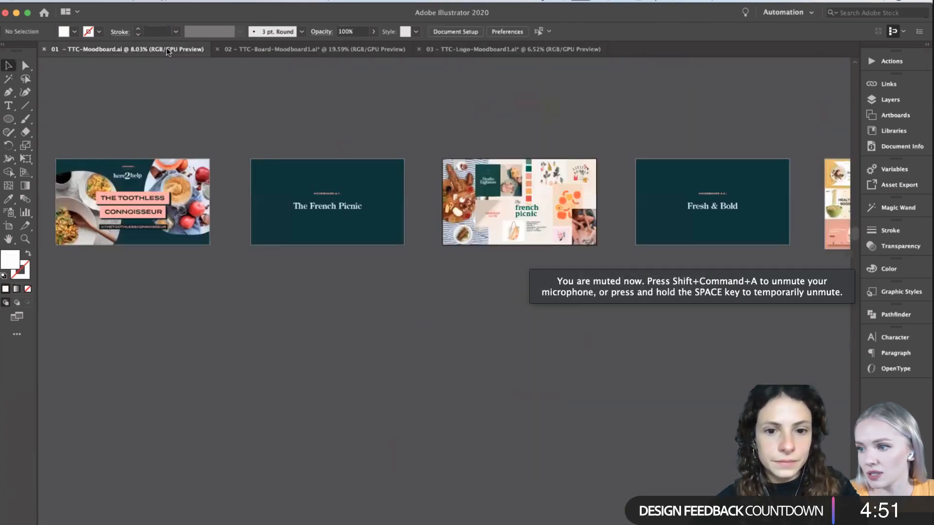
pyautogui.click(318, 49)
pyautogui.scroll(-3, 333, 88)
pyautogui.moveTo(396, 92); pyautogui.dragTo(363, 358)
pyautogui.press('super+v')
# - Move the pasted logo to the empty area above the photos and duplicate it into a row of three copies
pyautogui.moveTo(433, 301); pyautogui.dragTo(353, 108)
pyautogui.scroll(-5, 343, 339)
pyautogui.moveTo(368, 128); pyautogui.dragTo(569, 153)
pyautogui.click(389, 246)
pyautogui.scroll(5, 389, 246)
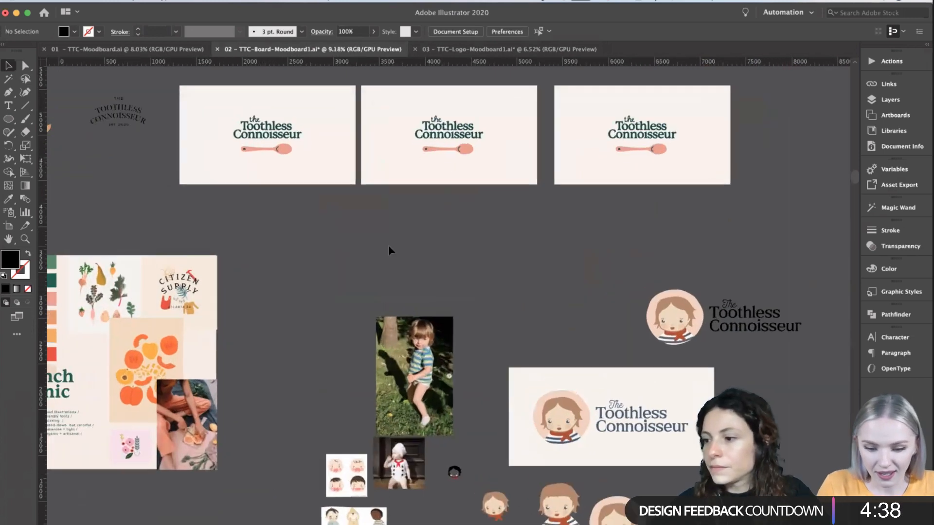
# - Recolour the lettering of the first logo copy with red sampled by the Eyedropper from the red whisk illustration
pyautogui.doubleClick(283, 193)
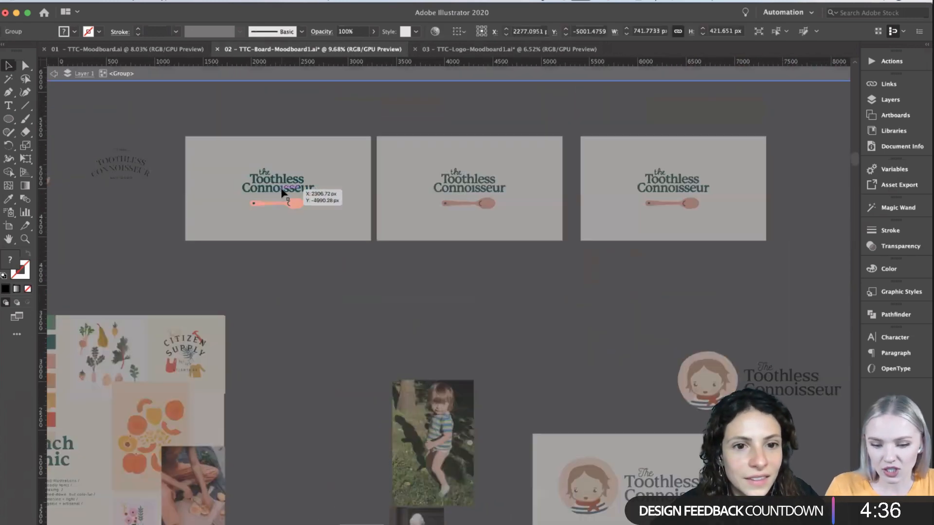
pyautogui.moveTo(313, 187); pyautogui.dragTo(314, 188)
pyautogui.click(8, 198)
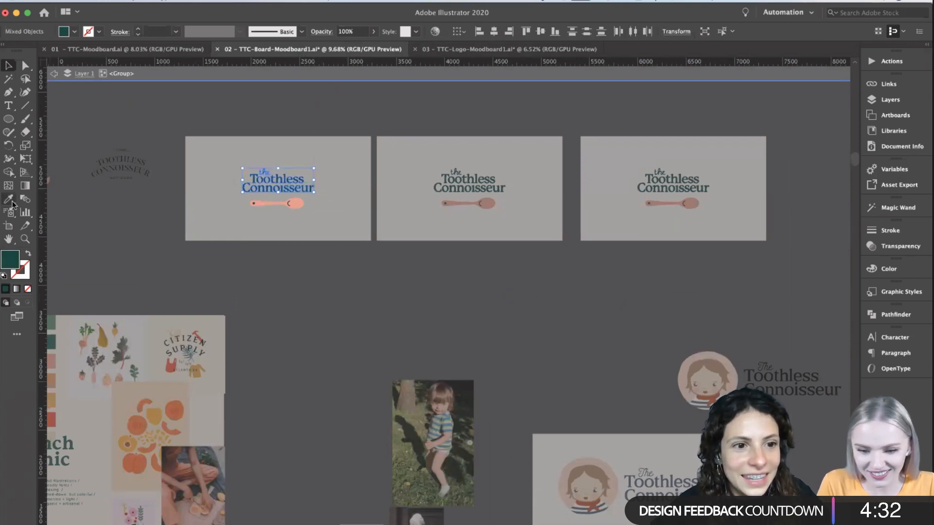
pyautogui.scroll(-10, 364, 430)
pyautogui.scroll(-10, 365, 431)
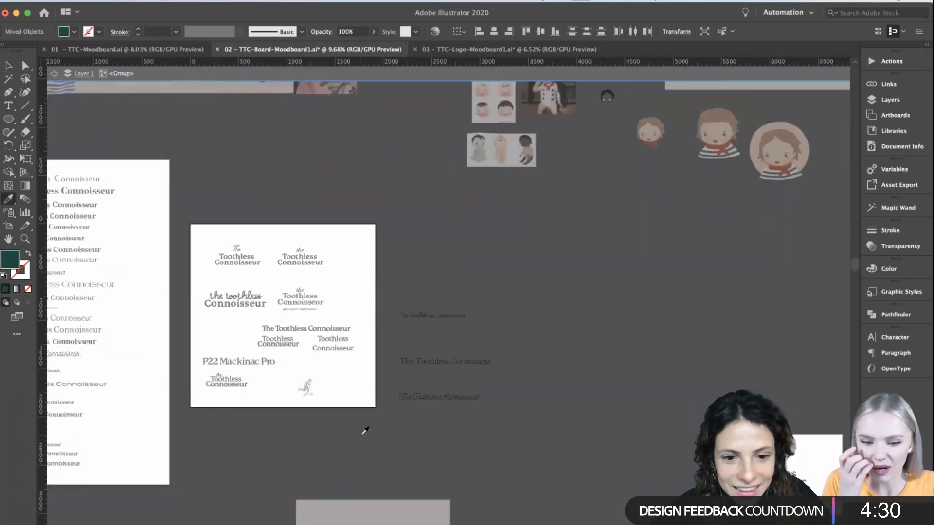
pyautogui.scroll(-5, 365, 430)
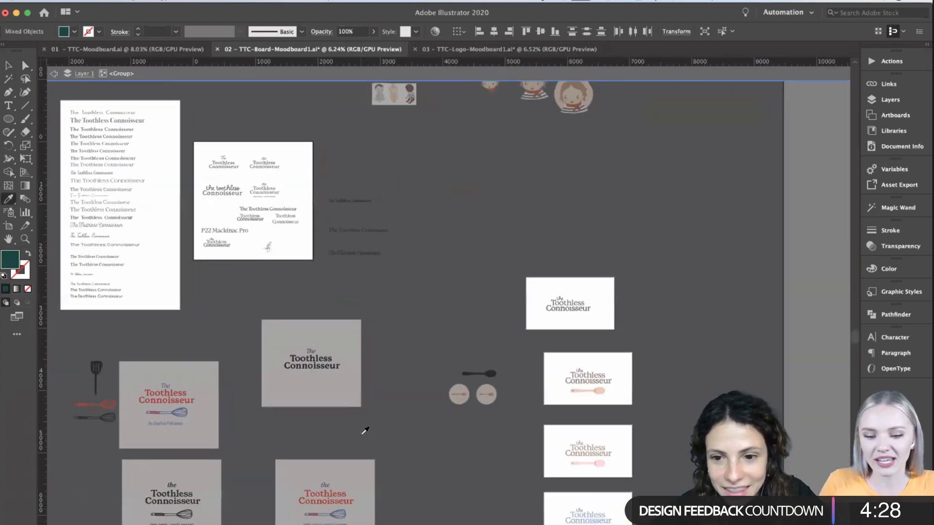
pyautogui.hscroll(-10, 484, 392)
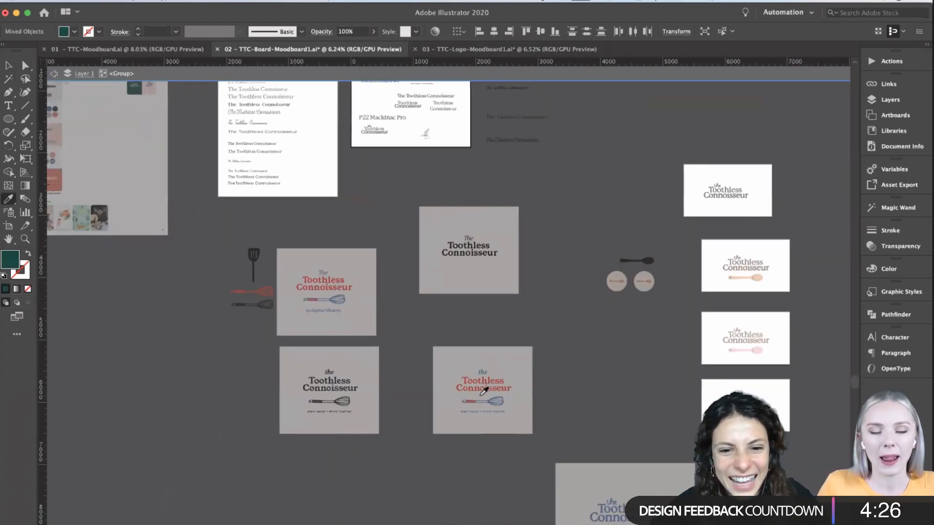
pyautogui.scroll(3, 484, 392)
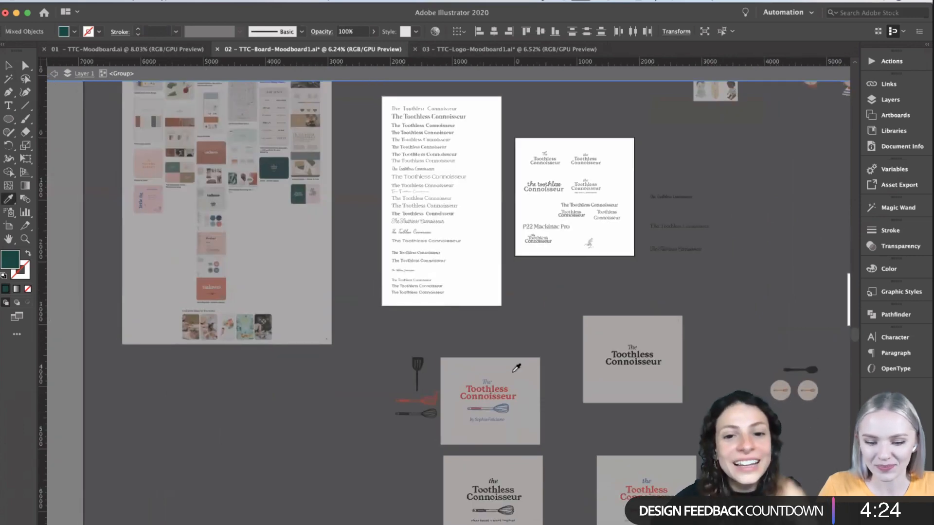
pyautogui.scroll(3, 518, 375)
pyautogui.click(372, 412)
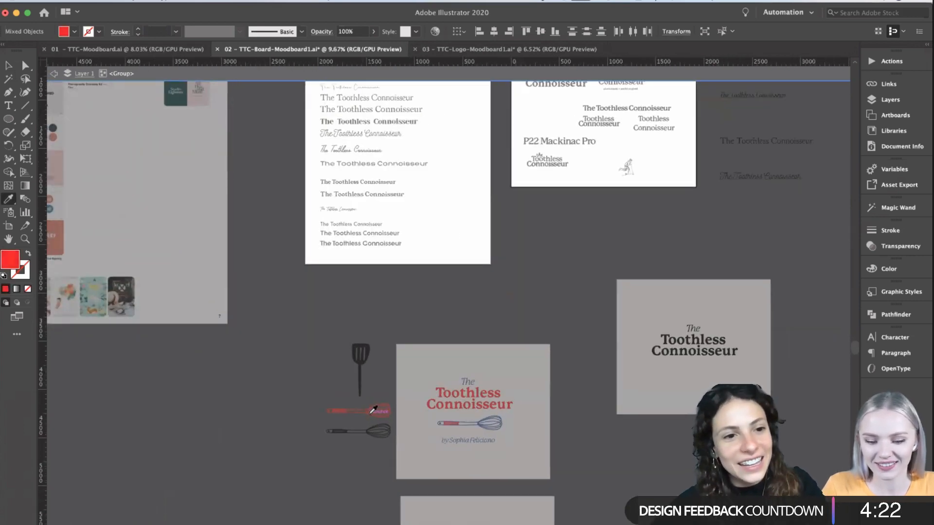
pyautogui.scroll(15, 372, 410)
pyautogui.hscroll(4, 372, 410)
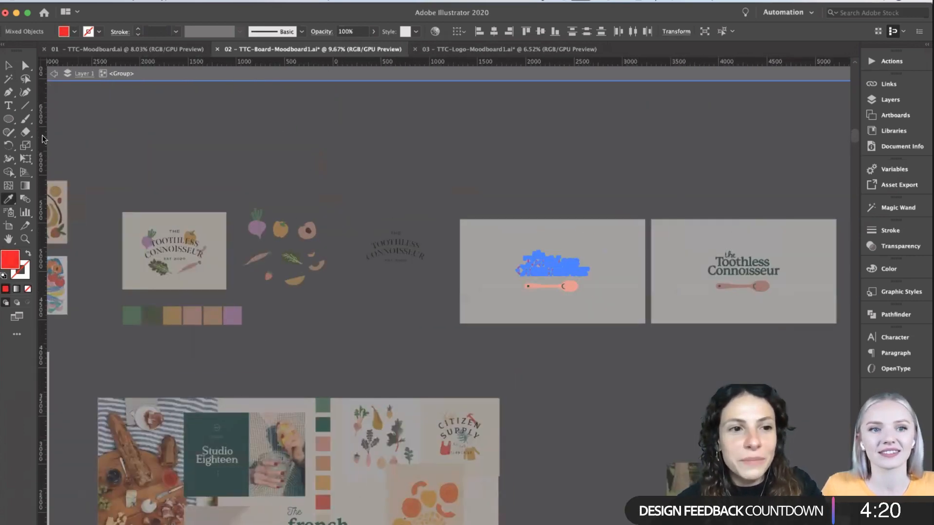
pyautogui.click(8, 65)
pyautogui.doubleClick(432, 174)
pyautogui.hscroll(2, 435, 175)
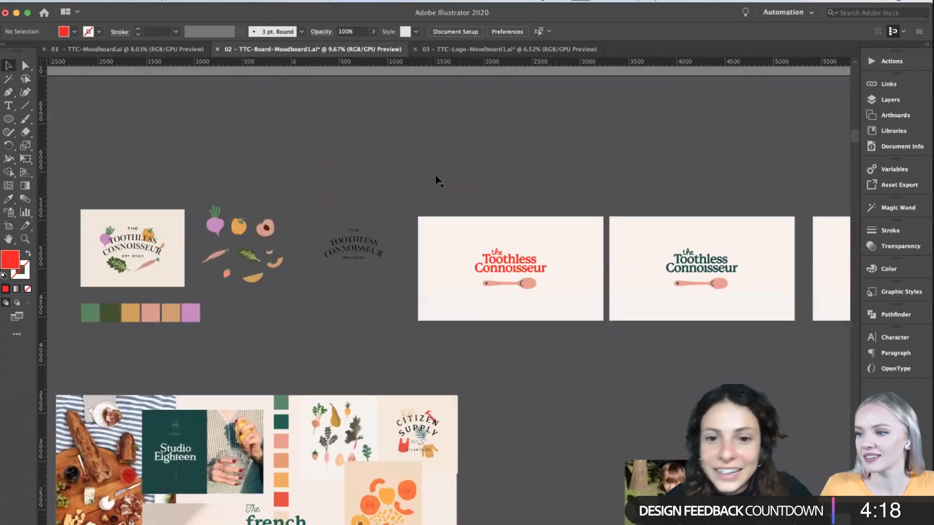
pyautogui.hscroll(2, 435, 175)
pyautogui.scroll(3, 444, 273)
pyautogui.click(384, 265)
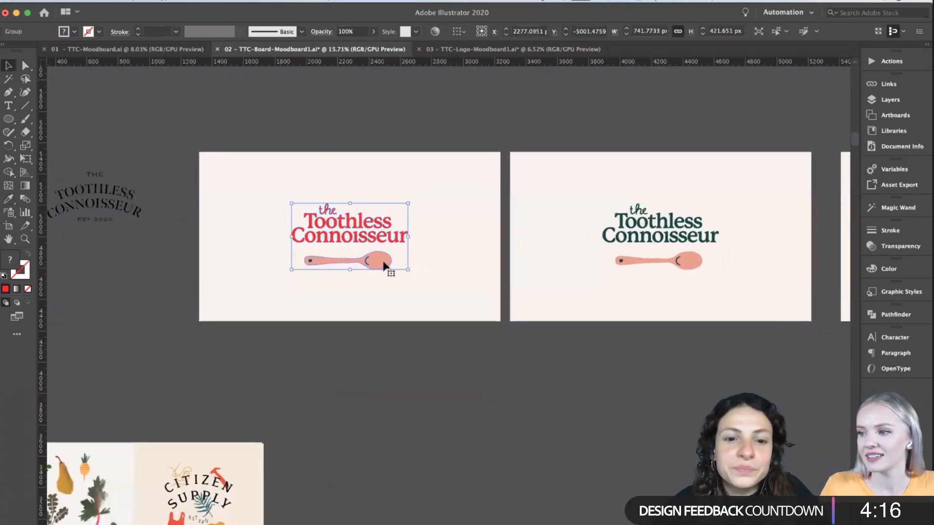
pyautogui.doubleClick(385, 265)
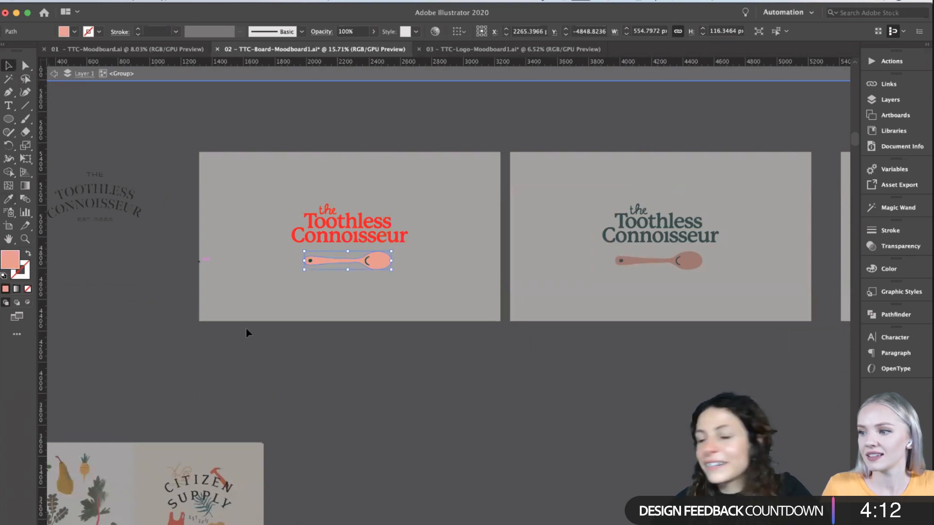
pyautogui.doubleClick(240, 369)
# - Recolour the spoon of the first logo copy, details included, with blue sampled by the Eyedropper from the Concept 3 whisk
pyautogui.click(370, 267)
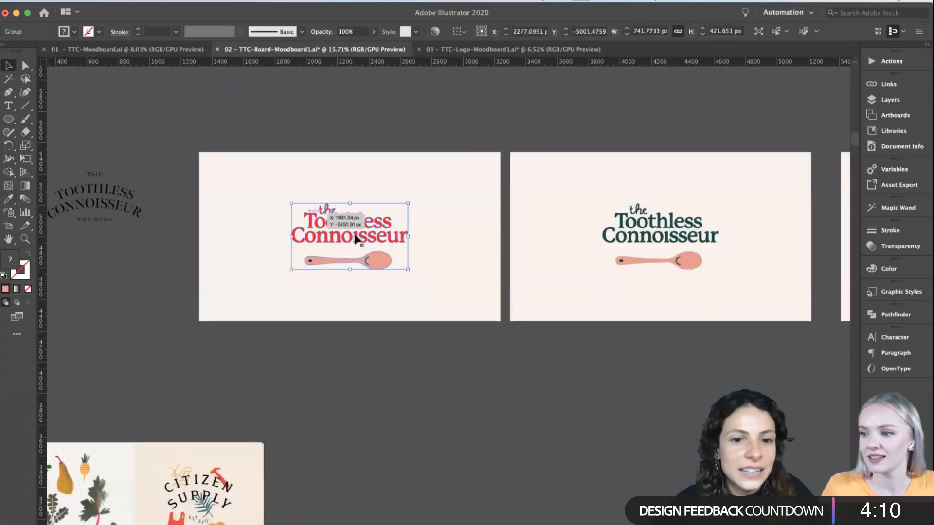
pyautogui.doubleClick(383, 270)
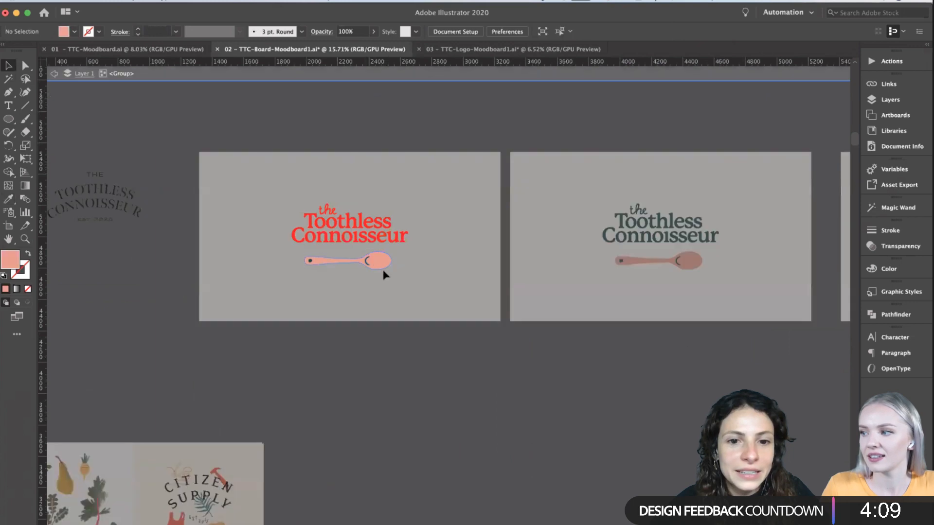
pyautogui.click(299, 258)
pyautogui.click(8, 198)
pyautogui.scroll(-3, 437, 374)
pyautogui.scroll(-10, 436, 372)
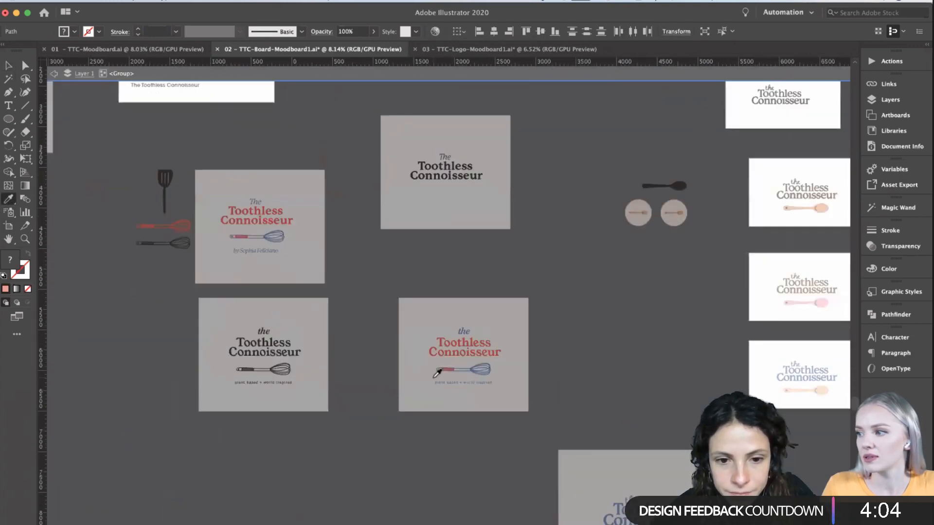
pyautogui.click(436, 372)
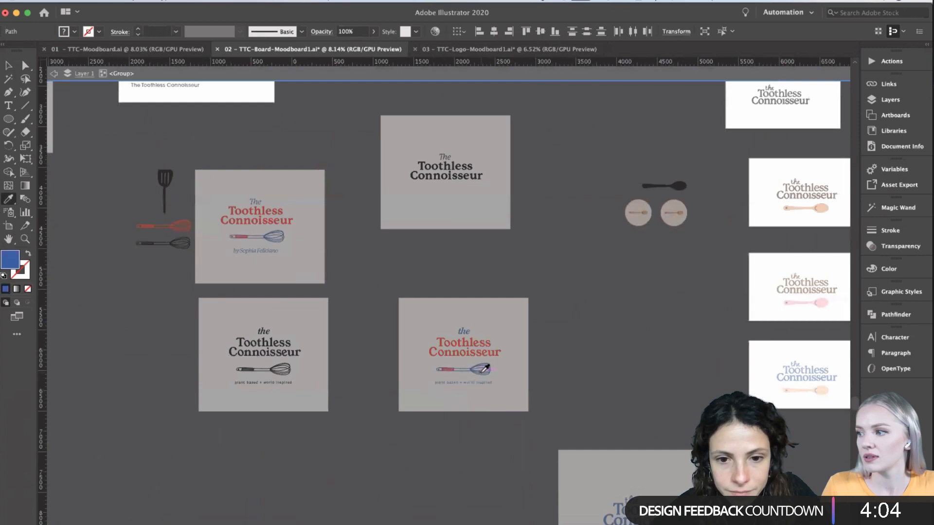
pyautogui.scroll(10, 485, 365)
pyautogui.hscroll(5, 486, 366)
pyautogui.scroll(5, 396, 222)
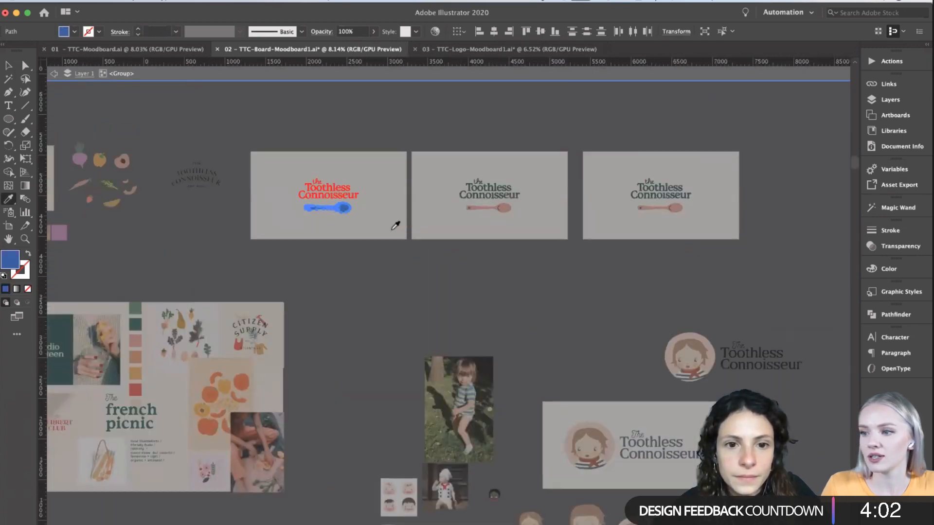
pyautogui.scroll(4, 396, 223)
pyautogui.click(8, 67)
pyautogui.press('Escape')
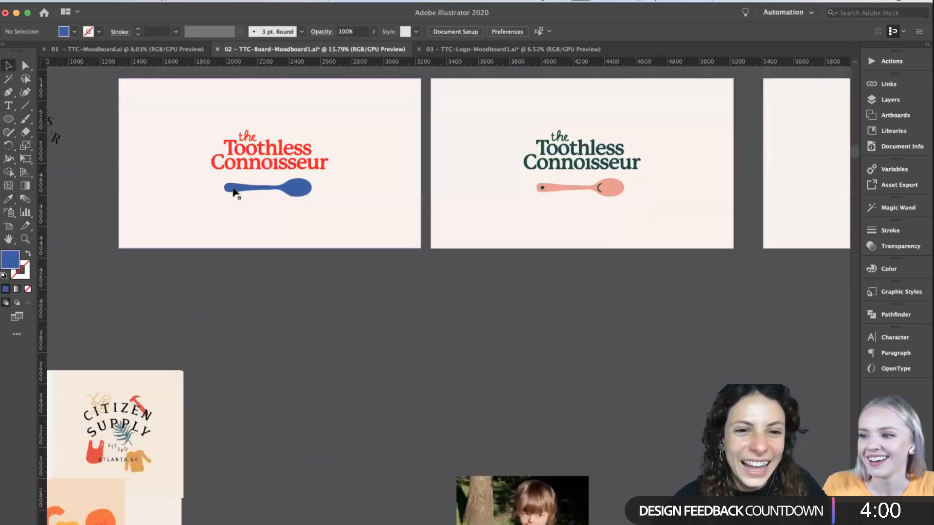
# - Lighten the fill of the first copy's spoon body to the soft blue 86A9E0 and leave the group
pyautogui.doubleClick(293, 185)
pyautogui.click(294, 186)
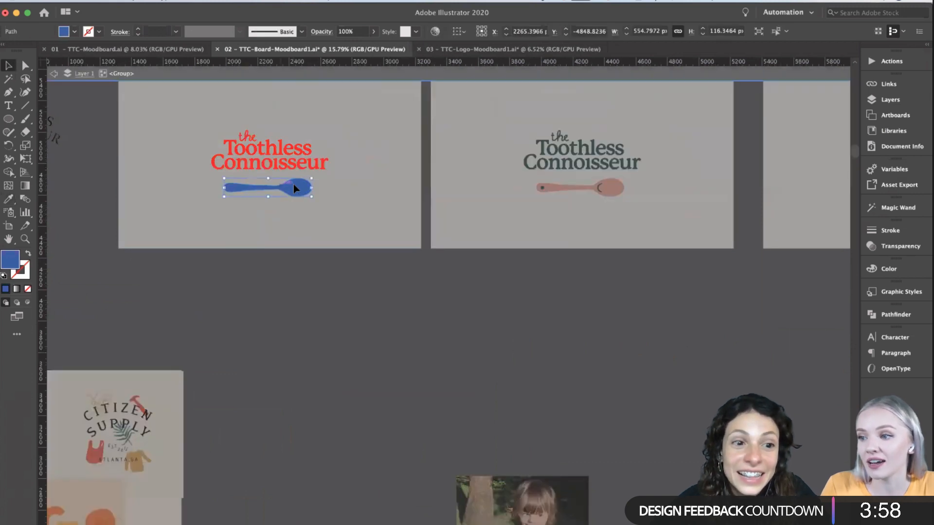
pyautogui.doubleClick(15, 259)
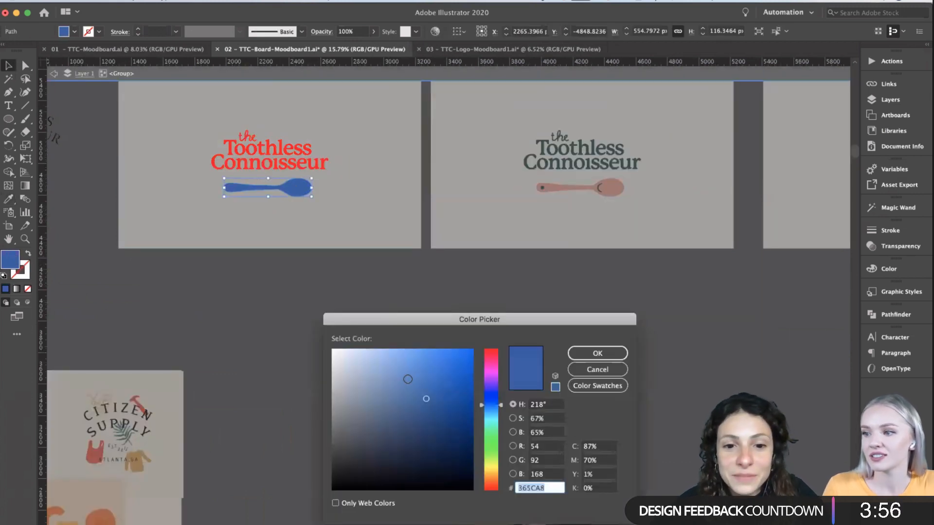
pyautogui.click(397, 377)
pyautogui.moveTo(393, 374); pyautogui.dragTo(389, 365)
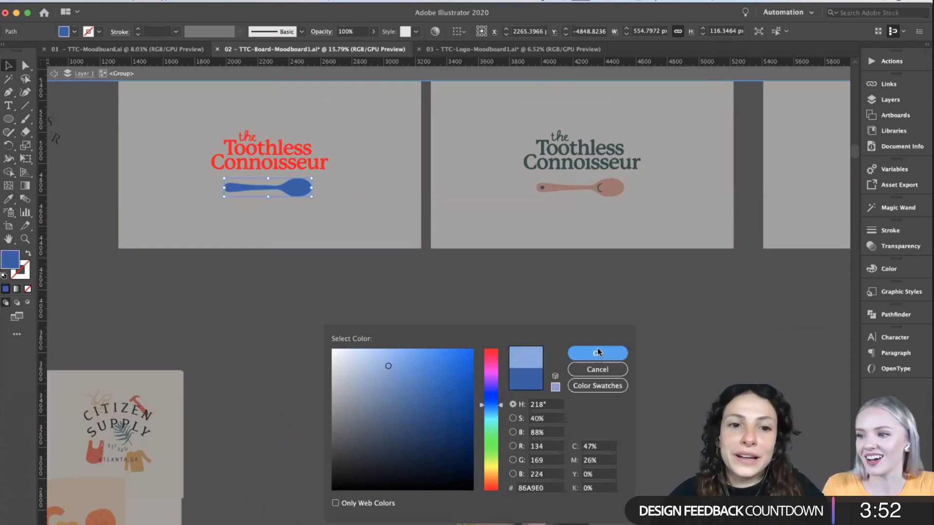
pyautogui.click(598, 353)
pyautogui.scroll(2, 80, 135)
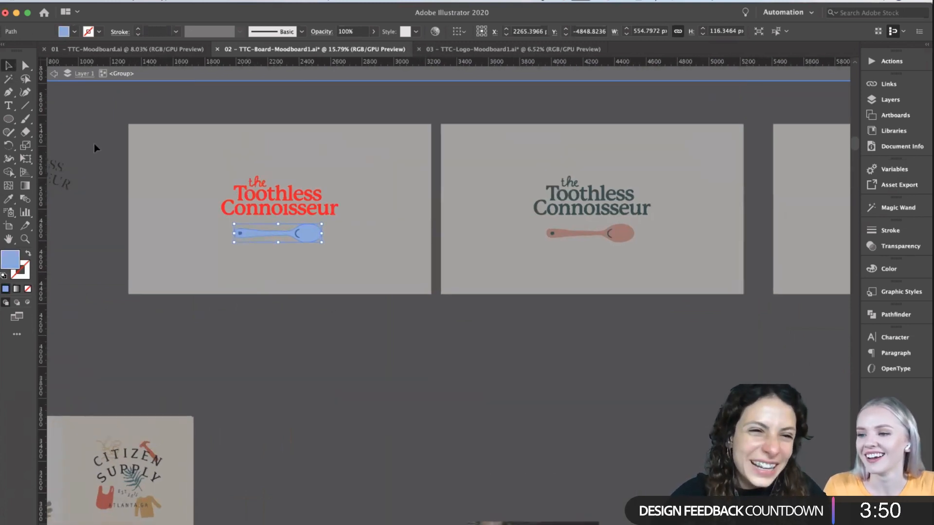
pyautogui.doubleClick(94, 144)
pyautogui.scroll(2, 346, 349)
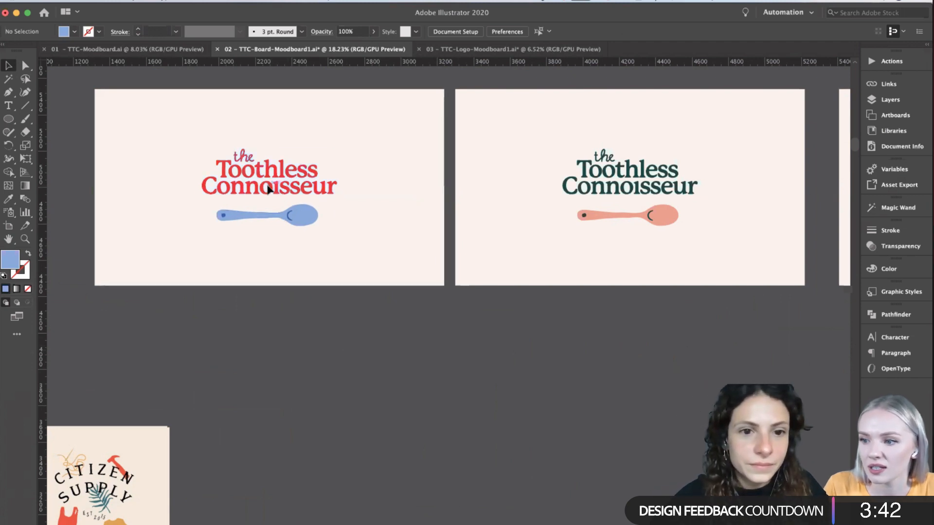
# - Select the first copy's lettering inside its group and pick a slightly deeper, less saturated red as its fill
pyautogui.doubleClick(246, 191)
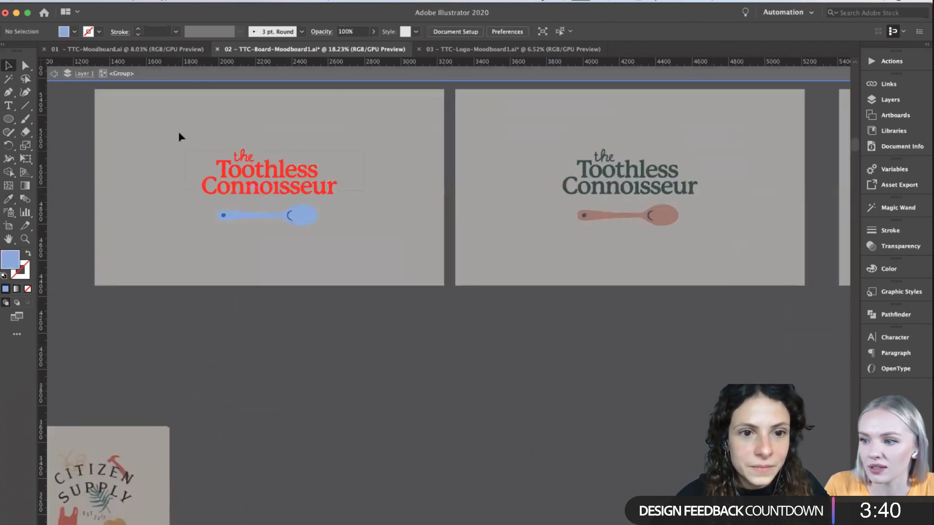
pyautogui.hotkey('ctrl', 'a')
pyautogui.doubleClick(17, 262)
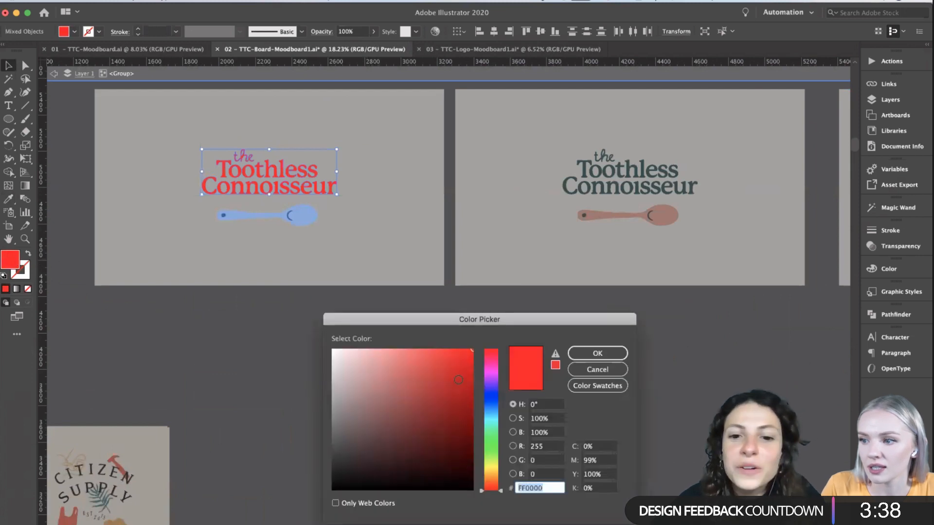
pyautogui.click(459, 365)
pyautogui.click(575, 357)
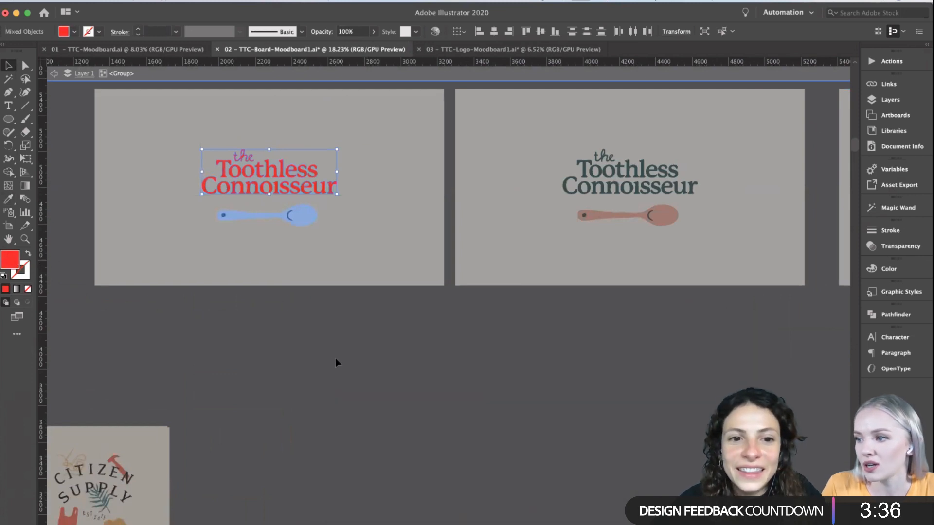
# - Set the first copy's lettering fill to the bright red ED1515 and leave the group
pyautogui.doubleClick(332, 359)
pyautogui.scroll(-2, 332, 359)
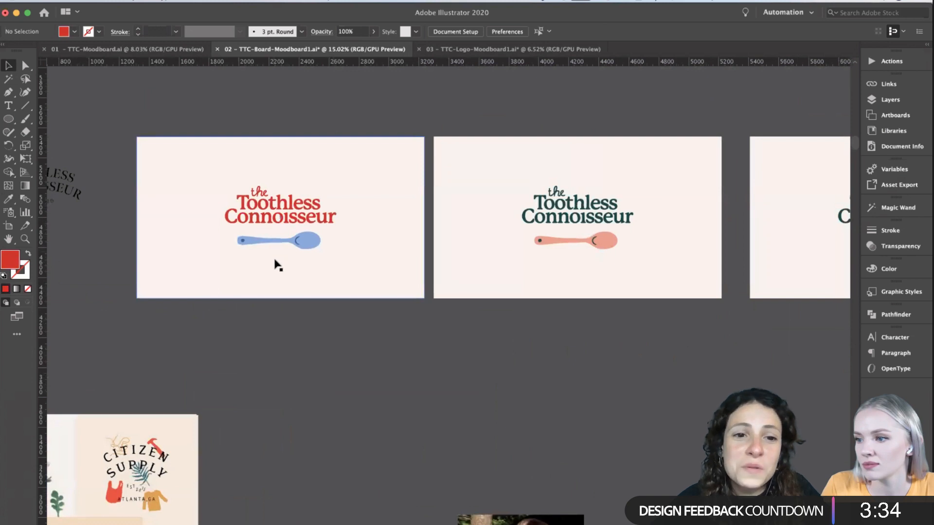
pyautogui.press('super+z')
pyautogui.press('super+h')
pyautogui.doubleClick(15, 258)
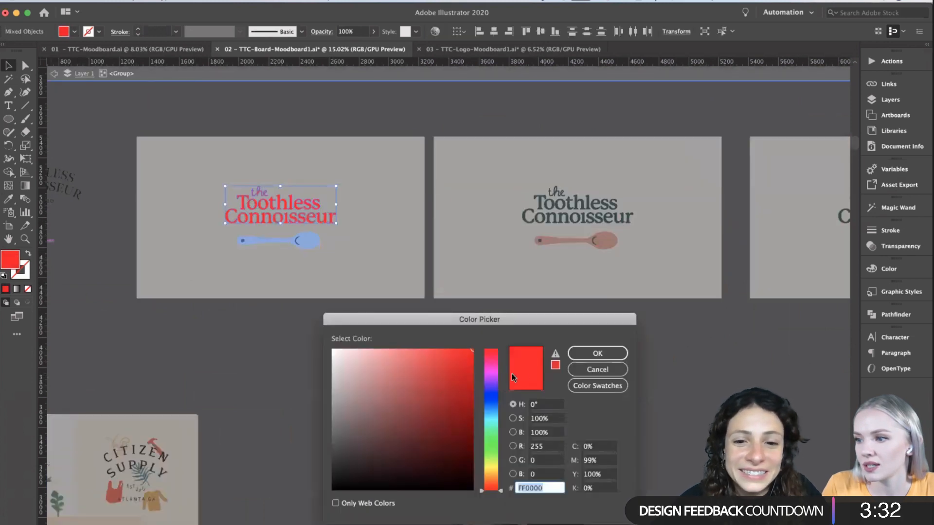
pyautogui.click(598, 352)
pyautogui.click(344, 357)
pyautogui.doubleClick(343, 357)
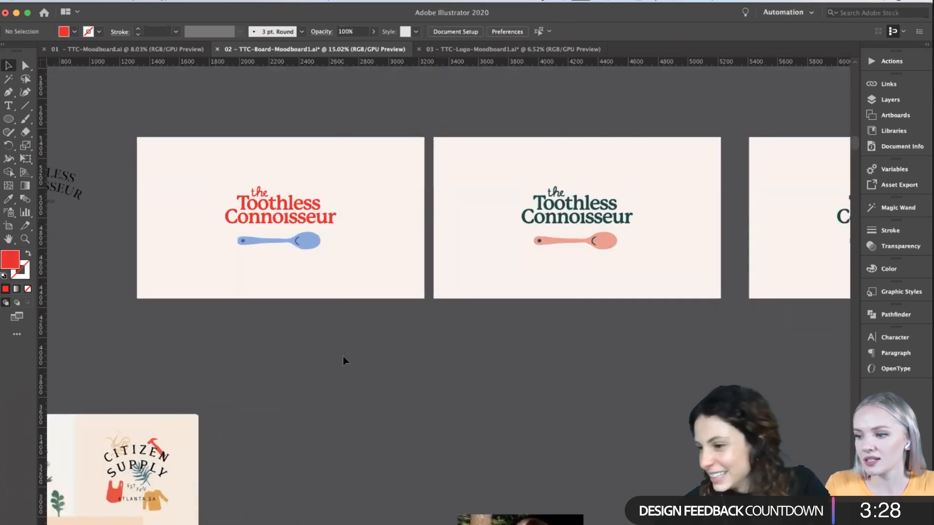
# - Delete the second logo board and put a duplicate of the red-and-blue board in its place
pyautogui.hscroll(1, 343, 356)
pyautogui.scroll(-2, 342, 356)
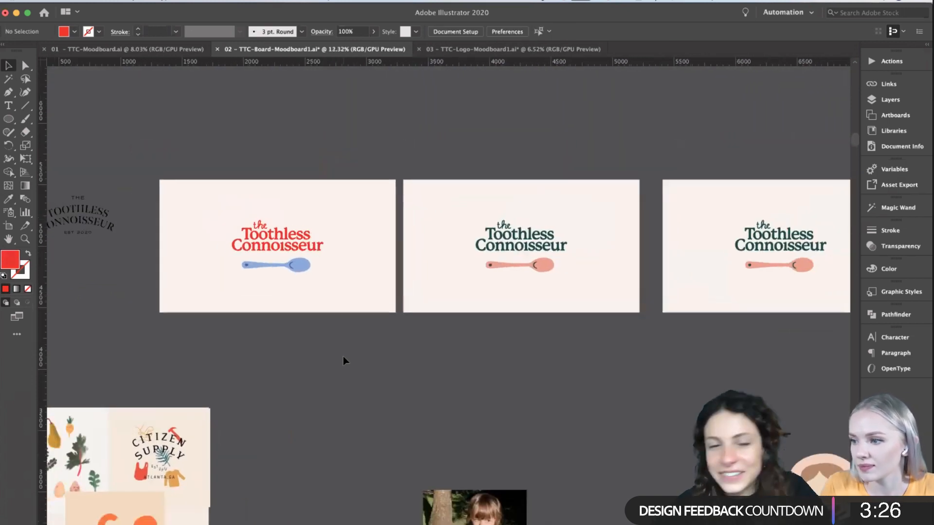
pyautogui.scroll(2, 337, 349)
pyautogui.click(493, 184)
pyautogui.press('Delete')
pyautogui.moveTo(316, 323); pyautogui.dragTo(174, 143)
pyautogui.hscroll(2, 156, 175)
pyautogui.scroll(1, 156, 175)
pyautogui.moveTo(275, 209); pyautogui.dragTo(416, 211)
pyautogui.hscroll(3, 416, 211)
pyautogui.scroll(1, 416, 272)
pyautogui.click(415, 343)
# - Recolour the duplicate's lettering with the dark blue sampled by the Eyedropper from its spoon detail, and leave the group
pyautogui.click(428, 238)
pyautogui.doubleClick(469, 247)
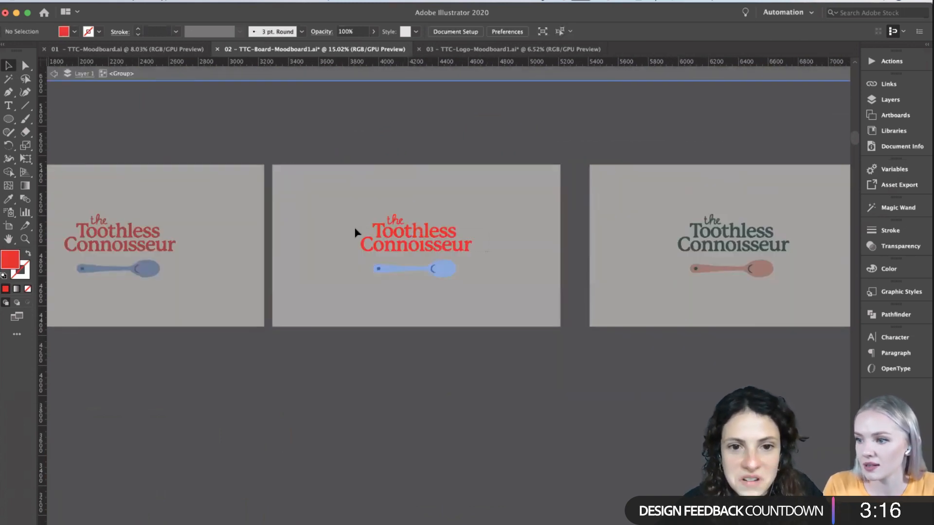
pyautogui.hotkey('ctrl', 'a')
pyautogui.press('i')
pyautogui.click(433, 267)
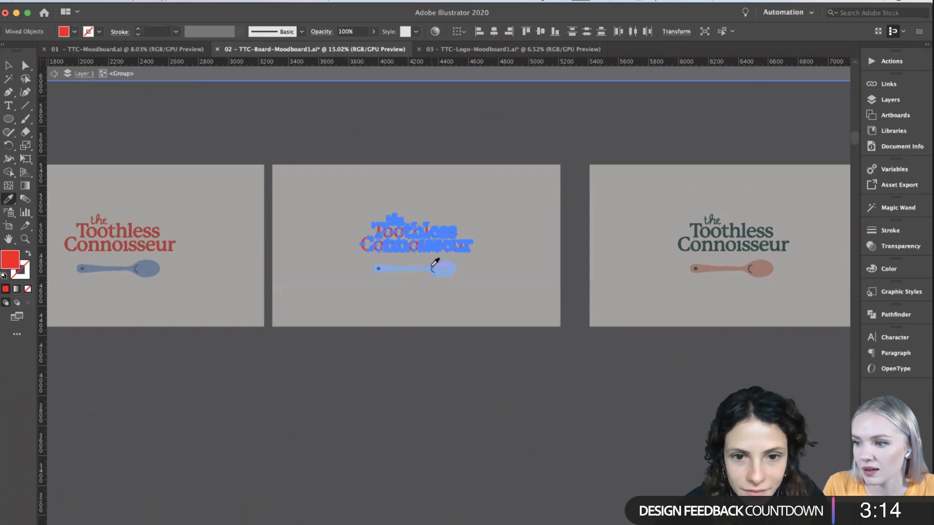
pyautogui.press('v')
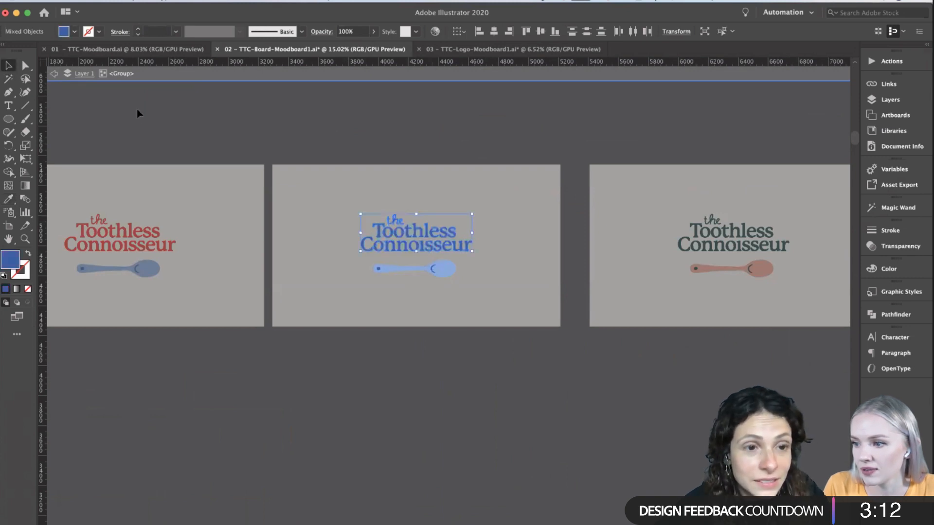
pyautogui.doubleClick(136, 109)
# - Change the fill of the third board's green lettering to the dark brown 493002 and leave the group
pyautogui.scroll(-2, 139, 357)
pyautogui.hscroll(1, 139, 357)
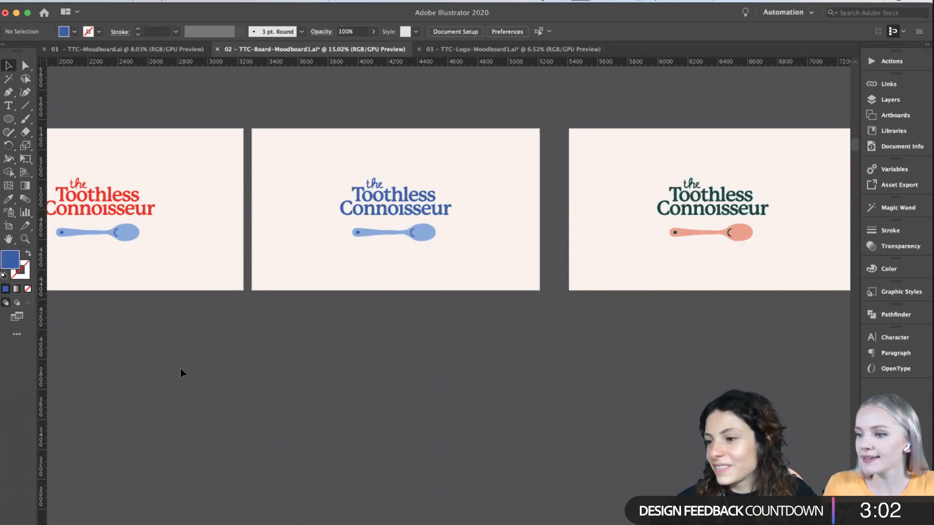
pyautogui.hscroll(5, 402, 368)
pyautogui.scroll(1, 403, 368)
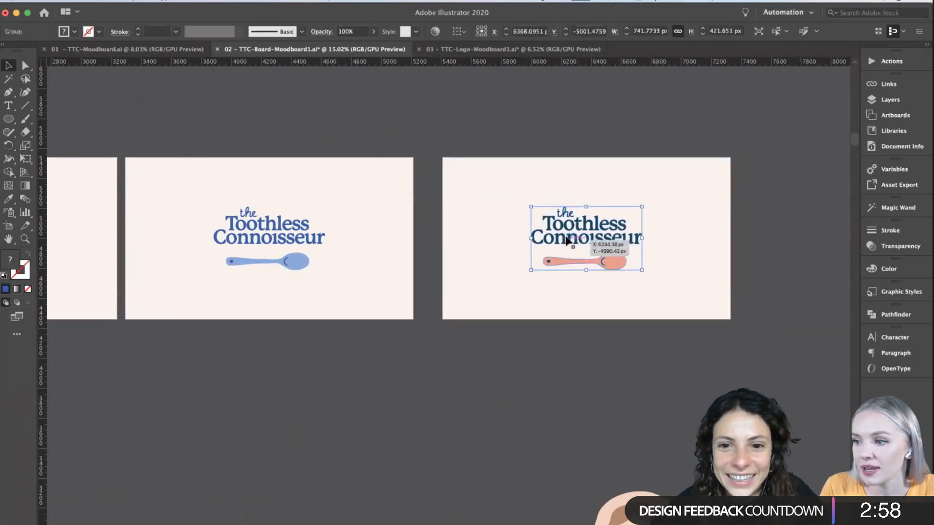
pyautogui.doubleClick(568, 244)
pyautogui.hscroll(3, 565, 242)
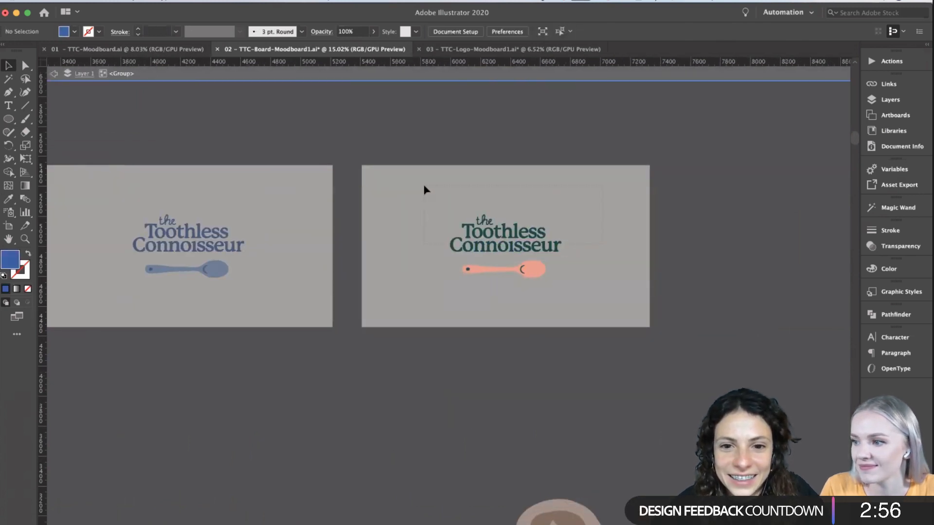
pyautogui.moveTo(426, 190); pyautogui.dragTo(424, 189)
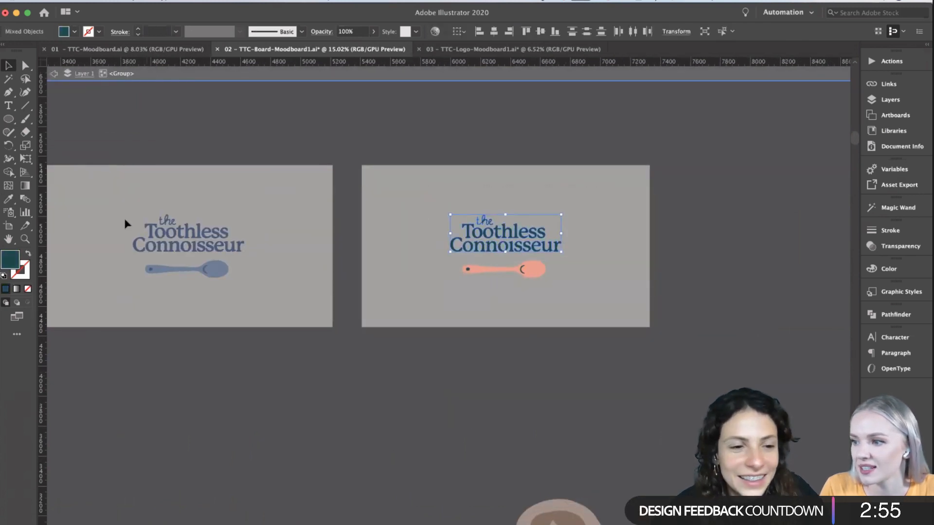
pyautogui.doubleClick(10, 260)
pyautogui.click(490, 475)
pyautogui.click(586, 351)
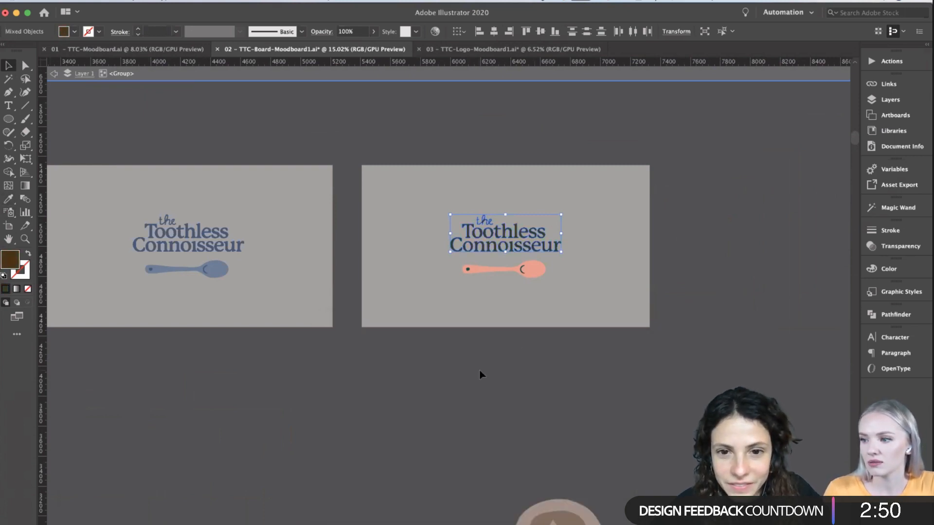
pyautogui.click(524, 349)
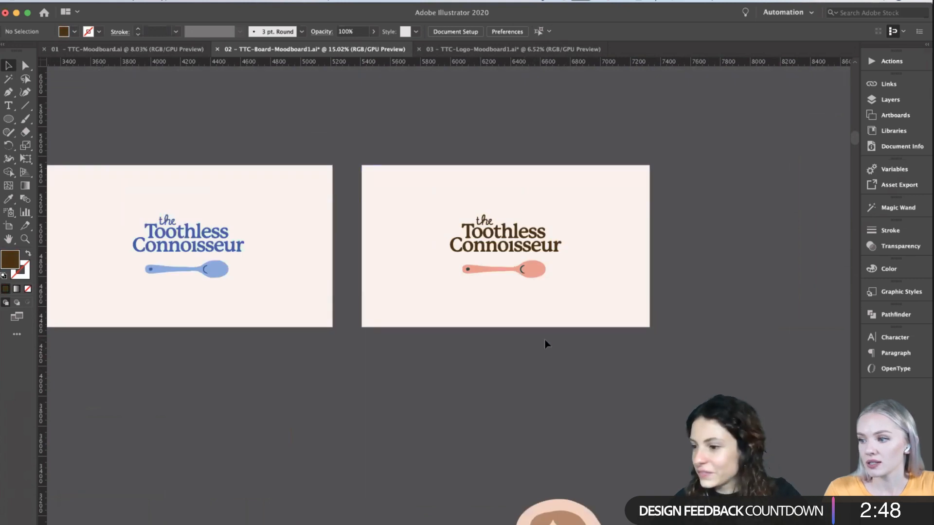
# - Recolour the third board's spoon details, the handle hole and bowl curve, with the dark brown sampled from its lettering
pyautogui.scroll(-2, 544, 339)
pyautogui.scroll(2, 545, 341)
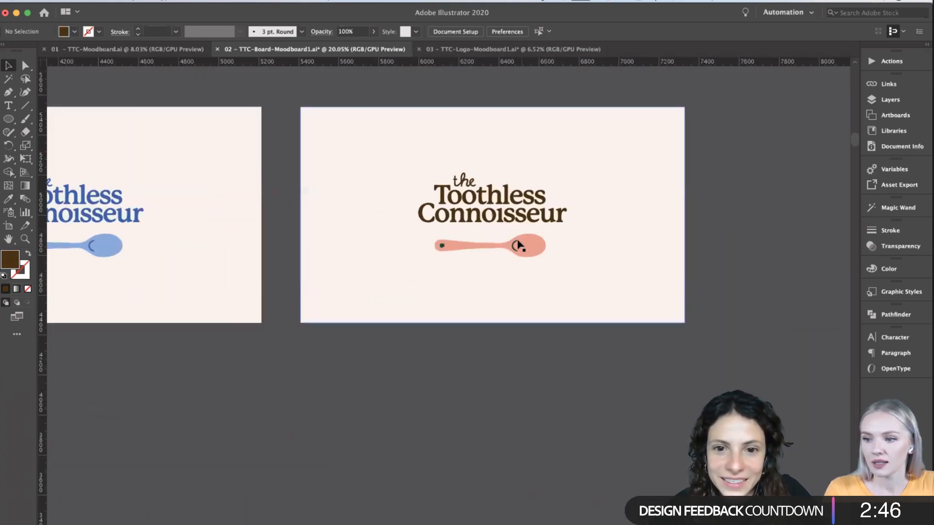
pyautogui.click(515, 249)
pyautogui.doubleClick(514, 249)
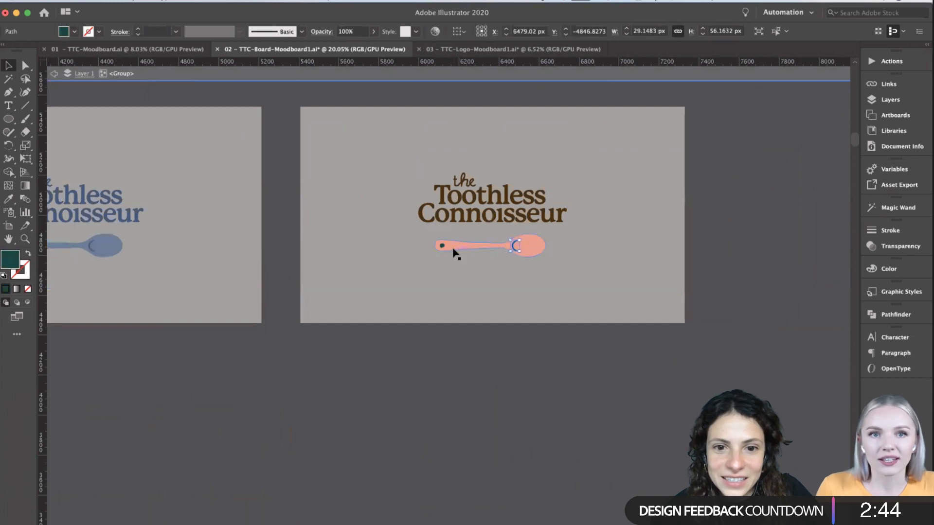
pyautogui.click(5, 199)
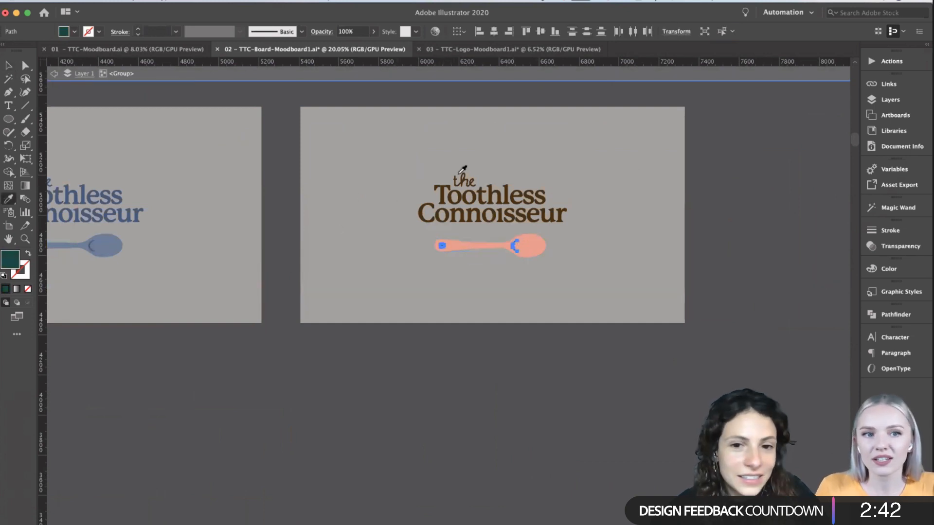
pyautogui.click(469, 193)
pyautogui.click(8, 65)
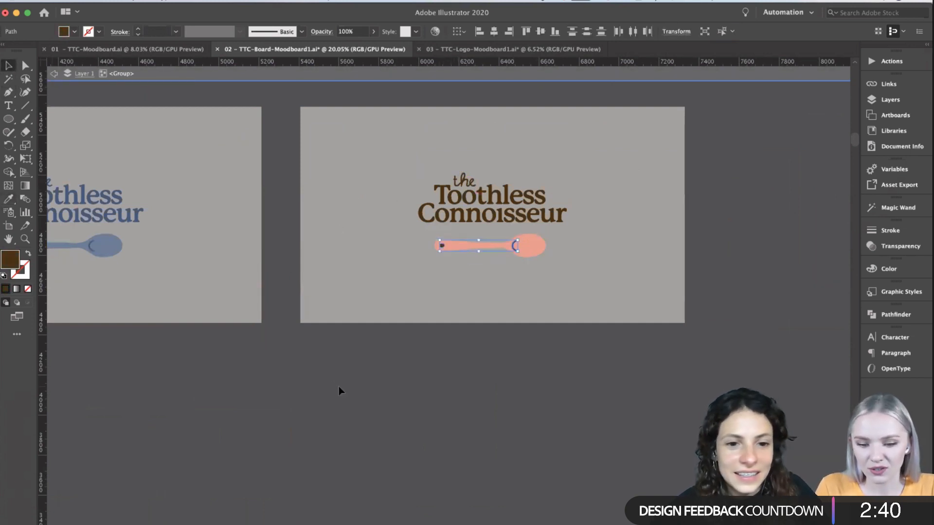
pyautogui.doubleClick(338, 389)
pyautogui.scroll(-3, 339, 387)
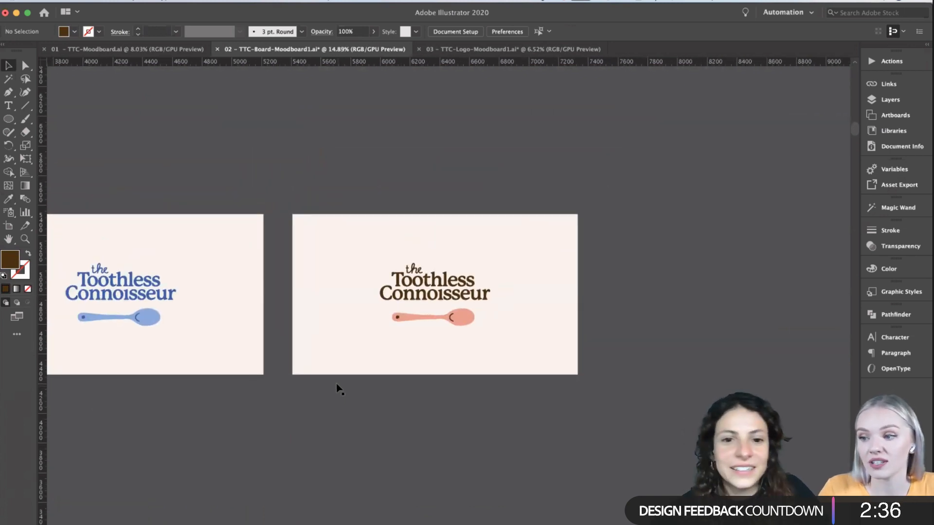
# - Duplicate the brown-lettered board with its logo directly above the original
pyautogui.scroll(3, 339, 388)
pyautogui.click(9, 225)
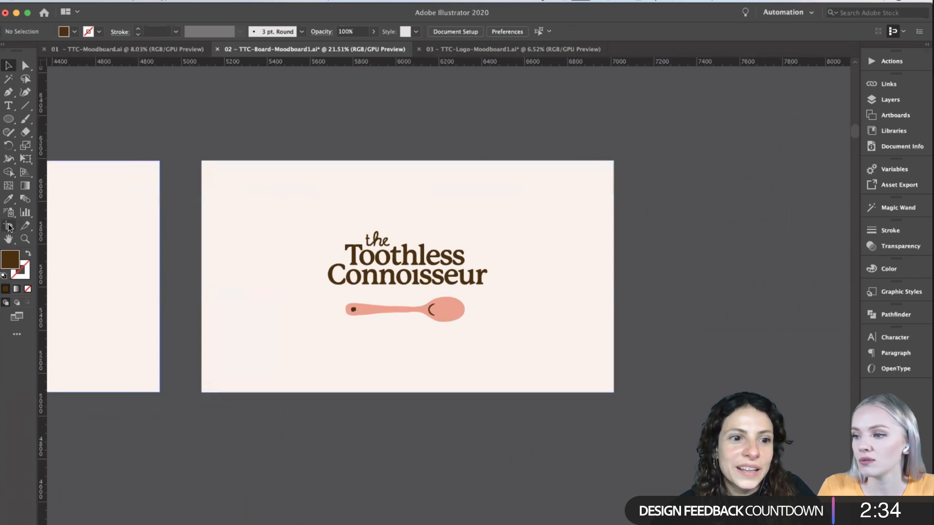
pyautogui.scroll(-3, 317, 312)
pyautogui.press('v')
pyautogui.moveTo(353, 279); pyautogui.dragTo(281, 224)
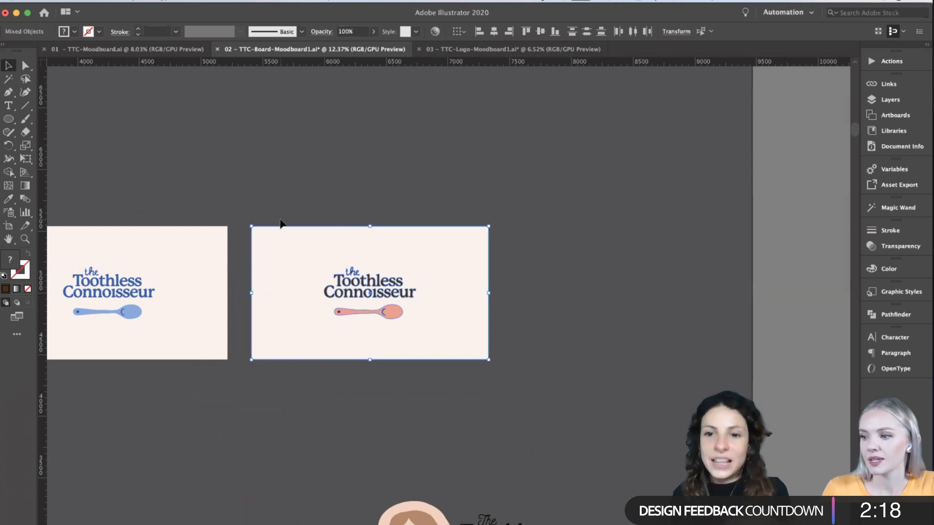
pyautogui.scroll(2, 281, 224)
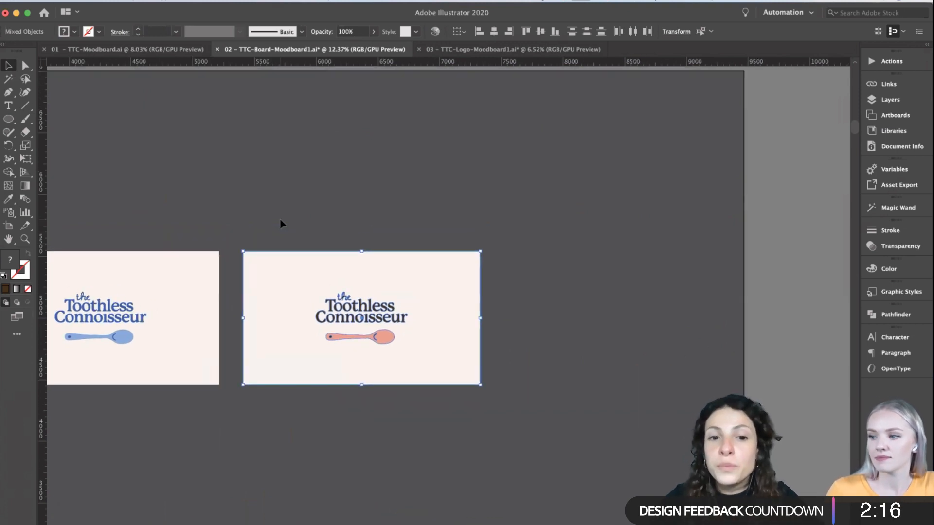
pyautogui.moveTo(281, 323); pyautogui.dragTo(309, 161)
pyautogui.scroll(3, 306, 166)
pyautogui.click(307, 164)
# - Set the upper copy's lettering fill to the golden brown AA7622 and leave the group
pyautogui.scroll(1, 306, 162)
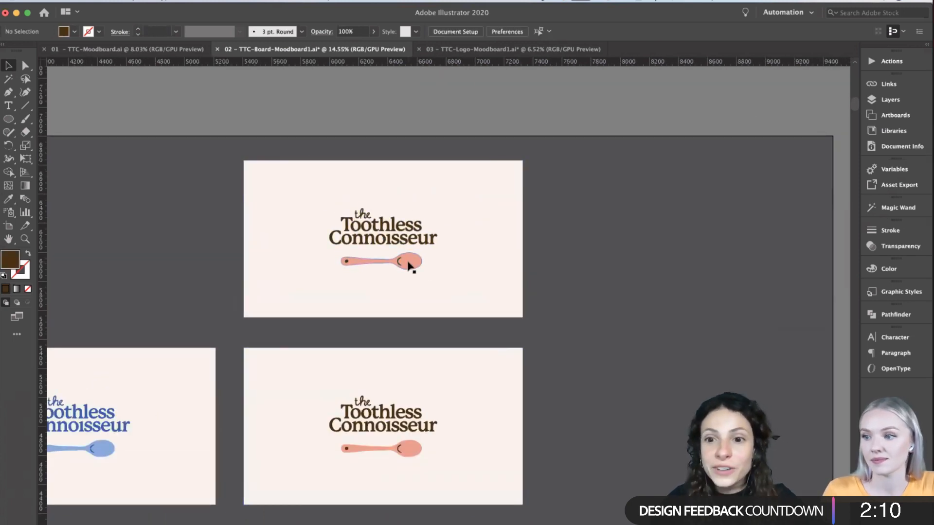
pyautogui.doubleClick(382, 246)
pyautogui.moveTo(293, 216); pyautogui.dragTo(292, 179)
pyautogui.doubleClick(6, 256)
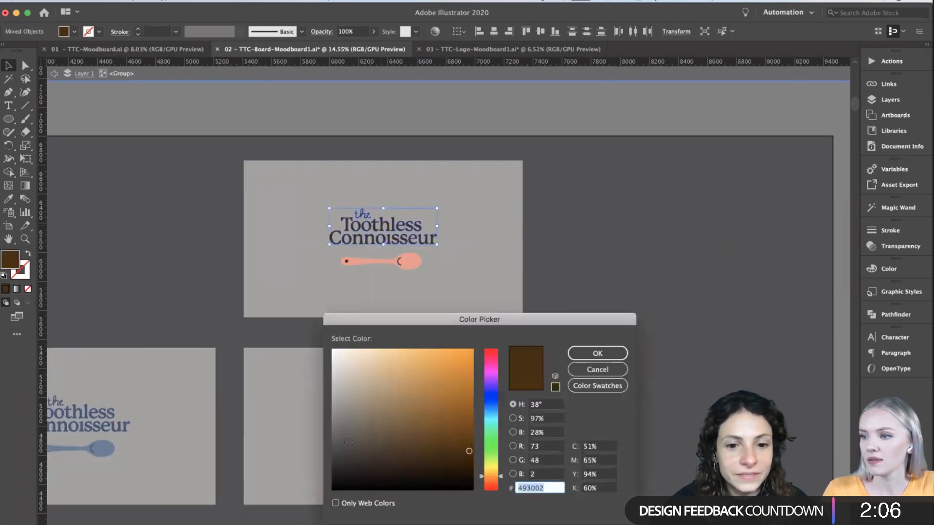
pyautogui.click(445, 396)
pyautogui.click(594, 361)
pyautogui.doubleClick(559, 323)
# - Recolour the upper copy's spoon hole and bowl curve with the golden brown sampled from its lettering
pyautogui.scroll(1, 561, 324)
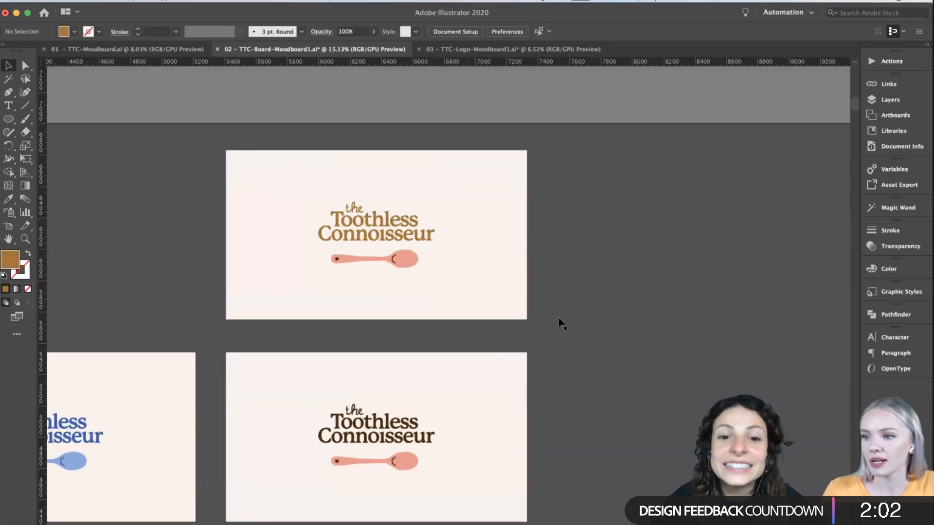
pyautogui.scroll(5, 350, 264)
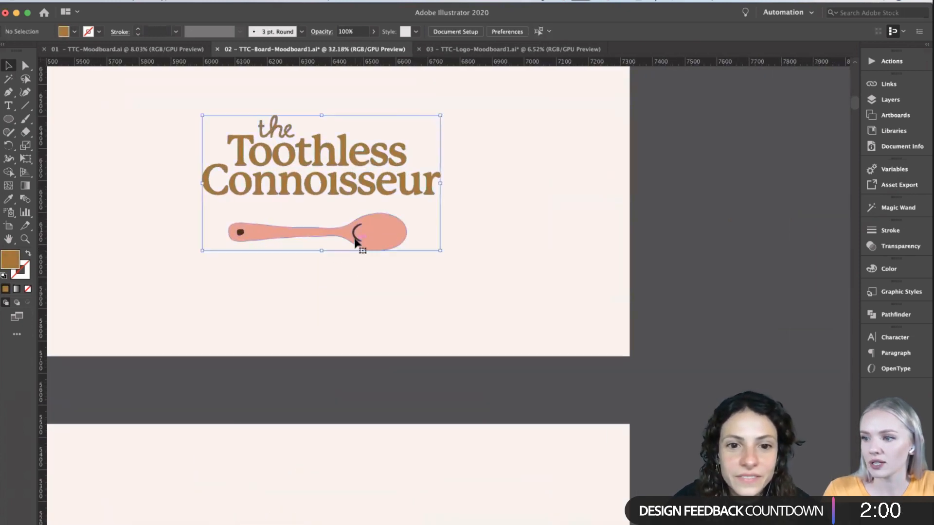
pyautogui.doubleClick(356, 242)
pyautogui.click(250, 231)
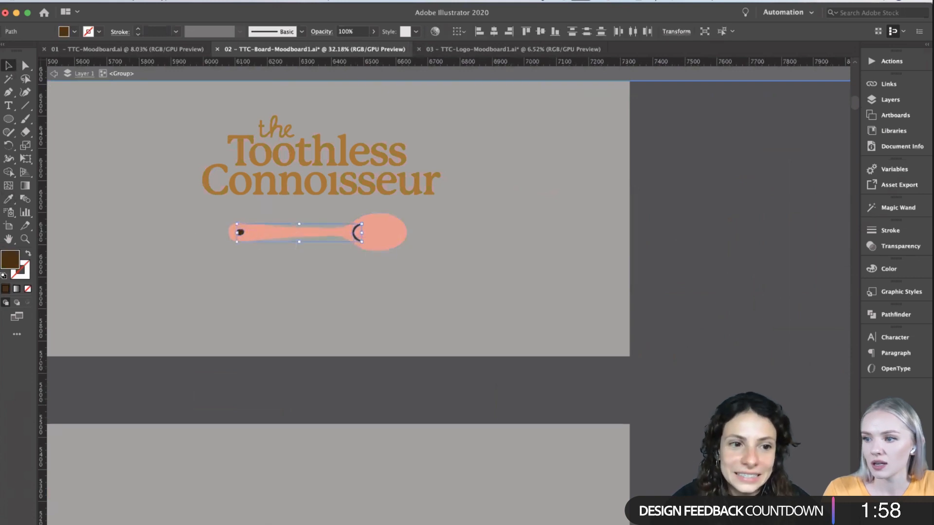
pyautogui.press('i')
pyautogui.click(238, 181)
pyautogui.click(8, 65)
pyautogui.doubleClick(236, 396)
pyautogui.scroll(-2, 236, 398)
pyautogui.scroll(-3, 236, 397)
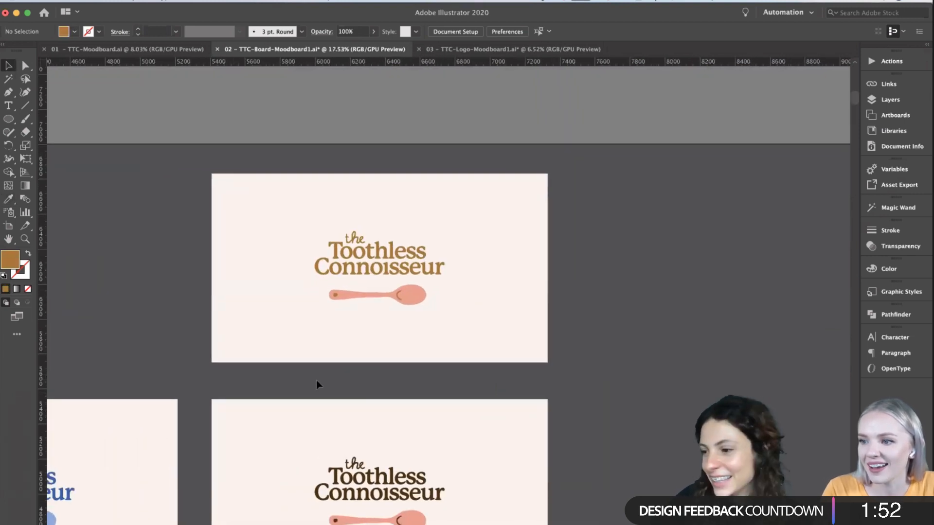
# - Darken the fill of the upper copy's lettering and spoon details together to the brown 9B671C and leave the group
pyautogui.hscroll(-2, 318, 387)
pyautogui.hscroll(-2, 321, 386)
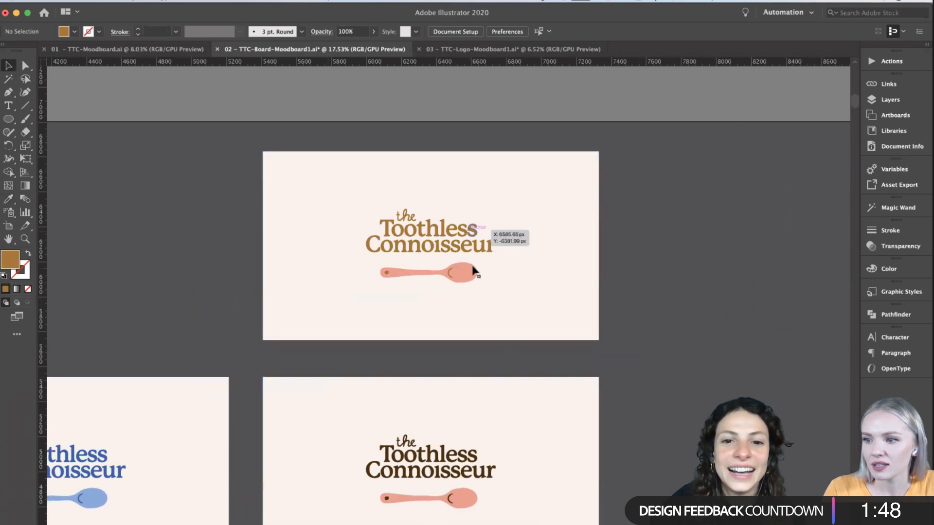
pyautogui.doubleClick(453, 276)
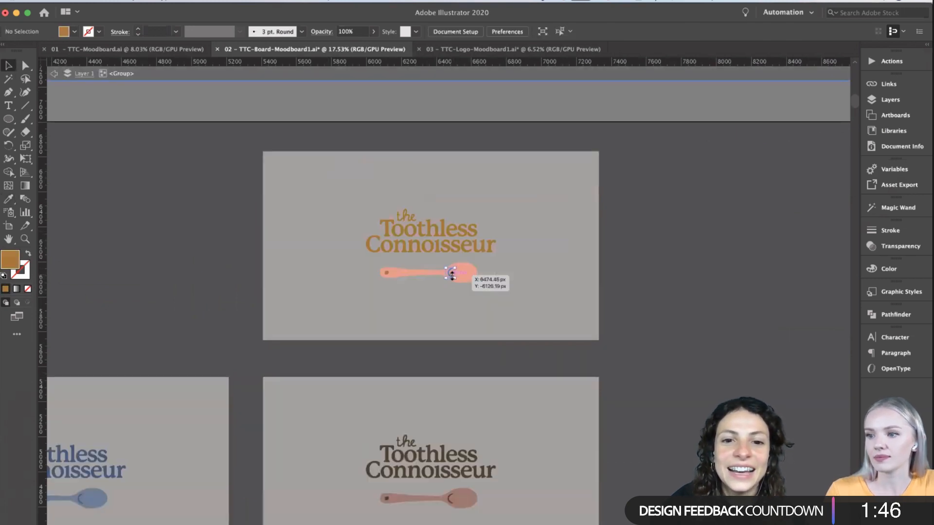
pyautogui.click(386, 274)
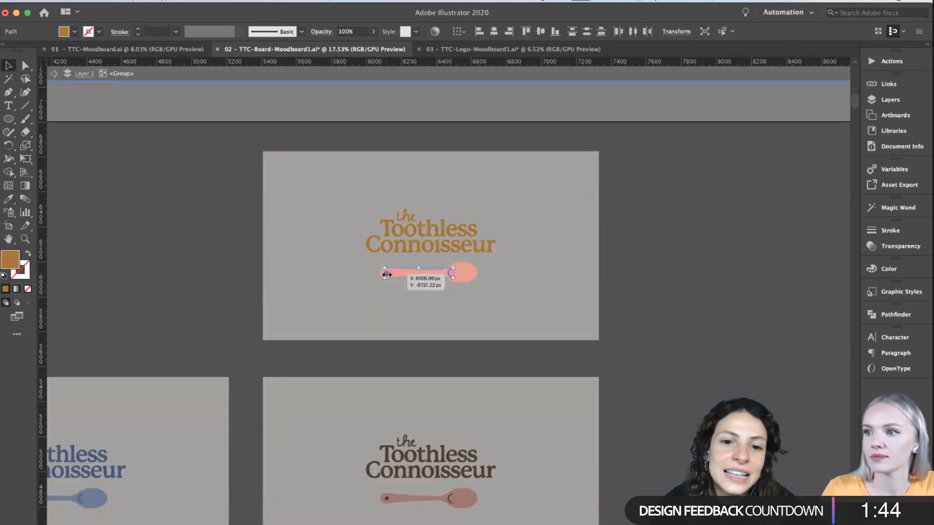
pyautogui.press('super+a')
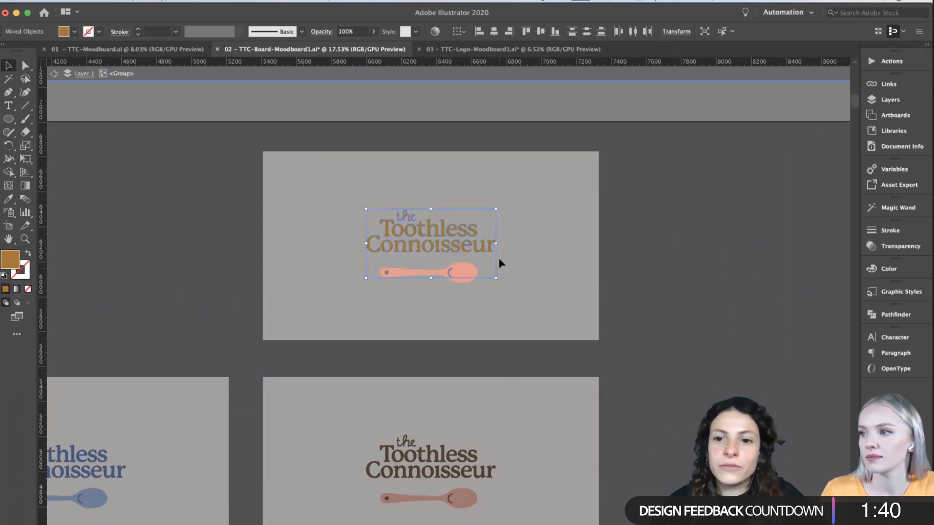
pyautogui.doubleClick(14, 264)
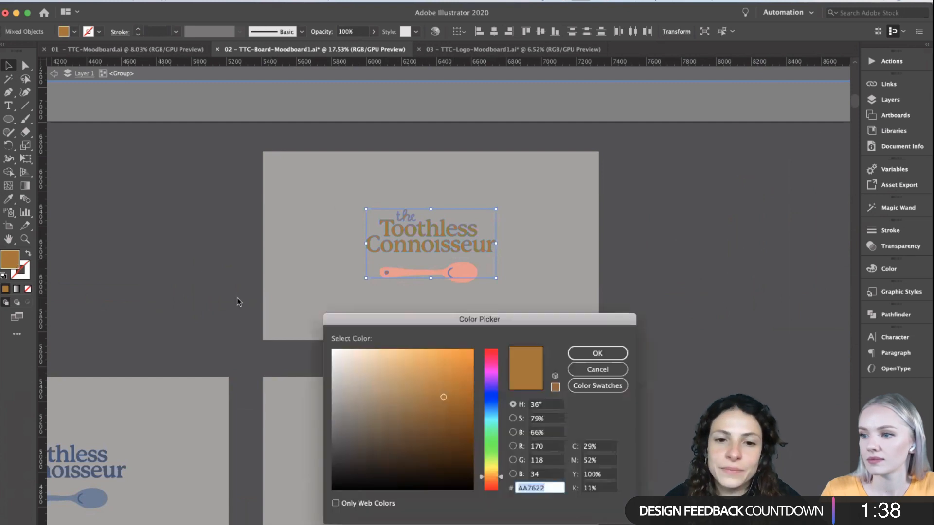
pyautogui.moveTo(452, 403)
pyautogui.mouseDown()
pyautogui.moveTo(443, 396)
pyautogui.moveTo(448, 404)
pyautogui.mouseUp()
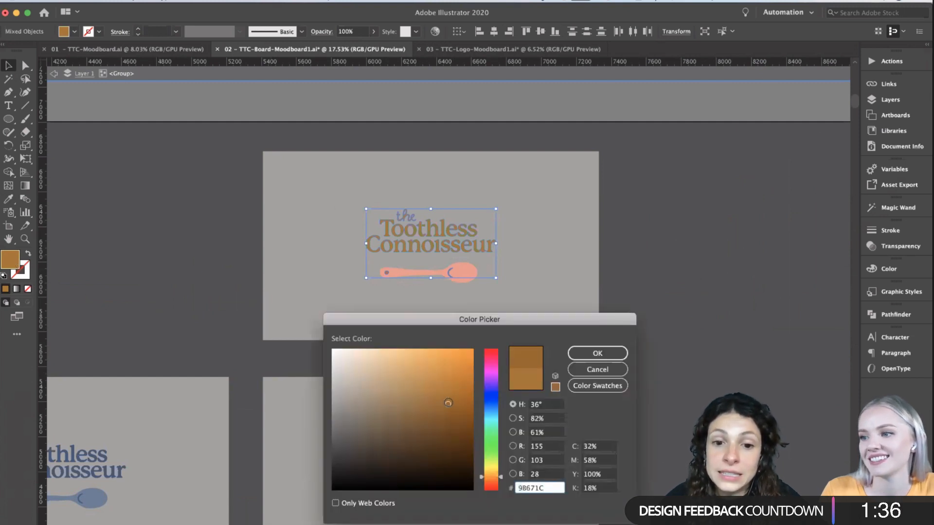
pyautogui.click(615, 360)
pyautogui.doubleClick(200, 213)
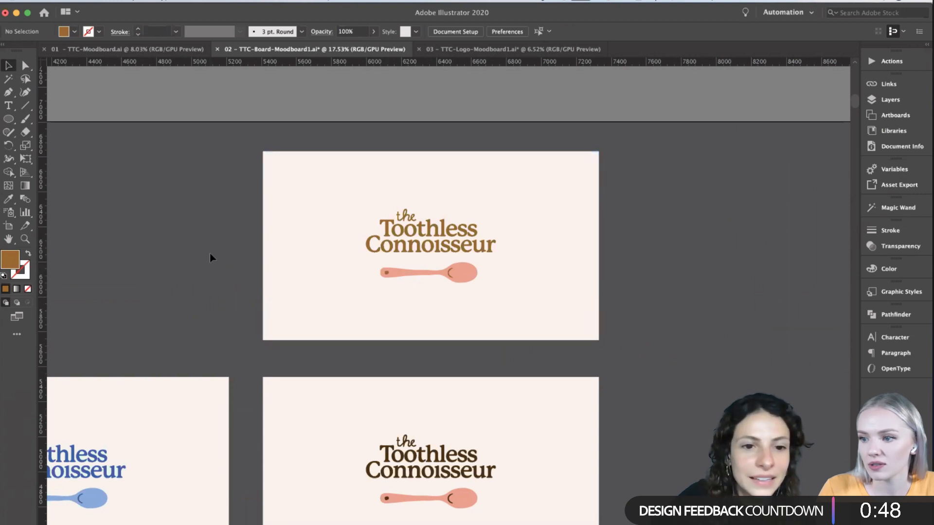
# - Duplicate the golden-brown board with its logo into the space above the blue board
pyautogui.scroll(-3, 213, 258)
pyautogui.hscroll(-7, 213, 258)
pyautogui.scroll(-2, 212, 258)
pyautogui.hscroll(5, 213, 257)
pyautogui.scroll(2, 213, 257)
pyautogui.moveTo(441, 236); pyautogui.dragTo(181, 211)
pyautogui.hscroll(-2, 276, 325)
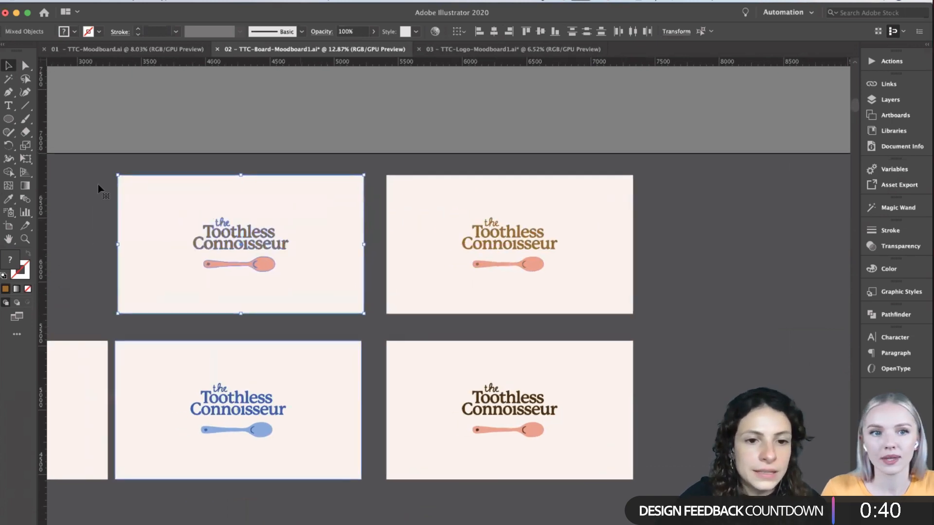
# - Recolour the spoon shape in the duplicated logo above the blue board with the brown sampled from its lettering
pyautogui.hscroll(-1, 276, 325)
pyautogui.click(292, 278)
pyautogui.click(287, 270)
pyautogui.doubleClick(277, 274)
pyautogui.click(227, 262)
pyautogui.press('i')
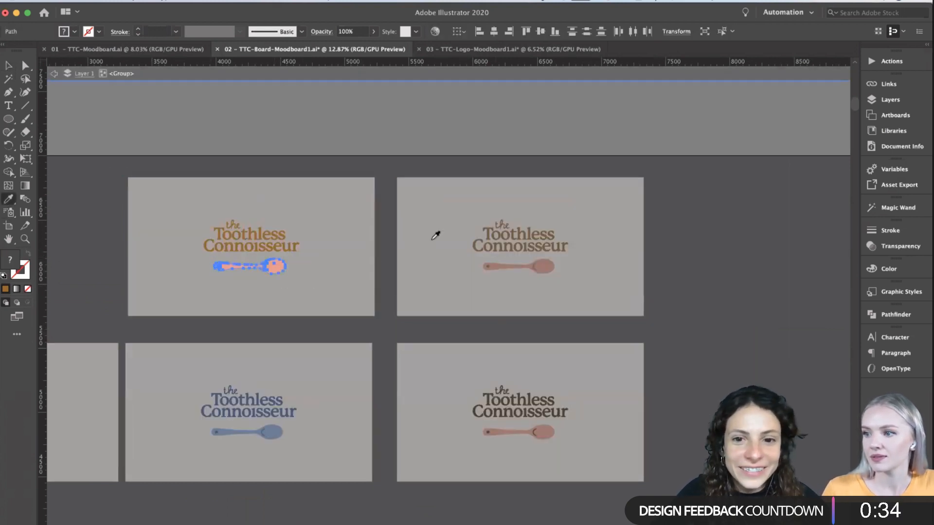
pyautogui.click(288, 243)
# - Lighten the spoon's fill to the brown AD7A36 and leave the group
pyautogui.scroll(3, 258, 309)
pyautogui.hscroll(-2, 258, 308)
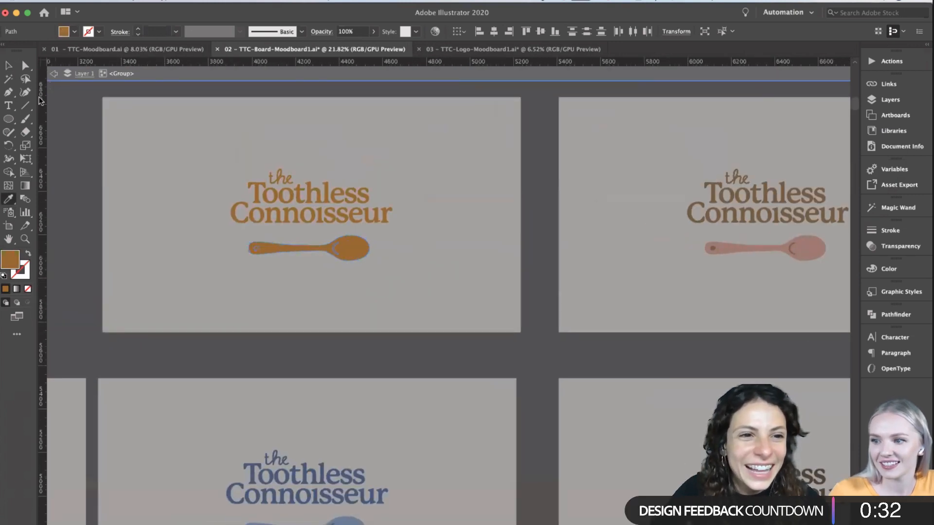
pyautogui.press('v')
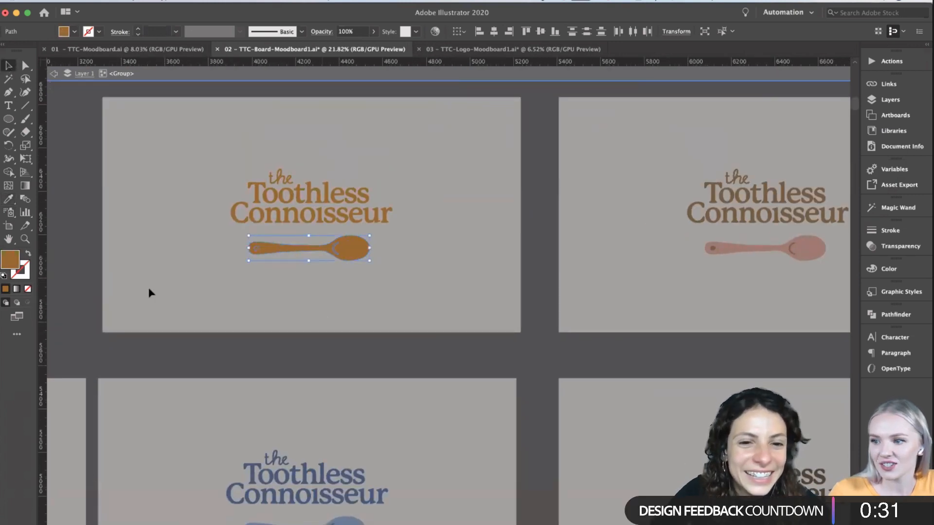
pyautogui.doubleClick(10, 259)
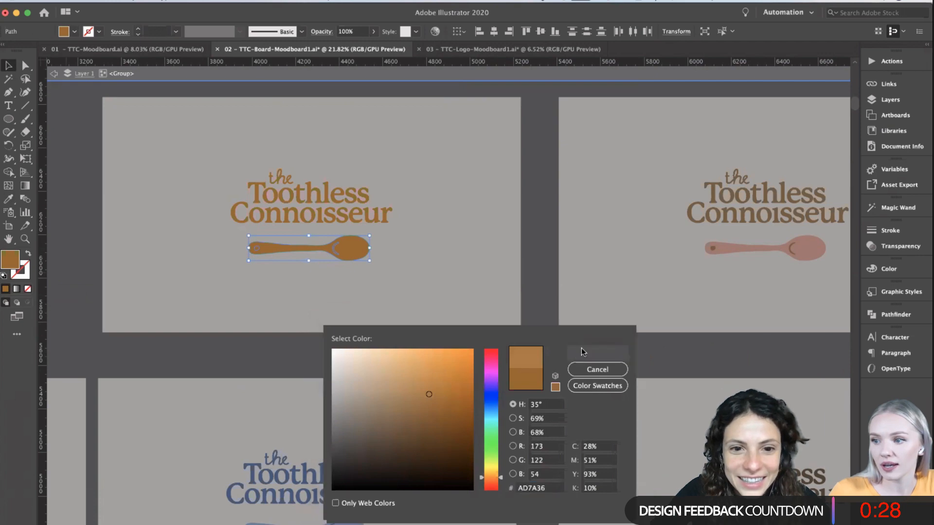
pyautogui.click(583, 351)
pyautogui.click(396, 354)
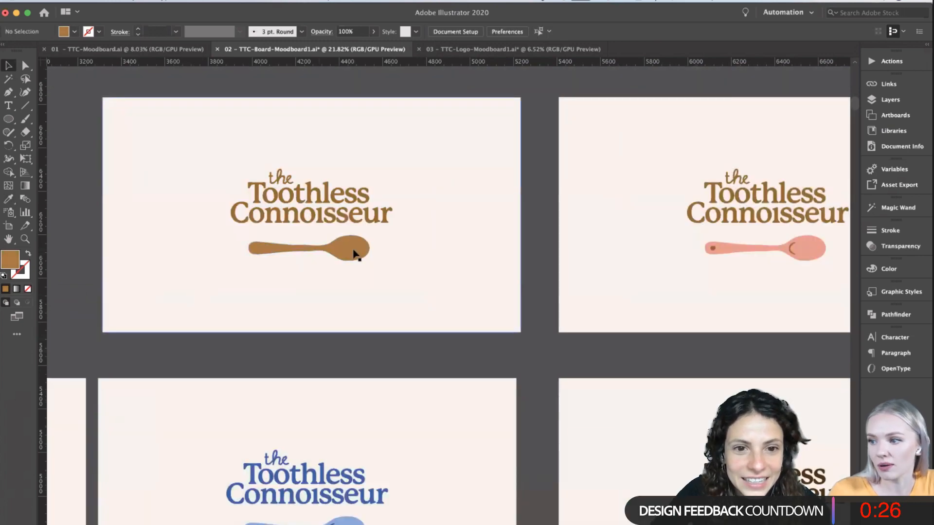
# - Recolour the brown spoon's handle hole and bowl curve with the cream sampled from the board, and leave the group
pyautogui.scroll(3, 355, 254)
pyautogui.doubleClick(343, 251)
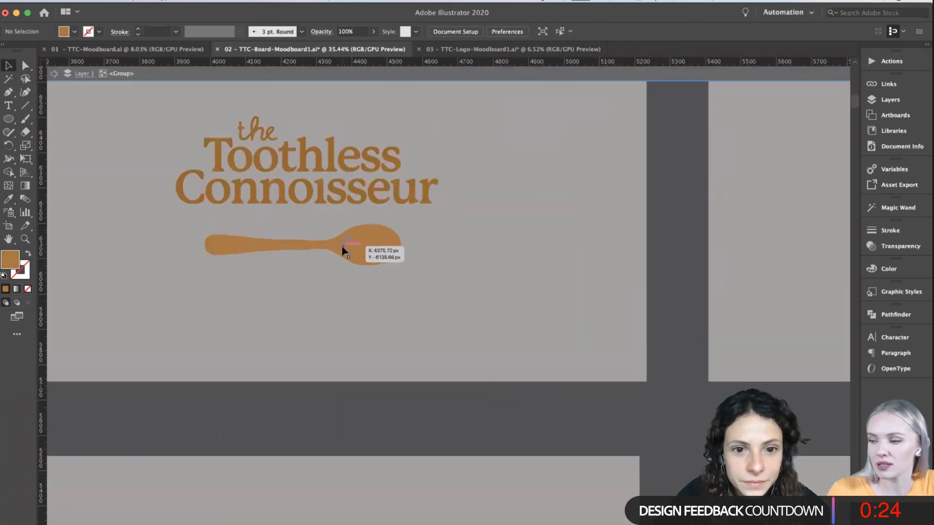
pyautogui.keyDown('shift'); pyautogui.click(217, 245); pyautogui.keyUp('shift')
pyautogui.press('i')
pyautogui.click(62, 148)
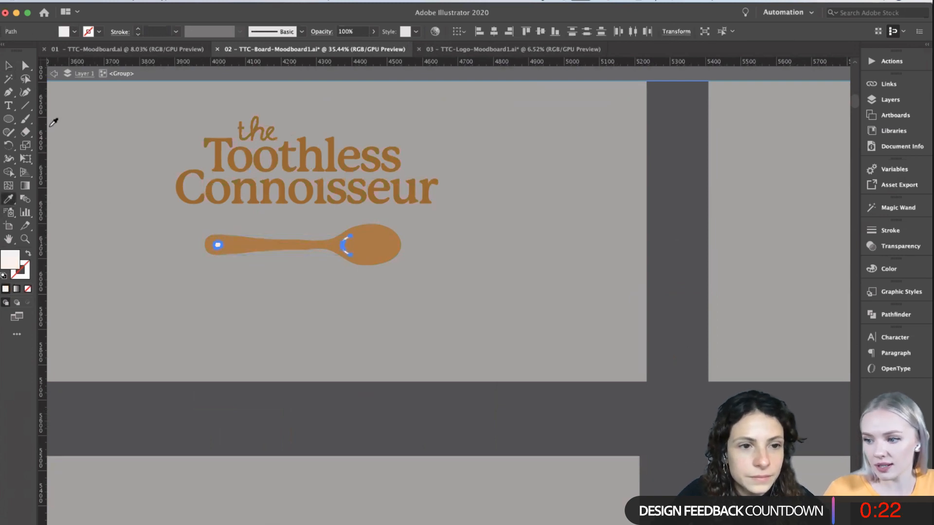
pyautogui.press('v')
pyautogui.doubleClick(270, 425)
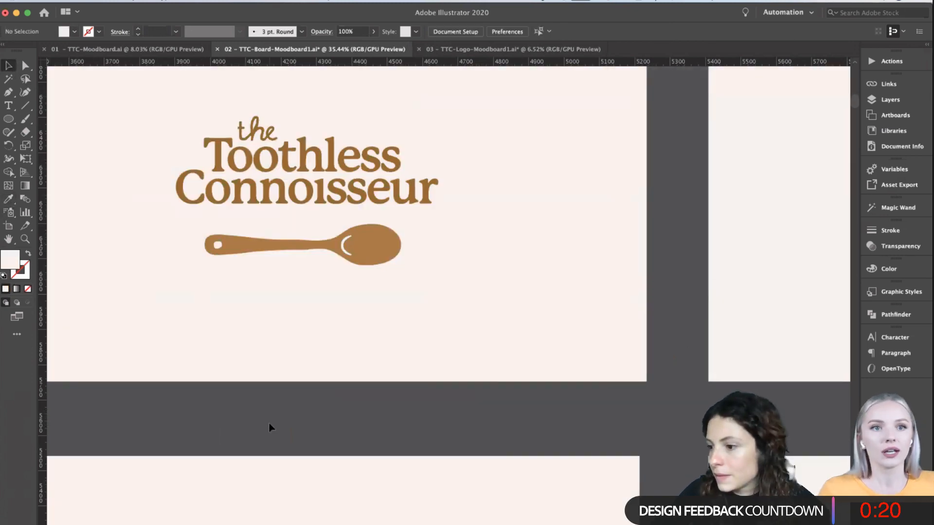
# - Recolour all of the logo's lettering with the lighter brown sampled from the spoon bowl and leave the group
pyautogui.scroll(-4, 269, 427)
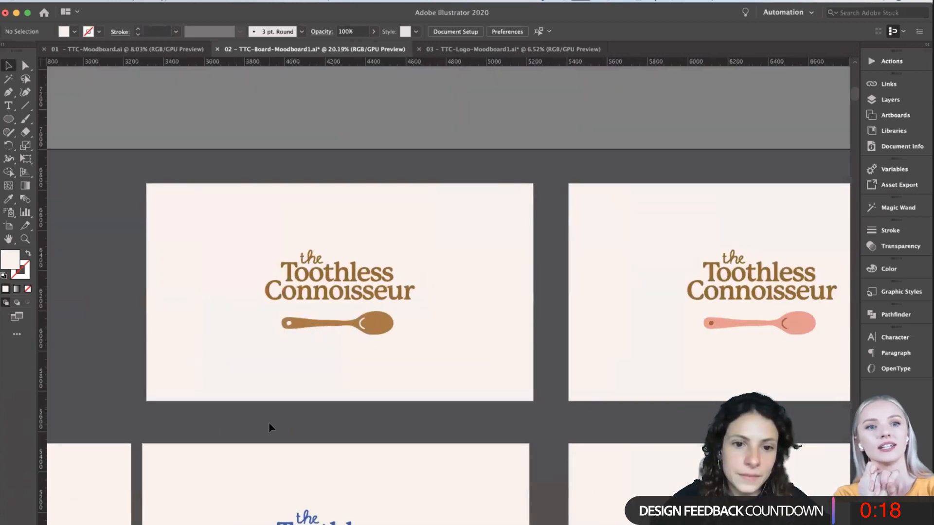
pyautogui.hscroll(-3, 269, 425)
pyautogui.doubleClick(413, 290)
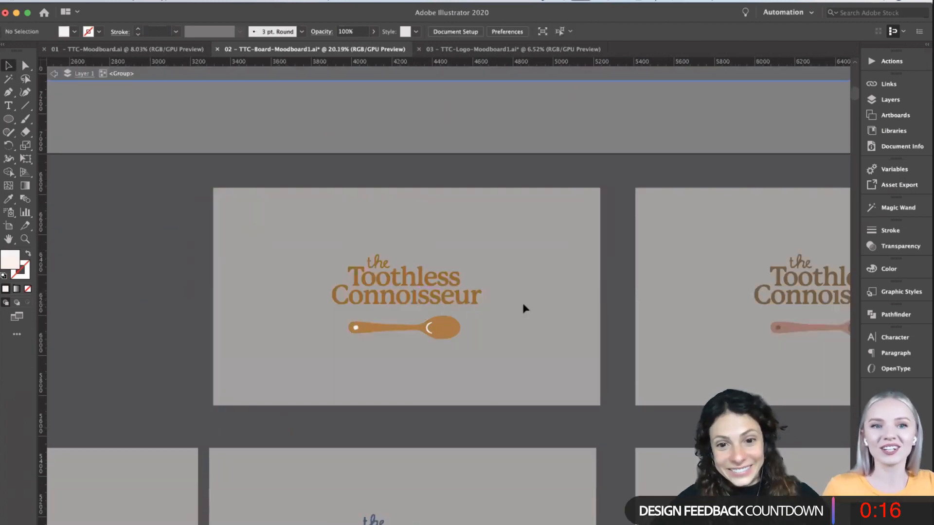
pyautogui.moveTo(524, 308); pyautogui.dragTo(314, 251)
pyautogui.press('i')
pyautogui.click(453, 319)
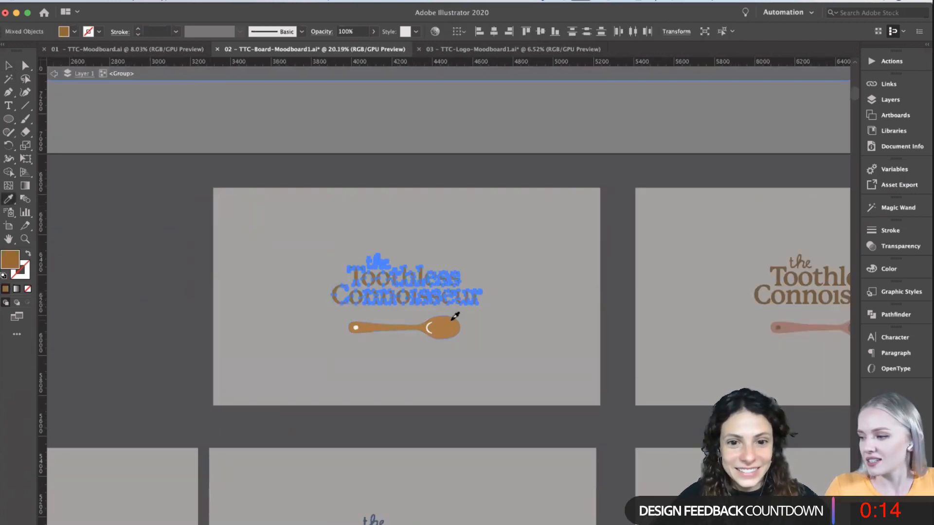
pyautogui.click(8, 65)
pyautogui.doubleClick(112, 309)
pyautogui.scroll(-1, 112, 308)
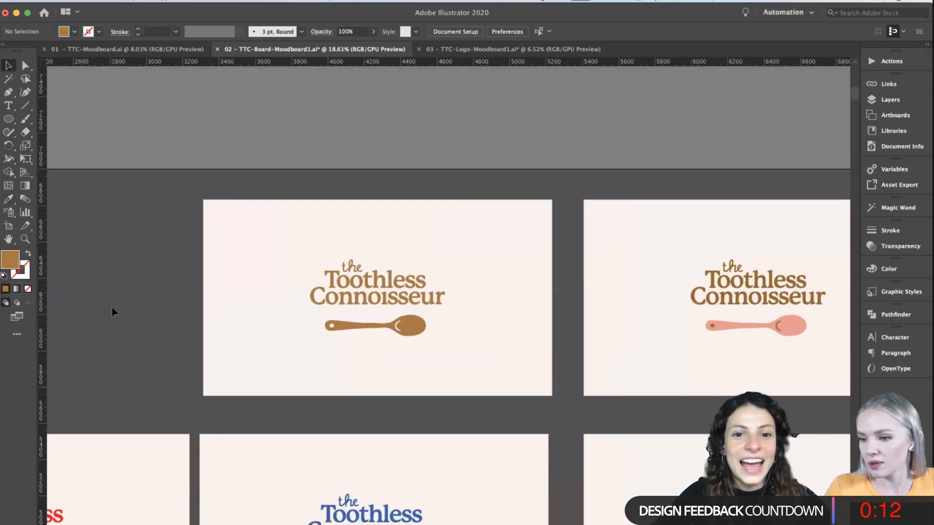
# - Darken the lettering's fill slightly to a deeper brown than the spoon and leave the group
pyautogui.doubleClick(418, 305)
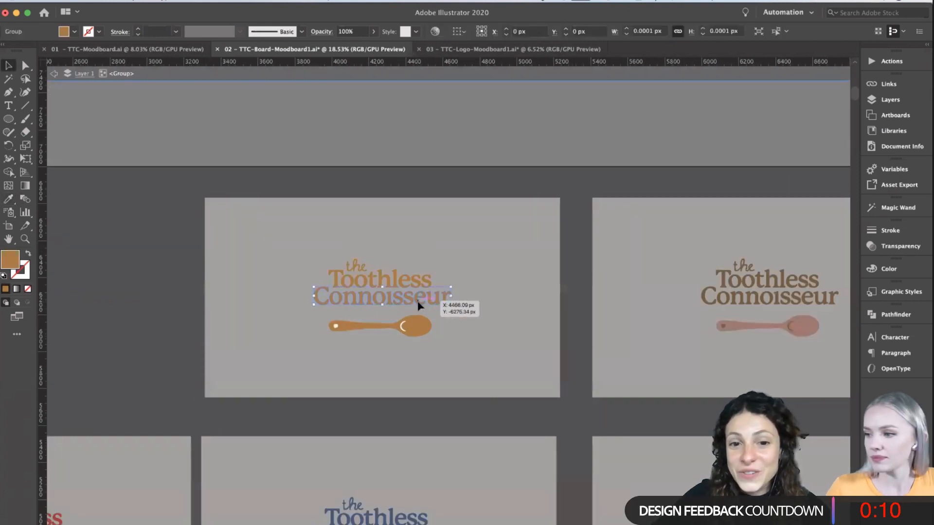
pyautogui.moveTo(454, 302); pyautogui.dragTo(313, 235)
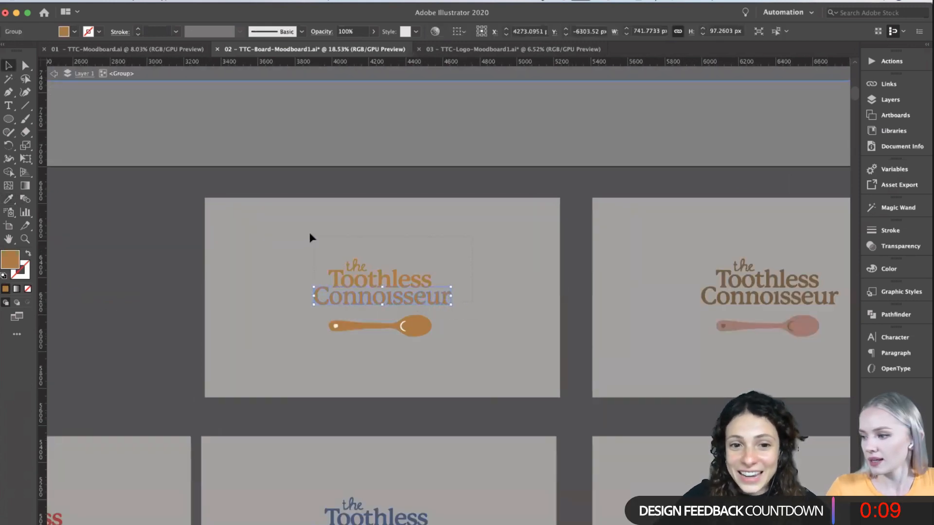
pyautogui.click(9, 201)
pyautogui.doubleClick(13, 261)
pyautogui.moveTo(440, 382); pyautogui.dragTo(439, 405)
pyautogui.click(584, 356)
pyautogui.press('v')
pyautogui.click(115, 287)
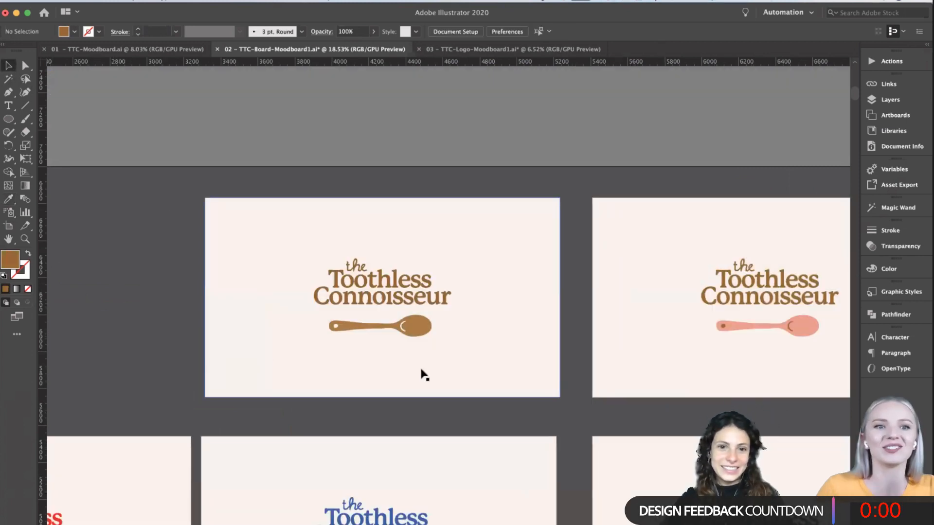
pyautogui.scroll(2, 423, 375)
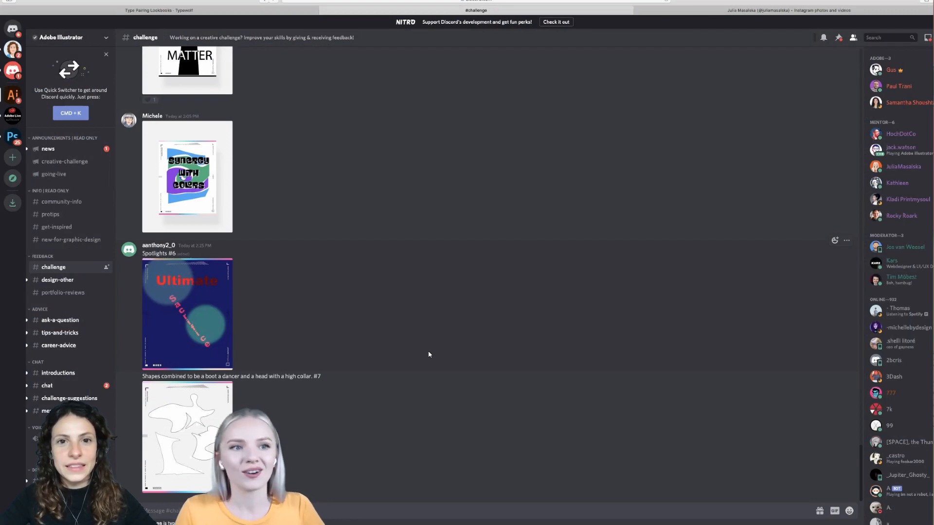
# - Switch to Discord's challenge channel, view the outlined abstract-shapes poster for challenge #7 enlarged, and close it
pyautogui.scroll(10, 430, 354)
pyautogui.scroll(-10, 430, 354)
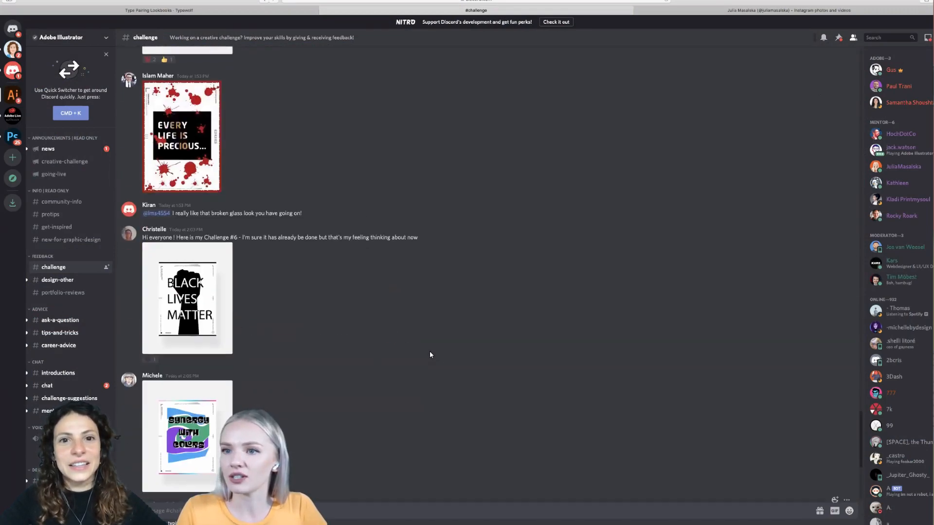
pyautogui.scroll(1, 430, 354)
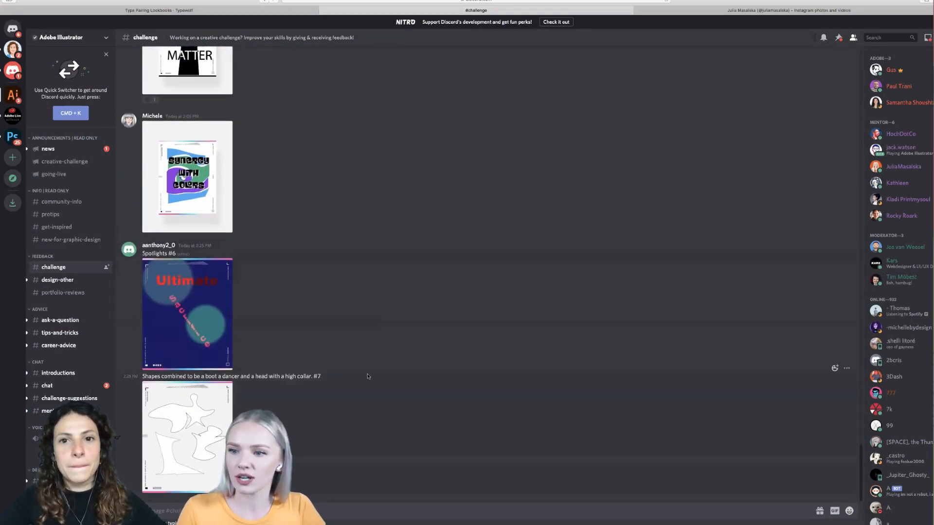
pyautogui.scroll(1, 368, 376)
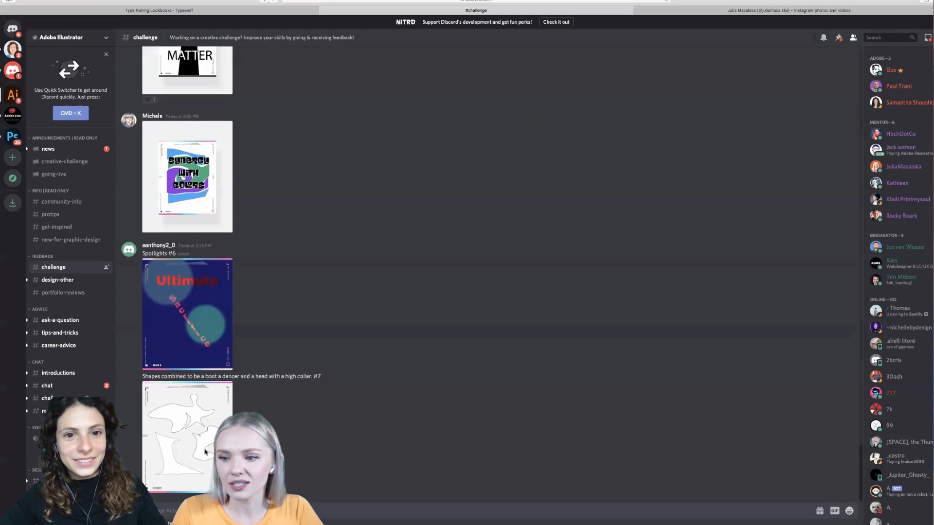
pyautogui.click(206, 453)
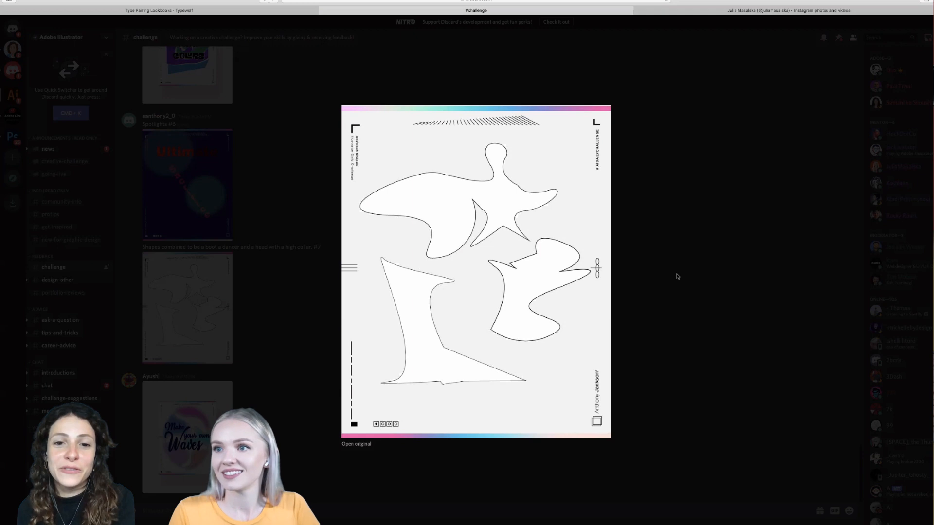
pyautogui.click(669, 308)
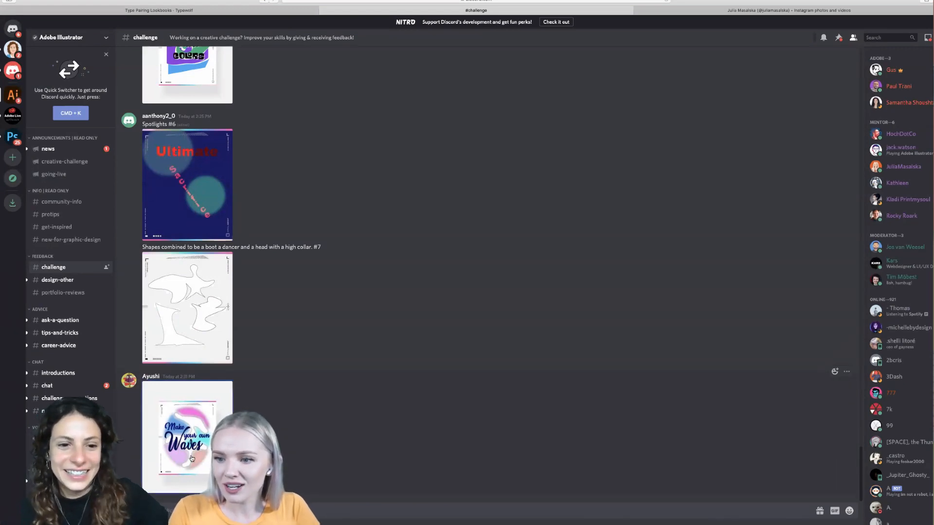
# - View the "Make your own Waves" and "DCC 7" challenge posters enlarged, closing each one after review
pyautogui.click(191, 458)
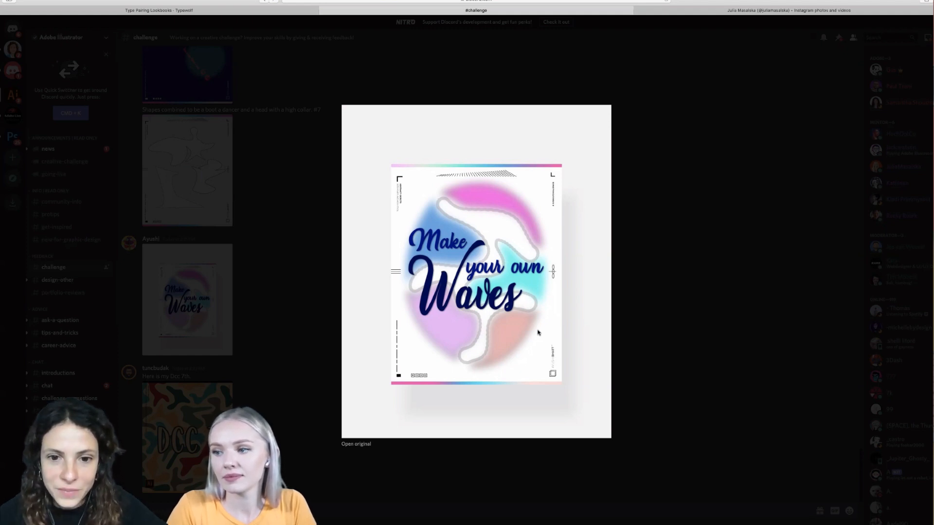
pyautogui.click(628, 314)
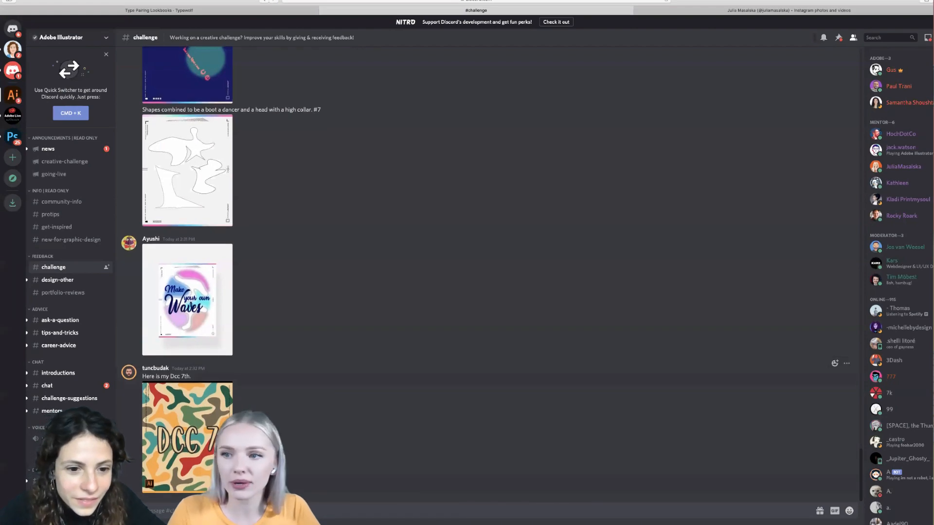
pyautogui.click(201, 438)
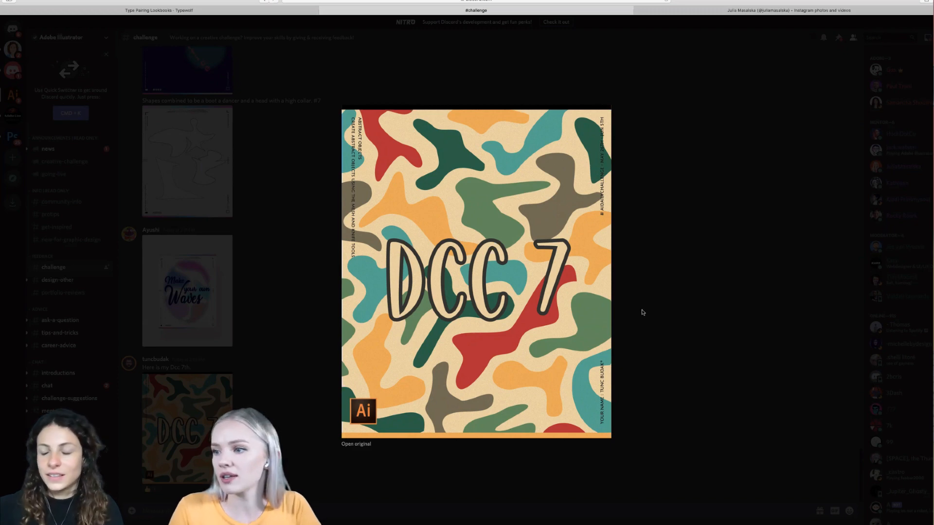
pyautogui.click(642, 312)
# - Find the blue "Ultimate Sacrifice" poster for Spotlights #6 in the channel, view it enlarged, and close it
pyautogui.scroll(5, 364, 445)
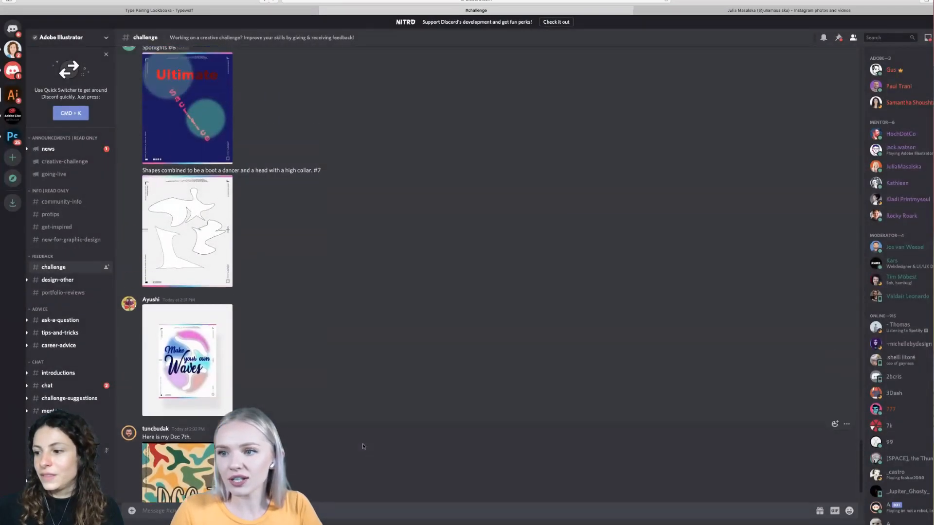
pyautogui.scroll(-3, 363, 445)
pyautogui.scroll(7, 364, 445)
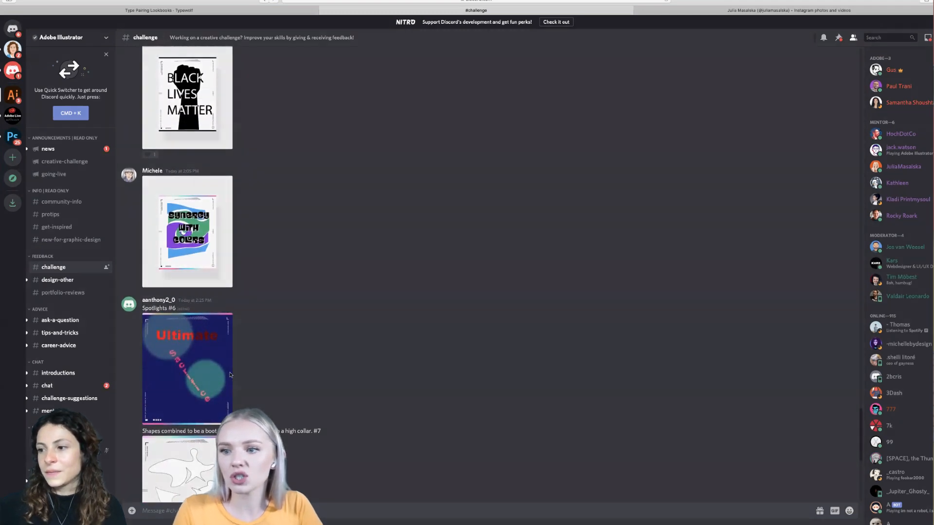
pyautogui.click(195, 369)
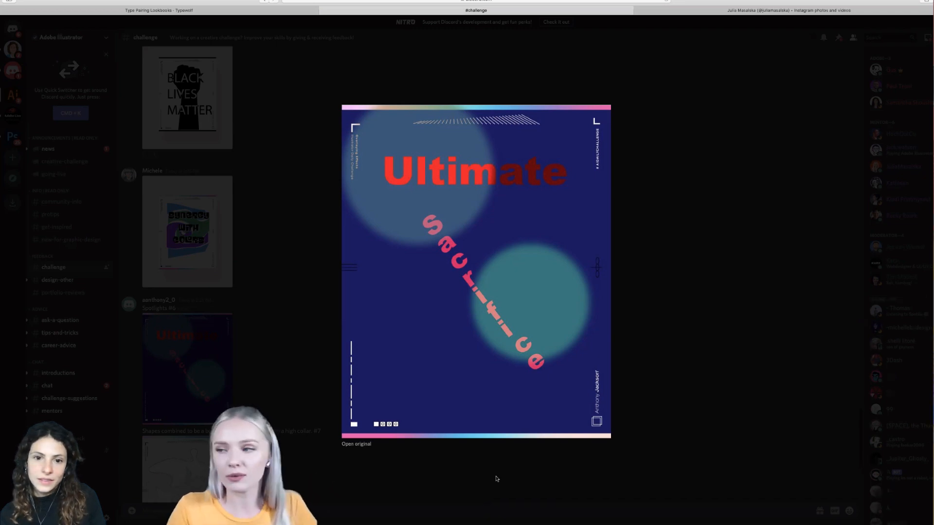
pyautogui.click(651, 397)
# - Find the "Synergy with Colors" poster among the earlier posts, view it enlarged, and close it
pyautogui.scroll(3, 342, 317)
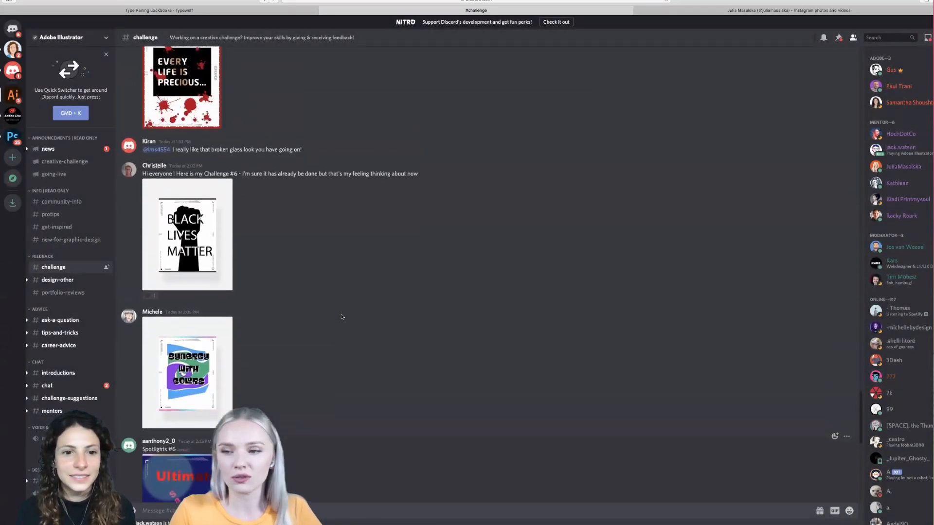
pyautogui.scroll(-3, 341, 316)
pyautogui.scroll(1, 342, 317)
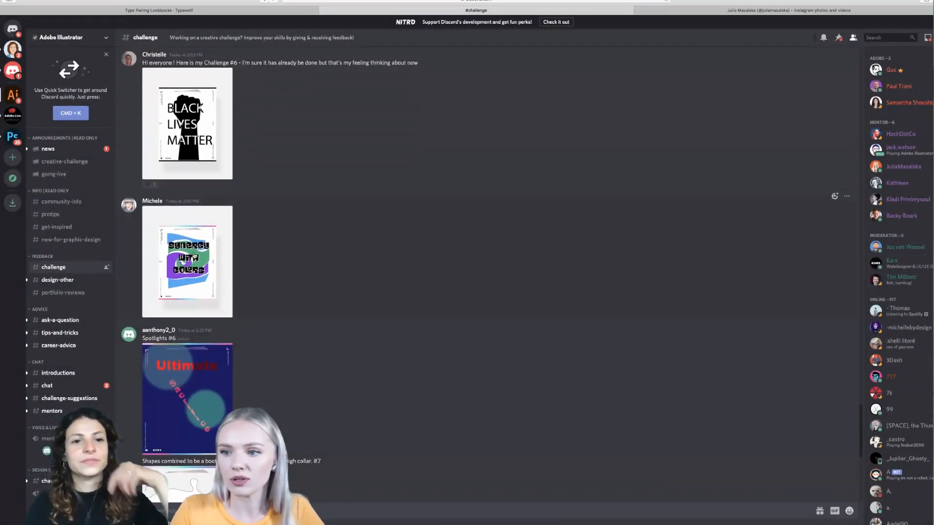
pyautogui.scroll(-1, 201, 257)
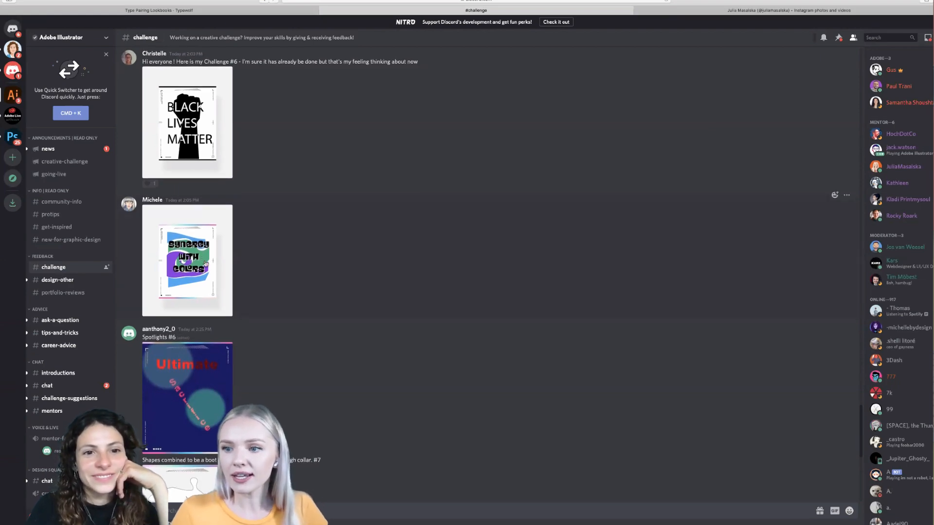
pyautogui.click(205, 264)
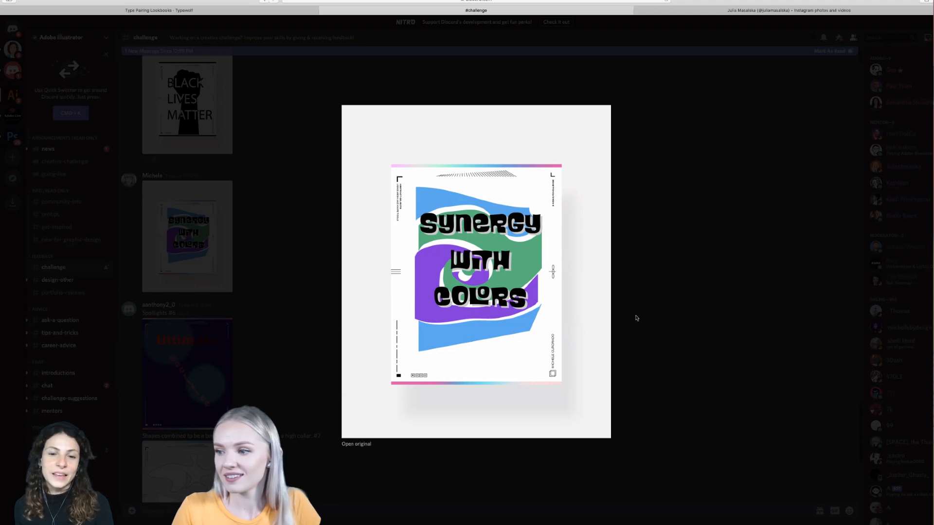
pyautogui.click(627, 331)
# - Open the enlarged view of the "Black Lives Matter" fist poster posted for Challenge #6
pyautogui.scroll(3, 254, 259)
pyautogui.scroll(2, 254, 259)
pyautogui.click(198, 276)
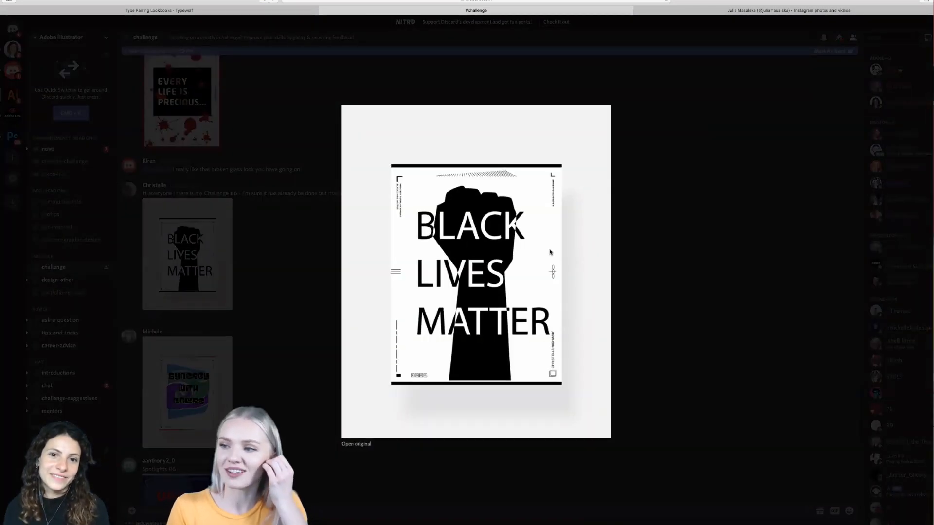
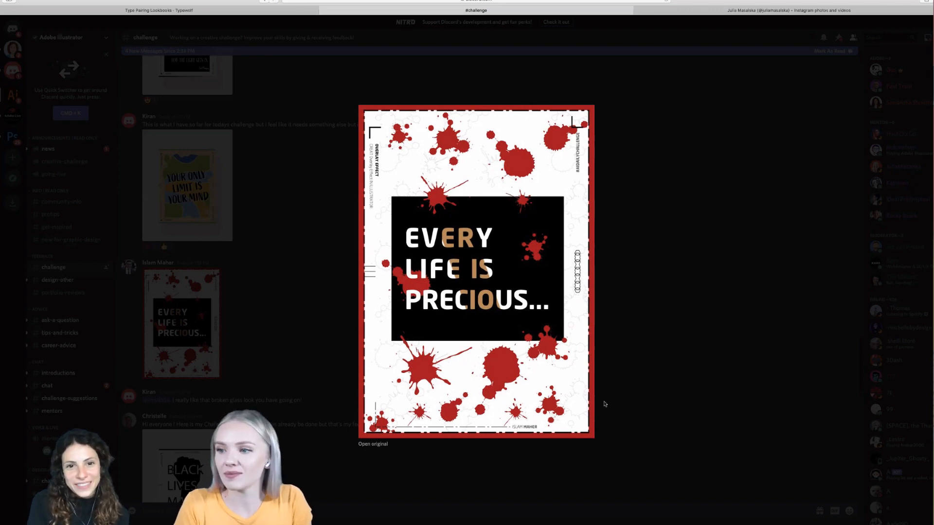
# - Close the enlarged "Every Life Is Precious" poster, view the "Your Only Limit Is Your Mind" poster enlarged, and close it
pyautogui.click(619, 392)
pyautogui.scroll(1, 292, 343)
pyautogui.scroll(2, 290, 344)
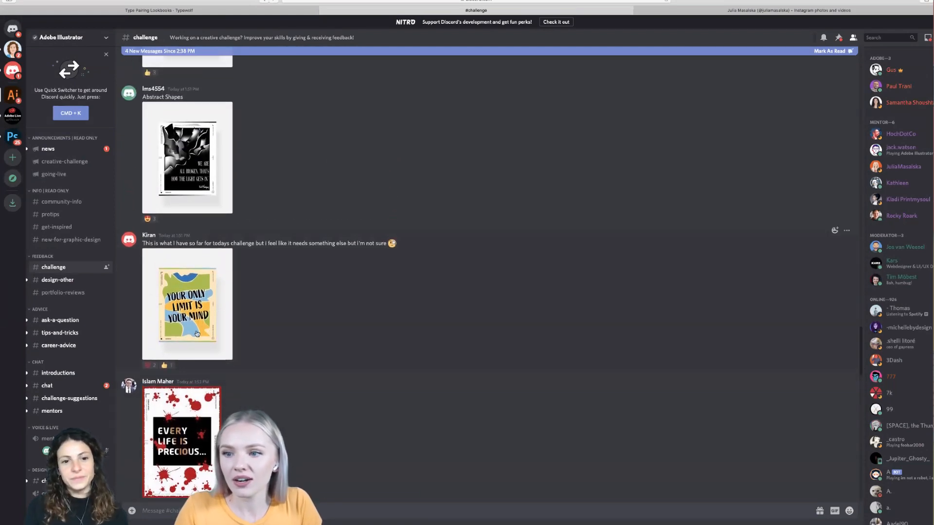
pyautogui.click(196, 334)
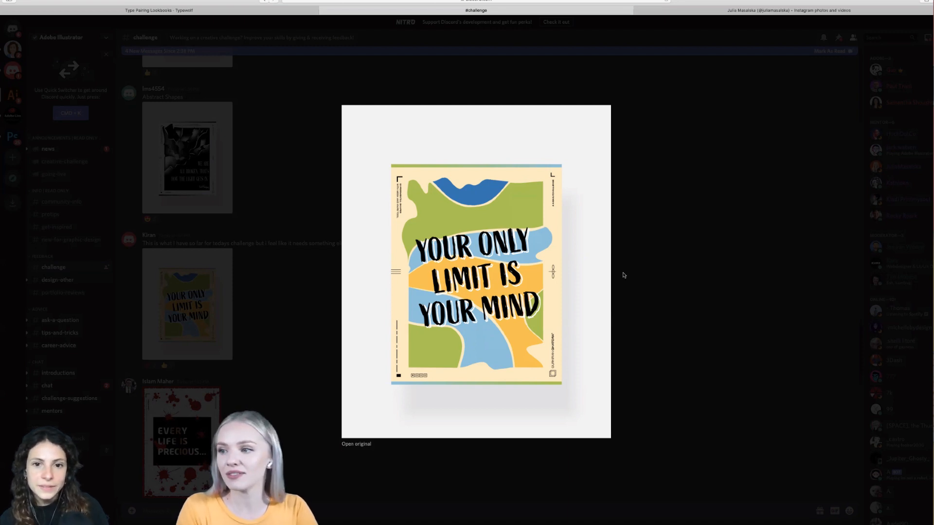
pyautogui.click(628, 286)
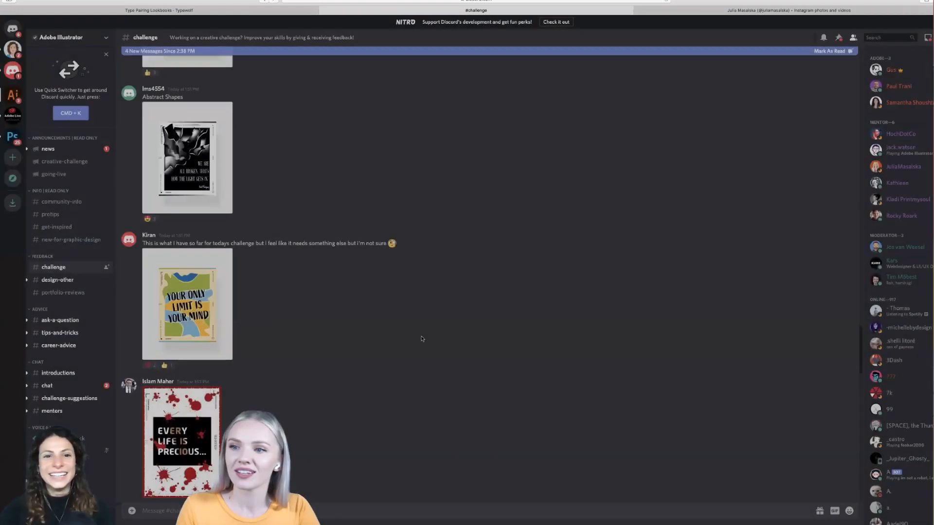
# - View the black "We Are All Broken" poster enlarged, and minimise the browser window to return to Illustrator
pyautogui.scroll(2, 421, 339)
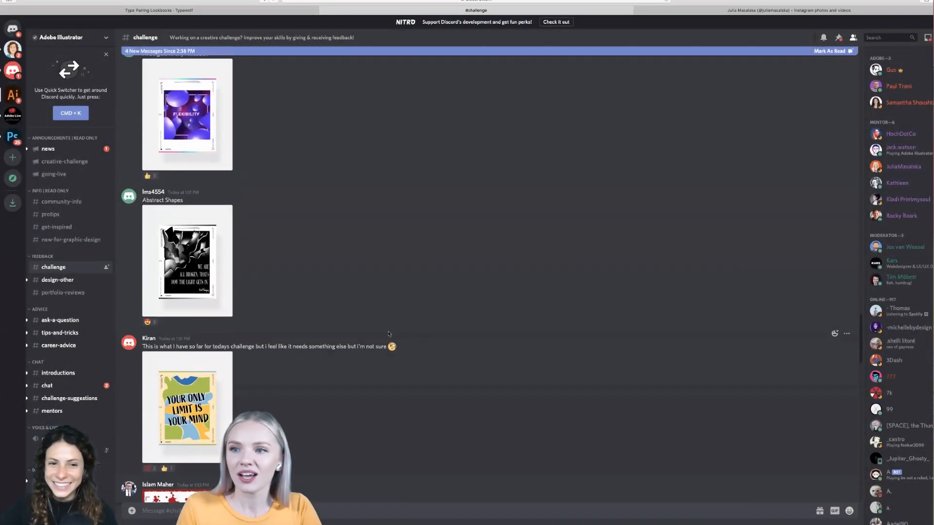
pyautogui.click(197, 267)
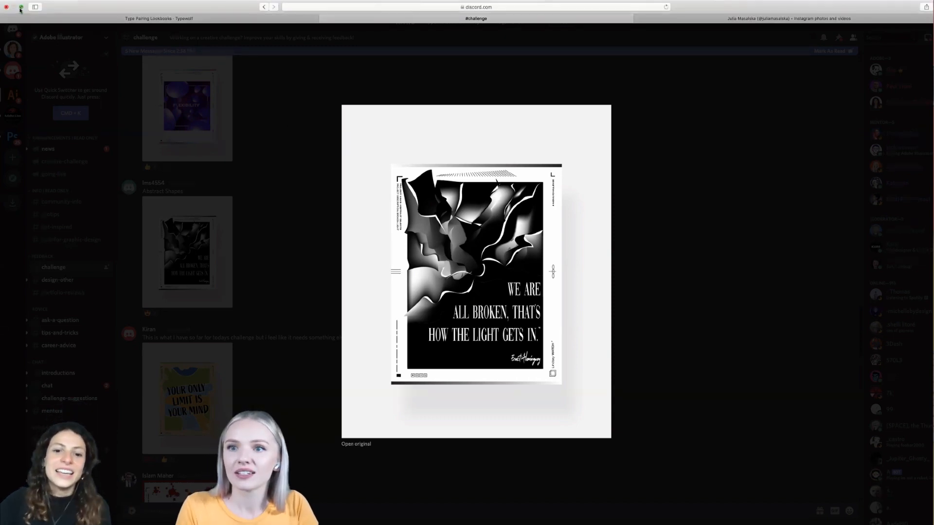
pyautogui.click(22, 8)
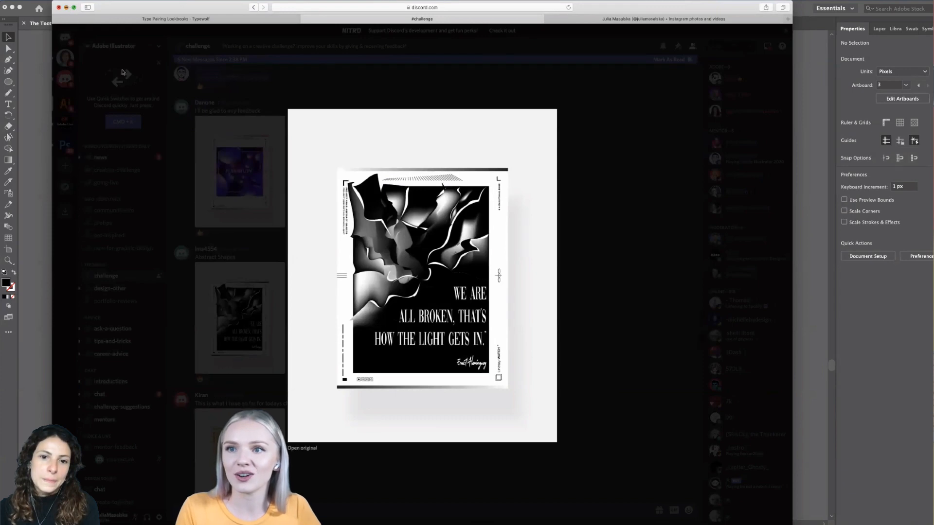
pyautogui.click(66, 7)
# - Examine the black Connoisseur wordmark variations on the third artboard up close and as a whole
pyautogui.scroll(-1, 515, 351)
pyautogui.scroll(2, 481, 354)
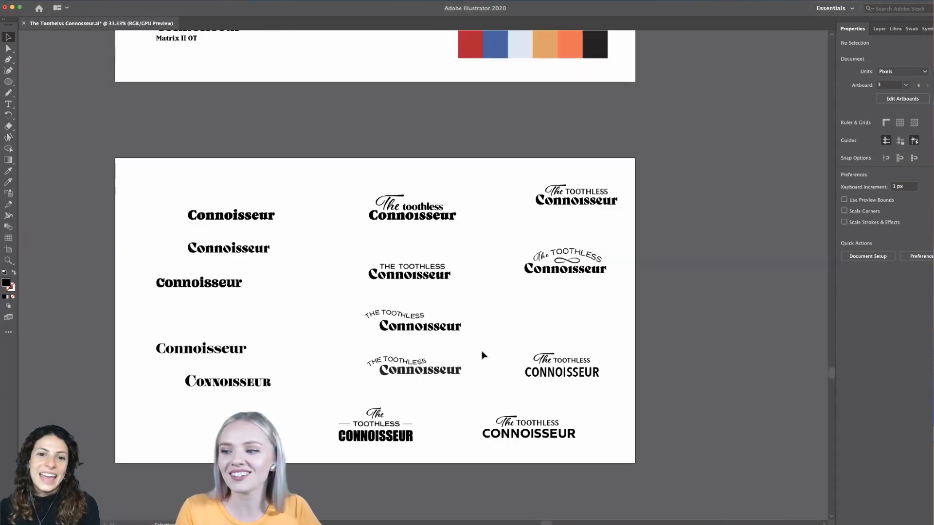
pyautogui.scroll(-1, 481, 355)
pyautogui.scroll(4, 396, 147)
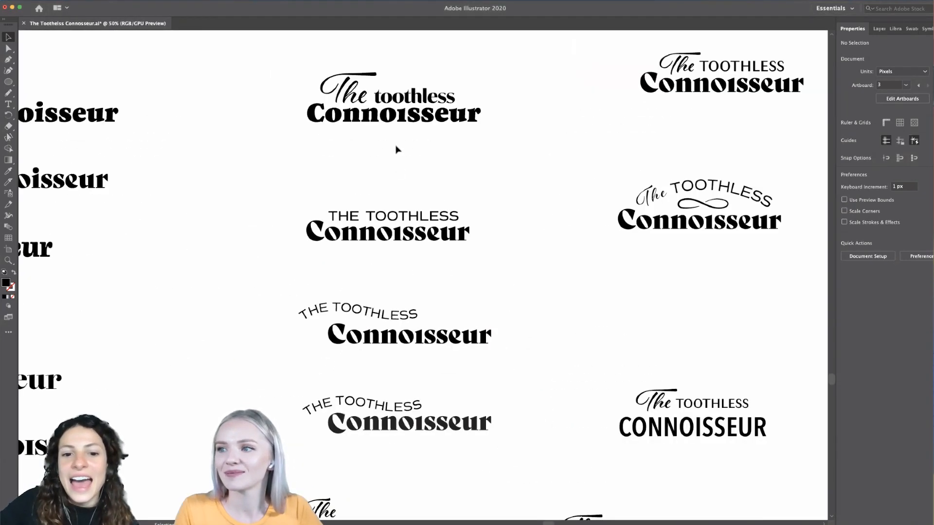
pyautogui.scroll(1, 396, 149)
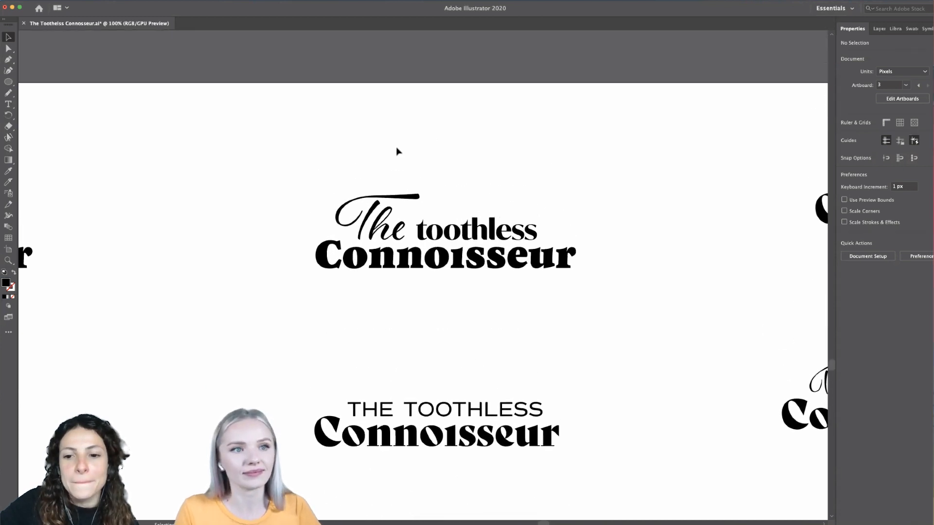
pyautogui.scroll(-3, 465, 308)
pyautogui.scroll(-3, 464, 308)
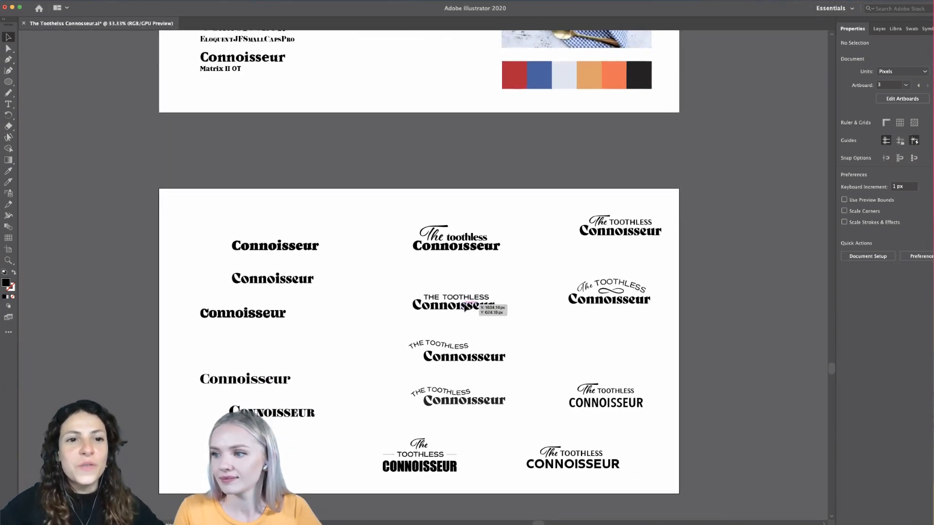
pyautogui.hscroll(2, 463, 308)
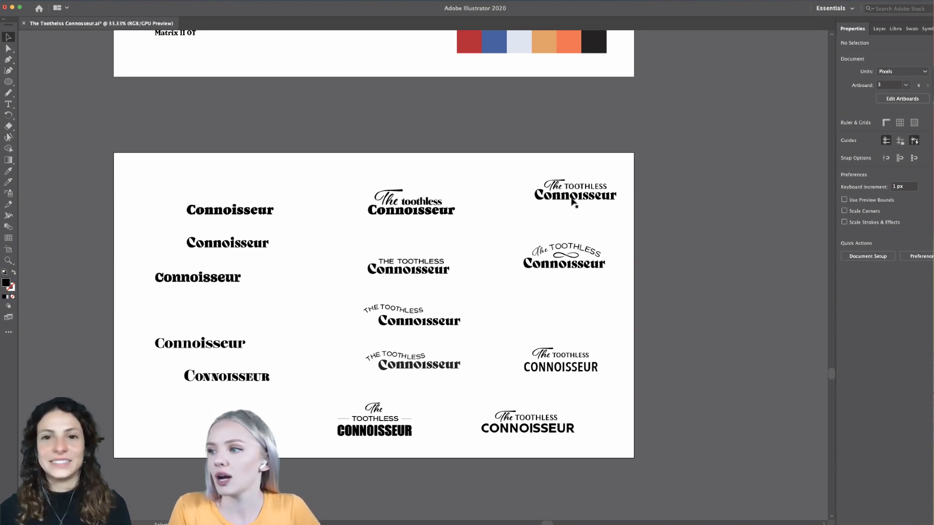
pyautogui.hscroll(5, 671, 201)
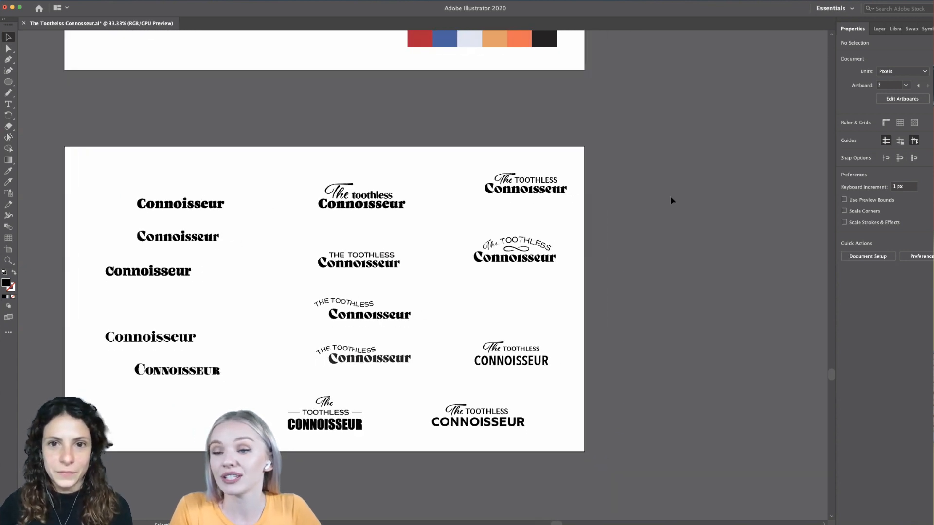
pyautogui.hscroll(5, 671, 200)
pyautogui.hscroll(-2, 672, 201)
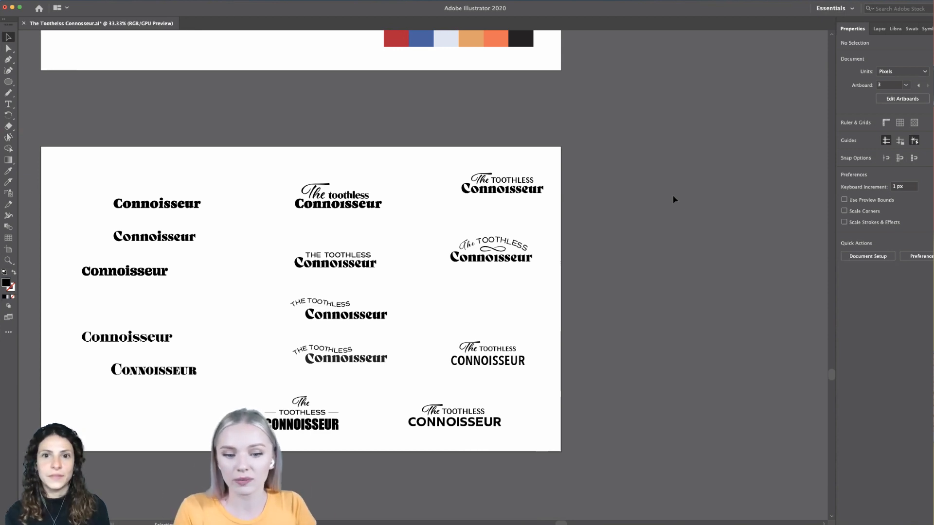
# - Draw a rectangle about 798 by 370 px just beyond the wordmark artboard's right edge and fill it with the palette's red
pyautogui.hscroll(2, 670, 196)
pyautogui.moveTo(8, 82); pyautogui.dragTo(49, 80)
pyautogui.moveTo(560, 147)
pyautogui.mouseDown()
pyautogui.moveTo(731, 204)
pyautogui.moveTo(710, 216)
pyautogui.mouseUp()
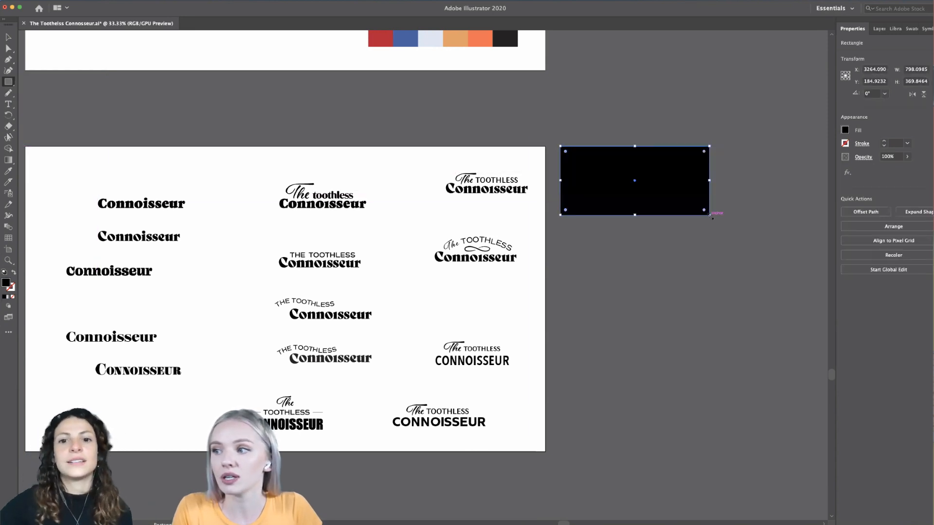
pyautogui.hscroll(5, 341, 194)
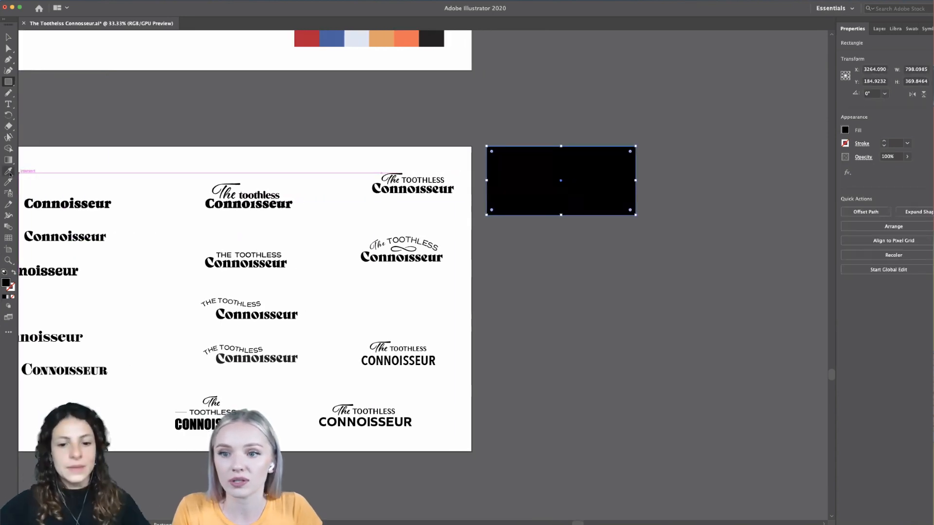
pyautogui.scroll(2, 134, 276)
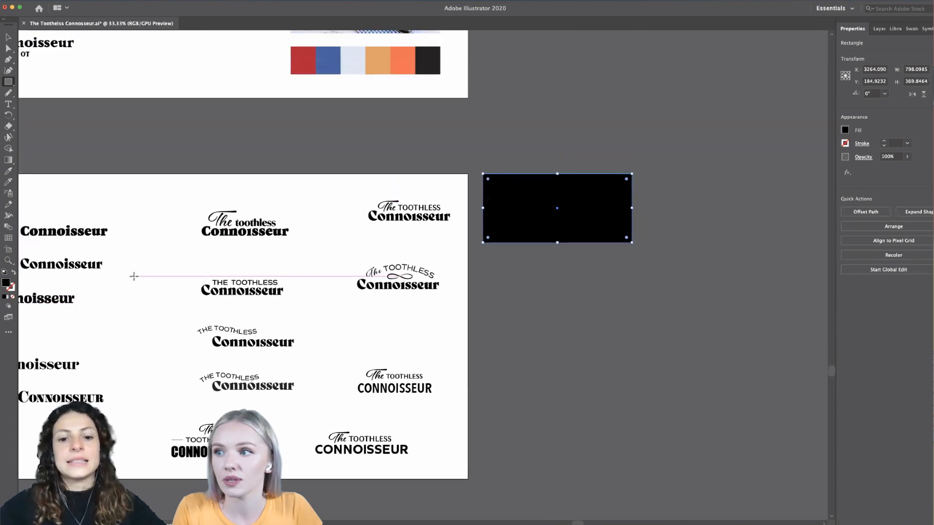
pyautogui.click(9, 171)
pyautogui.click(298, 60)
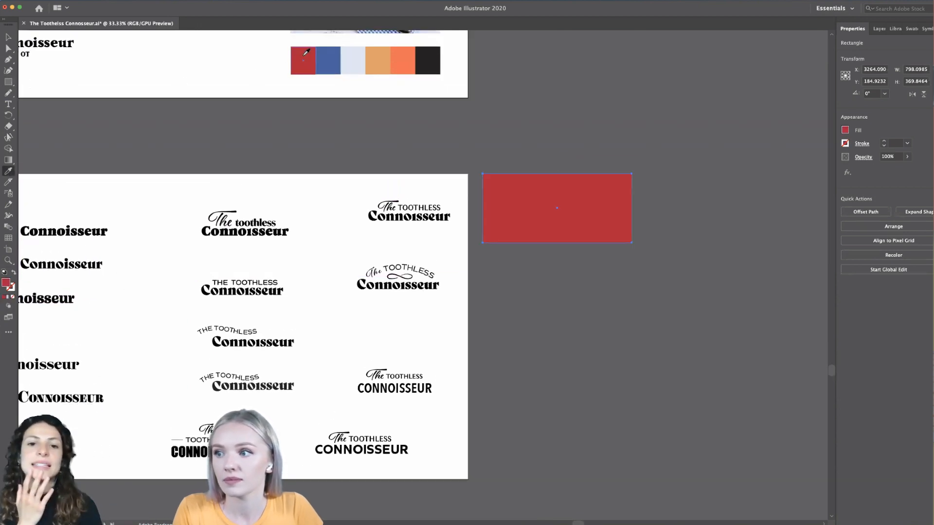
# - Duplicate the red rectangle directly below it and fill the copy with the palette's pale blue
pyautogui.click(8, 37)
pyautogui.moveTo(608, 208); pyautogui.dragTo(607, 286)
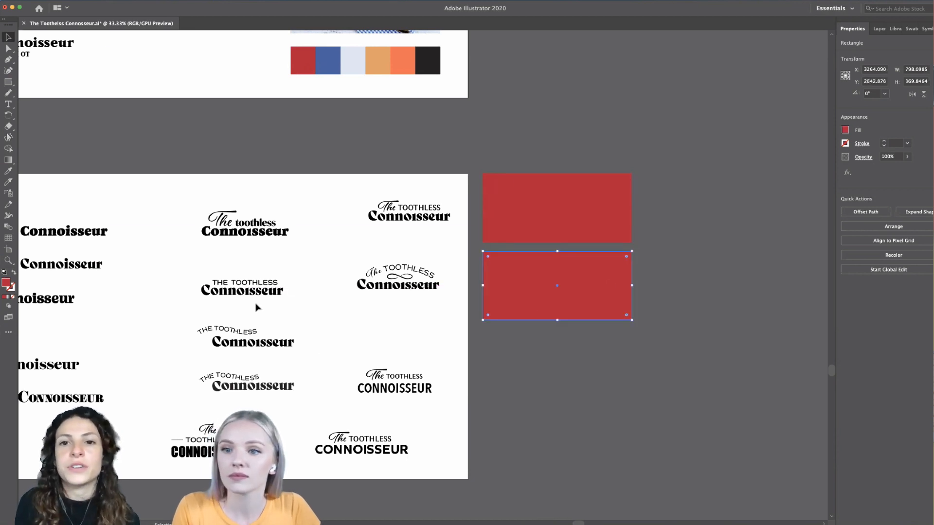
pyautogui.click(8, 171)
pyautogui.click(353, 60)
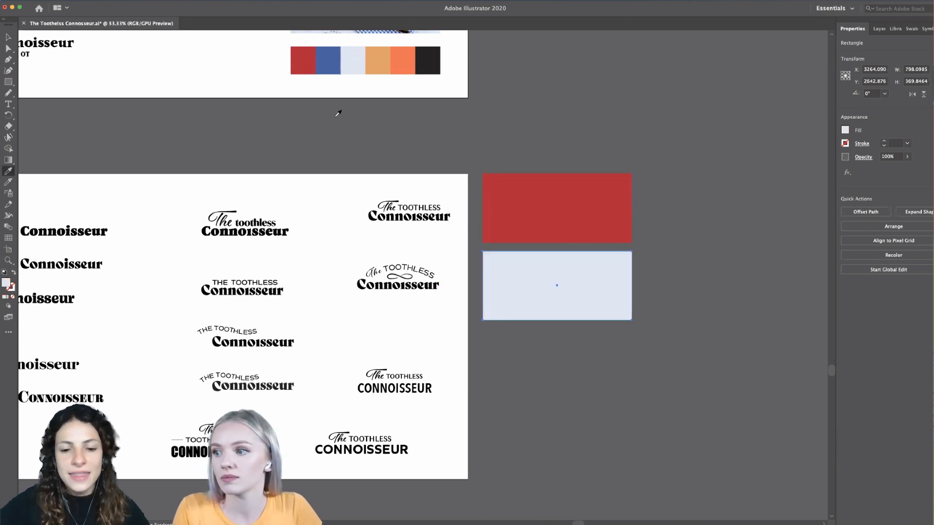
# - Duplicate the pale blue rectangle directly below it and fill the copy with the palette's light orange-tan
pyautogui.press('v')
pyautogui.moveTo(545, 307); pyautogui.dragTo(594, 386)
pyautogui.click(8, 171)
pyautogui.click(373, 71)
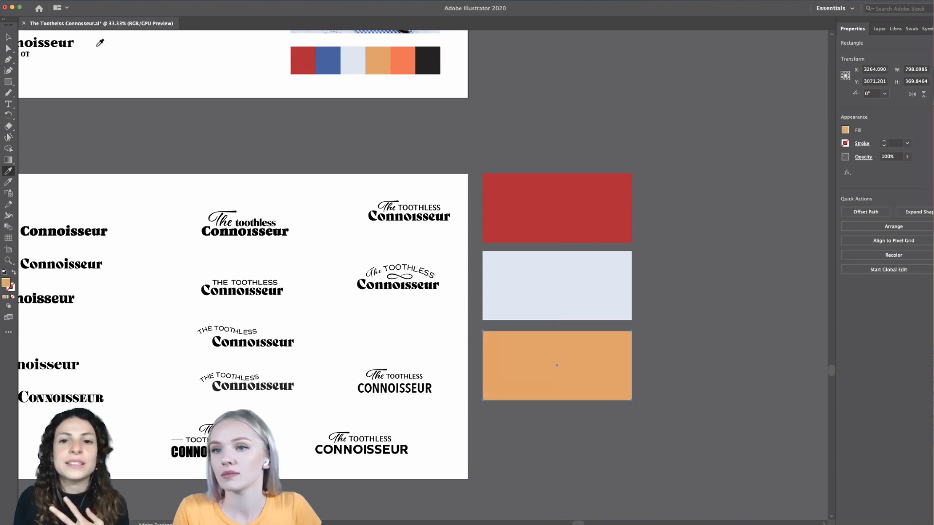
# - Duplicate the orange-tan rectangle directly below it, fill the copy with the palette's near-black, and deselect it
pyautogui.click(9, 37)
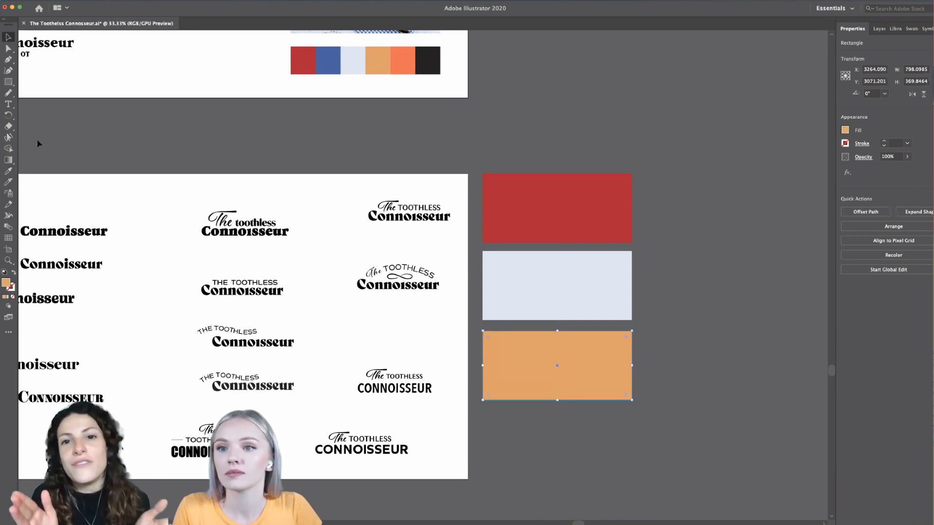
pyautogui.moveTo(511, 377); pyautogui.dragTo(584, 454)
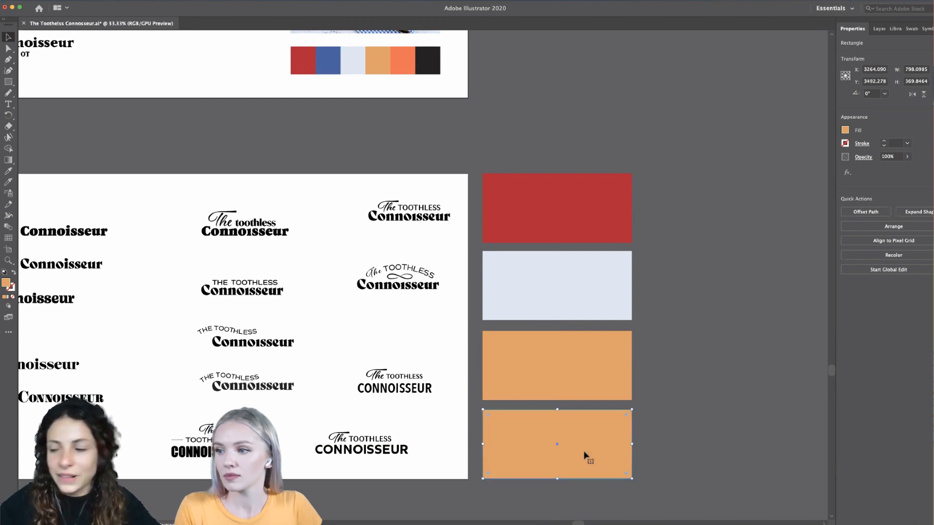
pyautogui.scroll(-1, 584, 454)
pyautogui.click(8, 171)
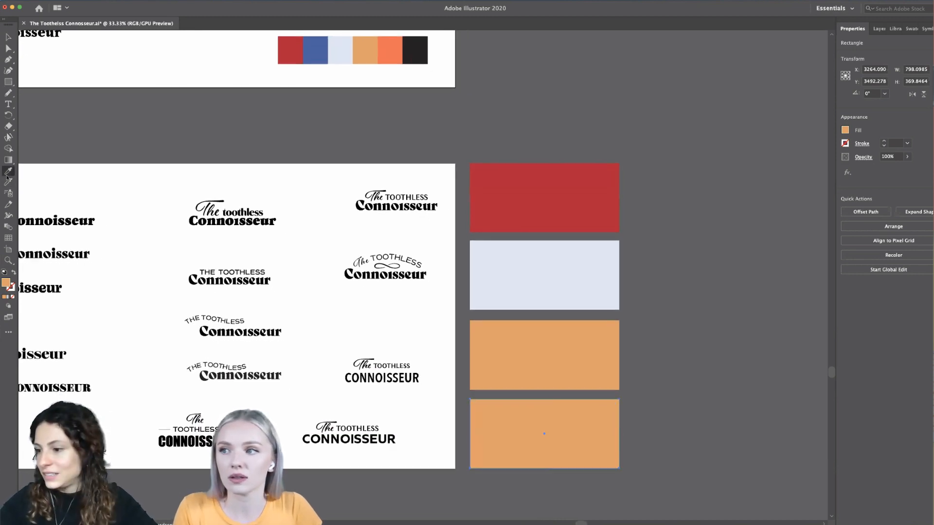
pyautogui.click(414, 50)
pyautogui.press('v')
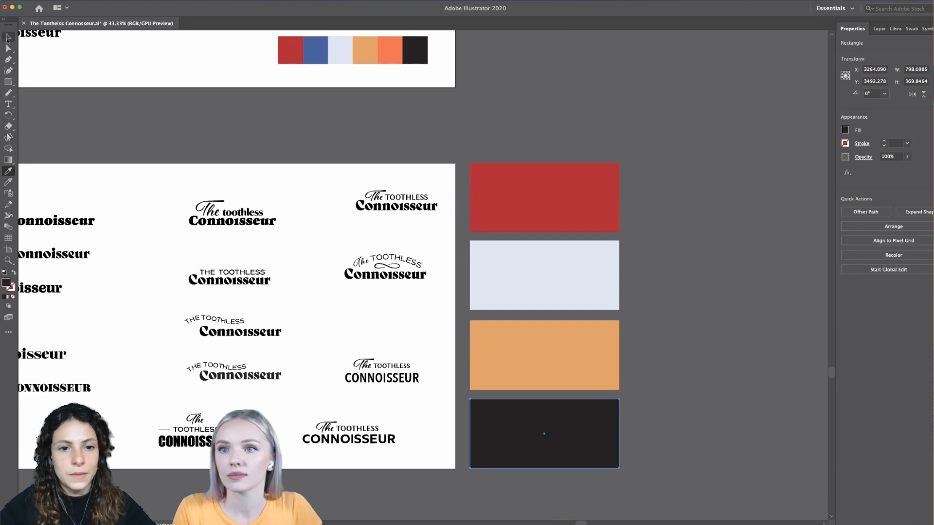
pyautogui.click(244, 134)
# - Place a copy of the script "The toothless Connoisseur" wordmark centred on the red rectangle and bring it to the front
pyautogui.hscroll(-2, 244, 134)
pyautogui.scroll(-1, 244, 134)
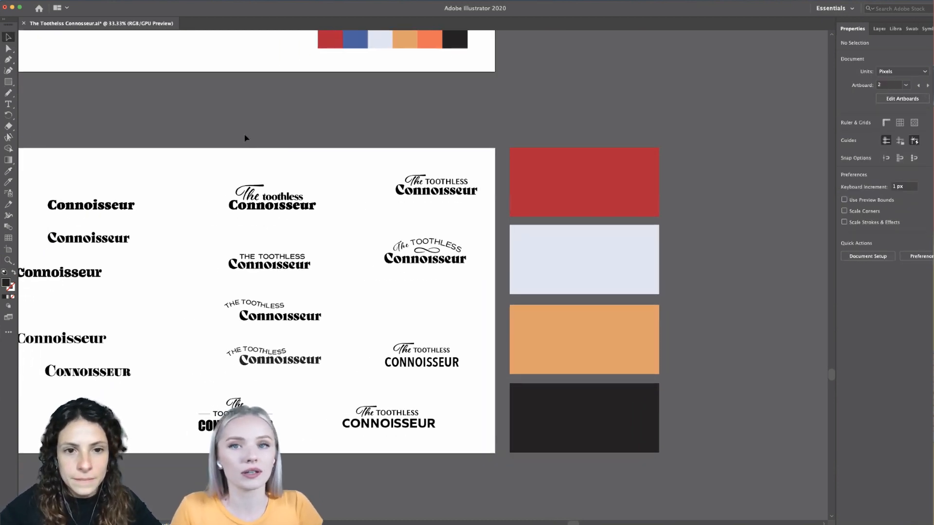
pyautogui.hscroll(-3, 327, 143)
pyautogui.hscroll(2, 327, 143)
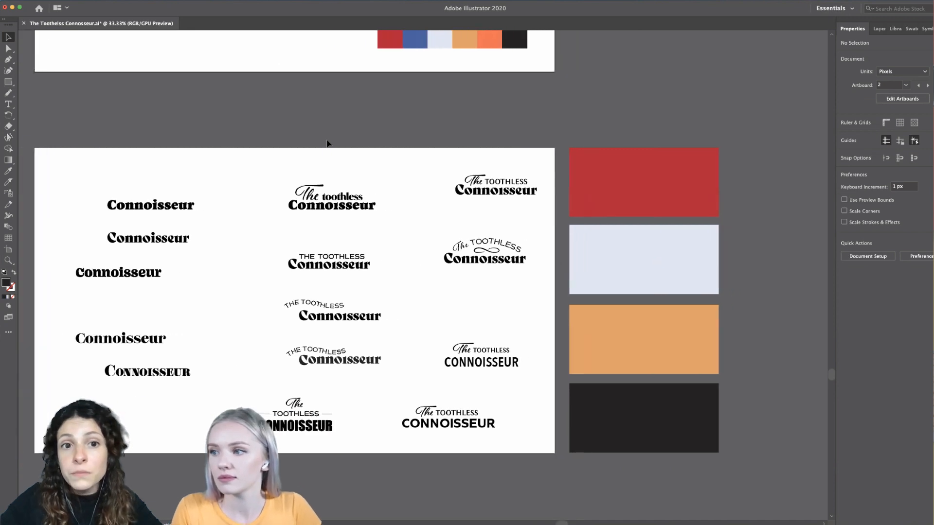
pyautogui.click(290, 208)
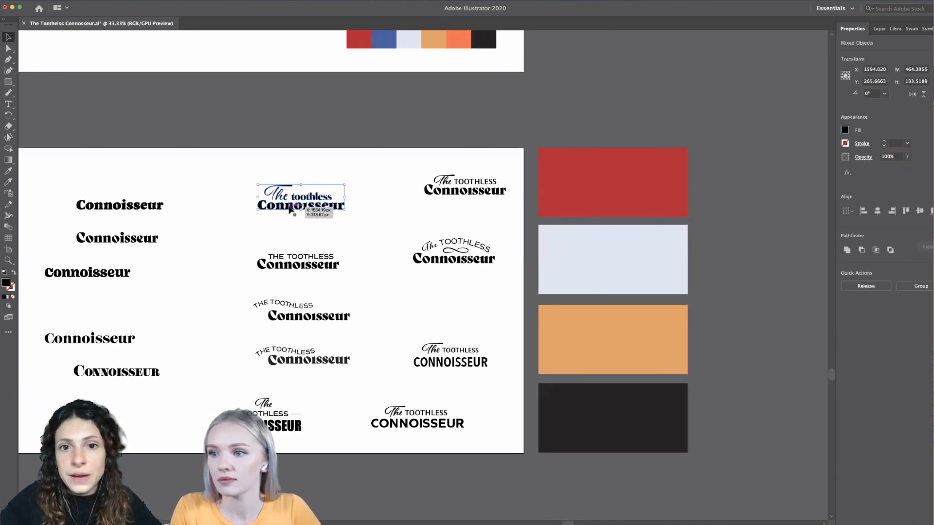
pyautogui.moveTo(290, 208); pyautogui.dragTo(630, 191)
pyautogui.scroll(2, 630, 191)
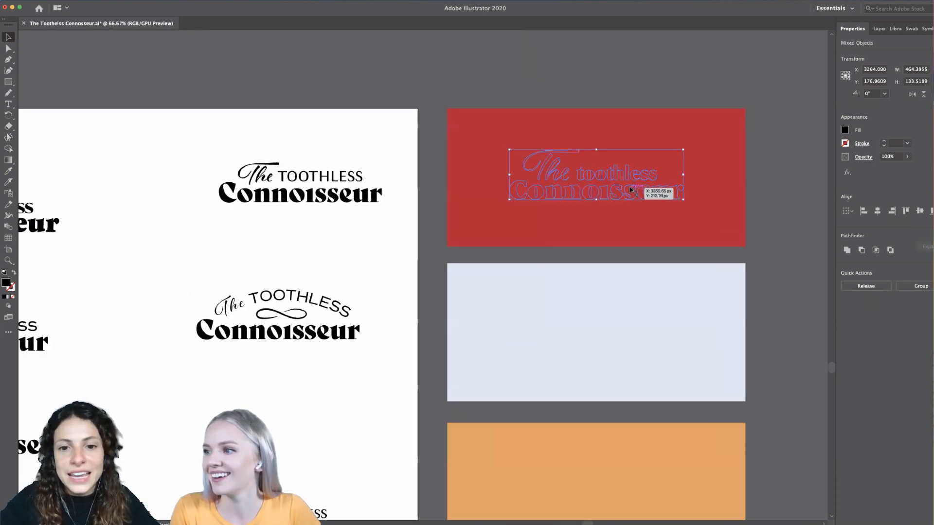
pyautogui.rightClick(629, 192)
pyautogui.moveTo(659, 277)
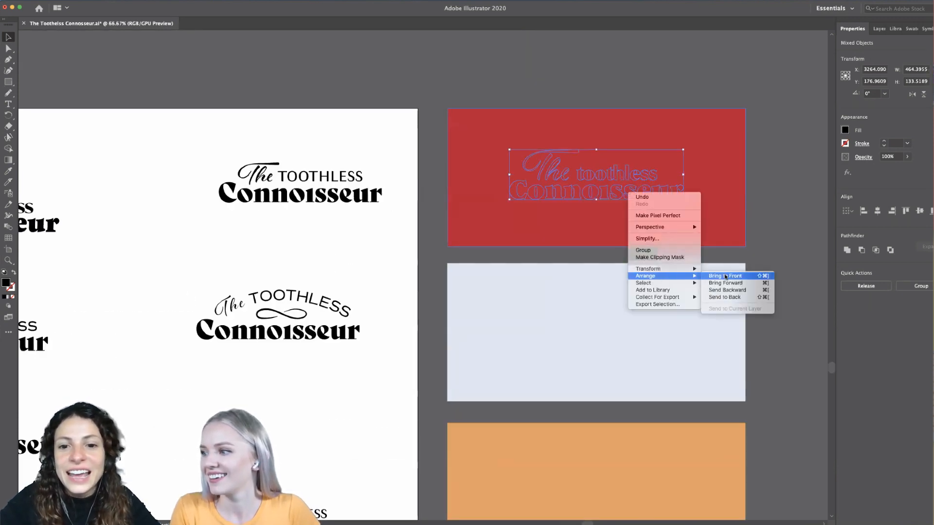
pyautogui.click(725, 276)
pyautogui.click(779, 192)
pyautogui.hscroll(1, 779, 194)
pyautogui.hscroll(5, 779, 193)
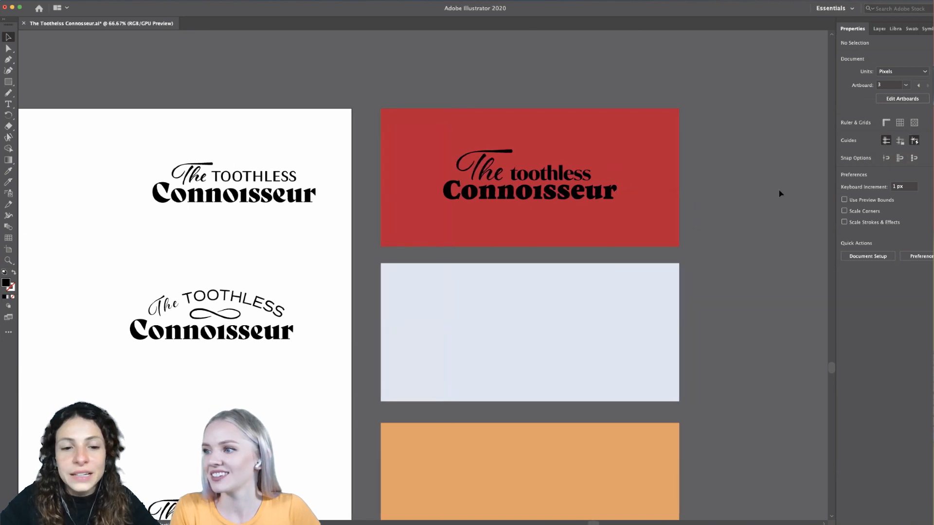
# - Fill every part of the wordmark on the red rectangle with the palette's pale blue and deselect it
pyautogui.click(608, 201)
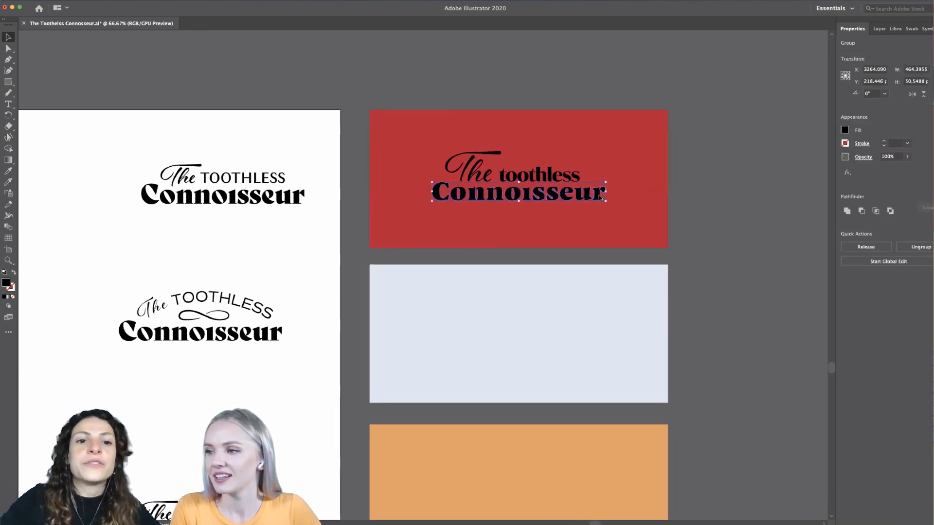
pyautogui.scroll(-3, 603, 200)
pyautogui.scroll(3, 601, 200)
pyautogui.hscroll(6, 601, 200)
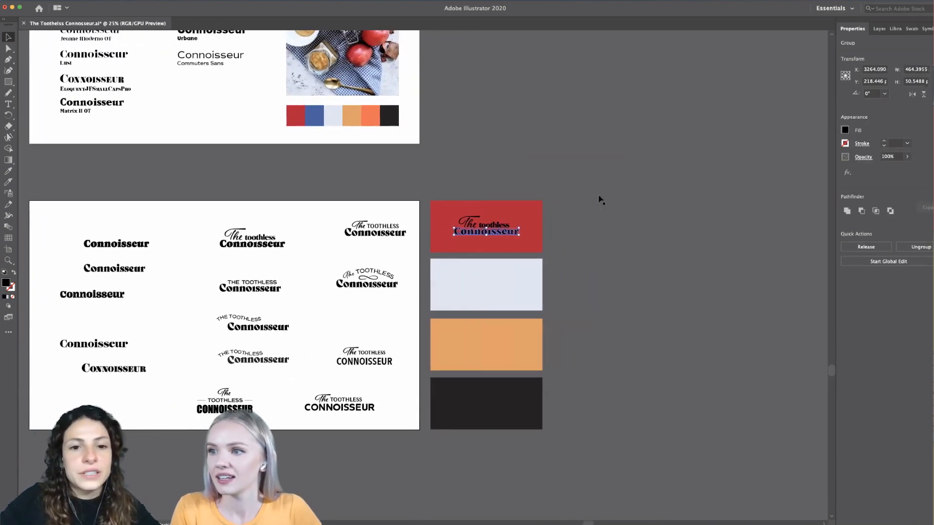
pyautogui.scroll(1, 559, 207)
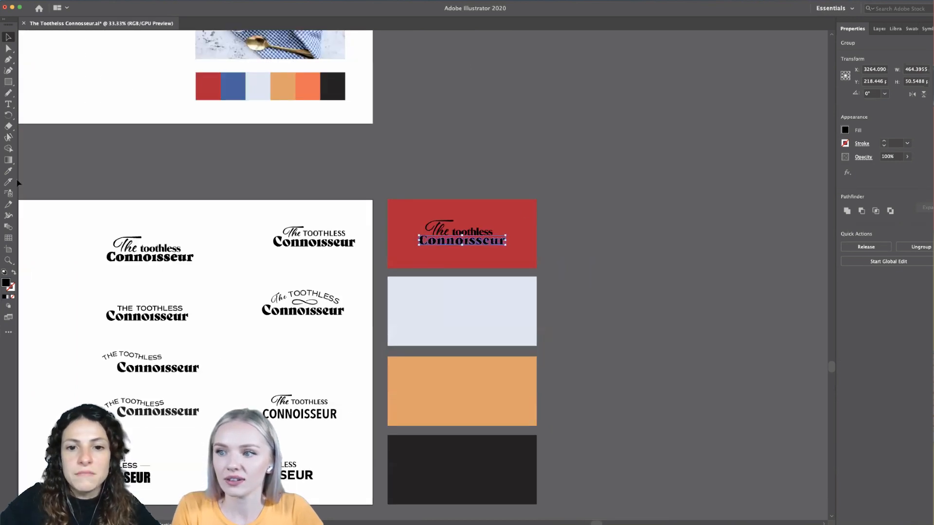
pyautogui.keyDown('shift'); pyautogui.click(440, 232); pyautogui.keyUp('shift')
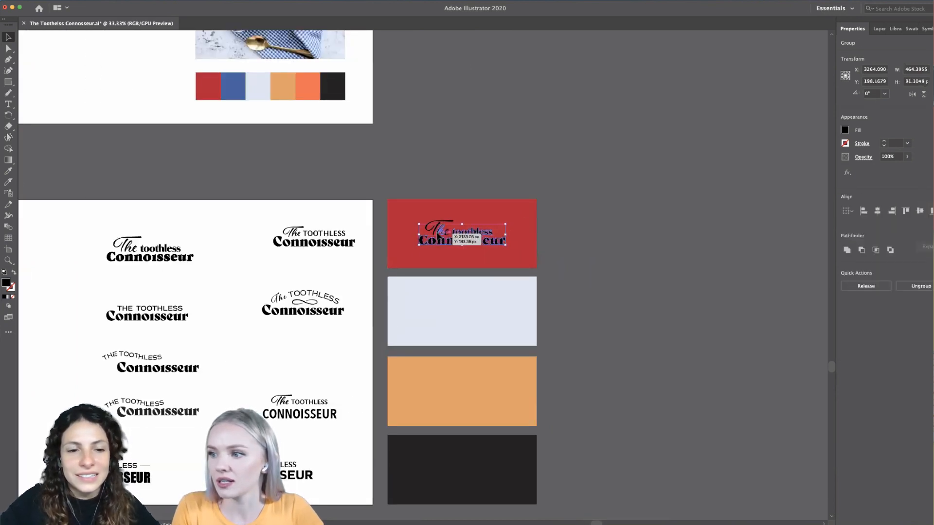
pyautogui.keyDown('shift'); pyautogui.click(439, 229); pyautogui.keyUp('shift')
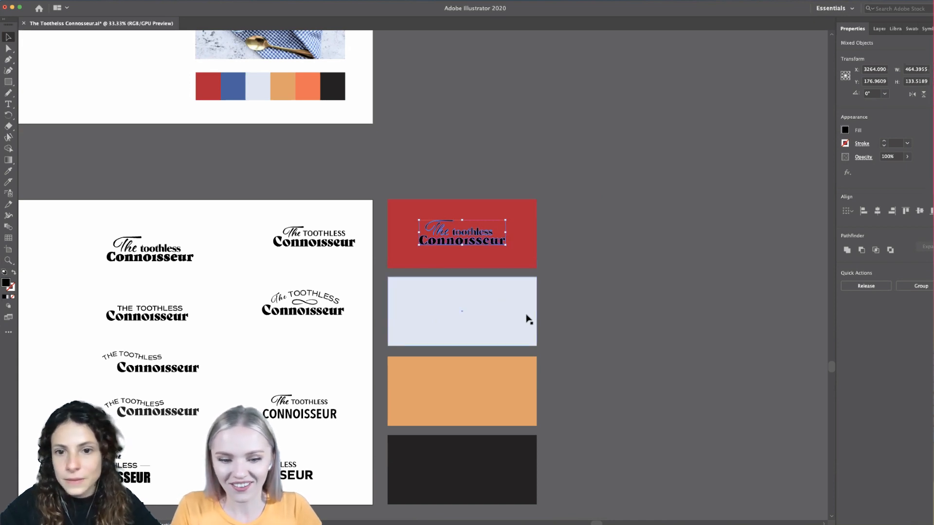
pyautogui.scroll(2, 454, 249)
pyautogui.hscroll(-1, 455, 249)
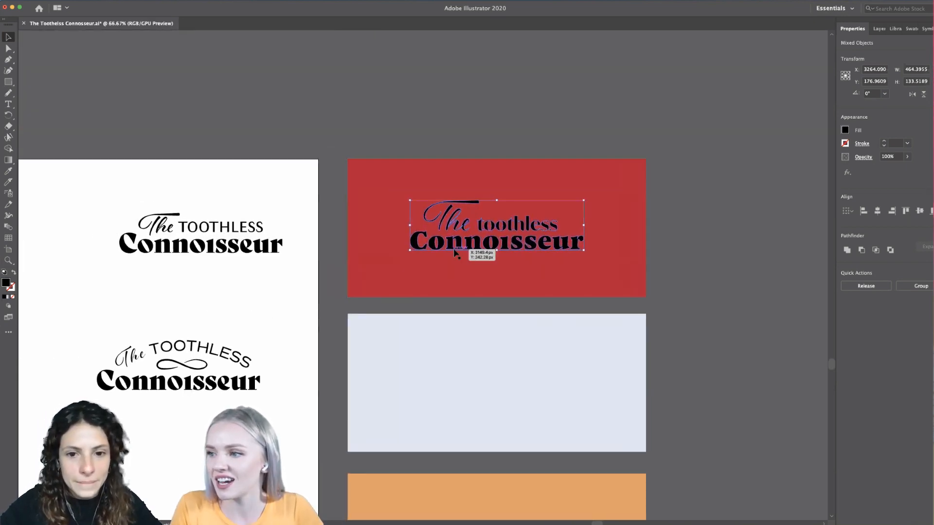
pyautogui.scroll(-2, 32, 194)
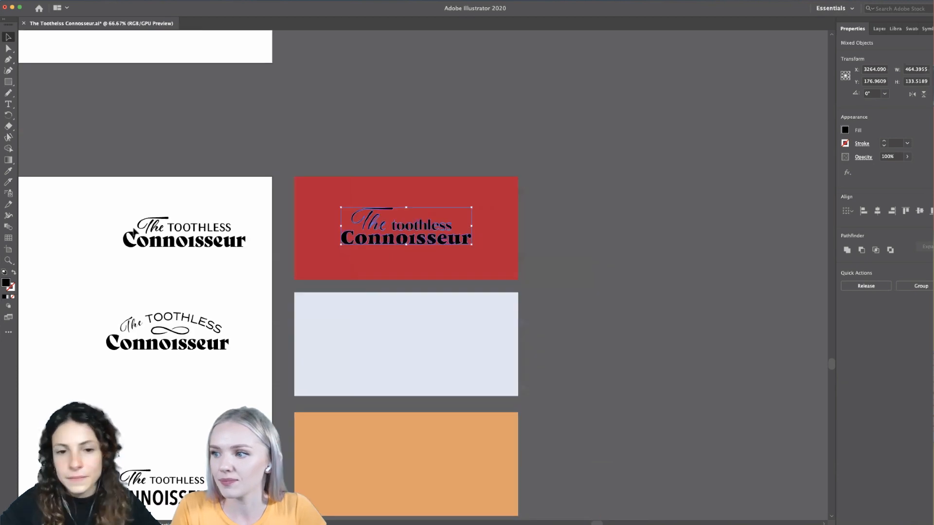
pyautogui.click(8, 171)
pyautogui.click(159, 106)
pyautogui.click(10, 39)
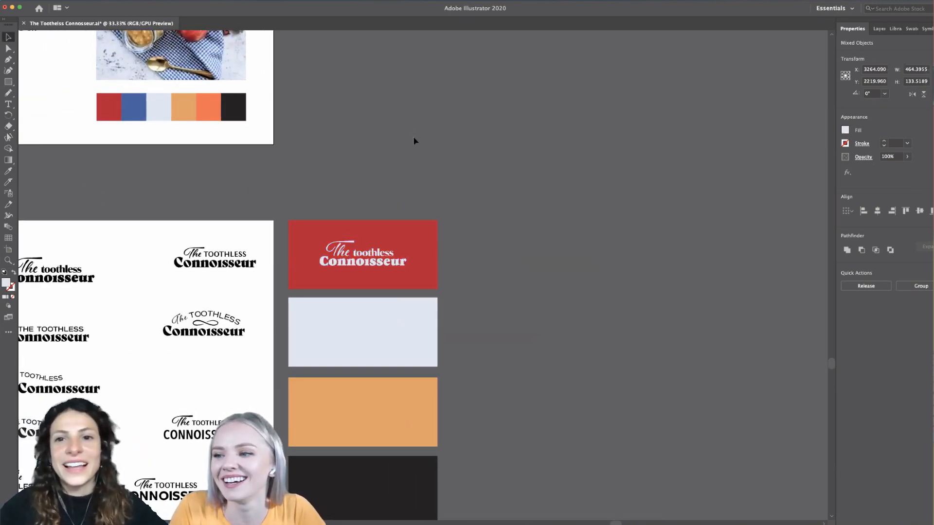
pyautogui.click(414, 136)
pyautogui.scroll(-1, 414, 143)
pyautogui.hscroll(-1, 414, 142)
pyautogui.scroll(1, 399, 289)
pyautogui.scroll(1, 398, 292)
pyautogui.moveTo(411, 202); pyautogui.dragTo(412, 205)
pyautogui.scroll(-1, 412, 205)
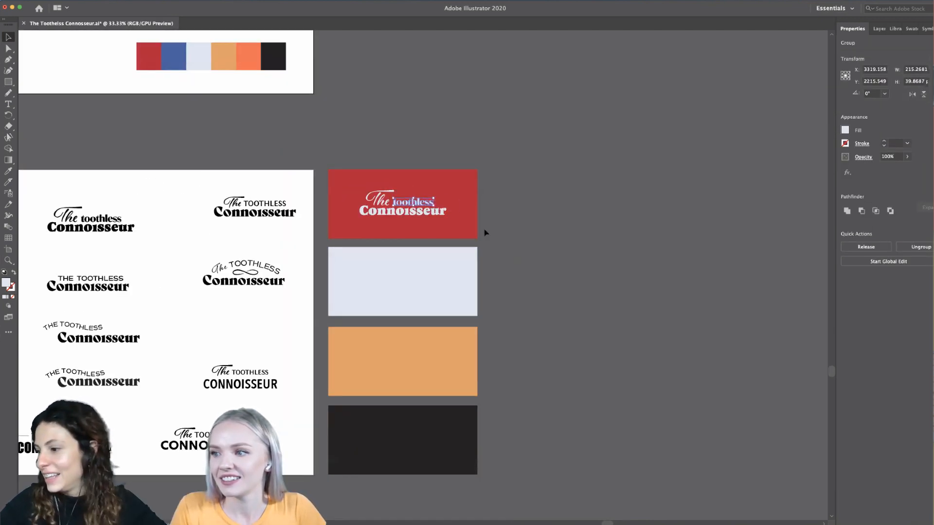
pyautogui.click(529, 246)
# - Copy the complete wordmark from the red rectangle onto the centre of the pale blue rectangle and group its parts
pyautogui.moveTo(358, 230); pyautogui.dragTo(356, 228)
pyautogui.keyDown('shift'); pyautogui.click(454, 223); pyautogui.keyUp('shift')
pyautogui.moveTo(428, 209); pyautogui.dragTo(428, 288)
pyautogui.press('Delete')
pyautogui.press('super+z')
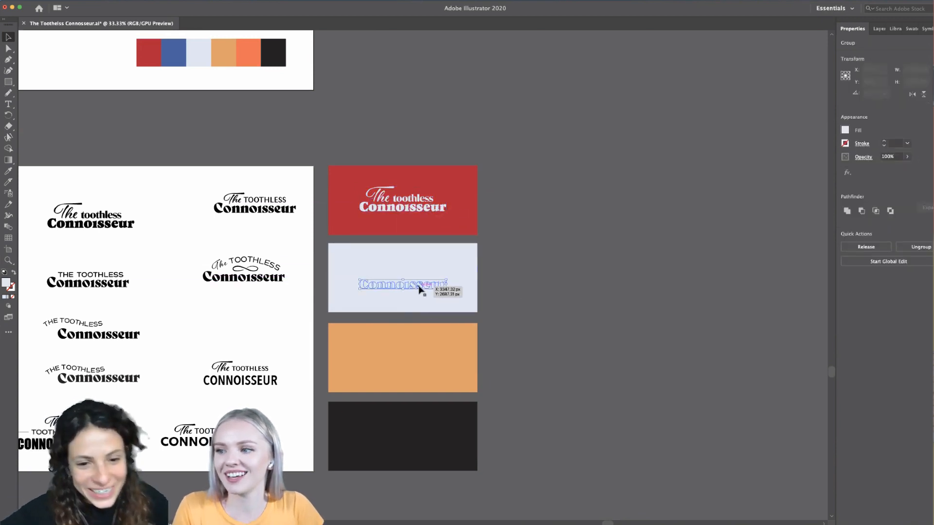
pyautogui.moveTo(339, 293); pyautogui.dragTo(339, 294)
pyautogui.keyDown('shift'); pyautogui.click(348, 294); pyautogui.keyUp('shift')
pyautogui.press('super+g')
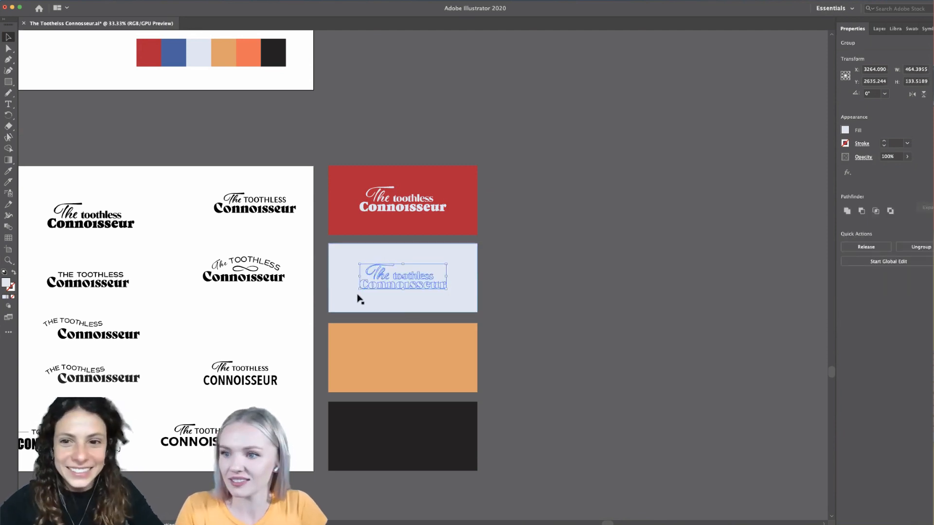
# - Fill the wordmark copy on the pale blue rectangle with the palette's red and deselect it
pyautogui.click(8, 171)
pyautogui.click(173, 52)
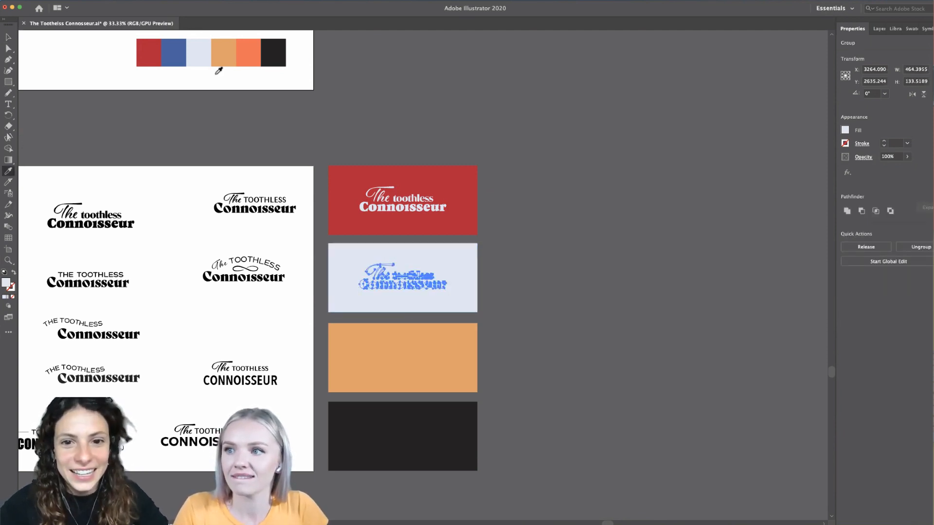
pyautogui.click(151, 52)
pyautogui.click(8, 37)
pyautogui.click(587, 204)
# - Compare the coloured wordmark versions on the red and pale blue rectangles with the neighbouring logo variations
pyautogui.scroll(-2, 575, 250)
pyautogui.scroll(1, 489, 302)
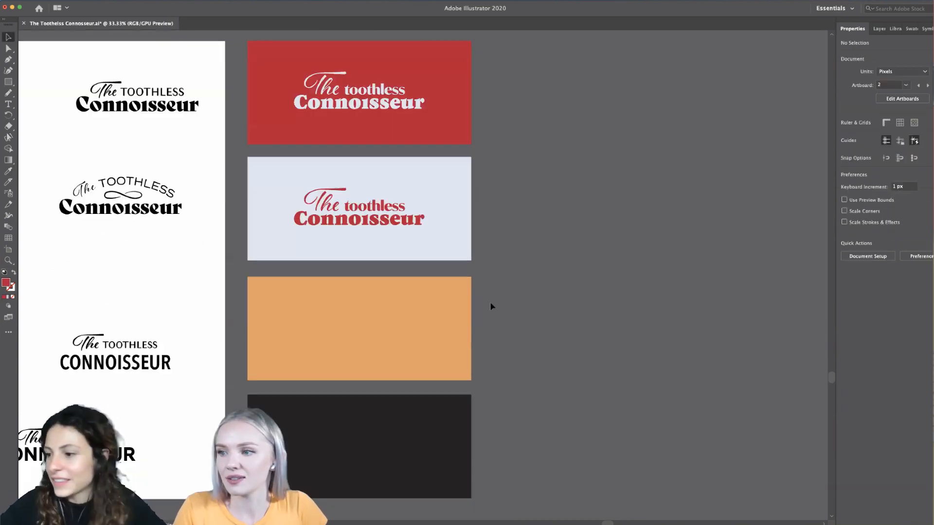
pyautogui.hscroll(-1, 452, 304)
pyautogui.click(417, 307)
pyautogui.scroll(-1, 587, 364)
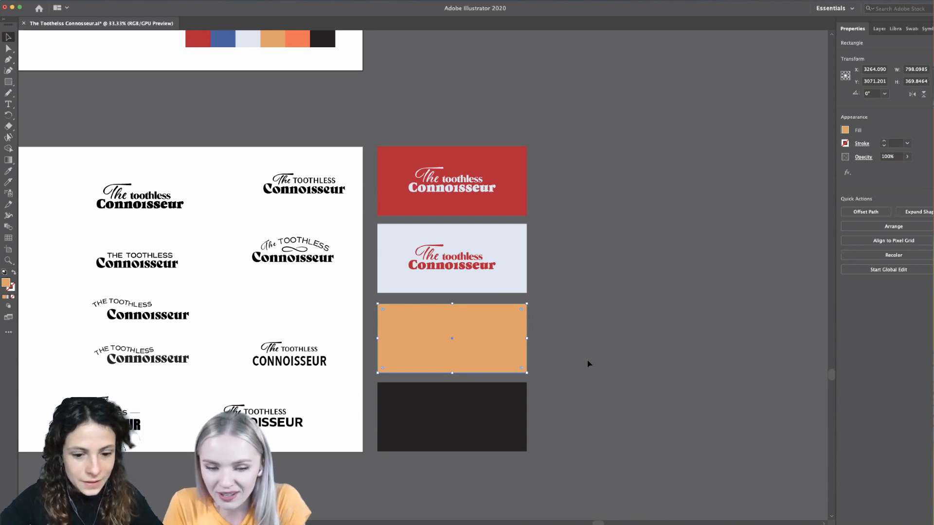
pyautogui.click(559, 351)
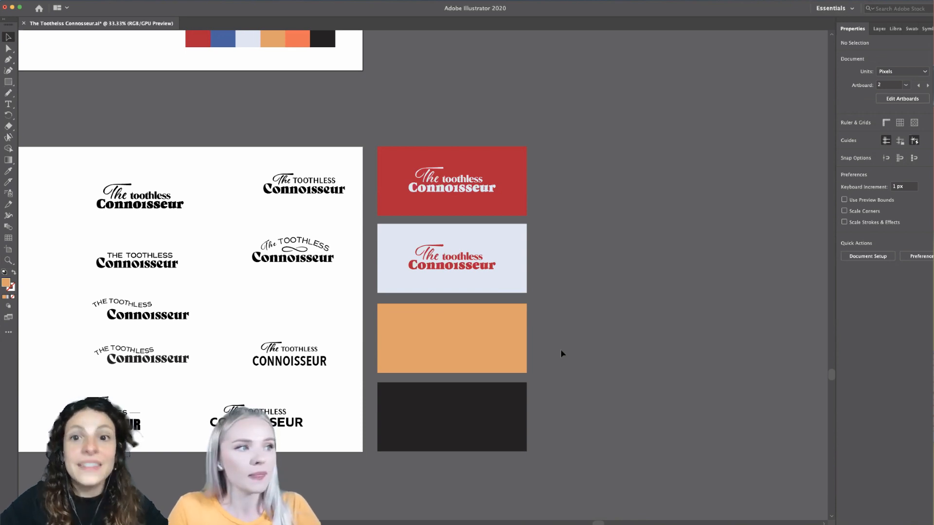
pyautogui.hscroll(-2, 560, 349)
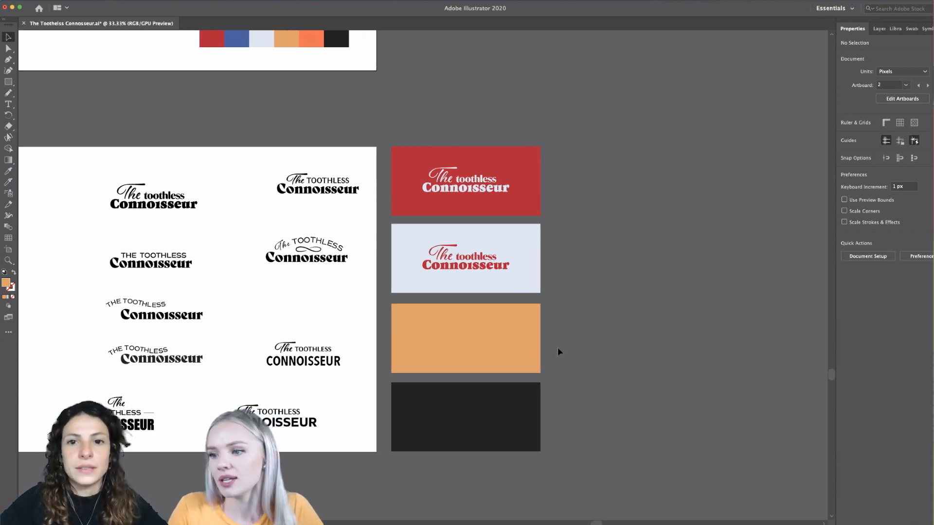
pyautogui.hscroll(-1, 558, 347)
pyautogui.scroll(2, 438, 360)
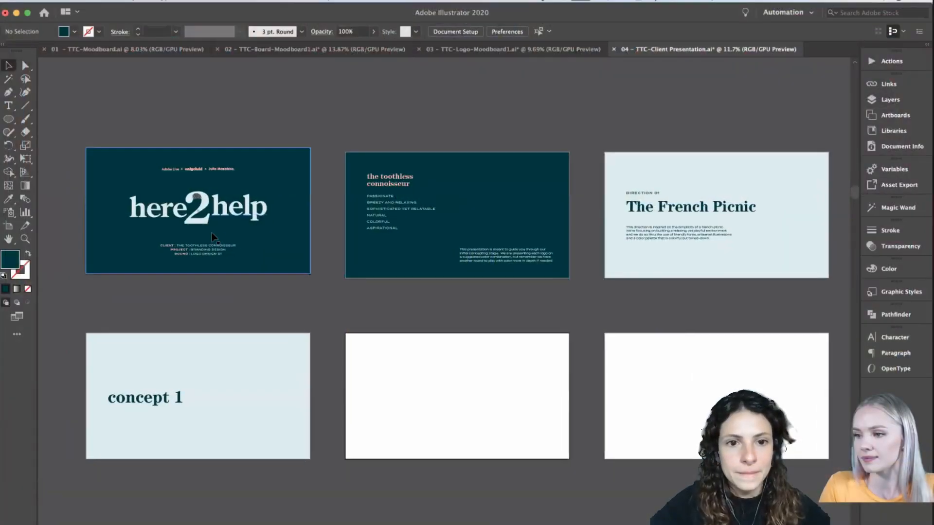
# - Examine the here2help title slide in the TTC-Client Presentation document, including its client, project and round lines
pyautogui.hscroll(-2, 275, 241)
pyautogui.scroll(1, 275, 240)
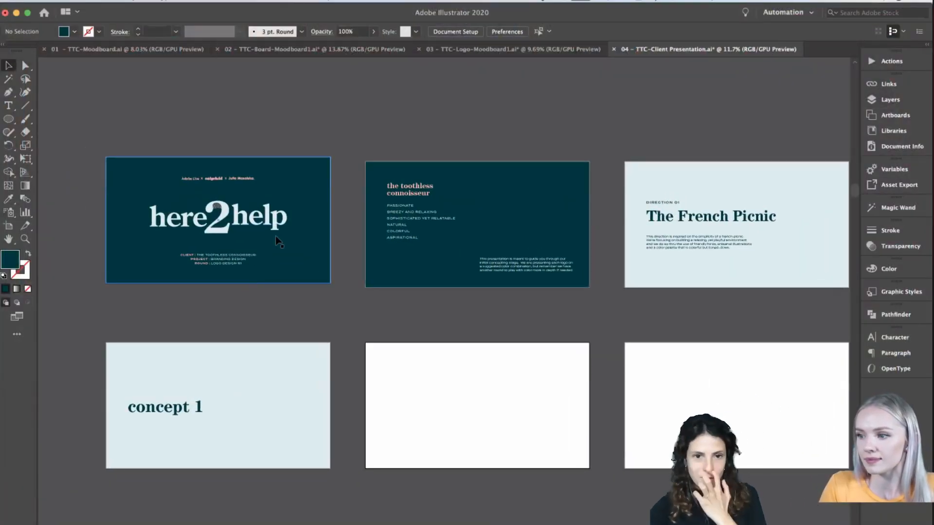
pyautogui.scroll(2, 277, 241)
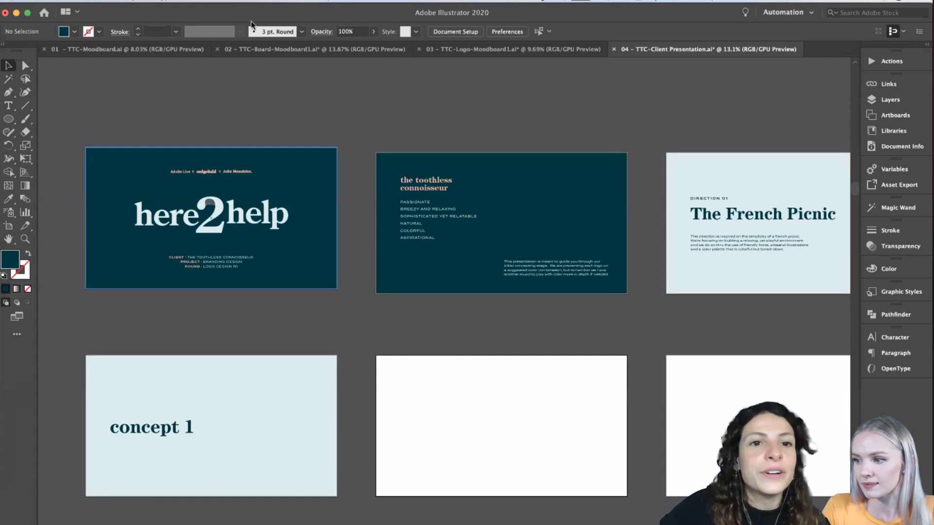
pyautogui.scroll(3, 333, 402)
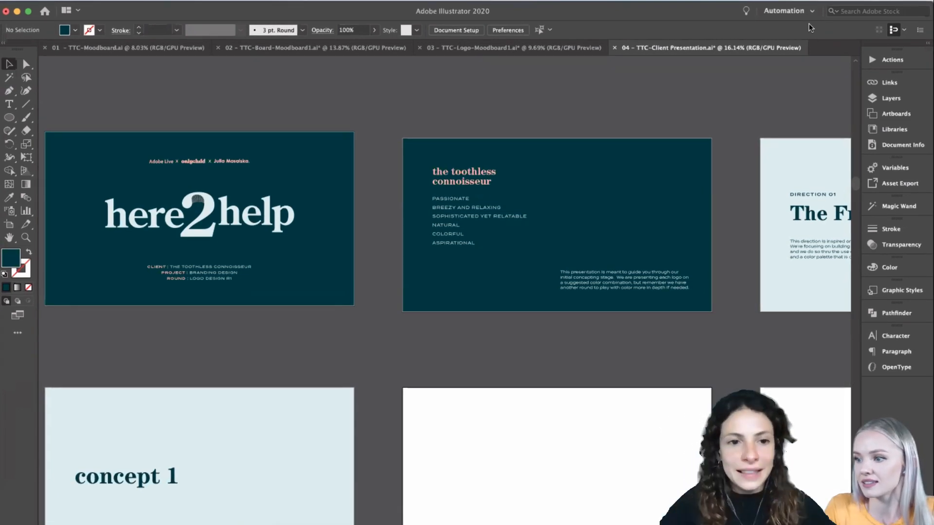
pyautogui.scroll(1, 375, 271)
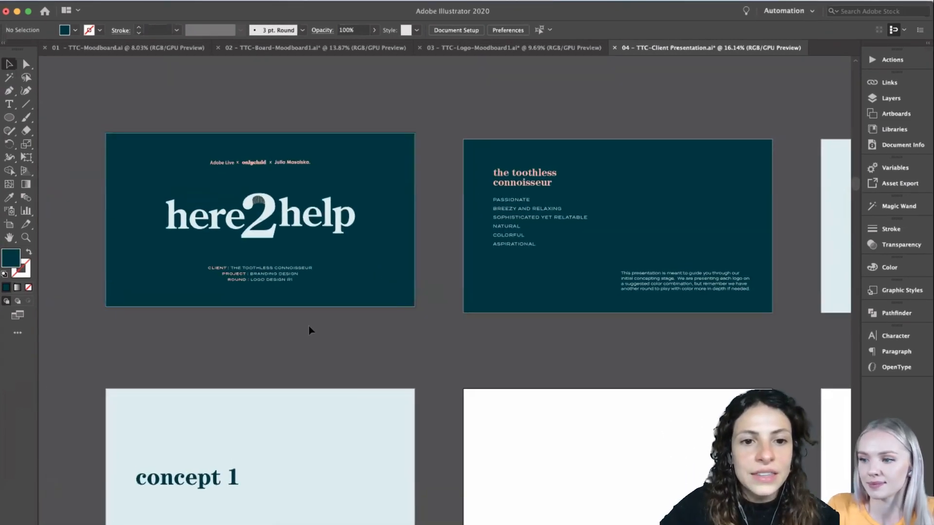
pyautogui.scroll(1, 308, 329)
pyautogui.scroll(1, 309, 330)
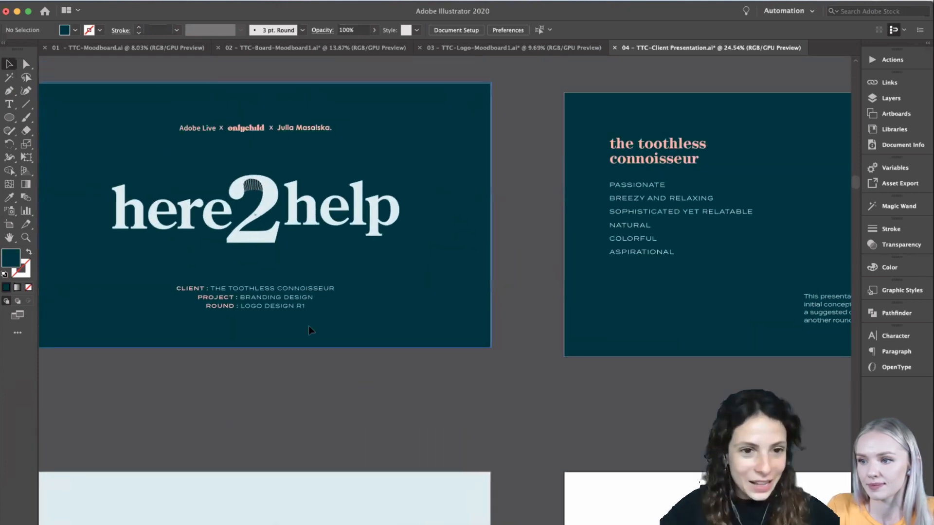
pyautogui.scroll(-2, 310, 326)
pyautogui.hscroll(-1, 326, 395)
pyautogui.scroll(2, 325, 395)
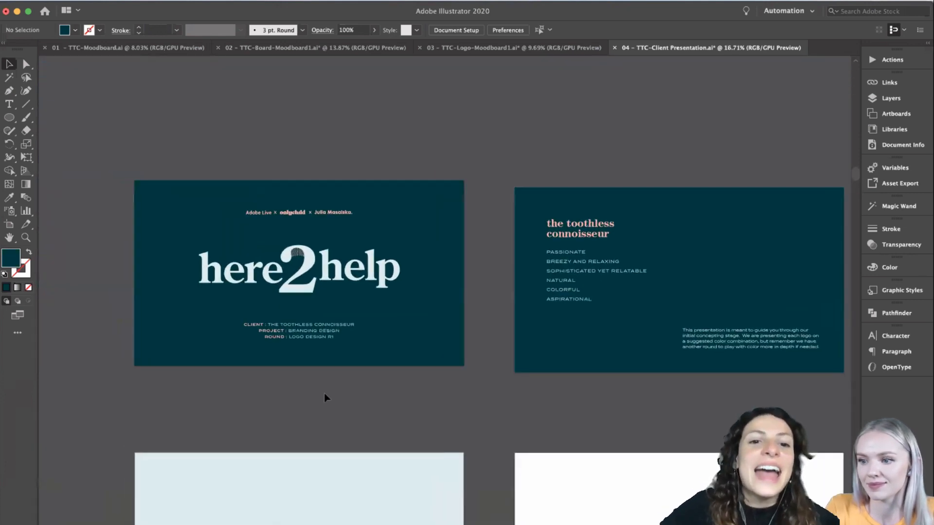
pyautogui.scroll(1, 324, 396)
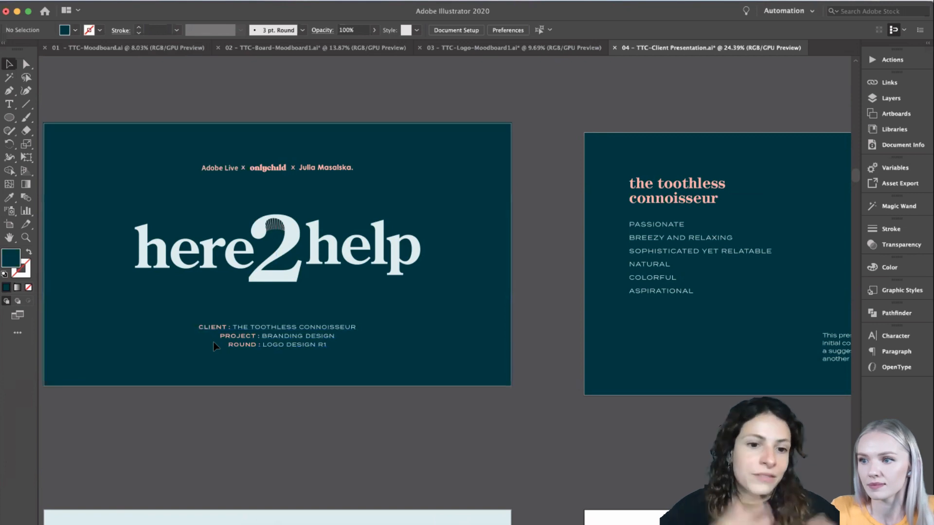
# - Review the presentation's second slide with the toothless connoisseur brand keywords and the introductory note
pyautogui.hscroll(5, 214, 346)
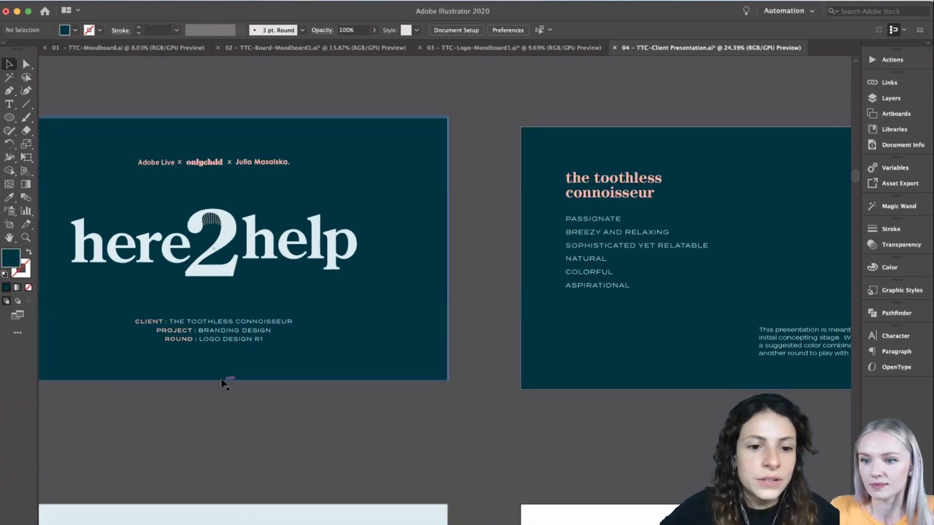
pyautogui.hscroll(5, 346, 410)
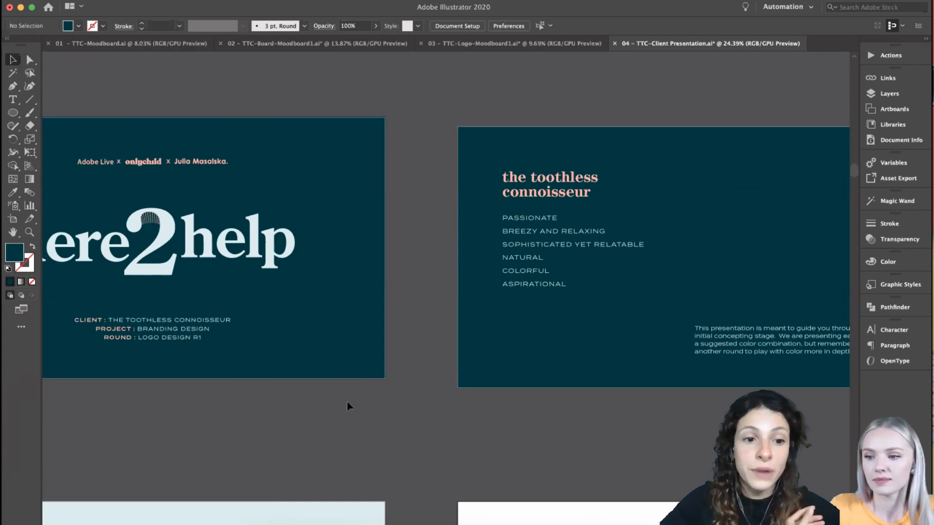
pyautogui.hscroll(3, 347, 406)
pyautogui.hscroll(10, 348, 406)
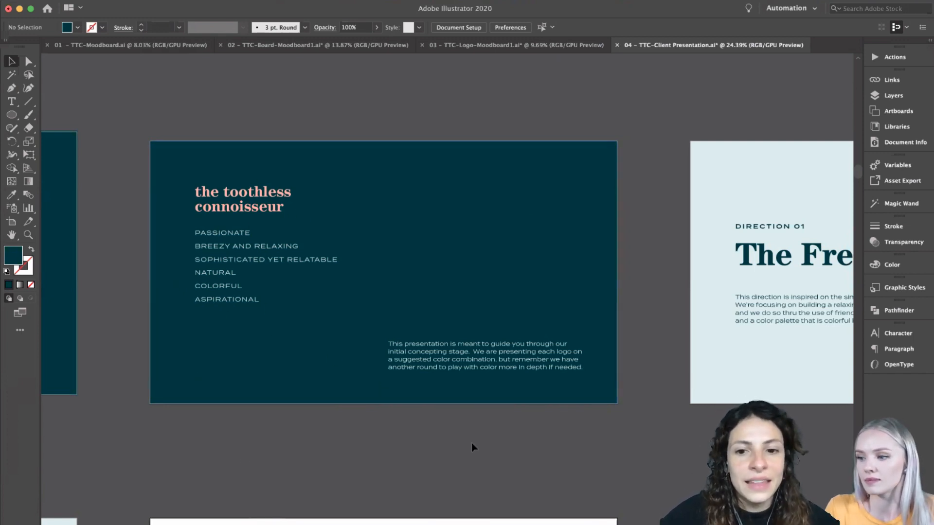
pyautogui.hscroll(2, 471, 446)
pyautogui.hscroll(5, 471, 446)
pyautogui.hscroll(-5, 472, 445)
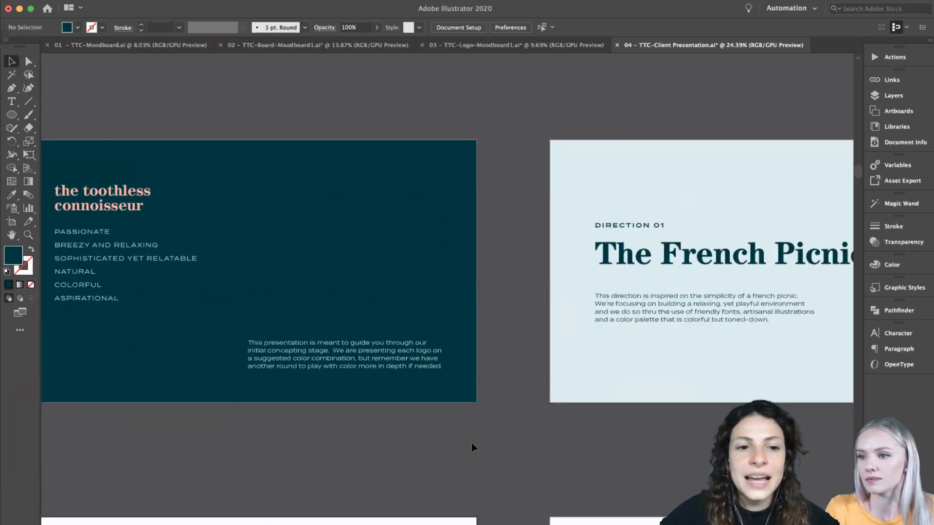
pyautogui.scroll(-1, 467, 443)
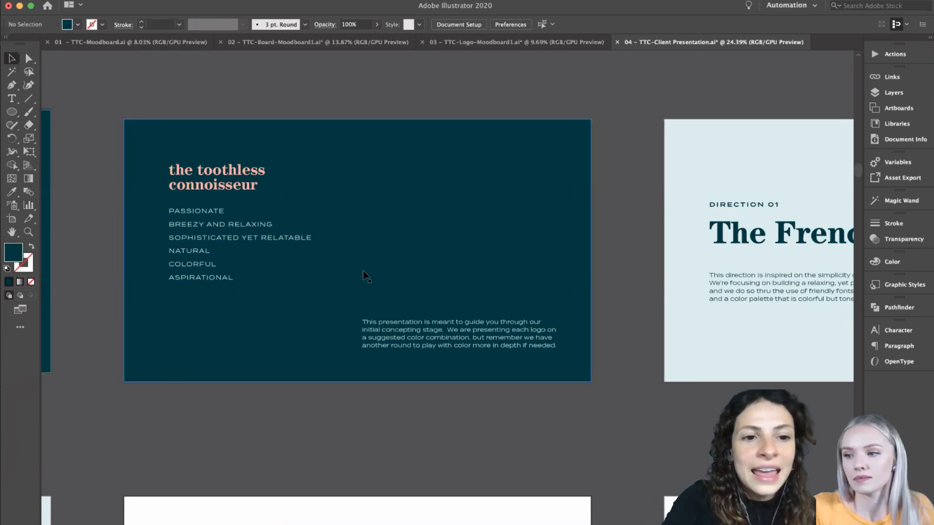
pyautogui.scroll(-5, 366, 276)
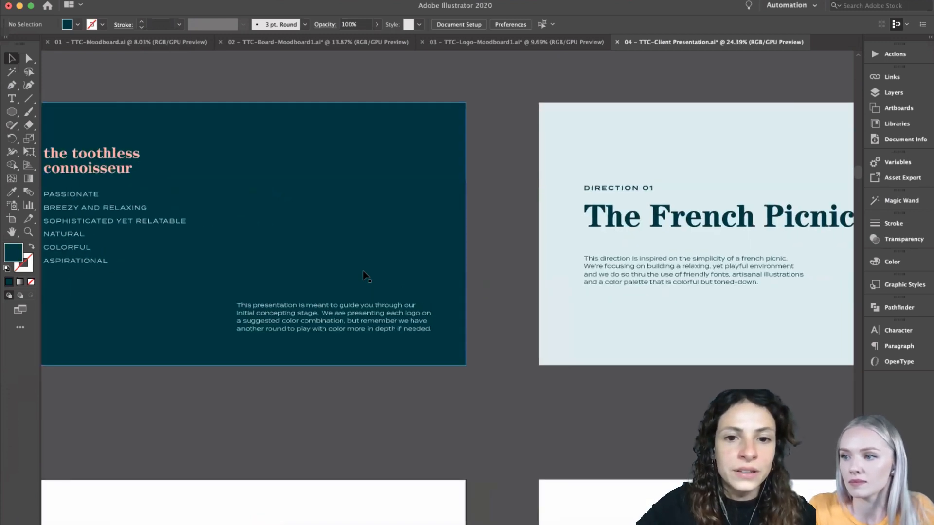
# - Review the Direction 01 slide titled "The French Picnic" and its description in the client presentation
pyautogui.hscroll(1, 470, 381)
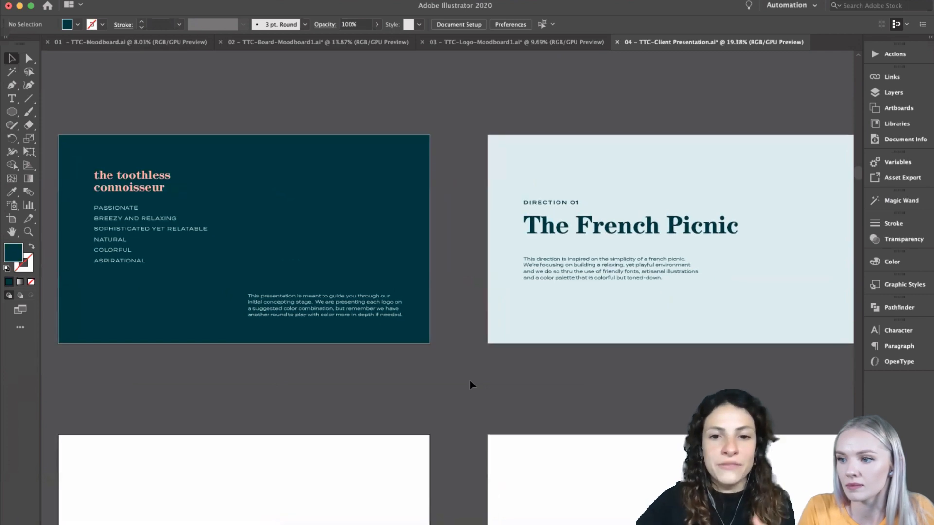
pyautogui.hscroll(5, 470, 384)
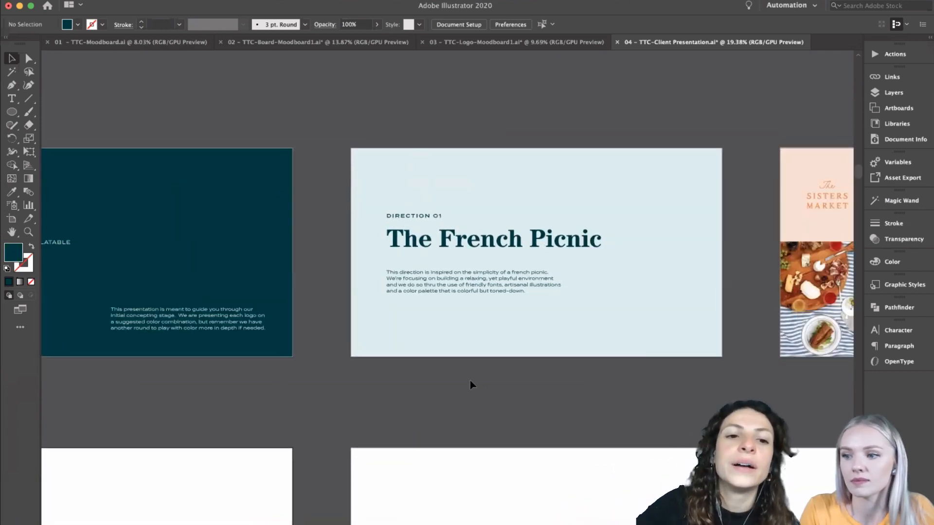
pyautogui.hscroll(-2, 470, 384)
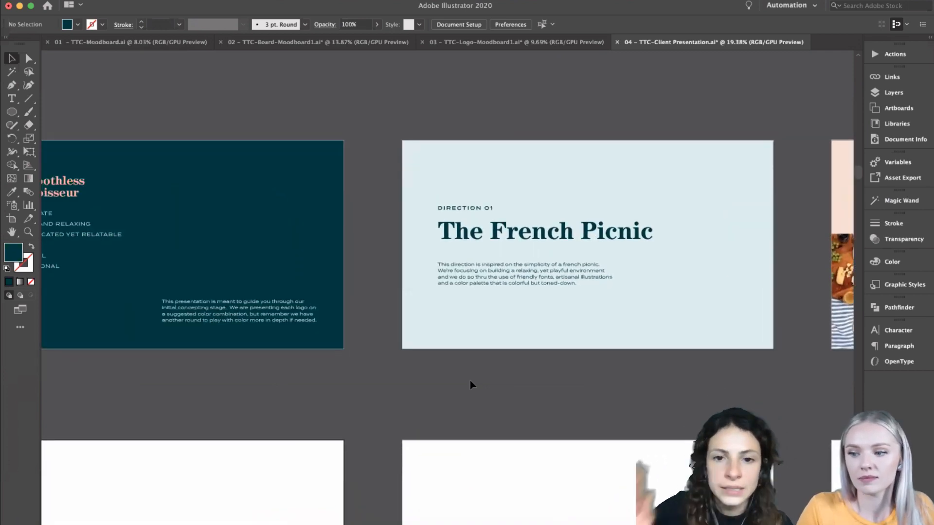
pyautogui.hscroll(5, 471, 384)
pyautogui.scroll(2, 475, 401)
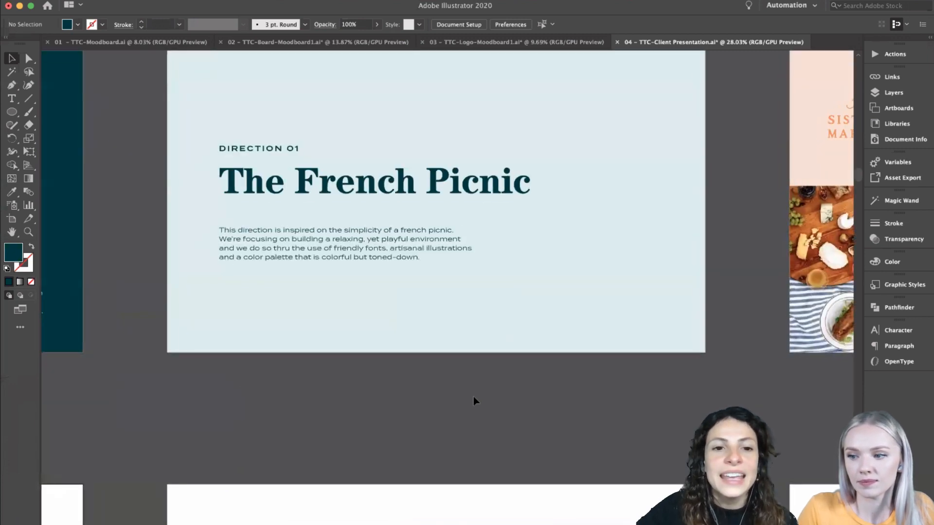
pyautogui.scroll(-3, 475, 400)
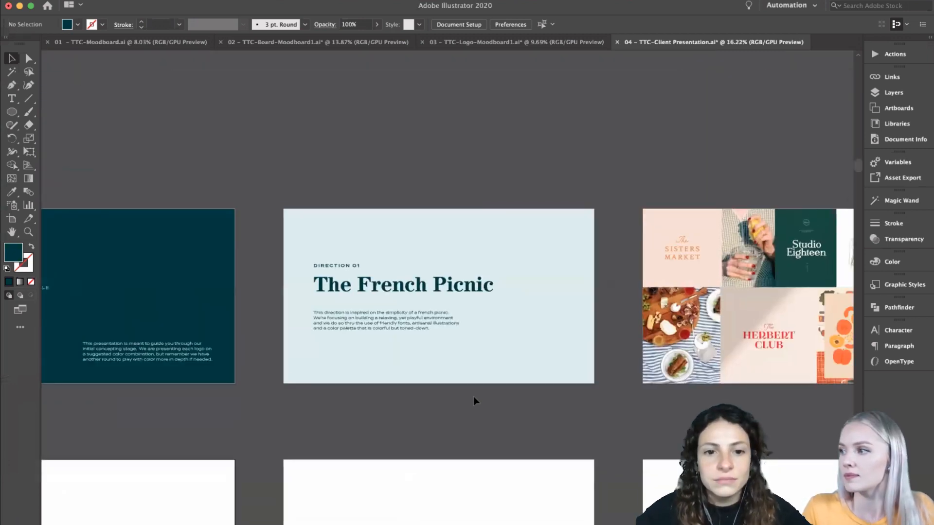
# - Review the French Picnic direction slide together with the moodboard collage slide beside it
pyautogui.scroll(2, 393, 349)
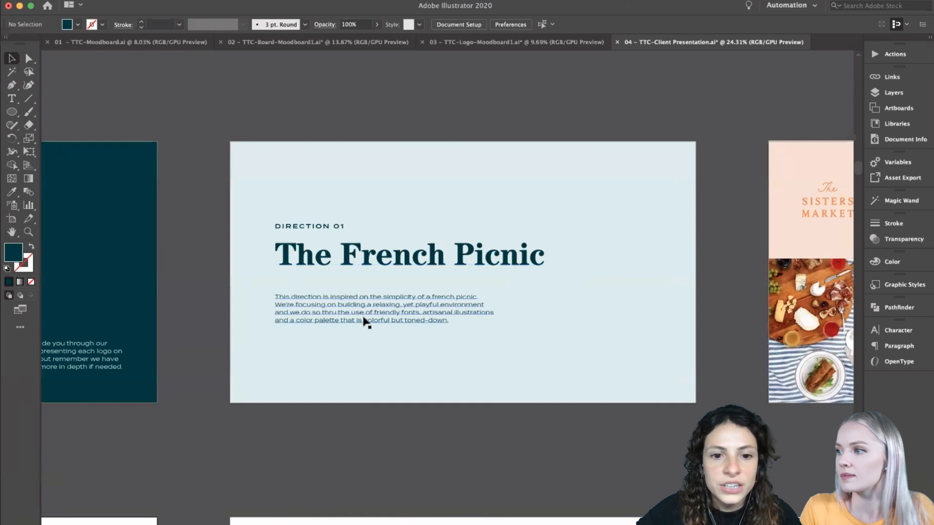
pyautogui.hscroll(4, 375, 406)
pyautogui.scroll(-1, 375, 406)
pyautogui.scroll(-2, 375, 408)
pyautogui.hscroll(2, 392, 434)
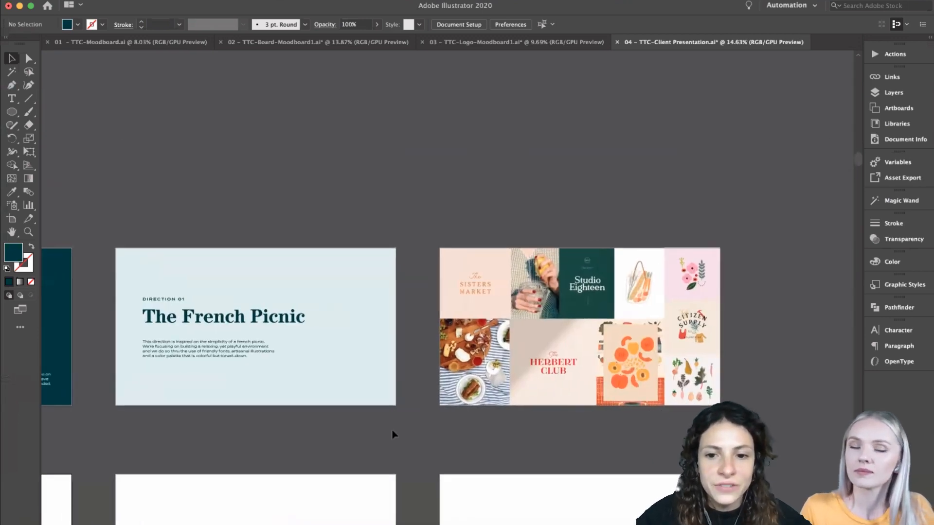
pyautogui.hscroll(-2, 428, 435)
pyautogui.scroll(-1, 431, 434)
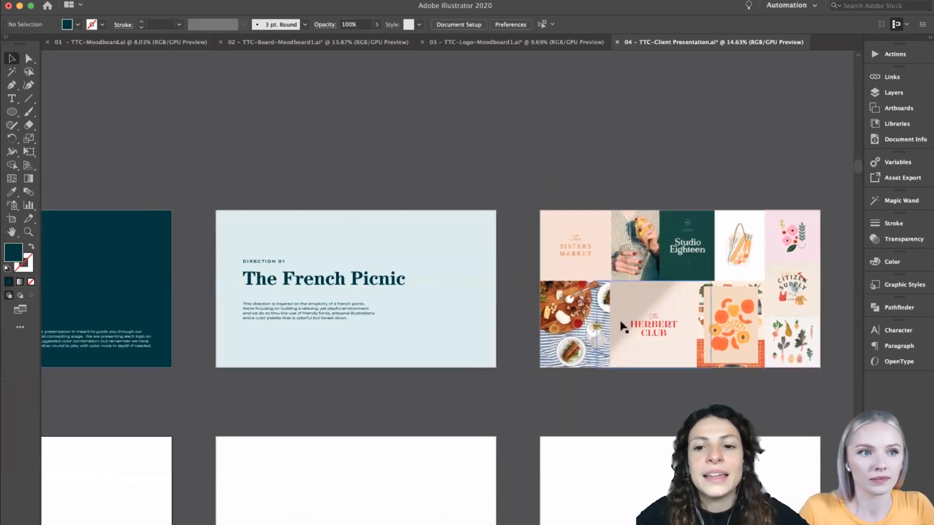
# - Move the "concept 1" title slightly up to the vertical middle of its pale blue slide
pyautogui.hscroll(-10, 633, 355)
pyautogui.scroll(-3, 634, 355)
pyautogui.scroll(-1, 634, 355)
pyautogui.moveTo(180, 355); pyautogui.dragTo(179, 355)
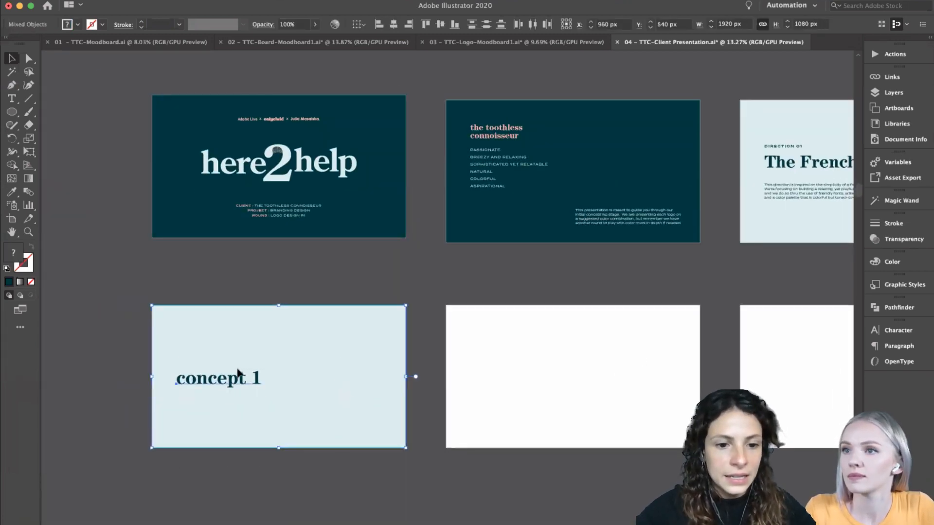
pyautogui.click(218, 475)
pyautogui.rightClick(219, 475)
pyautogui.click(212, 395)
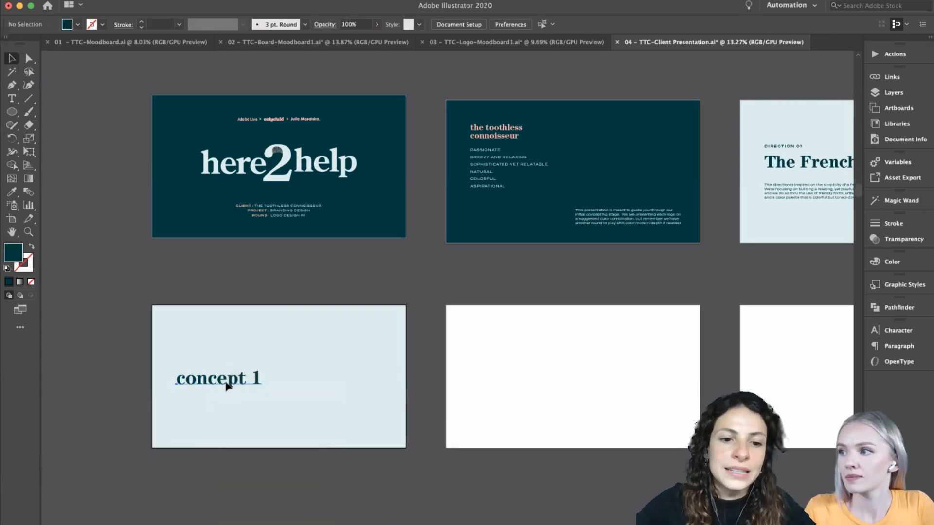
pyautogui.click(226, 386)
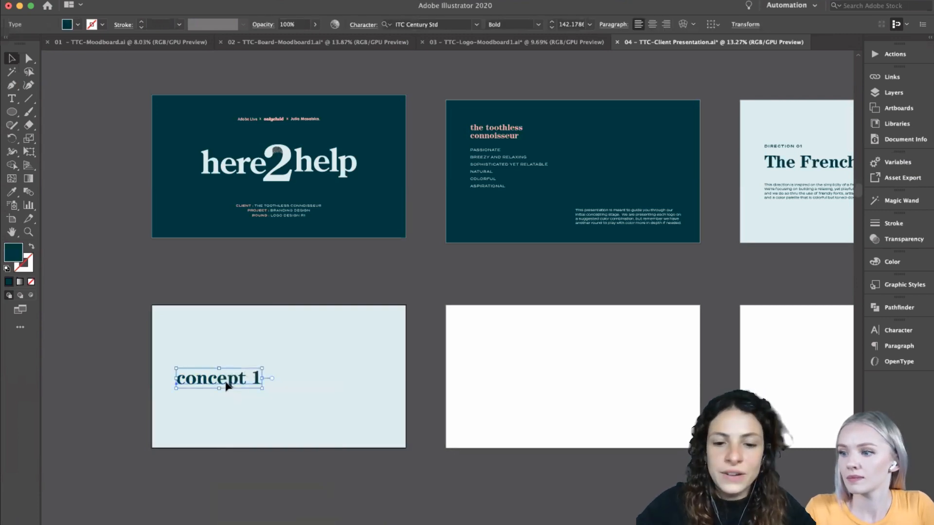
pyautogui.click(351, 257)
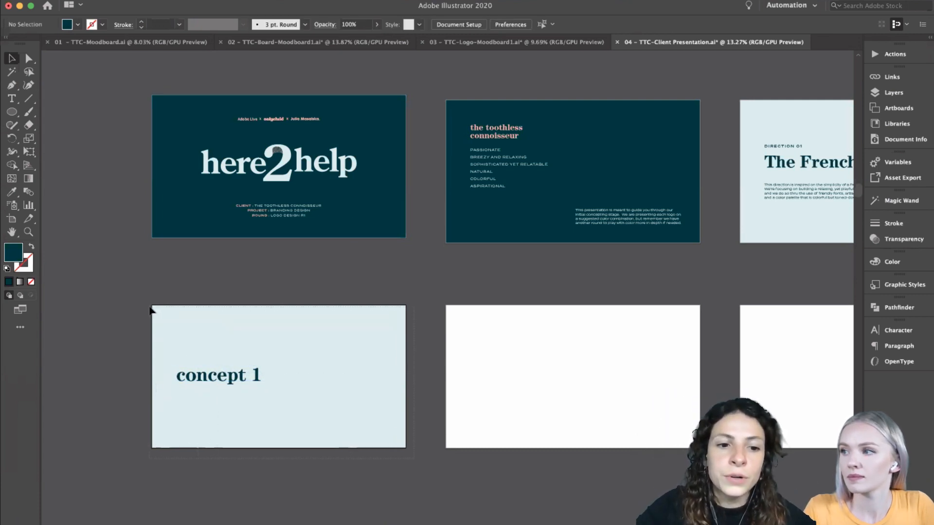
pyautogui.moveTo(151, 309); pyautogui.dragTo(150, 310)
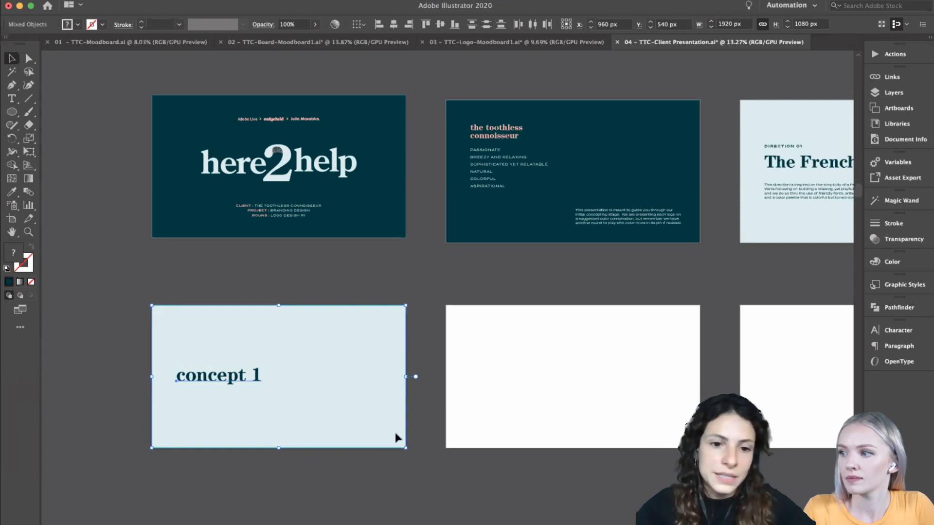
pyautogui.click(400, 281)
pyautogui.scroll(-1, 400, 281)
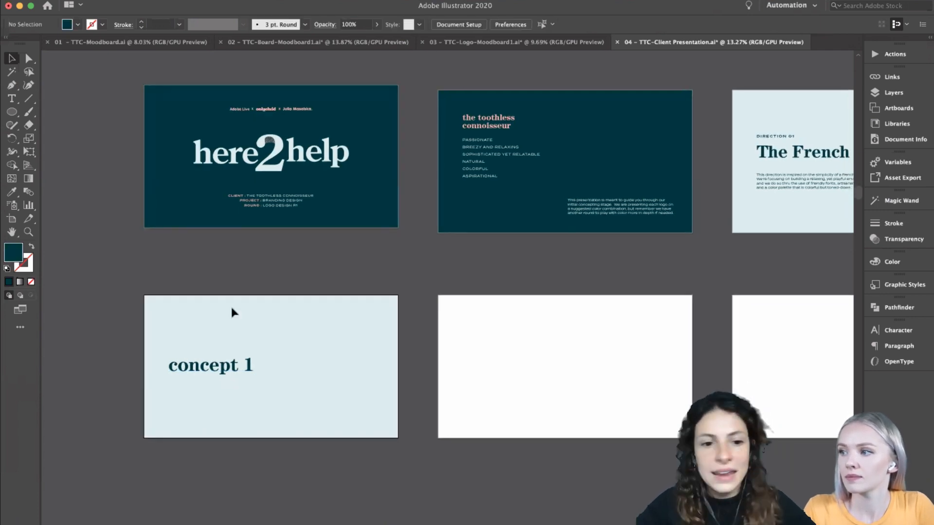
# - Look over the coloured logo variations, french picnic moodboard and face illustrations in the TTC-Board-Moodboard1 document
pyautogui.click(534, 37)
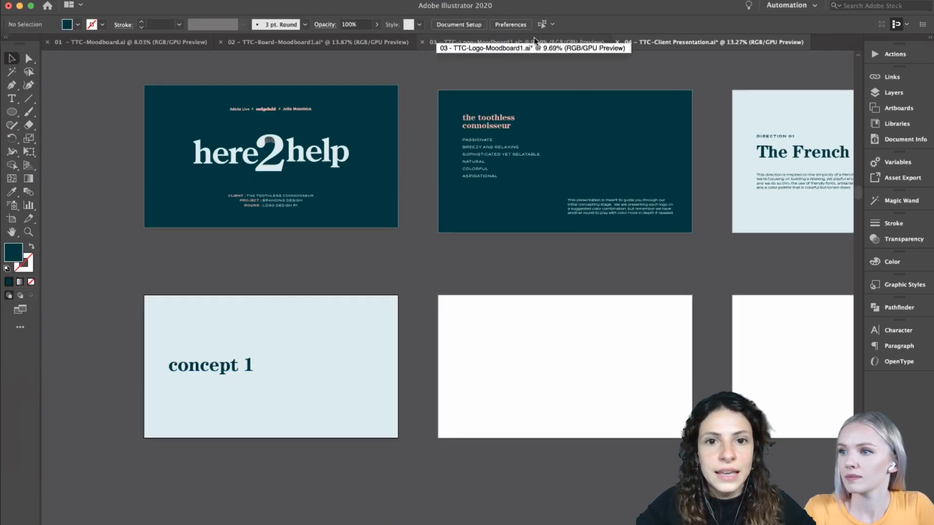
pyautogui.click(369, 43)
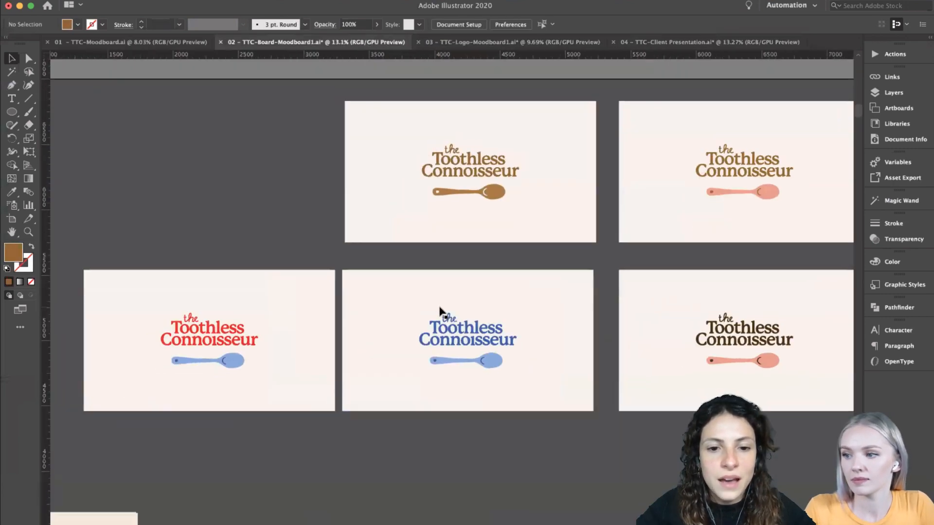
pyautogui.scroll(-3, 439, 307)
pyautogui.scroll(-10, 439, 308)
pyautogui.scroll(3, 439, 307)
pyautogui.hscroll(2, 439, 308)
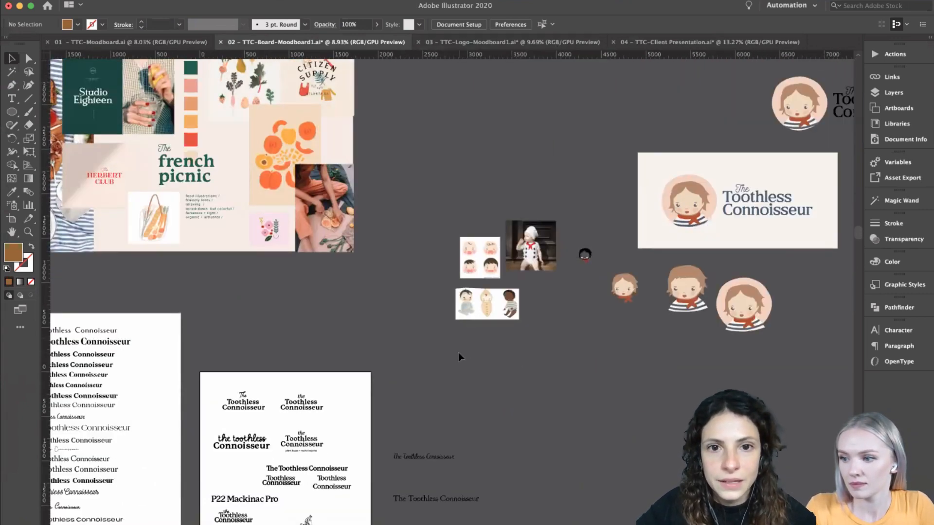
# - Survey the Concept 1 colour variations in the TTC-Logo-Moodboard1 document
pyautogui.click(532, 42)
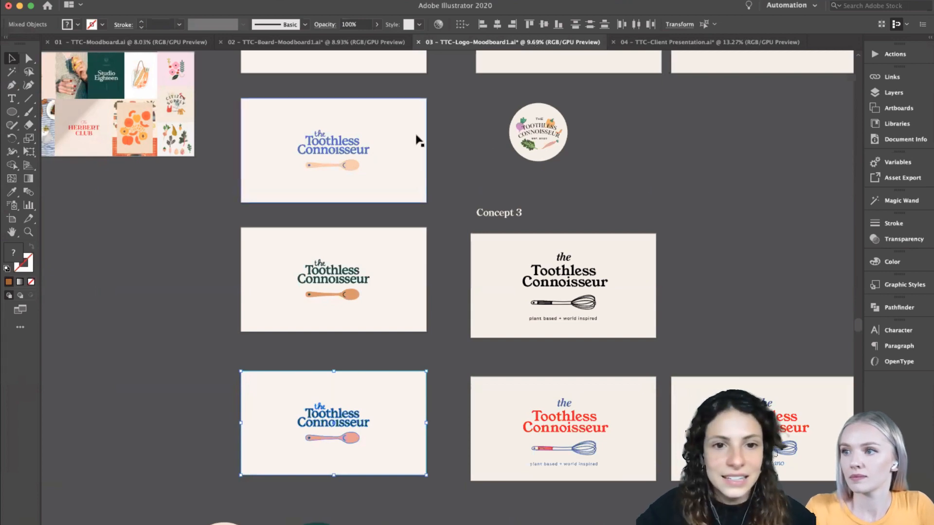
pyautogui.scroll(4, 417, 142)
pyautogui.click(438, 155)
pyautogui.scroll(3, 437, 154)
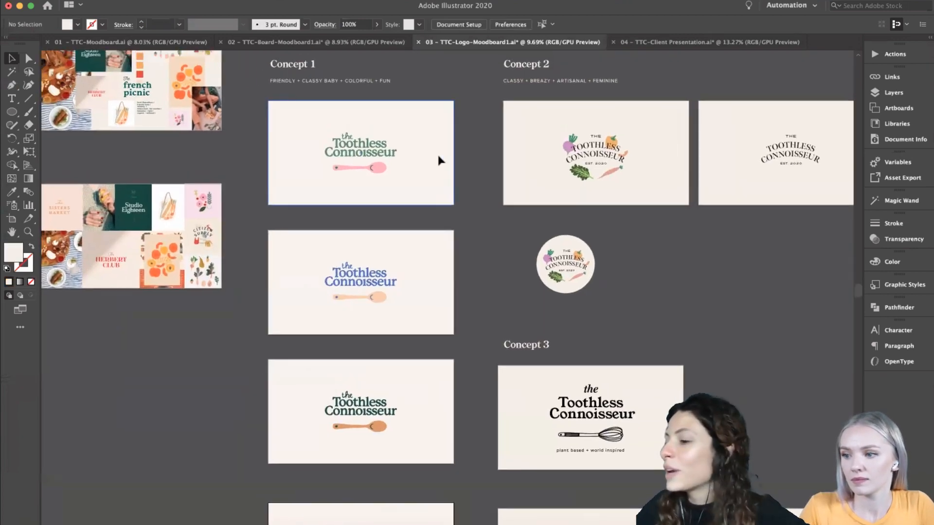
pyautogui.scroll(-5, 423, 440)
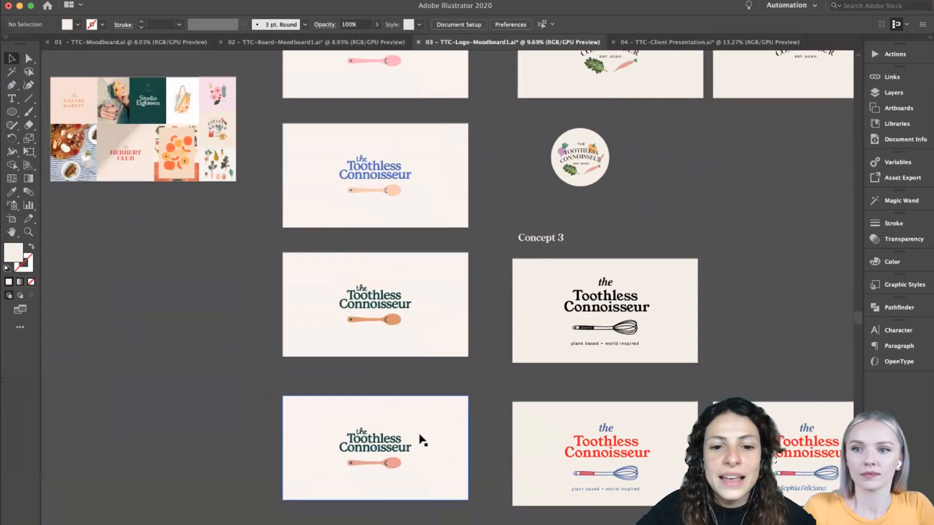
# - Inspect the green wordmark with pink spoon and the blue wordmark with peach spoon up close
pyautogui.scroll(4, 420, 440)
pyautogui.scroll(5, 426, 290)
pyautogui.scroll(4, 424, 289)
pyautogui.scroll(1, 401, 276)
pyautogui.hscroll(-2, 583, 277)
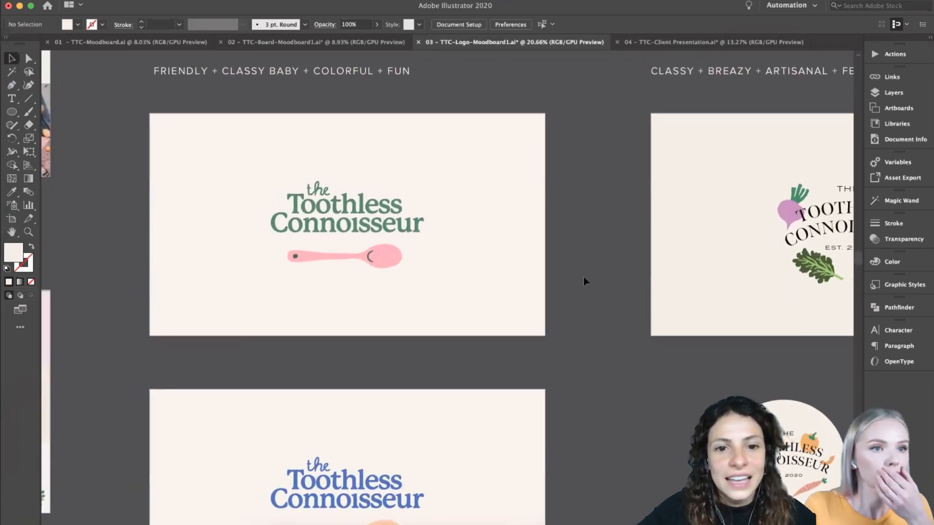
pyautogui.scroll(-5, 574, 345)
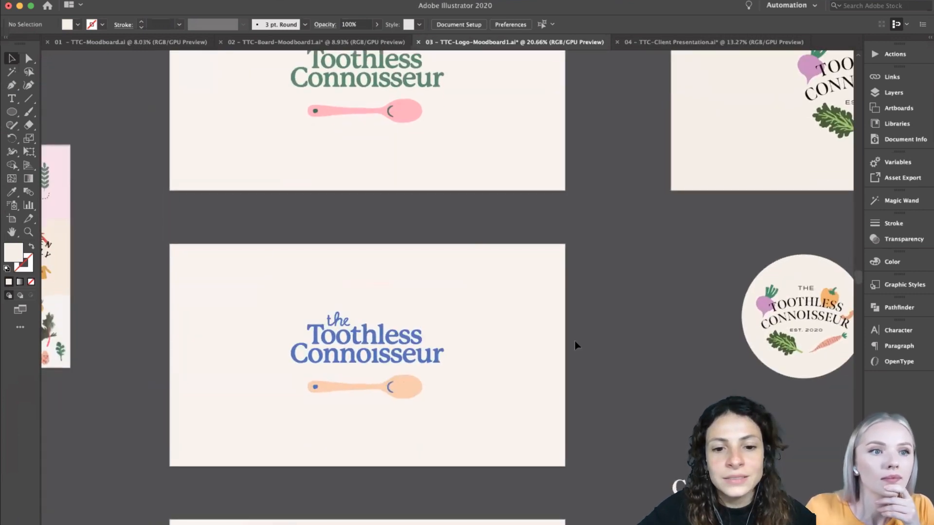
pyautogui.scroll(-2, 575, 346)
pyautogui.scroll(-4, 575, 343)
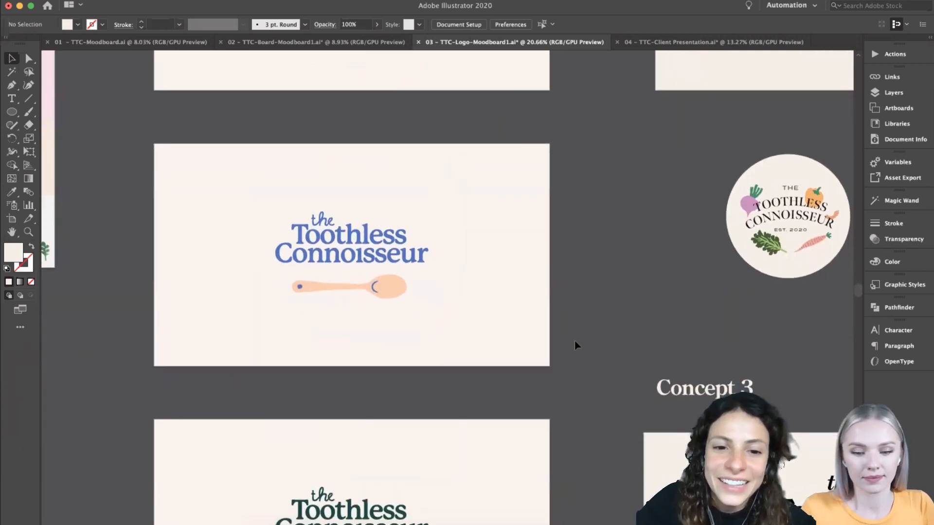
# - Compare the dark green wordmark with the orange spoon against its pink-spoon version and the blue variation
pyautogui.scroll(-7, 575, 344)
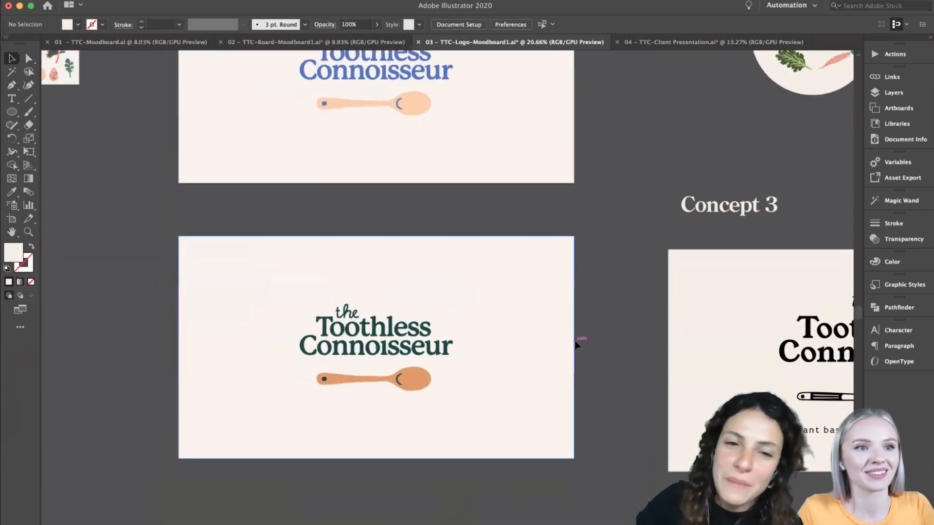
pyautogui.scroll(8, 629, 352)
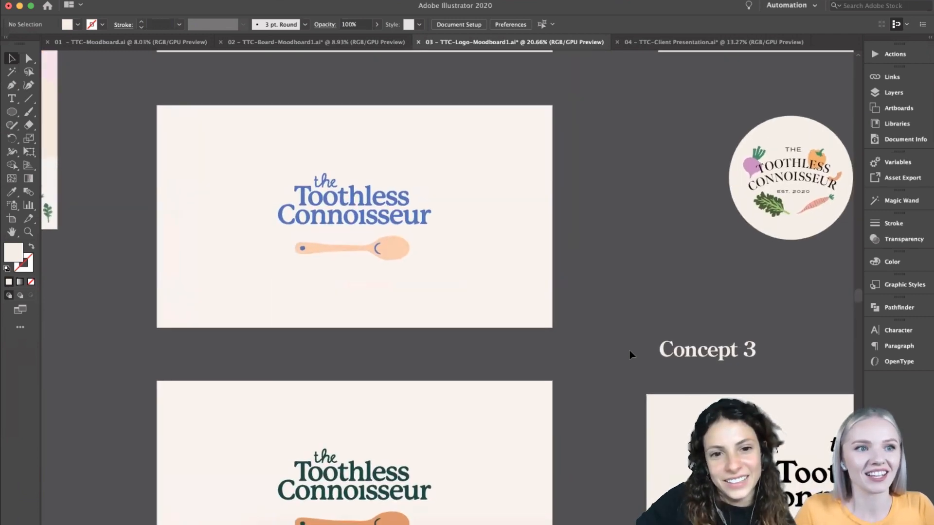
pyautogui.scroll(-3, 630, 351)
pyautogui.scroll(-6, 629, 351)
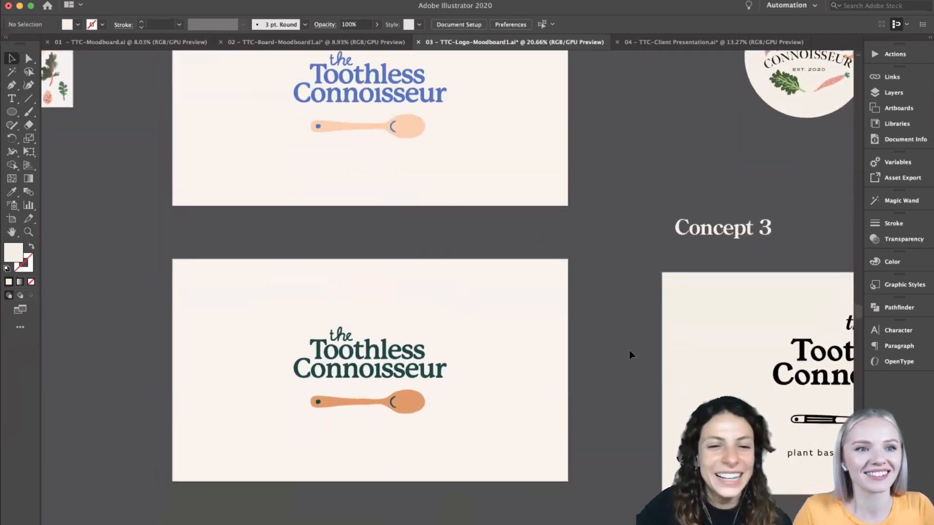
pyautogui.scroll(-1, 629, 349)
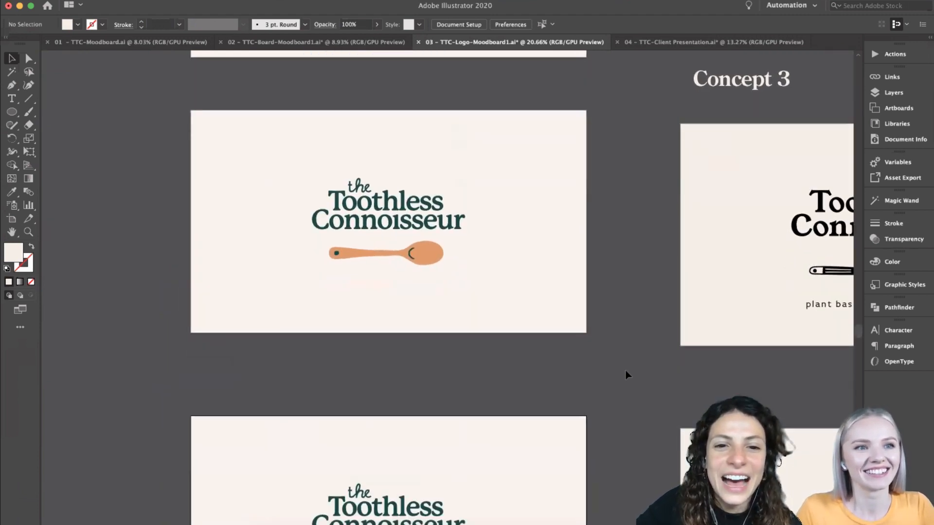
pyautogui.scroll(-1, 623, 377)
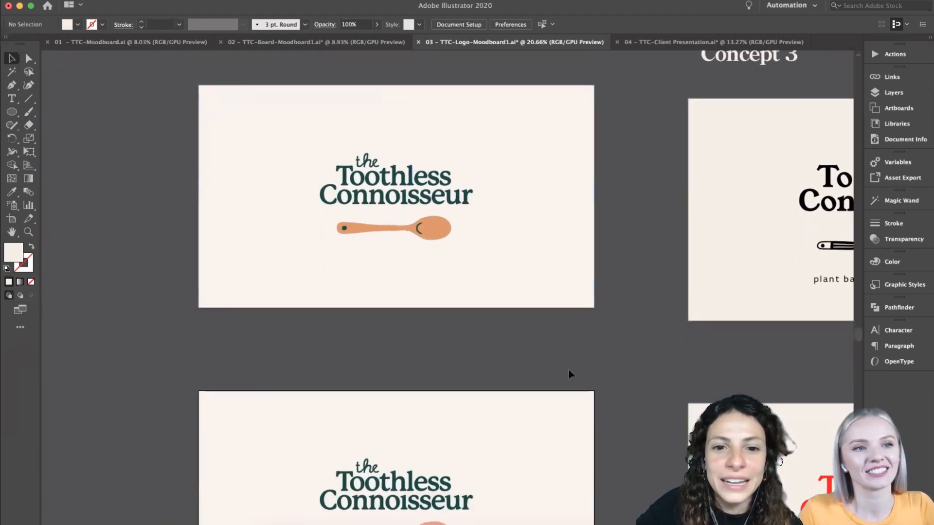
pyautogui.scroll(-6, 592, 360)
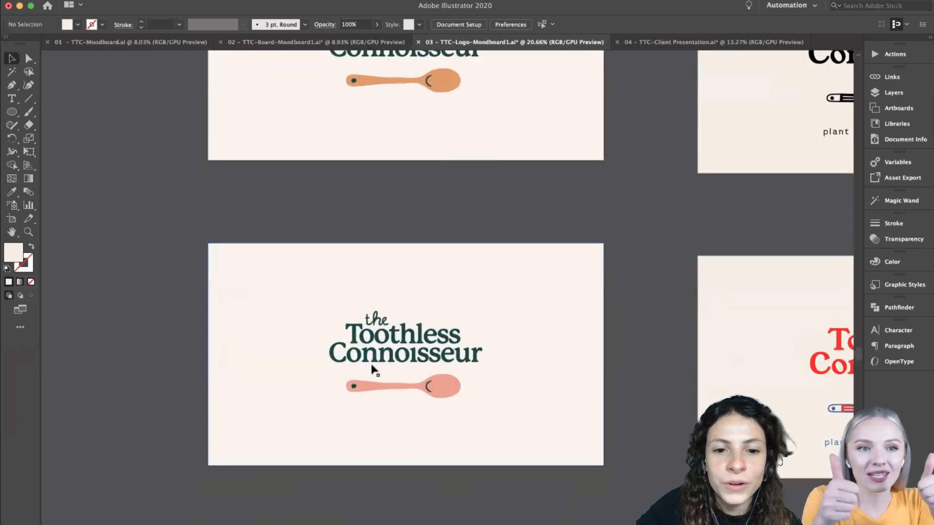
# - Copy the dark green logo with orange spoon and its background onto the blank slide beside "concept 1" in TTC-Client Presentation
pyautogui.scroll(4, 623, 371)
pyautogui.moveTo(626, 270); pyautogui.dragTo(180, 75)
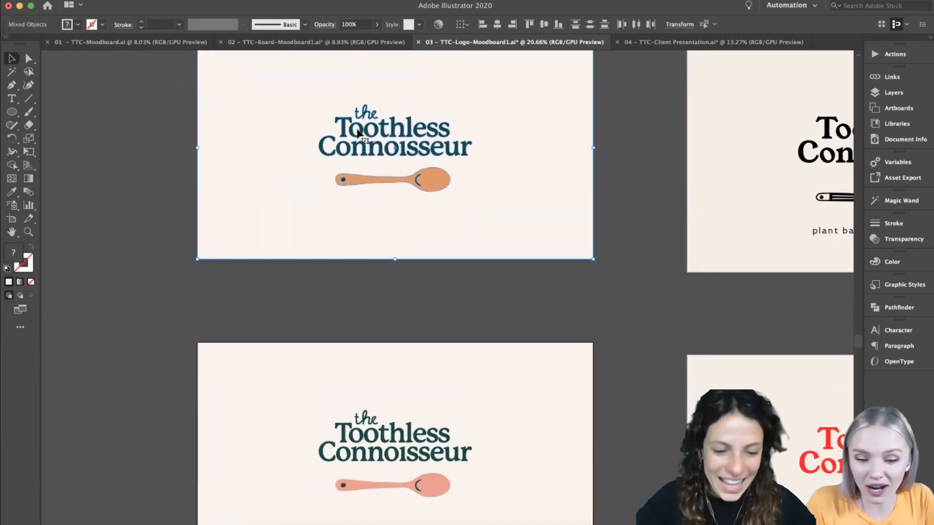
pyautogui.press('super+c')
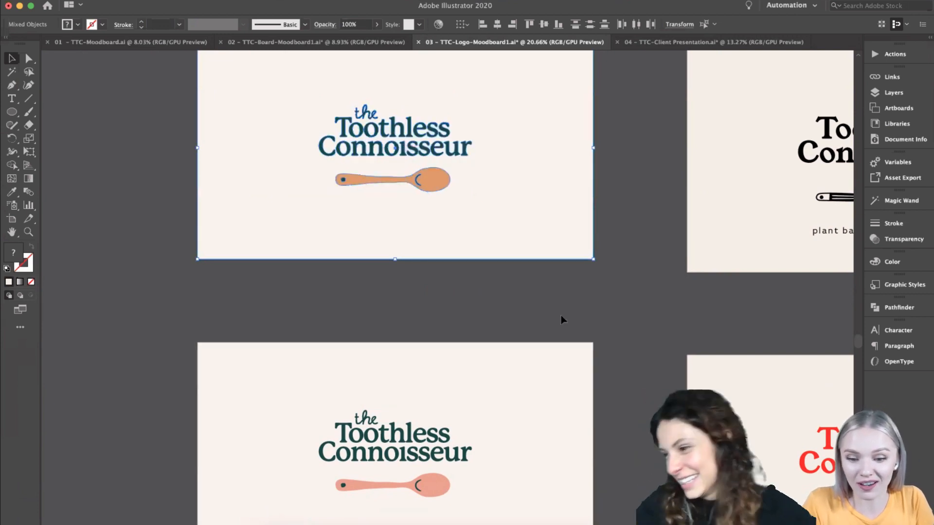
pyautogui.scroll(2, 681, 341)
pyautogui.click(700, 42)
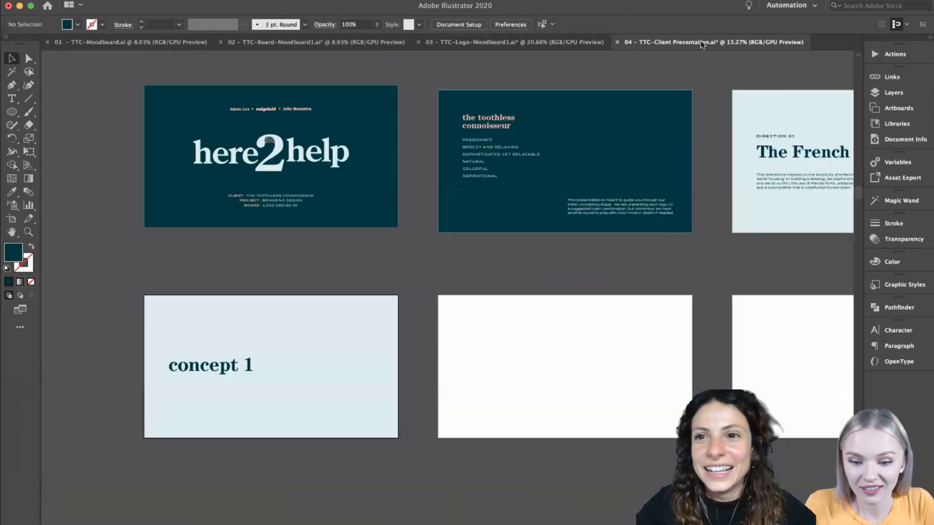
pyautogui.press('super+shift+v')
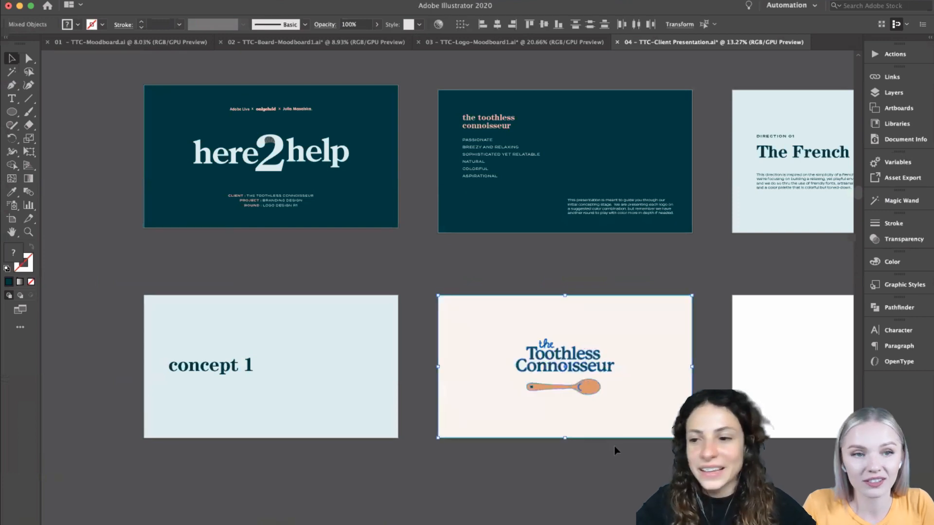
pyautogui.click(615, 450)
# - Duplicate the "concept 1" title slide's background and text onto the blank artboard after the logo slide
pyautogui.hscroll(3, 616, 450)
pyautogui.scroll(-1, 616, 450)
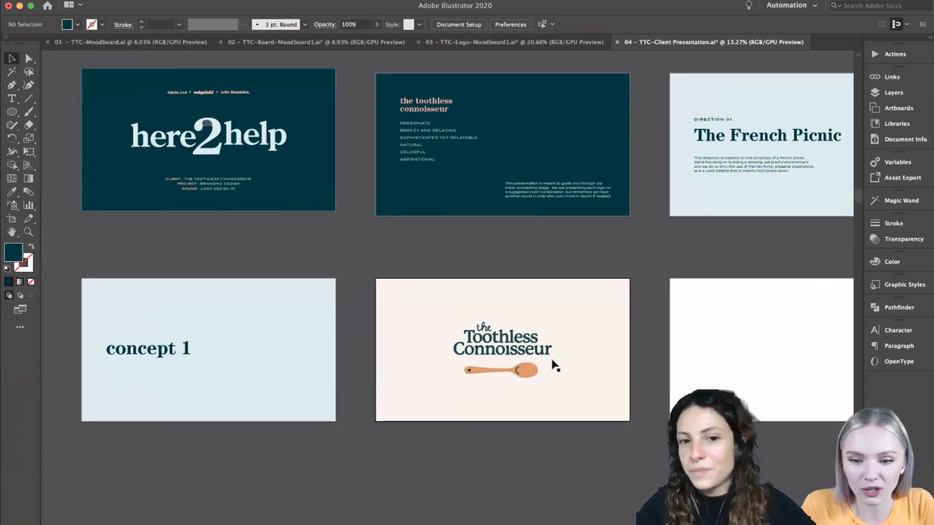
pyautogui.scroll(-5, 541, 427)
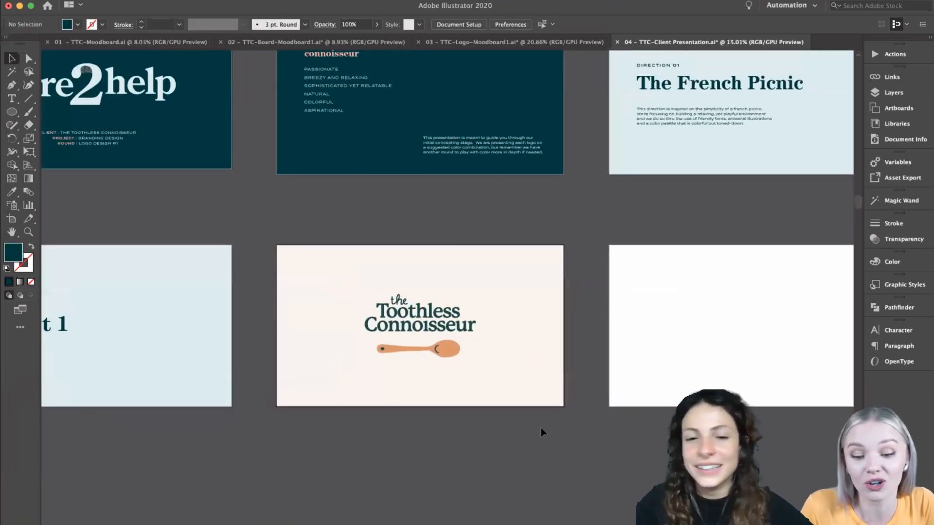
pyautogui.hscroll(2, 583, 418)
pyautogui.scroll(4, 583, 418)
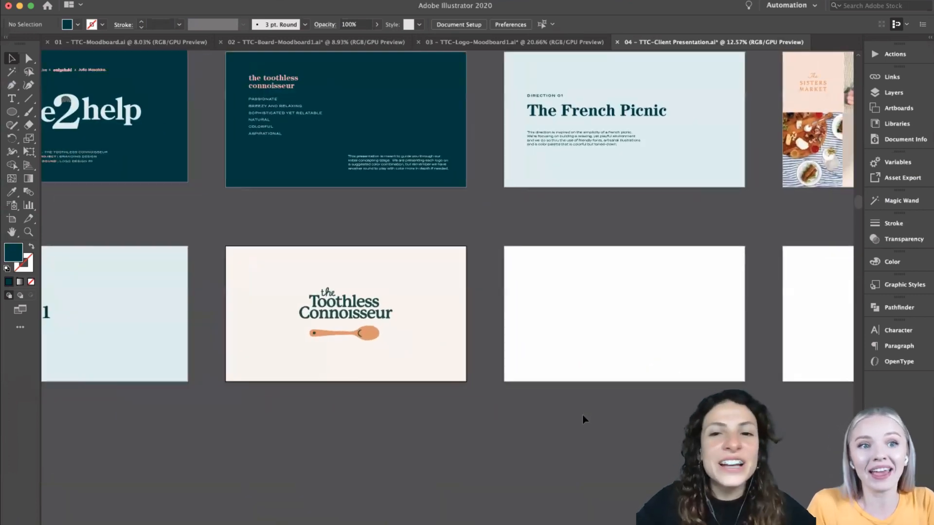
pyautogui.hscroll(-3, 271, 417)
pyautogui.moveTo(270, 416); pyautogui.dragTo(136, 264)
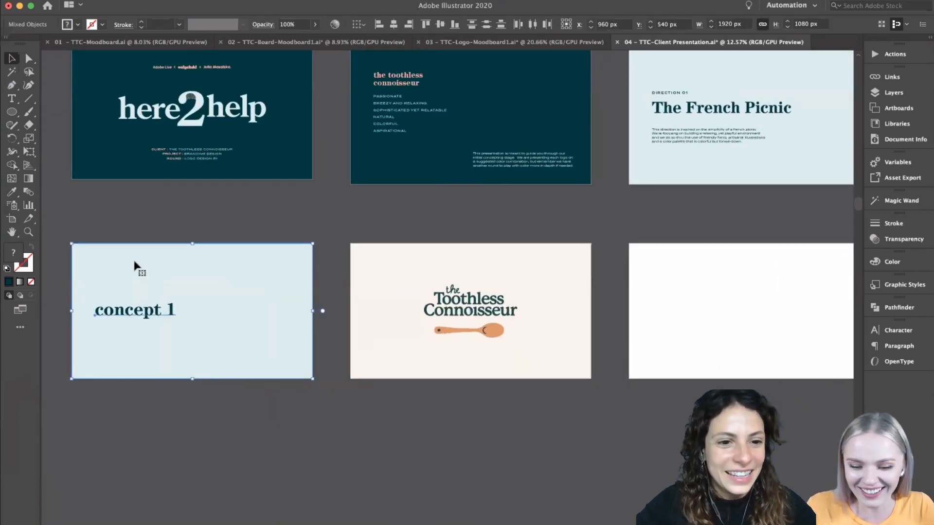
pyautogui.press('super+c')
pyautogui.click(713, 279)
pyautogui.press('super+f')
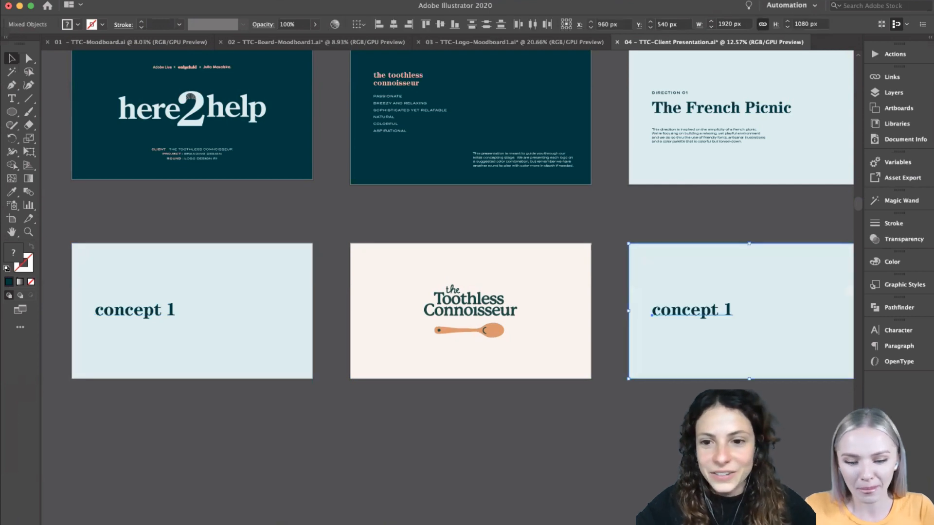
pyautogui.press('super+shift+a')
# - Change the duplicated slide's title to "concept 2"
pyautogui.hscroll(3, 608, 414)
pyautogui.click(622, 328)
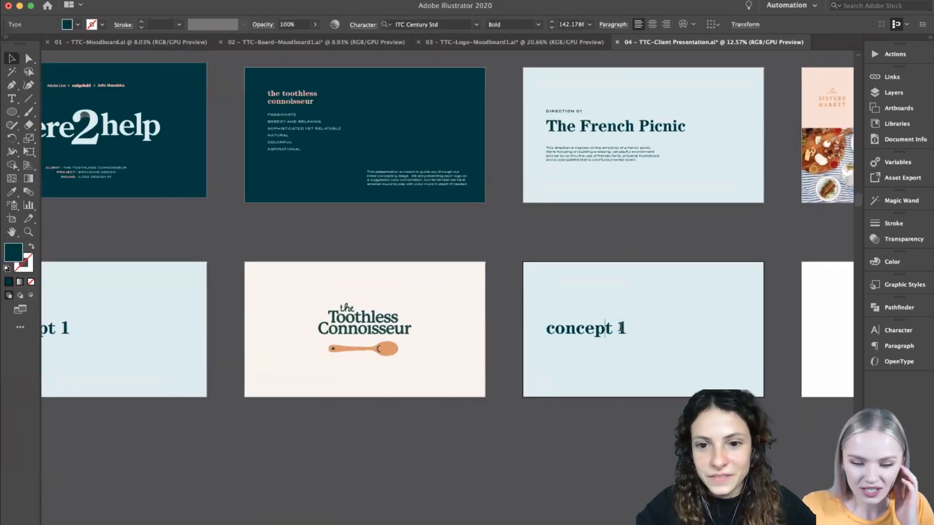
pyautogui.doubleClick(622, 327)
pyautogui.write('2')
pyautogui.scroll(-2, 545, 428)
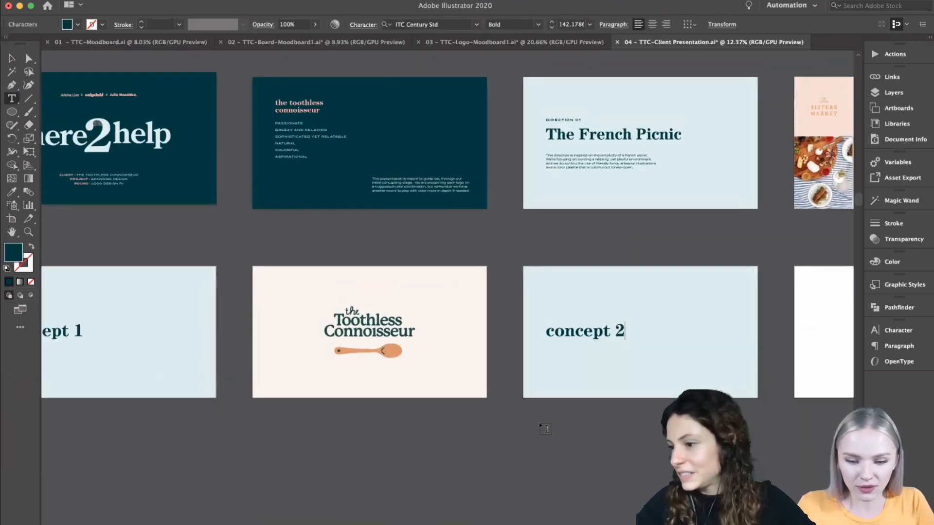
# - Delete the "concept 2" title text and its light blue background from the artboard after the orange-spoon logo slide
pyautogui.hscroll(1, 435, 407)
pyautogui.click(12, 59)
pyautogui.moveTo(652, 425); pyautogui.dragTo(565, 302)
pyautogui.press('Delete')
# - Copy the dark green logo with pink spoon and its background from TTC-Logo-Moodboard1 onto the emptied artboard in TTC-Client Presentation
pyautogui.click(559, 42)
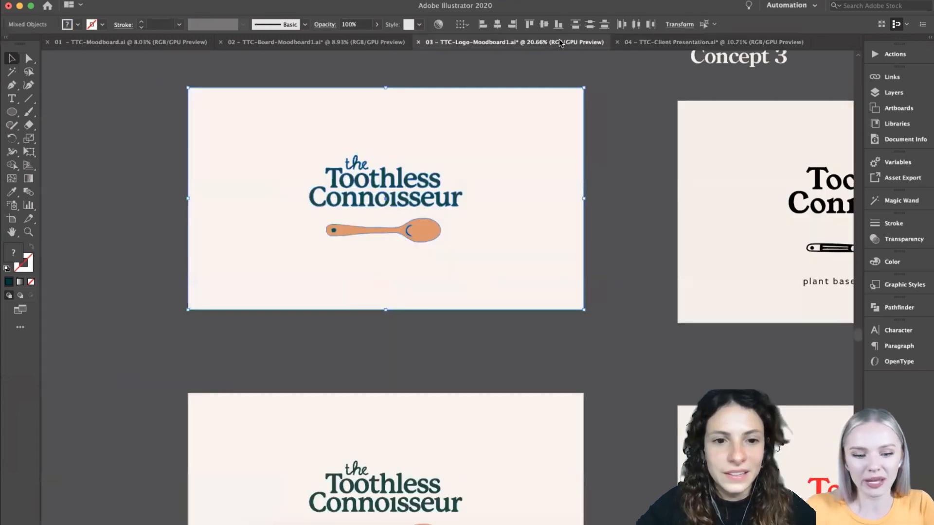
pyautogui.scroll(5, 445, 243)
pyautogui.scroll(-4, 447, 247)
pyautogui.scroll(4, 447, 247)
pyautogui.scroll(-2, 448, 246)
pyautogui.scroll(1, 448, 247)
pyautogui.scroll(1, 449, 250)
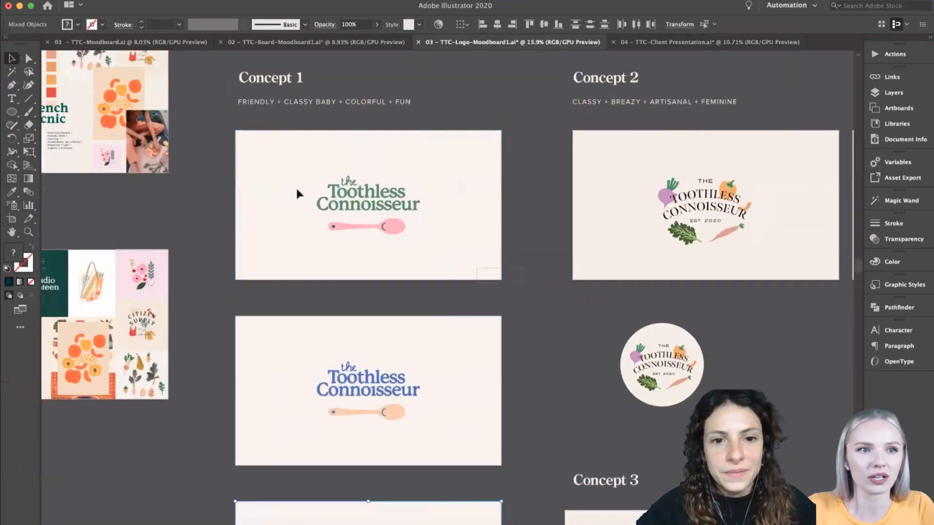
pyautogui.scroll(-10, 433, 325)
pyautogui.hscroll(-2, 433, 325)
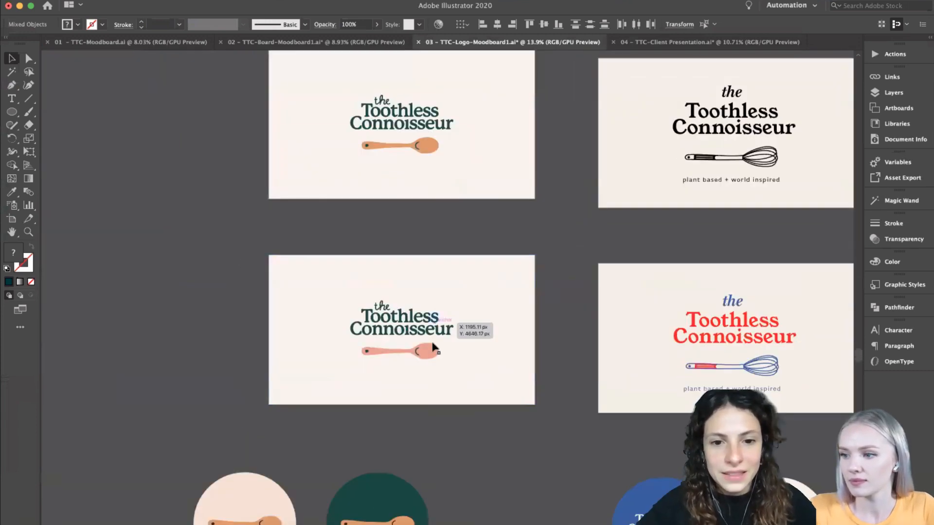
pyautogui.moveTo(532, 427); pyautogui.dragTo(329, 247)
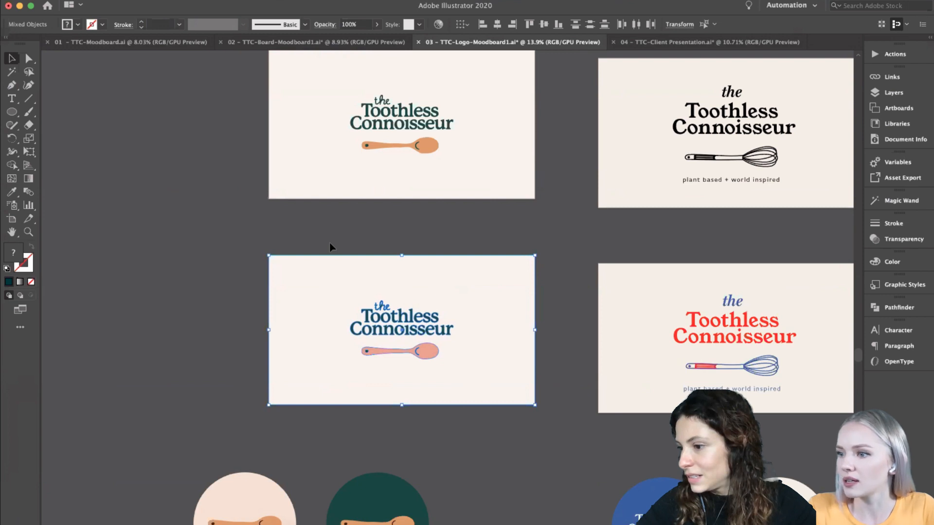
pyautogui.press('super+c')
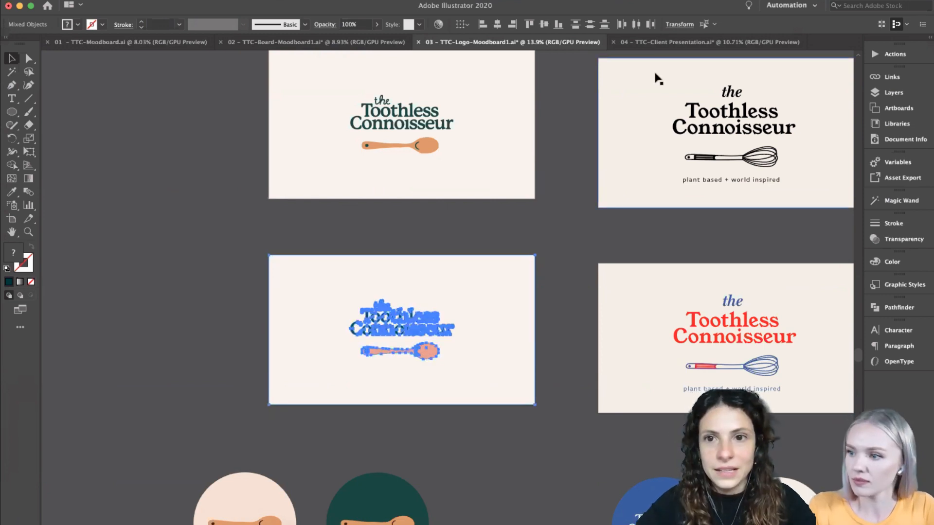
pyautogui.click(666, 41)
pyautogui.press('super+shift+v')
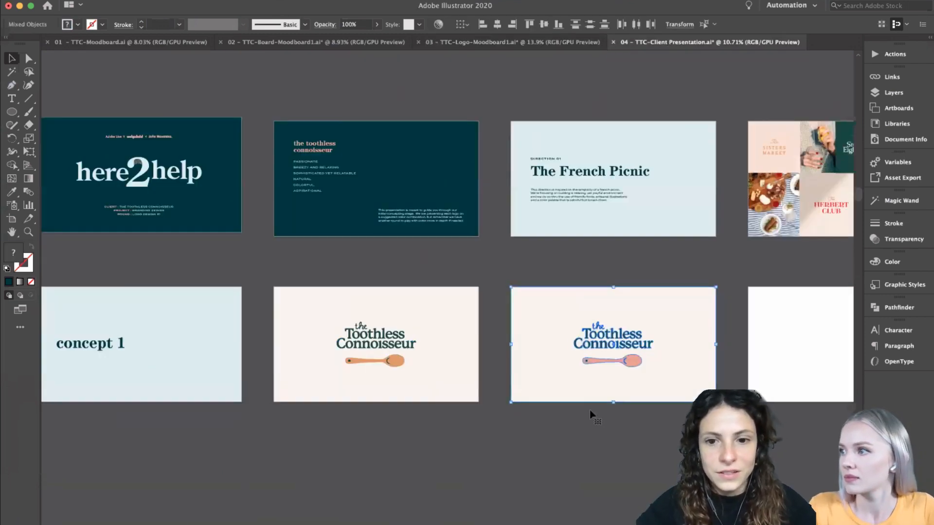
pyautogui.hscroll(5, 598, 424)
pyautogui.click(541, 144)
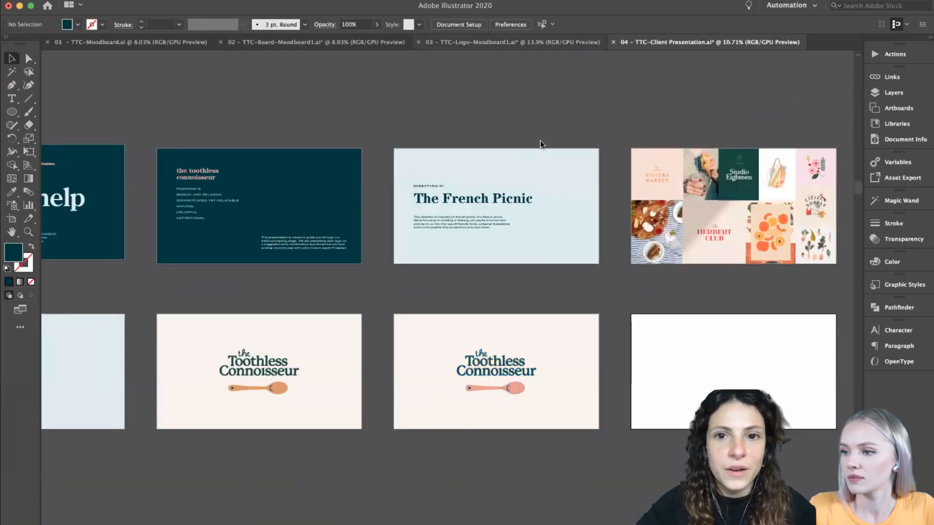
# - Copy the lighter green logo with pink spoon and its background from Concept 1 onto the blank artboard ending the presentation's logo row
pyautogui.click(468, 42)
pyautogui.scroll(-4, 427, 156)
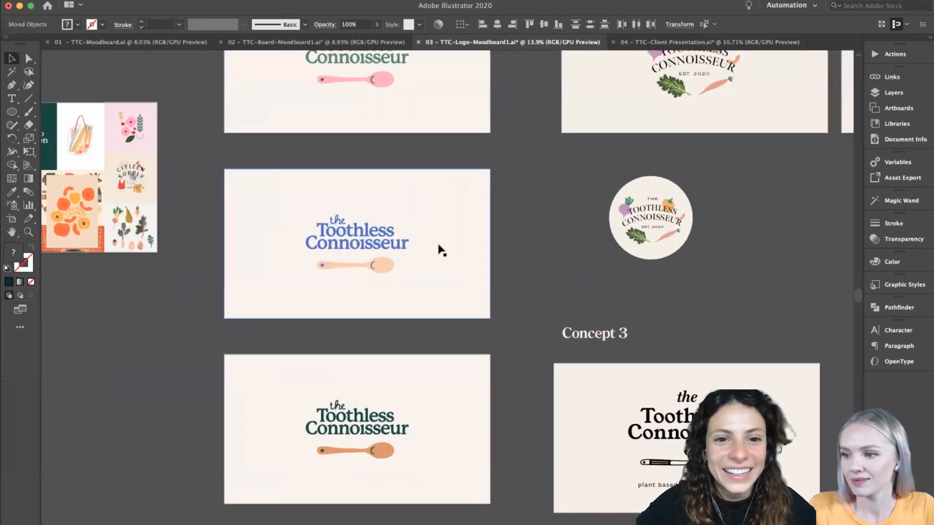
pyautogui.scroll(3, 441, 250)
pyautogui.click(246, 161)
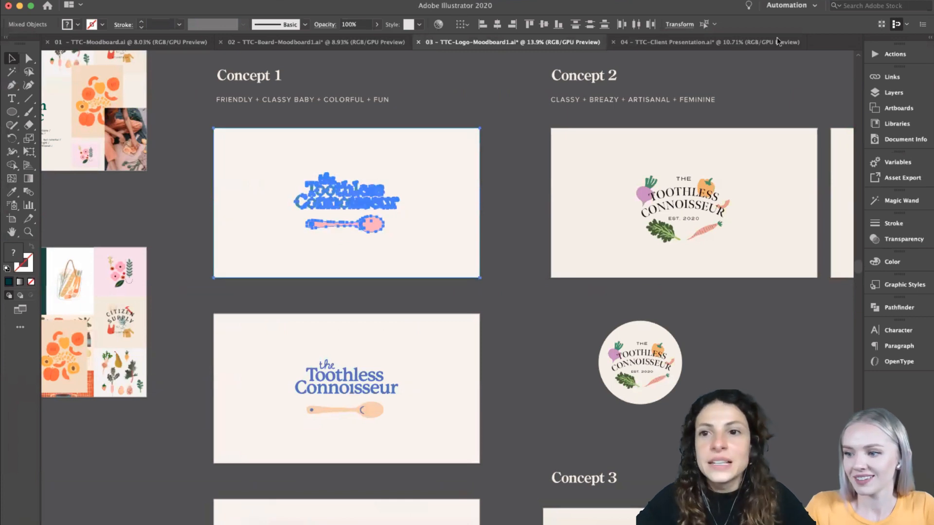
pyautogui.click(681, 43)
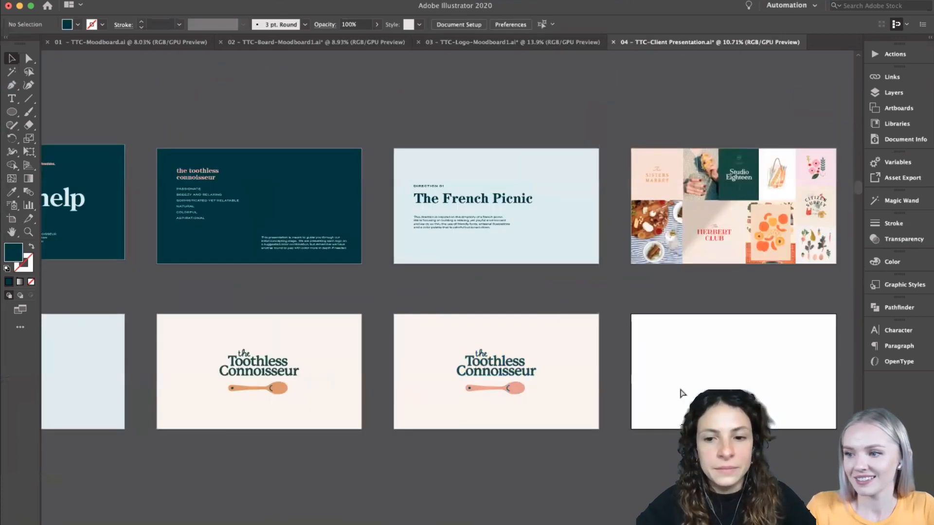
pyautogui.press('super+shift+v')
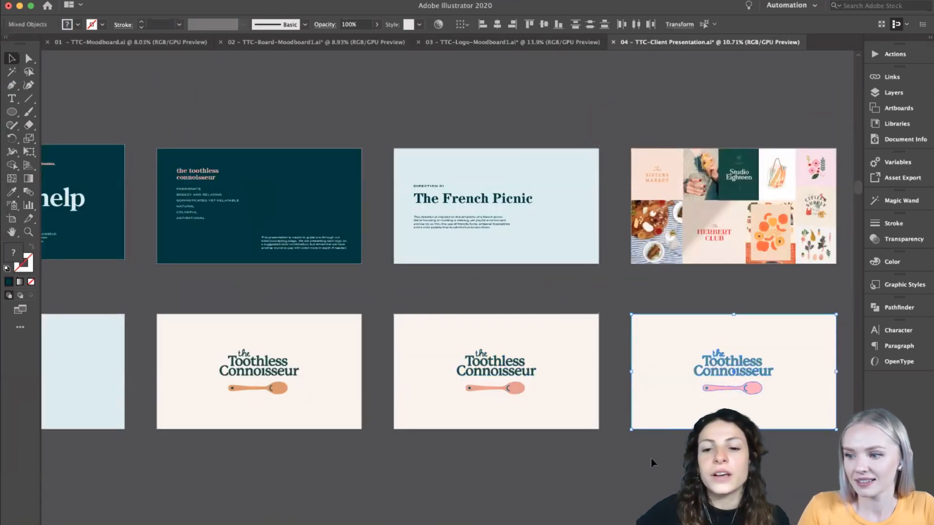
pyautogui.click(637, 456)
# - Review the space below the concept 1 row and the remaining direction 02, moodboard, logo 2 and comparison slides
pyautogui.scroll(-2, 636, 455)
pyautogui.scroll(-5, 605, 405)
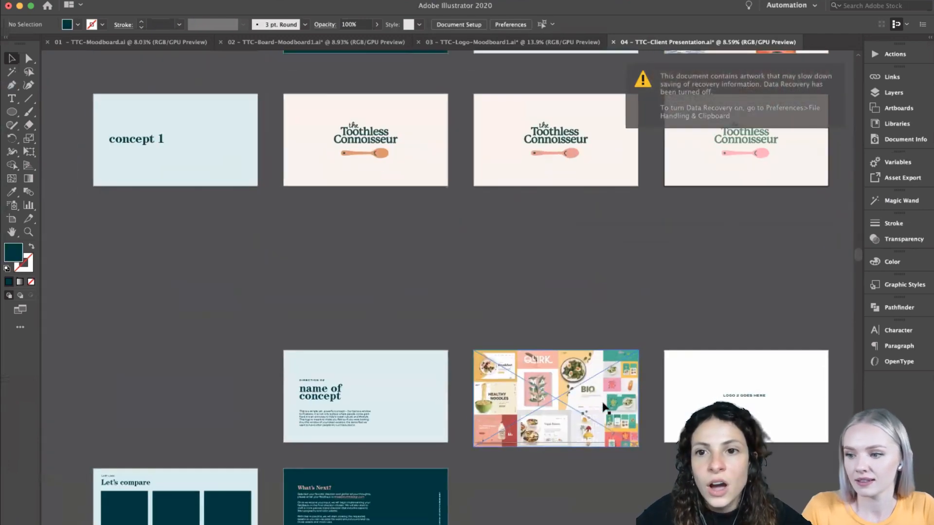
pyautogui.scroll(3, 523, 395)
pyautogui.scroll(-3, 523, 395)
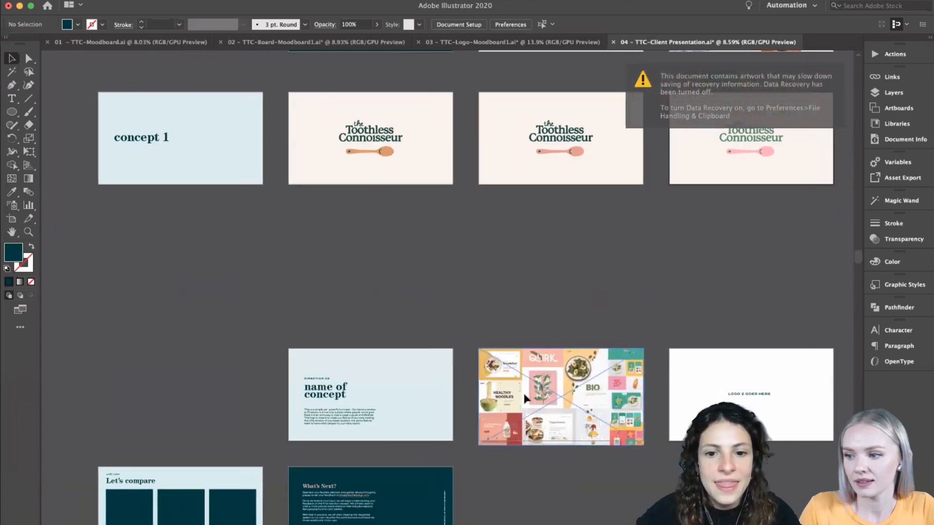
pyautogui.hscroll(-2, 524, 394)
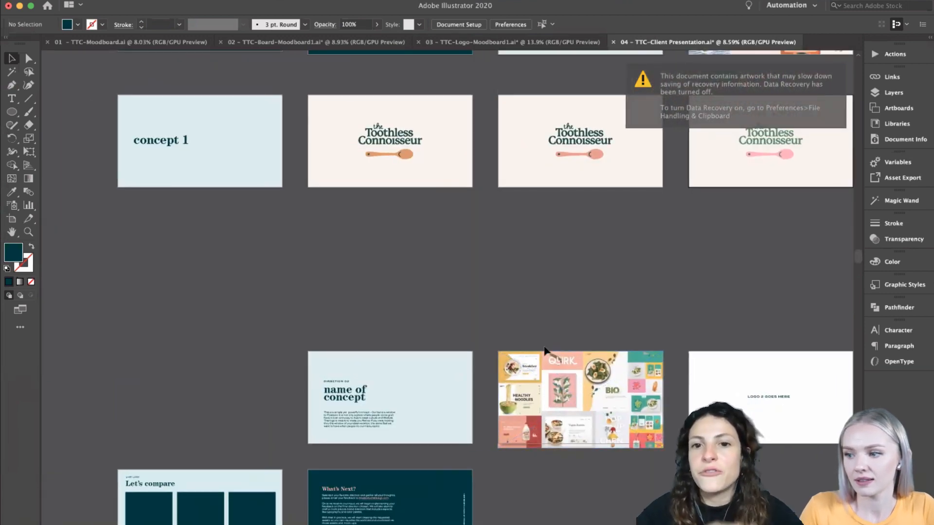
pyautogui.scroll(1, 545, 351)
pyautogui.hscroll(1, 545, 350)
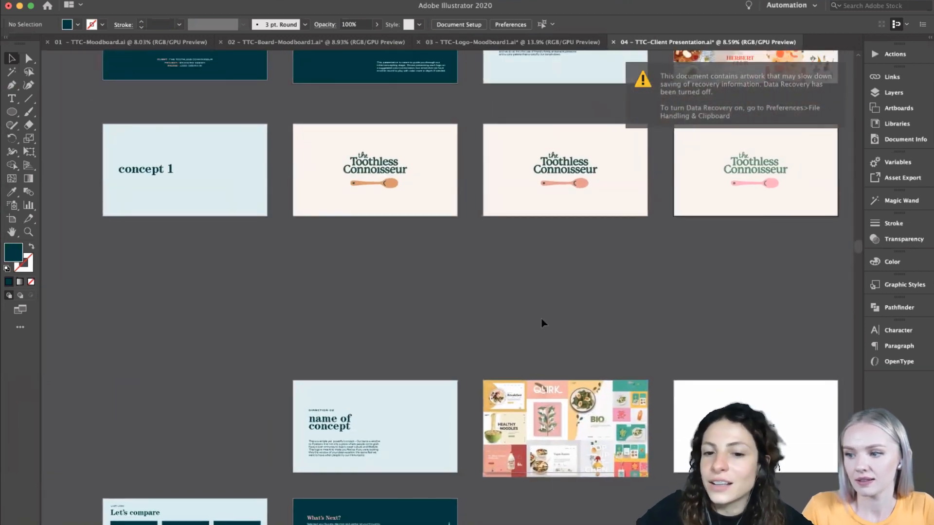